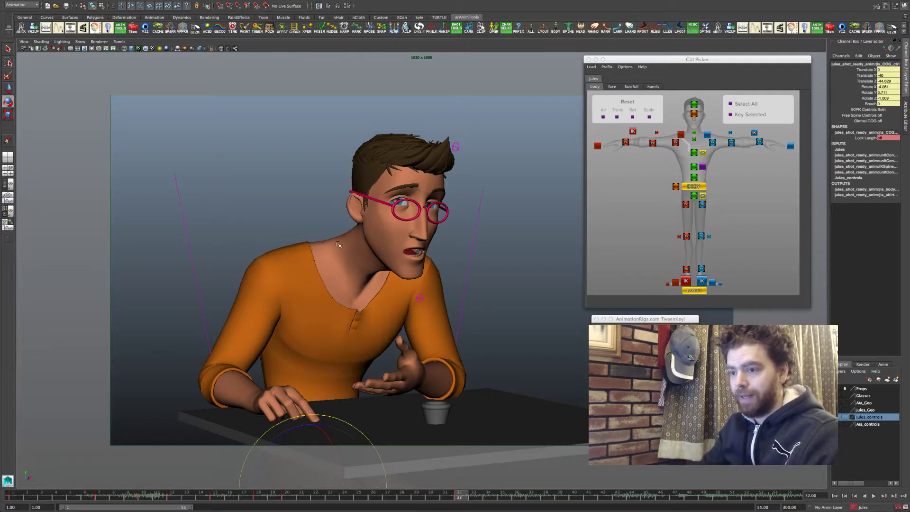
Step: Examine the seated male character's pose at frame 18 from several angles in the perspective view
{"action": "key", "text": "space"}
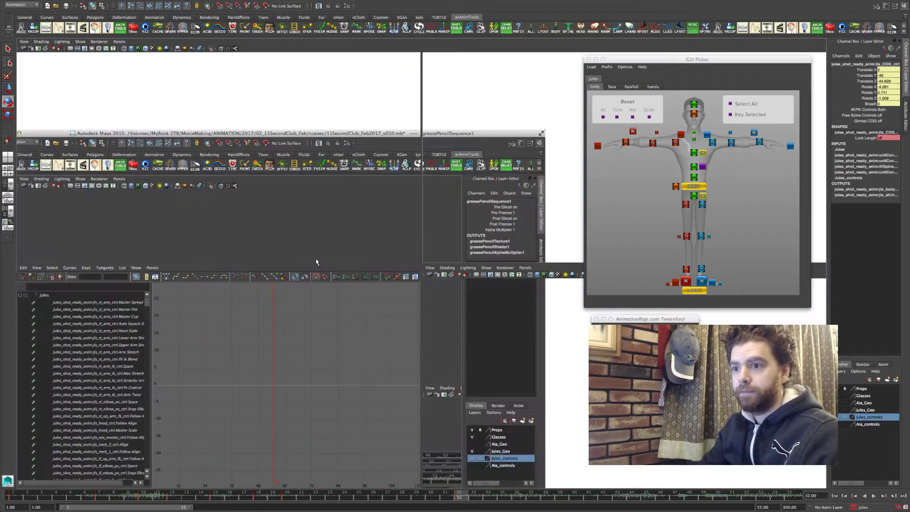
{"action": "key", "text": "space"}
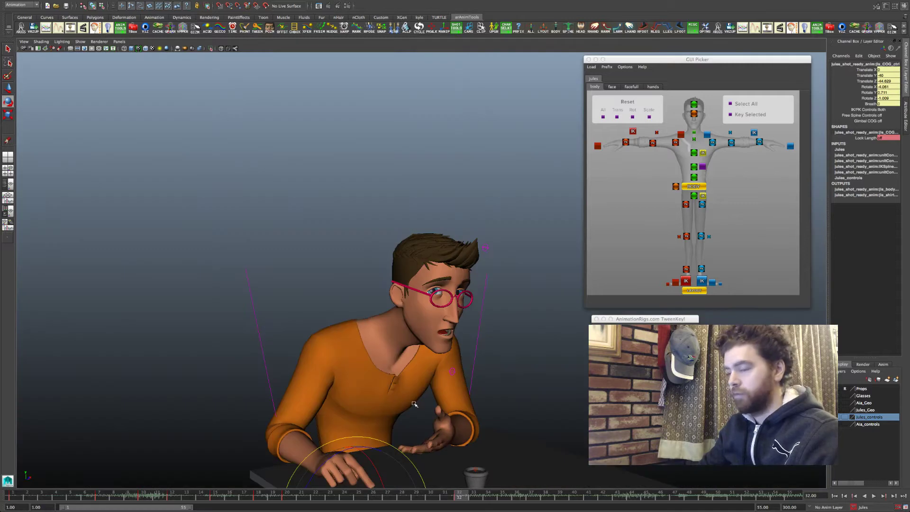
{"action": "left_click_drag", "start_coordinate": [414, 404], "coordinate": [314, 303], "text": "alt"}
{"action": "left_click", "coordinate": [257, 496]}
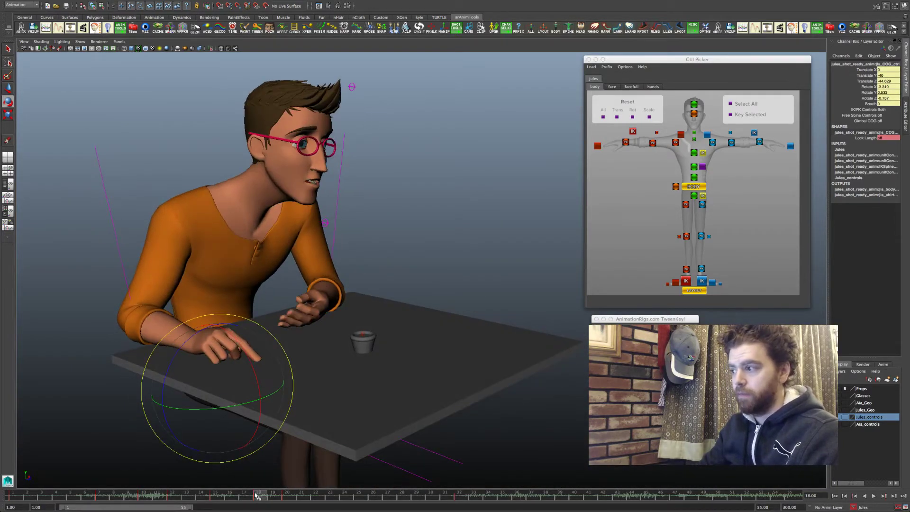
{"action": "left_click_drag", "start_coordinate": [299, 283], "coordinate": [339, 301], "text": "alt"}
{"action": "right_click_drag", "start_coordinate": [323, 320], "coordinate": [419, 319], "text": "alt"}
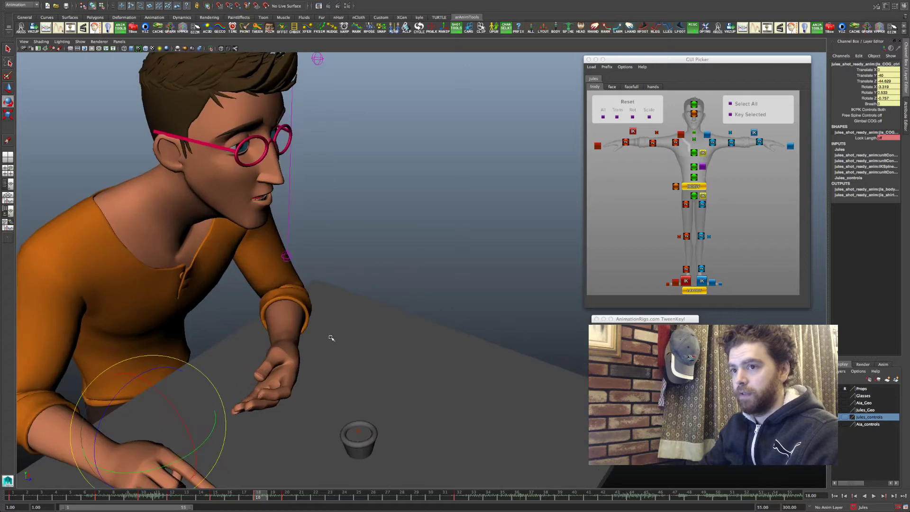
{"action": "left_click_drag", "start_coordinate": [332, 337], "coordinate": [323, 317], "text": "alt"}
{"action": "middle_click_drag", "start_coordinate": [323, 318], "coordinate": [416, 352], "text": "alt"}
{"action": "left_click_drag", "start_coordinate": [417, 352], "coordinate": [382, 354], "text": "alt"}
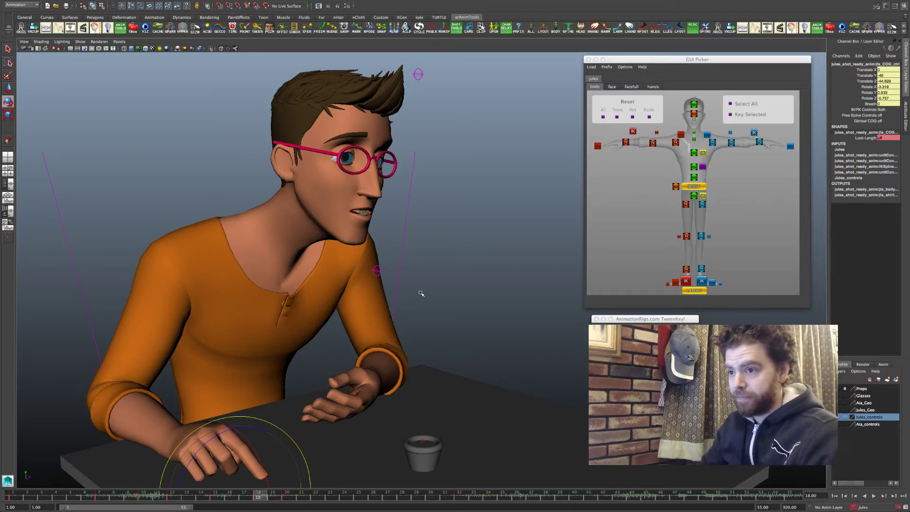
{"action": "left_click_drag", "start_coordinate": [421, 290], "coordinate": [434, 324], "text": "alt"}
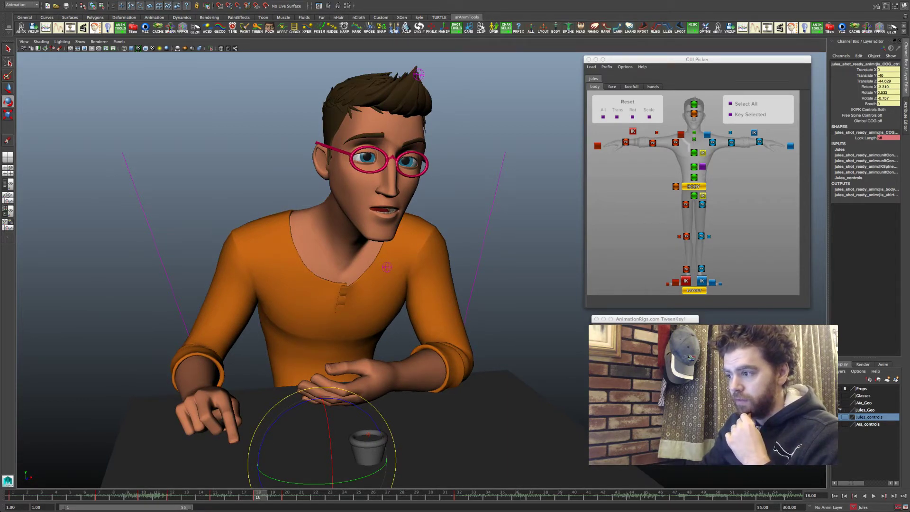
Step: Show the Aia_Geo layer and examine both characters' poses across the table from several angles
{"action": "left_click", "coordinate": [836, 402]}
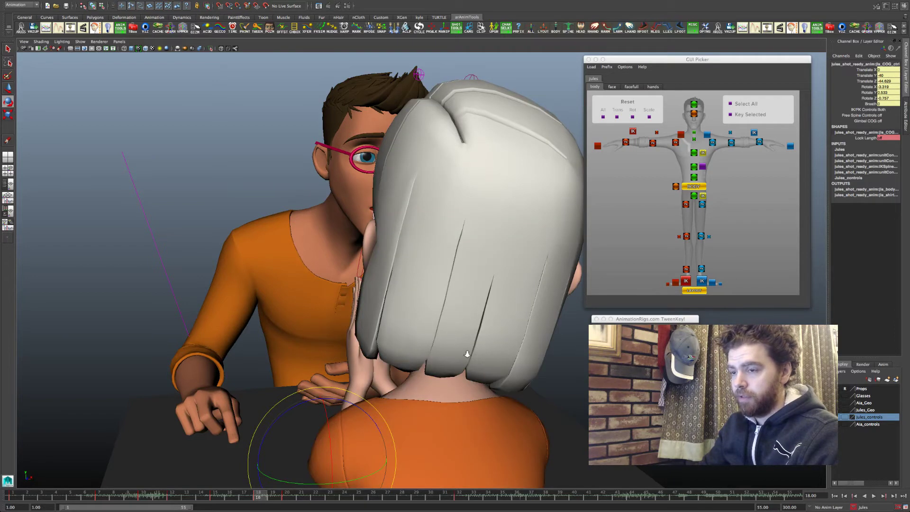
{"action": "right_click_drag", "start_coordinate": [467, 354], "coordinate": [382, 345], "text": "alt"}
{"action": "left_click_drag", "start_coordinate": [336, 345], "coordinate": [374, 358], "text": "alt"}
{"action": "middle_click_drag", "start_coordinate": [391, 354], "coordinate": [288, 325], "text": "alt"}
{"action": "left_click_drag", "start_coordinate": [320, 364], "coordinate": [397, 347], "text": "alt"}
{"action": "middle_click_drag", "start_coordinate": [434, 326], "coordinate": [278, 324], "text": "alt"}
{"action": "right_click_drag", "start_coordinate": [284, 324], "coordinate": [366, 319], "text": "alt"}
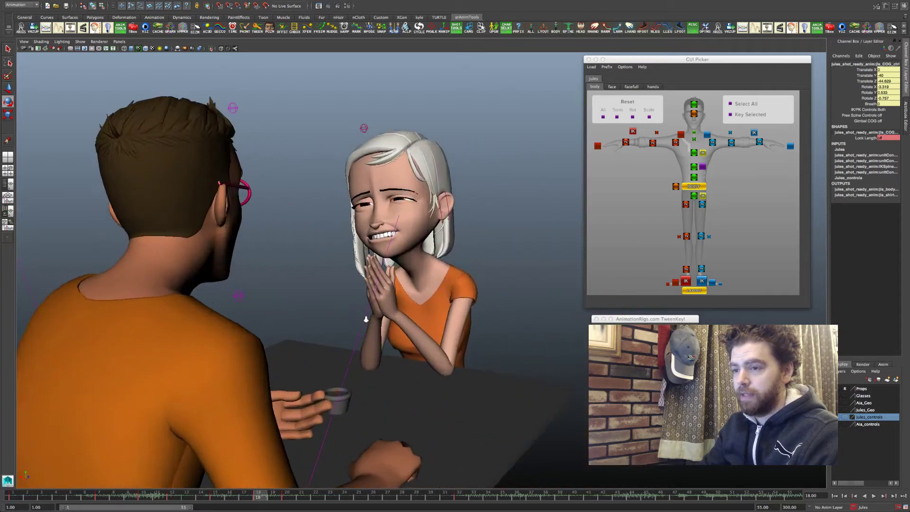
{"action": "left_click_drag", "start_coordinate": [347, 349], "coordinate": [317, 341], "text": "alt"}
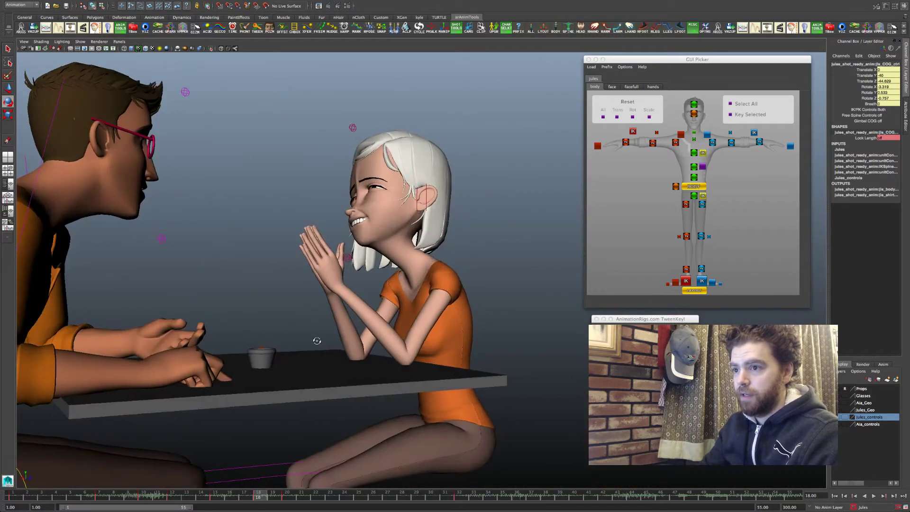
{"action": "right_click_drag", "start_coordinate": [357, 315], "coordinate": [306, 316], "text": "alt"}
{"action": "left_click_drag", "start_coordinate": [367, 316], "coordinate": [376, 336], "text": "alt"}
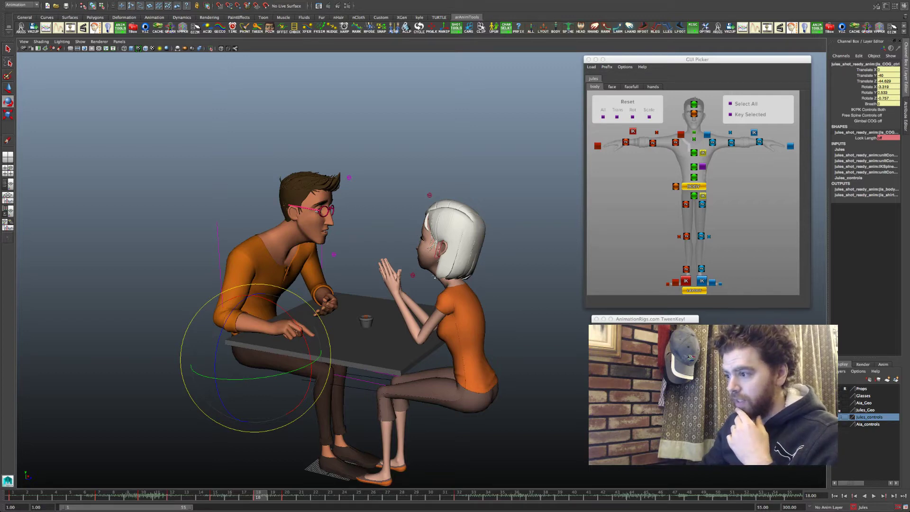
Step: Hide the Aia_Geo layer and deselect the body's COG control with the Select tool
{"action": "left_click", "coordinate": [836, 403]}
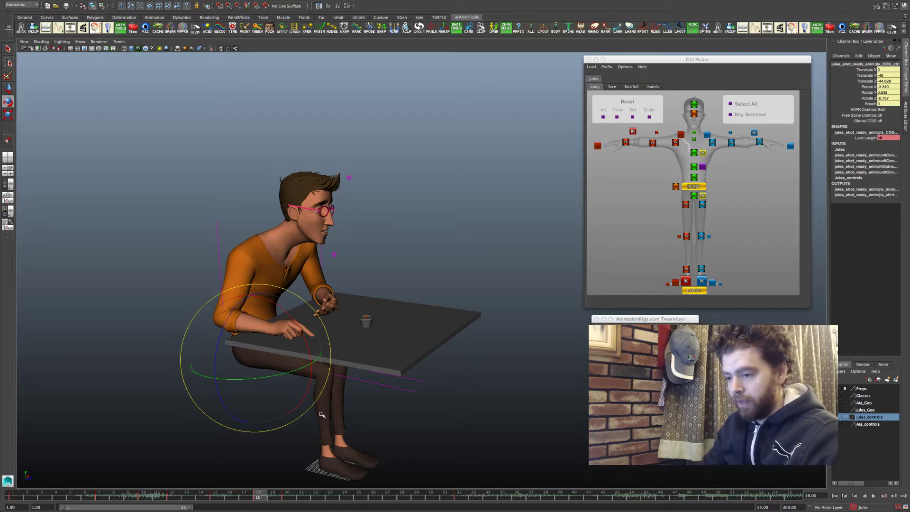
{"action": "left_click", "coordinate": [8, 50]}
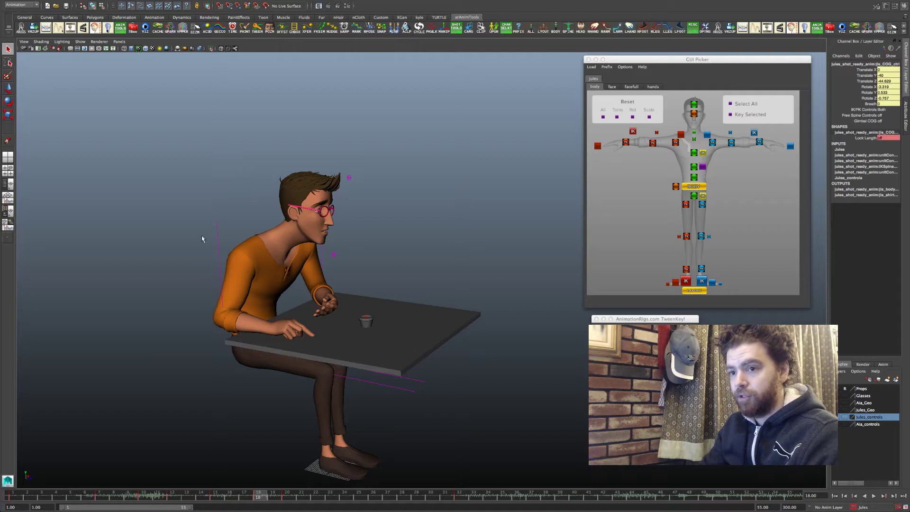
{"action": "left_click", "coordinate": [217, 231]}
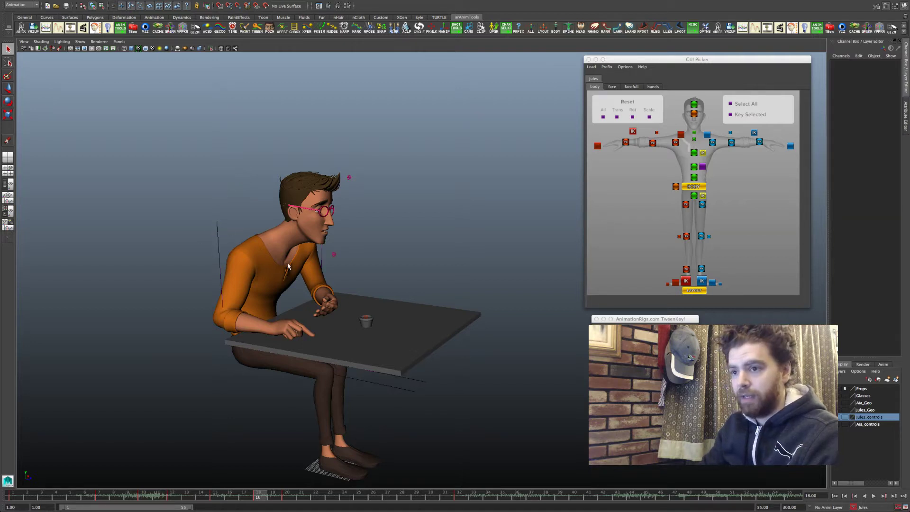
{"action": "right_click_drag", "start_coordinate": [288, 264], "coordinate": [487, 247], "text": "alt"}
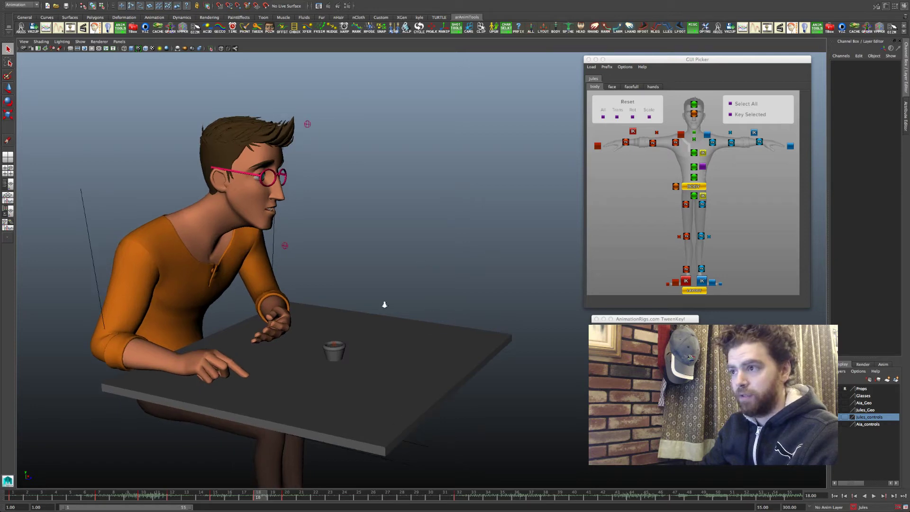
{"action": "left_click_drag", "start_coordinate": [385, 304], "coordinate": [151, 156], "text": "alt"}
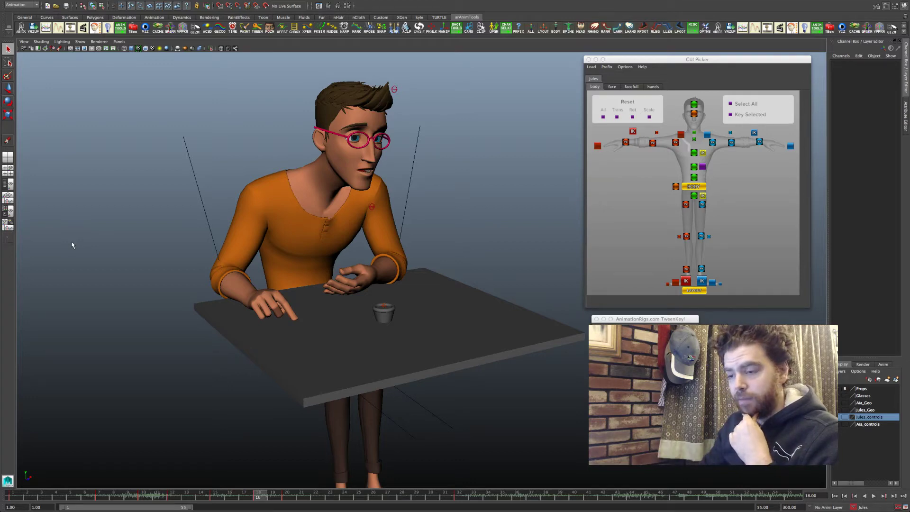
Step: Return to the full-size shot camera view at frame 1 and compare the composition with the Aia_Geo layer shown and hidden
{"action": "left_click", "coordinate": [14, 496]}
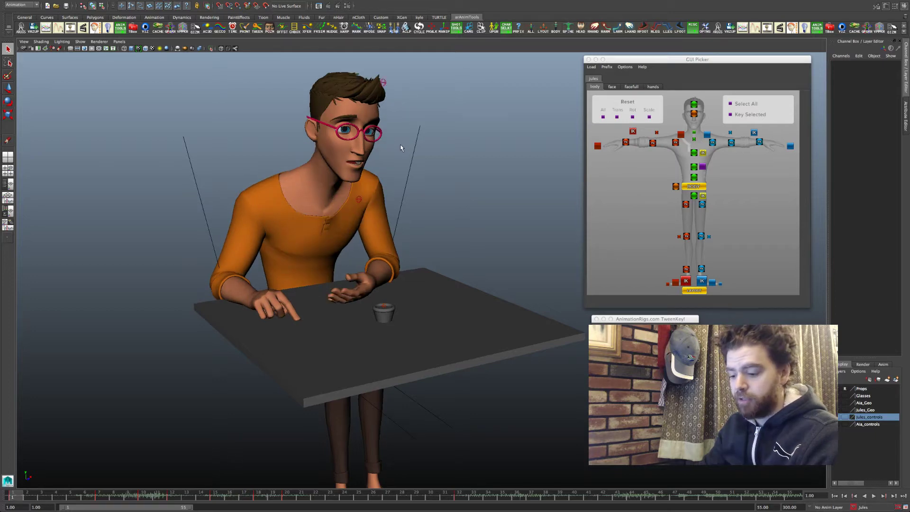
{"action": "key", "text": "space"}
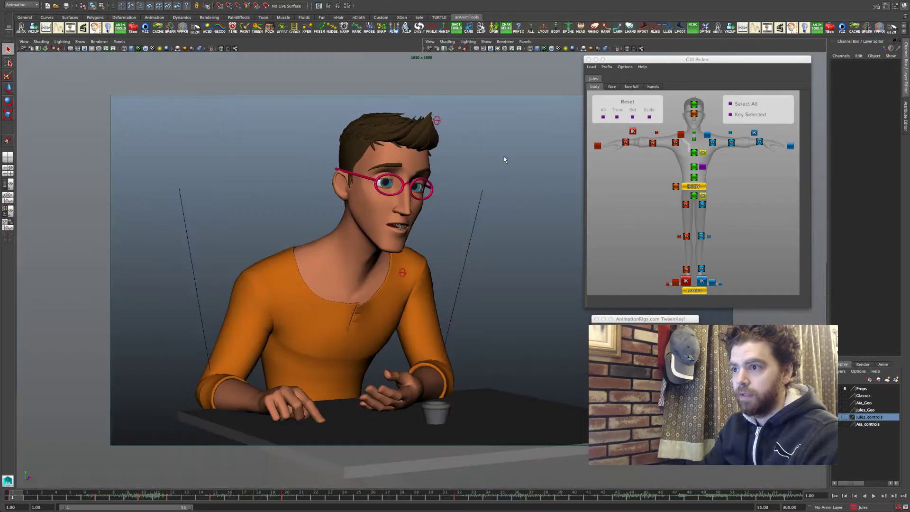
{"action": "key", "text": "space"}
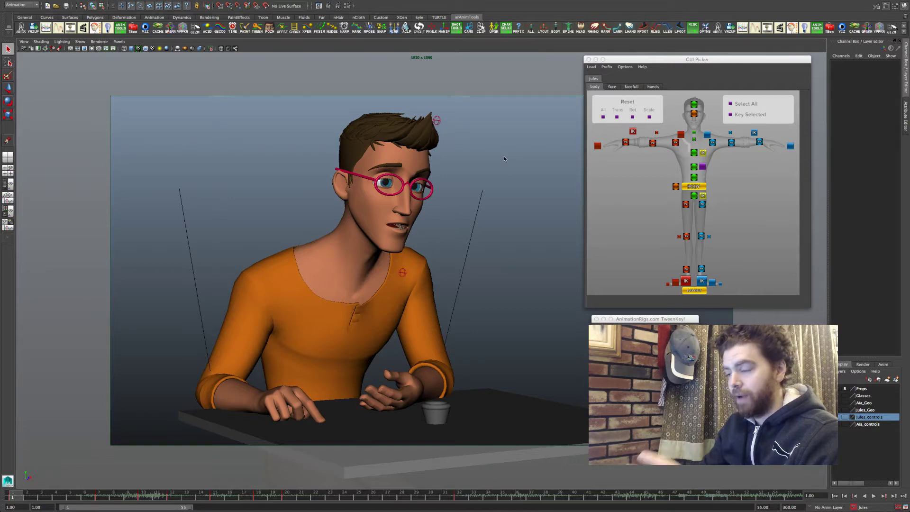
{"action": "left_click", "coordinate": [840, 402]}
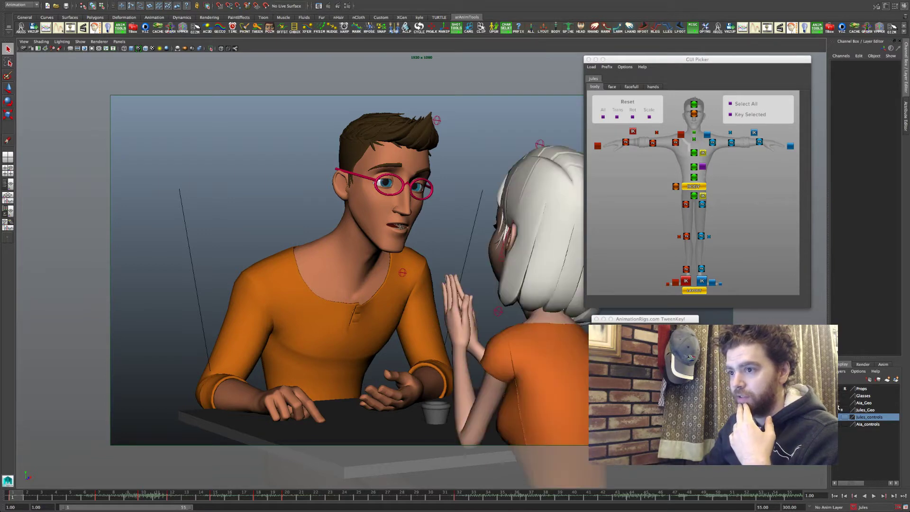
{"action": "left_click", "coordinate": [839, 403]}
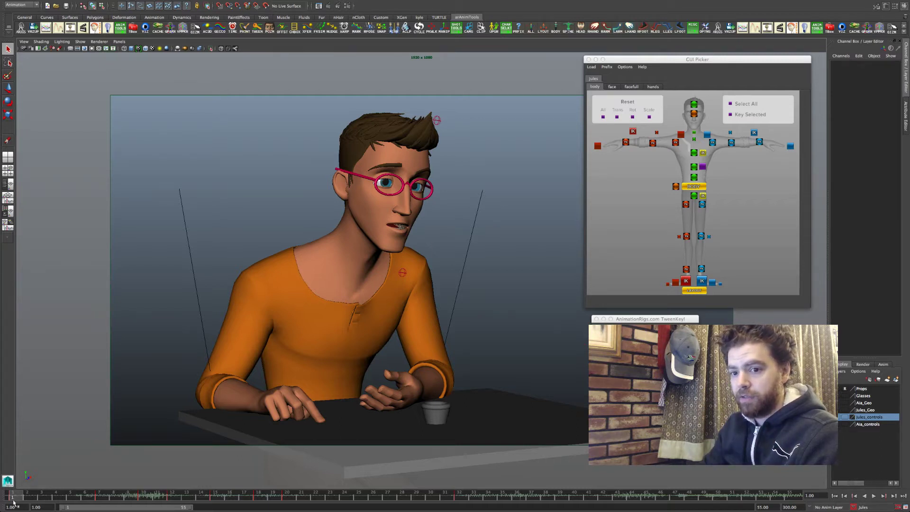
Step: Step forward through the male character's keyed poses from frame 1 to past frame 20, and return to frame 1
{"action": "key", "text": "."}
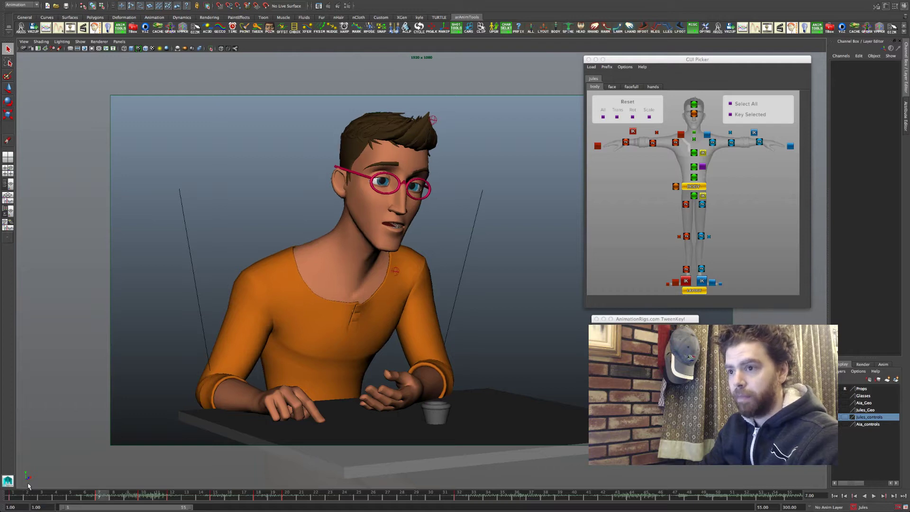
{"action": "key", "text": "."}
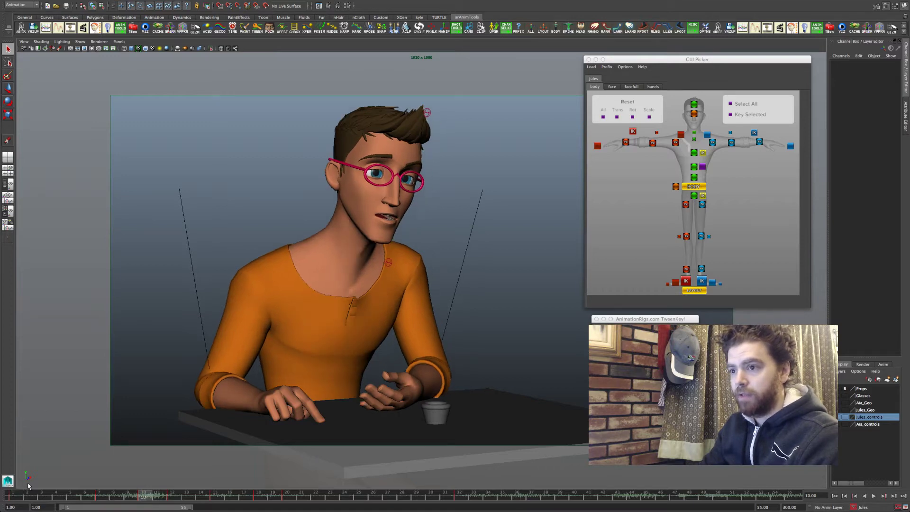
{"action": "key", "text": "comma"}
{"action": "key", "text": "comma"}
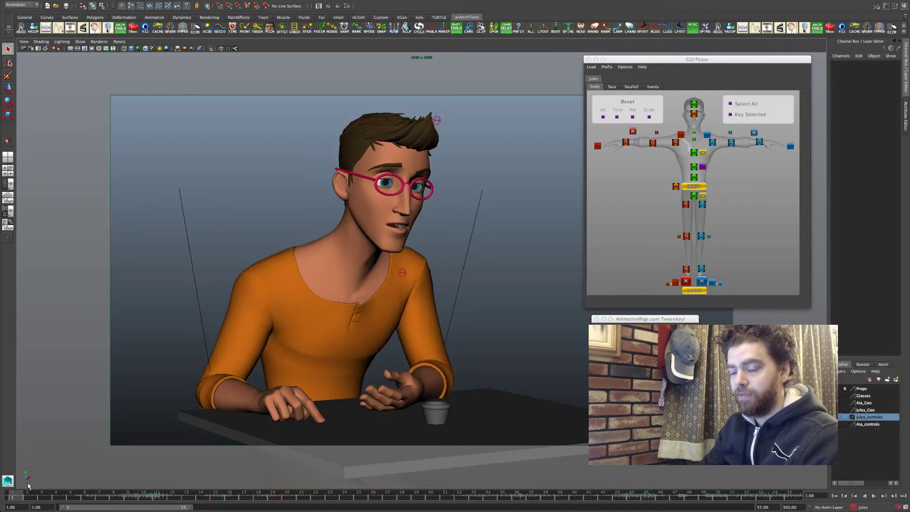
{"action": "key", "text": "."}
{"action": "key", "text": "comma"}
{"action": "key", "text": "."}
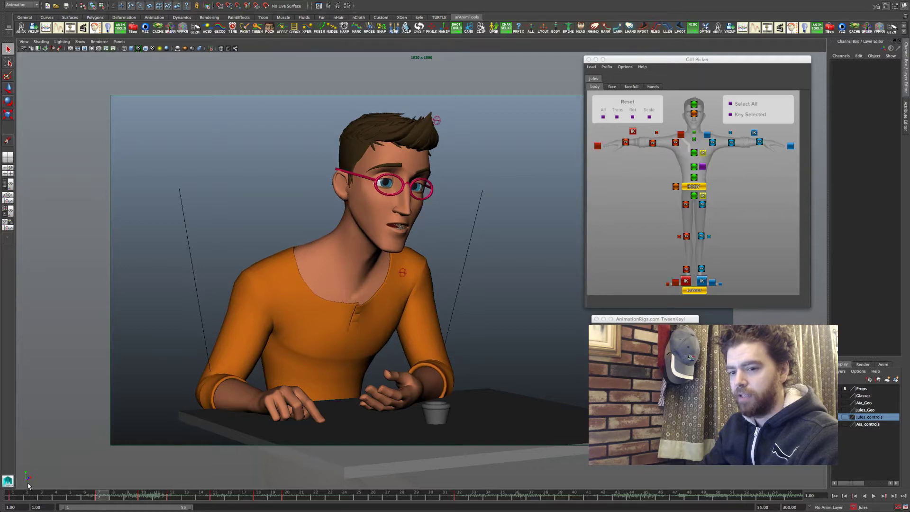
{"action": "key", "text": "."}
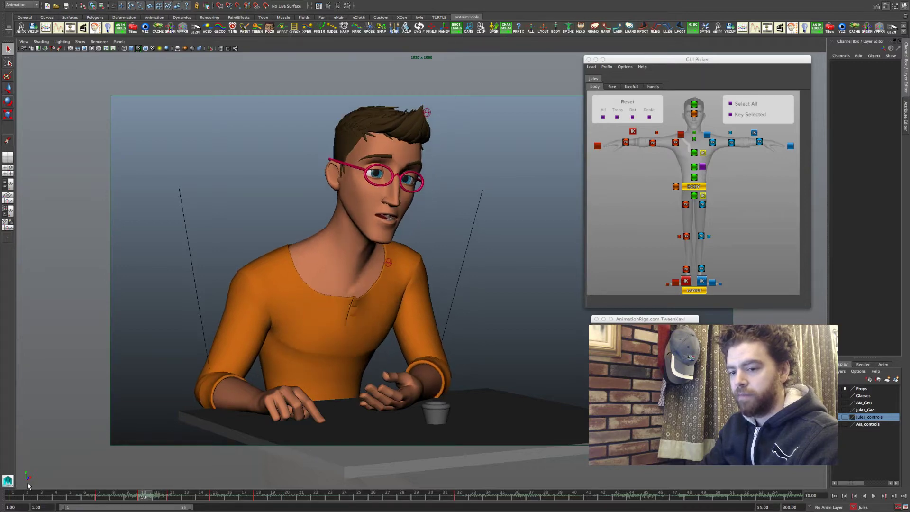
{"action": "key", "text": "."}
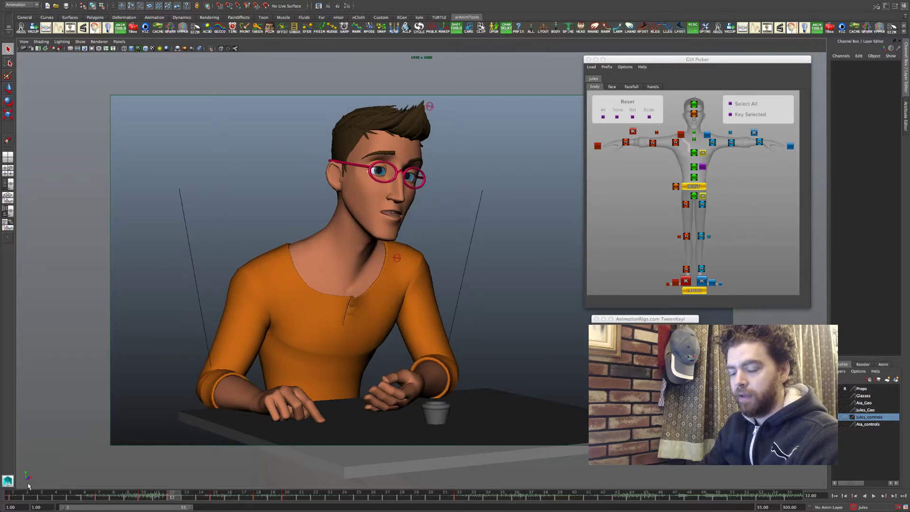
{"action": "key", "text": "period"}
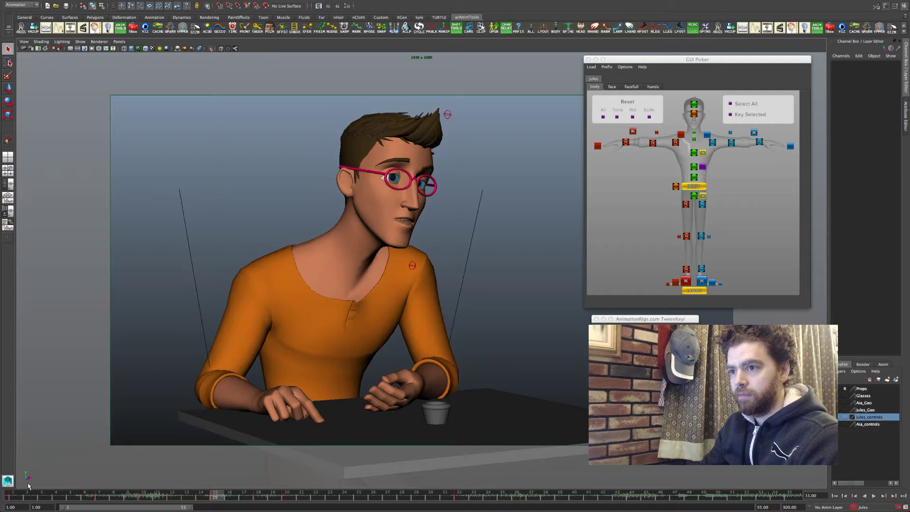
{"action": "key", "text": "period"}
{"action": "key", "text": "period"}
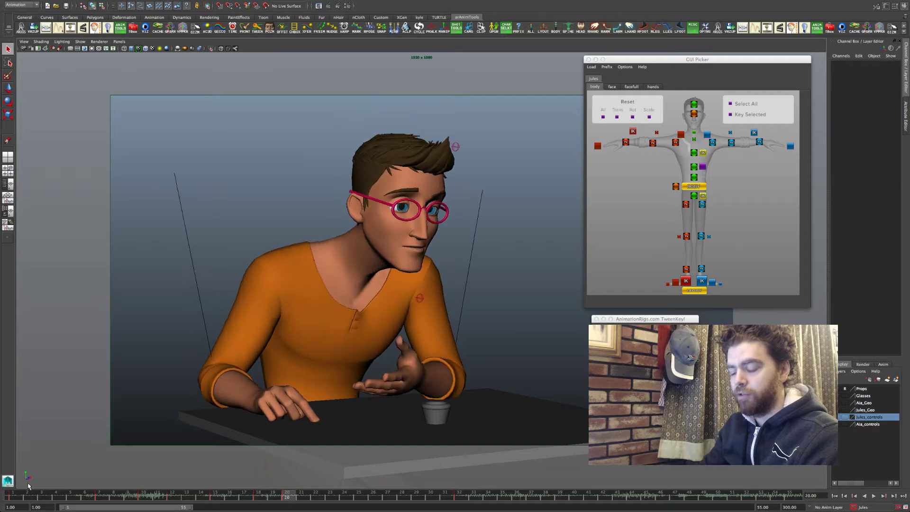
{"action": "key", "text": "period"}
{"action": "key", "text": "comma"}
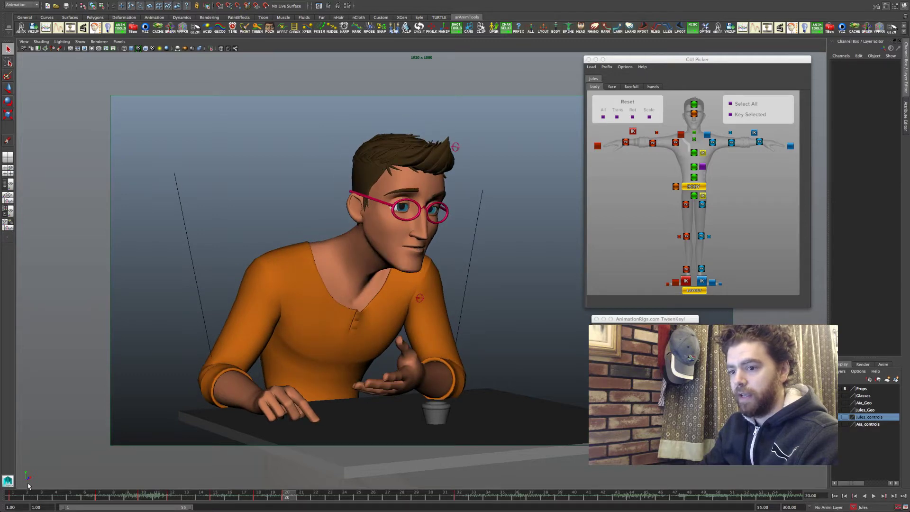
{"action": "key", "text": "comma"}
{"action": "key", "text": "comma"}
{"action": "key", "text": "comma"}
{"action": "key", "text": "comma"}
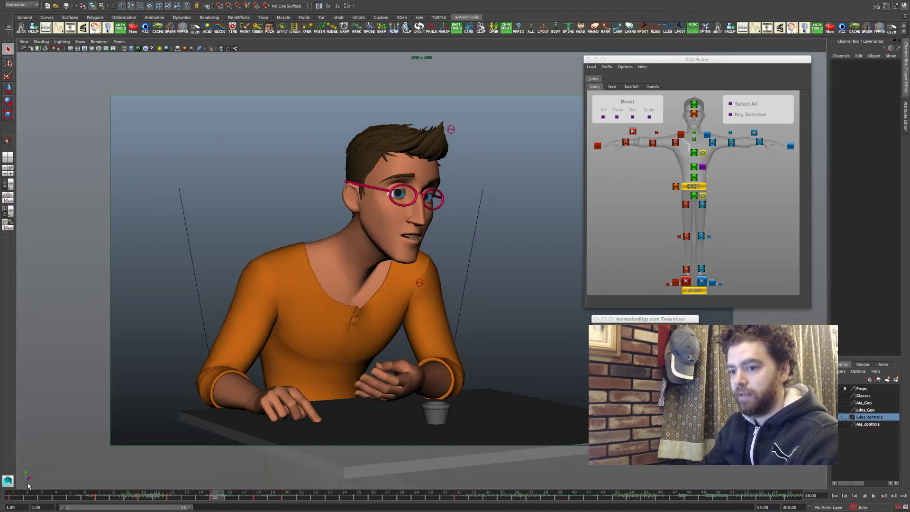
{"action": "key", "text": "comma"}
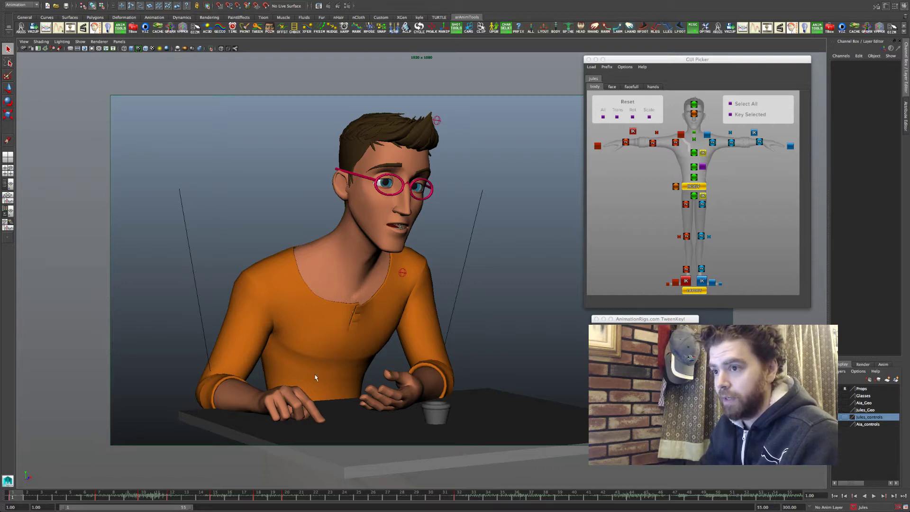
Step: Go to frame 32 and turn off the sound waveform on the timeline
{"action": "left_click", "coordinate": [460, 497]}
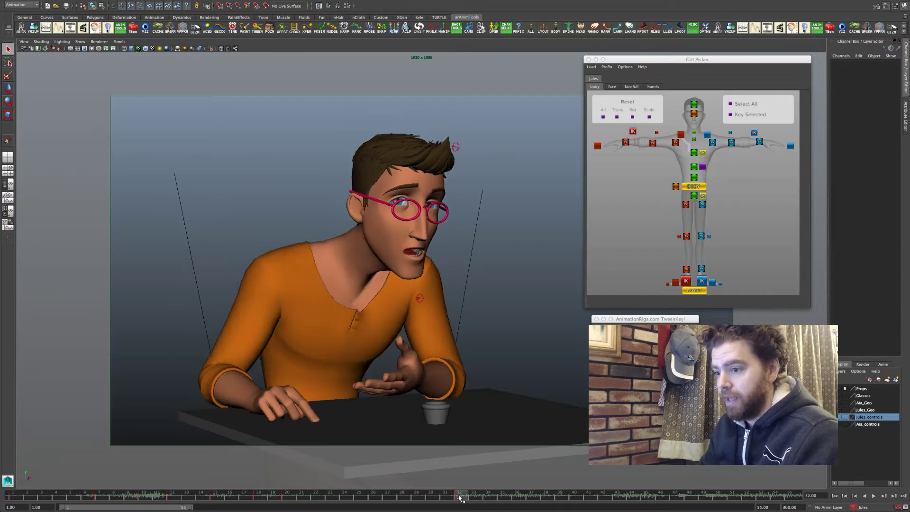
{"action": "right_click", "coordinate": [545, 499]}
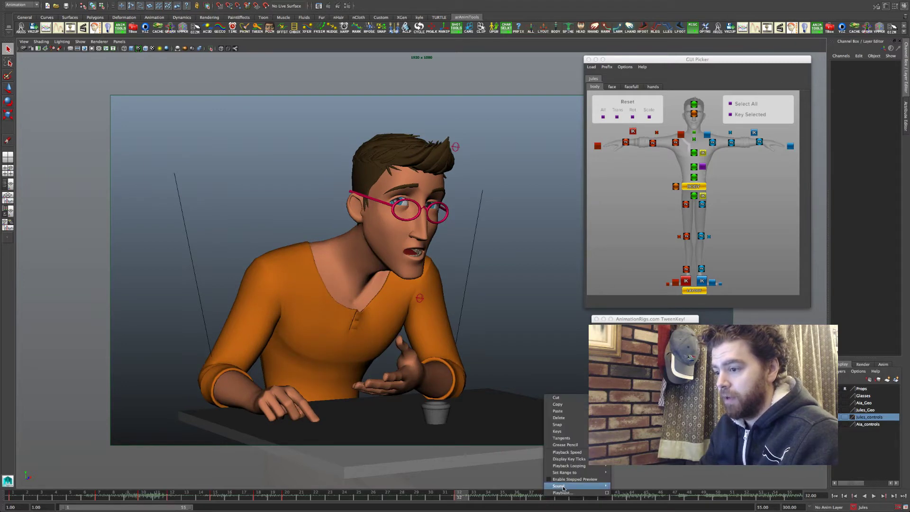
{"action": "mouse_move", "coordinate": [565, 487]}
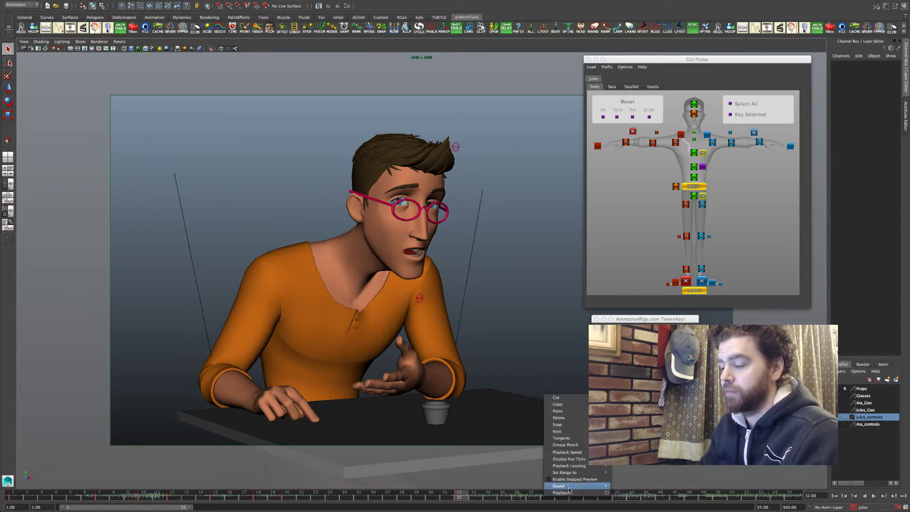
{"action": "left_click", "coordinate": [635, 493]}
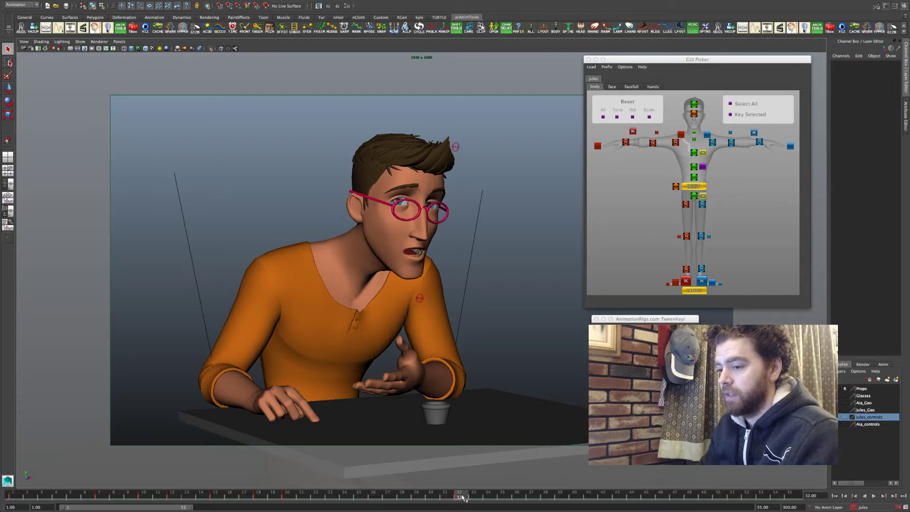
Step: Flip repeatedly between the keyed poses at frames 20 and 32 in the shot camera view to compare them
{"action": "right_click", "coordinate": [462, 497]}
{"action": "mouse_move", "coordinate": [512, 484]}
{"action": "left_click", "coordinate": [561, 486]}
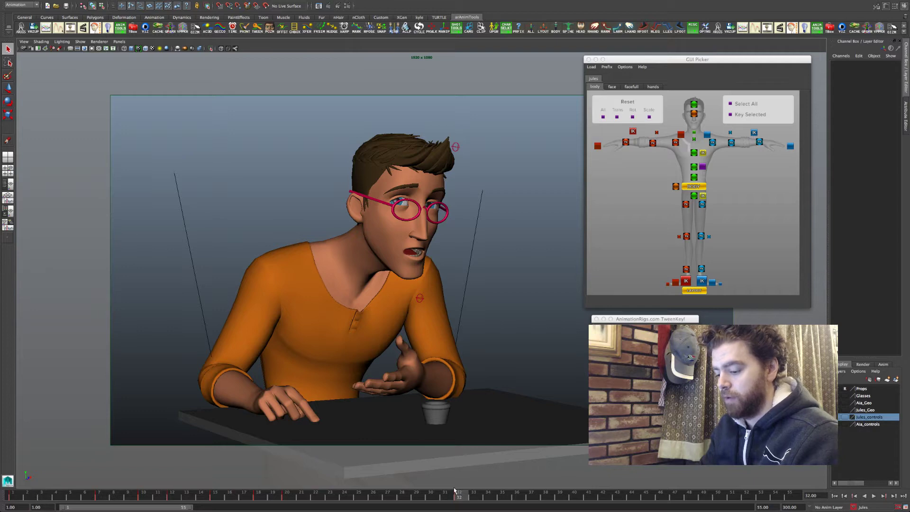
{"action": "key", "text": "comma"}
{"action": "key", "text": "period"}
{"action": "key", "text": "comma"}
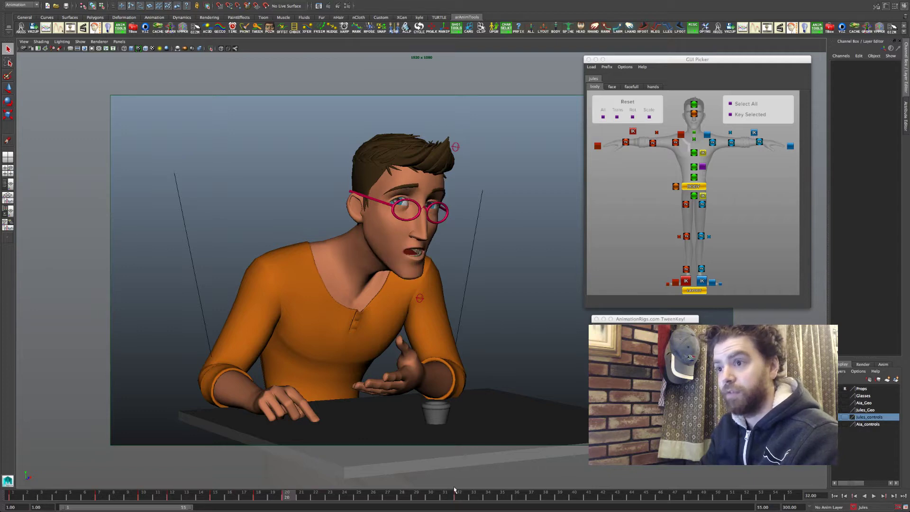
{"action": "key", "text": "period"}
{"action": "key", "text": "comma"}
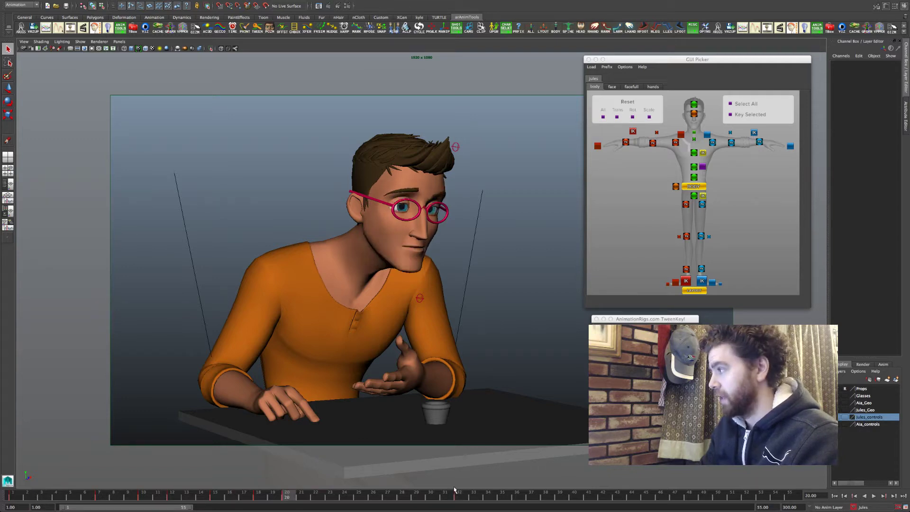
{"action": "key", "text": "period"}
{"action": "key", "text": "comma"}
{"action": "key", "text": "period"}
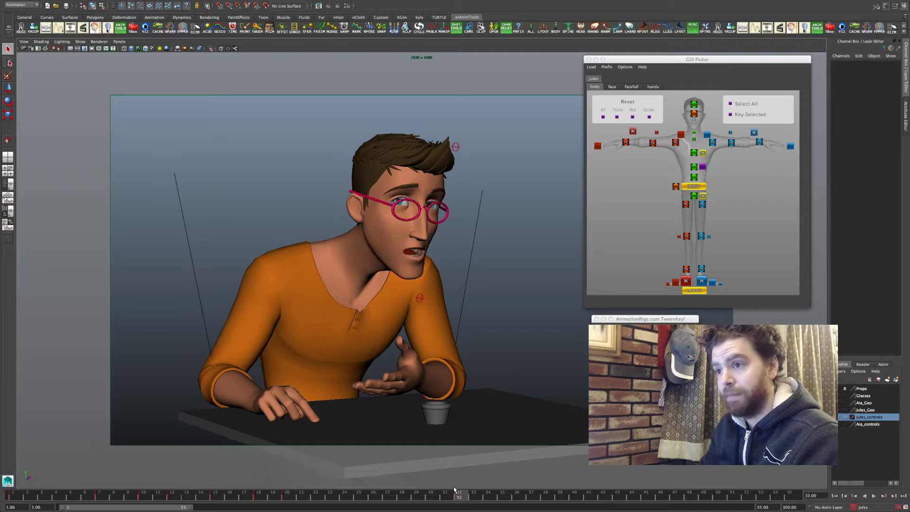
{"action": "key", "text": "comma"}
{"action": "key", "text": "comma"}
{"action": "key", "text": "period"}
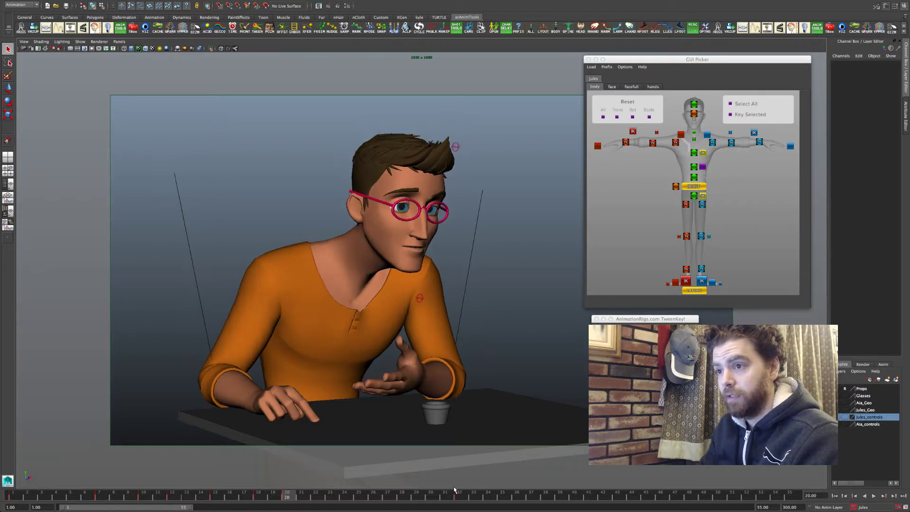
{"action": "key", "text": "comma"}
{"action": "key", "text": "period"}
{"action": "key", "text": "period"}
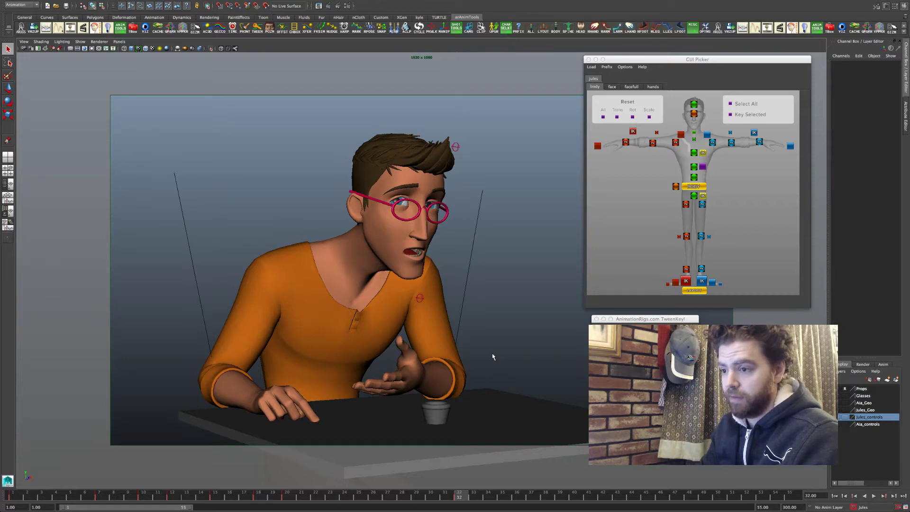
Step: Switch to the four-view layout and move the GUI Picker and TweenKey windows clear of the shot camera view
{"action": "key", "text": "space"}
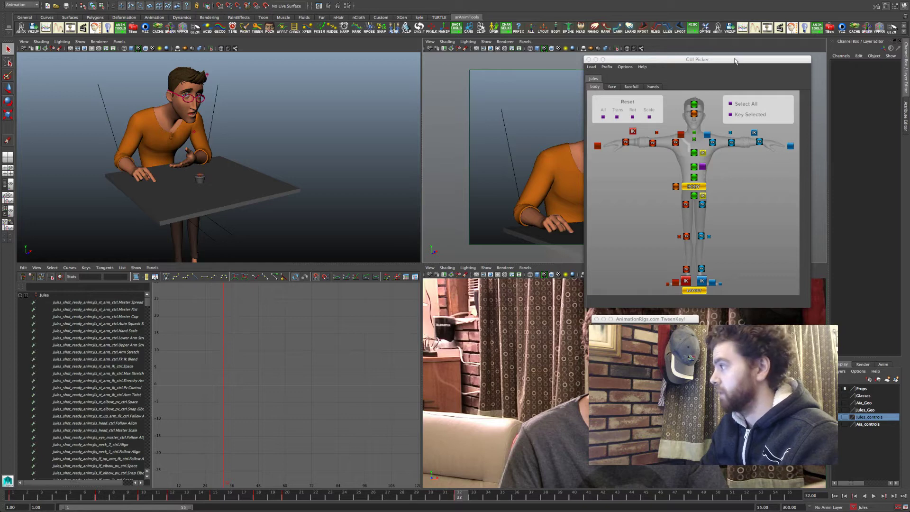
{"action": "left_click_drag", "start_coordinate": [735, 61], "coordinate": [268, 238]}
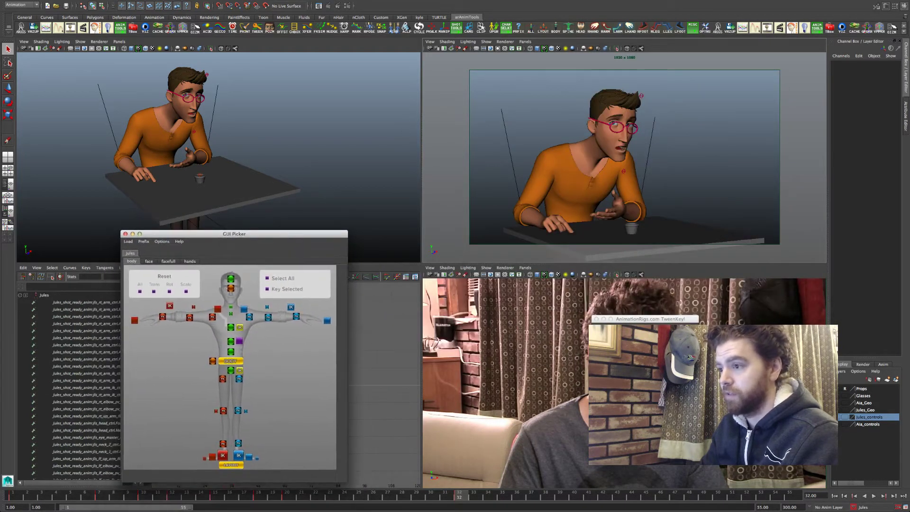
{"action": "left_click_drag", "start_coordinate": [638, 322], "coordinate": [697, 350]}
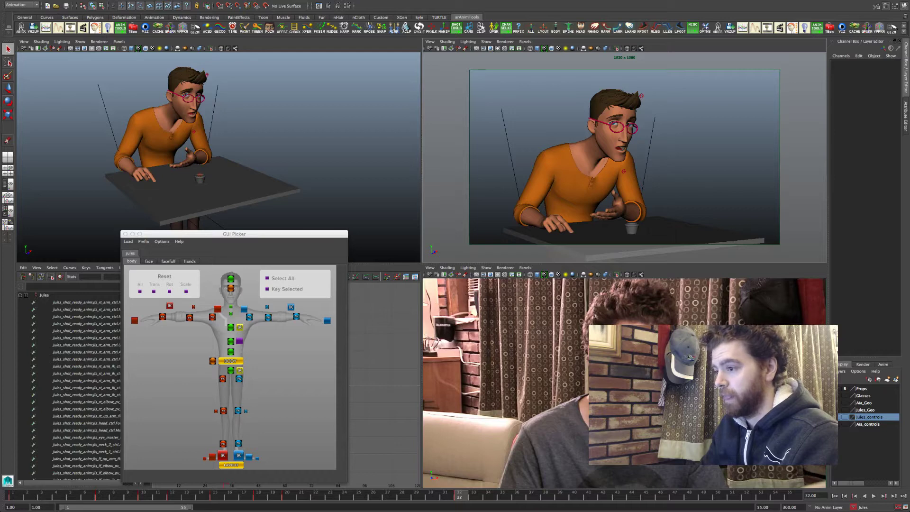
{"action": "mouse_move", "coordinate": [674, 414]}
{"action": "left_mouse_down"}
{"action": "mouse_move", "coordinate": [348, 416]}
{"action": "mouse_move", "coordinate": [591, 473]}
{"action": "mouse_move", "coordinate": [652, 473]}
{"action": "mouse_move", "coordinate": [688, 419]}
{"action": "left_mouse_up"}
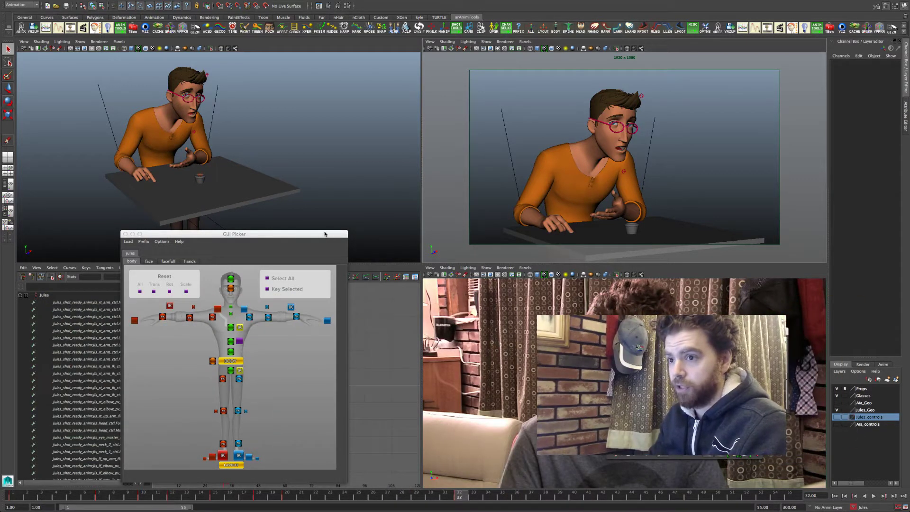
{"action": "left_click_drag", "start_coordinate": [324, 233], "coordinate": [338, 231]}
Step: Maximize the perspective view with the seated character framed from the side, and move the GUI Picker clear of him
{"action": "key", "text": "space"}
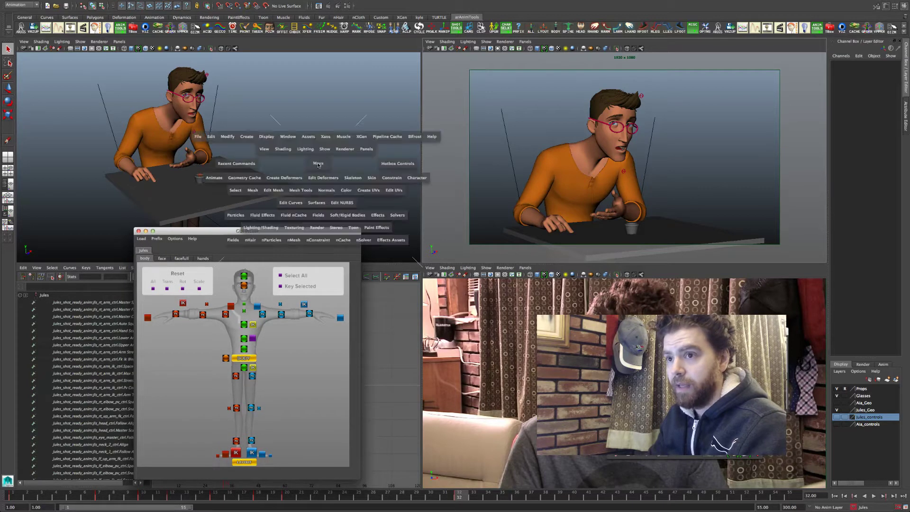
{"action": "left_click_drag", "start_coordinate": [383, 264], "coordinate": [483, 242], "text": "alt"}
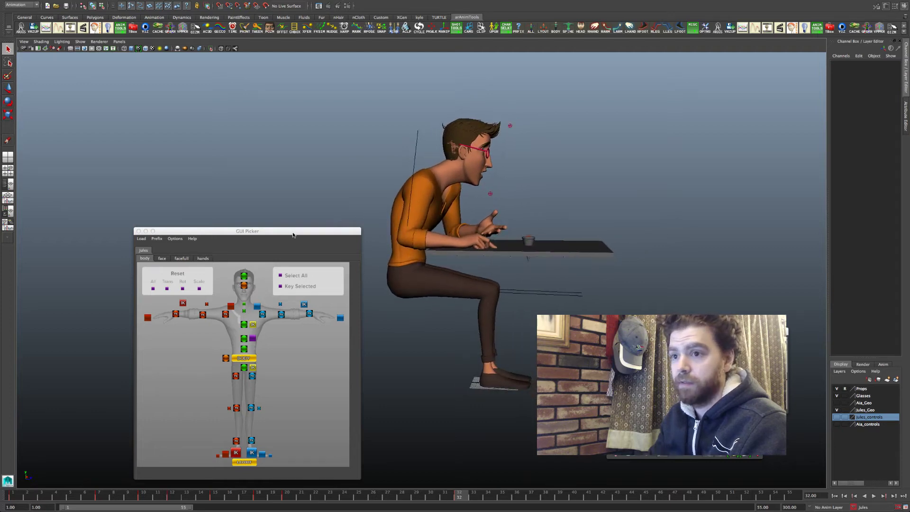
{"action": "left_click_drag", "start_coordinate": [292, 233], "coordinate": [191, 180]}
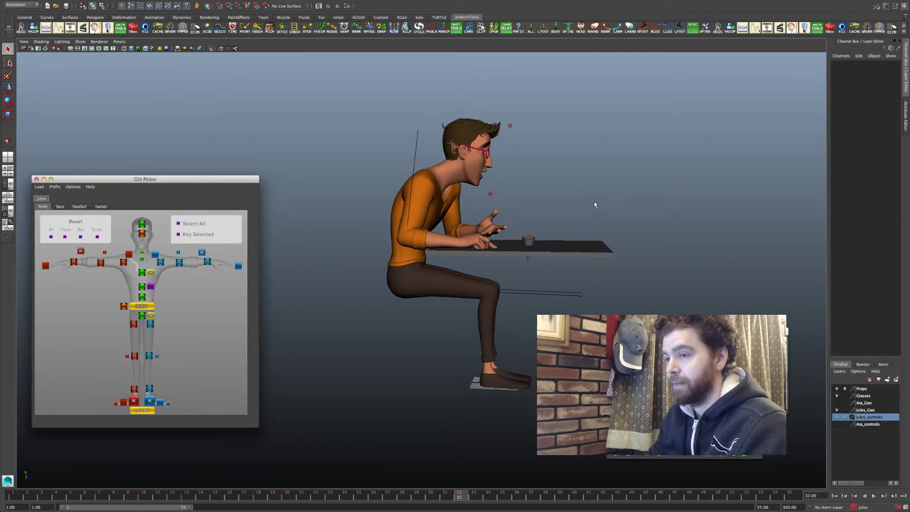
{"action": "right_click_drag", "start_coordinate": [465, 214], "coordinate": [600, 197], "text": "alt"}
{"action": "middle_click_drag", "start_coordinate": [564, 187], "coordinate": [508, 208], "text": "alt"}
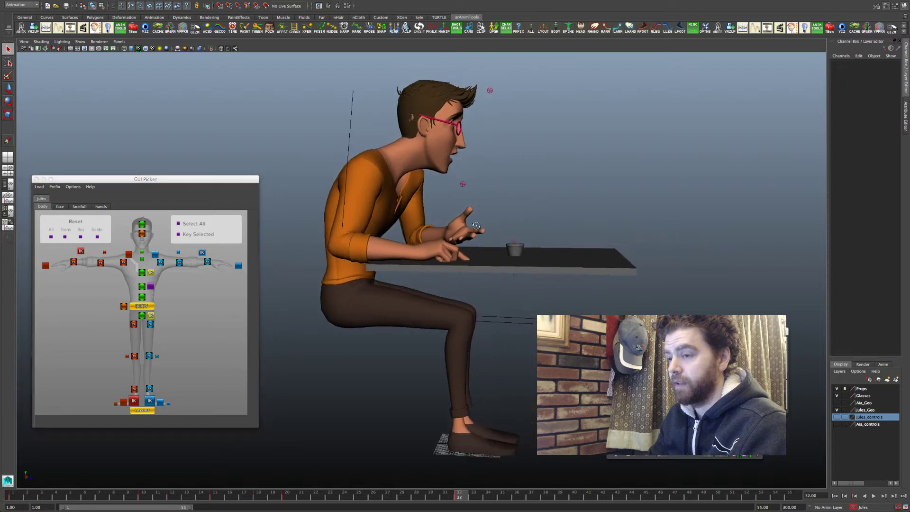
{"action": "left_click_drag", "start_coordinate": [476, 226], "coordinate": [479, 231], "text": "alt"}
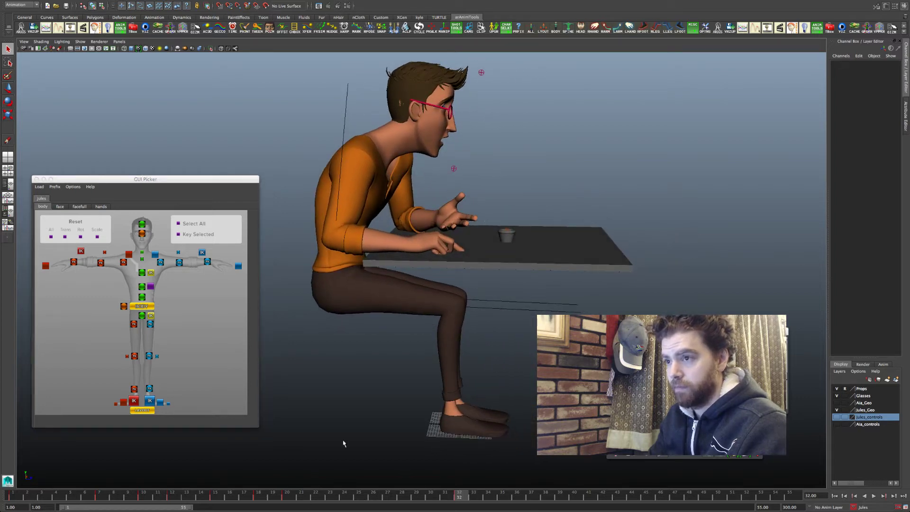
Step: Compare the side-view poses at frames 32 and 20, and step back through the keyed poses to frame 1
{"action": "key", "text": "comma"}
{"action": "key", "text": "period"}
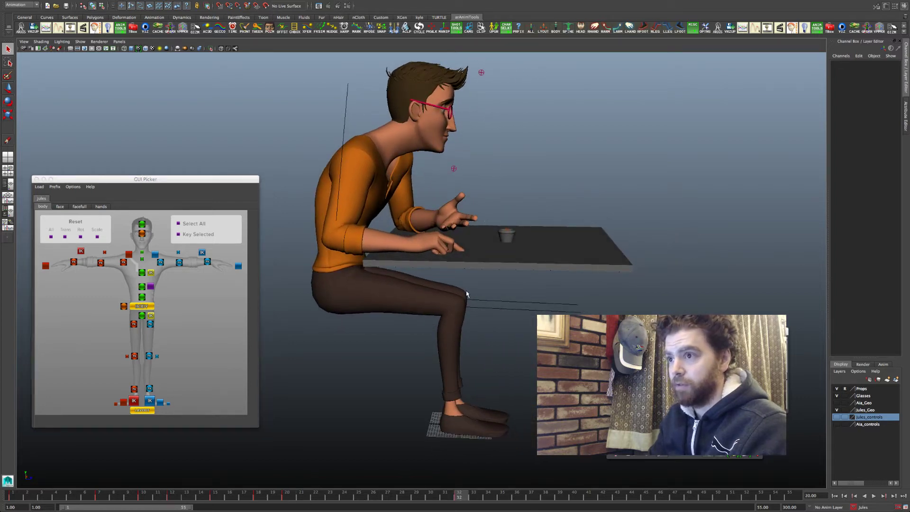
{"action": "key", "text": "comma"}
{"action": "key", "text": "comma"}
{"action": "key", "text": "comma"}
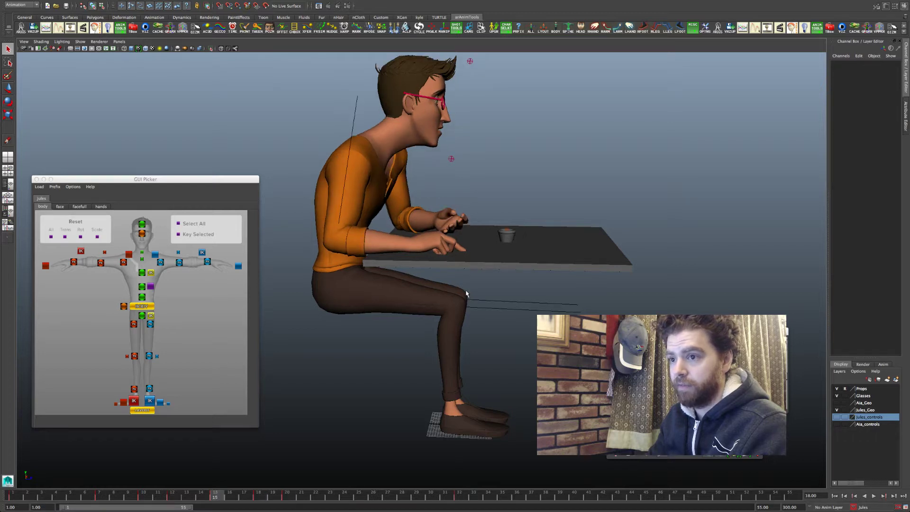
{"action": "key", "text": "comma"}
{"action": "key", "text": "comma"}
{"action": "key", "text": "comma"}
{"action": "key", "text": "comma"}
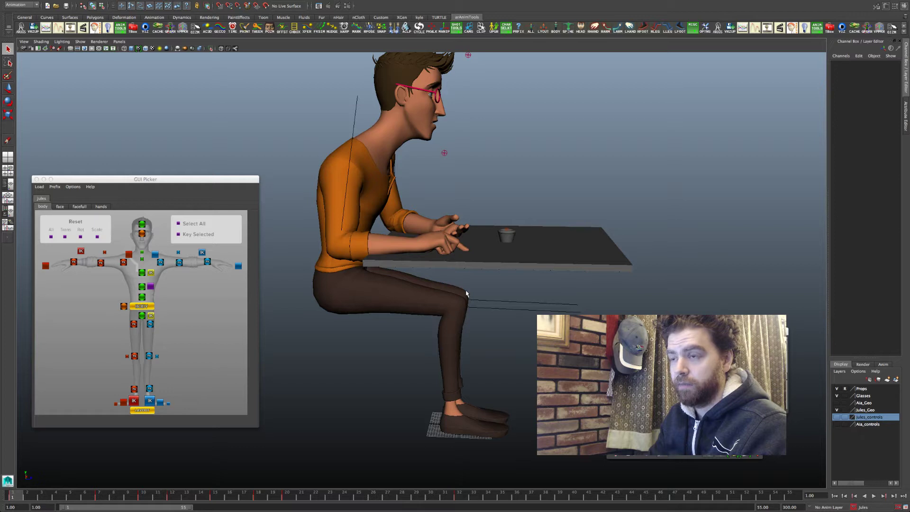
Step: Compare the side-view poses at frames 1 and 7, and step forward through frame 10 to frame 12
{"action": "key", "text": "period"}
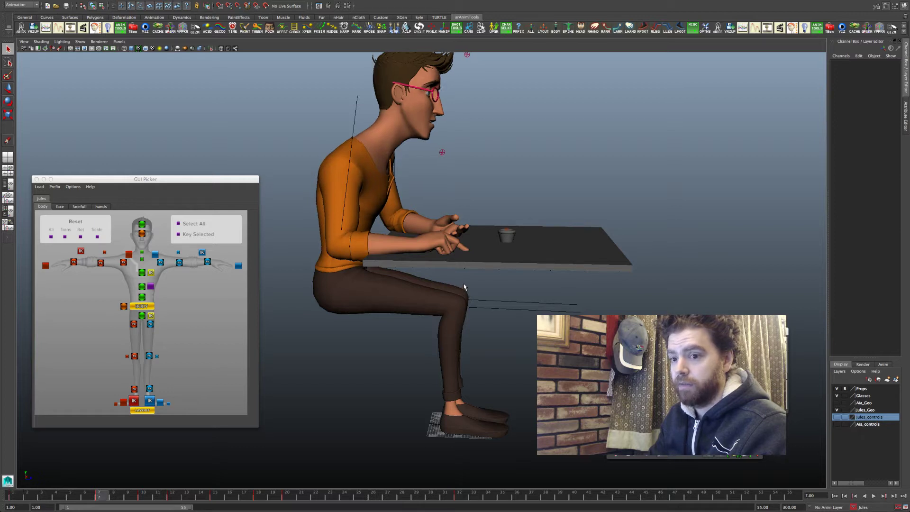
{"action": "key", "text": "comma"}
{"action": "key", "text": "period"}
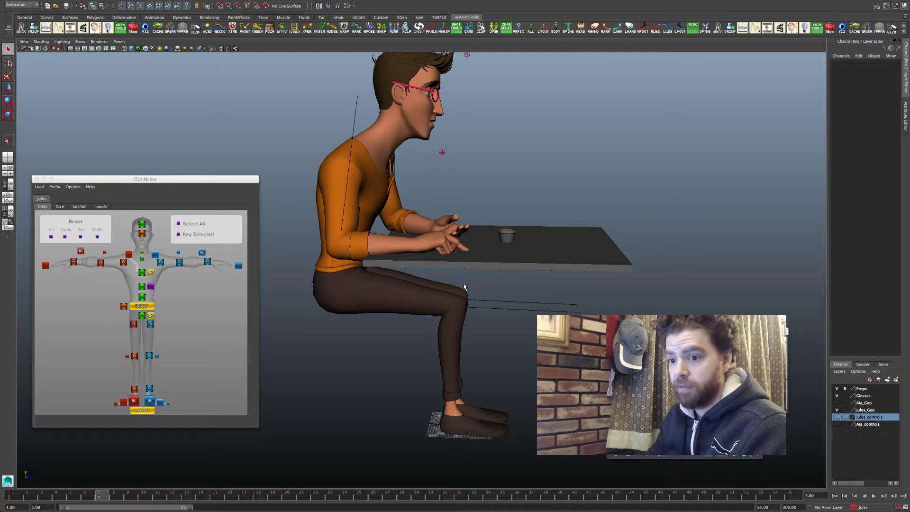
{"action": "key", "text": "period"}
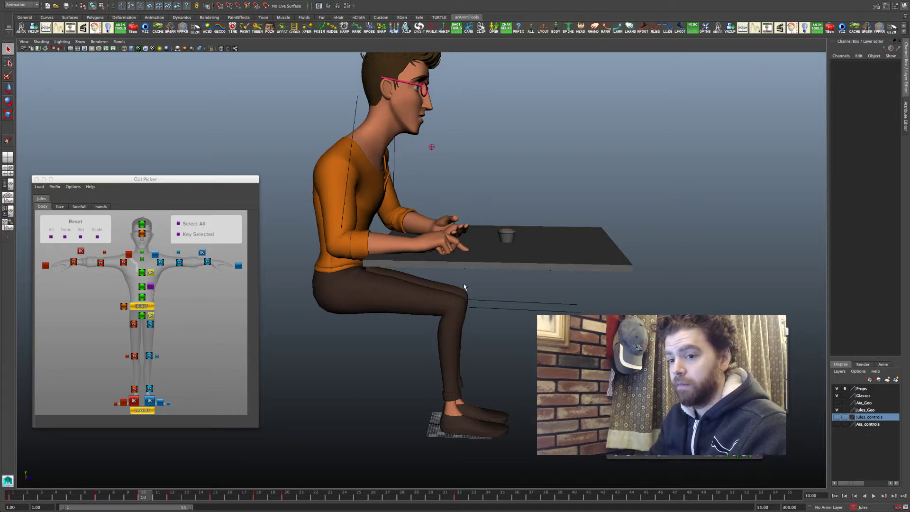
{"action": "key", "text": "period"}
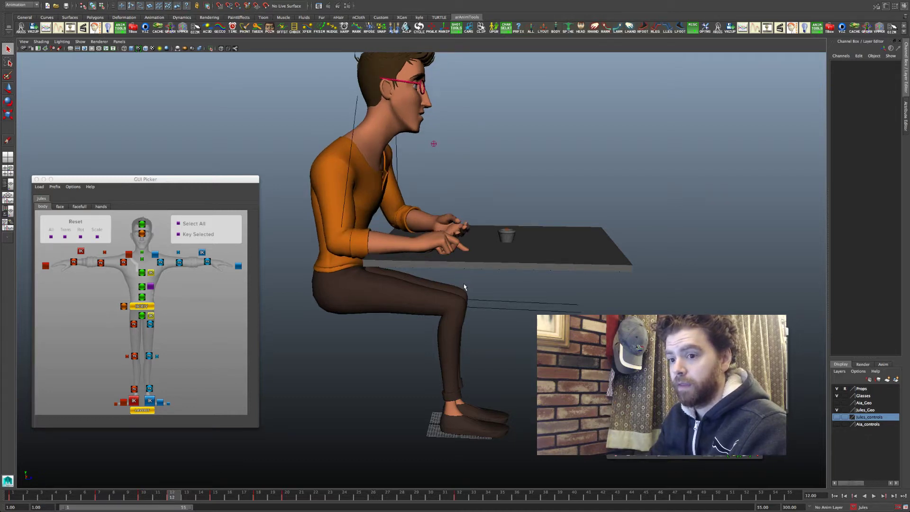
Step: From a three-quarter angle, compare the poses at frames 10 and 12, and step through the remaining keys to frame 32
{"action": "left_click_drag", "start_coordinate": [595, 280], "coordinate": [577, 278], "text": "alt"}
{"action": "key", "text": "comma"}
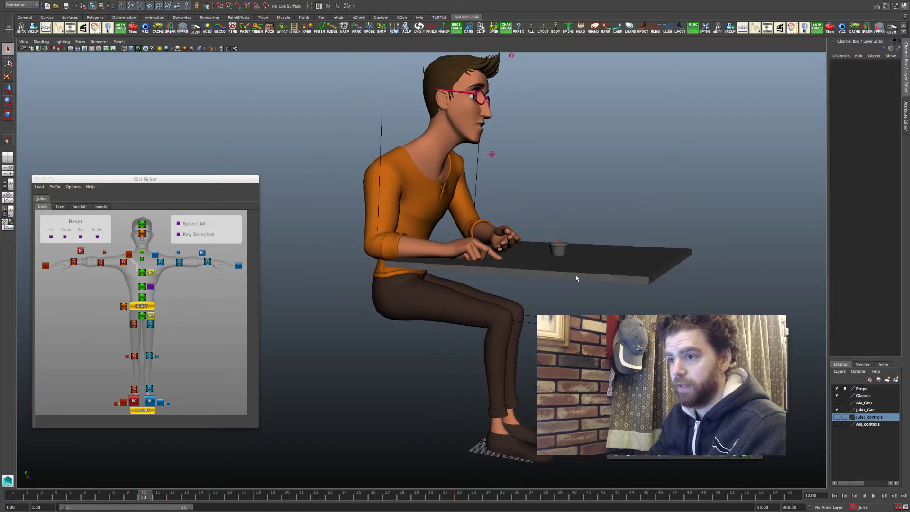
{"action": "key", "text": "period"}
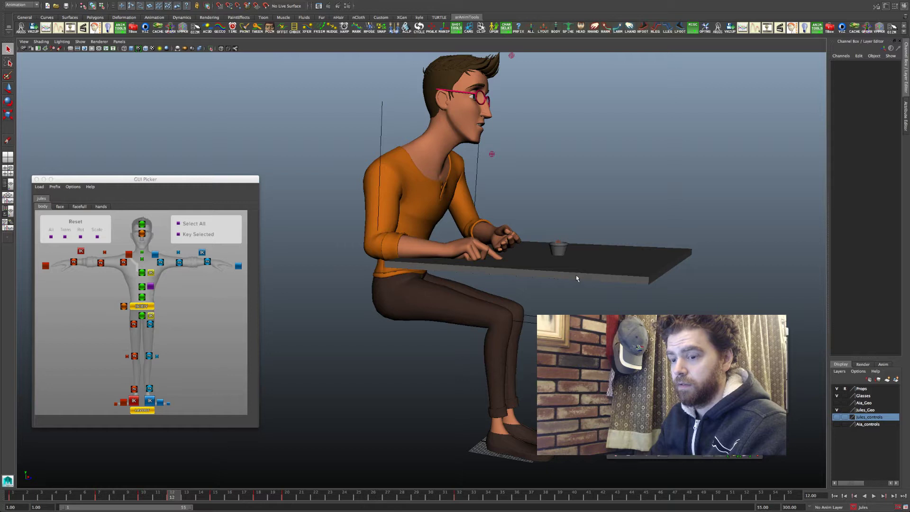
{"action": "key", "text": "period"}
{"action": "key", "text": "period"}
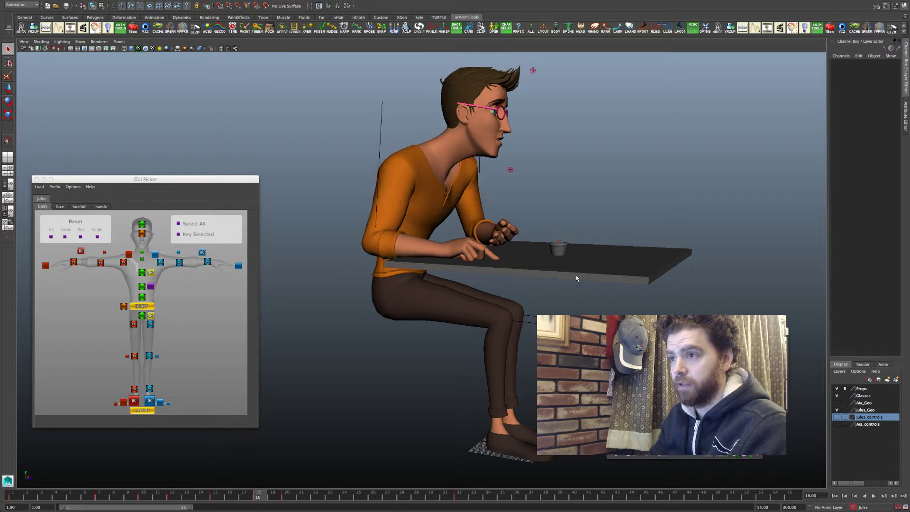
{"action": "key", "text": "period"}
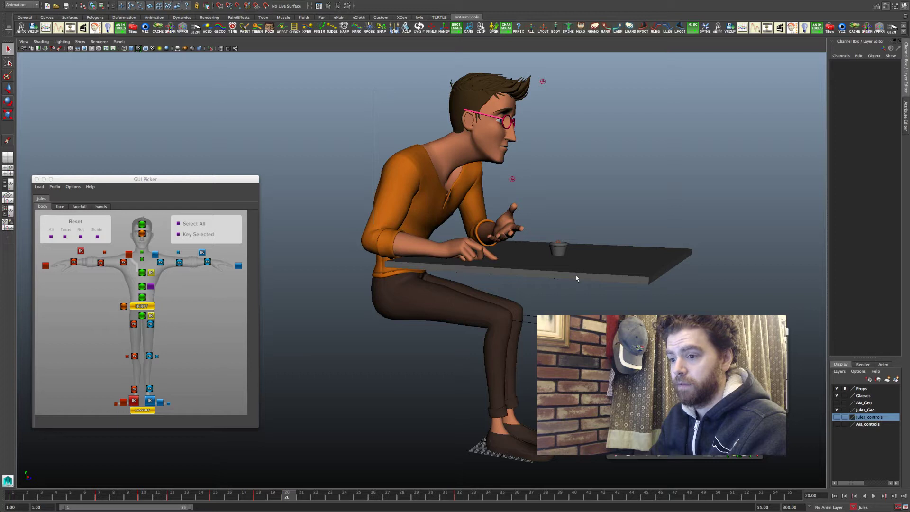
{"action": "key", "text": "period"}
{"action": "key", "text": "comma"}
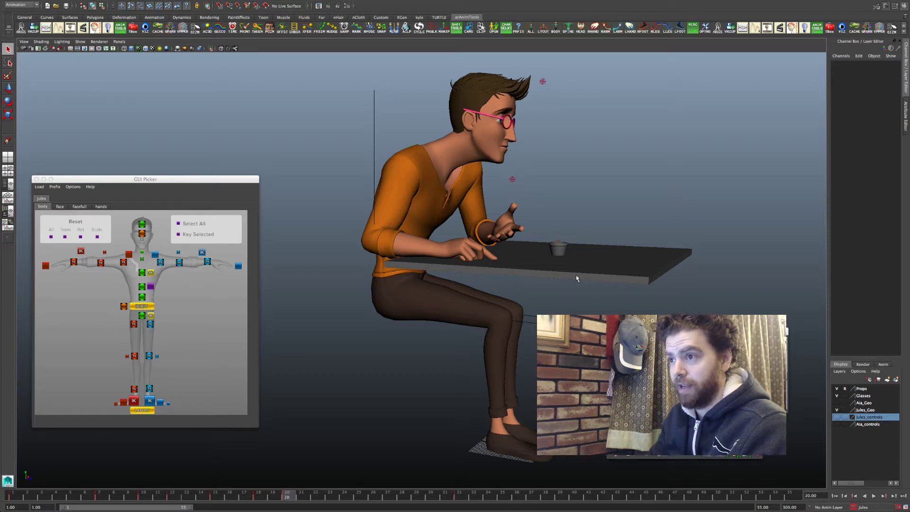
{"action": "key", "text": "period"}
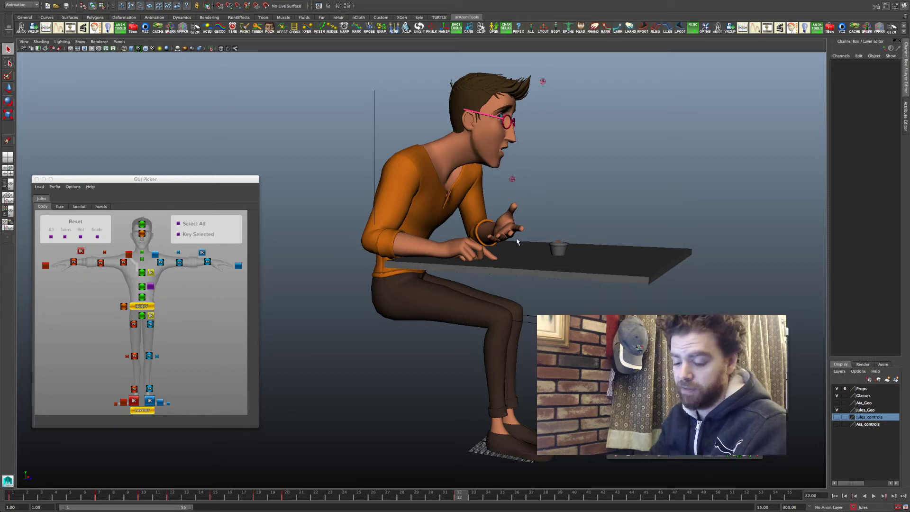
Step: Return to a side view, select the body's COG control, and check its rotation across the keyed poses between frames 32 and 15
{"action": "left_click_drag", "start_coordinate": [516, 230], "coordinate": [500, 253], "text": "alt"}
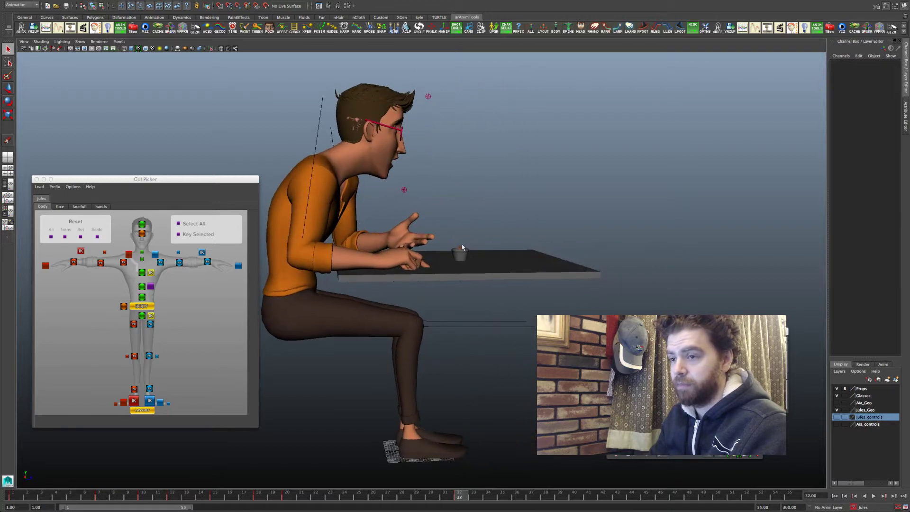
{"action": "middle_click_drag", "start_coordinate": [463, 248], "coordinate": [549, 232], "text": "alt"}
{"action": "left_click", "coordinate": [144, 307]}
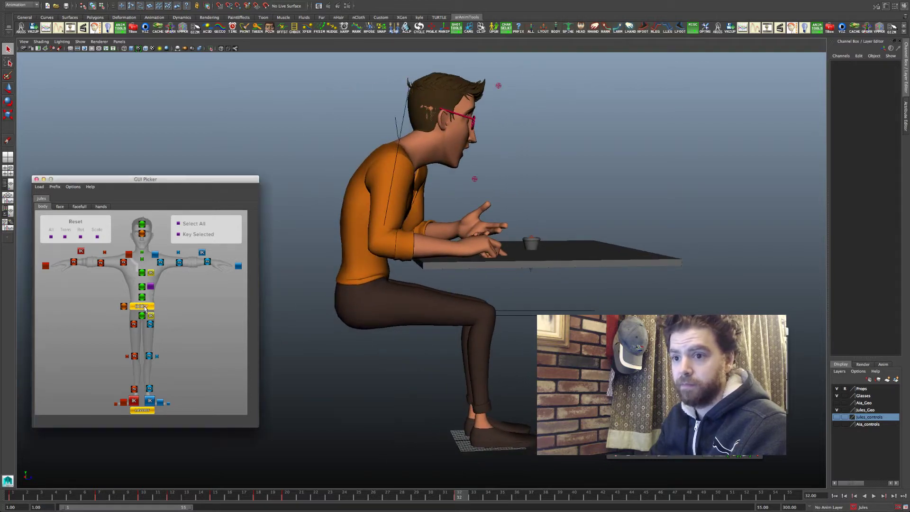
{"action": "key", "text": "comma"}
{"action": "key", "text": "comma"}
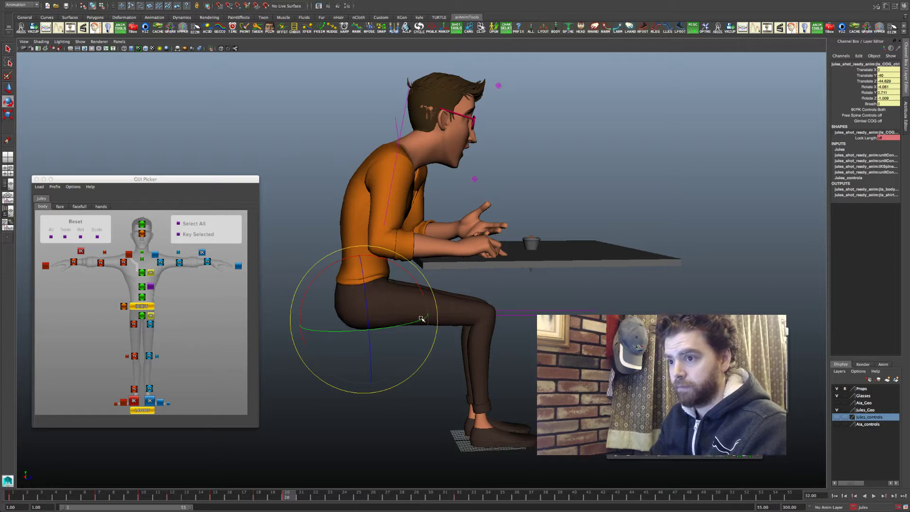
{"action": "key", "text": "comma"}
{"action": "key", "text": "period"}
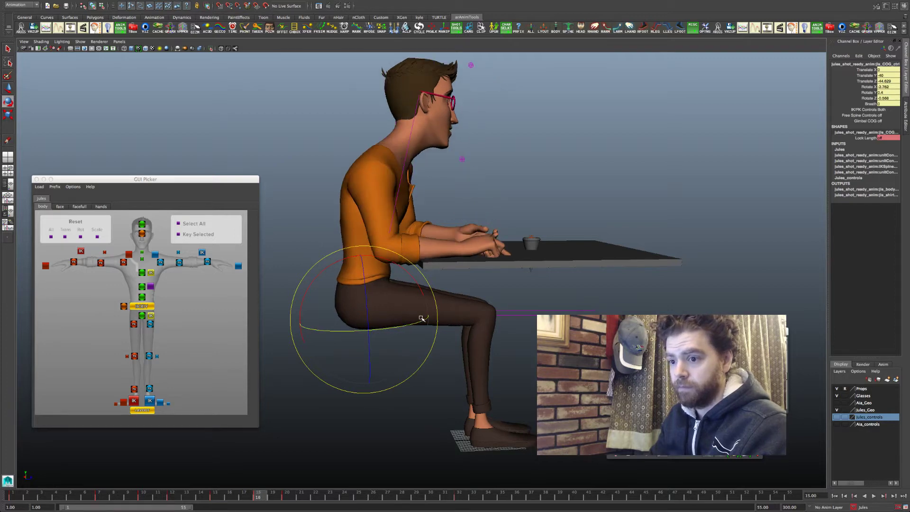
{"action": "key", "text": "period"}
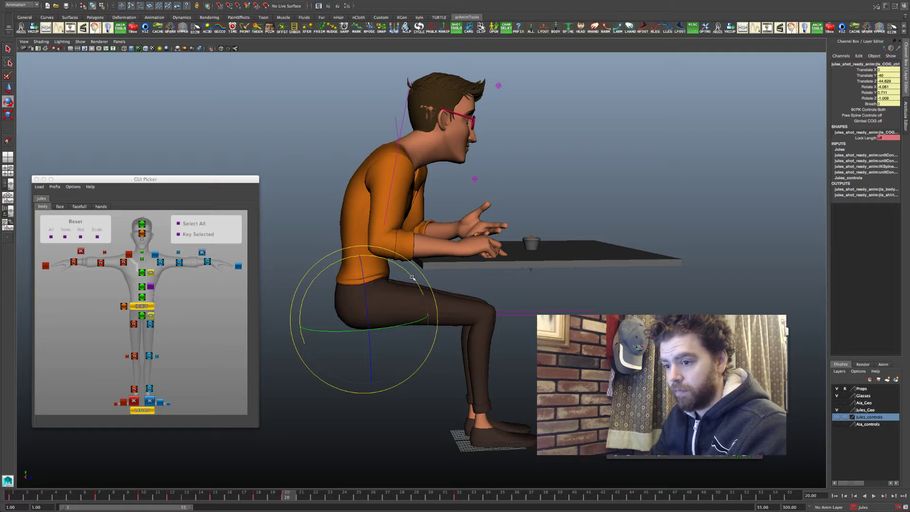
Step: Step back through the COG control's keyed poses from frame 20 to frame 10, and forward again to frame 18
{"action": "key", "text": "comma"}
{"action": "key", "text": "comma"}
{"action": "key", "text": "comma"}
{"action": "key", "text": "comma"}
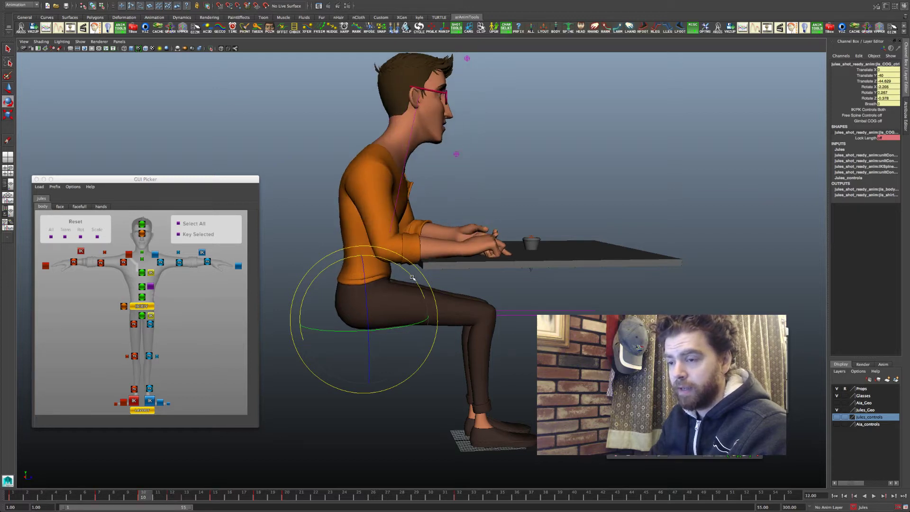
{"action": "key", "text": "period"}
{"action": "key", "text": "period"}
{"action": "key", "text": "period"}
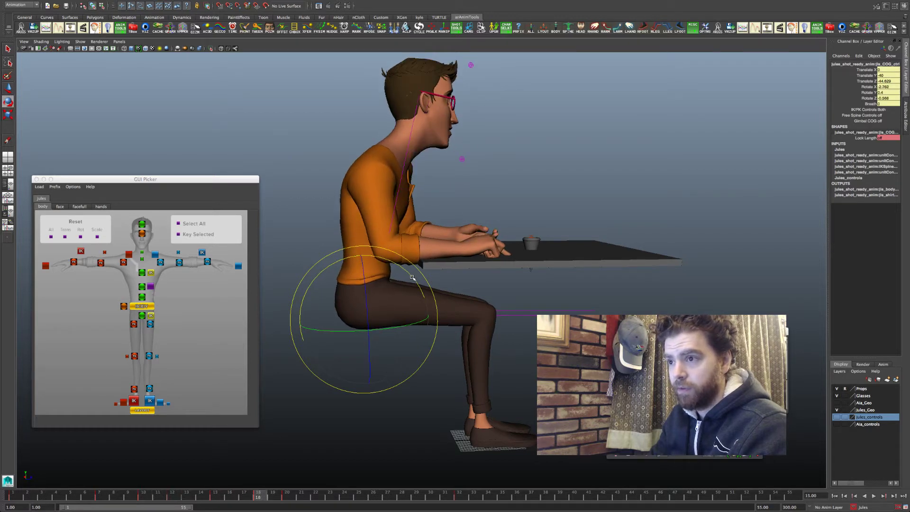
Step: Advance to the keyed pose at frame 32 and rotate the COG control back, away from the table
{"action": "key", "text": "period"}
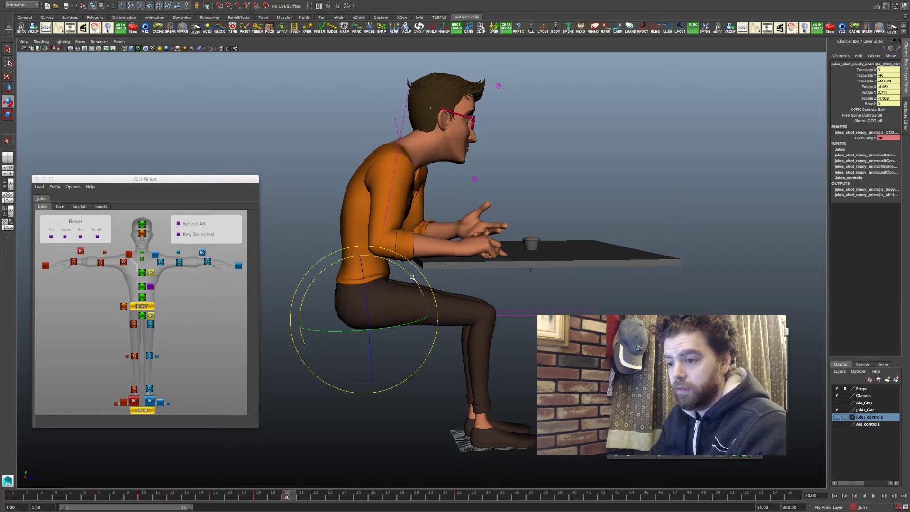
{"action": "key", "text": "period"}
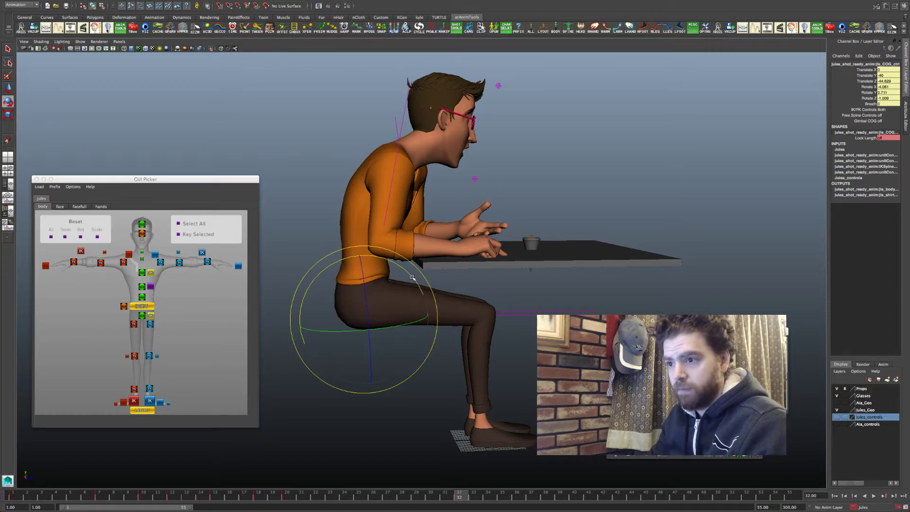
{"action": "left_click_drag", "start_coordinate": [412, 277], "coordinate": [410, 272]}
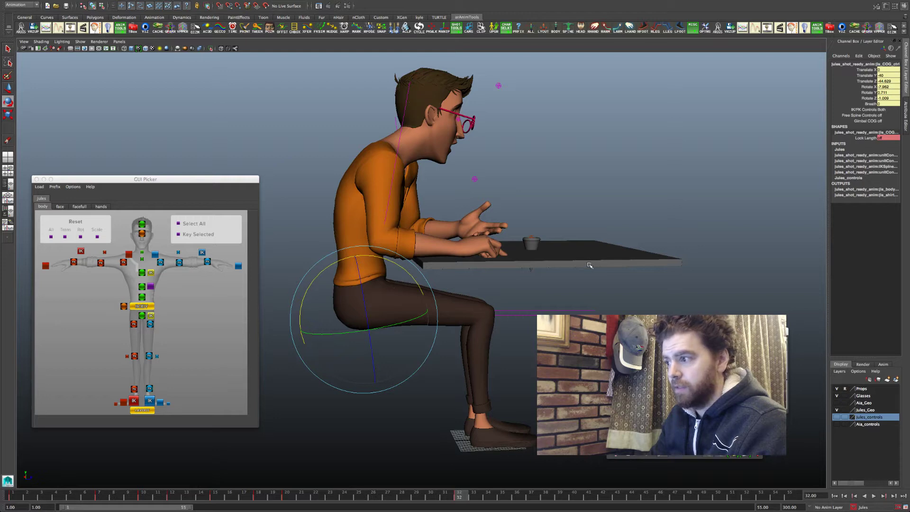
Step: From a front view at frame 32, turn the Glasses layer's visibility off and on to refresh the glasses on the face
{"action": "left_click_drag", "start_coordinate": [598, 259], "coordinate": [526, 263], "text": "alt"}
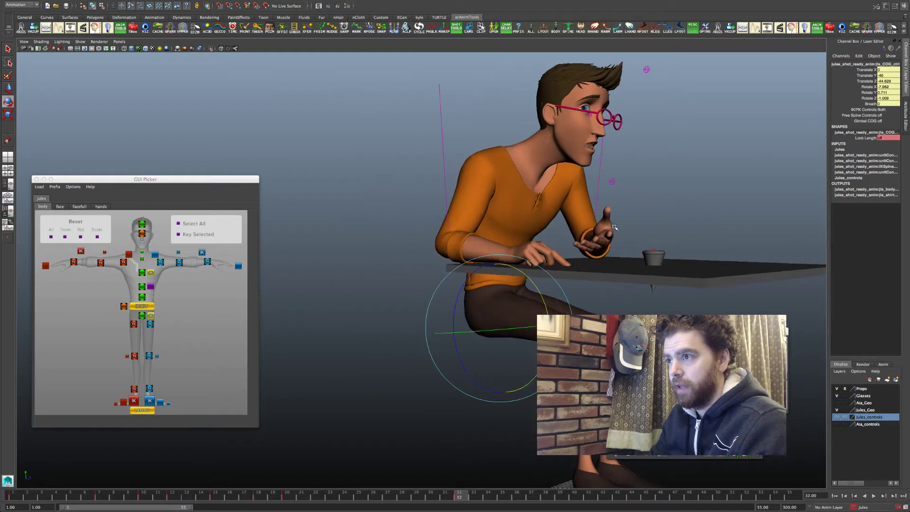
{"action": "middle_click_drag", "start_coordinate": [614, 228], "coordinate": [516, 276], "text": "alt"}
{"action": "left_click_drag", "start_coordinate": [559, 279], "coordinate": [519, 286], "text": "alt"}
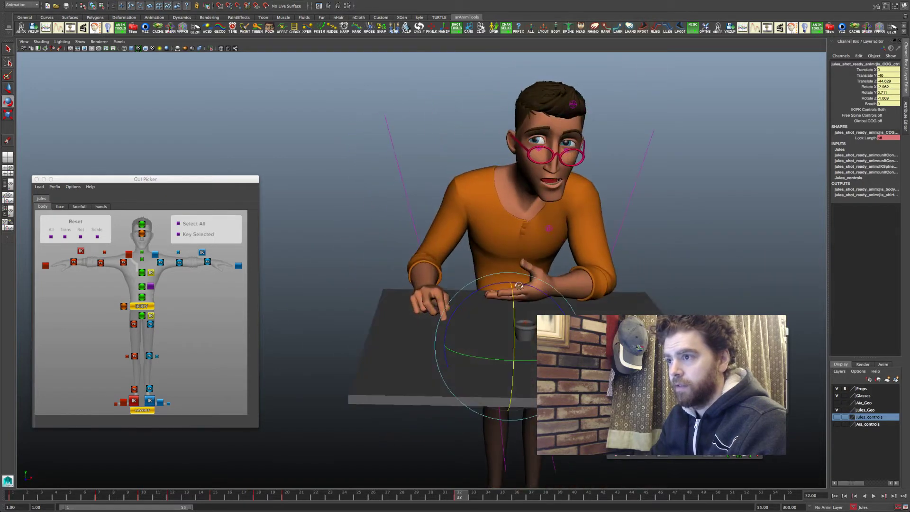
{"action": "left_click", "coordinate": [837, 397]}
{"action": "left_click", "coordinate": [837, 395]}
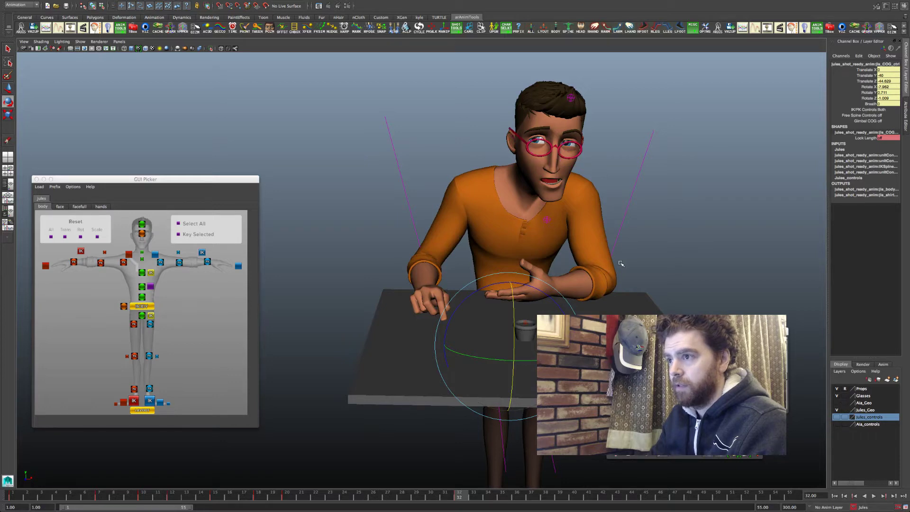
Step: Return to a side view and compare the body poses at frames 20 and 32 by flipping between the two keys
{"action": "left_click_drag", "start_coordinate": [545, 209], "coordinate": [609, 210], "text": "alt"}
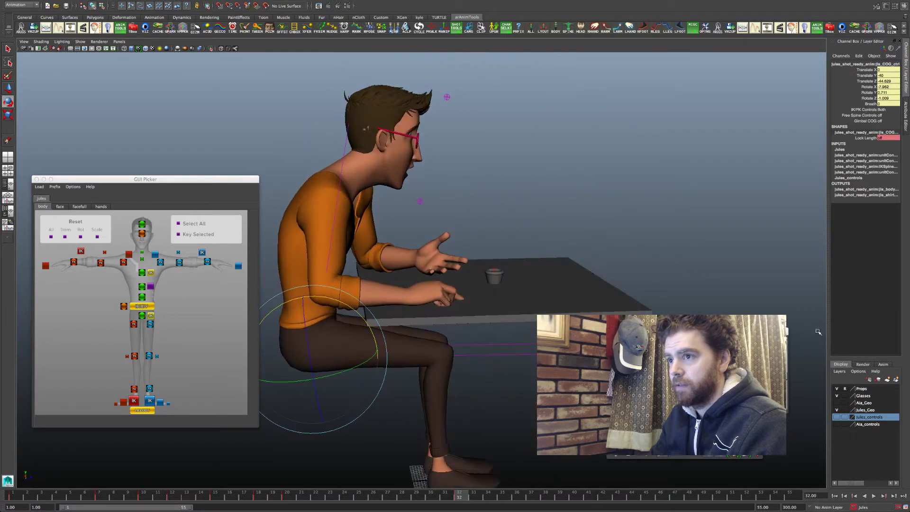
{"action": "key", "text": "comma"}
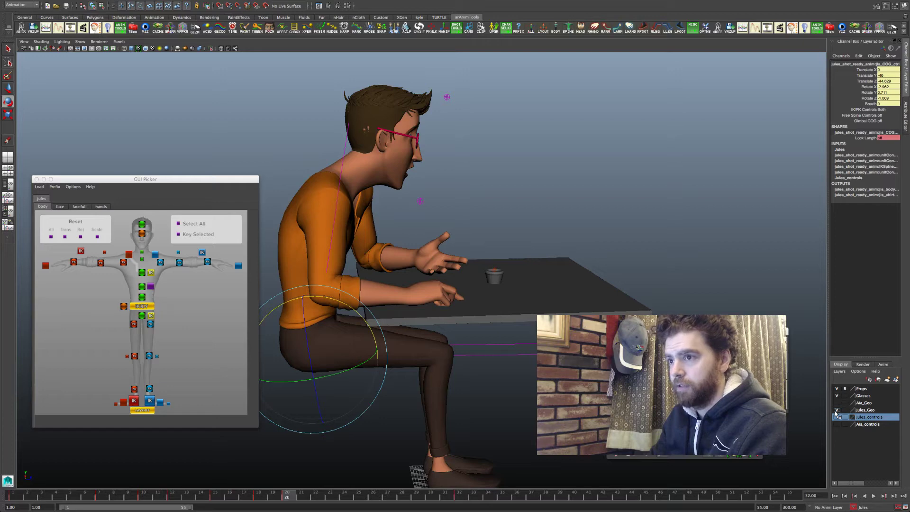
{"action": "key", "text": "period"}
{"action": "key", "text": "comma"}
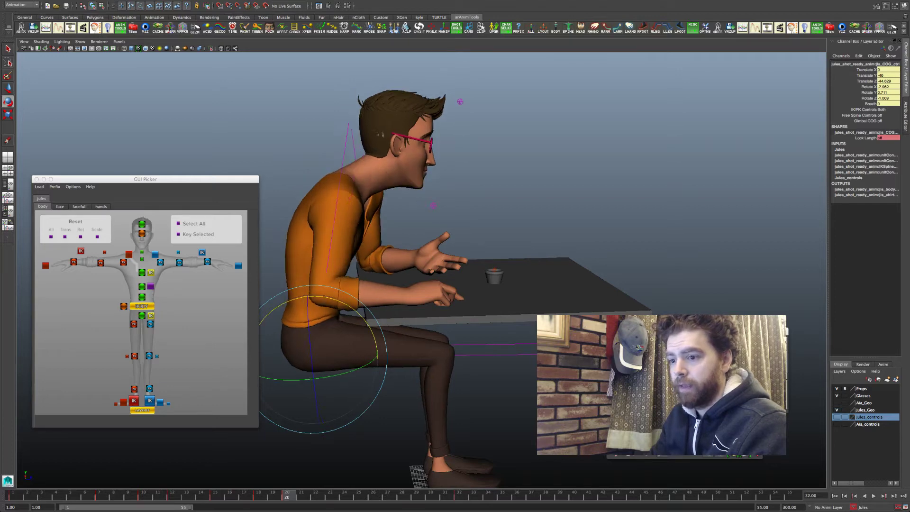
{"action": "key", "text": "period"}
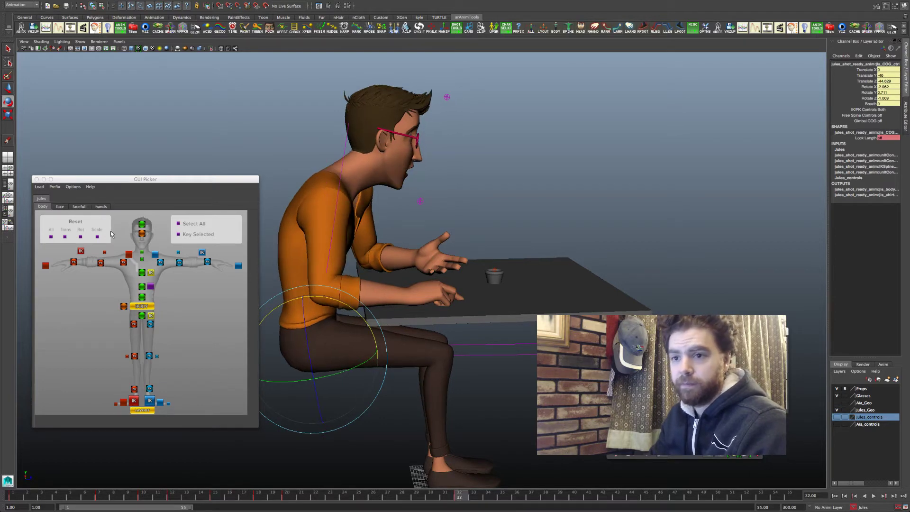
Step: Select the upper spine control and rotate it slightly forward at frame 32, to a Rotate X of about 17.7
{"action": "left_click", "coordinate": [142, 287]}
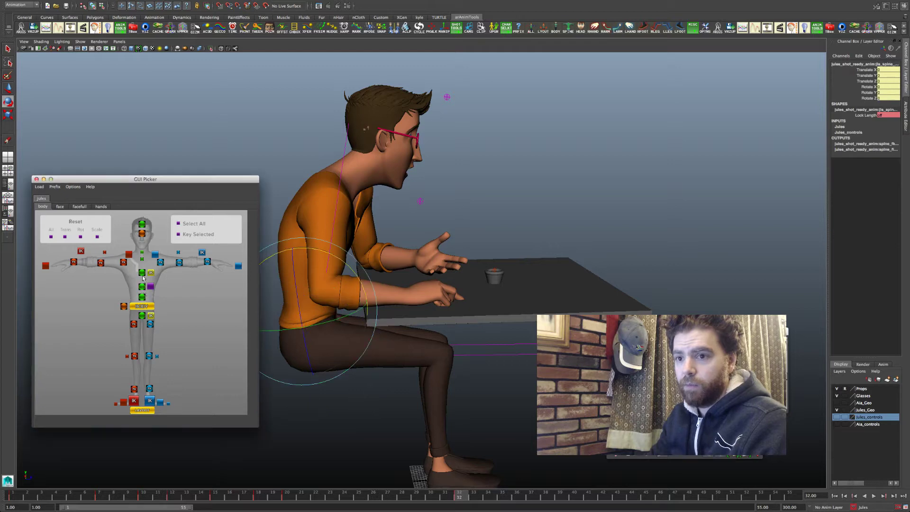
{"action": "left_click", "coordinate": [142, 272]}
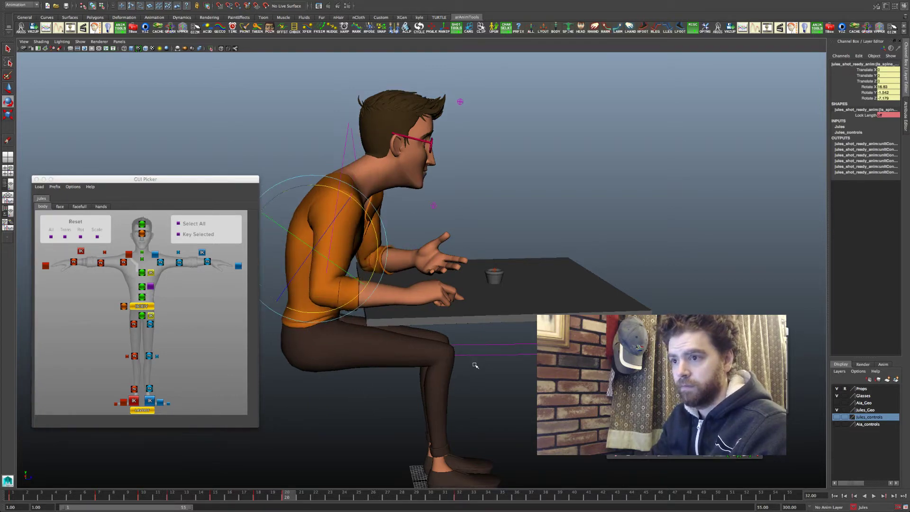
{"action": "key", "text": "comma"}
{"action": "key", "text": "period"}
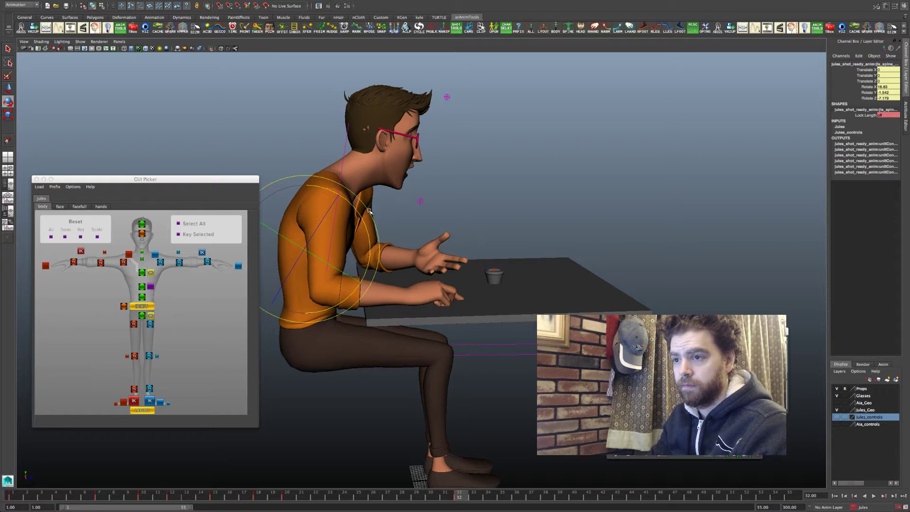
{"action": "left_click_drag", "start_coordinate": [368, 210], "coordinate": [370, 212]}
Step: Flip between frames 20 and 32 in side and front three-quarter views to examine the torso's change of pose
{"action": "key", "text": "comma"}
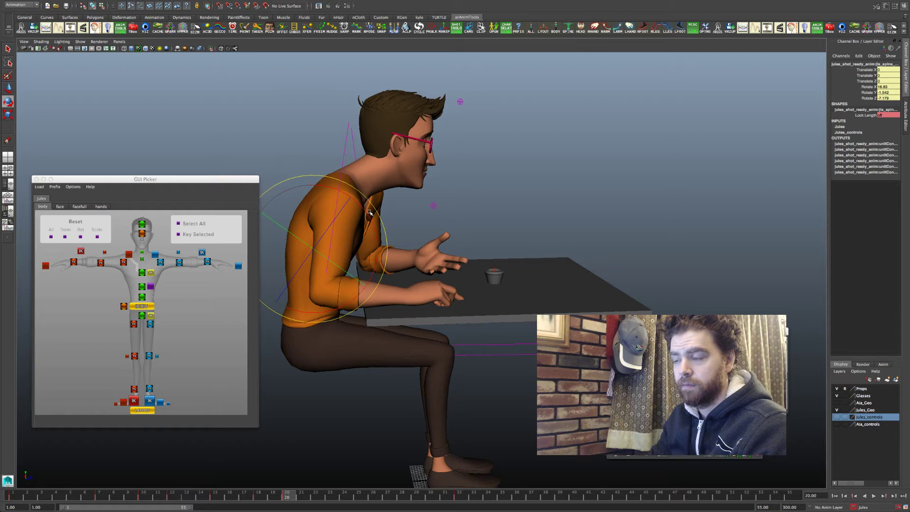
{"action": "key", "text": "period"}
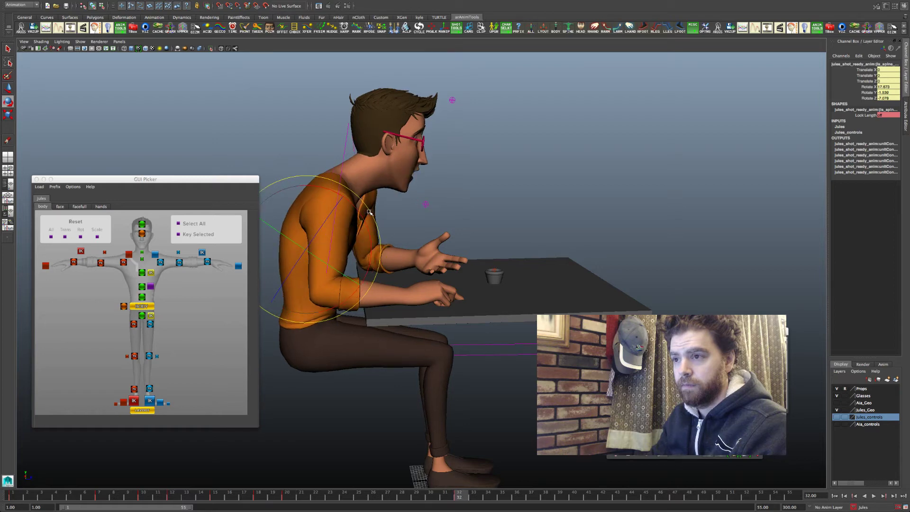
{"action": "key", "text": "comma"}
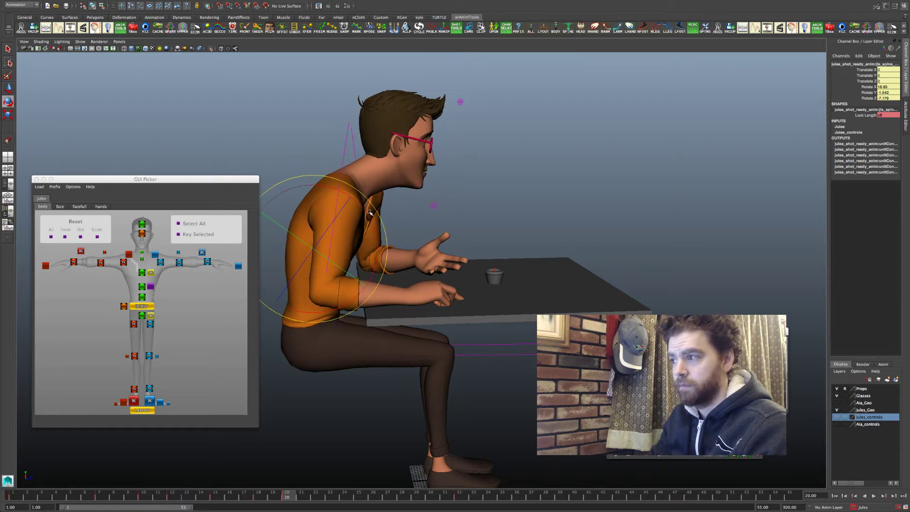
{"action": "key", "text": "period"}
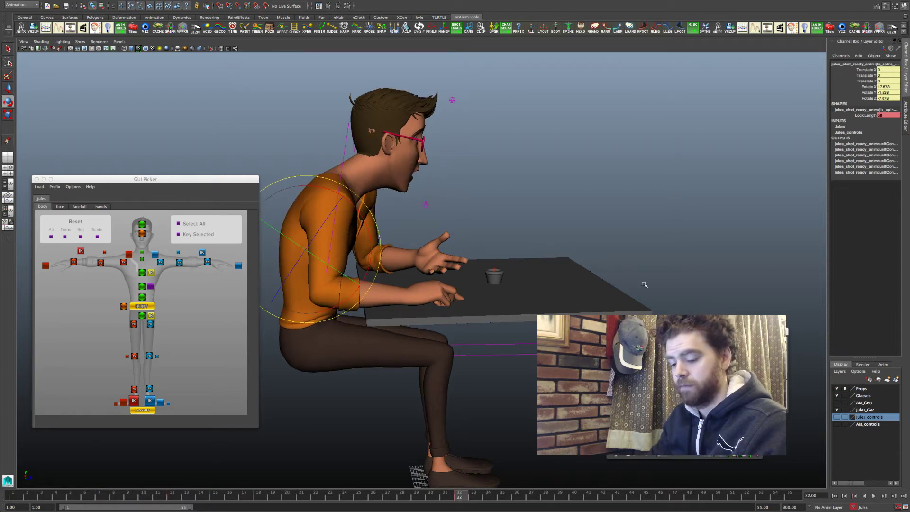
{"action": "left_click_drag", "start_coordinate": [576, 301], "coordinate": [566, 285], "text": "alt"}
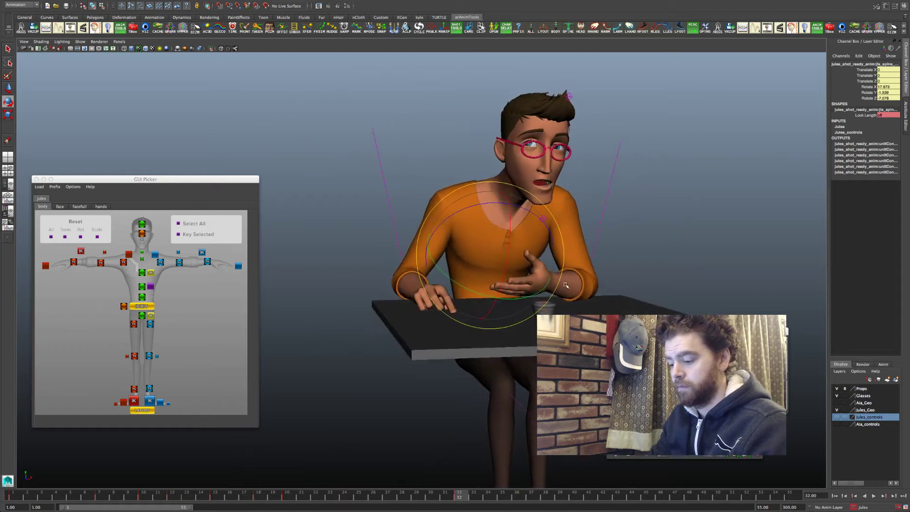
{"action": "key", "text": "comma"}
{"action": "key", "text": "period"}
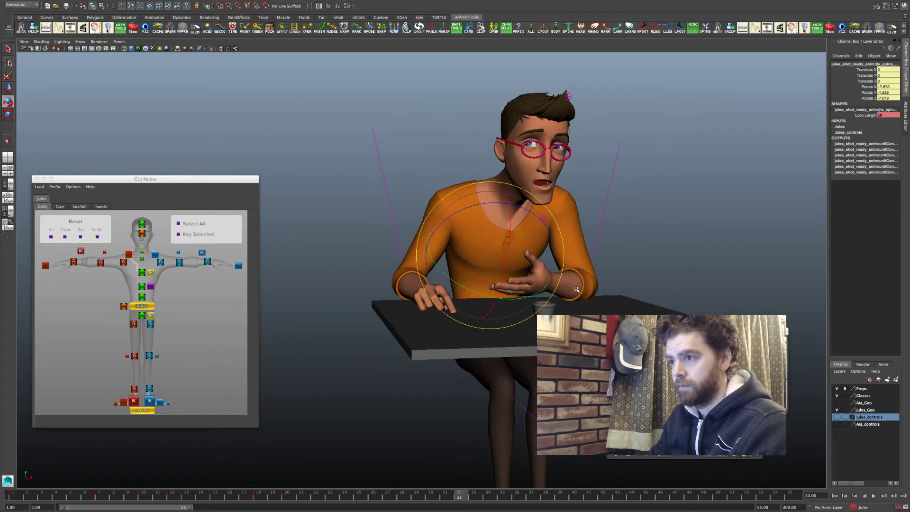
{"action": "key", "text": "comma"}
{"action": "key", "text": "period"}
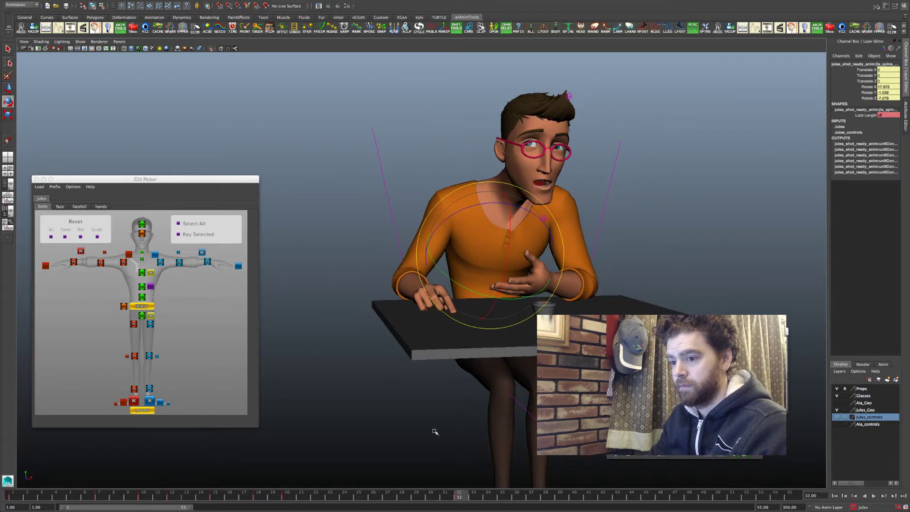
{"action": "key", "text": "comma"}
{"action": "key", "text": "period"}
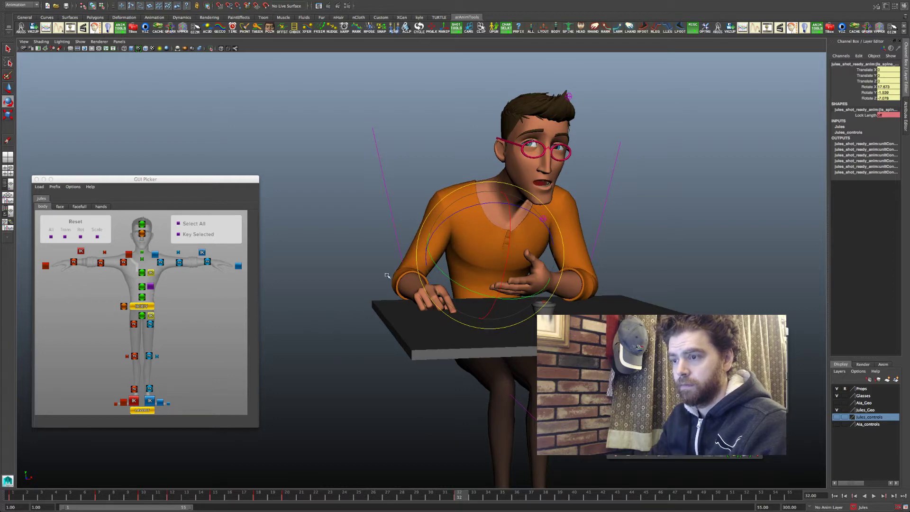
Step: Tilt and twist the upper spine control at frame 32 to about 17.3 in Rotate X and -10.1 in Rotate Z
{"action": "left_click_drag", "start_coordinate": [337, 330], "coordinate": [452, 271], "text": "alt"}
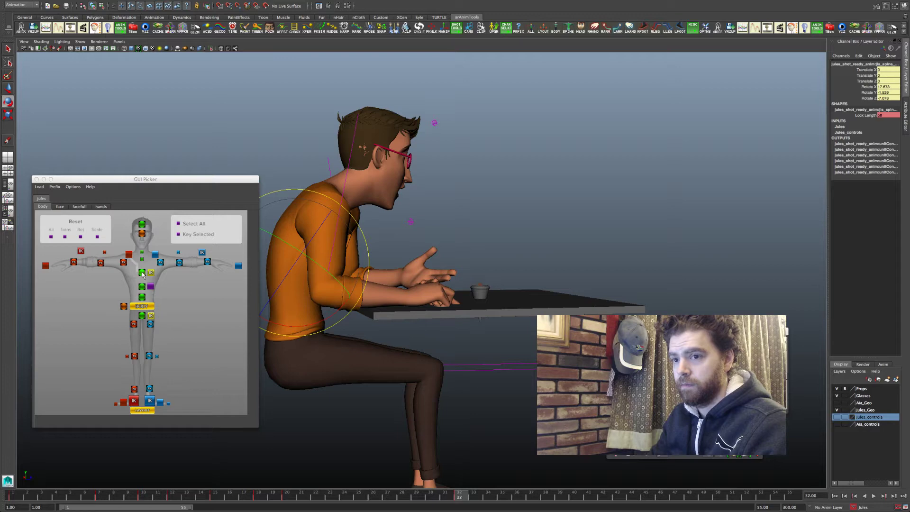
{"action": "left_click", "coordinate": [142, 273]}
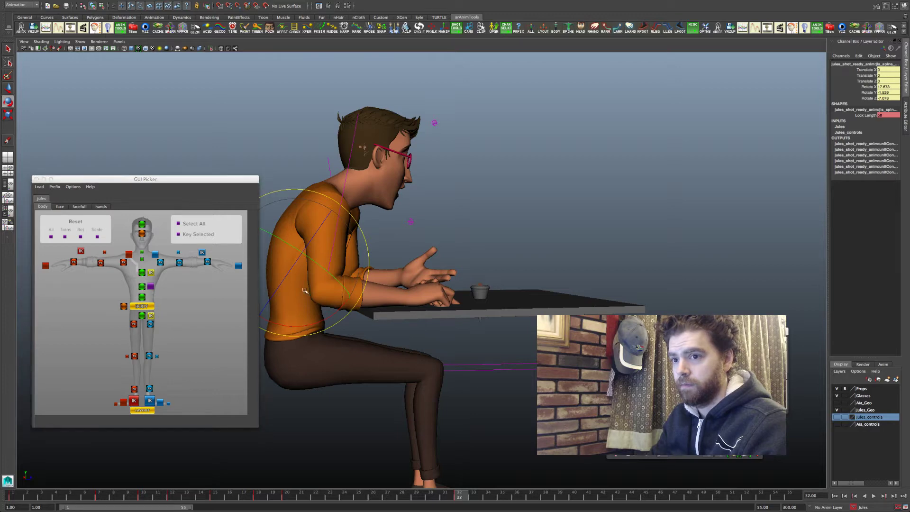
{"action": "left_click_drag", "start_coordinate": [399, 282], "coordinate": [455, 251], "text": "alt"}
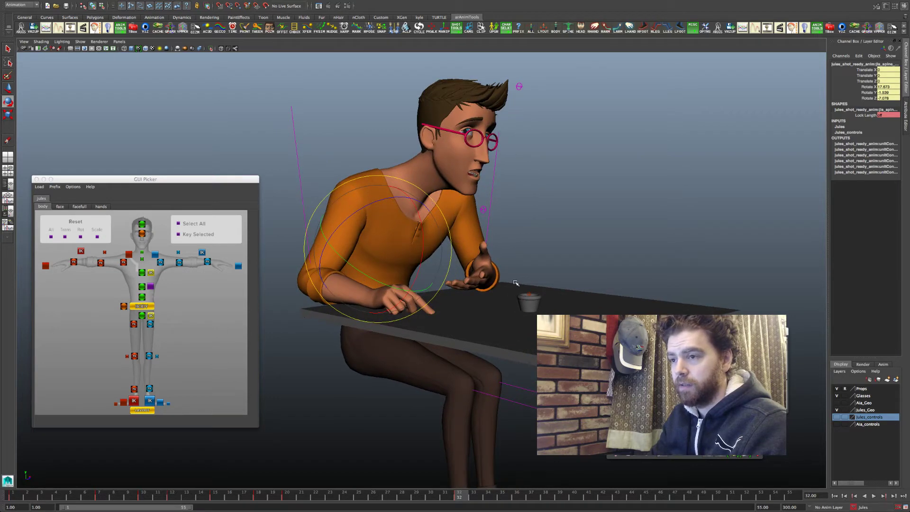
{"action": "left_click_drag", "start_coordinate": [516, 283], "coordinate": [491, 207], "text": "alt"}
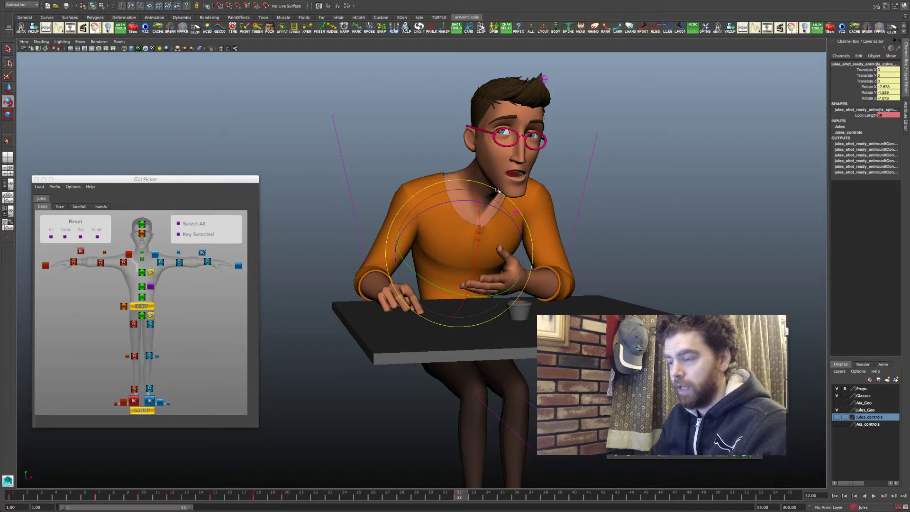
{"action": "left_click_drag", "start_coordinate": [497, 191], "coordinate": [499, 192]}
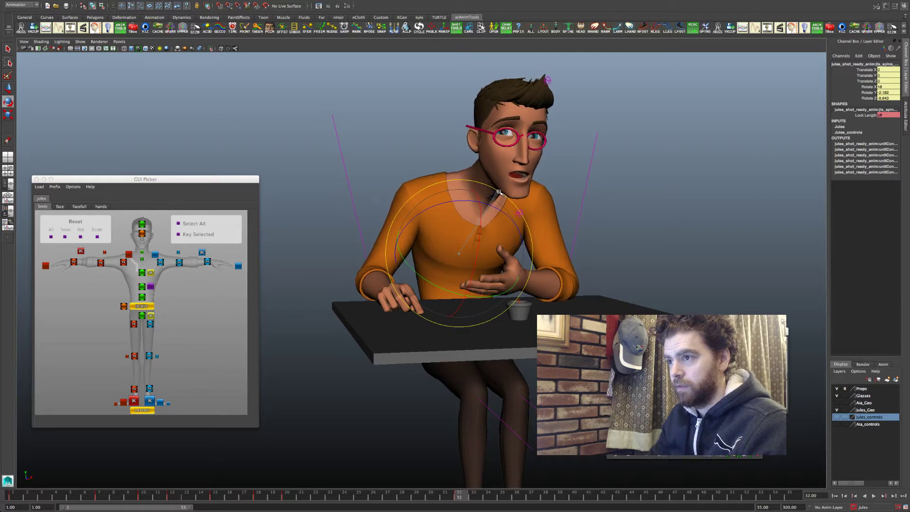
{"action": "left_click_drag", "start_coordinate": [493, 299], "coordinate": [489, 296]}
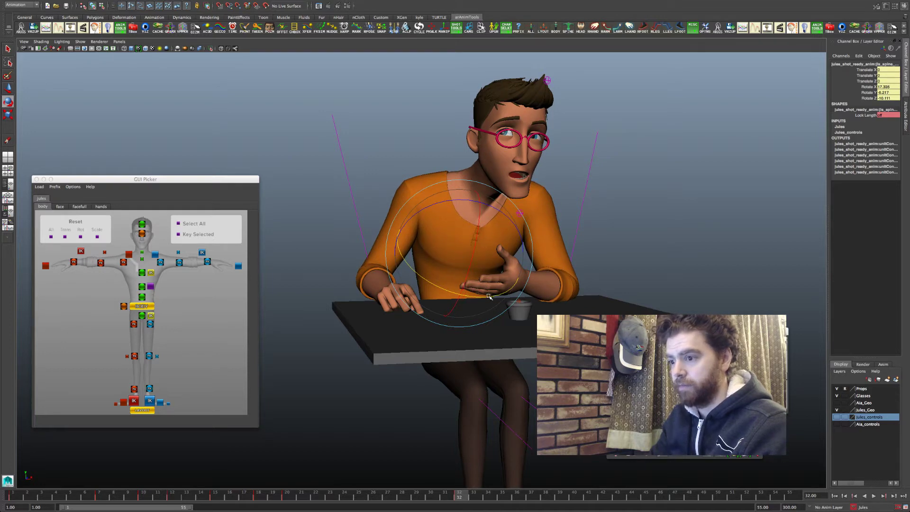
Step: Flip repeatedly between frames 20 and 32 to check the torso's tilt and twist from the three-quarter front
{"action": "key", "text": "comma"}
{"action": "key", "text": "period"}
{"action": "key", "text": "period"}
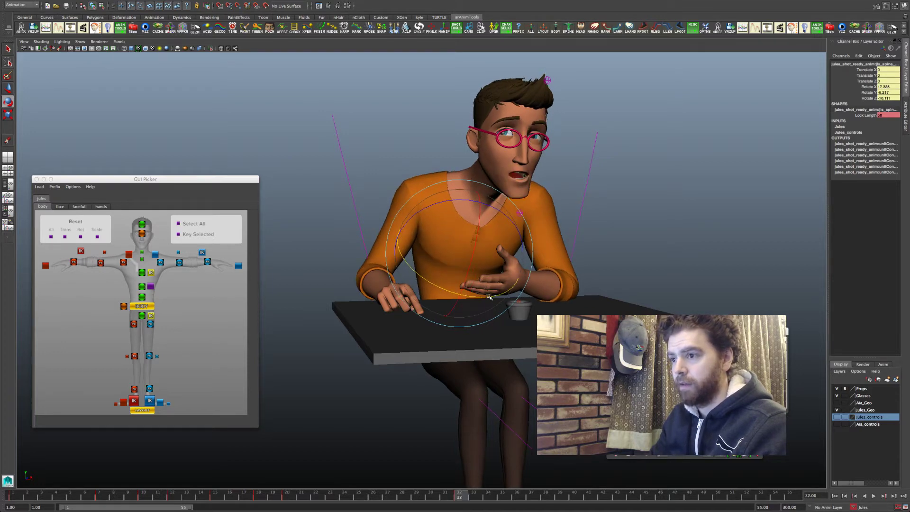
{"action": "key", "text": "comma"}
{"action": "key", "text": "period"}
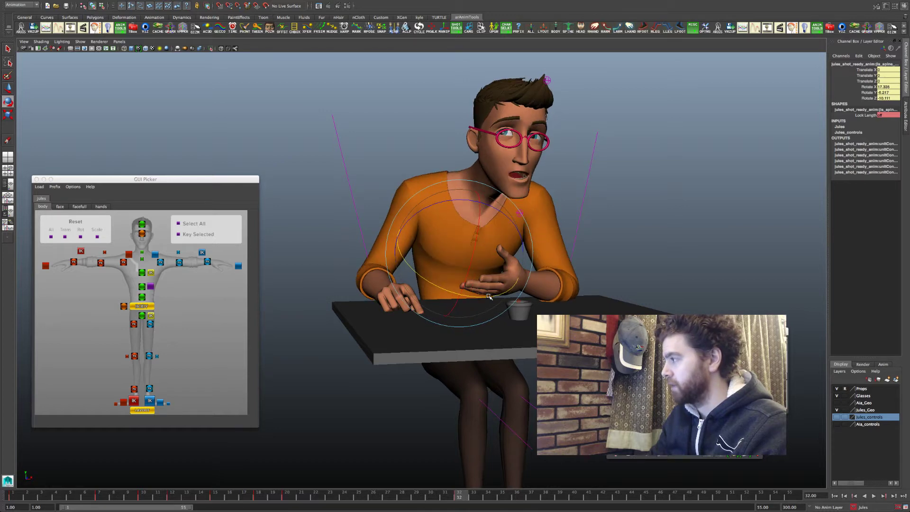
{"action": "key", "text": "comma"}
{"action": "key", "text": "period"}
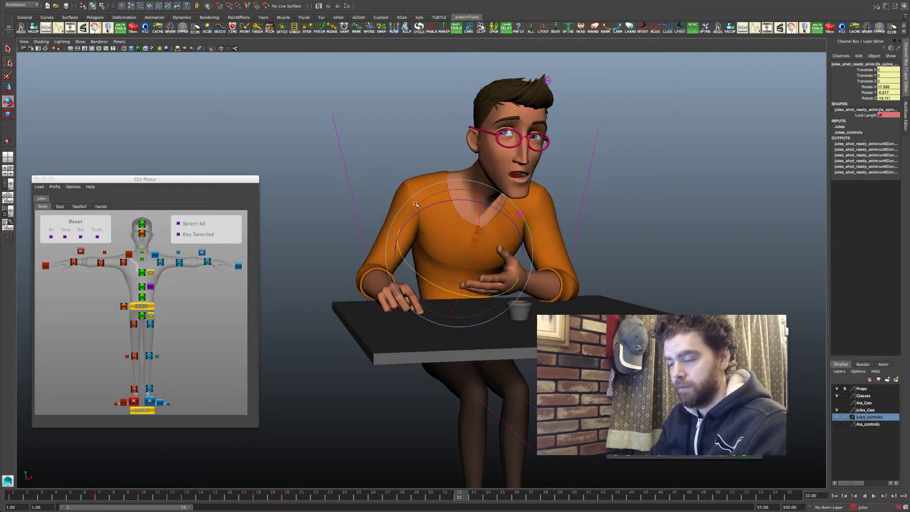
Step: Select the left clavicle control, show the four-view layout and compare frames 20 and 32 in the shot camera
{"action": "left_click_drag", "start_coordinate": [478, 215], "coordinate": [412, 217], "text": "alt"}
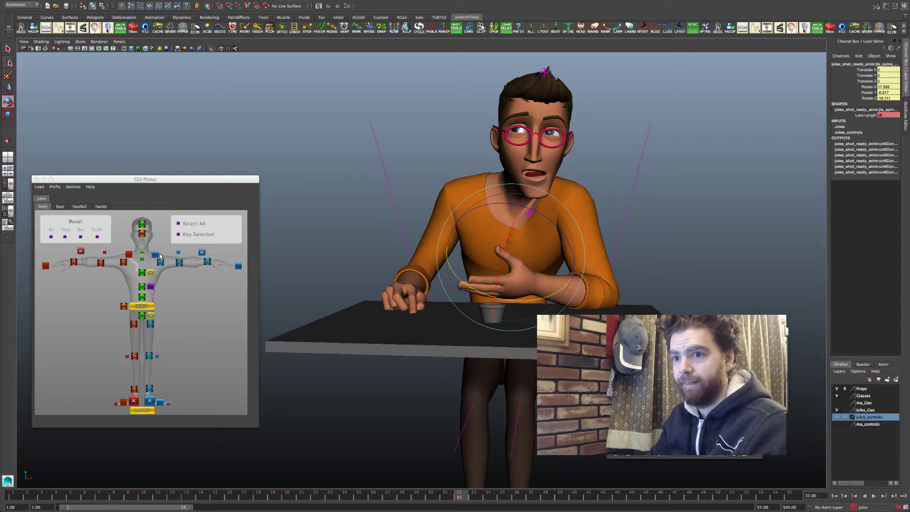
{"action": "left_click", "coordinate": [157, 255]}
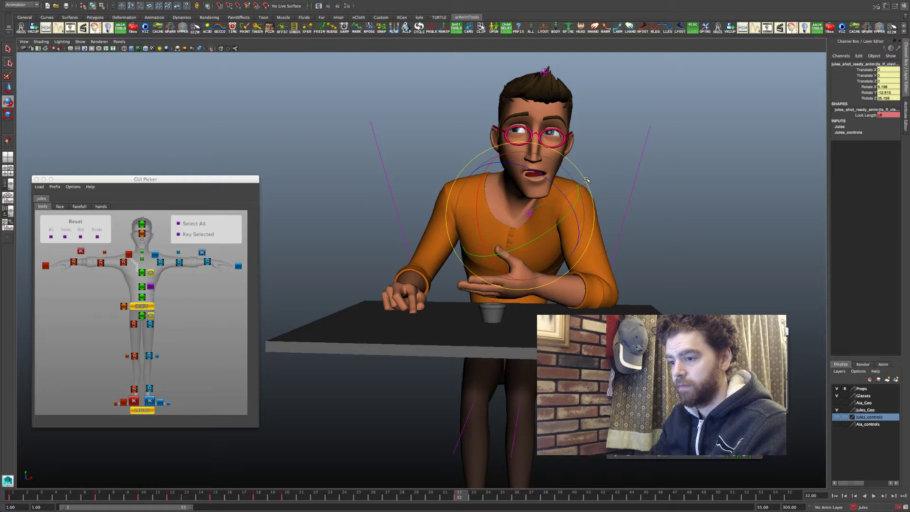
{"action": "key", "text": "."}
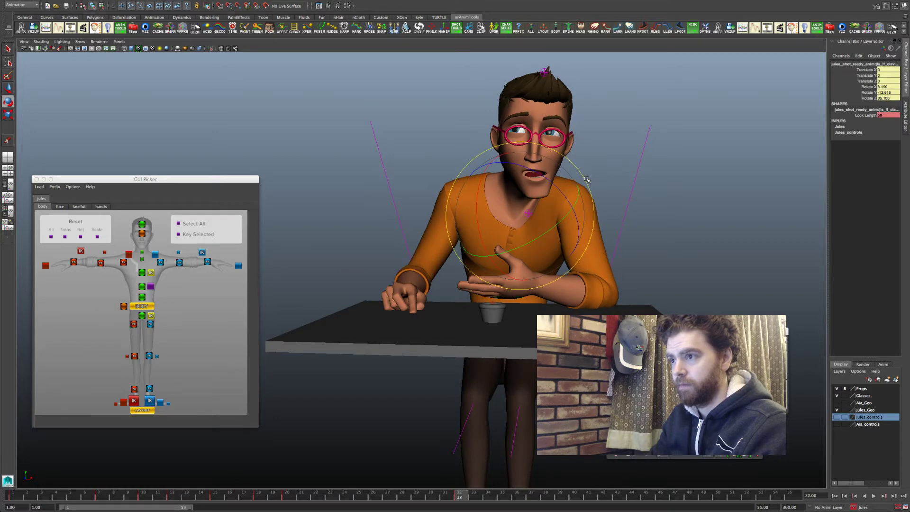
{"action": "key", "text": "space"}
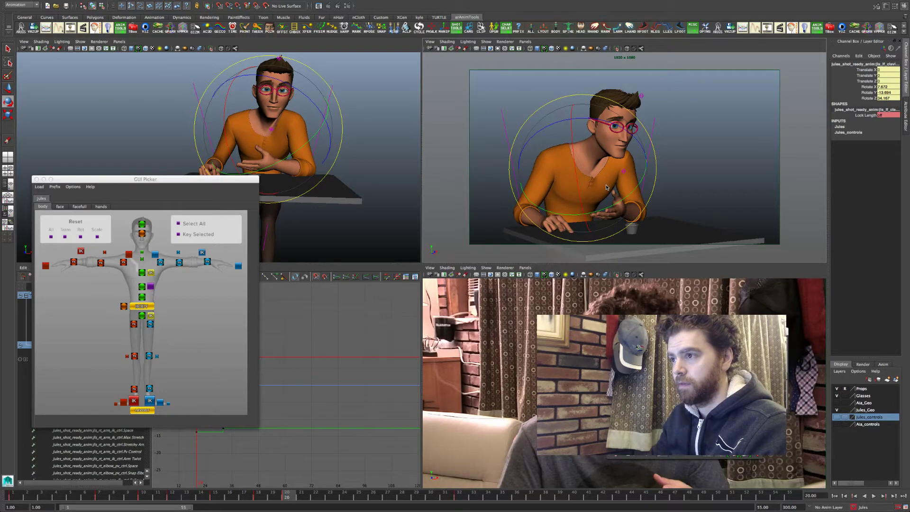
{"action": "key", "text": "."}
{"action": "key", "text": "."}
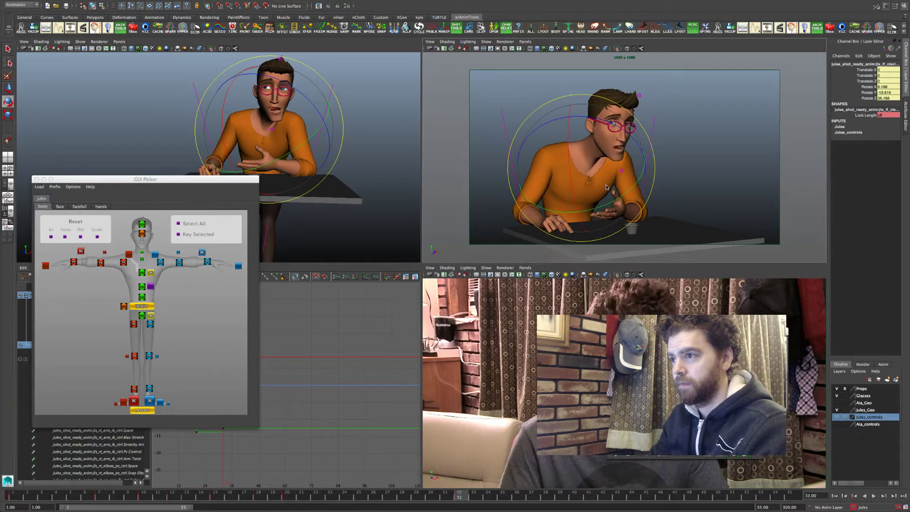
{"action": "left_click", "coordinate": [142, 259]}
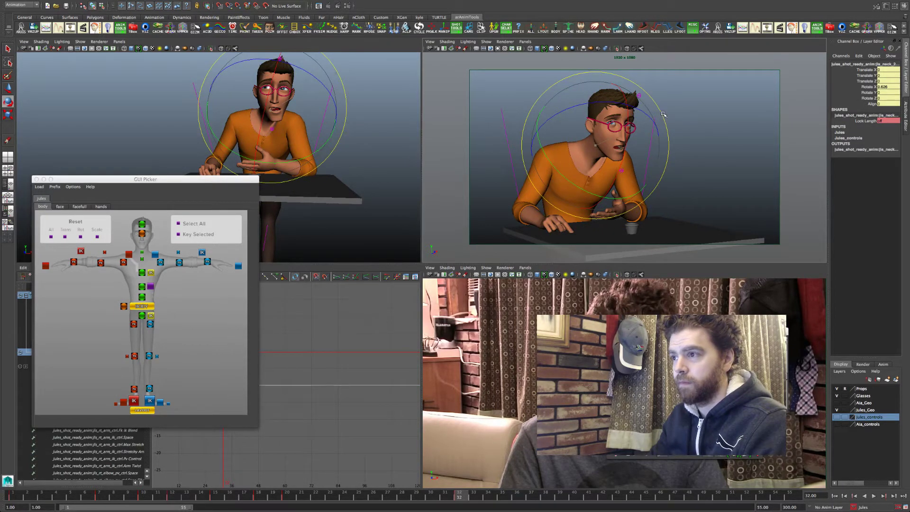
{"action": "left_click_drag", "start_coordinate": [665, 115], "coordinate": [636, 130]}
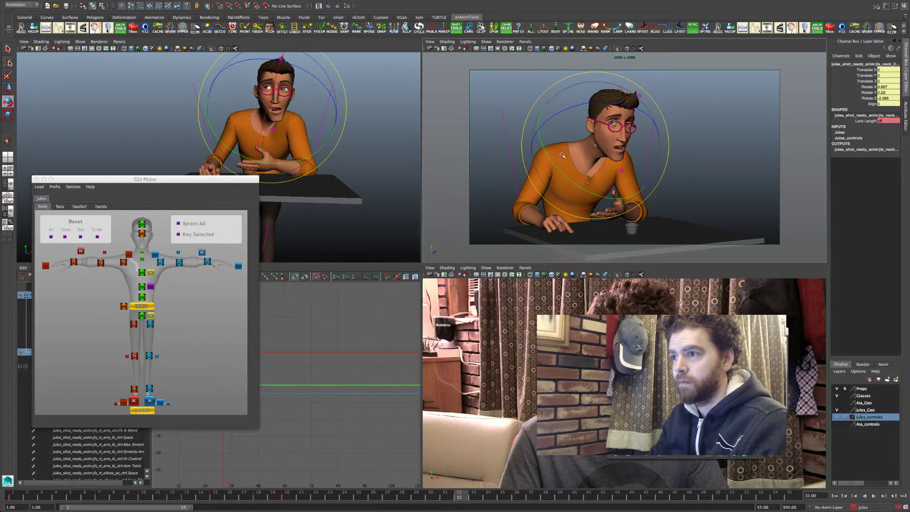
{"action": "left_click_drag", "start_coordinate": [562, 155], "coordinate": [552, 175]}
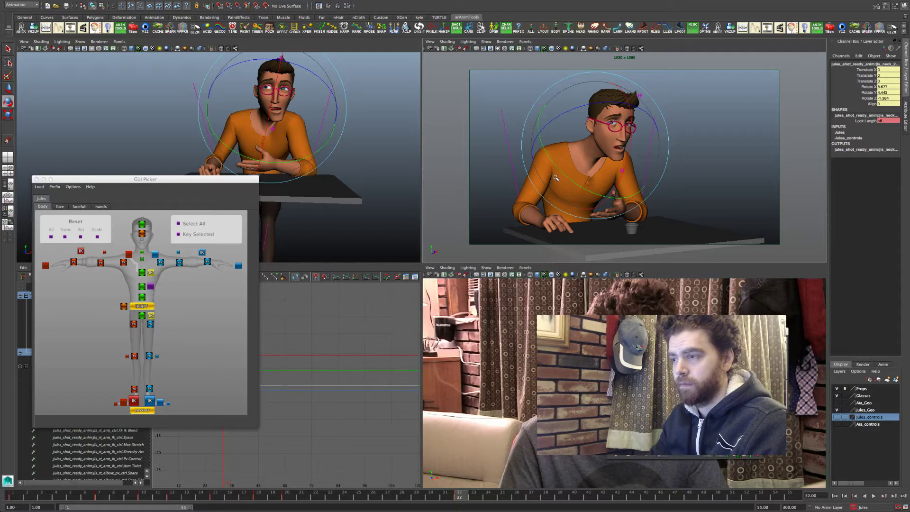
{"action": "key", "text": "ctrl+z"}
{"action": "key", "text": "shift+z"}
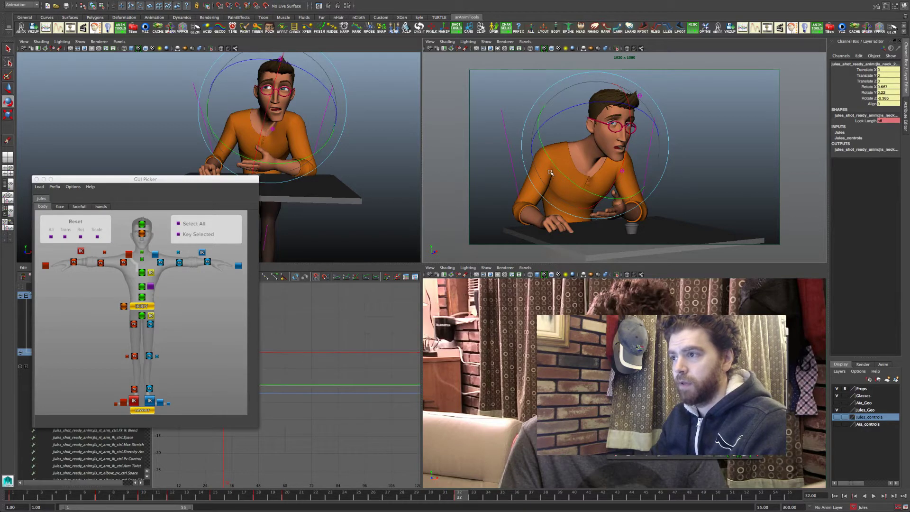
{"action": "key", "text": "shift+z"}
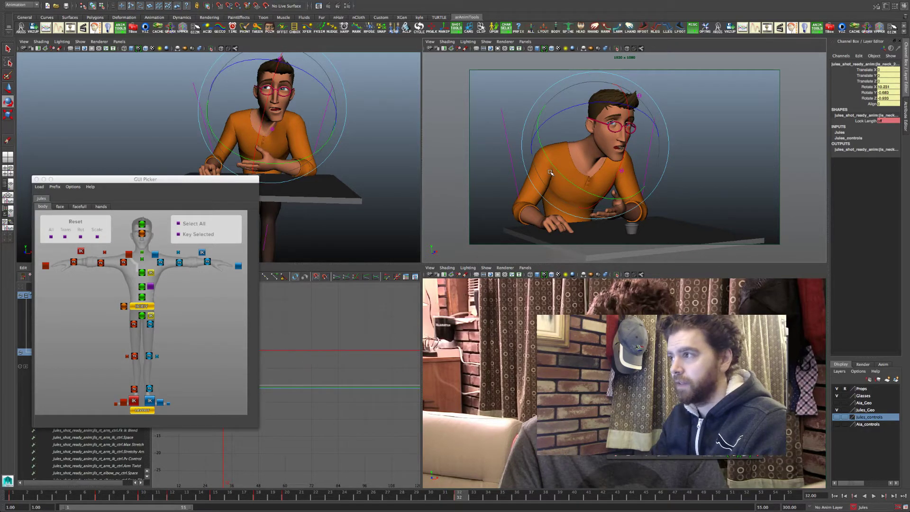
{"action": "key", "text": "Up"}
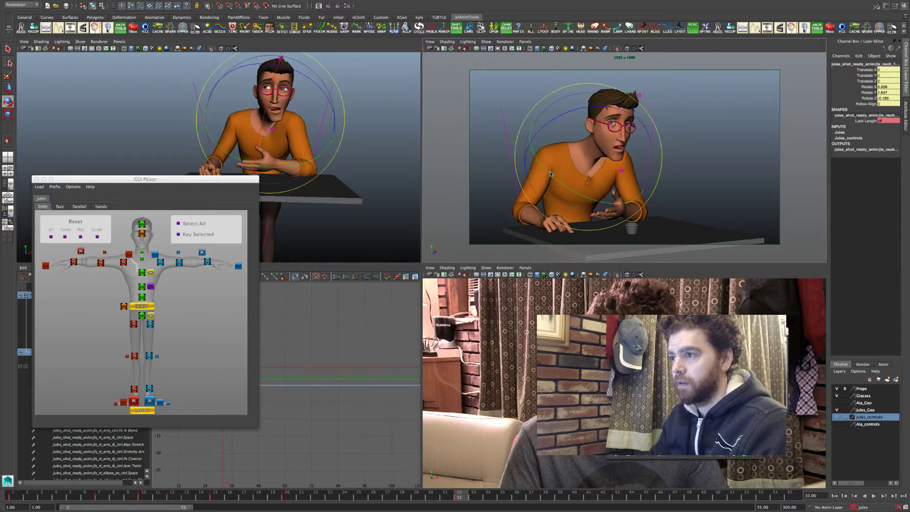
{"action": "key", "text": "shift+z"}
Step: Compare frames 20 and 32, then bend the neck control at frame 32 to about 15 in Rotate X in the full-size shot camera
{"action": "key", "text": "comma"}
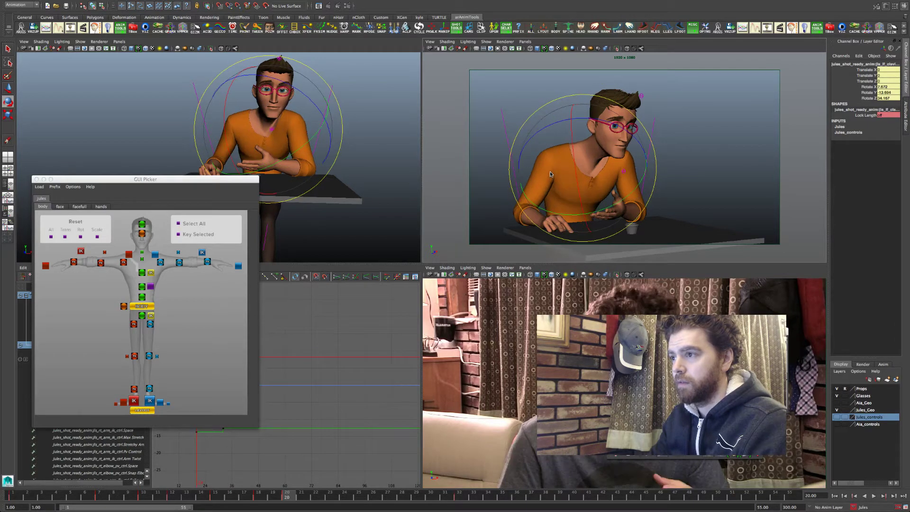
{"action": "key", "text": "period"}
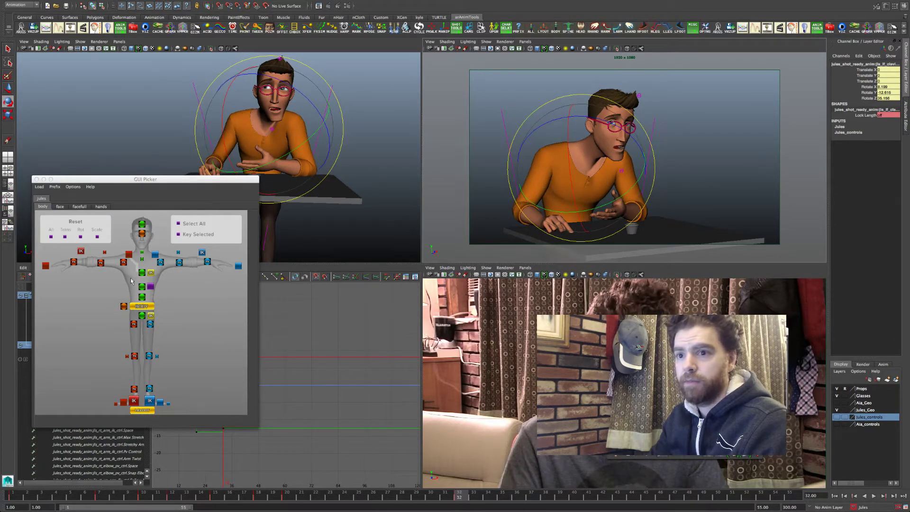
{"action": "left_click", "coordinate": [143, 259]}
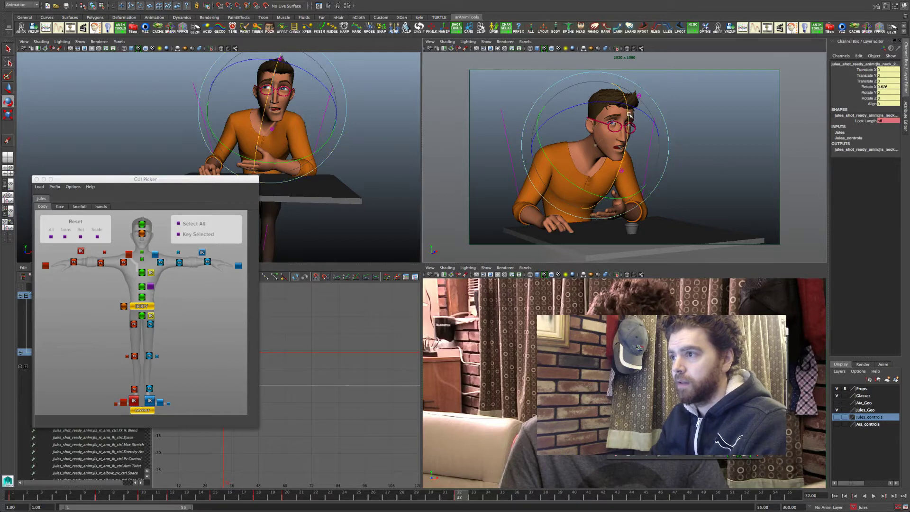
{"action": "key", "text": "space"}
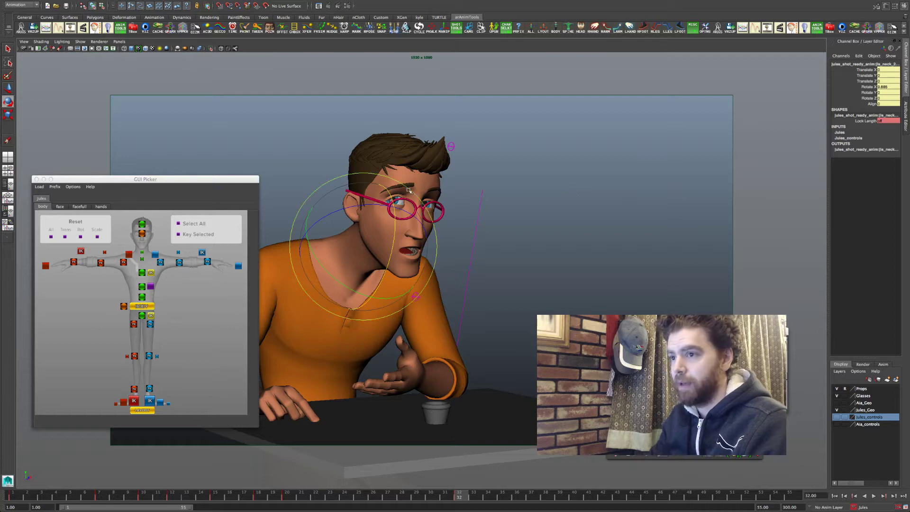
{"action": "left_click_drag", "start_coordinate": [207, 180], "coordinate": [187, 245]}
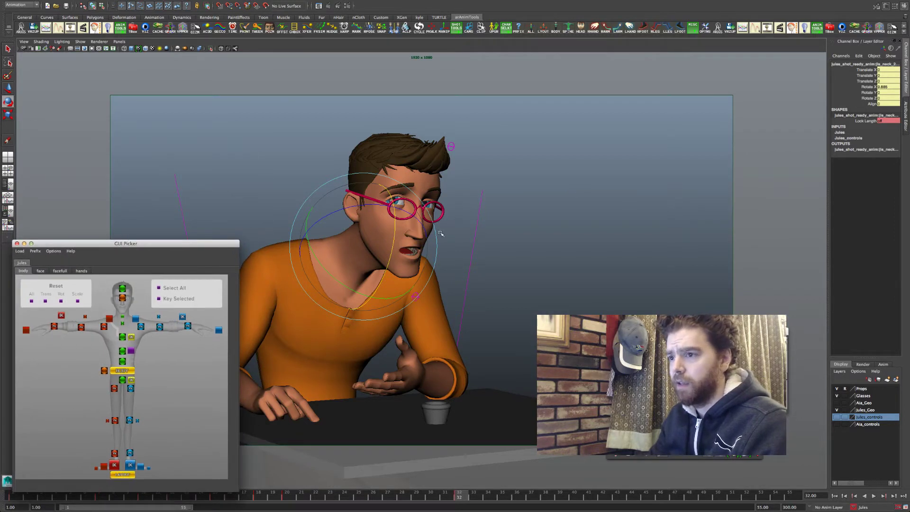
{"action": "left_click", "coordinate": [396, 232]}
{"action": "left_click_drag", "start_coordinate": [396, 234], "coordinate": [397, 238]}
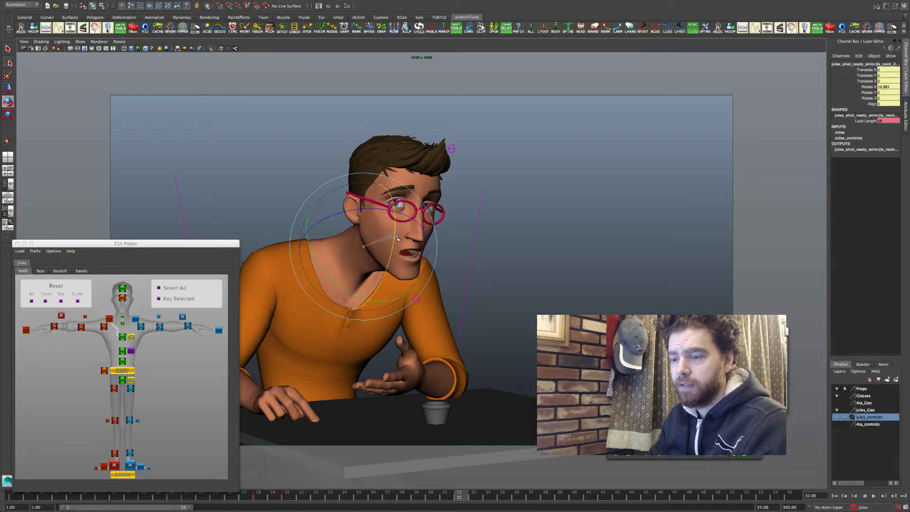
Step: Select the head control, check it against frame 20, and raise the head at frame 32 to about 5.6 in Rotate X
{"action": "left_click", "coordinate": [122, 288]}
{"action": "left_click", "coordinate": [452, 229]}
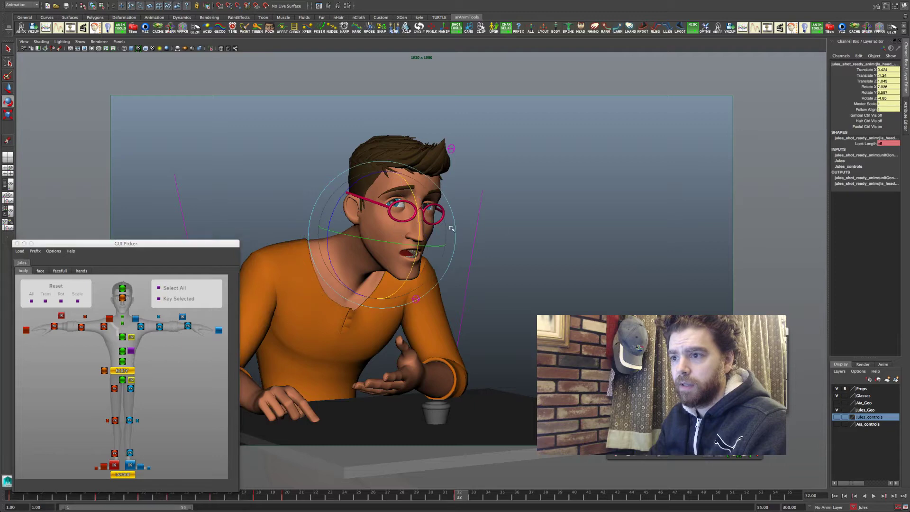
{"action": "key", "text": "comma"}
{"action": "key", "text": "period"}
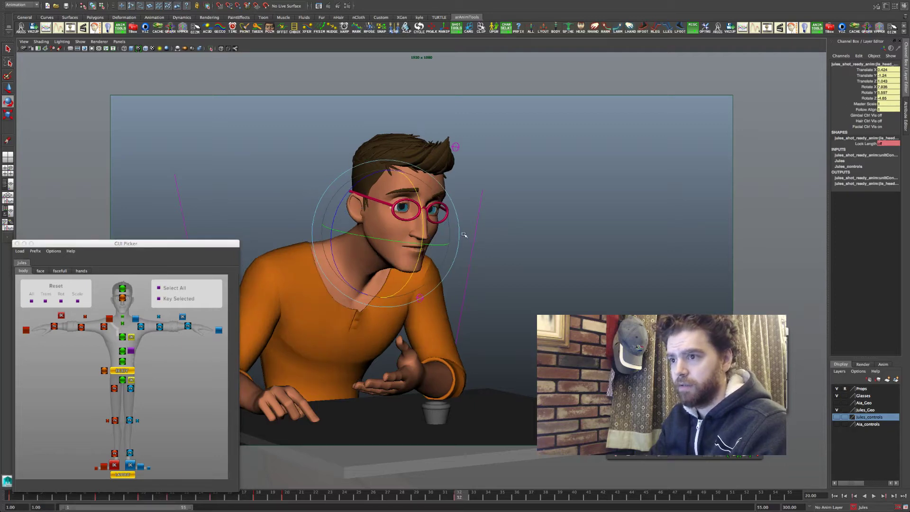
{"action": "key", "text": "period"}
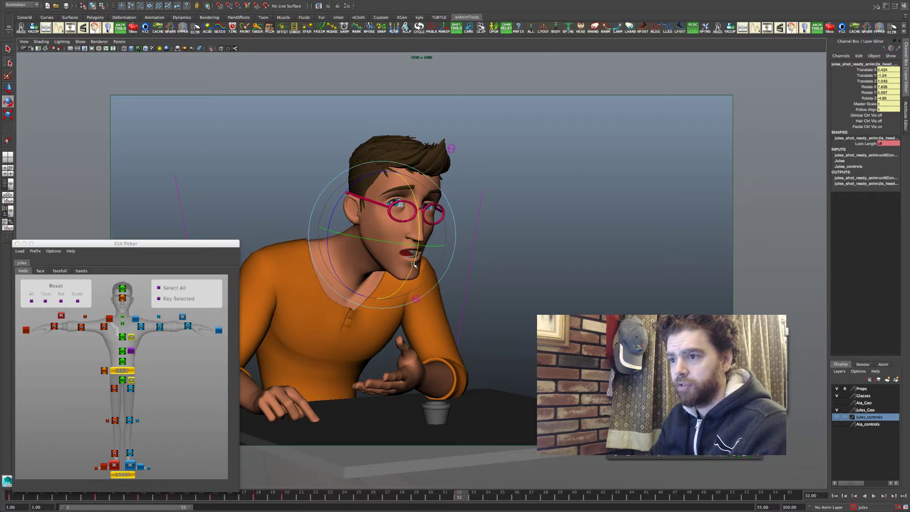
{"action": "left_click_drag", "start_coordinate": [414, 264], "coordinate": [416, 260]}
Step: Flip back and forth between frames 20 and 32 to examine the change in head angle
{"action": "key", "text": "comma"}
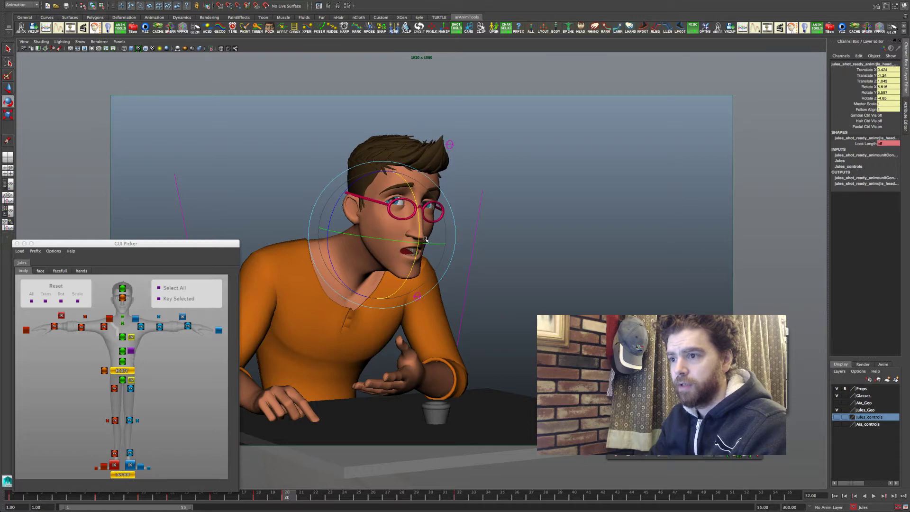
{"action": "key", "text": "period"}
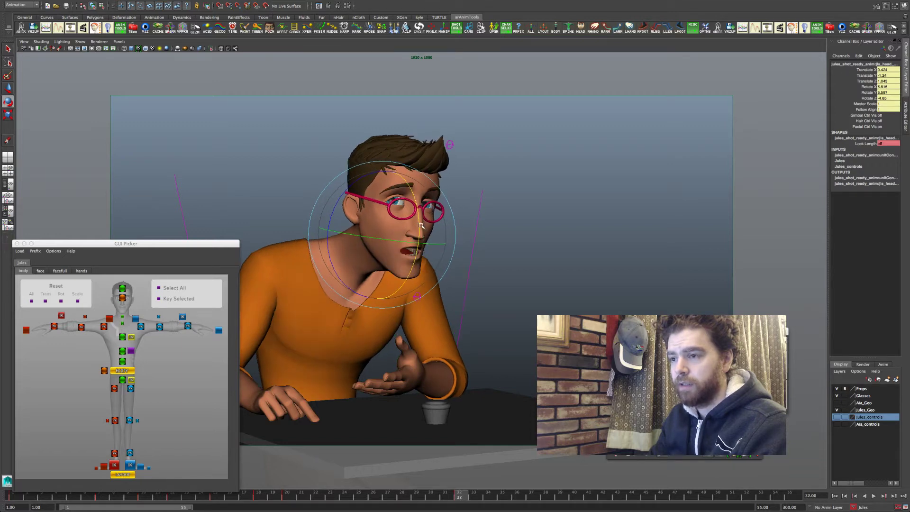
{"action": "key", "text": "comma"}
{"action": "key", "text": "comma"}
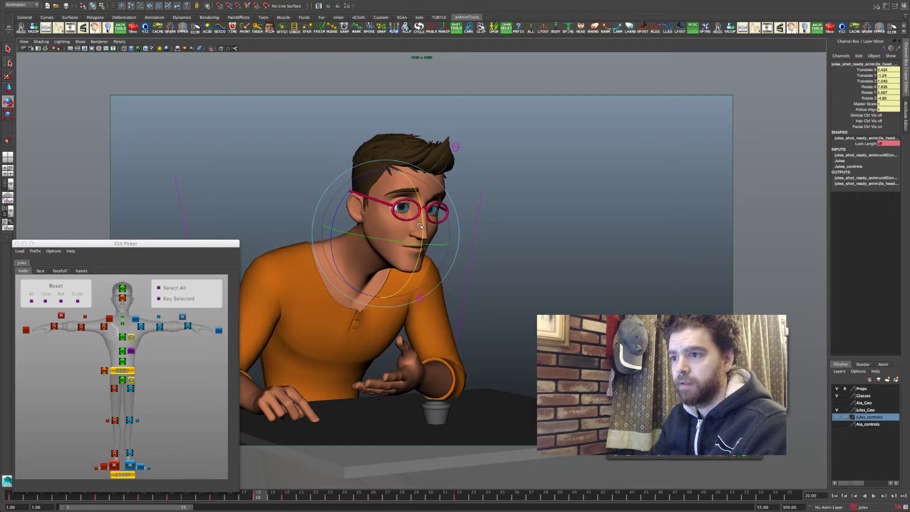
{"action": "key", "text": "period"}
{"action": "key", "text": "period"}
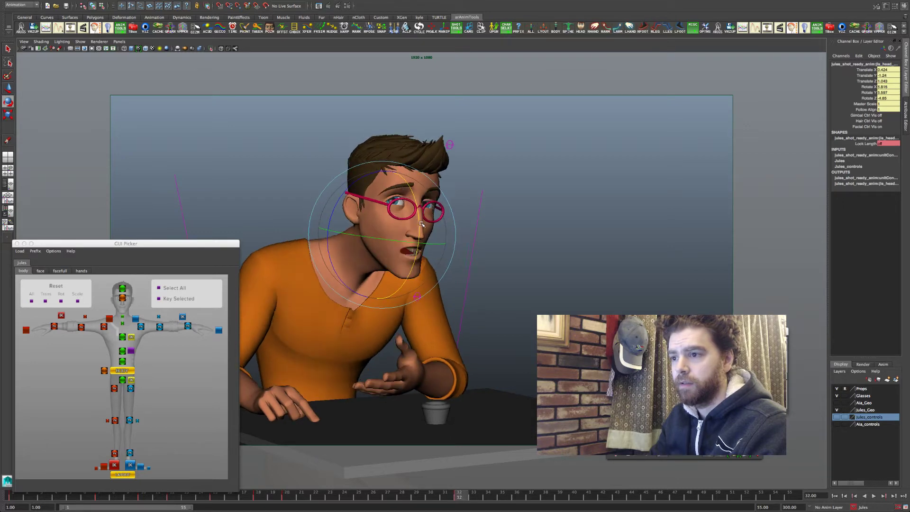
Step: Lower the head control at frame 32 to 7.67 in Rotate X and check it against frame 20
{"action": "left_click_drag", "start_coordinate": [419, 223], "coordinate": [420, 225]}
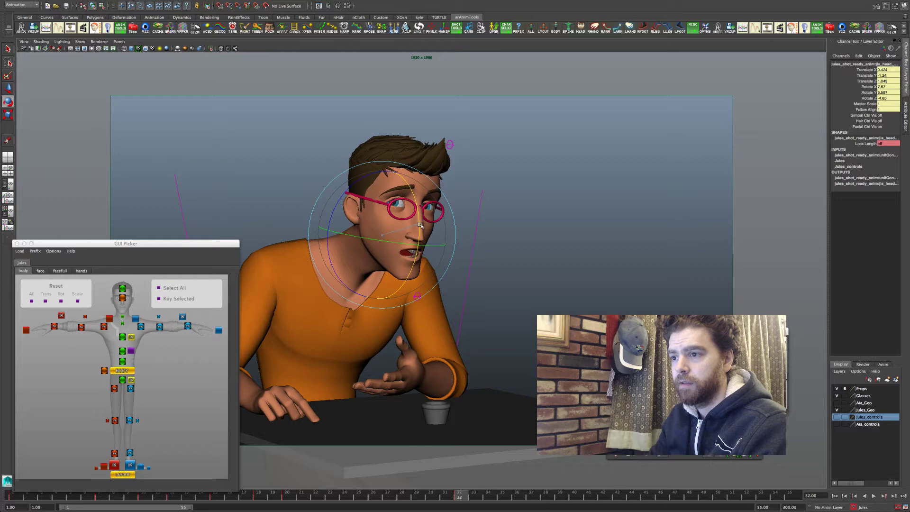
{"action": "key", "text": "comma"}
{"action": "key", "text": "comma"}
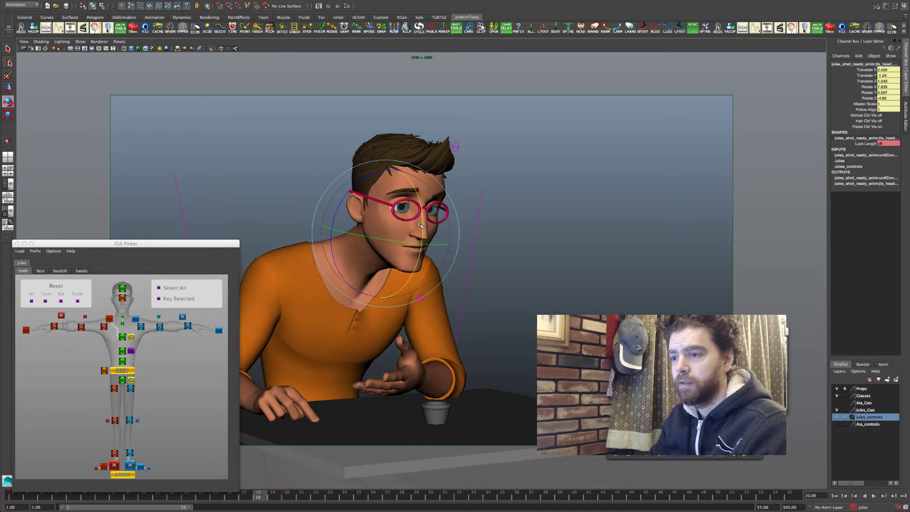
{"action": "key", "text": "period"}
{"action": "key", "text": "period"}
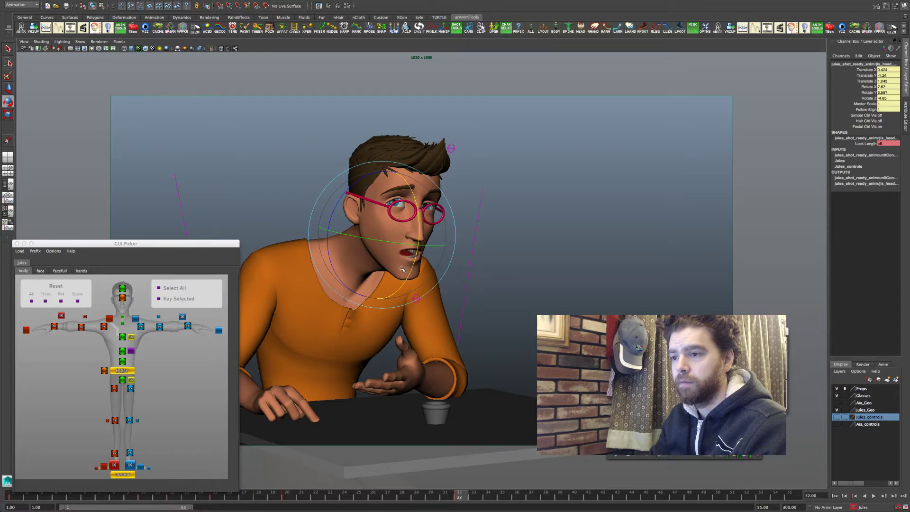
Step: Turn and tilt the head at frame 32 to about 3.9 in Rotate Y and -5.6 in Rotate Z, then compare it with the previous keys
{"action": "left_click_drag", "start_coordinate": [402, 268], "coordinate": [399, 270]}
{"action": "key", "text": "comma"}
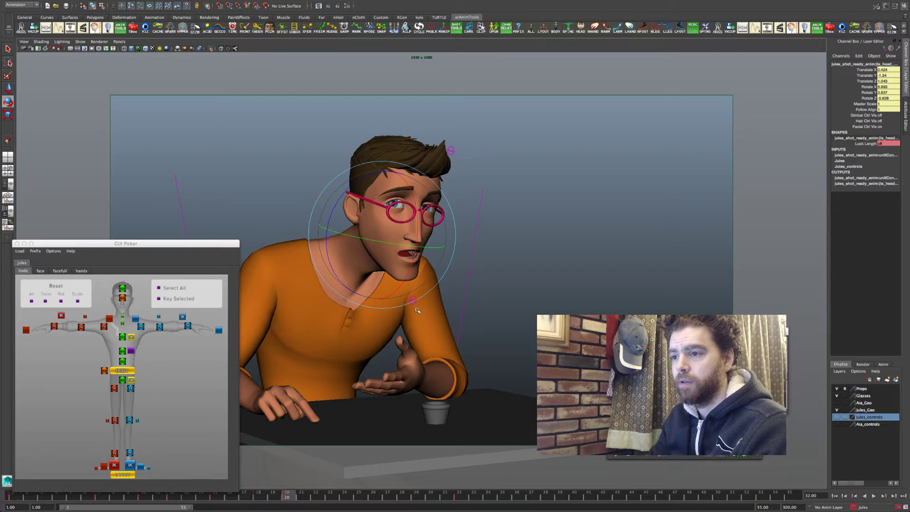
{"action": "key", "text": "comma"}
{"action": "key", "text": "period"}
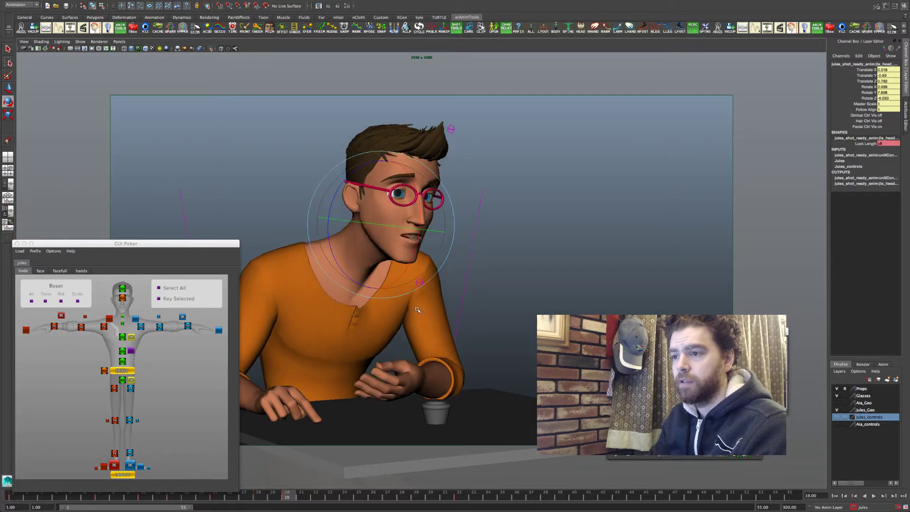
{"action": "key", "text": "period"}
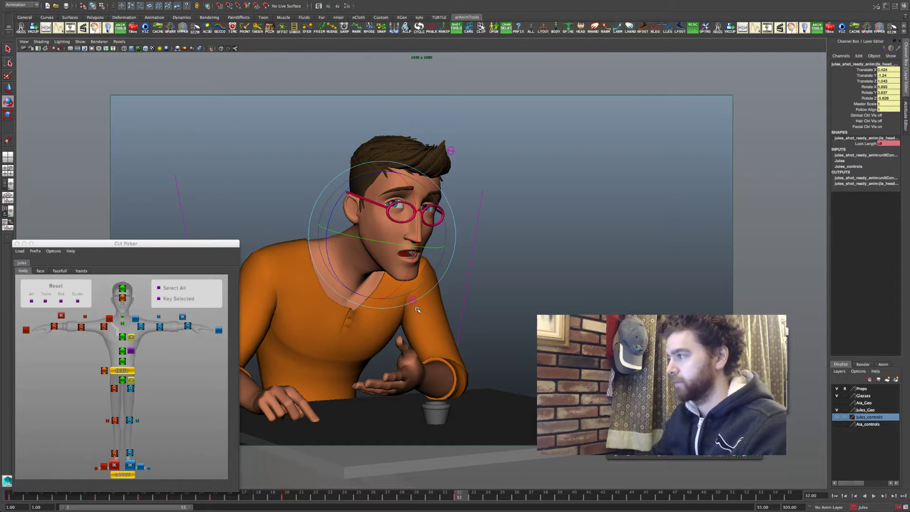
{"action": "key", "text": "comma"}
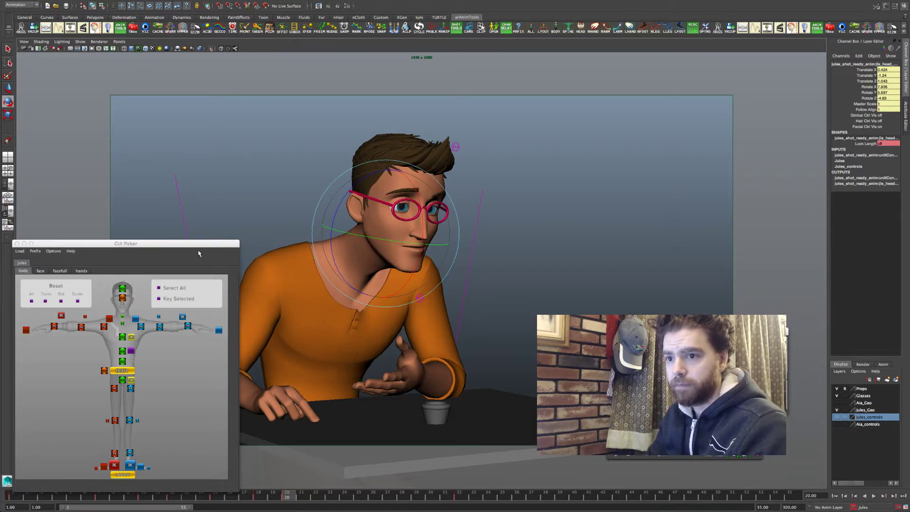
Step: Go to frame 1, switch to the Select tool and place the Grease Pencil toolbar below the character in the shot camera
{"action": "left_click_drag", "start_coordinate": [198, 244], "coordinate": [210, 139]}
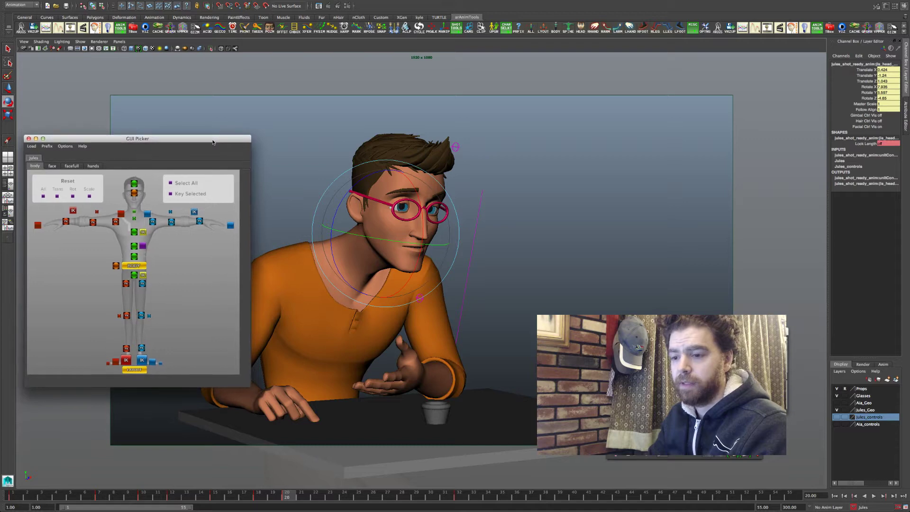
{"action": "left_click", "coordinate": [10, 496]}
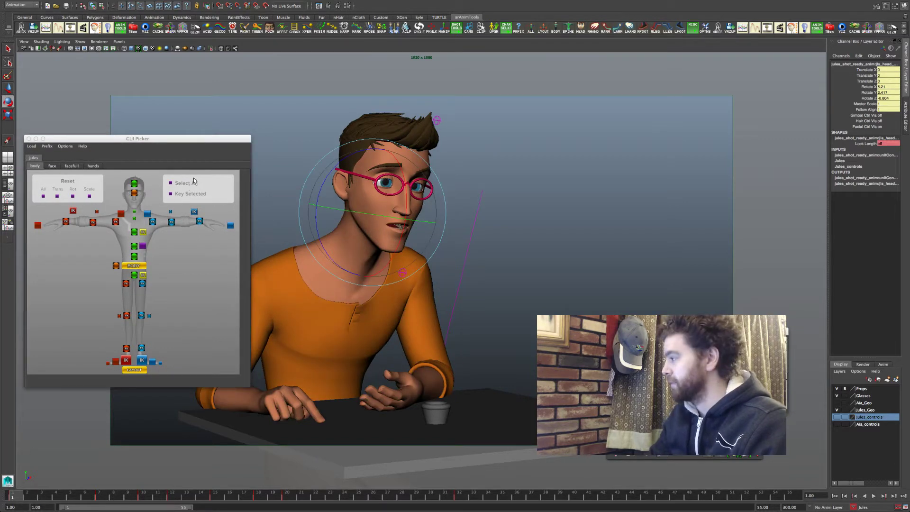
{"action": "left_click_drag", "start_coordinate": [209, 138], "coordinate": [220, 179]}
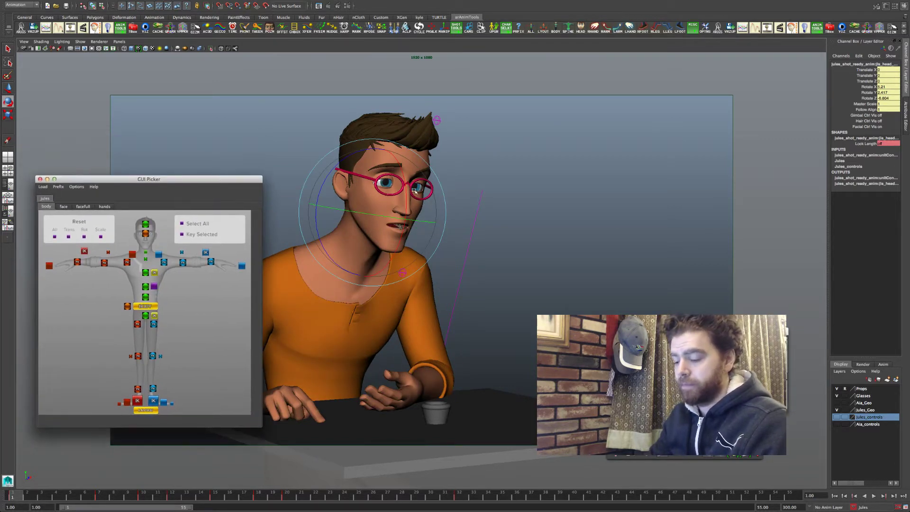
{"action": "key", "text": "q"}
{"action": "mouse_move", "coordinate": [697, 440]}
{"action": "left_mouse_down"}
{"action": "mouse_move", "coordinate": [587, 426]}
{"action": "mouse_move", "coordinate": [484, 369]}
{"action": "mouse_move", "coordinate": [378, 455]}
{"action": "left_mouse_up"}
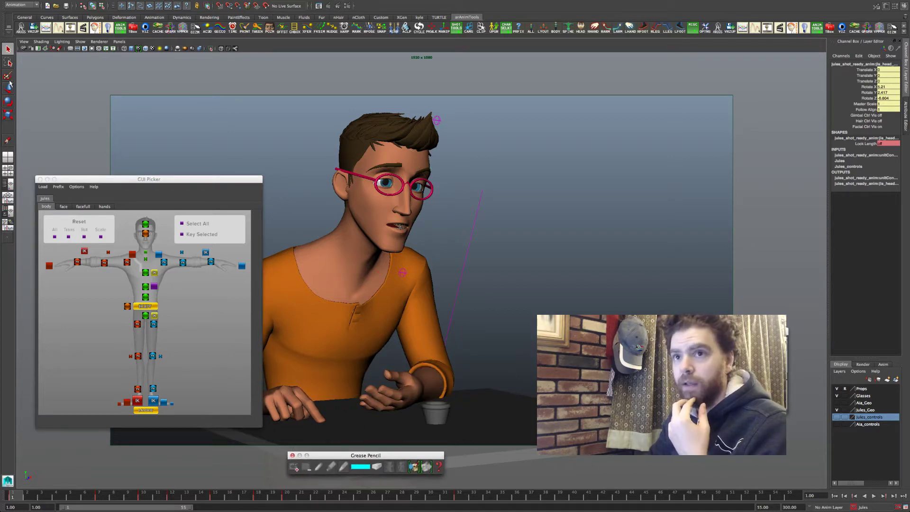
Step: Locate the Grease Pencil Tool among the view's camera tools and move the GUI Picker off the shot camera view
{"action": "left_click", "coordinate": [24, 42]}
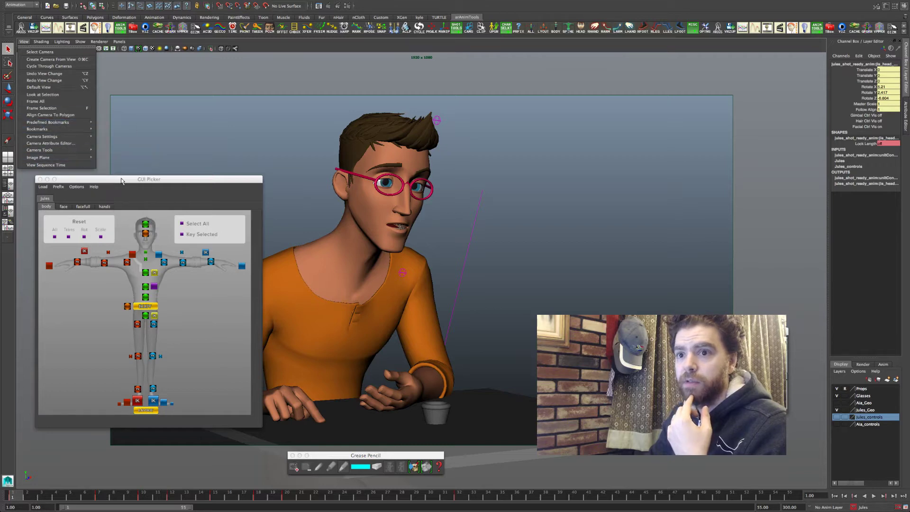
{"action": "mouse_move", "coordinate": [75, 150]}
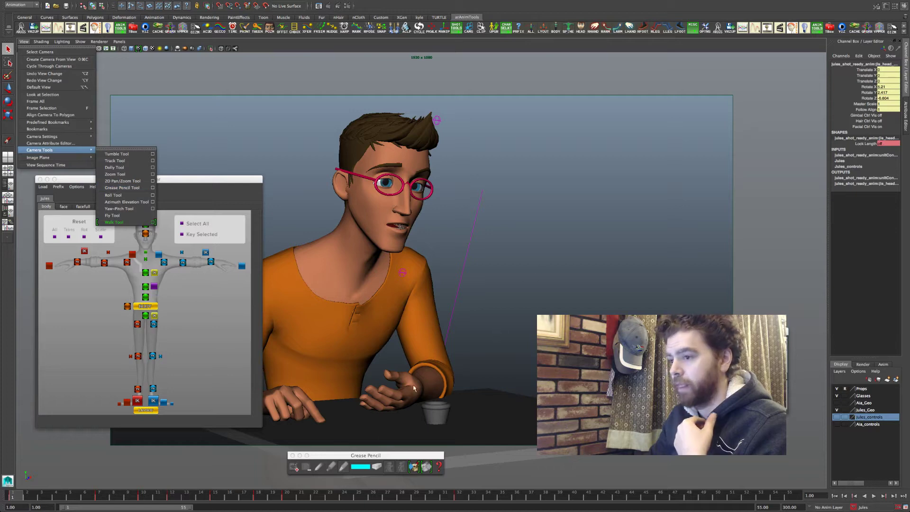
{"action": "left_click", "coordinate": [404, 454]}
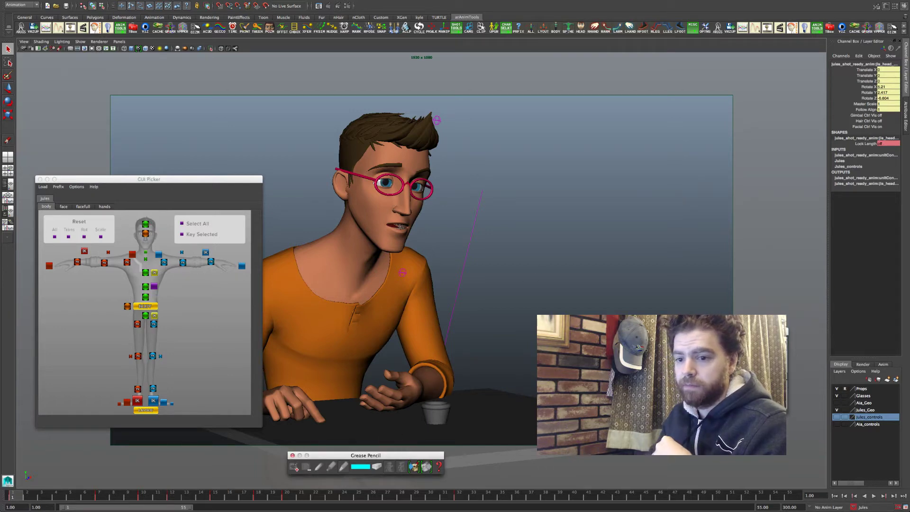
{"action": "left_click", "coordinate": [15, 497]}
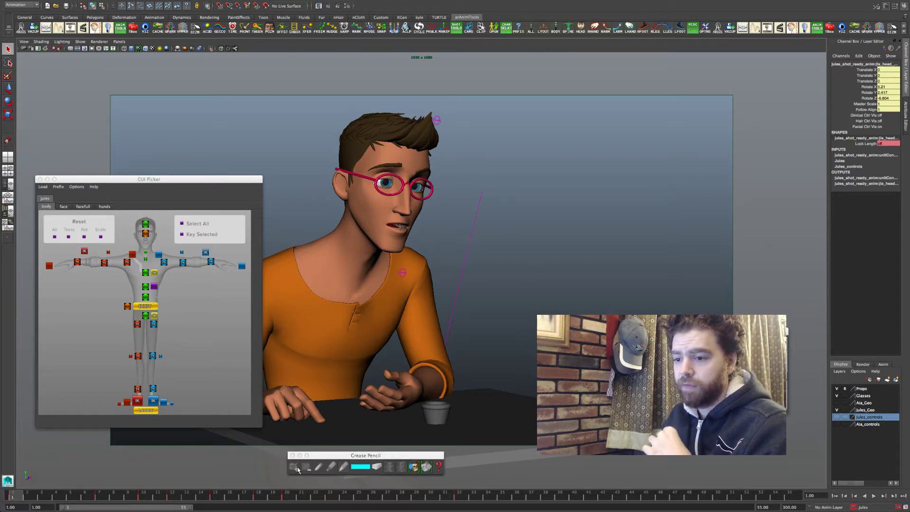
{"action": "left_click_drag", "start_coordinate": [193, 180], "coordinate": [909, 327]}
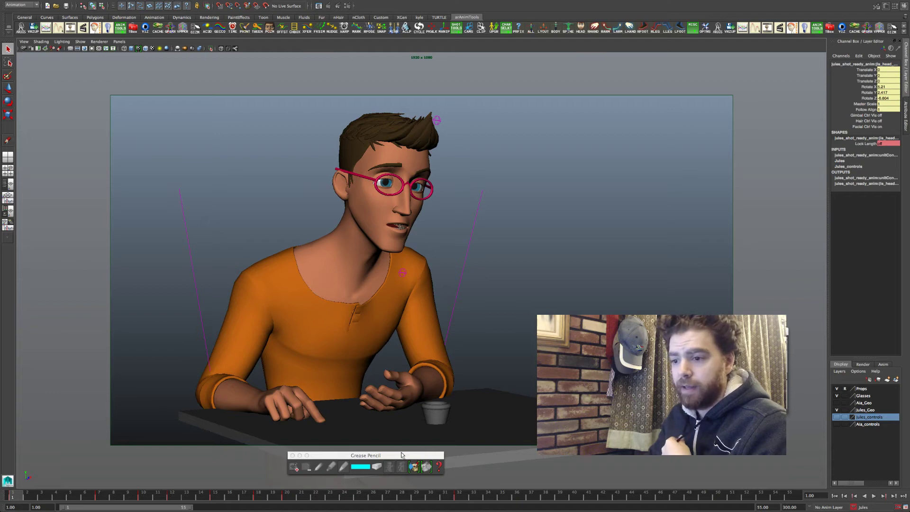
Step: Move the Grease Pencil toolbar clear of the character's table, add a Grease Pencil frame at frame 1 and choose the brush
{"action": "left_click_drag", "start_coordinate": [401, 455], "coordinate": [160, 460]}
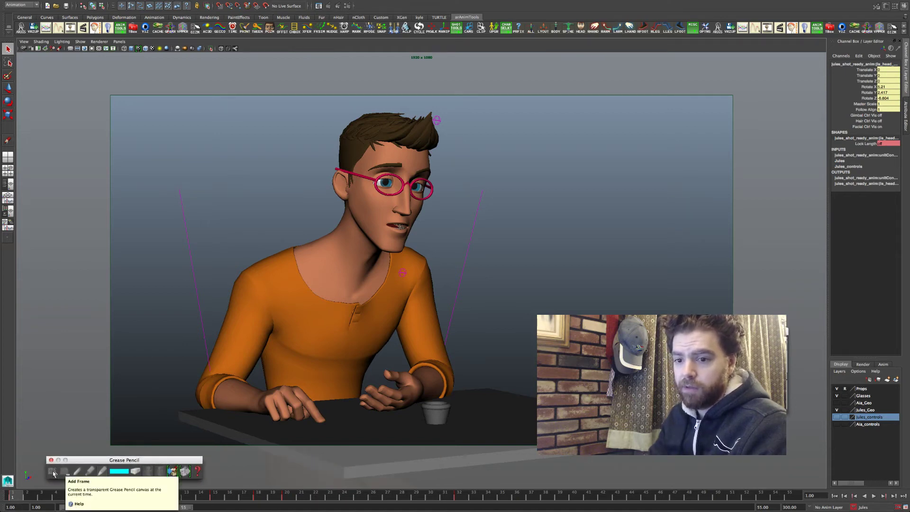
{"action": "left_click", "coordinate": [55, 472]}
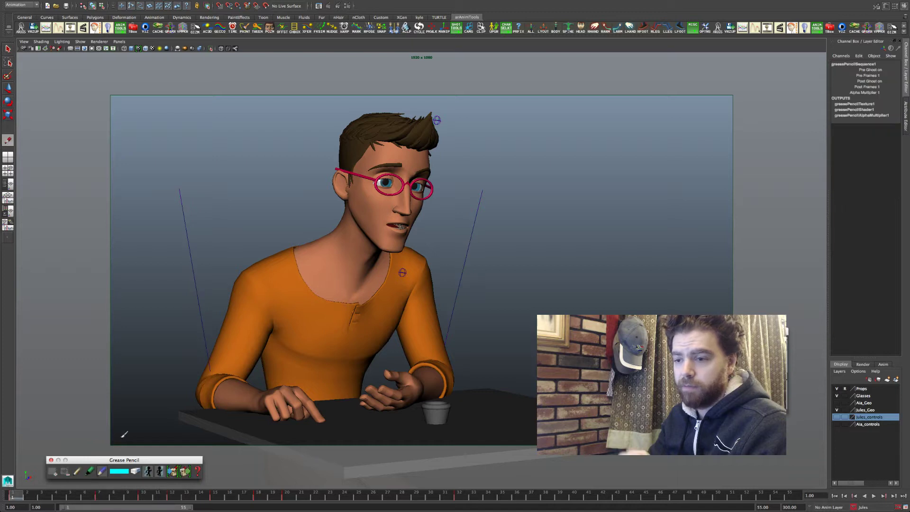
{"action": "left_click", "coordinate": [119, 471]}
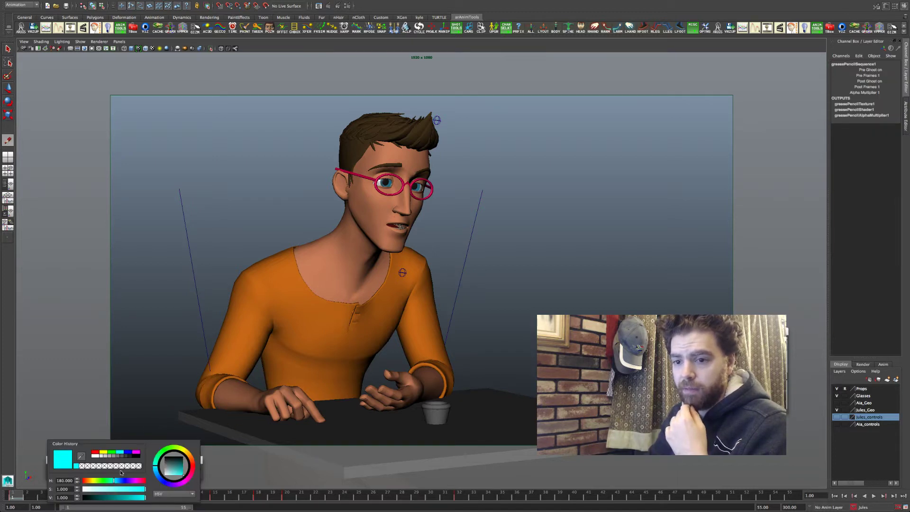
{"action": "left_click", "coordinate": [121, 471]}
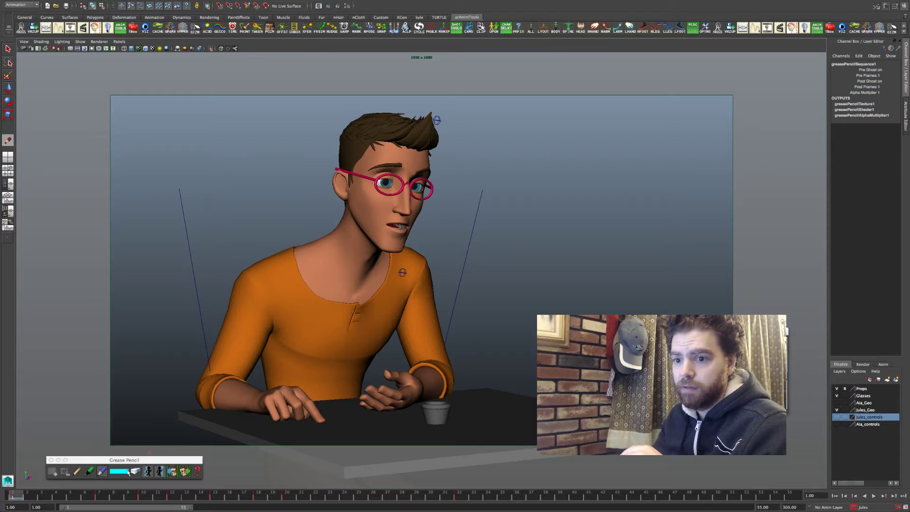
{"action": "left_click", "coordinate": [103, 472]}
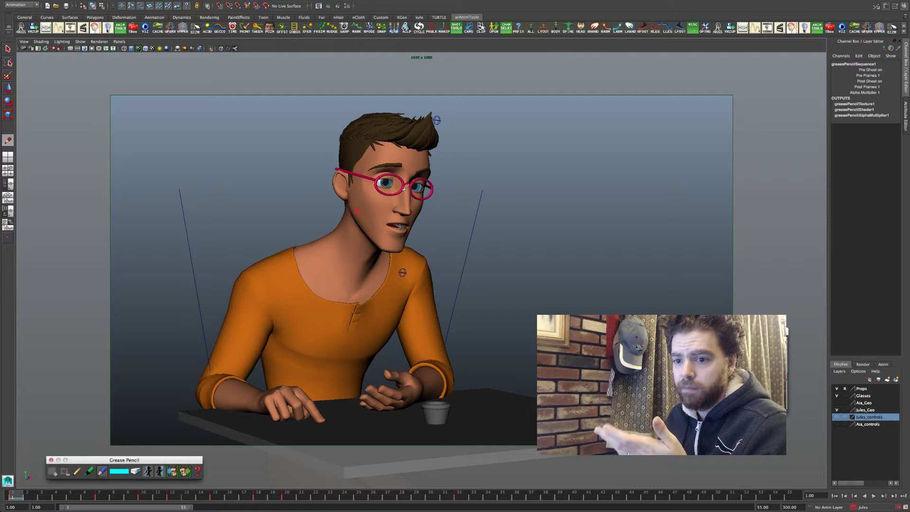
Step: Recreate the Grease Pencil frame at frame 1 with a mark on the nose tip and turn on Grease Pencil display in the view
{"action": "left_click", "coordinate": [411, 212]}
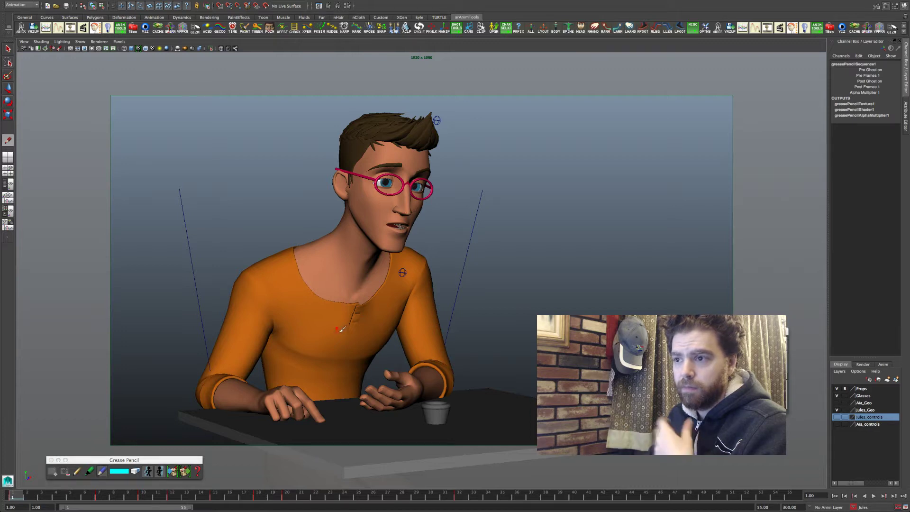
{"action": "left_click", "coordinate": [65, 474]}
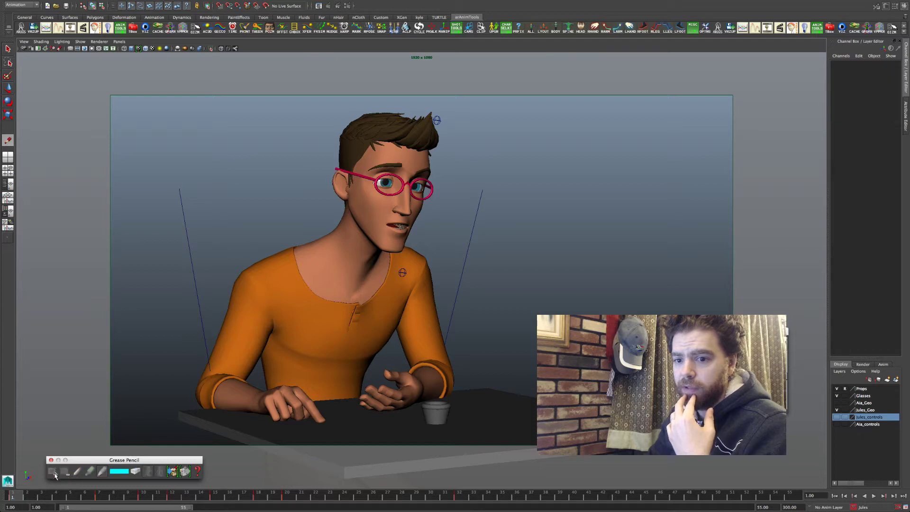
{"action": "left_click", "coordinate": [53, 472]}
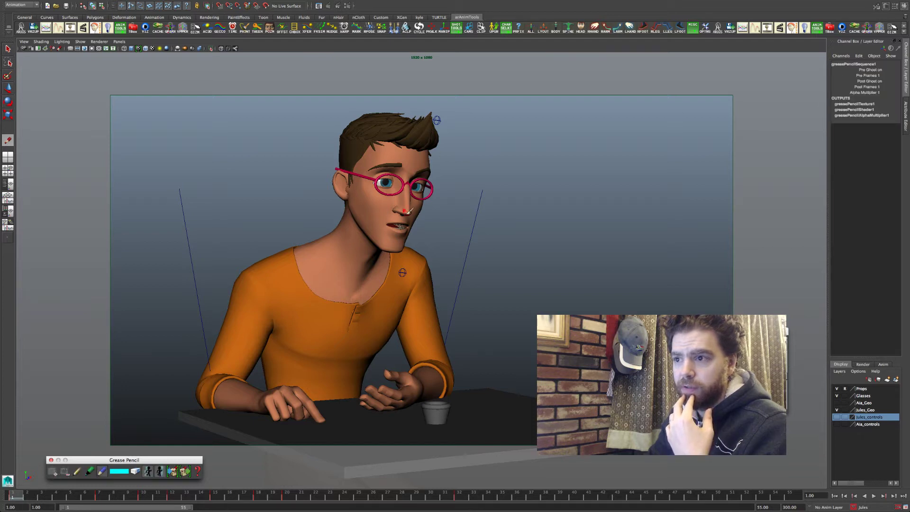
{"action": "left_click", "coordinate": [411, 211]}
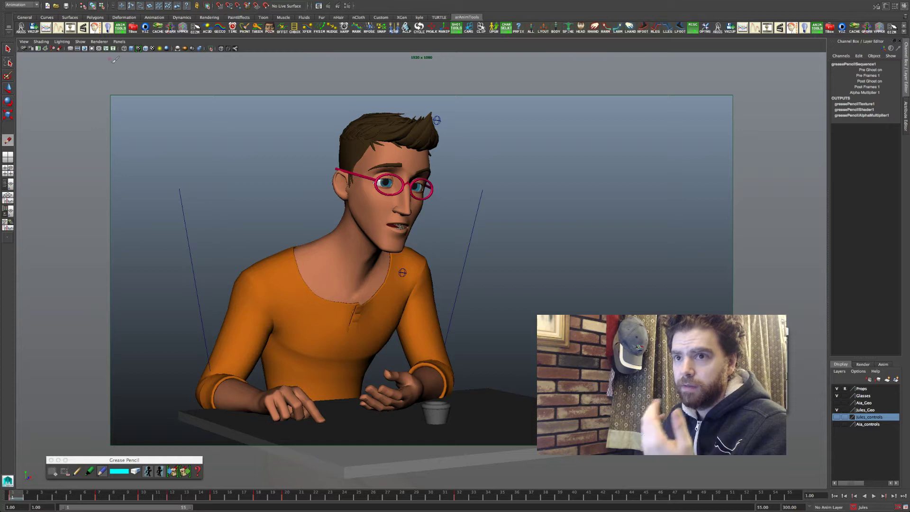
{"action": "left_click", "coordinate": [81, 42]}
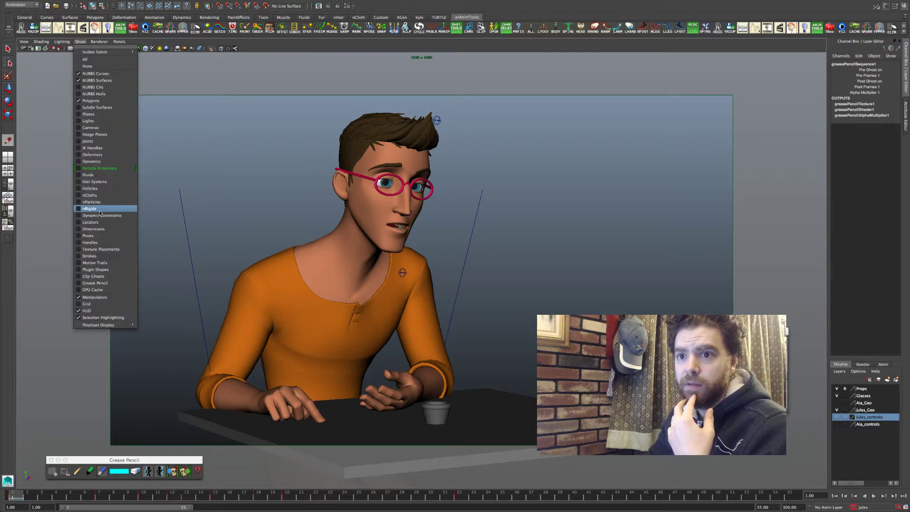
{"action": "left_click", "coordinate": [108, 284]}
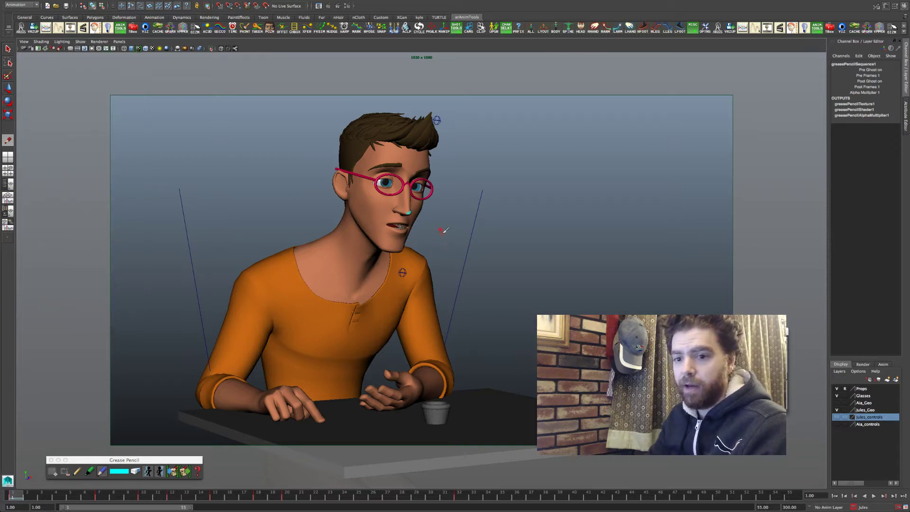
Step: Mark the nose tip in cyan at each following key, on frames 7, 10, 12, 15, 18, 20 and 32
{"action": "key", "text": "."}
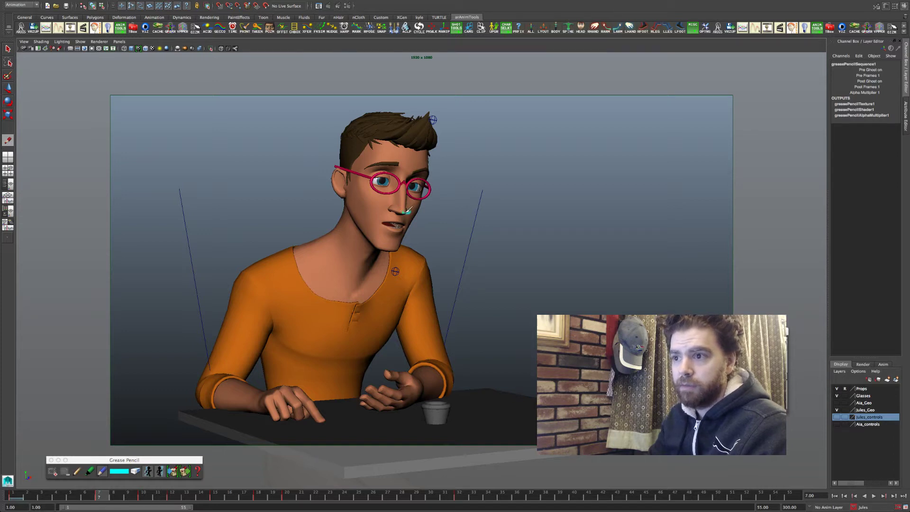
{"action": "key", "text": "."}
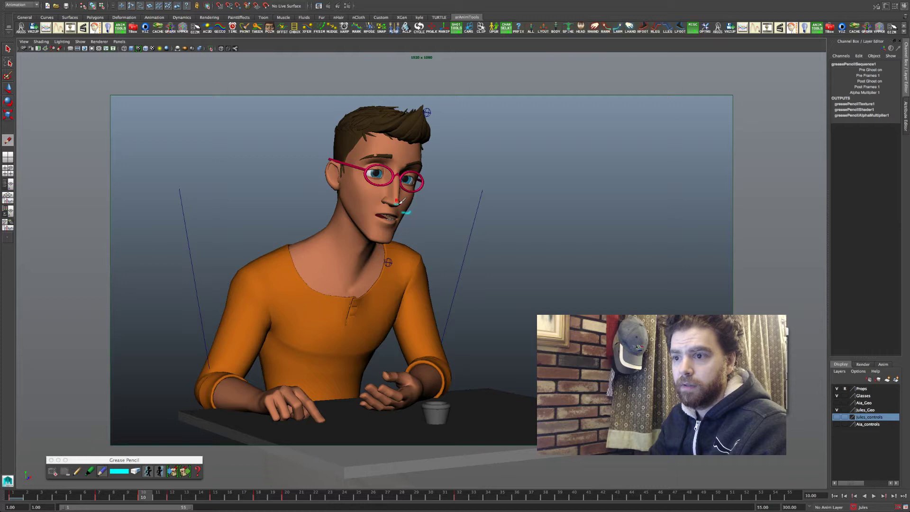
{"action": "key", "text": "."}
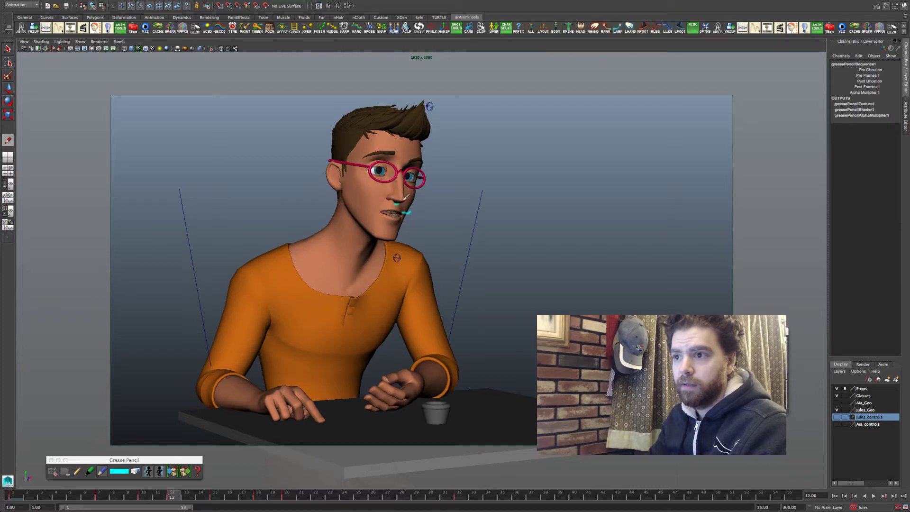
{"action": "key", "text": "."}
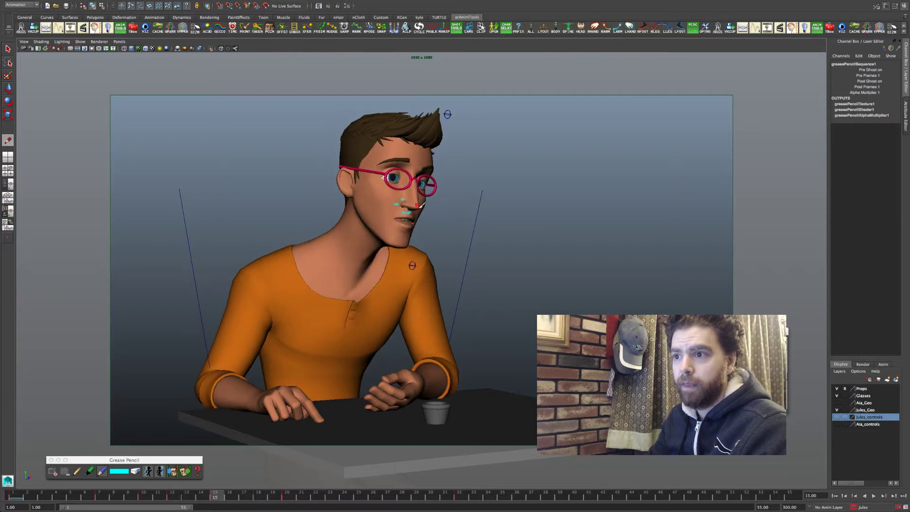
{"action": "key", "text": "."}
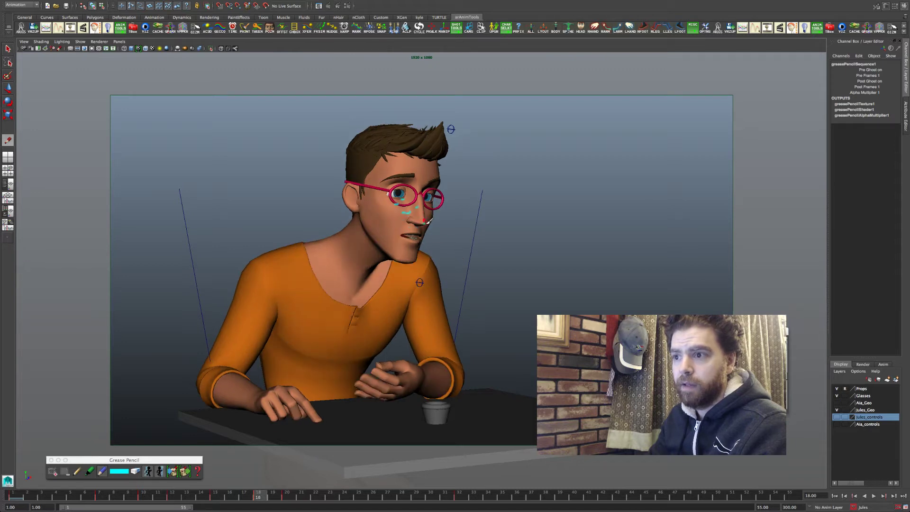
{"action": "key", "text": "."}
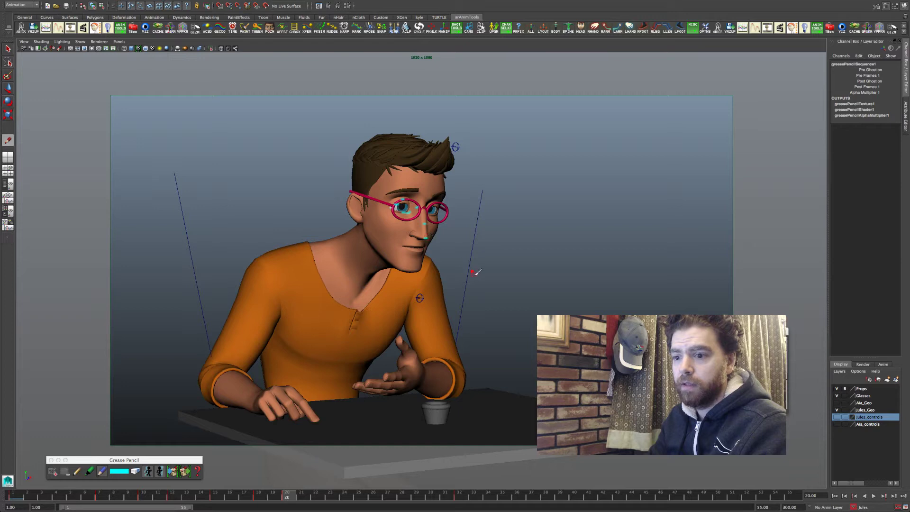
{"action": "key", "text": "."}
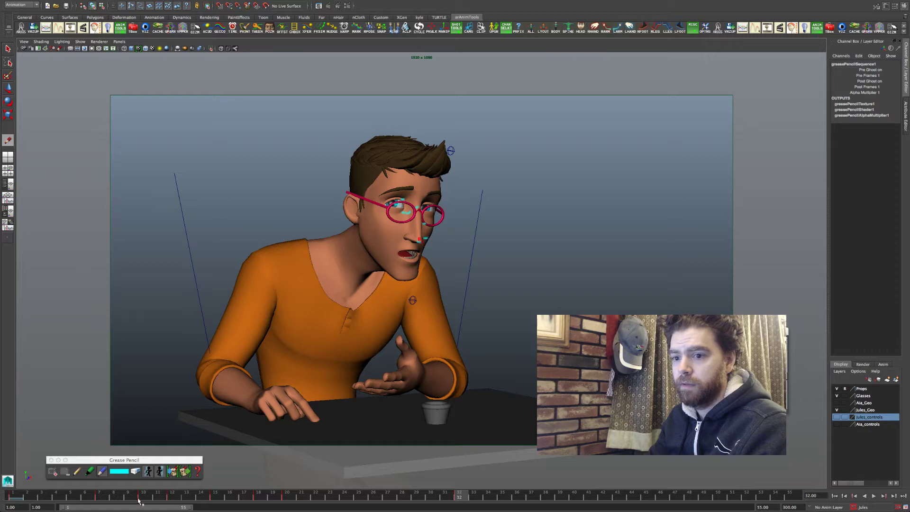
Step: Hide the Glasses and Jules_Geo layers and draw a red arc through the cyan nose marks
{"action": "left_click", "coordinate": [122, 471]}
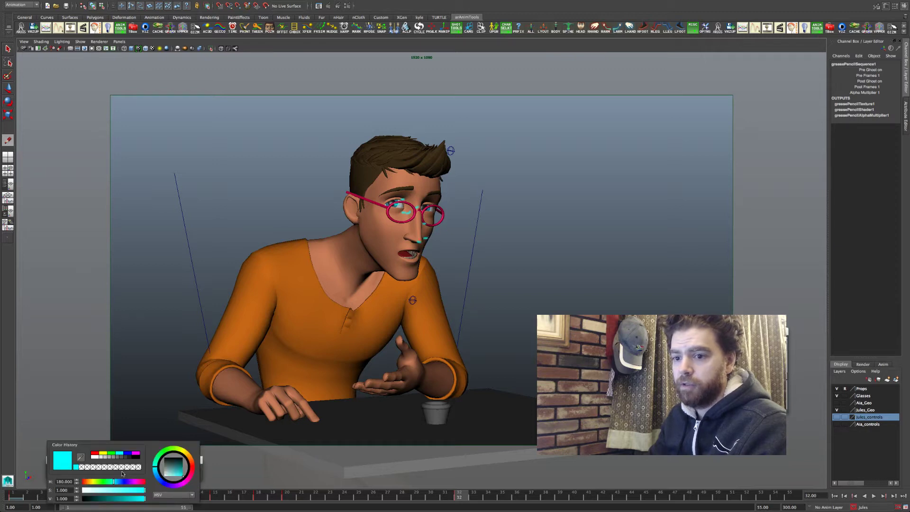
{"action": "left_click", "coordinate": [94, 453]}
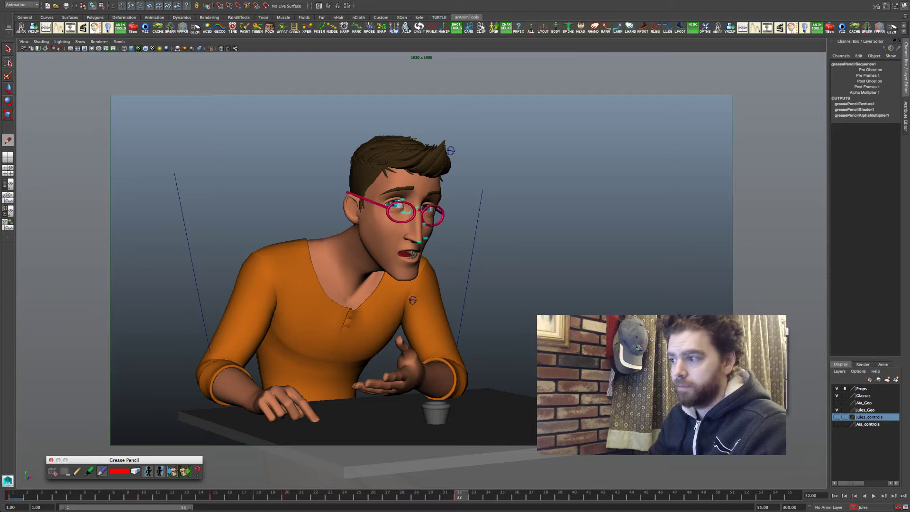
{"action": "left_click", "coordinate": [837, 396]}
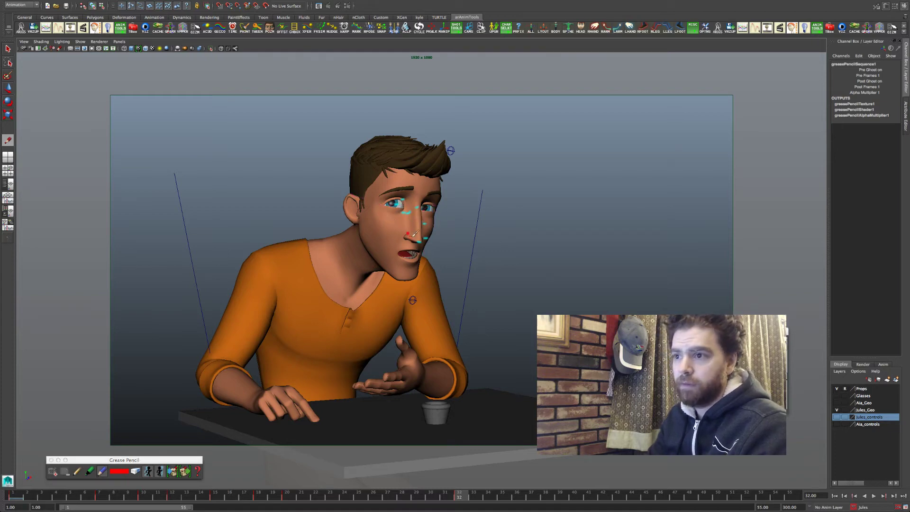
{"action": "left_click", "coordinate": [837, 410]}
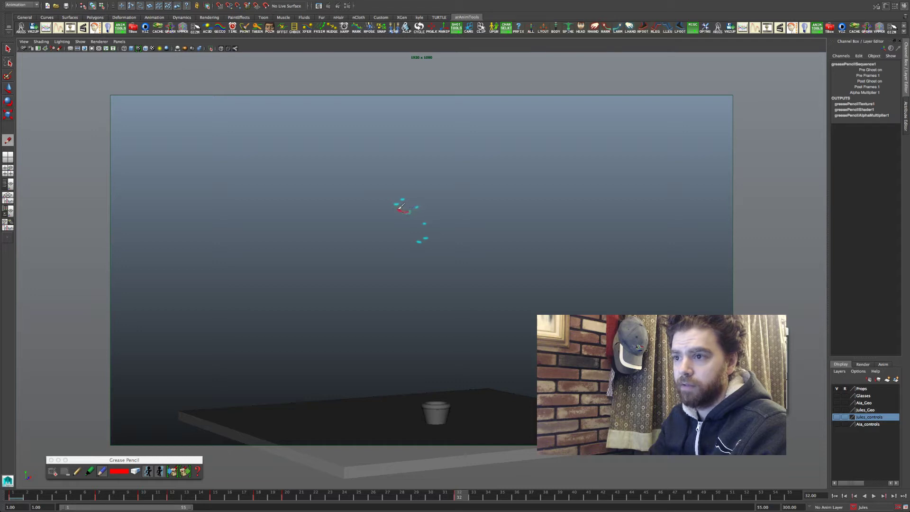
{"action": "left_click_drag", "start_coordinate": [397, 205], "coordinate": [421, 203]}
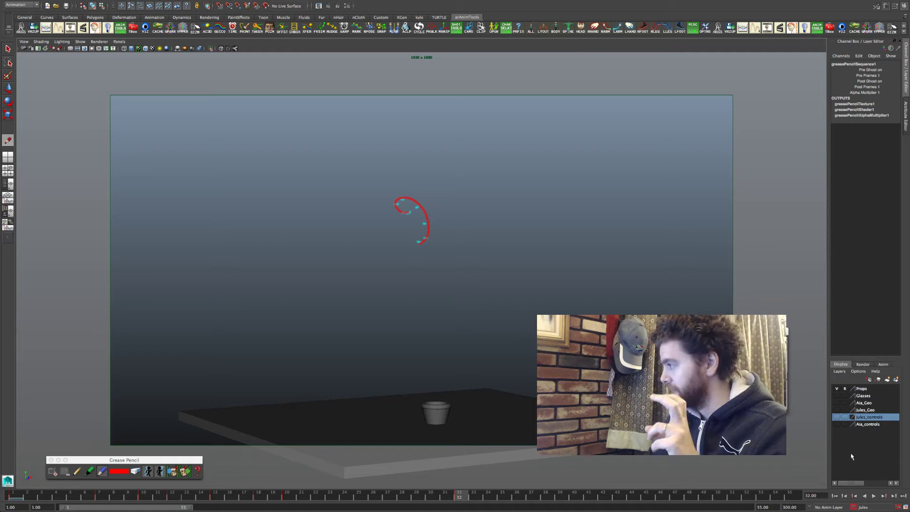
Step: Check the Aia_Geo layer against the arc, hide it again and show the Jules_Geo layer
{"action": "left_click", "coordinate": [837, 403]}
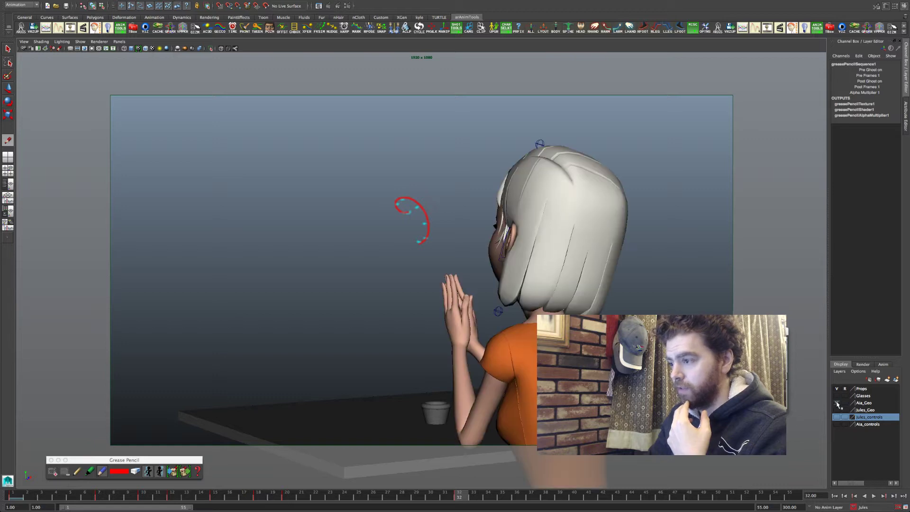
{"action": "left_click", "coordinate": [837, 403]}
{"action": "left_click", "coordinate": [837, 410]}
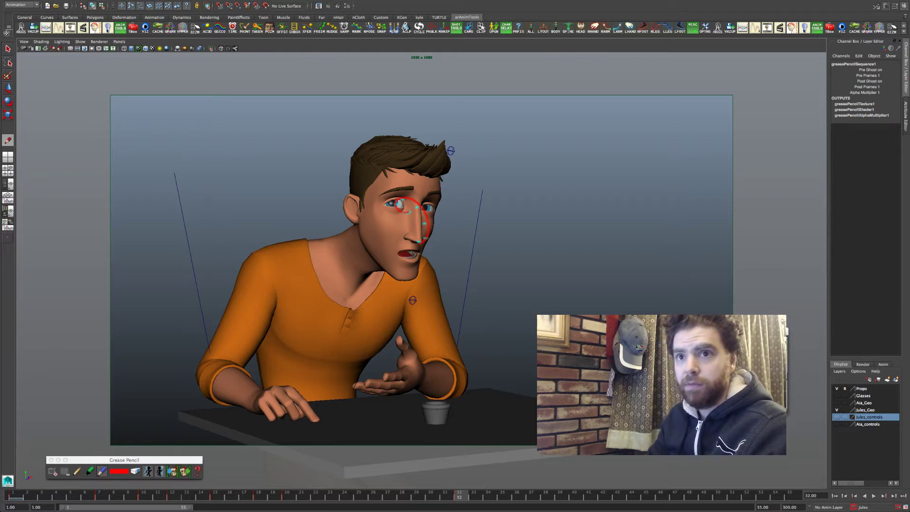
Step: Switch to the Select tool and step back through the keys from frame 32 to frame 1, comparing the nose with the red arc
{"action": "left_click", "coordinate": [8, 48]}
{"action": "key", "text": "comma"}
{"action": "key", "text": "comma"}
{"action": "key", "text": "comma"}
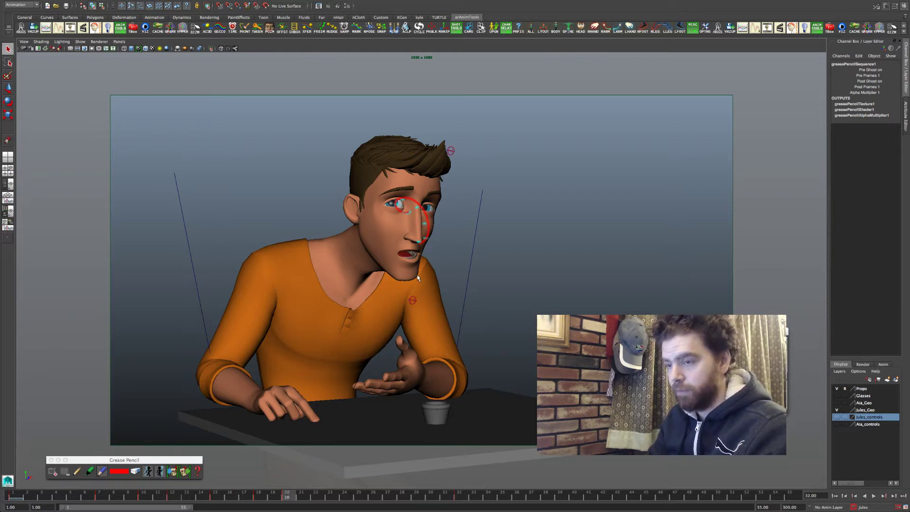
{"action": "key", "text": "comma"}
{"action": "key", "text": "comma"}
{"action": "key", "text": "comma"}
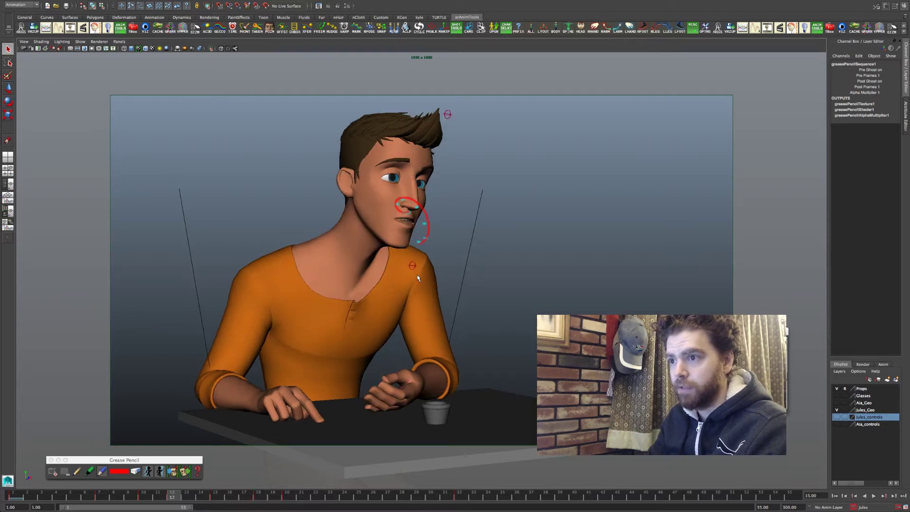
{"action": "key", "text": "comma"}
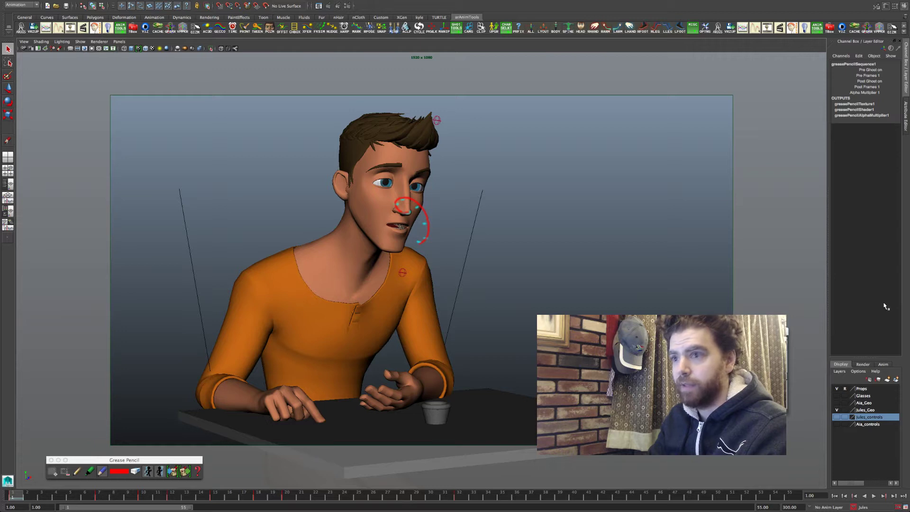
Step: Bring back the GUI Picker, rotate the head control slightly in Rotate X at frame 7 and compare it with frames 1 and 10
{"action": "left_click_drag", "start_coordinate": [909, 90], "coordinate": [721, 45]}
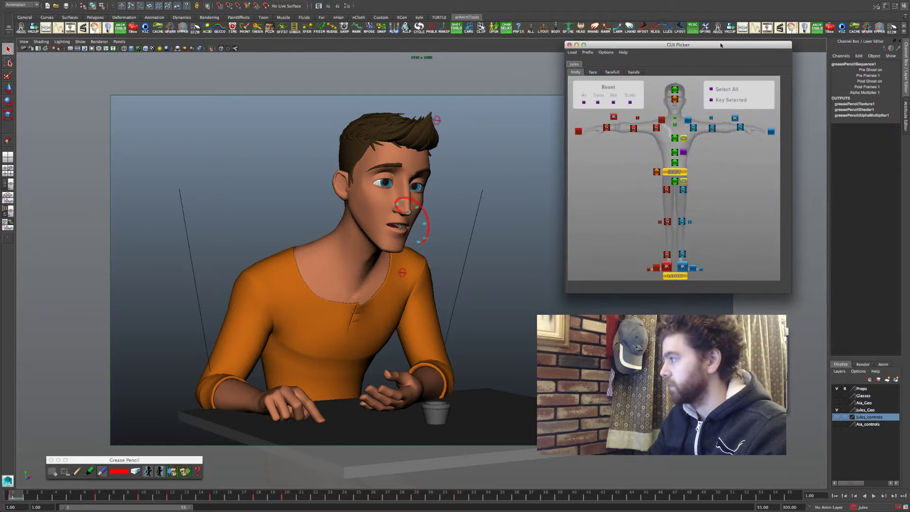
{"action": "left_click", "coordinate": [674, 89]}
{"action": "key", "text": "e"}
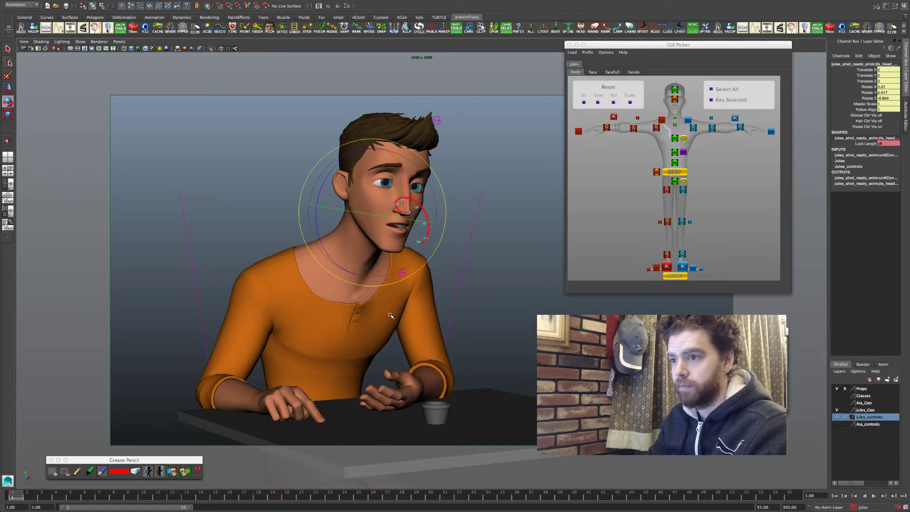
{"action": "key", "text": "period"}
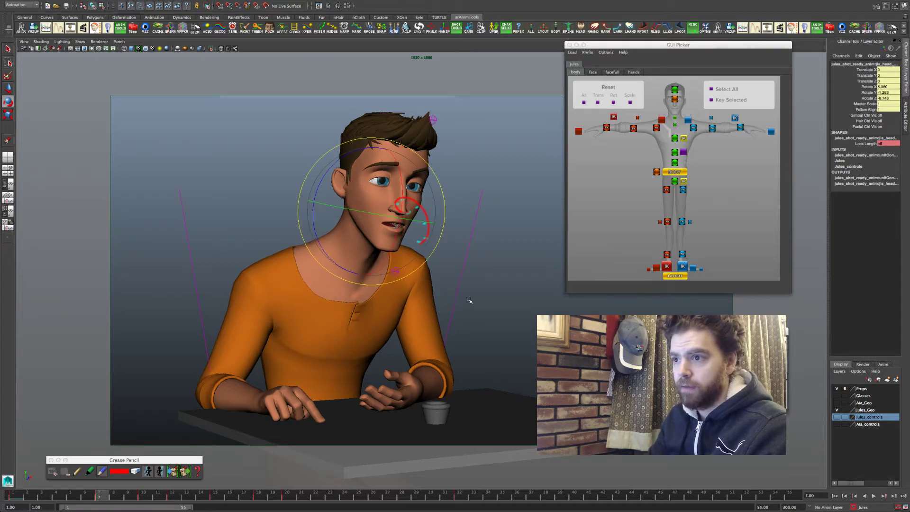
{"action": "key", "text": "comma"}
{"action": "key", "text": "period"}
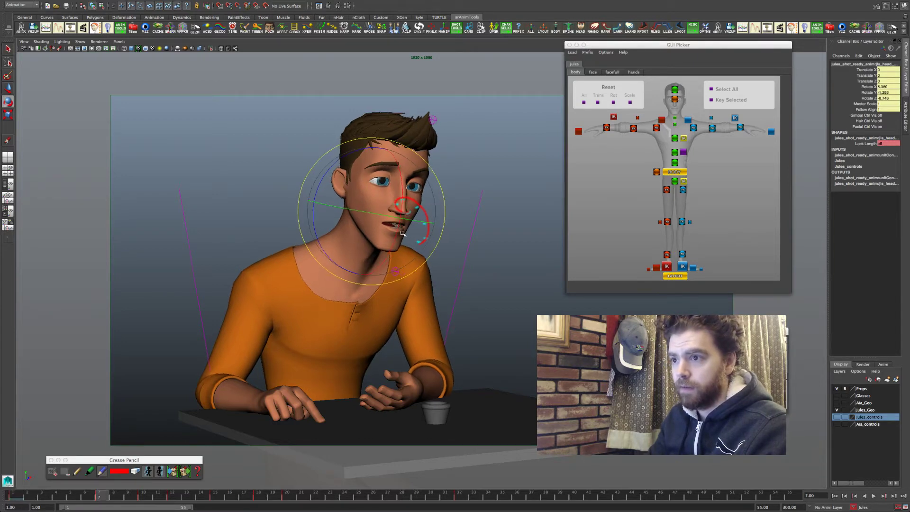
{"action": "left_click_drag", "start_coordinate": [401, 232], "coordinate": [398, 230]}
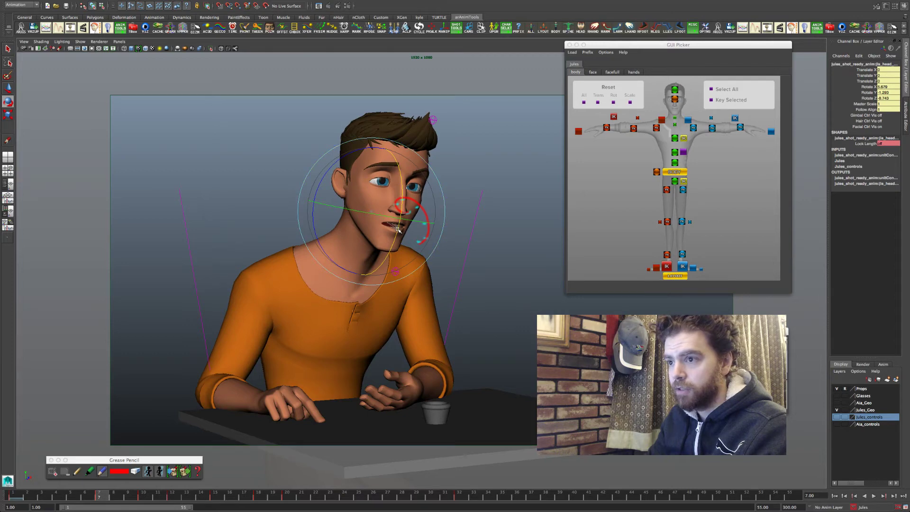
{"action": "key", "text": "comma"}
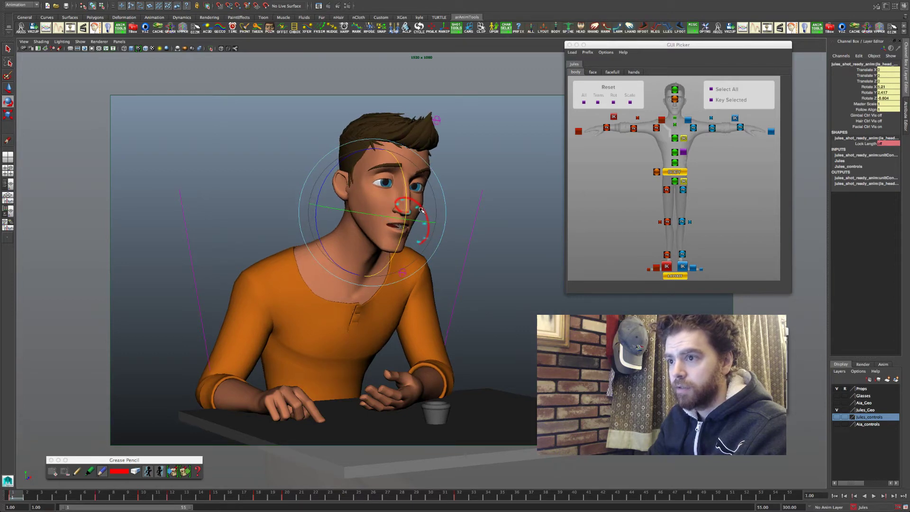
{"action": "key", "text": "period"}
{"action": "key", "text": "period"}
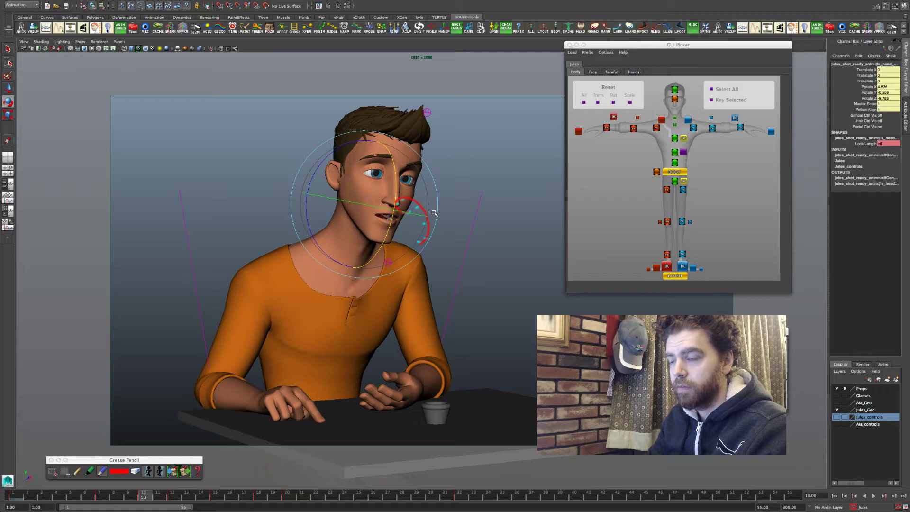
Step: Rotate the head control slightly at frame 10 to refine the nose arc, comparing the pose with frames 1, 7 and 12
{"action": "key", "text": "period"}
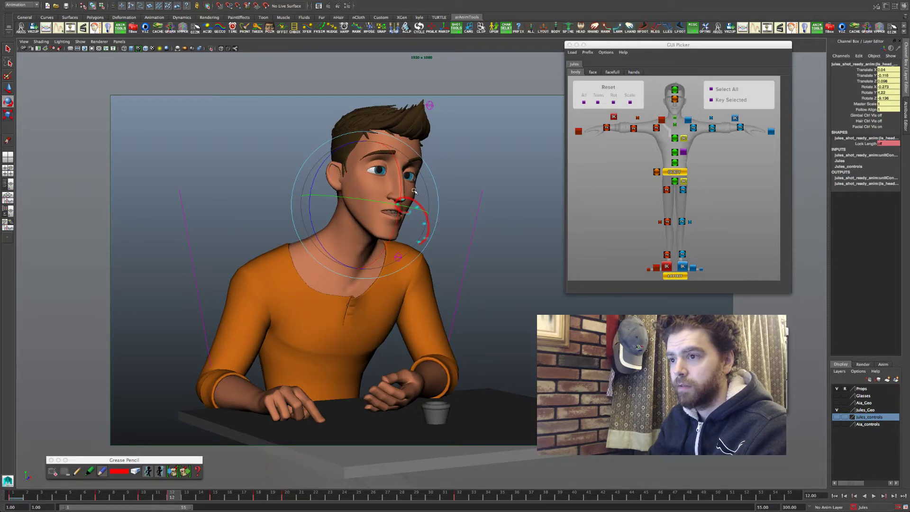
{"action": "key", "text": "comma"}
{"action": "key", "text": "comma"}
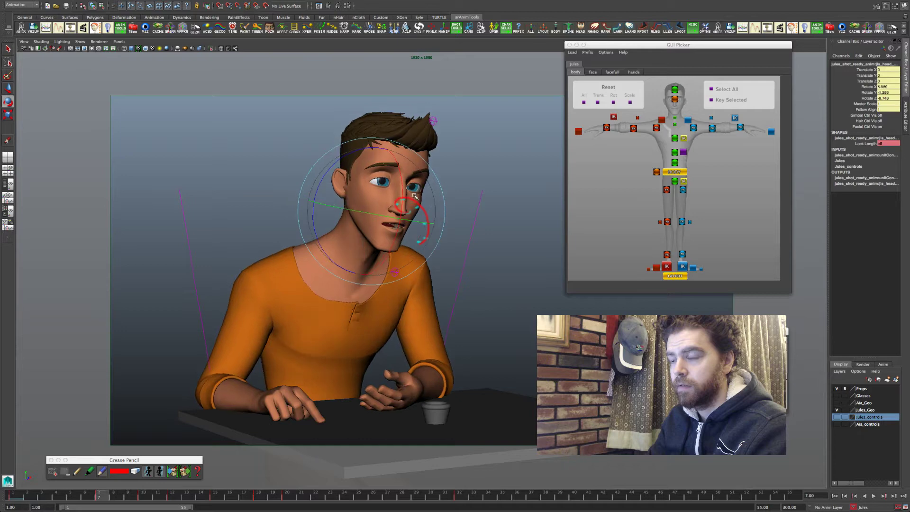
{"action": "key", "text": "period"}
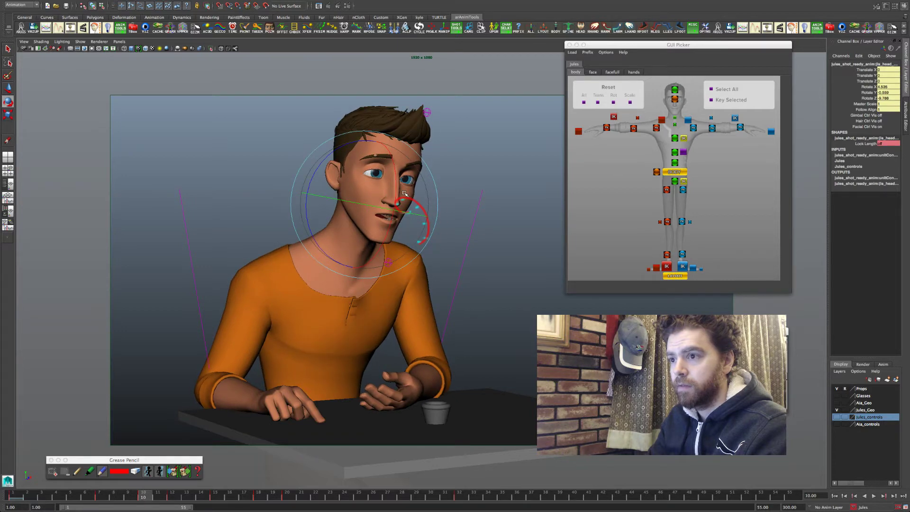
{"action": "left_click_drag", "start_coordinate": [405, 193], "coordinate": [405, 194]}
{"action": "key", "text": "comma"}
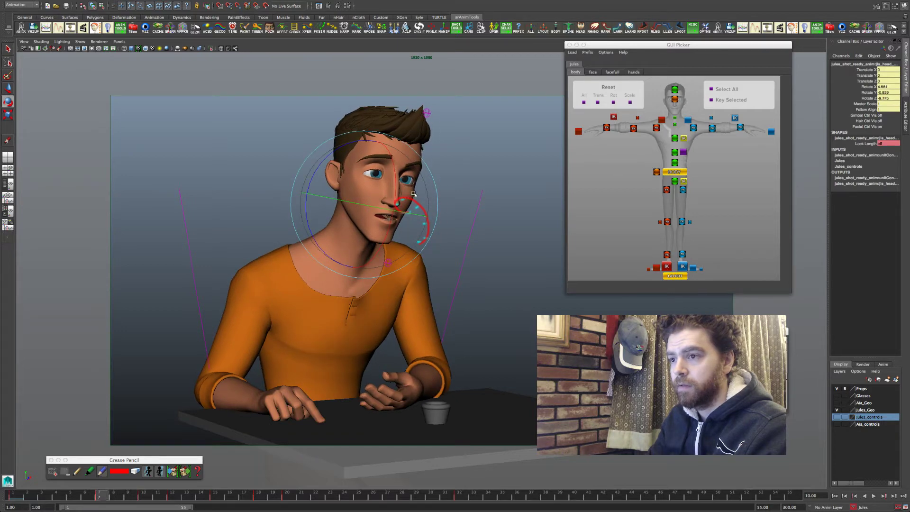
{"action": "key", "text": "comma"}
{"action": "key", "text": "period"}
{"action": "key", "text": "period"}
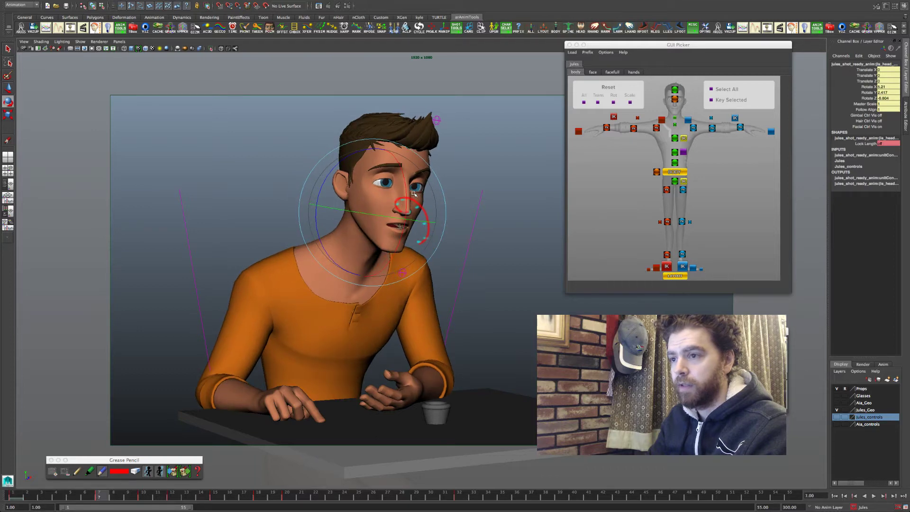
Step: Rotate the head control at frame 15 to about 12.2 in Rotate Y, then compare the nose with the earlier keys along the red arc
{"action": "key", "text": "period"}
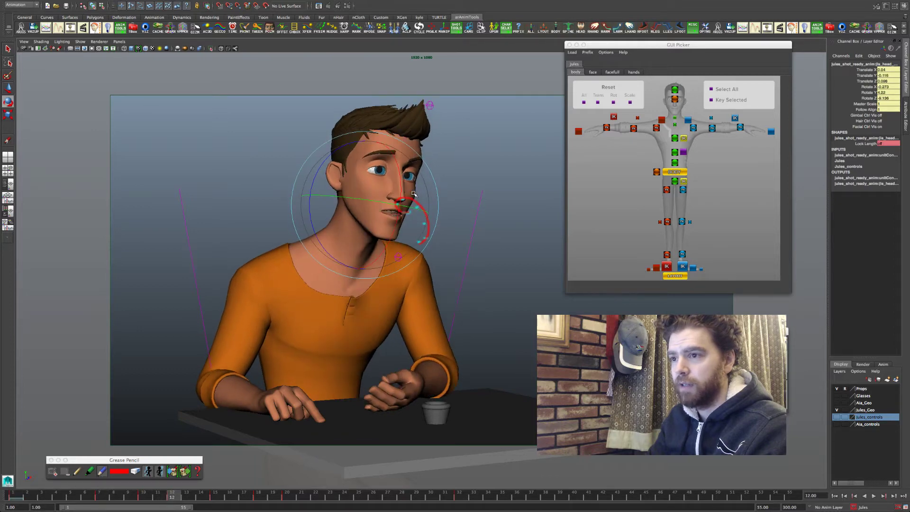
{"action": "key", "text": "period"}
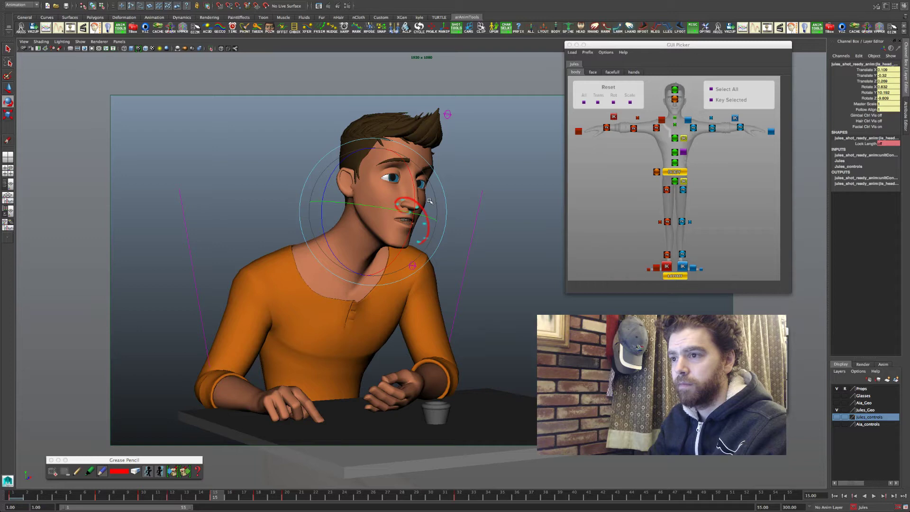
{"action": "left_click_drag", "start_coordinate": [428, 200], "coordinate": [429, 200]}
{"action": "key", "text": "comma"}
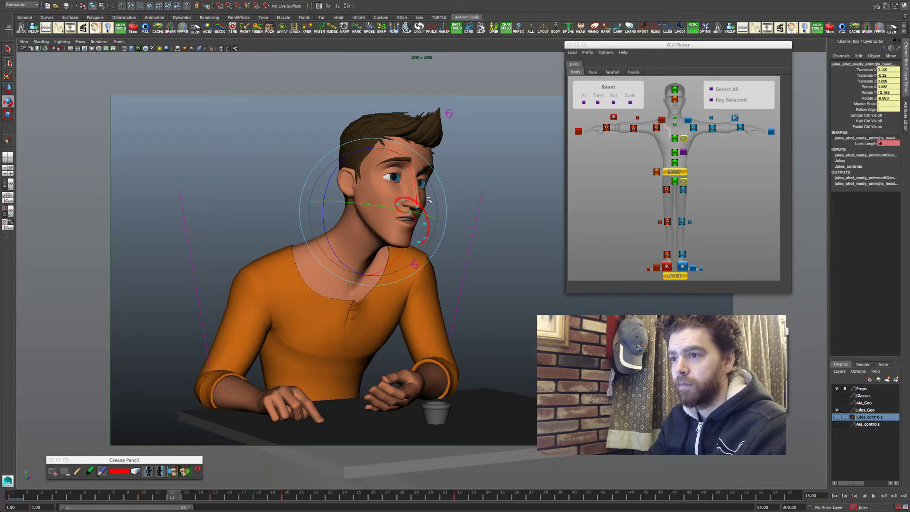
{"action": "key", "text": "comma"}
{"action": "key", "text": "comma"}
{"action": "key", "text": "comma"}
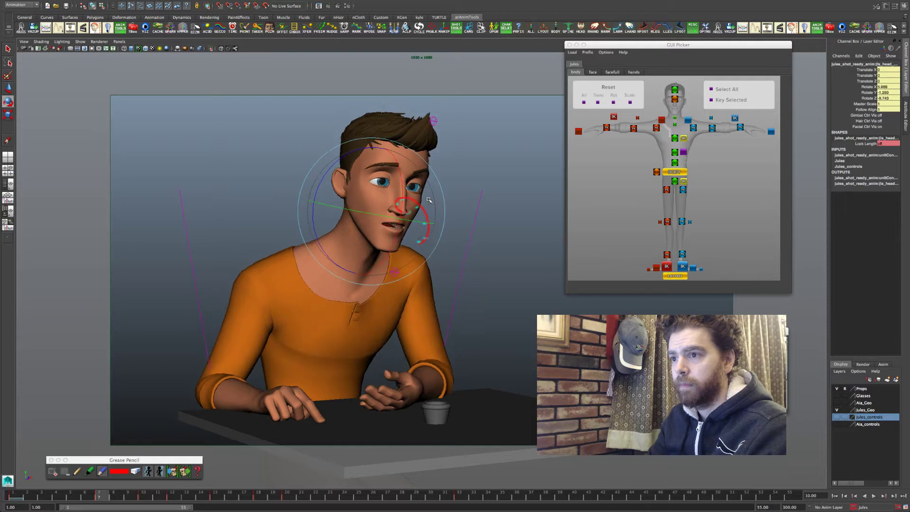
{"action": "key", "text": "period"}
{"action": "key", "text": "period"}
{"action": "key", "text": "period"}
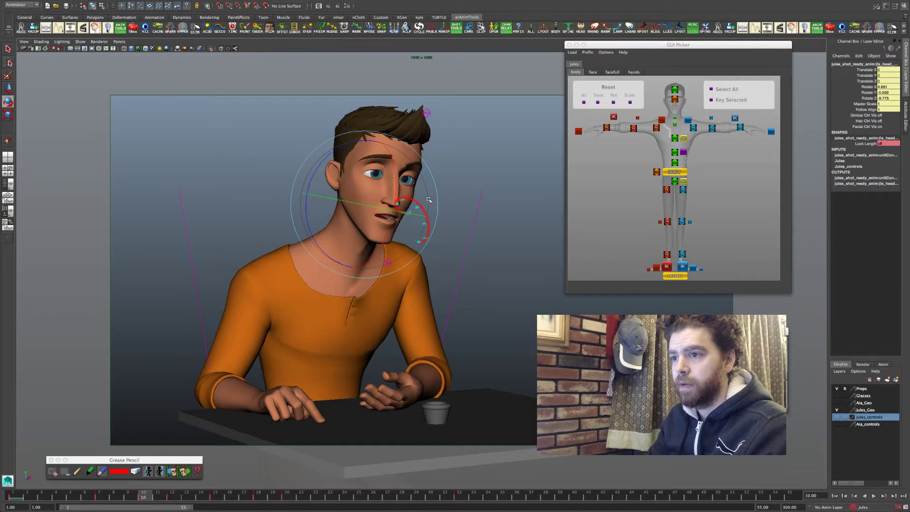
Step: Rotate the head control at frame 18 to about 11.1 in Rotate Y and compare the nose with the neighbouring keys
{"action": "key", "text": "period"}
{"action": "key", "text": "period"}
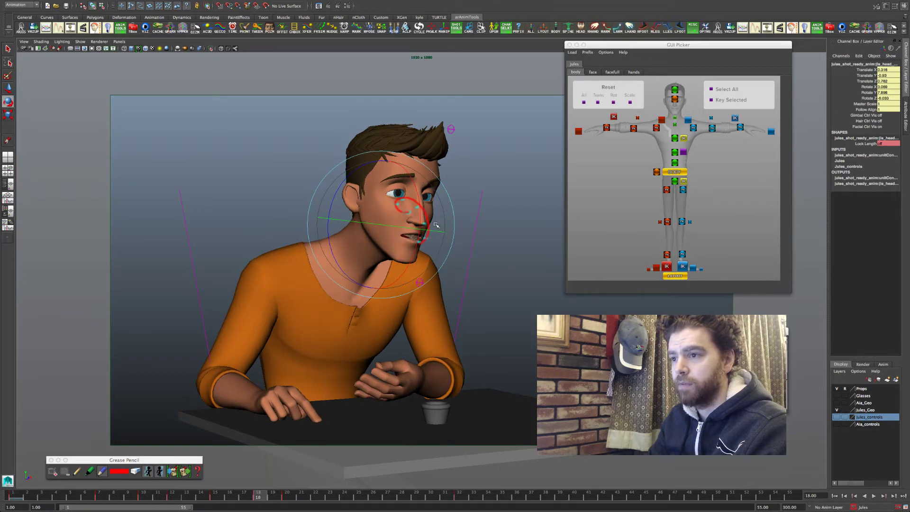
{"action": "left_click_drag", "start_coordinate": [436, 225], "coordinate": [438, 225]}
{"action": "key", "text": "comma"}
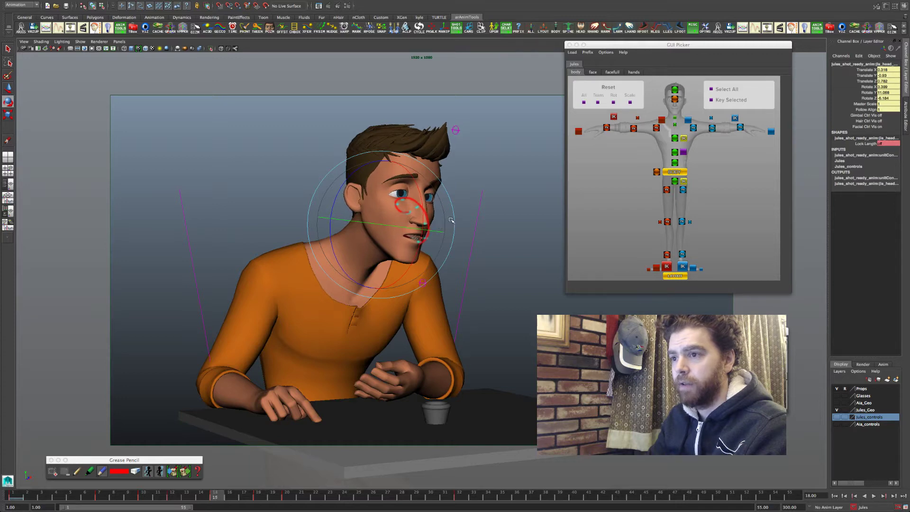
{"action": "key", "text": "period"}
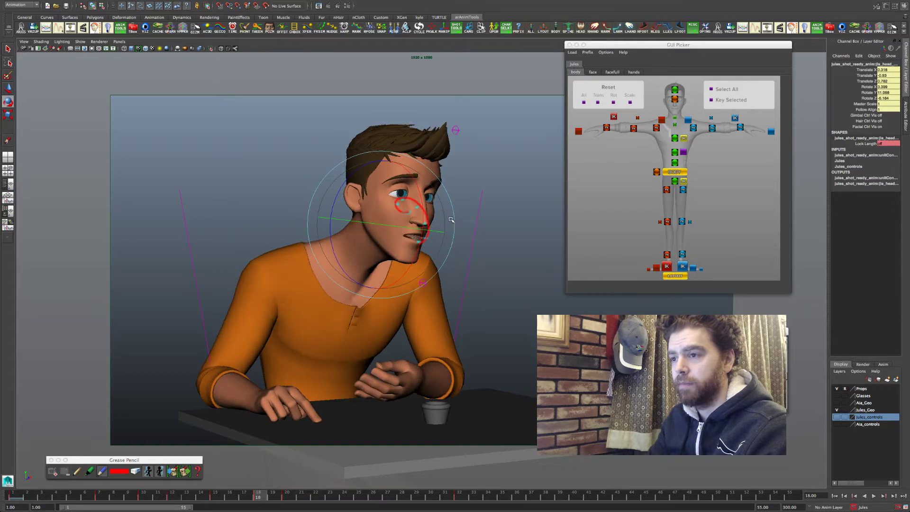
{"action": "key", "text": "period"}
{"action": "key", "text": "comma"}
{"action": "key", "text": "period"}
{"action": "key", "text": "period"}
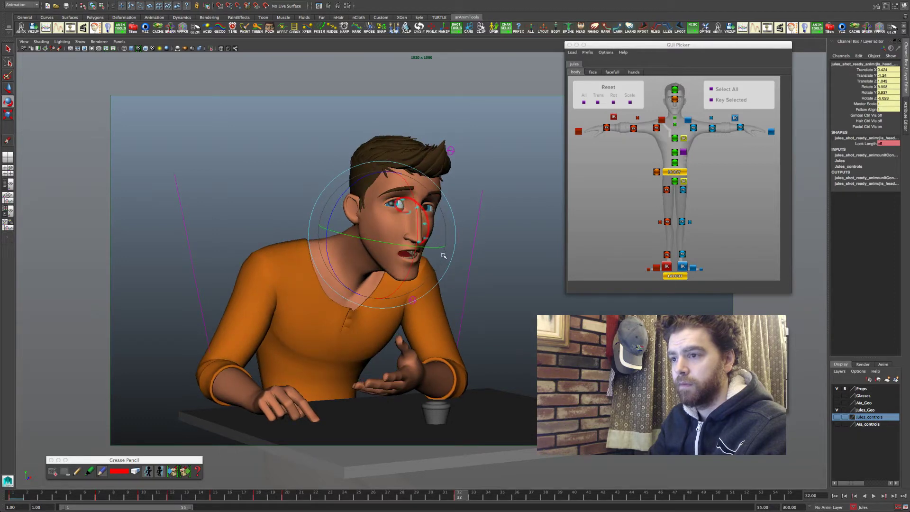
Step: Step back and forth through the keys between frames 12 and 32, checking how the nose travels along the red arc
{"action": "key", "text": "comma"}
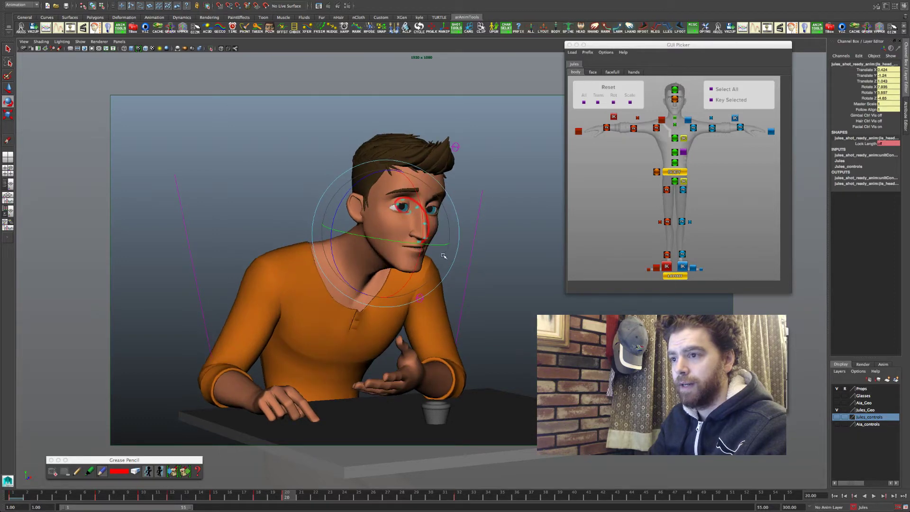
{"action": "key", "text": "period"}
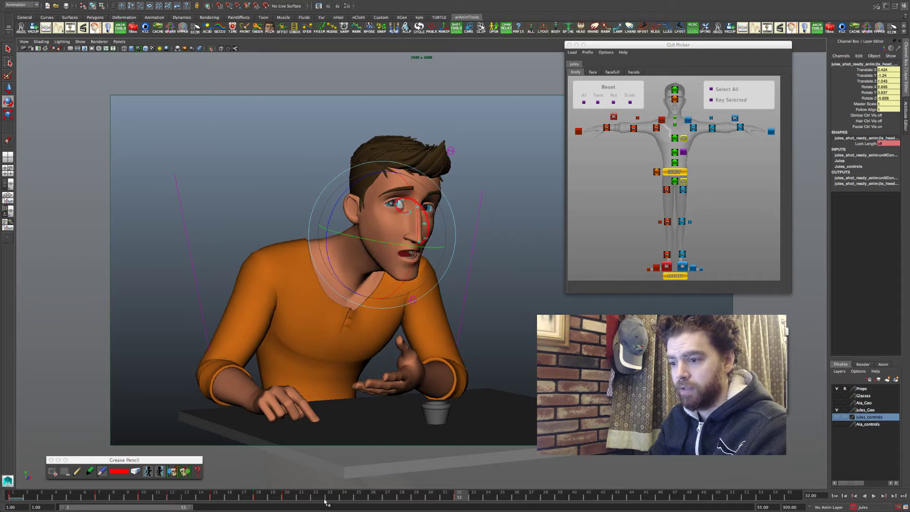
{"action": "key", "text": "comma"}
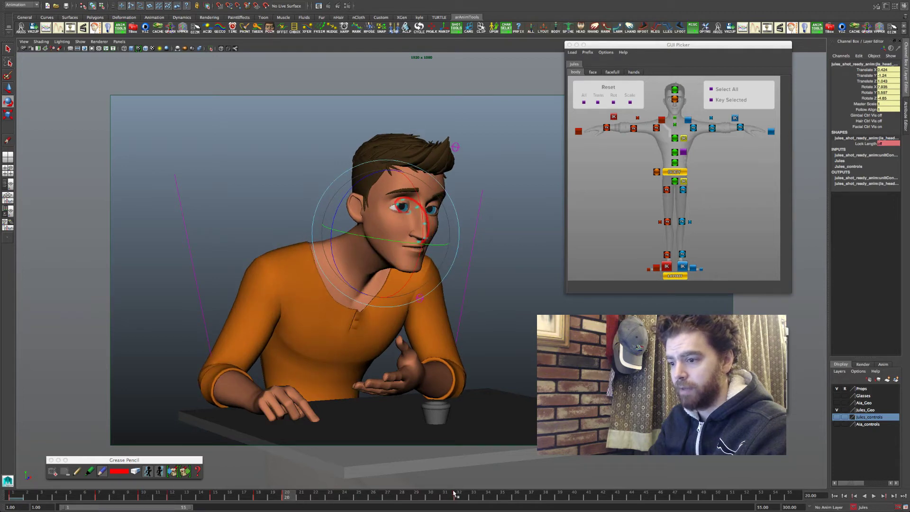
{"action": "key", "text": "period"}
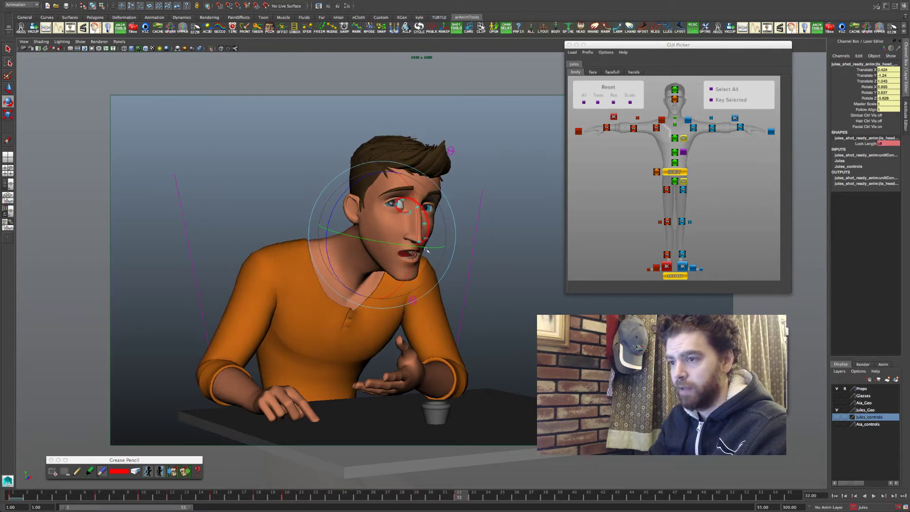
{"action": "key", "text": "comma"}
{"action": "key", "text": "period"}
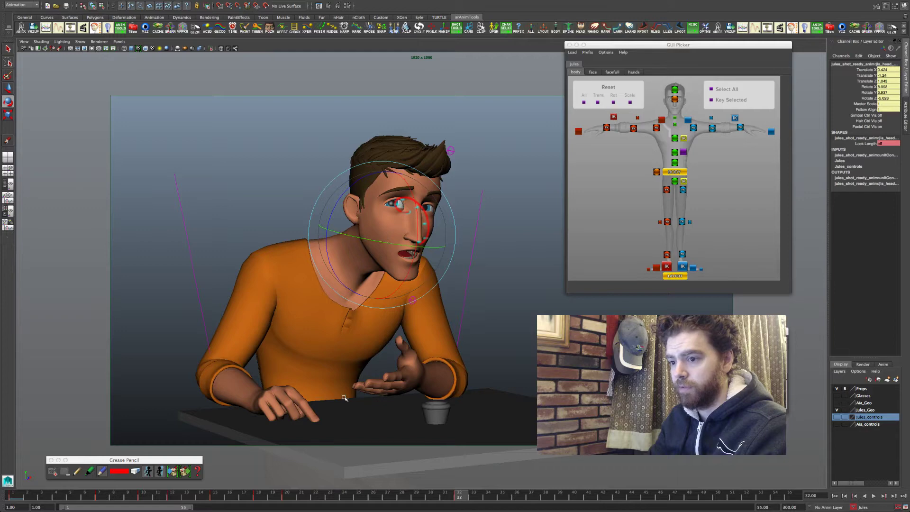
{"action": "key", "text": "comma"}
{"action": "key", "text": "comma"}
{"action": "key", "text": "period"}
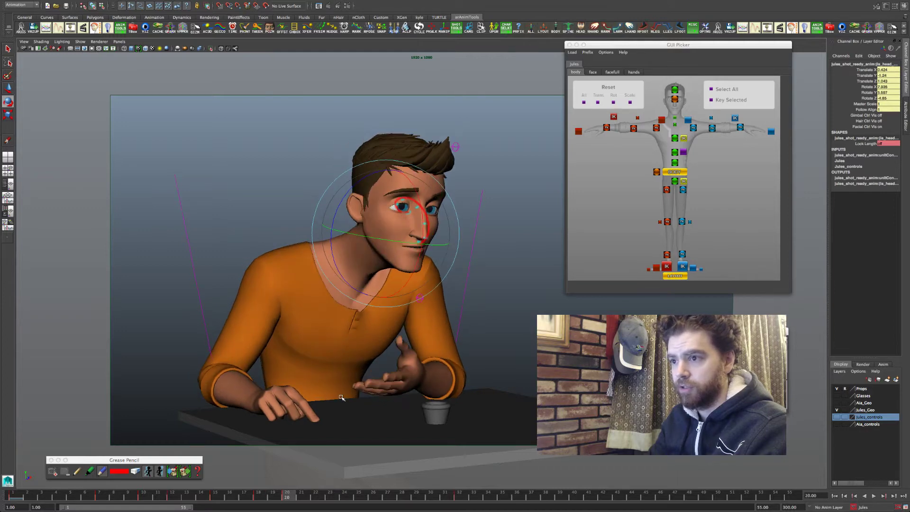
{"action": "key", "text": "comma"}
{"action": "key", "text": "period"}
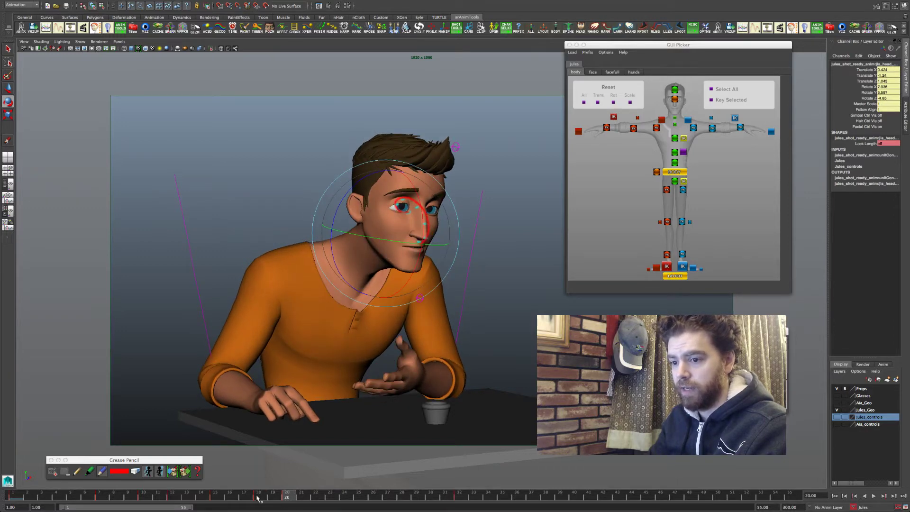
{"action": "key", "text": "comma"}
{"action": "key", "text": "period"}
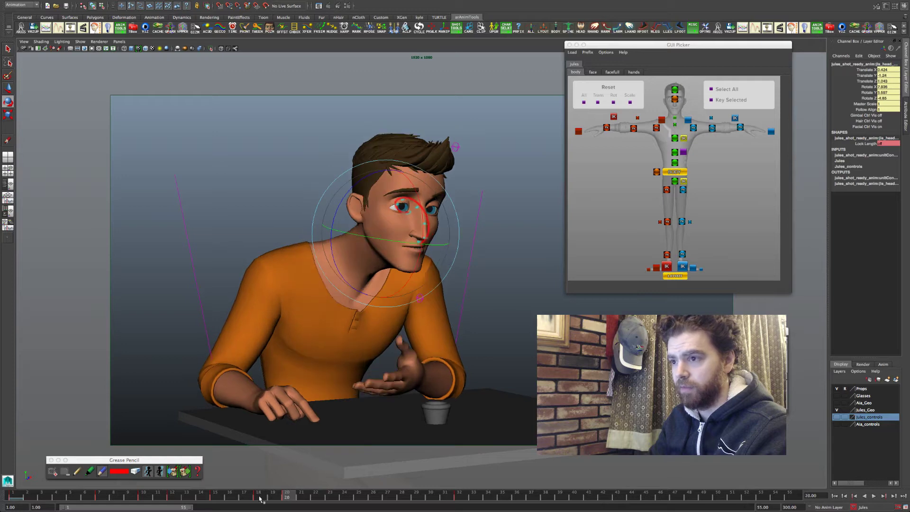
{"action": "key", "text": "comma"}
{"action": "key", "text": "comma"}
{"action": "key", "text": "comma"}
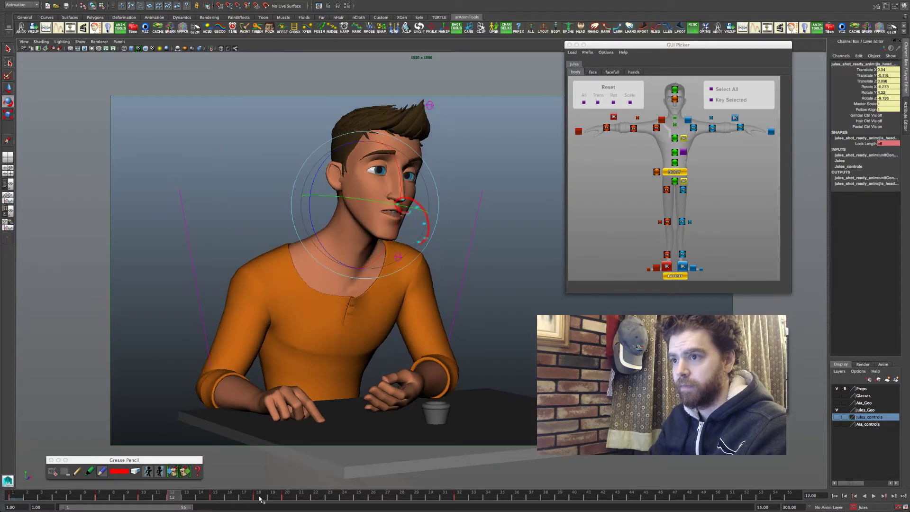
{"action": "key", "text": "period"}
{"action": "key", "text": "period"}
{"action": "key", "text": "period"}
{"action": "key", "text": "period"}
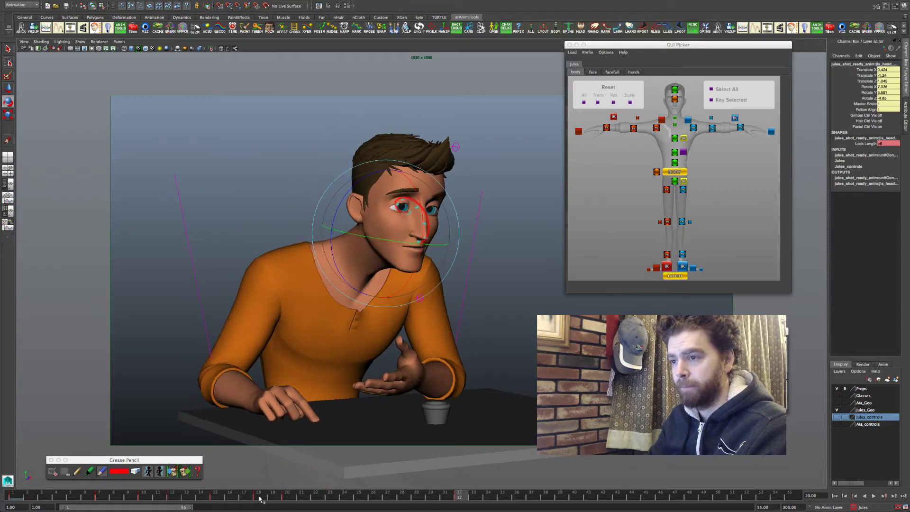
{"action": "key", "text": "period"}
{"action": "key", "text": "comma"}
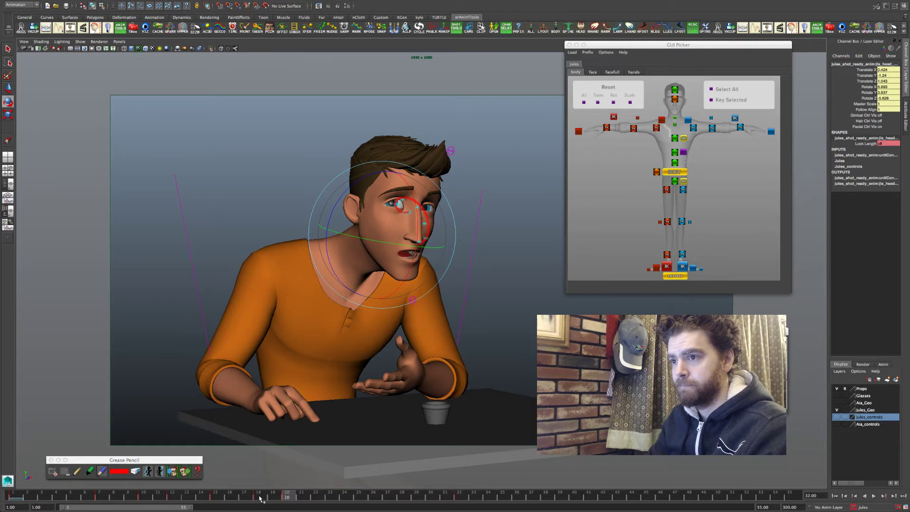
Step: Return to frame 1 and delete the Grease Pencil frame holding the red arc and nose marks
{"action": "left_click", "coordinate": [18, 497]}
{"action": "left_click", "coordinate": [66, 474]}
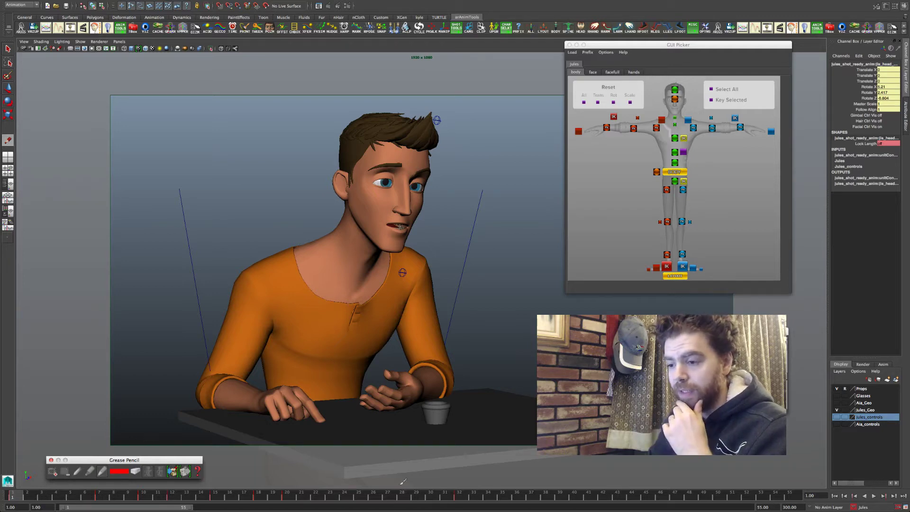
Step: Turn on the SecClub_February_Competition sound for the timeline and playblast the shot
{"action": "right_click", "coordinate": [404, 500]}
{"action": "mouse_move", "coordinate": [417, 487]}
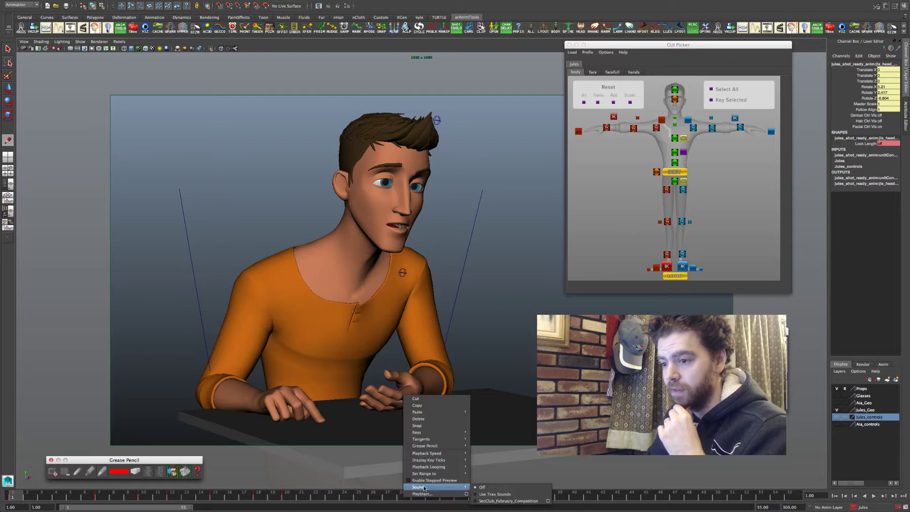
{"action": "left_click", "coordinate": [498, 501]}
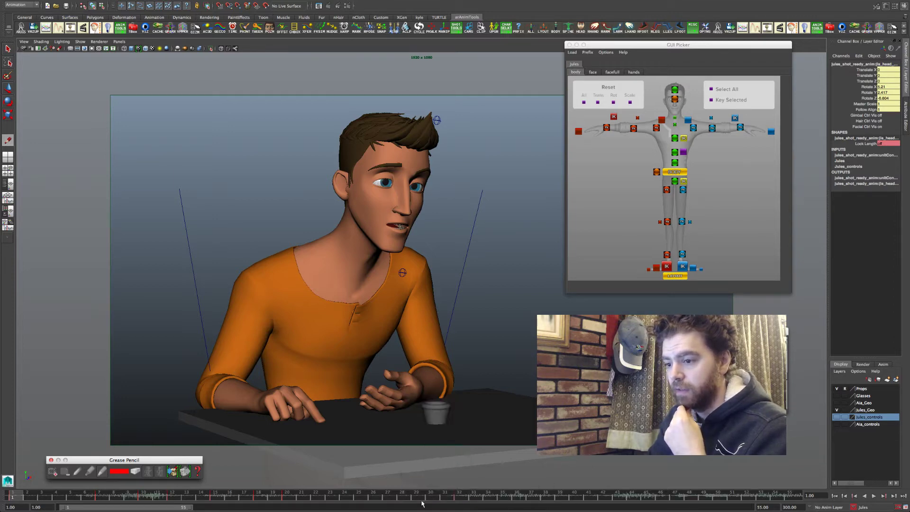
{"action": "right_click", "coordinate": [419, 498]}
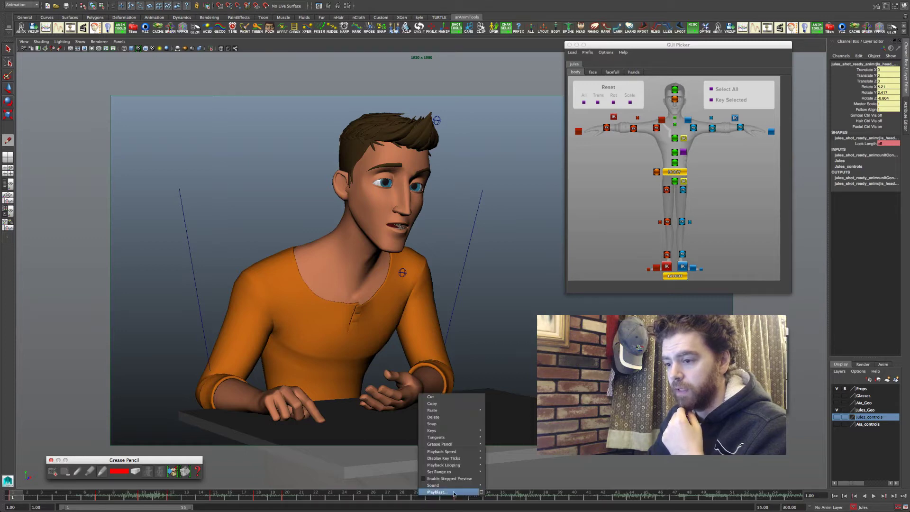
{"action": "left_click", "coordinate": [437, 492]}
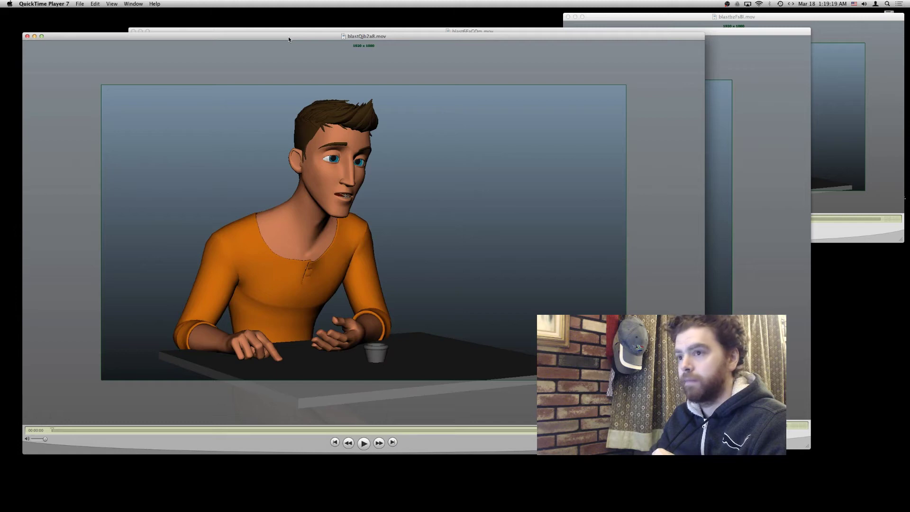
Step: Play the new playblast in QuickTime Player with the volume raised, scrub back through the head move and replay it
{"action": "left_click_drag", "start_coordinate": [289, 37], "coordinate": [292, 42]}
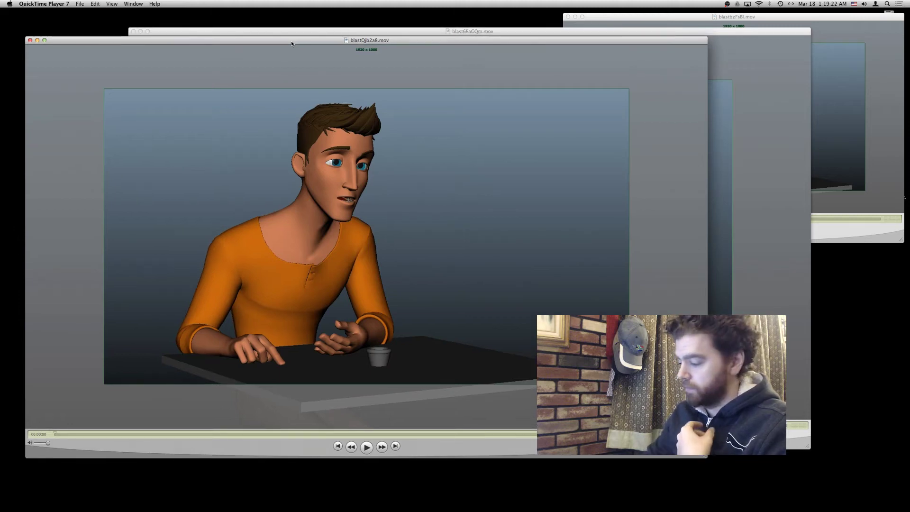
{"action": "key", "text": "XF86AudioRaiseVolume"}
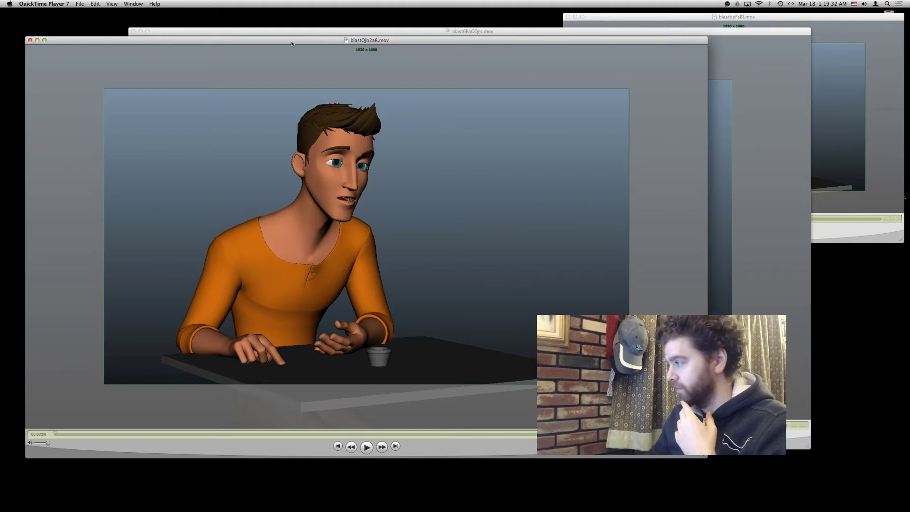
{"action": "left_click", "coordinate": [367, 449]}
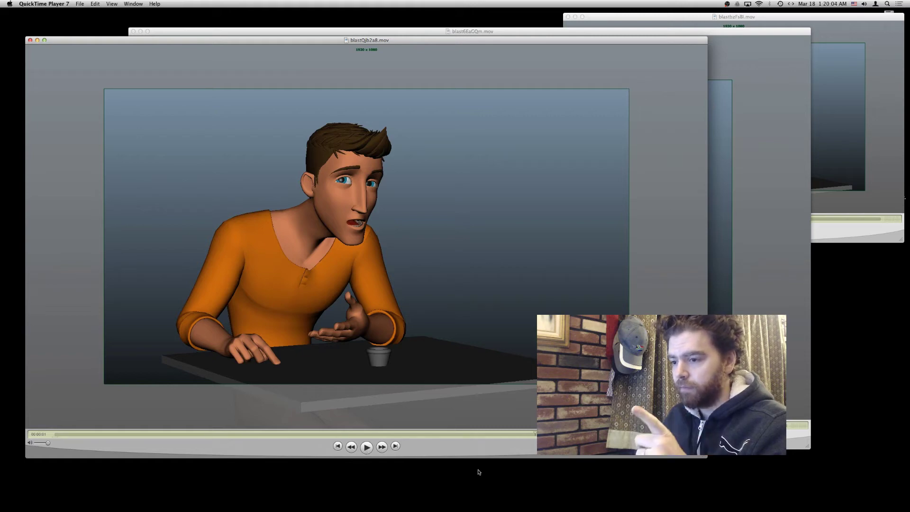
{"action": "left_click_drag", "start_coordinate": [465, 437], "coordinate": [326, 463]}
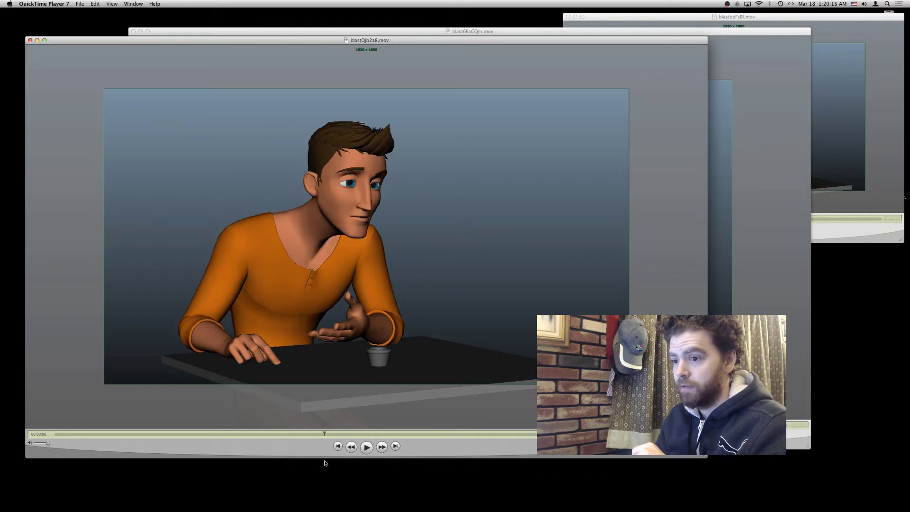
{"action": "left_click", "coordinate": [367, 447]}
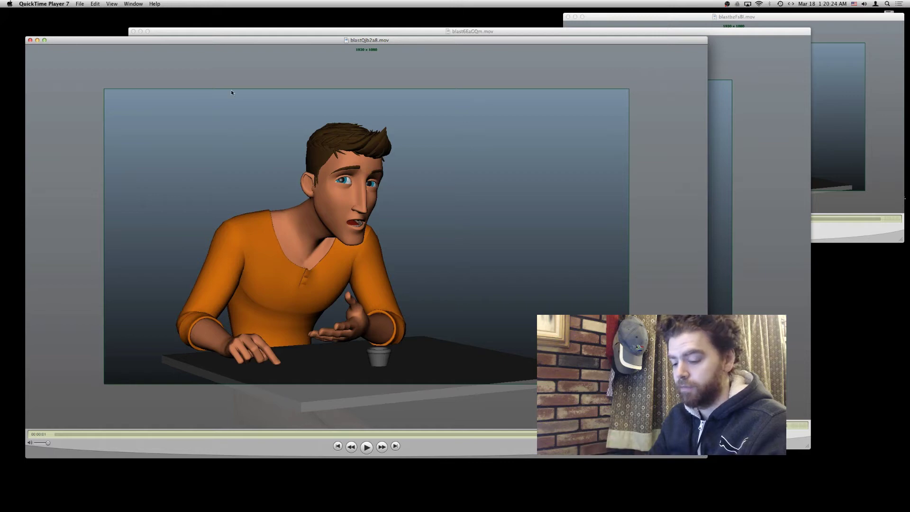
Step: Switch back to Maya, go to frame 20 and turn the timeline sound off
{"action": "key", "text": "super+Tab"}
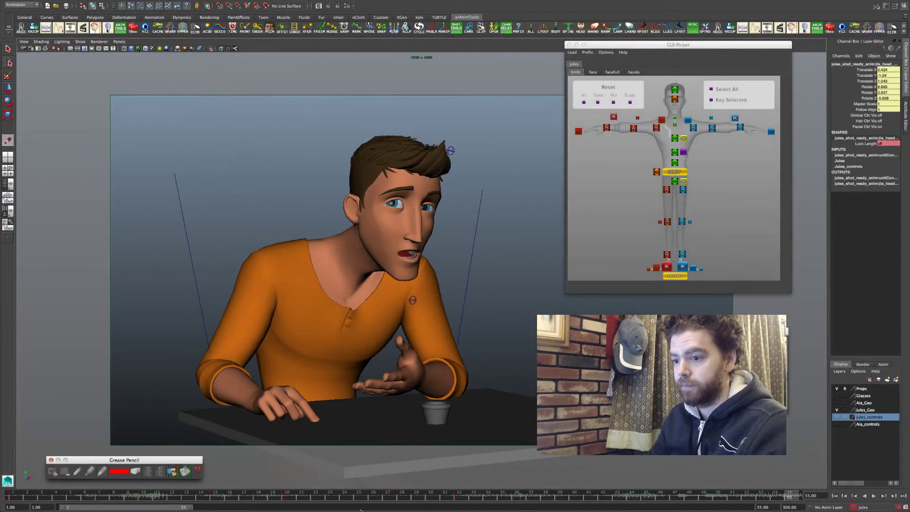
{"action": "left_click", "coordinate": [287, 497]}
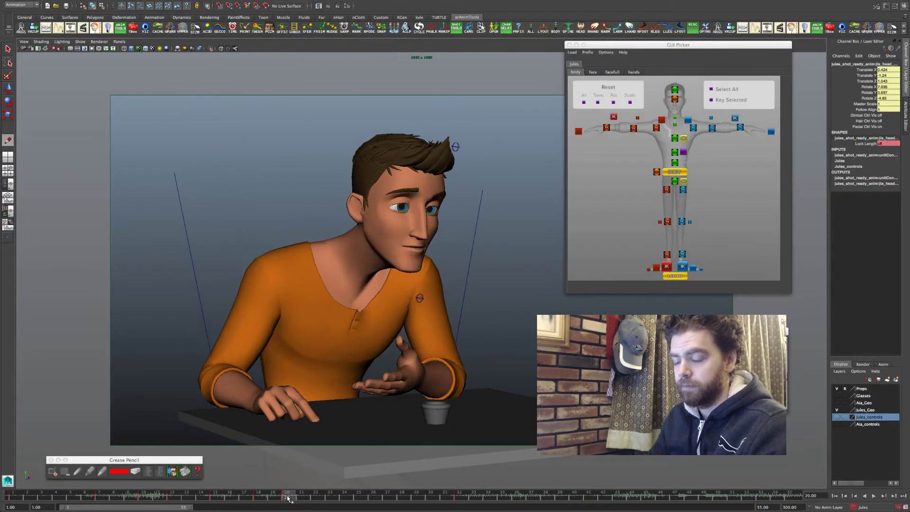
{"action": "right_click", "coordinate": [649, 498]}
{"action": "mouse_move", "coordinate": [687, 485]}
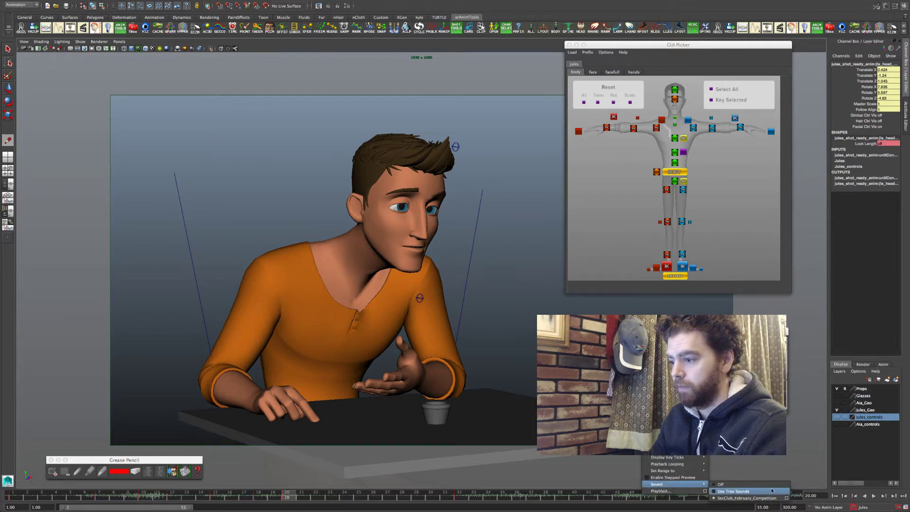
{"action": "left_click", "coordinate": [746, 486]}
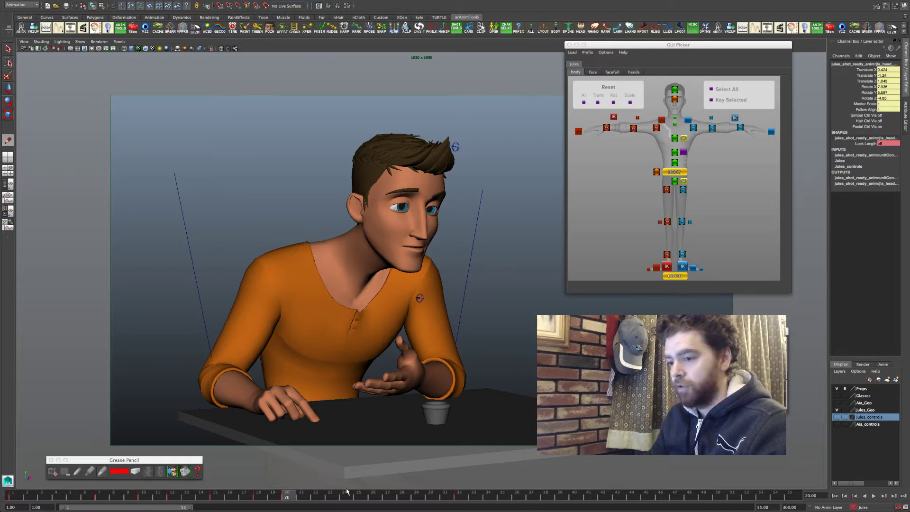
Step: Look at frames 25 and 26 on the timeline and return to frame 20
{"action": "left_click", "coordinate": [365, 496]}
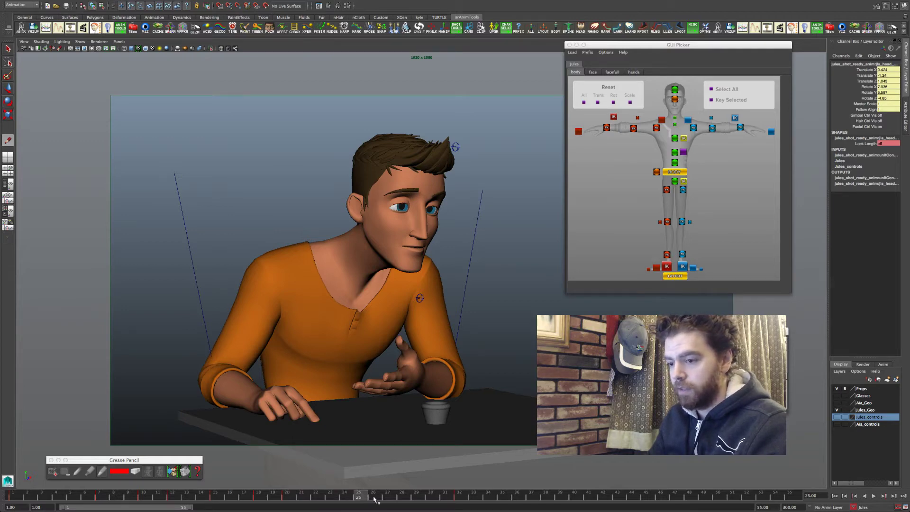
{"action": "left_click", "coordinate": [373, 497]}
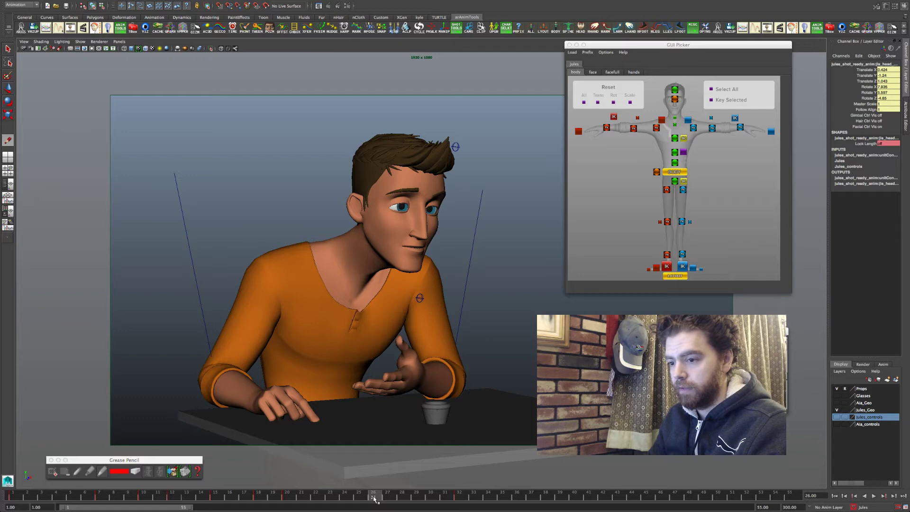
{"action": "left_click", "coordinate": [288, 495]}
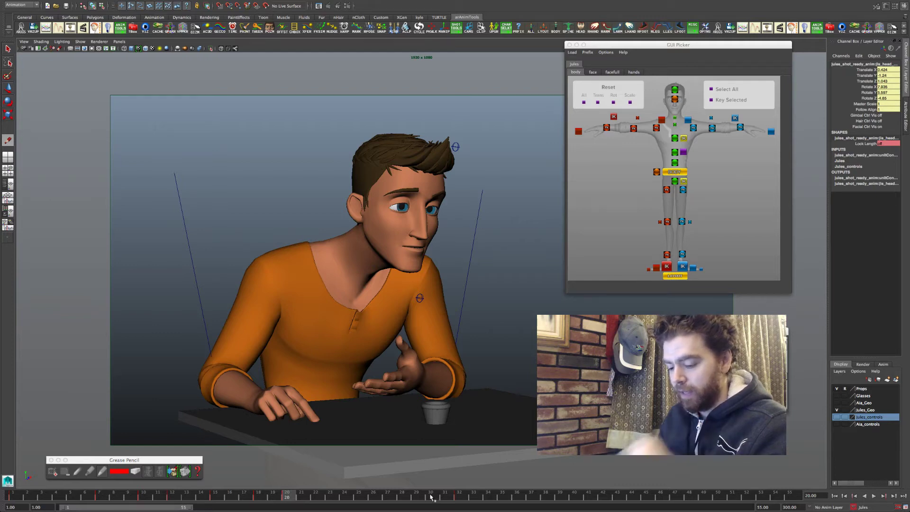
Step: Switch to QuickTime Player, rewind the latest playblast to its start and review it with the volume raised
{"action": "key", "text": "super+Tab"}
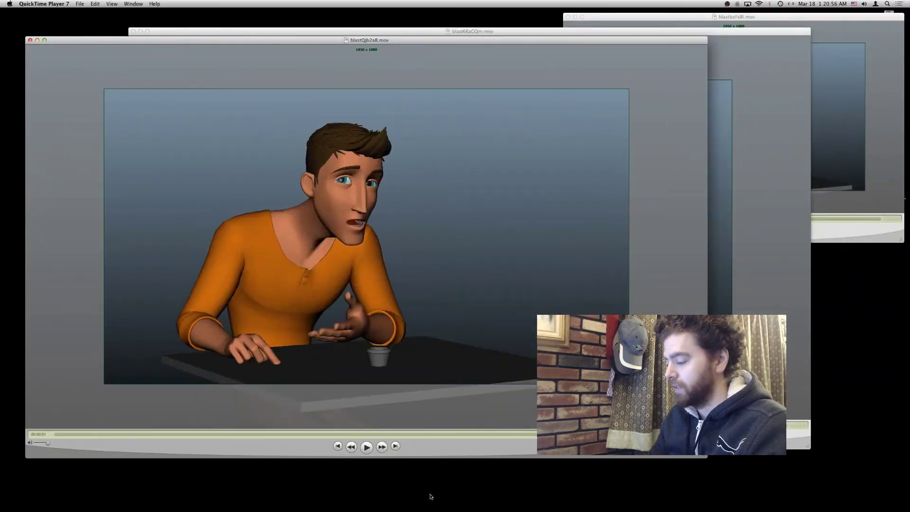
{"action": "left_click", "coordinate": [338, 446]}
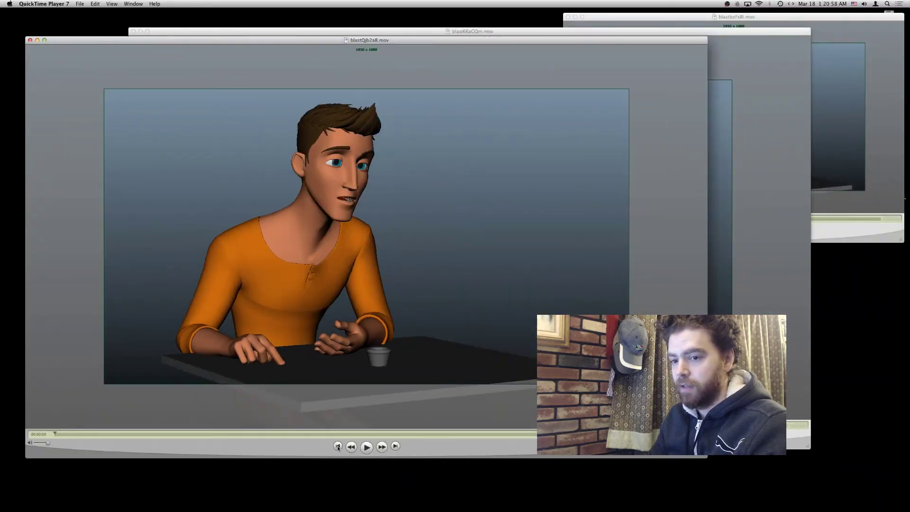
{"action": "key", "text": "XF86AudioRaiseVolume"}
{"action": "key", "text": "XF86AudioRaiseVolume"}
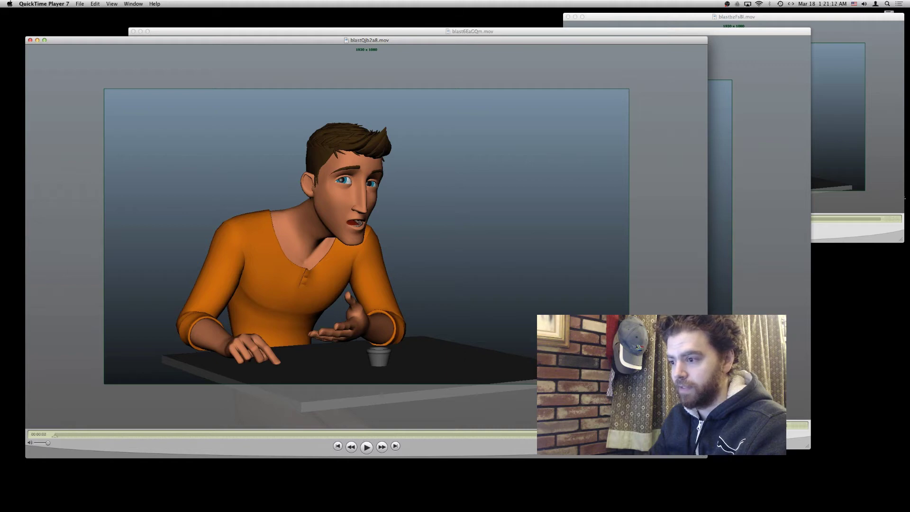
{"action": "left_click_drag", "start_coordinate": [394, 443], "coordinate": [442, 444]}
Step: Return to Maya, select the character's left arm IK control and compare its poses on keys 20 and 32, ending on frame 32
{"action": "key", "text": "super+Tab"}
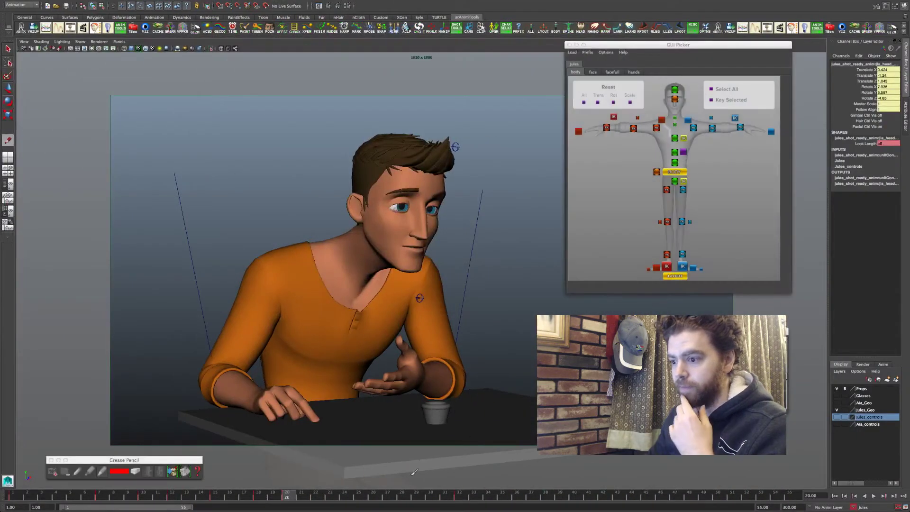
{"action": "left_click", "coordinate": [734, 117]}
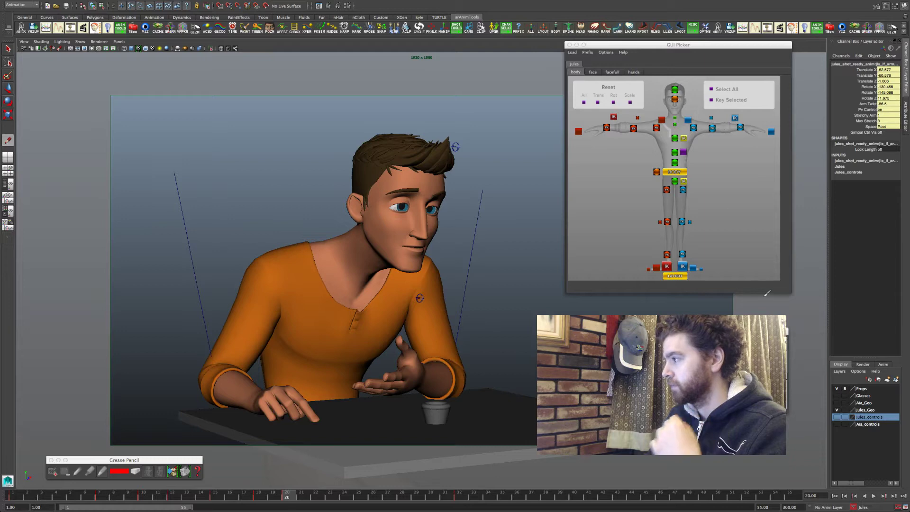
{"action": "key", "text": "e"}
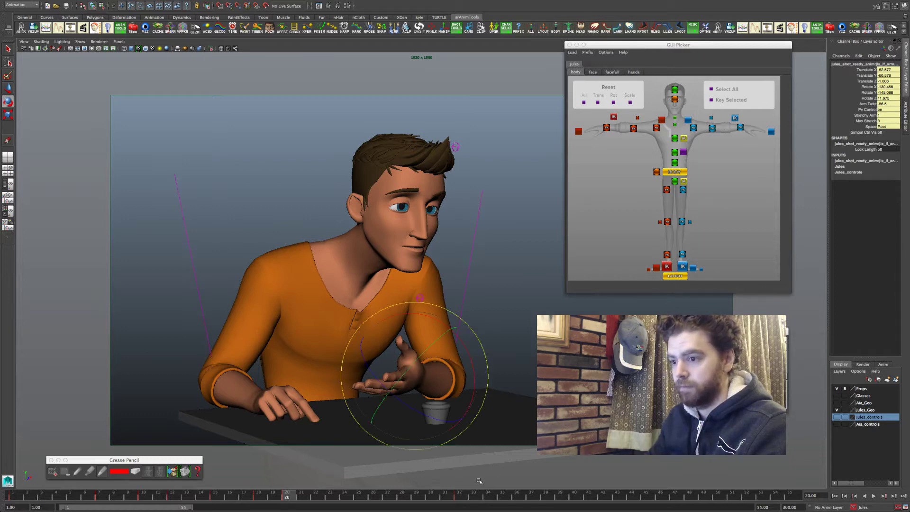
{"action": "key", "text": "w"}
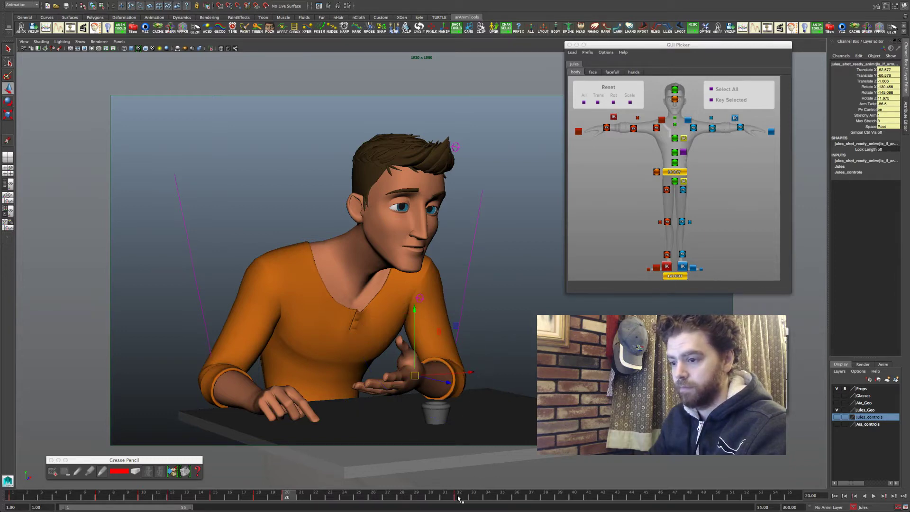
{"action": "left_click", "coordinate": [459, 495]}
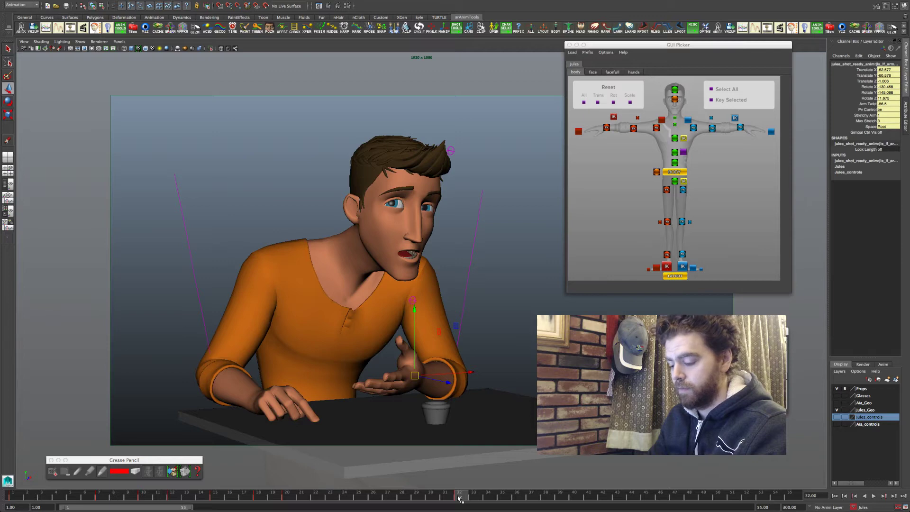
{"action": "key", "text": "comma"}
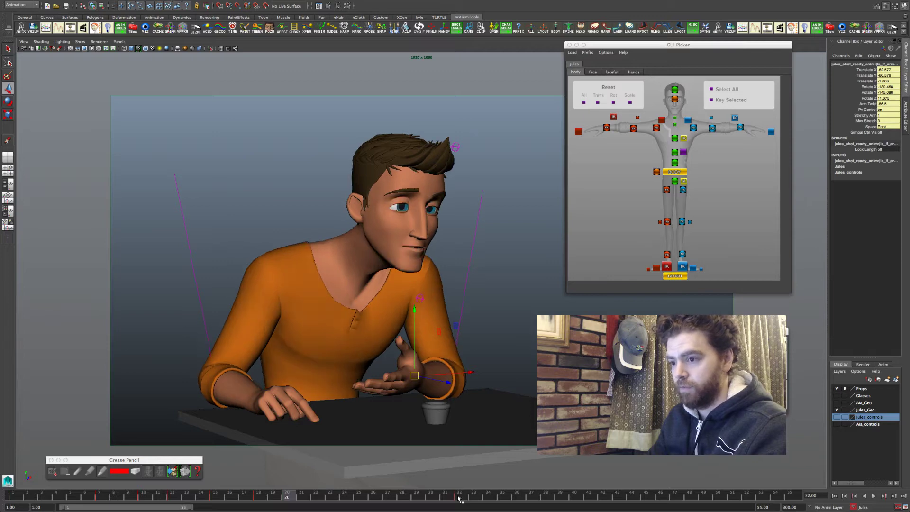
{"action": "key", "text": "period"}
{"action": "key", "text": "comma"}
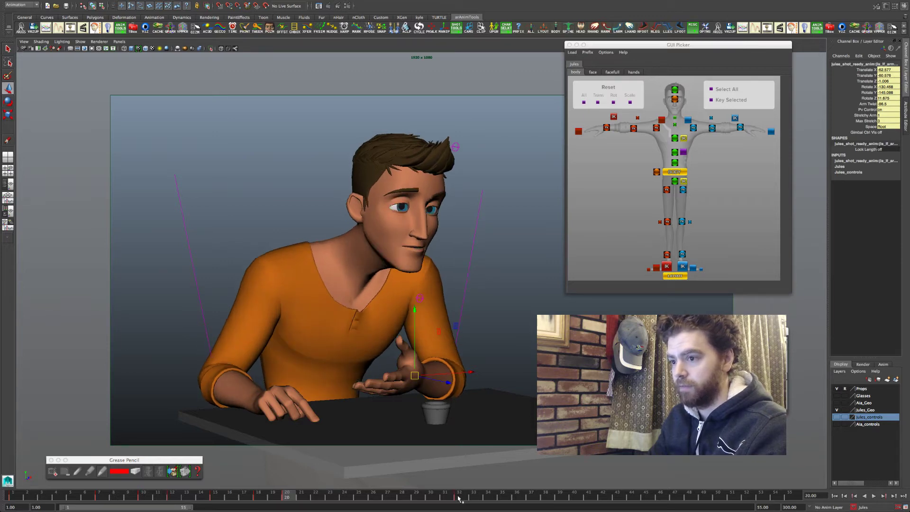
{"action": "key", "text": "period"}
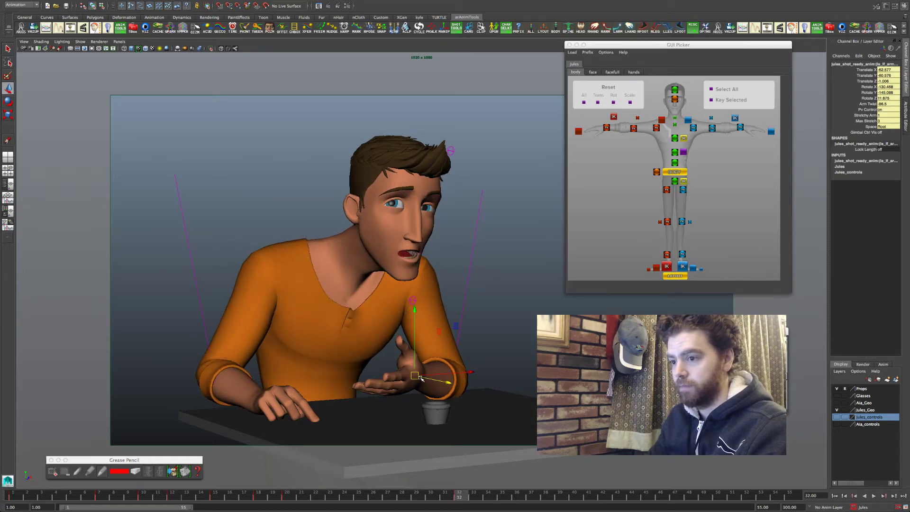
Step: At frame 32, rotate the left arm IK control to about X -132.1, Z 13.1 and shift it to about Translate Z -0.05
{"action": "key", "text": "e"}
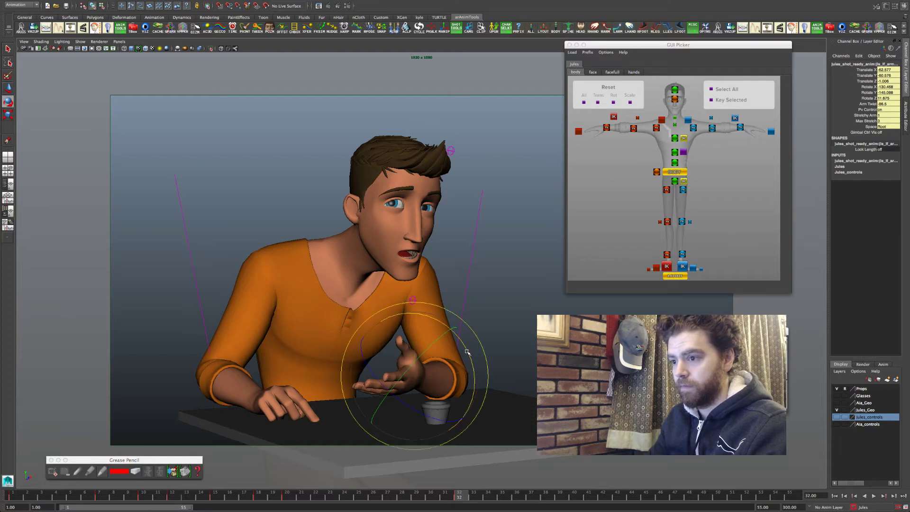
{"action": "left_click_drag", "start_coordinate": [436, 365], "coordinate": [437, 368]}
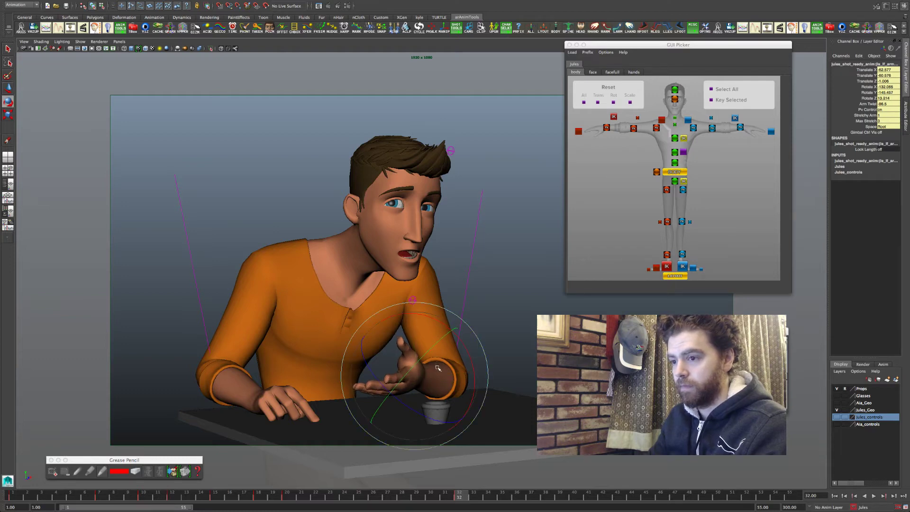
{"action": "key", "text": "w"}
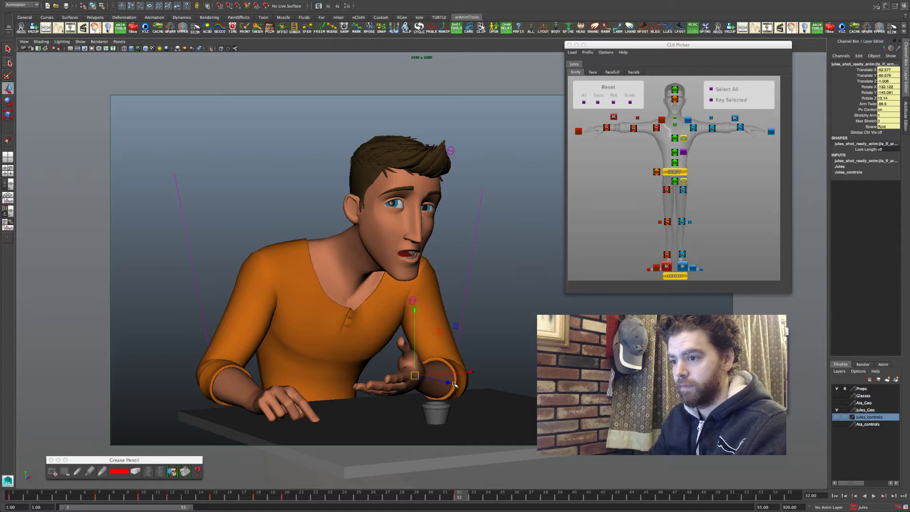
{"action": "left_click_drag", "start_coordinate": [451, 383], "coordinate": [455, 386]}
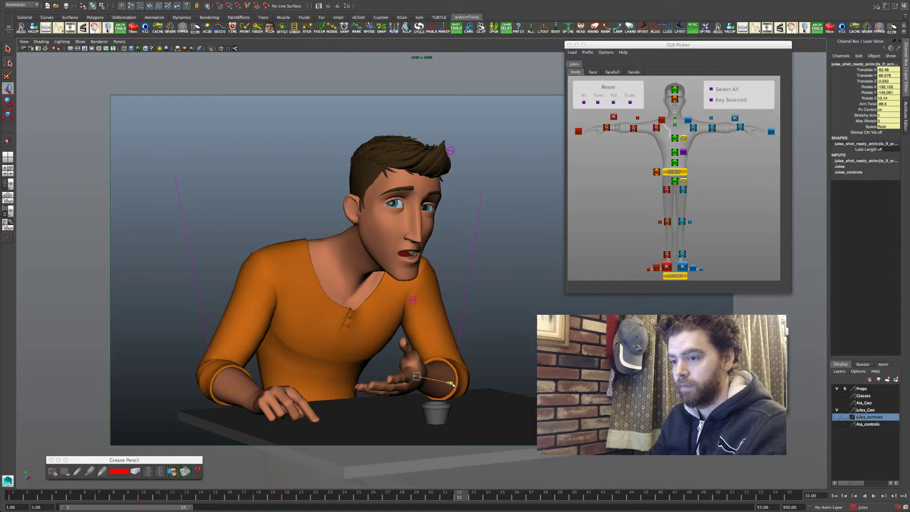
Step: Step back and forth through keys 18, 20 and 32 to check the left hand's subtle movement, ending on frame 20
{"action": "key", "text": "comma"}
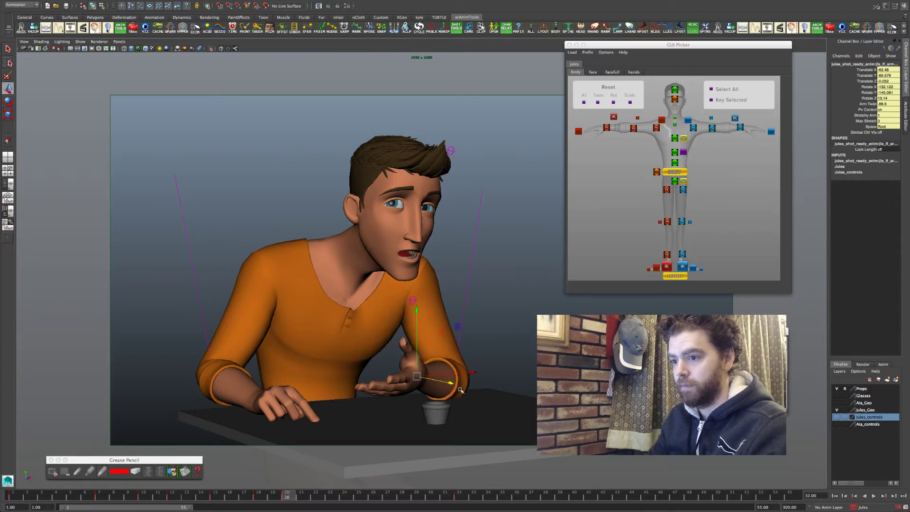
{"action": "key", "text": "period"}
{"action": "key", "text": "period"}
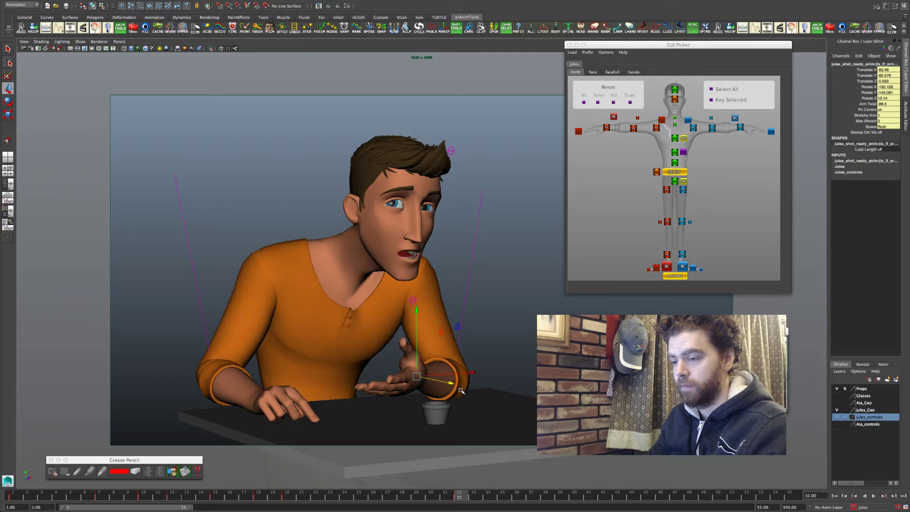
{"action": "key", "text": "comma"}
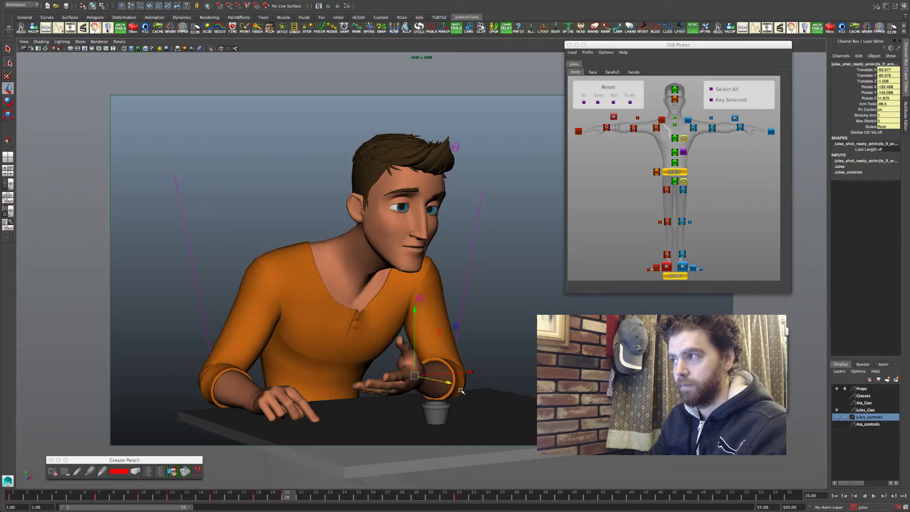
{"action": "key", "text": "period"}
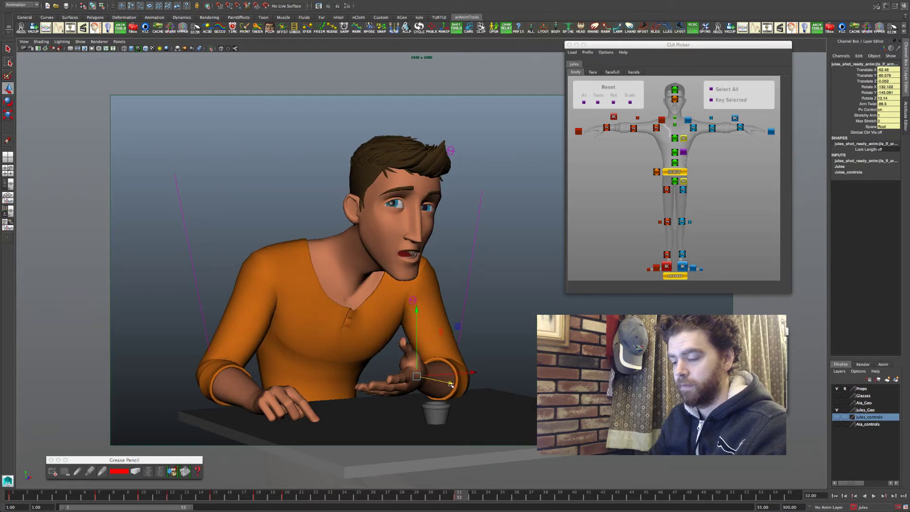
{"action": "key", "text": "comma"}
{"action": "key", "text": "comma"}
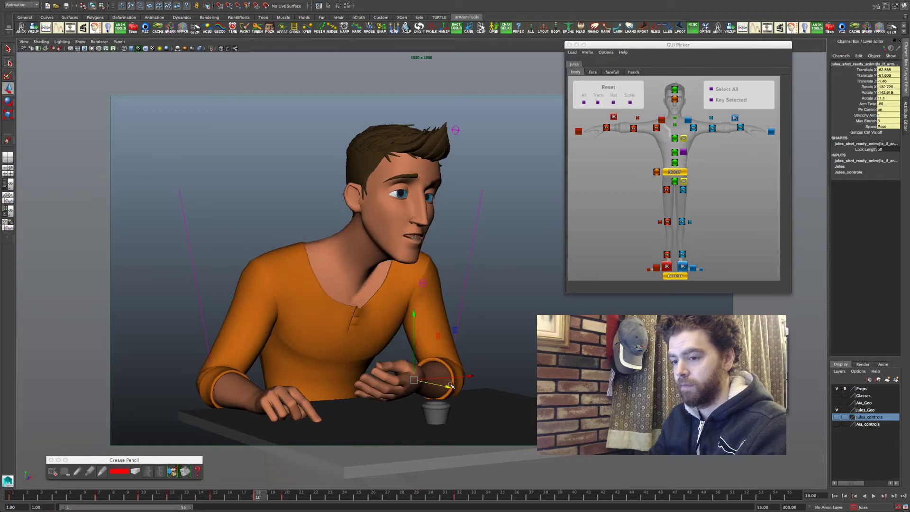
{"action": "key", "text": "period"}
Step: Isolate the left arm IK control's Rotate X, Y and Z curves in an enlarged Graph Editor and examine their keys along the shot
{"action": "key", "text": "space"}
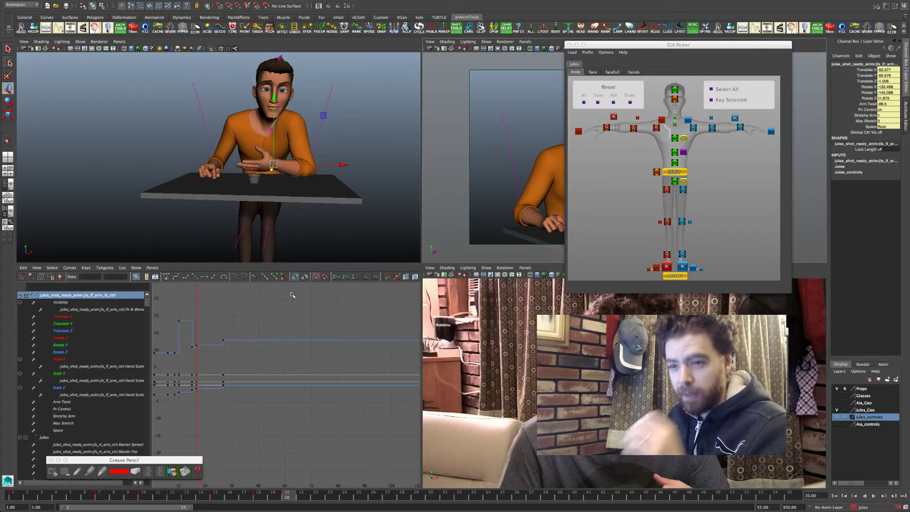
{"action": "left_click_drag", "start_coordinate": [71, 337], "coordinate": [71, 352]}
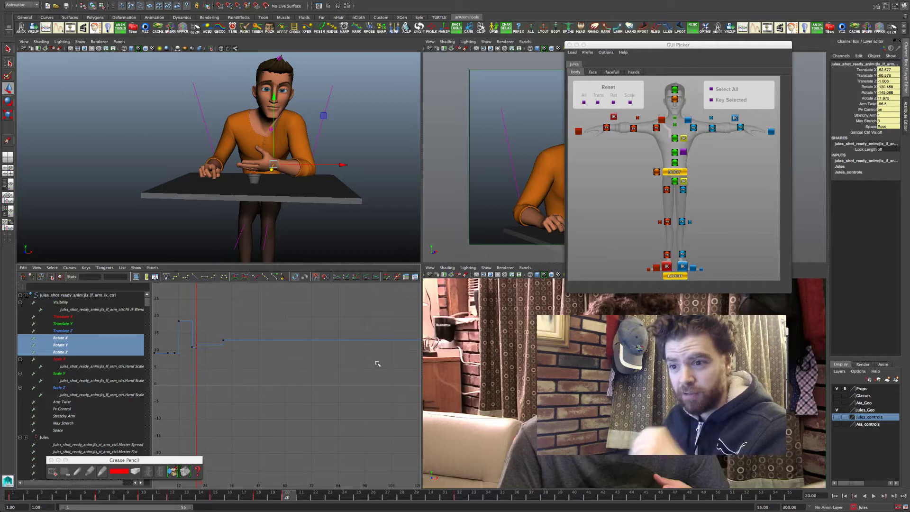
{"action": "key", "text": "f"}
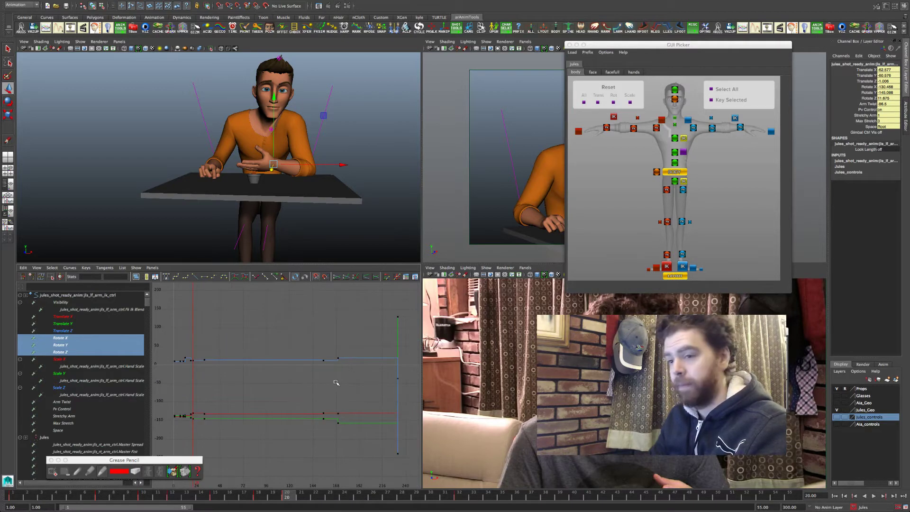
{"action": "key", "text": "space"}
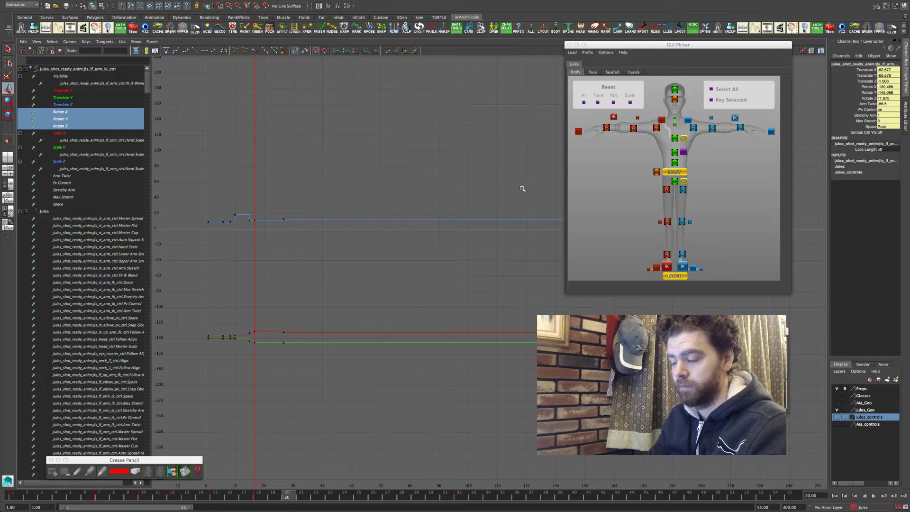
{"action": "middle_click_drag", "start_coordinate": [523, 190], "coordinate": [368, 238], "text": "alt"}
{"action": "right_click_drag", "start_coordinate": [559, 256], "coordinate": [538, 246], "text": "alt"}
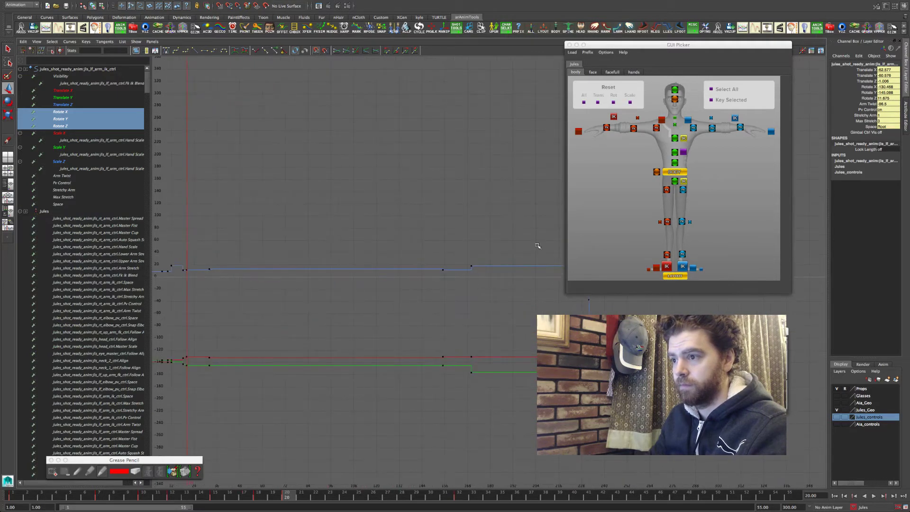
{"action": "middle_click_drag", "start_coordinate": [499, 267], "coordinate": [403, 265], "text": "alt"}
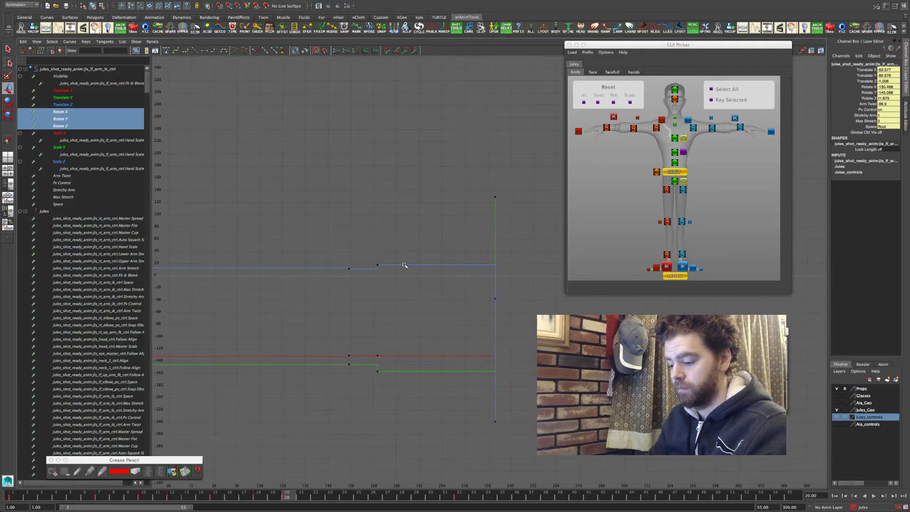
{"action": "key", "text": "period"}
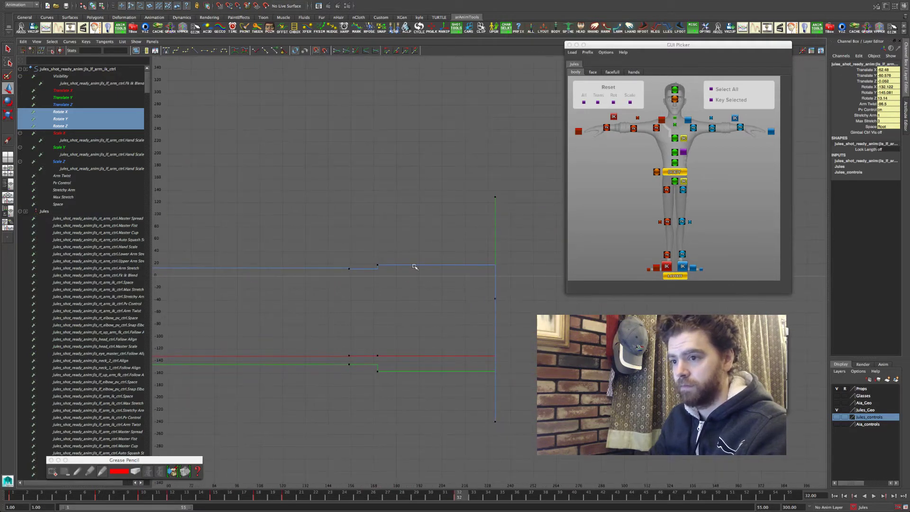
{"action": "middle_click_drag", "start_coordinate": [312, 327], "coordinate": [498, 331], "text": "alt"}
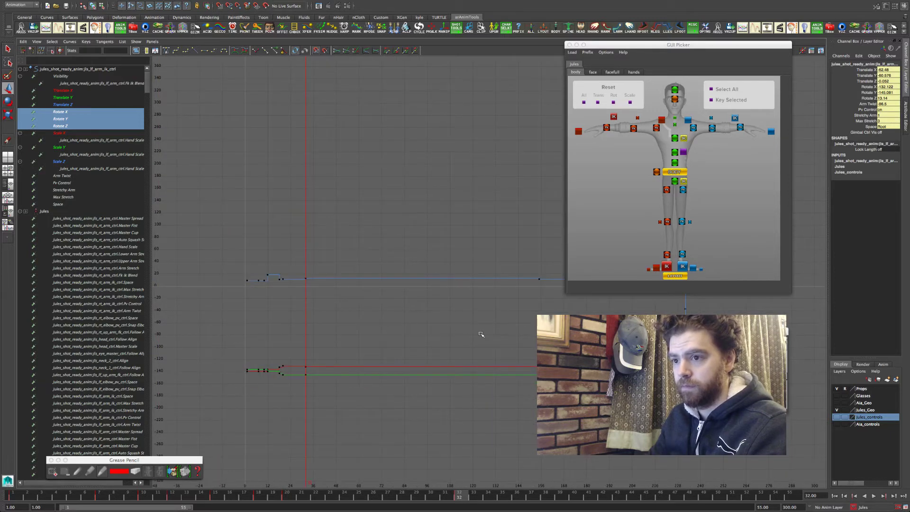
Step: Compare the left arm IK control's rotation keys at frames 20 and 32, framing the Rotate X and Rotate Y curves closely in the Graph Editor
{"action": "key", "text": "comma"}
{"action": "key", "text": "period"}
{"action": "key", "text": "comma"}
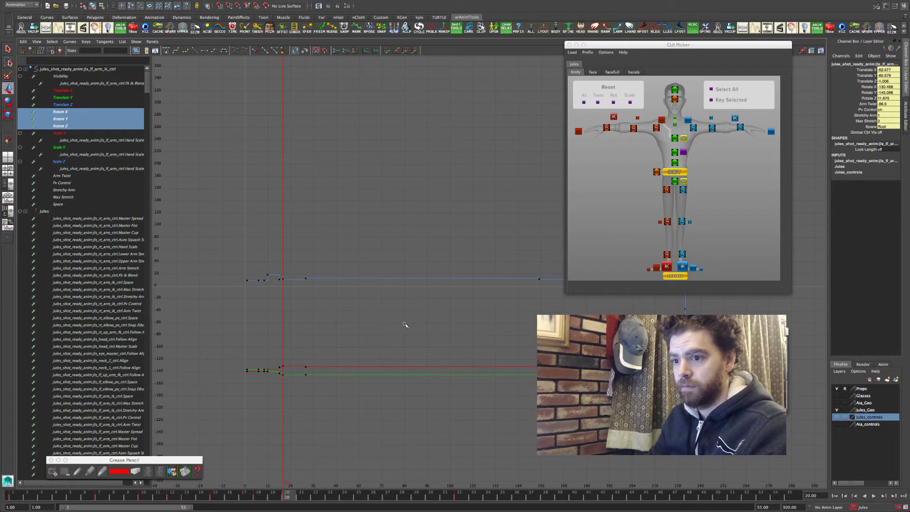
{"action": "key", "text": "period"}
{"action": "key", "text": "comma"}
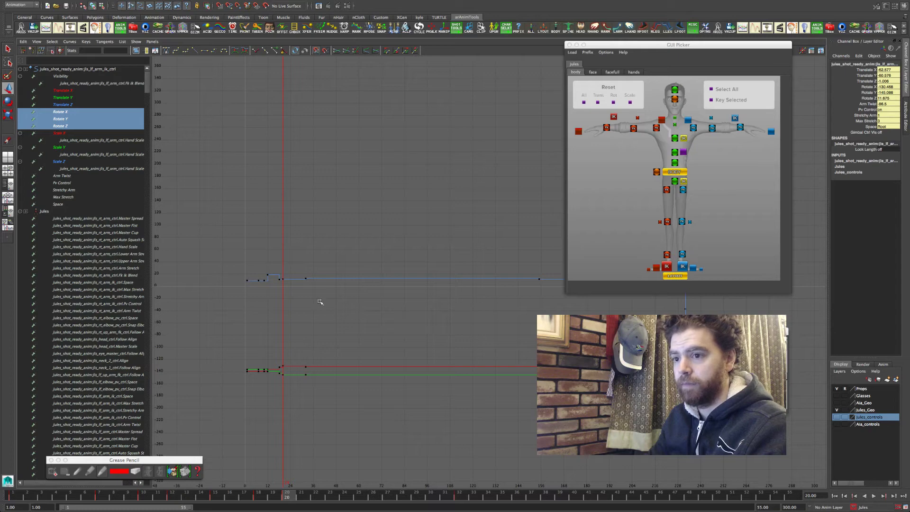
{"action": "left_click_drag", "start_coordinate": [264, 247], "coordinate": [355, 413]}
{"action": "key", "text": "f"}
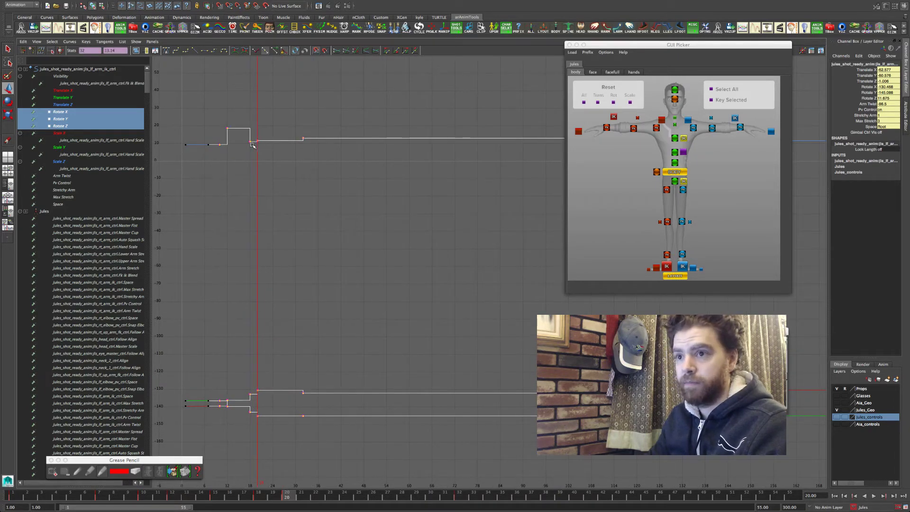
{"action": "left_click", "coordinate": [255, 392]}
{"action": "left_click_drag", "start_coordinate": [245, 367], "coordinate": [325, 437]}
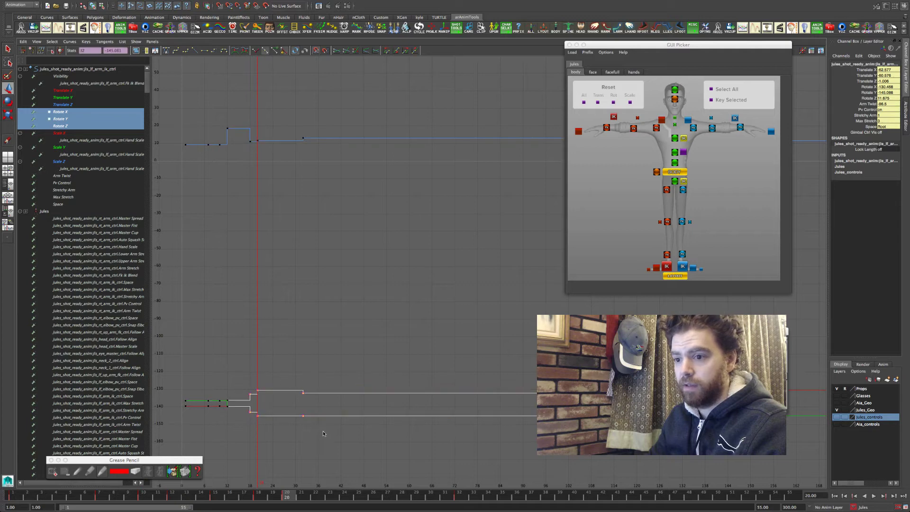
{"action": "key", "text": "f"}
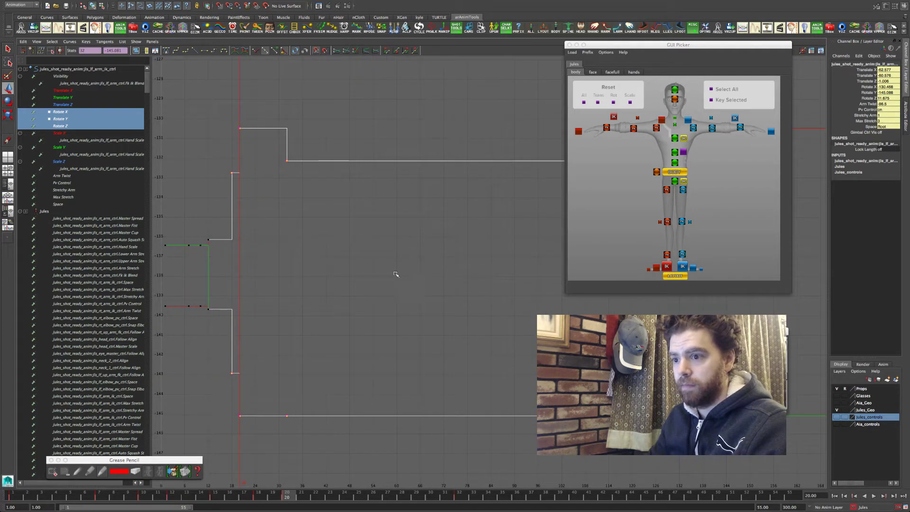
{"action": "middle_click_drag", "start_coordinate": [365, 278], "coordinate": [394, 291], "text": "alt"}
{"action": "left_click", "coordinate": [372, 290]}
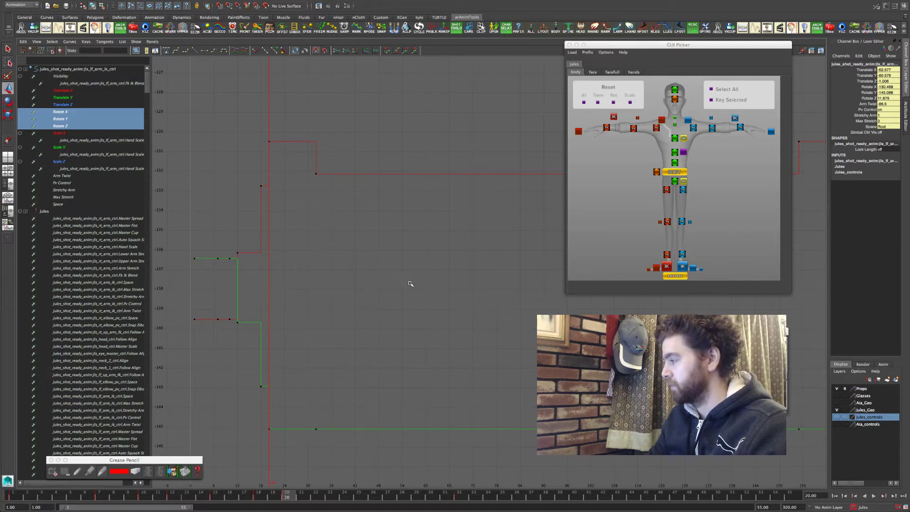
Step: Return to the enlarged shot camera view and compare the left hand's pose on keys 18, 20 and 32
{"action": "key", "text": "space"}
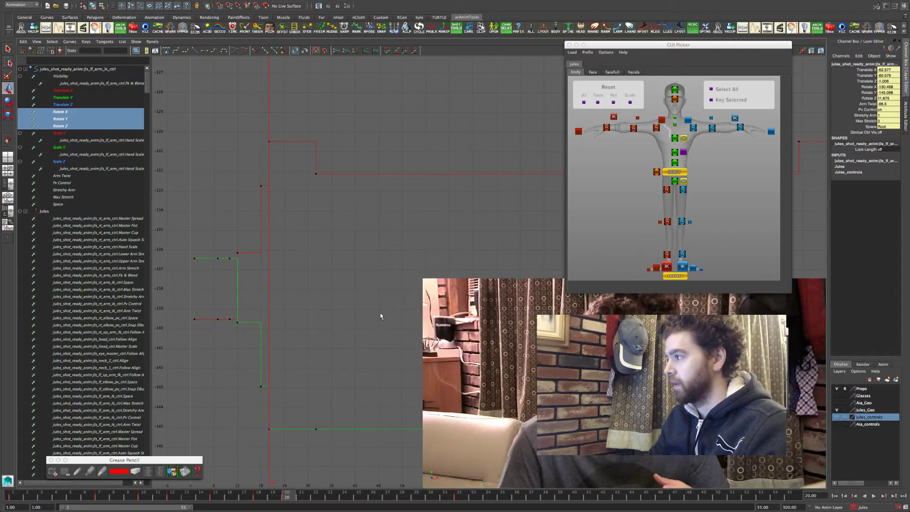
{"action": "key", "text": "space"}
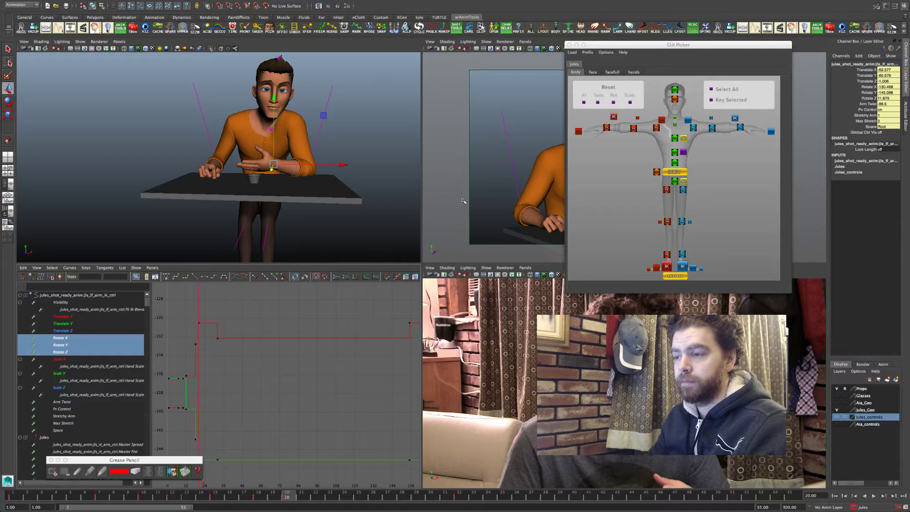
{"action": "key", "text": "space"}
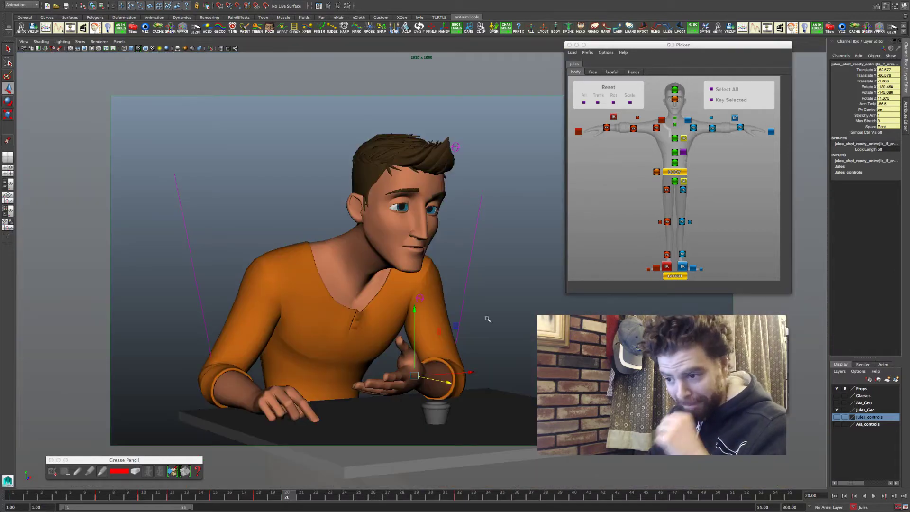
{"action": "key", "text": "."}
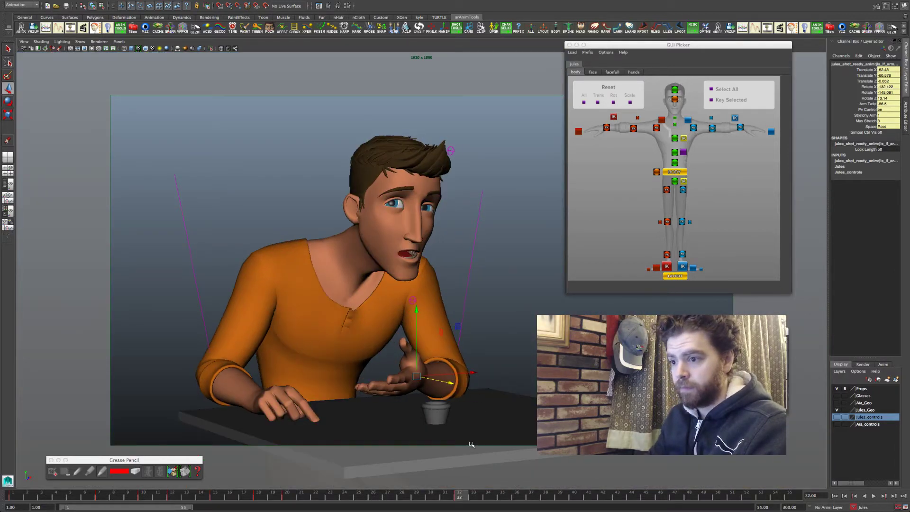
{"action": "key", "text": "comma"}
{"action": "key", "text": "comma"}
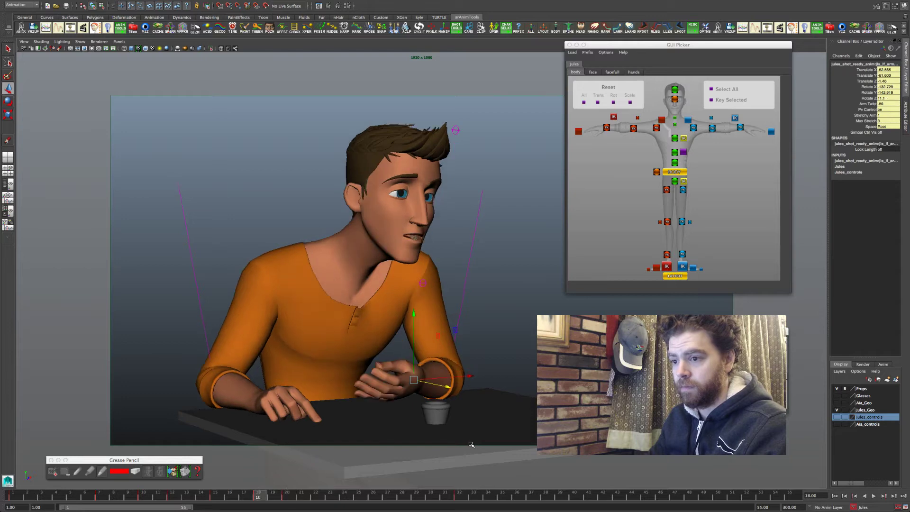
{"action": "key", "text": "period"}
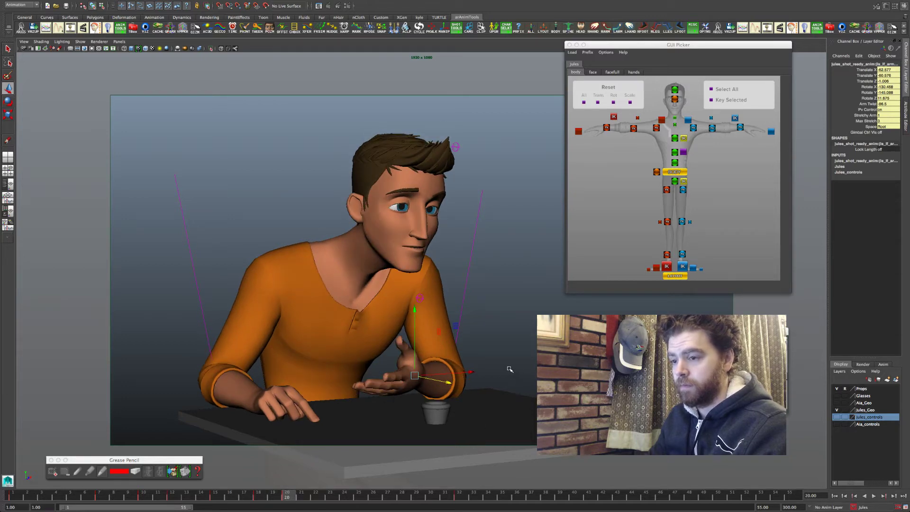
Step: At frame 32, rotate the left arm IK control to about X -134.7, Y -148.7, Z 16.6
{"action": "key", "text": "period"}
{"action": "key", "text": "e"}
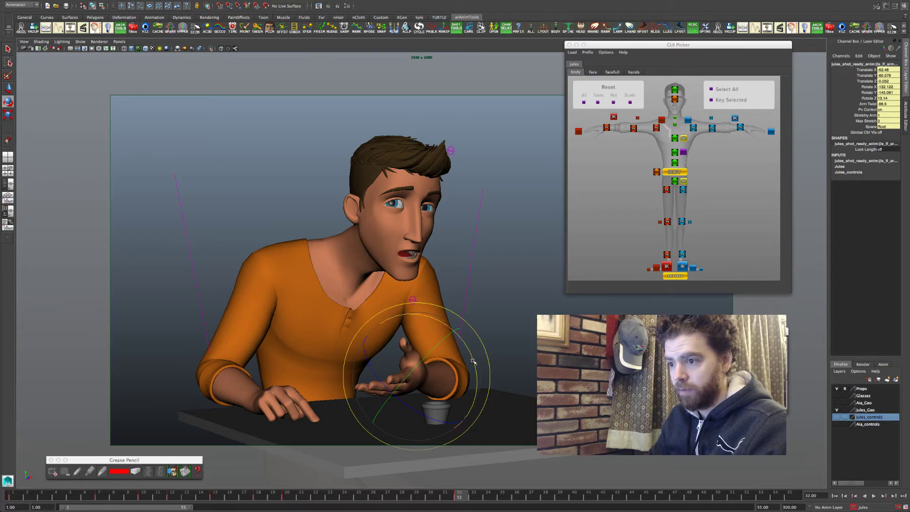
{"action": "left_click_drag", "start_coordinate": [474, 363], "coordinate": [464, 364]}
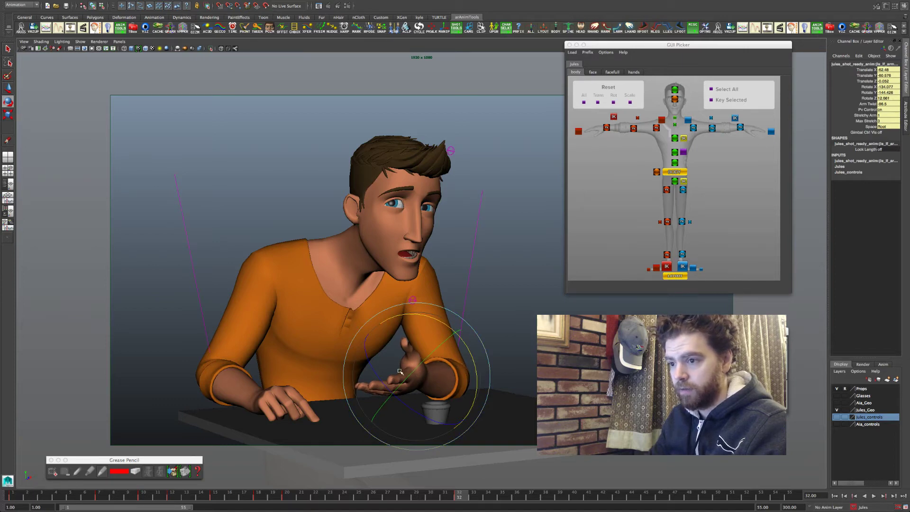
{"action": "left_click_drag", "start_coordinate": [400, 372], "coordinate": [399, 377]}
Step: At frame 20, rotate the left arm IK control to about X -129, Y -145.3, Z 11.3 and check the change against frame 32
{"action": "key", "text": "comma"}
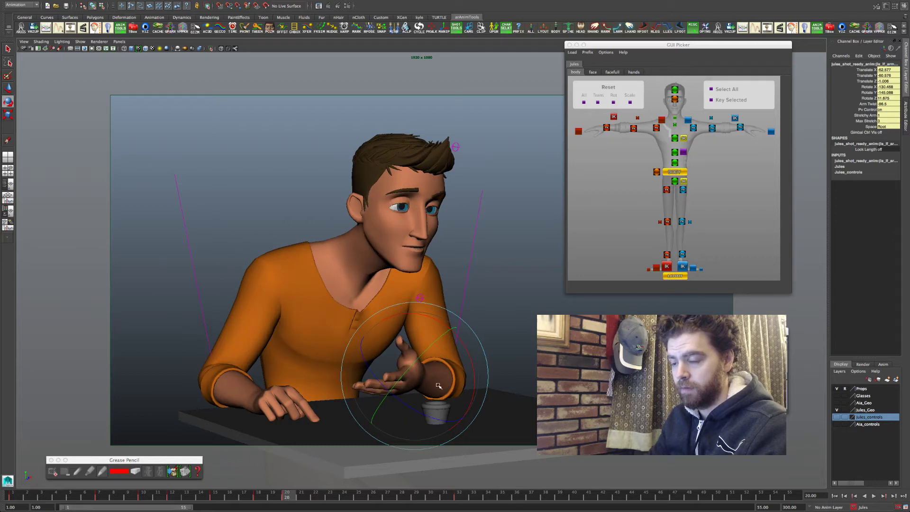
{"action": "left_click_drag", "start_coordinate": [438, 386], "coordinate": [472, 366]}
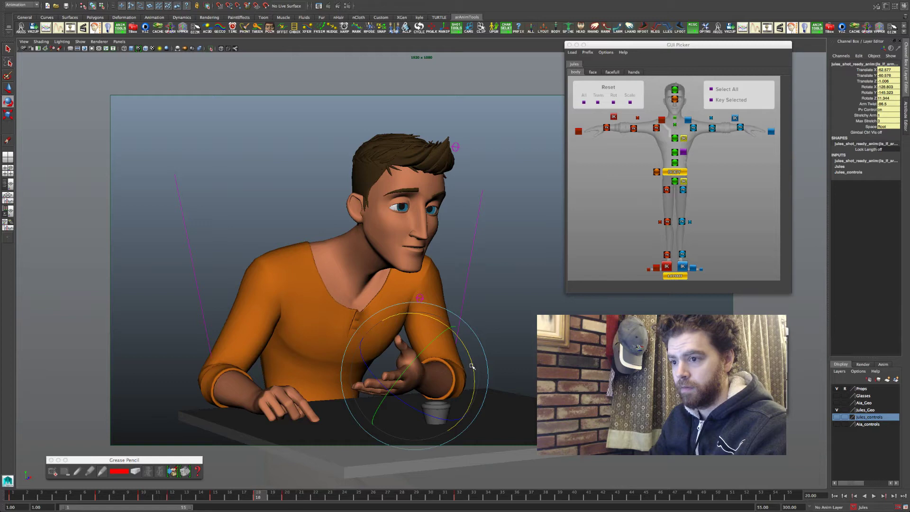
{"action": "key", "text": "."}
{"action": "key", "text": "."}
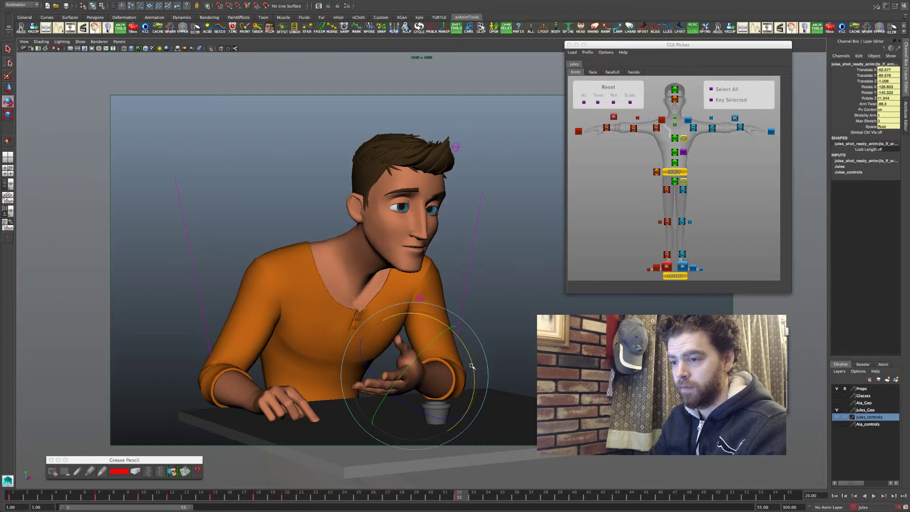
{"action": "key", "text": "."}
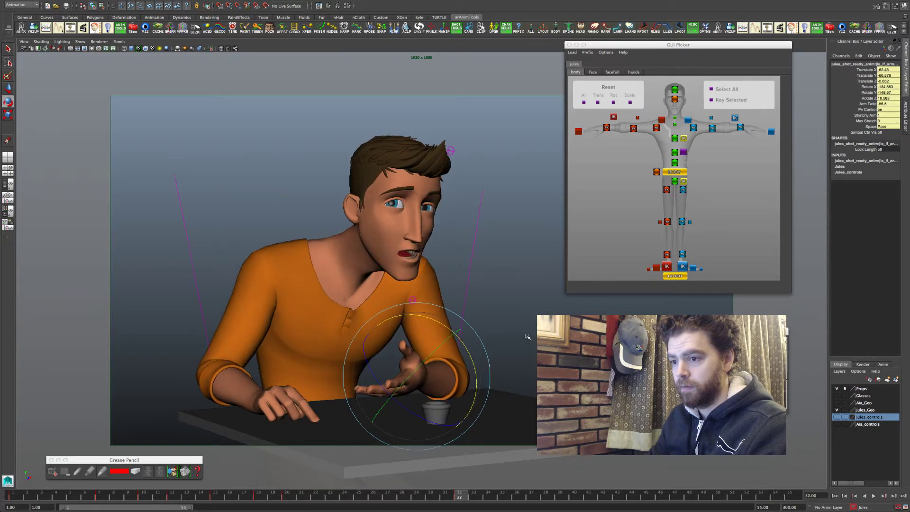
Step: Select the left index finger's tip control in the hand picker, compare frames 20 and 32, and rotate it to about Y 1 at frame 32
{"action": "left_click", "coordinate": [633, 71]}
{"action": "left_click", "coordinate": [588, 98]}
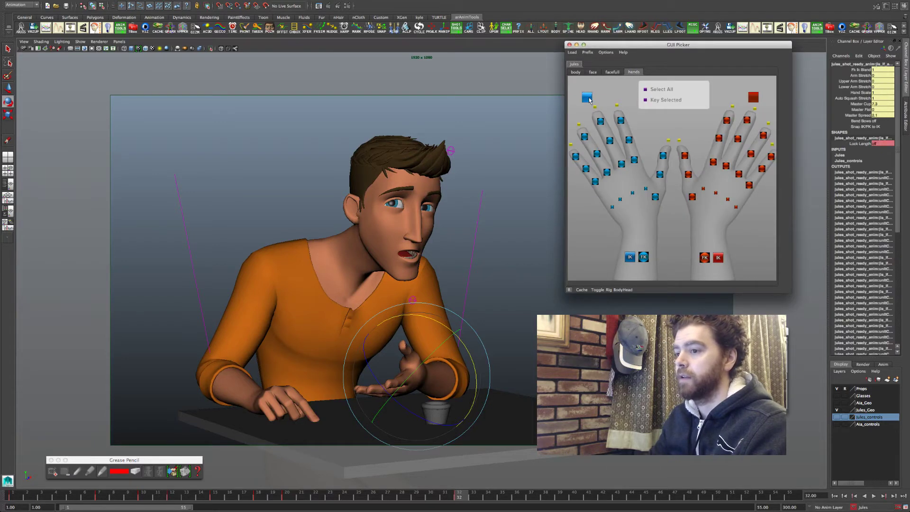
{"action": "left_click", "coordinate": [616, 106]}
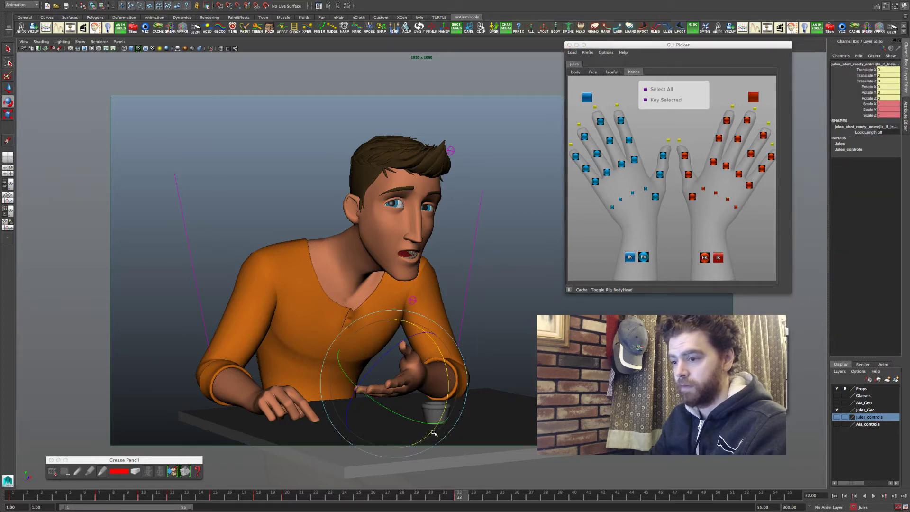
{"action": "key", "text": "comma"}
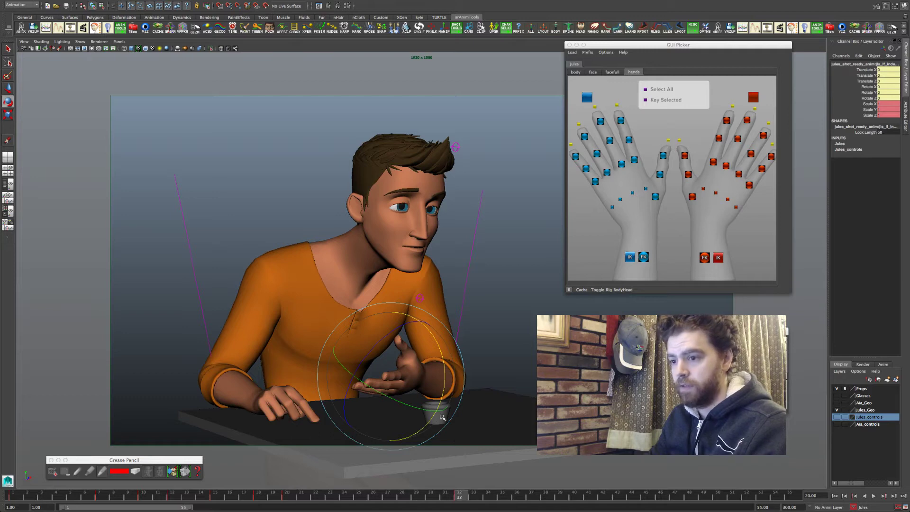
{"action": "key", "text": "period"}
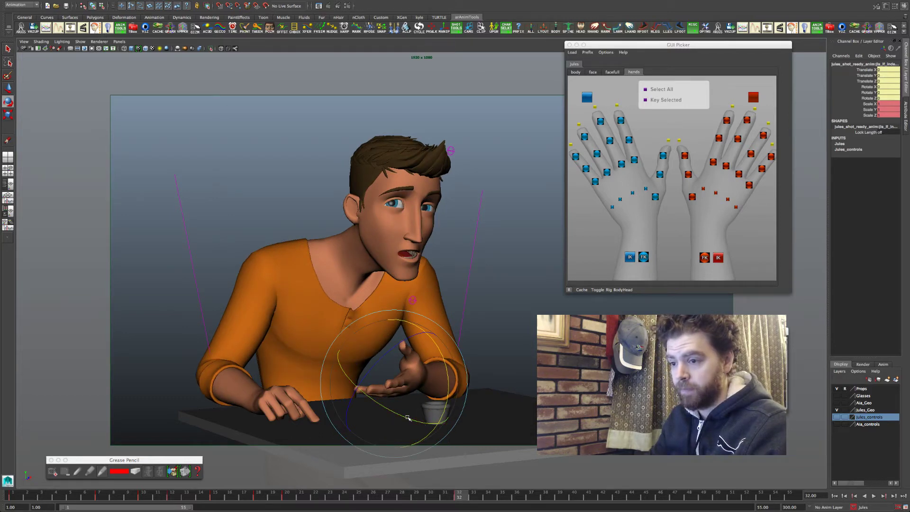
{"action": "left_click_drag", "start_coordinate": [417, 412], "coordinate": [401, 396]}
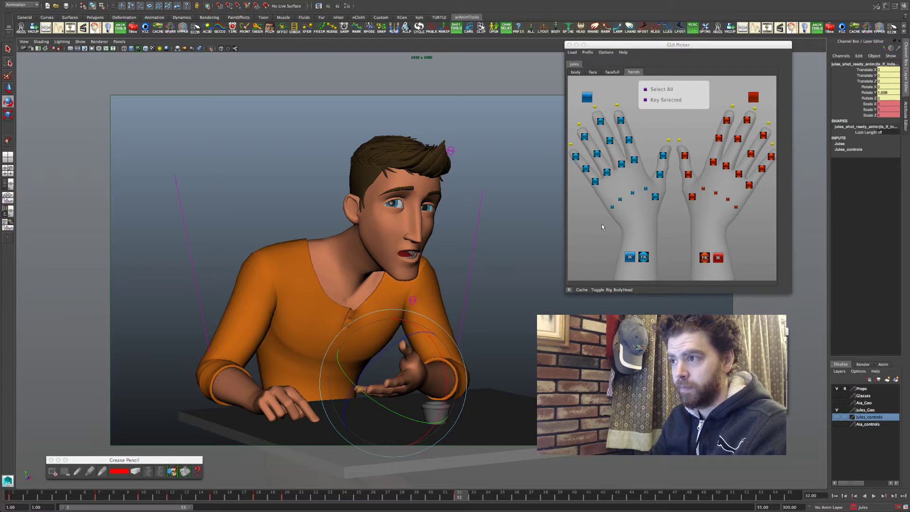
Step: Select the left middle finger's tip control and rotate it slightly around Y at frame 32
{"action": "left_click", "coordinate": [594, 107]}
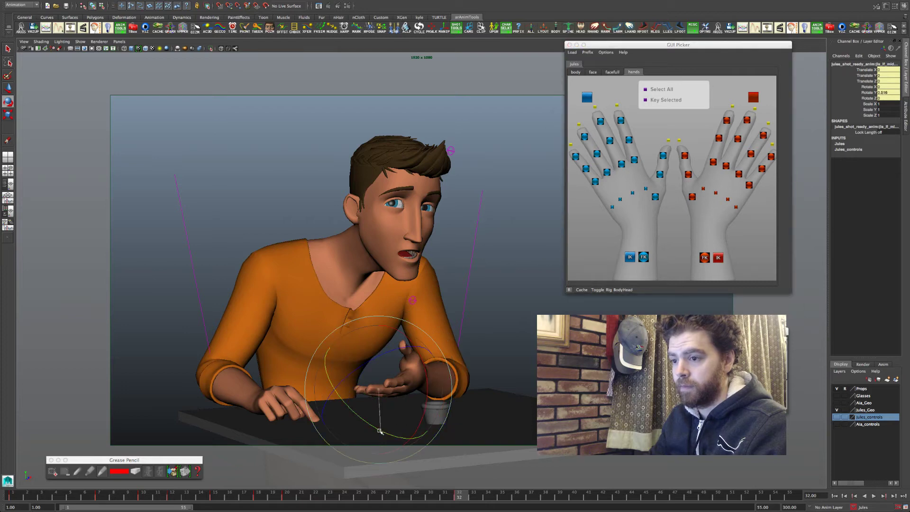
Step: Rotate the left middle finger control slightly to about 0.8 in Y at frame 32 and compare with the frame 20 pose
{"action": "left_click_drag", "start_coordinate": [380, 430], "coordinate": [379, 431]}
{"action": "key", "text": "comma"}
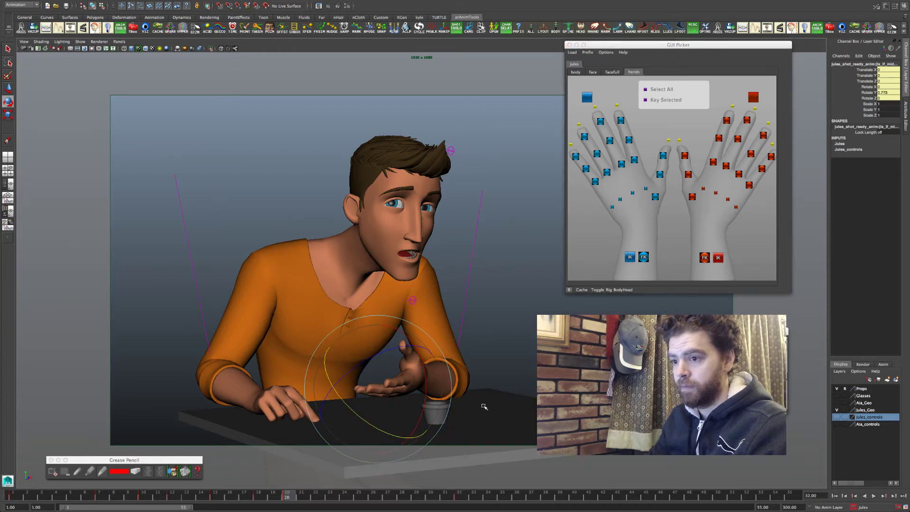
{"action": "key", "text": "period"}
{"action": "key", "text": "comma"}
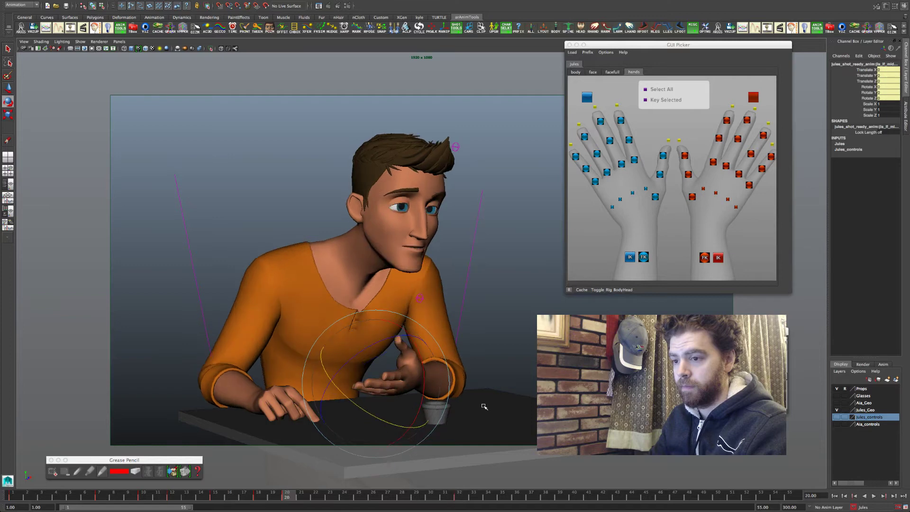
{"action": "key", "text": "period"}
{"action": "key", "text": "period"}
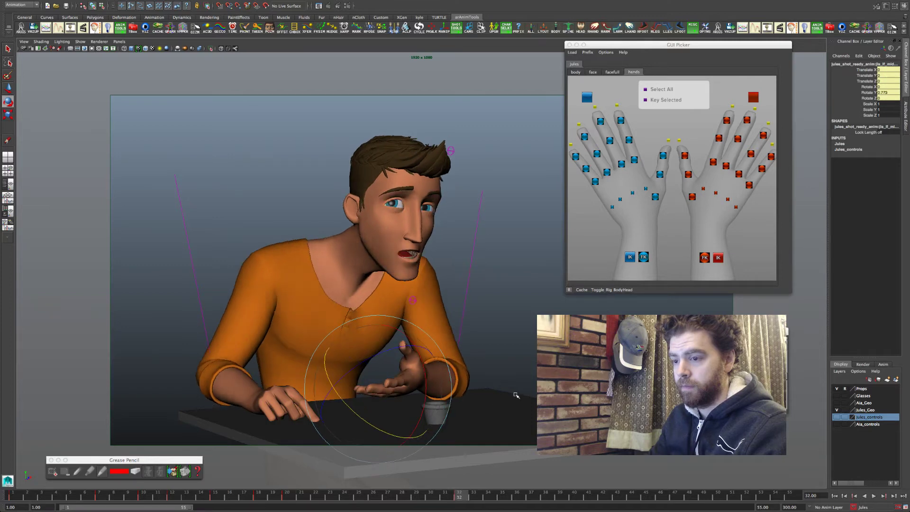
Step: Rotate the whole-finger controls of the left ring and pinky fingers slightly in Y at frame 32, offsetting them from the frame 20 pose
{"action": "left_click", "coordinate": [579, 125]}
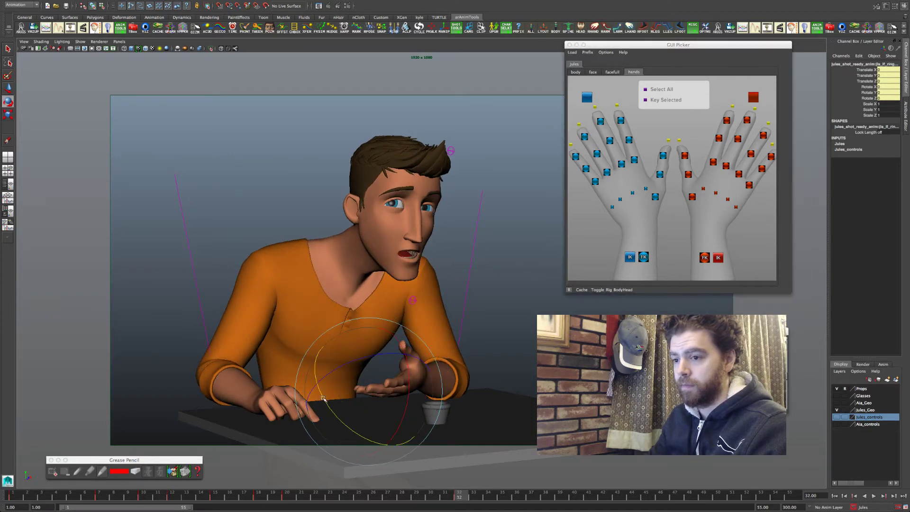
{"action": "left_click_drag", "start_coordinate": [323, 398], "coordinate": [321, 396]}
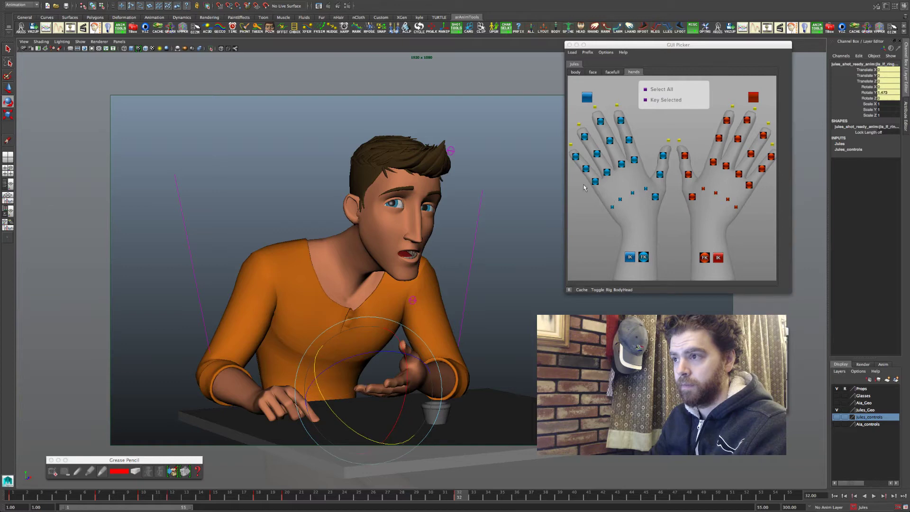
{"action": "left_click", "coordinate": [570, 145]}
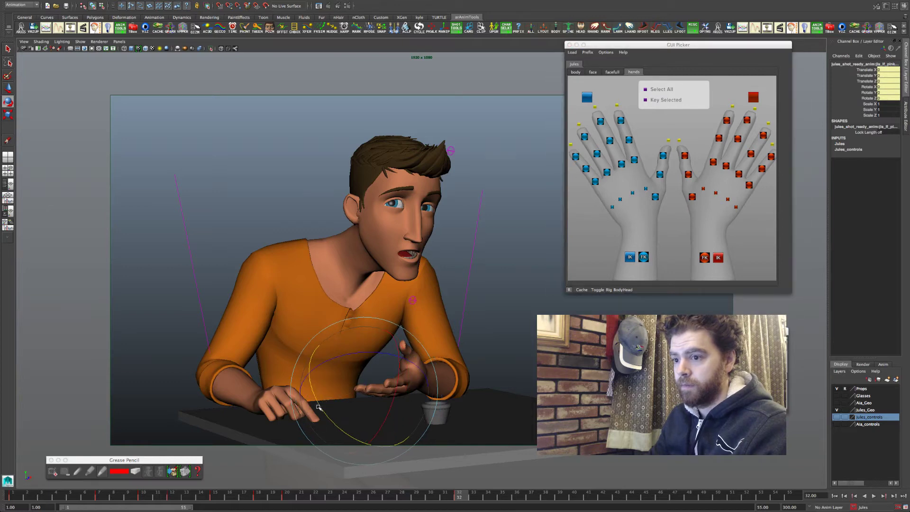
{"action": "left_click_drag", "start_coordinate": [319, 406], "coordinate": [319, 406]}
{"action": "key", "text": "period"}
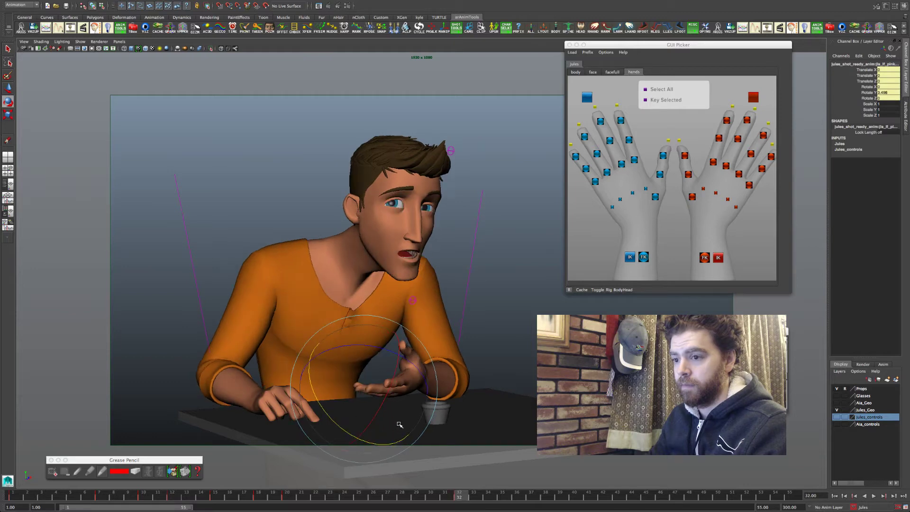
{"action": "key", "text": "comma"}
{"action": "key", "text": "period"}
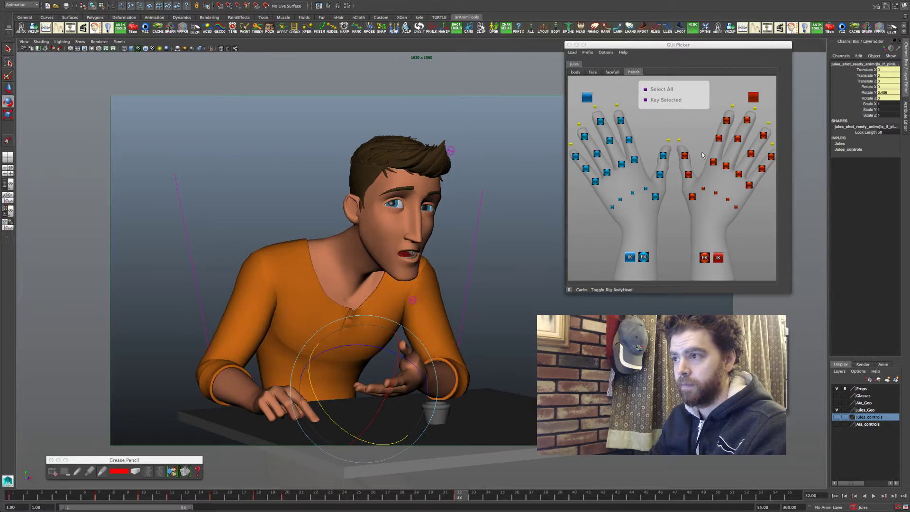
Step: Rotate the left thumb base control to about -1.3 in both Y and Z at frame 32, checking against frame 20
{"action": "left_click", "coordinate": [656, 197]}
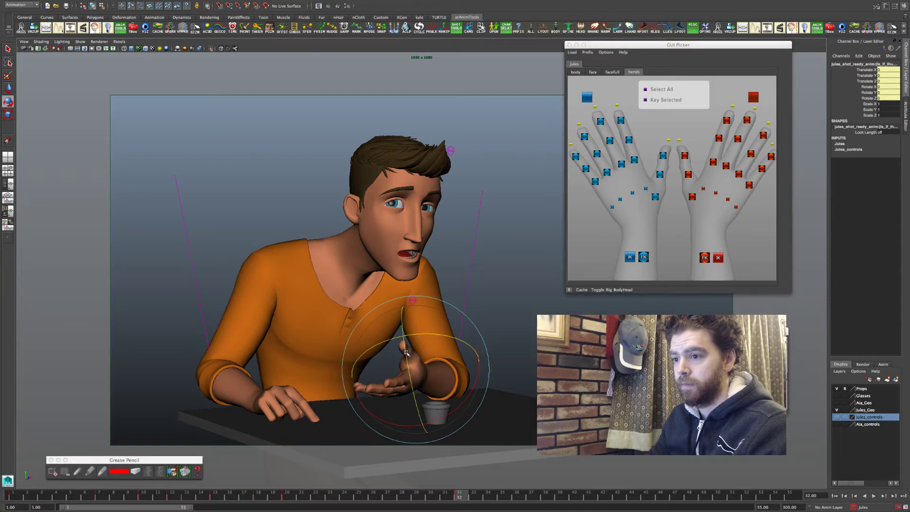
{"action": "left_click_drag", "start_coordinate": [407, 351], "coordinate": [406, 352]}
{"action": "key", "text": "comma"}
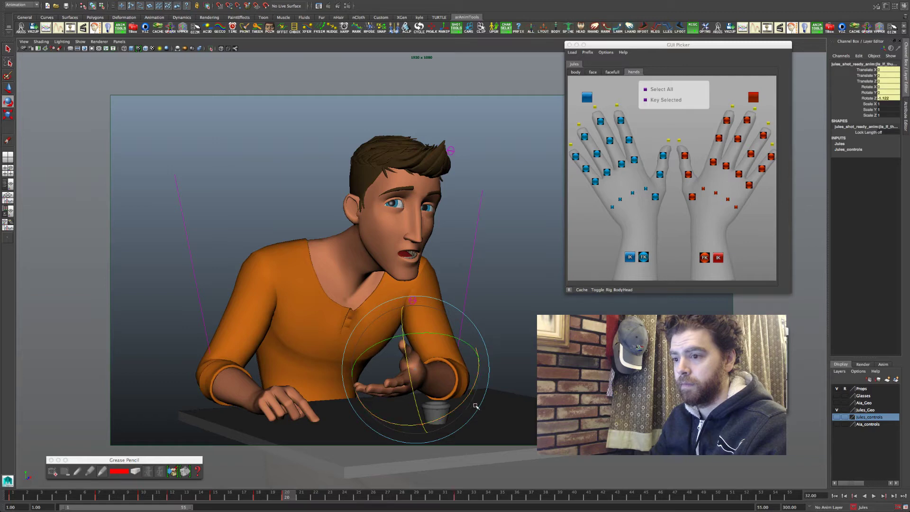
{"action": "key", "text": "period"}
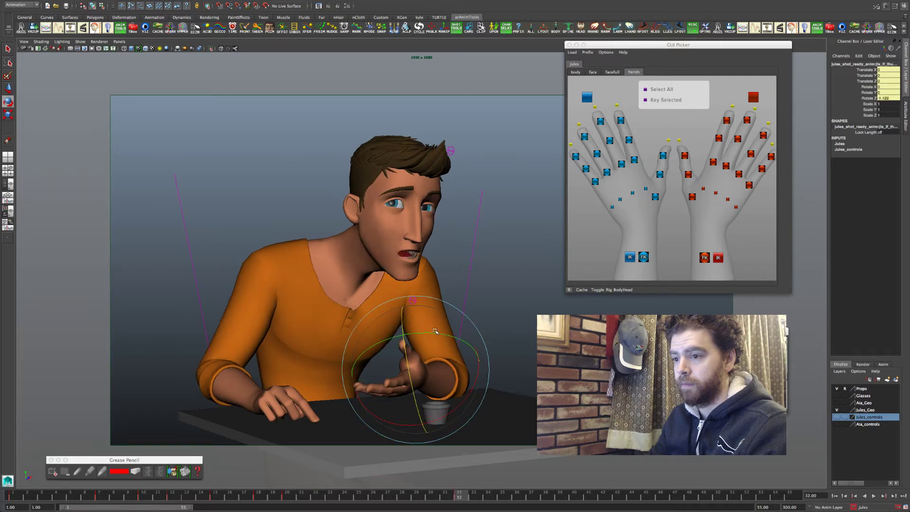
{"action": "left_click_drag", "start_coordinate": [435, 331], "coordinate": [437, 331]}
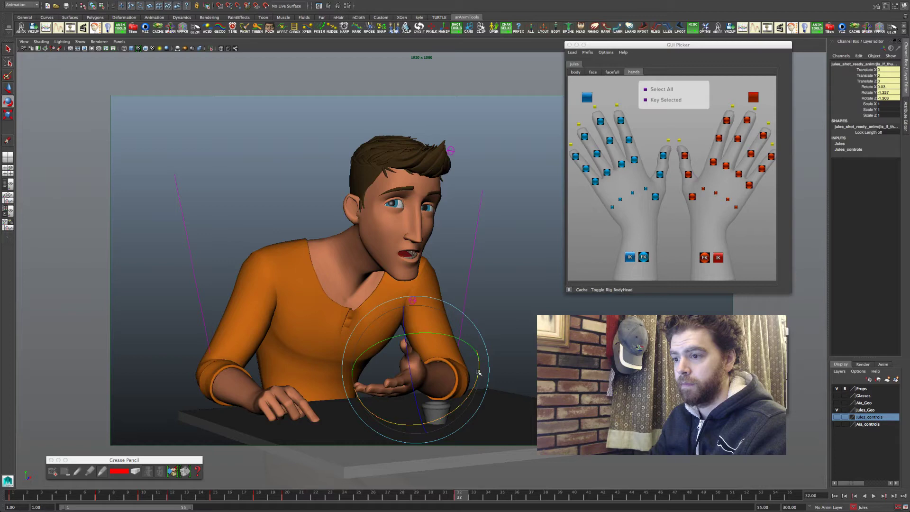
{"action": "key", "text": "comma"}
{"action": "key", "text": "period"}
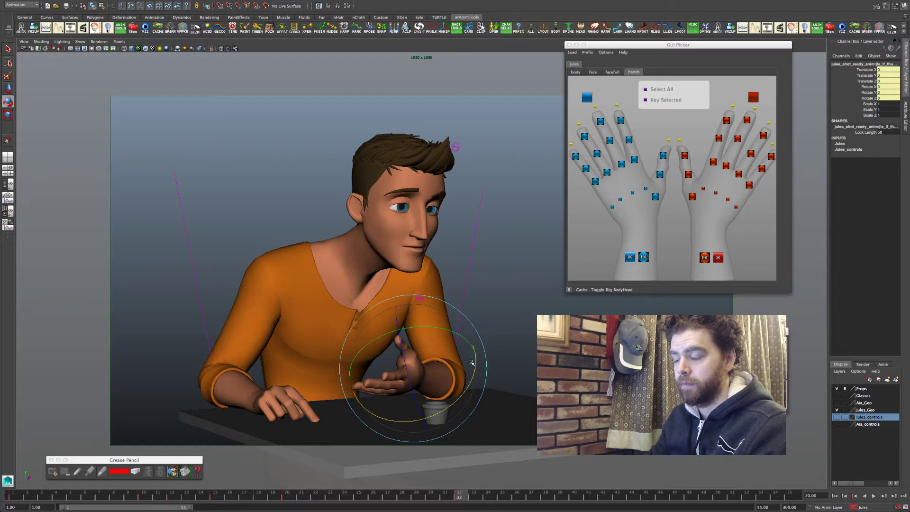
Step: Refine the left thumb base rotation at frame 32 to about X -2.3, Y -0.5, Z 2.3, comparing it with frame 20
{"action": "left_click_drag", "start_coordinate": [420, 365], "coordinate": [422, 366]}
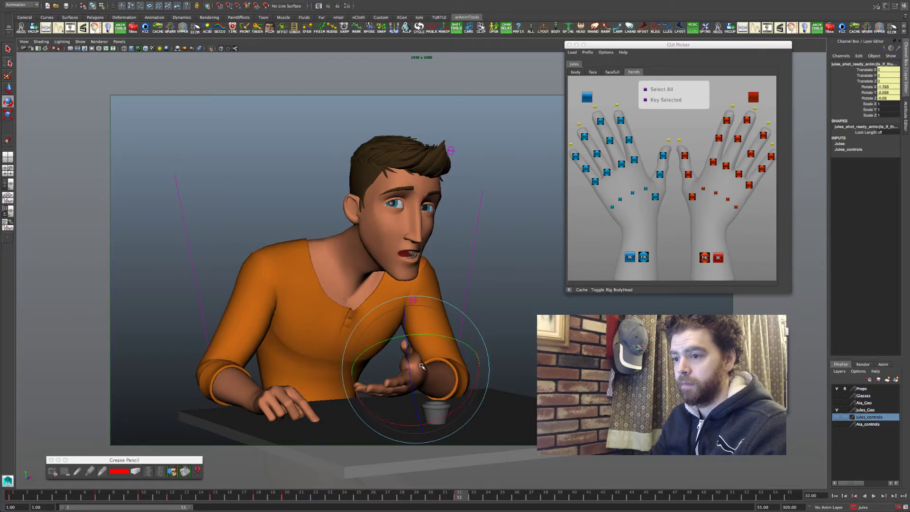
{"action": "left_click_drag", "start_coordinate": [413, 327], "coordinate": [416, 329]}
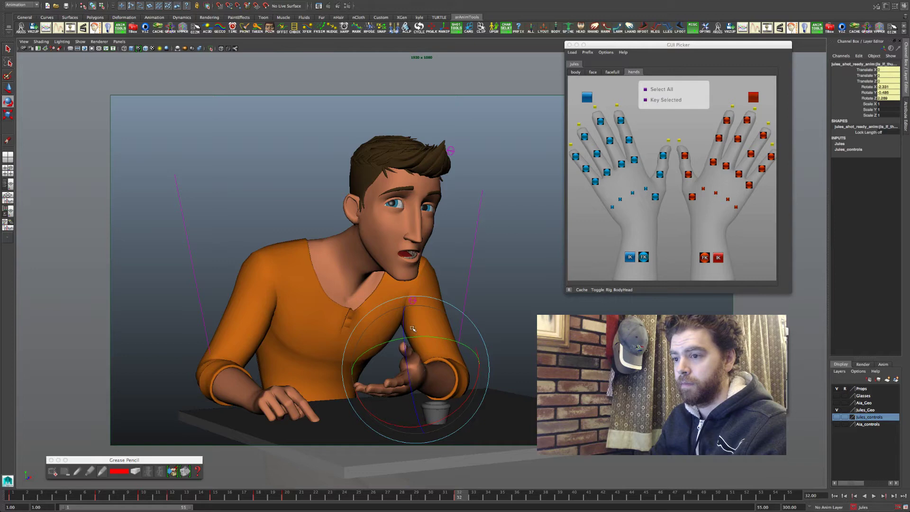
{"action": "key", "text": "comma"}
{"action": "key", "text": "period"}
{"action": "key", "text": "comma"}
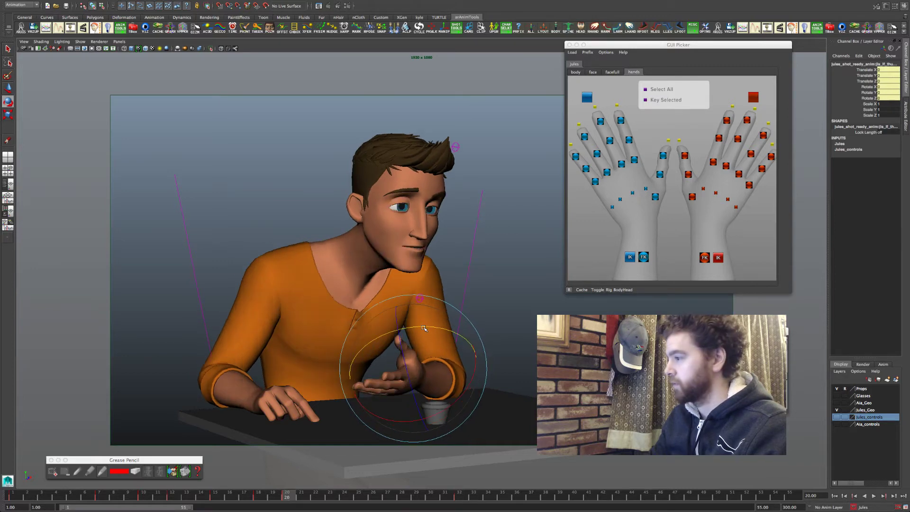
{"action": "key", "text": "period"}
{"action": "key", "text": "comma"}
{"action": "key", "text": "period"}
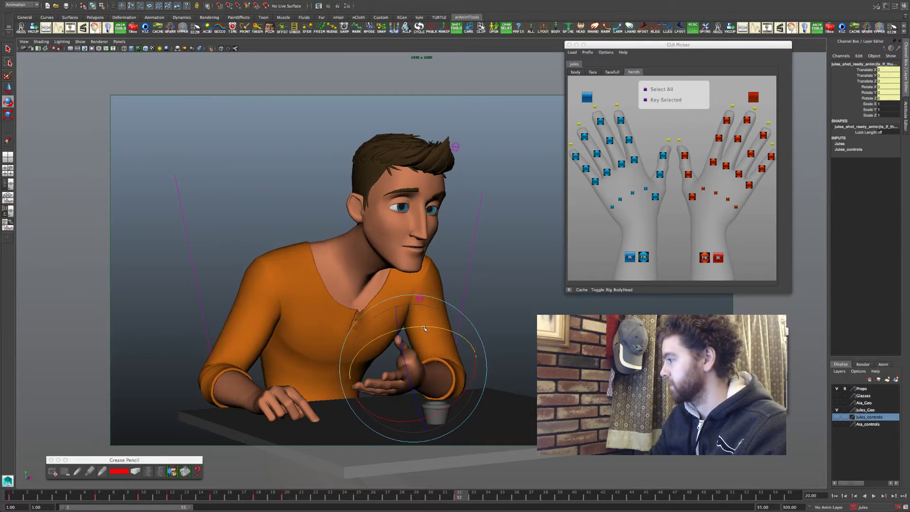
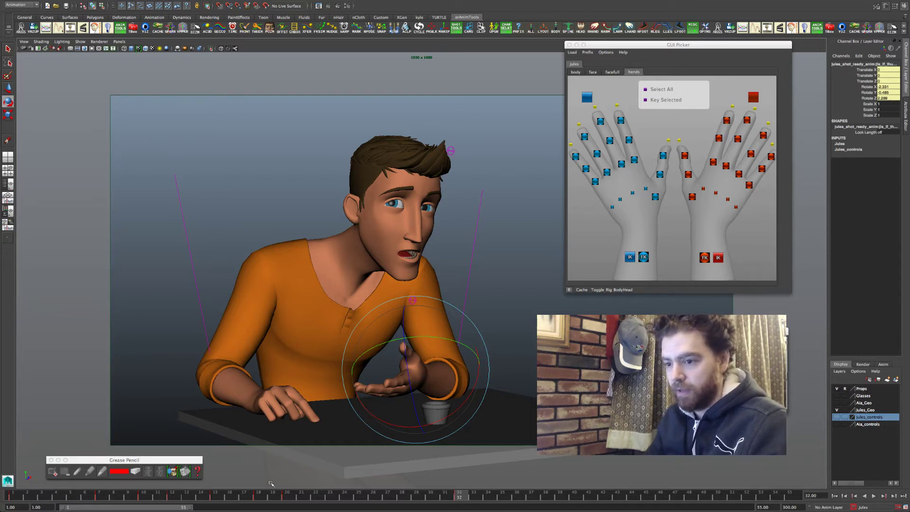
Step: Review the key poses with the manipulator hidden, going from frame 20 back to frame 1 and forward to frame 32
{"action": "left_click", "coordinate": [287, 497]}
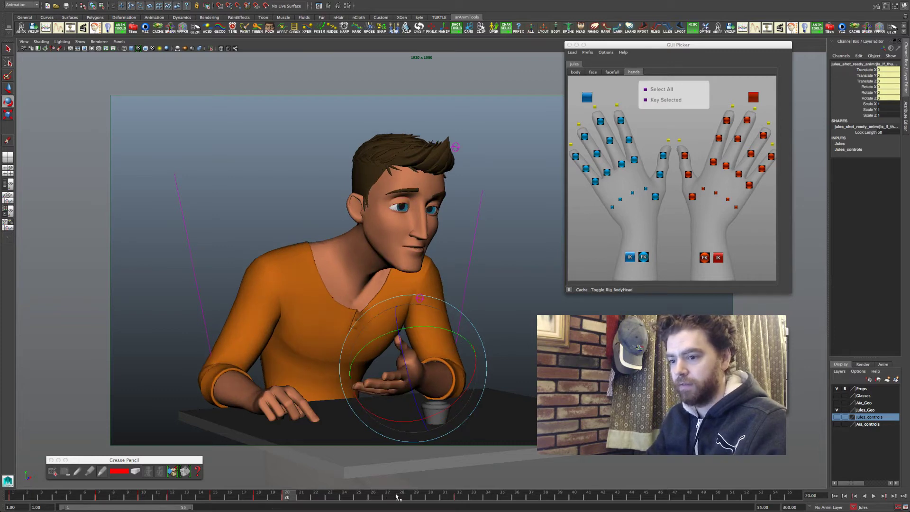
{"action": "key", "text": "q"}
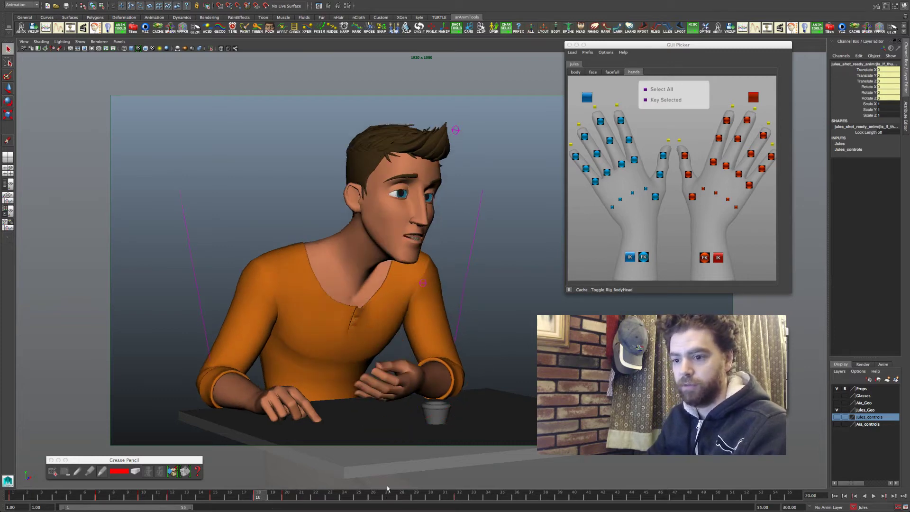
{"action": "key", "text": "comma"}
{"action": "key", "text": "comma"}
{"action": "key", "text": "comma"}
{"action": "key", "text": "comma"}
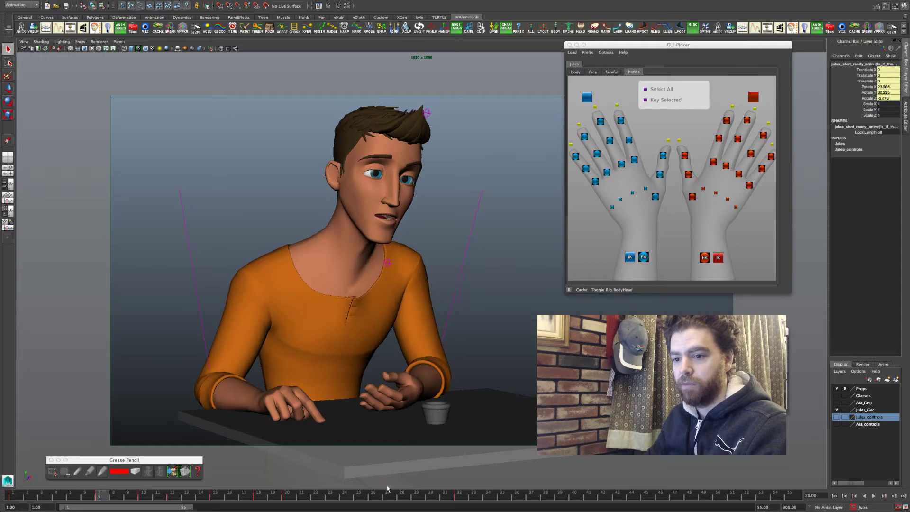
{"action": "key", "text": "comma"}
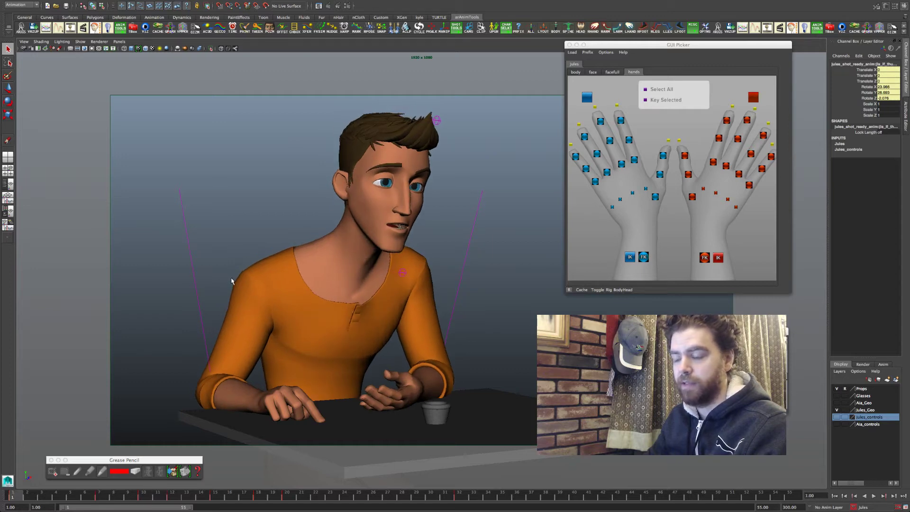
{"action": "key", "text": "period"}
{"action": "key", "text": "period"}
{"action": "key", "text": "period"}
{"action": "key", "text": "period"}
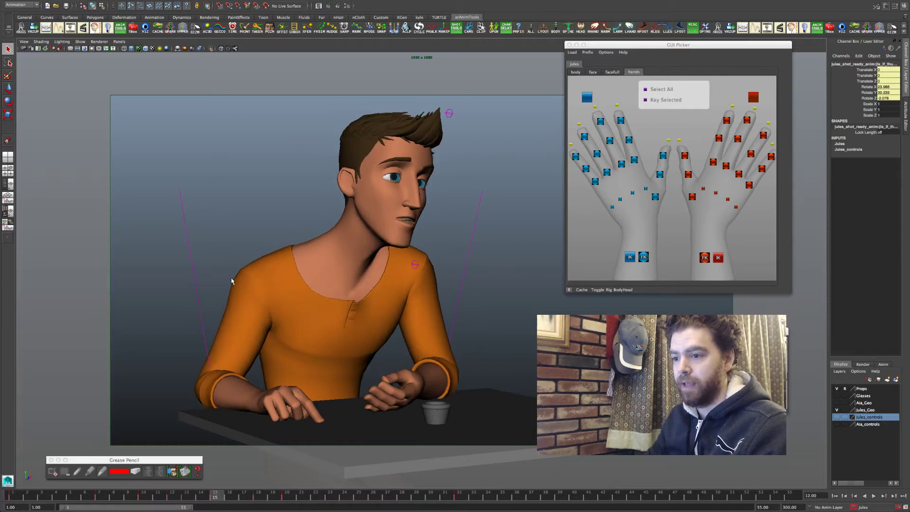
{"action": "key", "text": "period"}
{"action": "key", "text": "period"}
{"action": "key", "text": "period"}
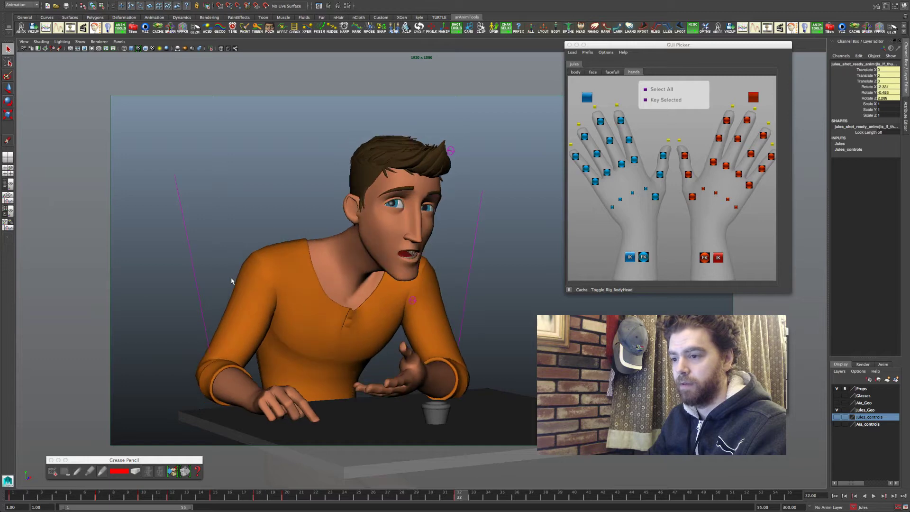
Step: Flip repeatedly between the key poses at frames 20 and 32 to examine how the left hand and fingers change
{"action": "key", "text": "comma"}
{"action": "key", "text": "period"}
{"action": "key", "text": "comma"}
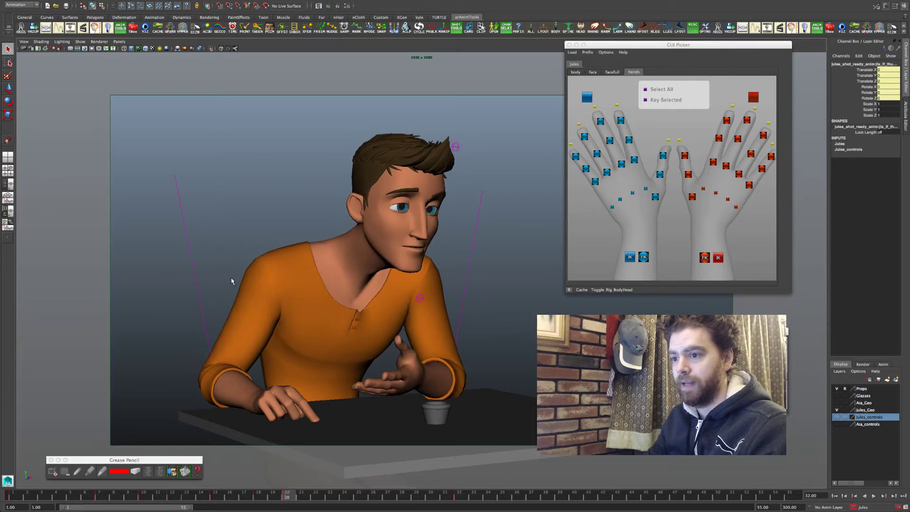
{"action": "key", "text": "period"}
{"action": "key", "text": "comma"}
{"action": "key", "text": "period"}
{"action": "key", "text": "comma"}
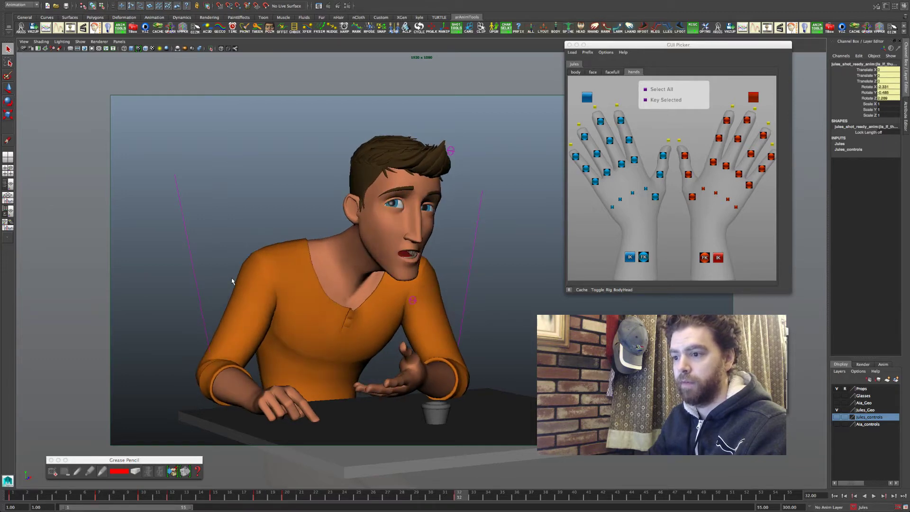
{"action": "key", "text": "period"}
{"action": "key", "text": "comma"}
{"action": "key", "text": "period"}
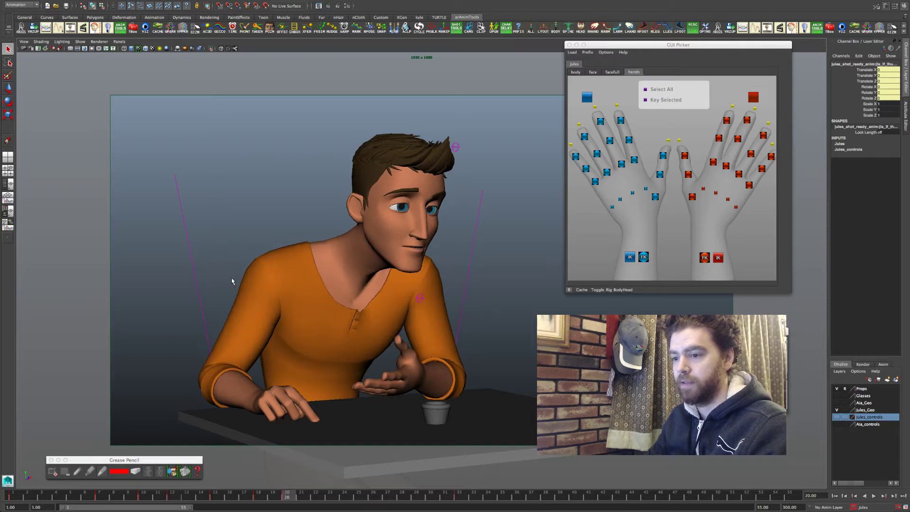
{"action": "key", "text": "period"}
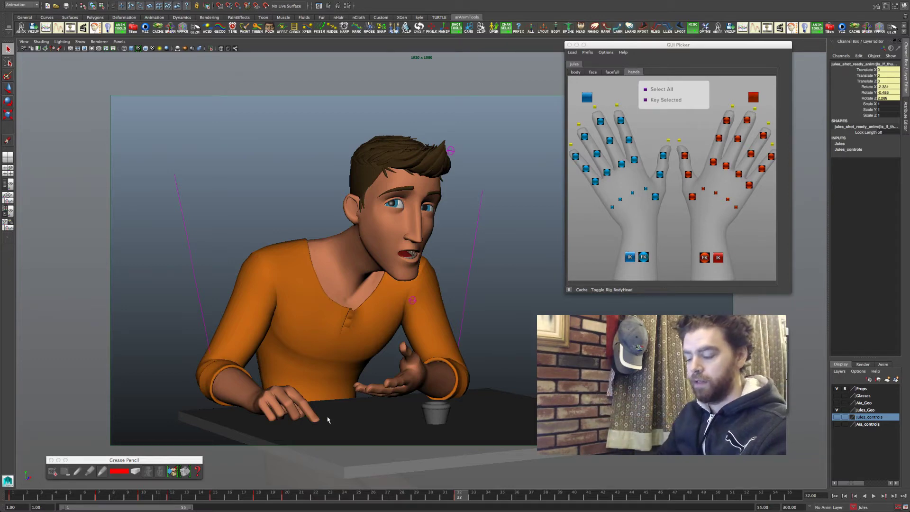
{"action": "key", "text": "comma"}
{"action": "key", "text": "period"}
{"action": "key", "text": "comma"}
{"action": "key", "text": "period"}
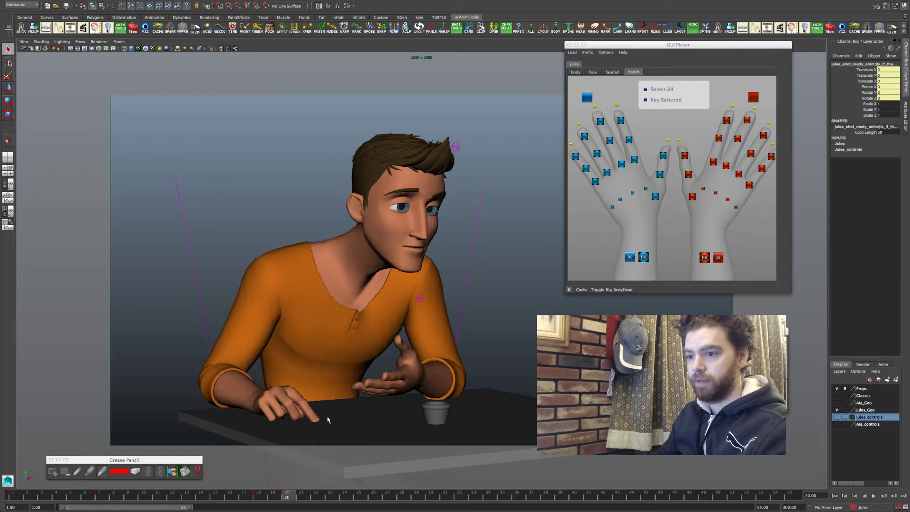
{"action": "key", "text": "period"}
{"action": "key", "text": "comma"}
{"action": "key", "text": "period"}
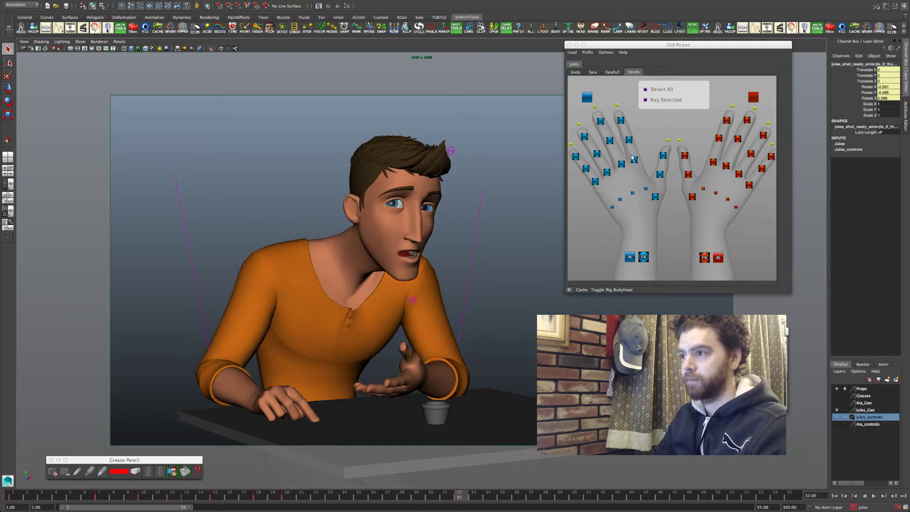
Step: Rotate the left index finger's palm control to about Y 1.5 and Z -0.9 at frame 32, checking against frame 20
{"action": "left_click", "coordinate": [645, 188]}
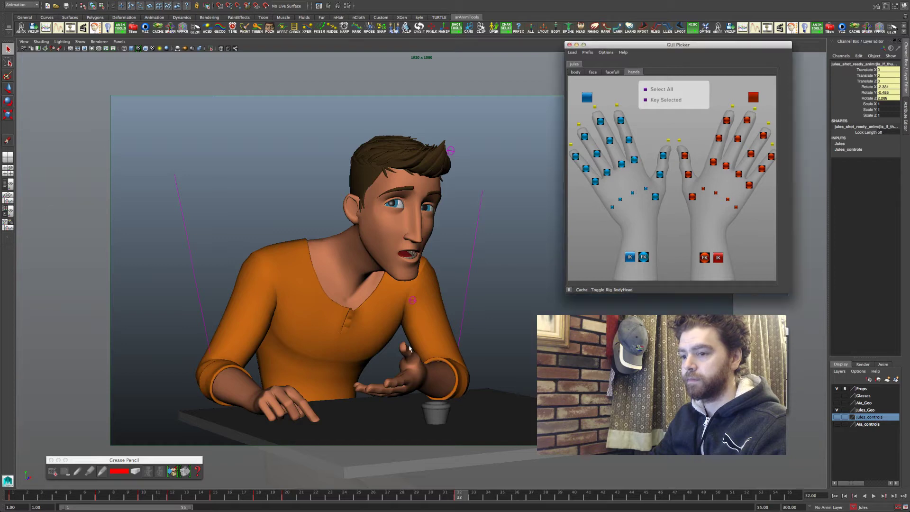
{"action": "key", "text": "e"}
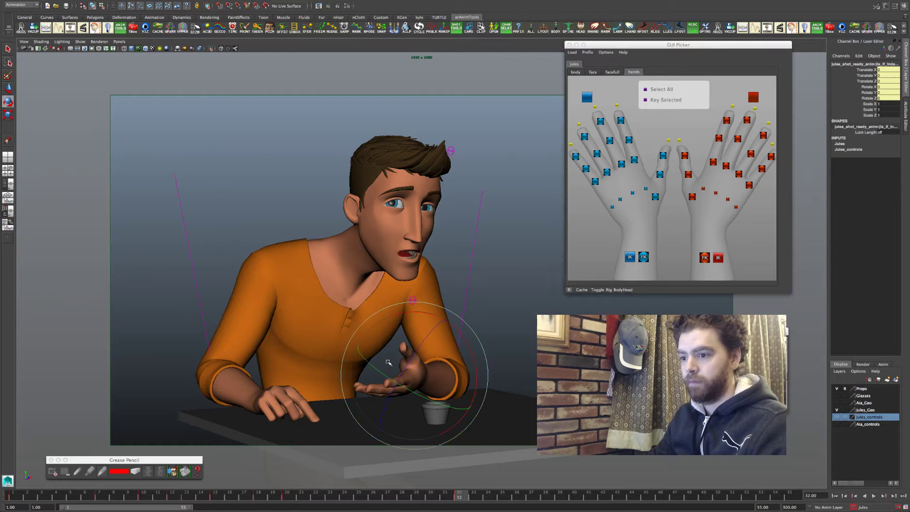
{"action": "left_click_drag", "start_coordinate": [389, 362], "coordinate": [388, 362]}
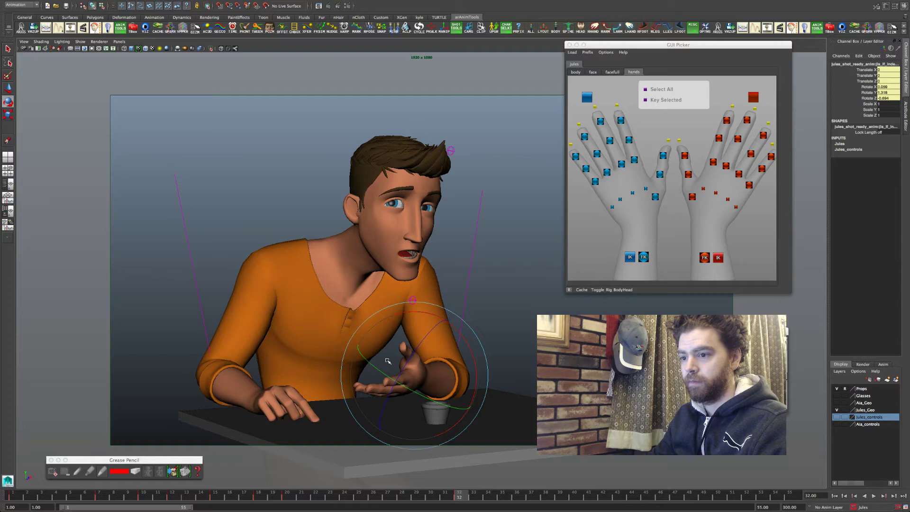
{"action": "key", "text": "comma"}
{"action": "key", "text": "period"}
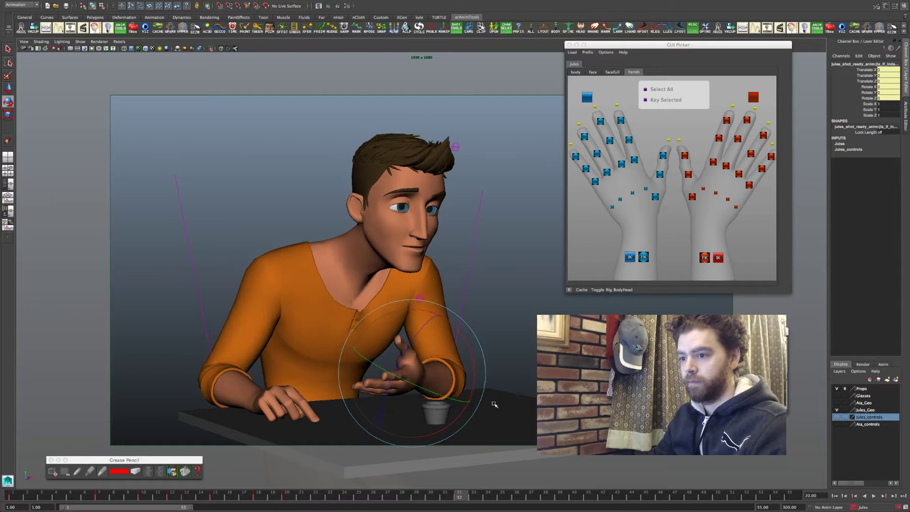
{"action": "key", "text": "comma"}
{"action": "left_click", "coordinate": [482, 401]}
{"action": "key", "text": "period"}
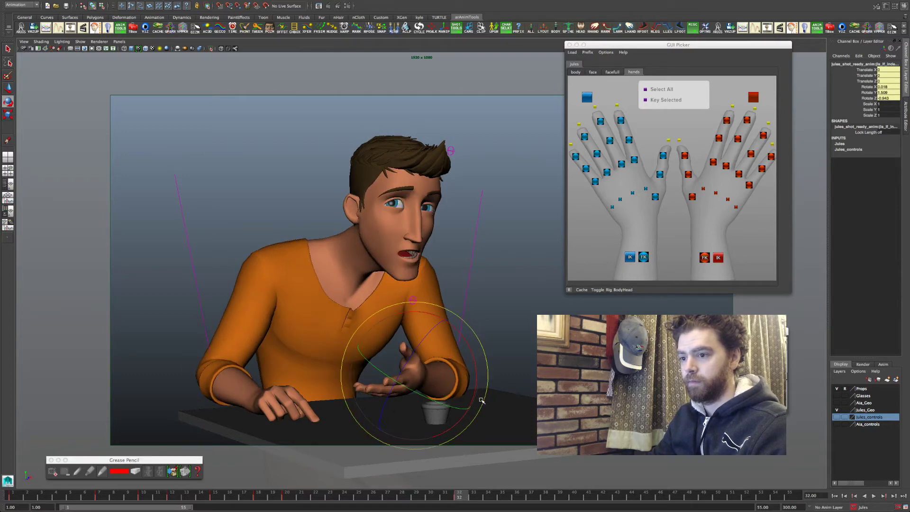
Step: Compare the left hand's poses at frames 20 and 32 by flipping between the keys, with the rotate manipulator hidden
{"action": "key", "text": "comma"}
{"action": "key", "text": "period"}
{"action": "key", "text": "comma"}
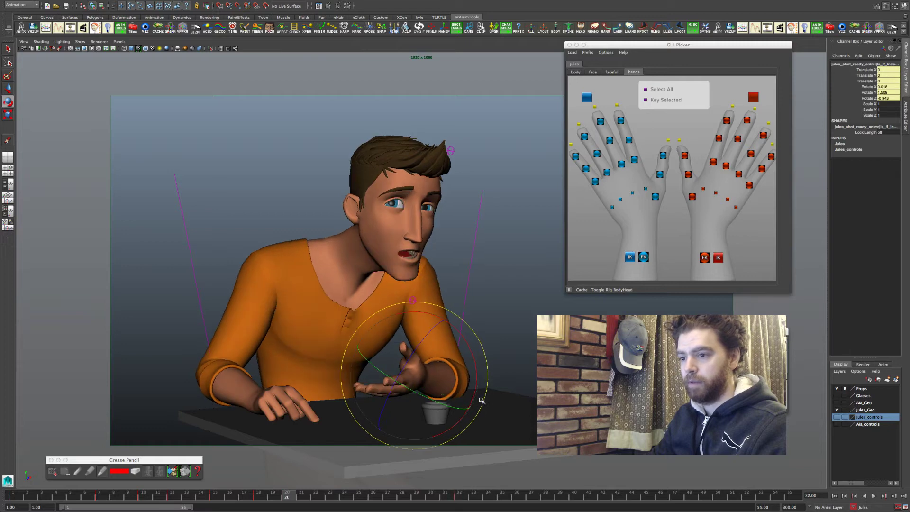
{"action": "key", "text": "period"}
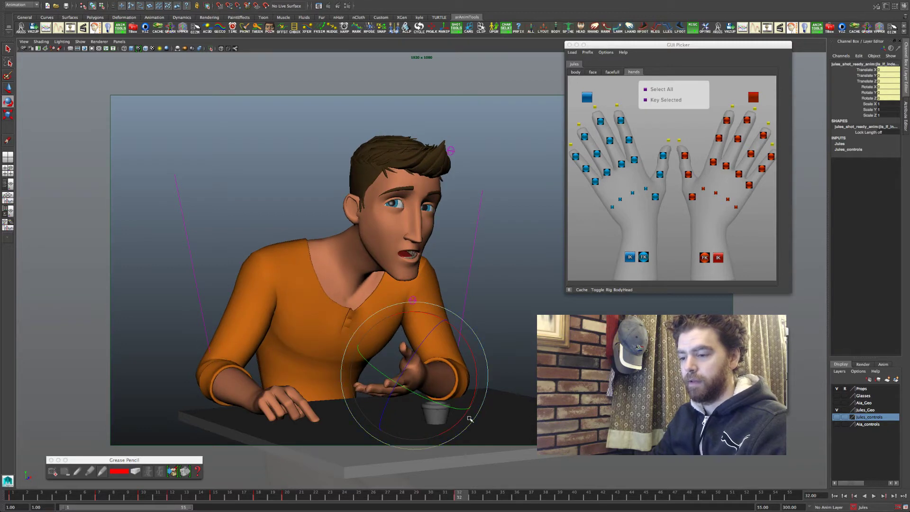
{"action": "key", "text": "q"}
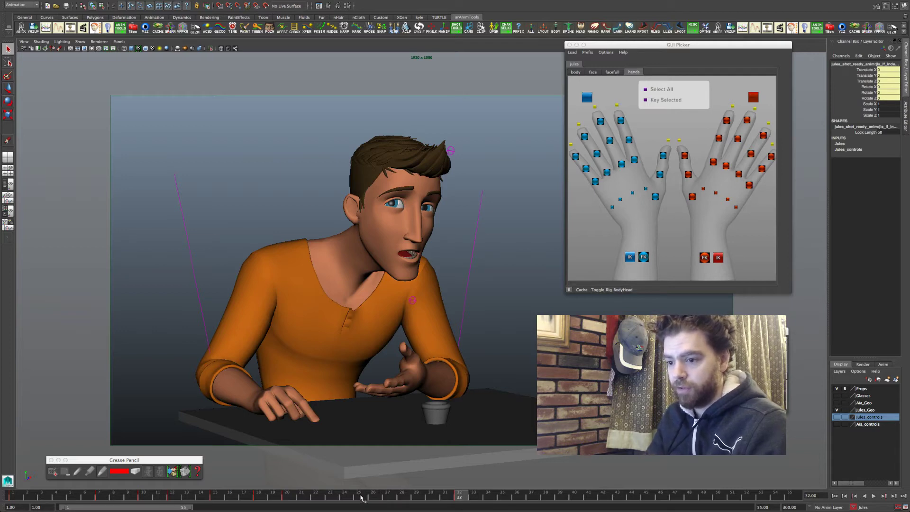
{"action": "left_click", "coordinate": [287, 497]}
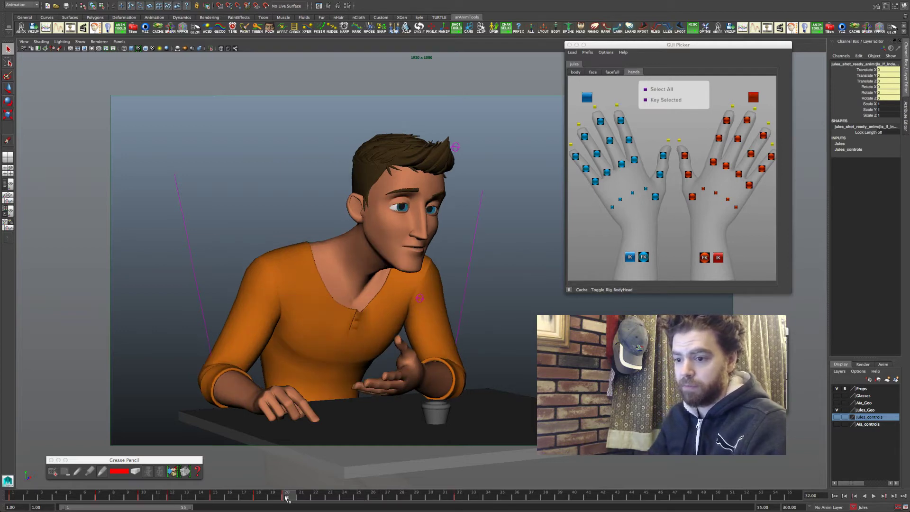
{"action": "left_click", "coordinate": [460, 496]}
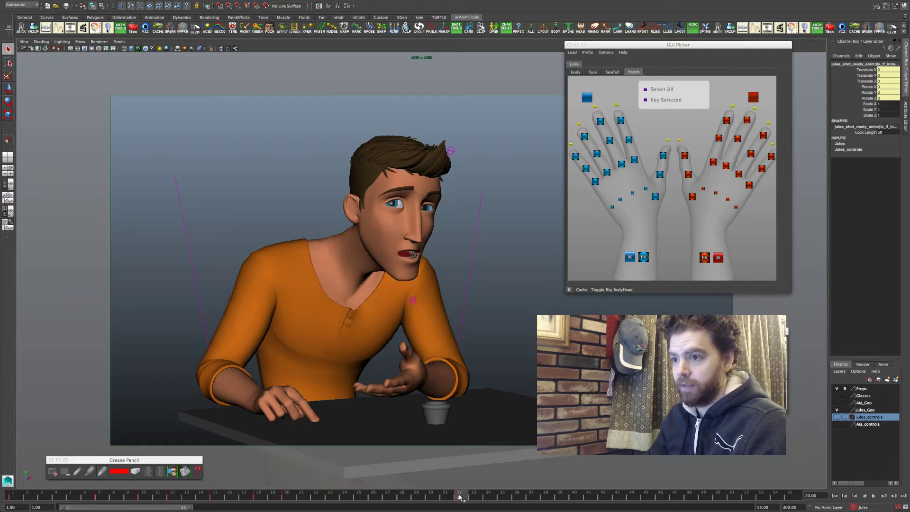
{"action": "left_click", "coordinate": [287, 496]}
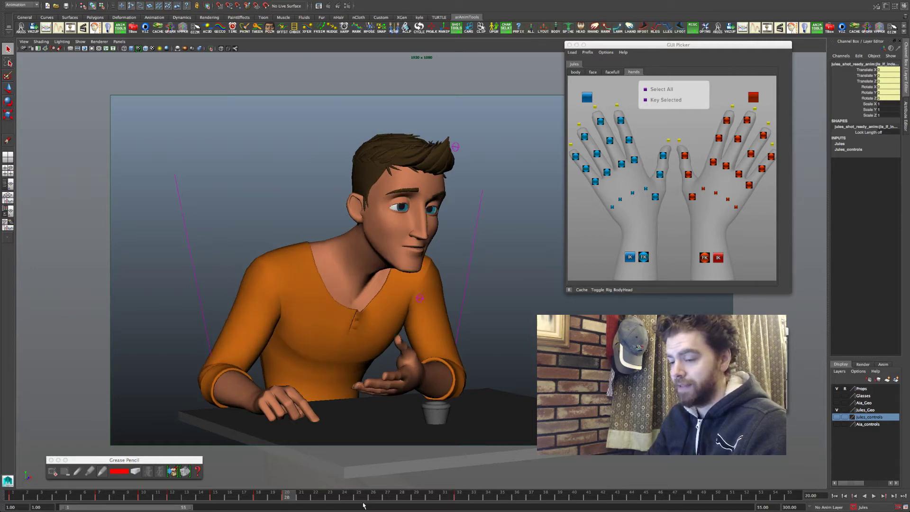
Step: Turn on the SecClub_February_Competition sound in the timeline and check the audio from frame 20 to frame 32
{"action": "right_click", "coordinate": [593, 502]}
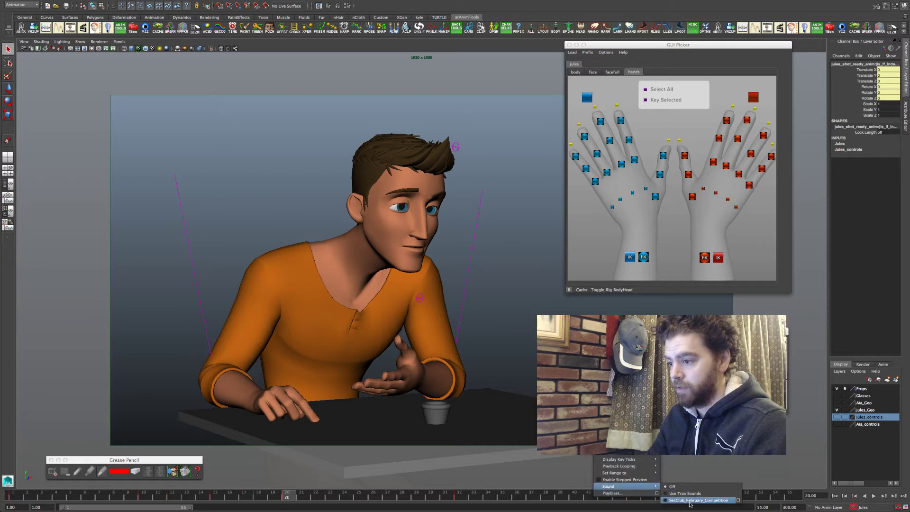
{"action": "left_click", "coordinate": [701, 494]}
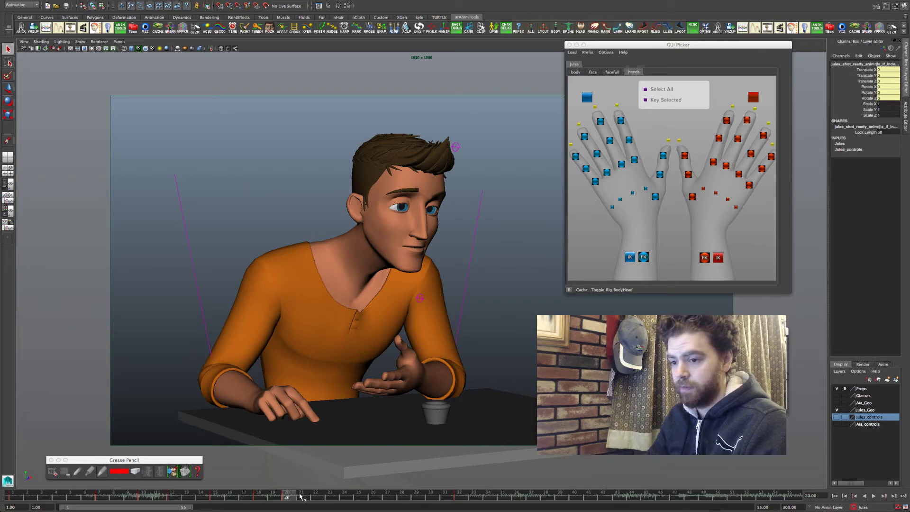
{"action": "key", "text": "alt+v"}
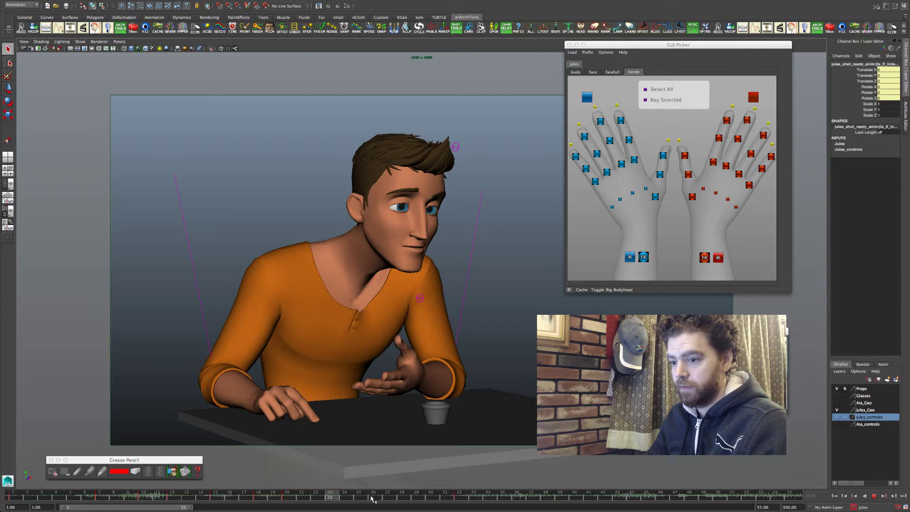
{"action": "mouse_move", "coordinate": [404, 498]}
{"action": "left_mouse_down"}
{"action": "mouse_move", "coordinate": [641, 500]}
{"action": "mouse_move", "coordinate": [458, 501]}
{"action": "left_mouse_up"}
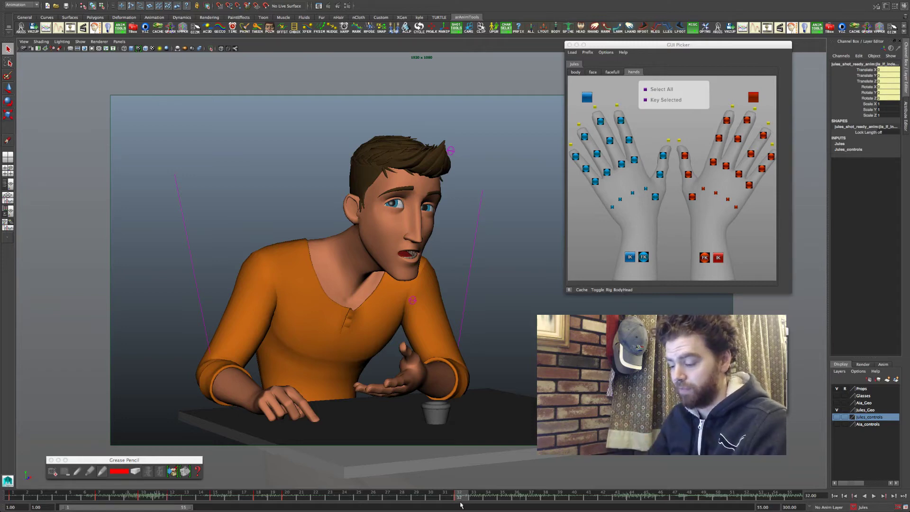
Step: Flip between the poses at frames 20 and 32 and inspect the in-between frames 25 and 26
{"action": "key", "text": "comma"}
{"action": "key", "text": "period"}
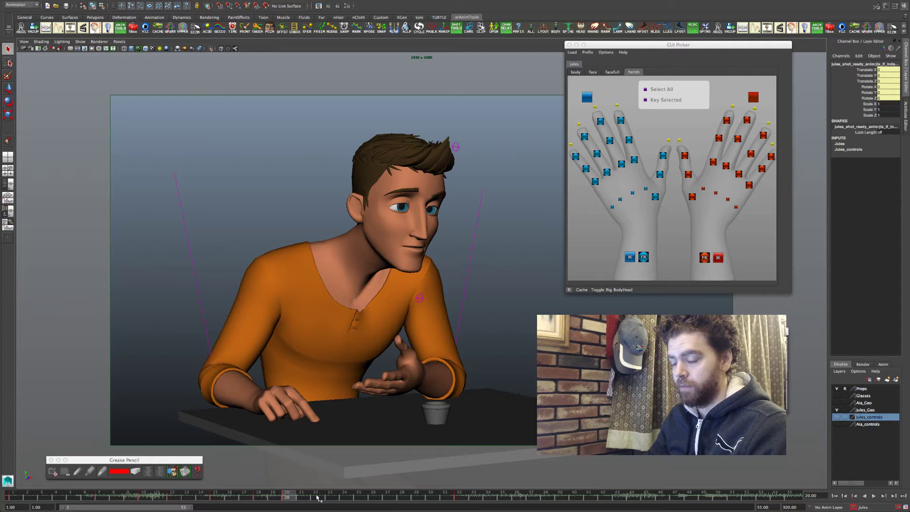
{"action": "left_click", "coordinate": [460, 493]}
{"action": "left_click", "coordinate": [288, 496]}
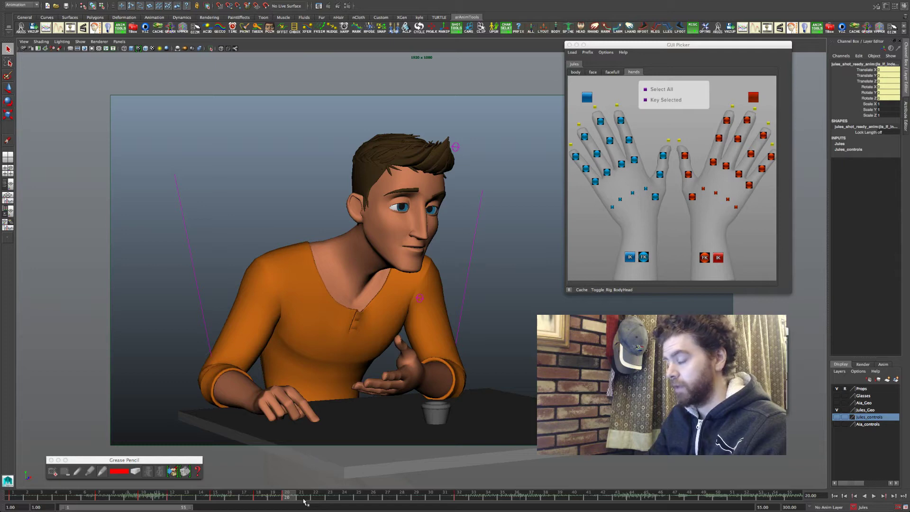
{"action": "left_click", "coordinate": [375, 496]}
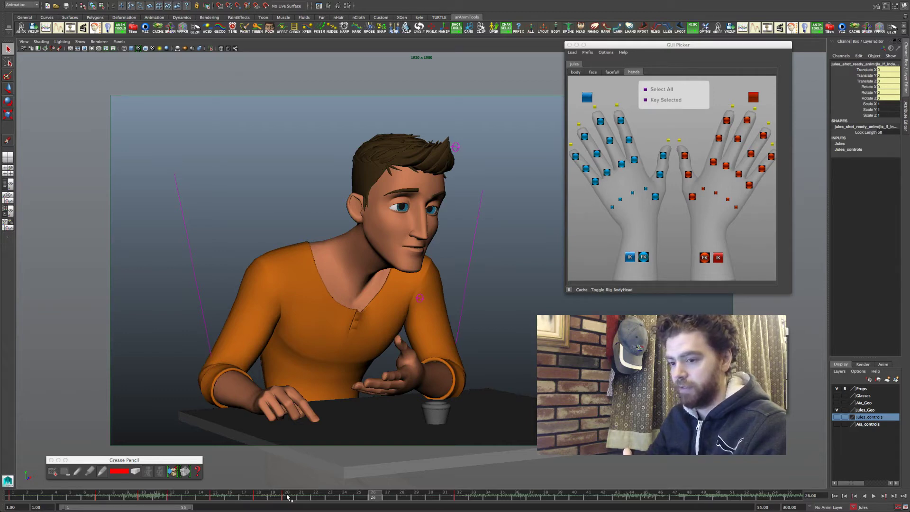
{"action": "left_click", "coordinate": [288, 496]}
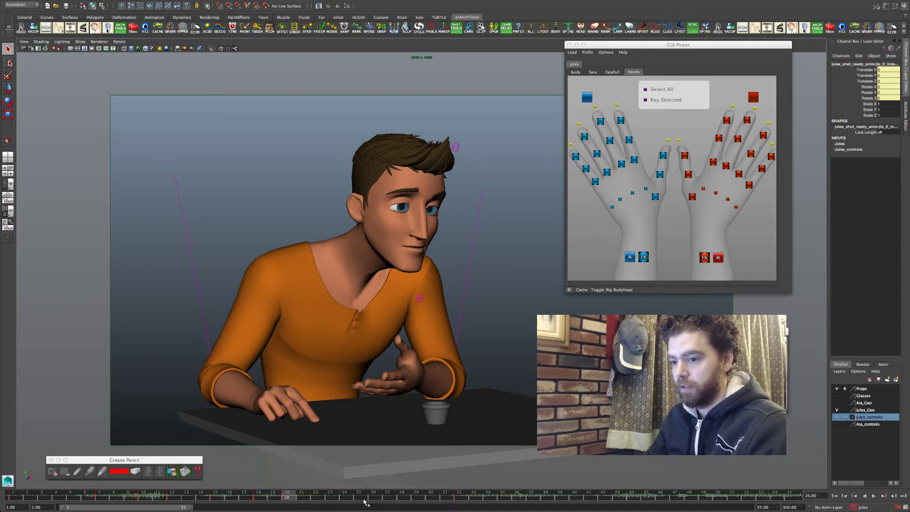
{"action": "left_click", "coordinate": [364, 499]}
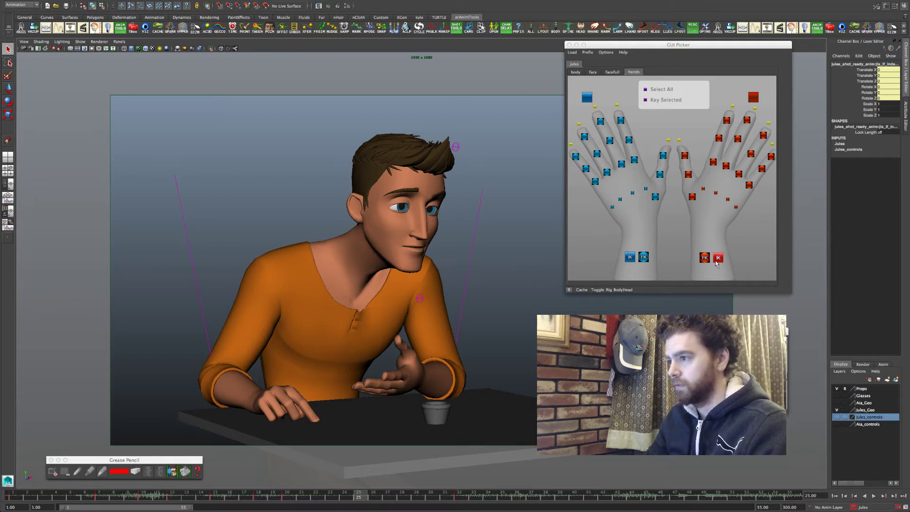
Step: Show the picker's body controls and set up a perspective side view of the seated character at frame 32
{"action": "left_click", "coordinate": [575, 73]}
{"action": "key", "text": "space"}
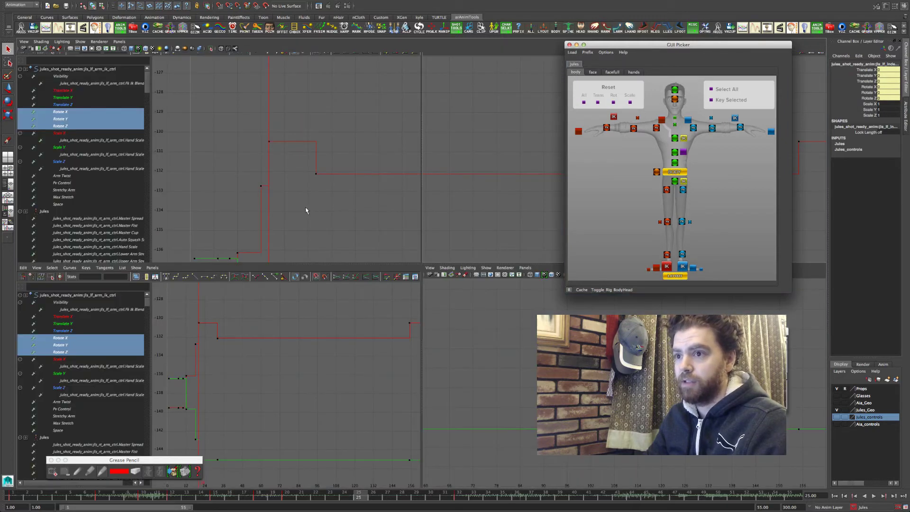
{"action": "key", "text": "space"}
{"action": "left_click_drag", "start_coordinate": [343, 197], "coordinate": [359, 240], "text": "alt"}
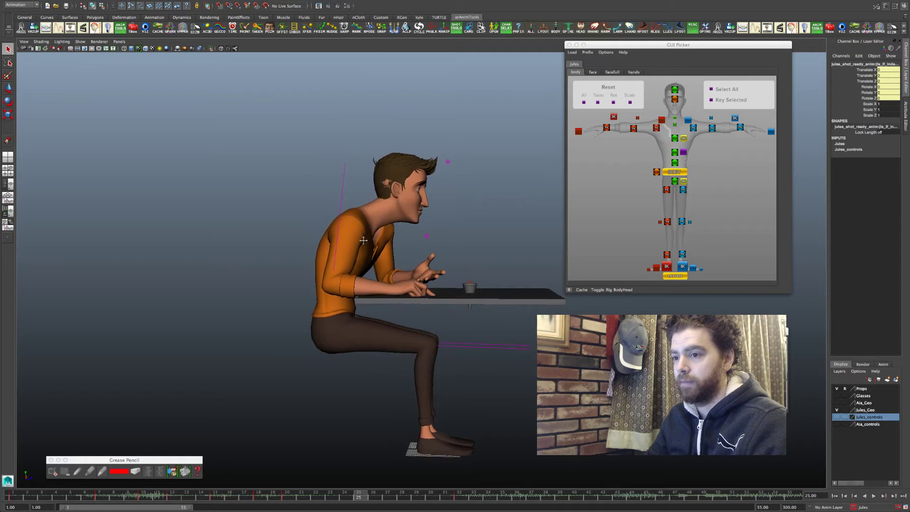
{"action": "middle_click_drag", "start_coordinate": [358, 243], "coordinate": [332, 258], "text": "alt"}
{"action": "right_click_drag", "start_coordinate": [331, 260], "coordinate": [422, 268], "text": "alt"}
{"action": "middle_click_drag", "start_coordinate": [387, 276], "coordinate": [412, 215], "text": "alt"}
{"action": "right_click_drag", "start_coordinate": [358, 243], "coordinate": [445, 233], "text": "alt"}
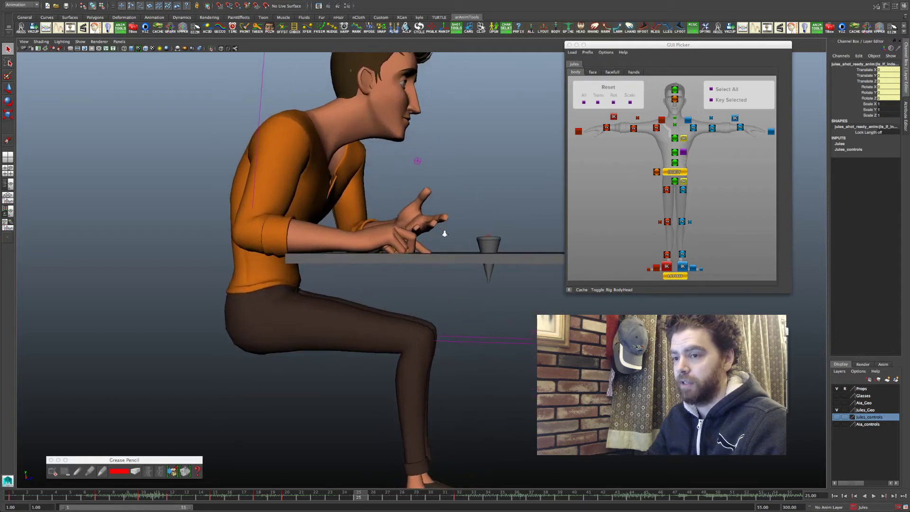
{"action": "middle_click_drag", "start_coordinate": [392, 213], "coordinate": [402, 246], "text": "alt"}
{"action": "left_click_drag", "start_coordinate": [402, 246], "coordinate": [387, 312], "text": "alt"}
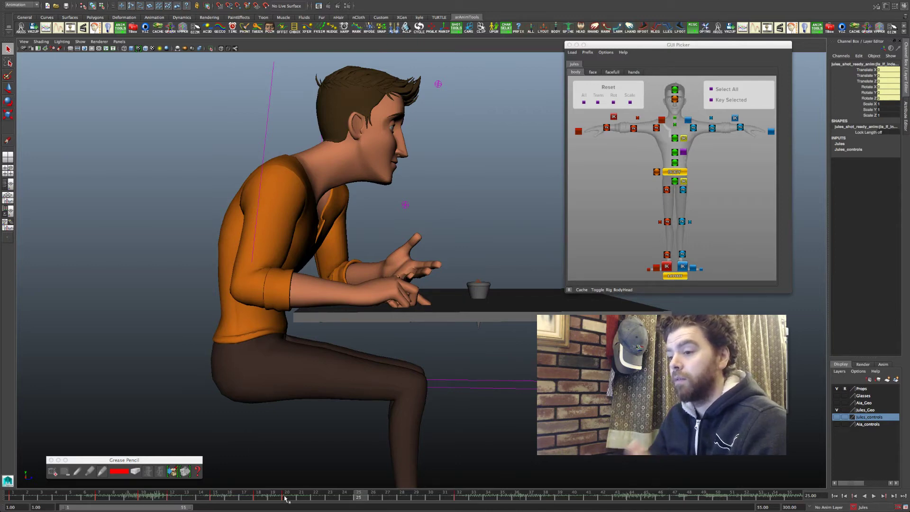
{"action": "left_click", "coordinate": [458, 498]}
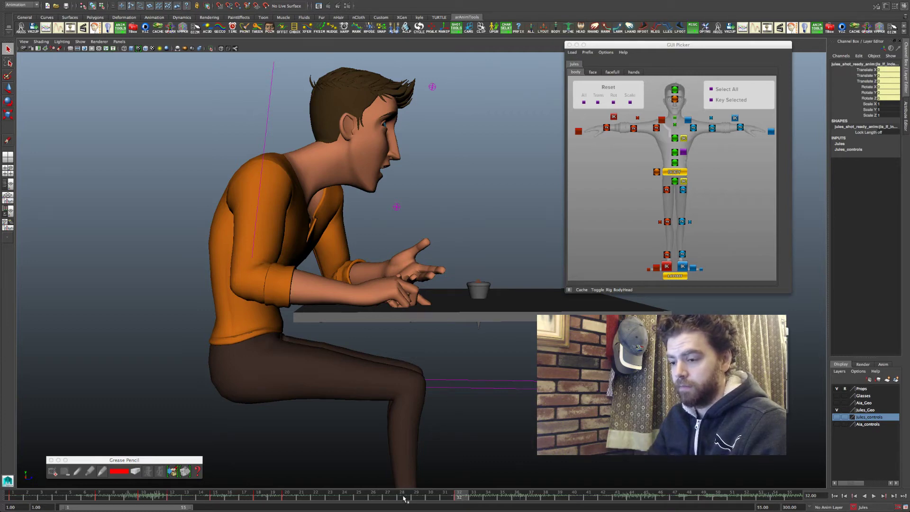
Step: Play the playblast from its start in QuickTime Player, and return to Maya to compare frames 20 and 32 from the side
{"action": "key", "text": "super+Tab"}
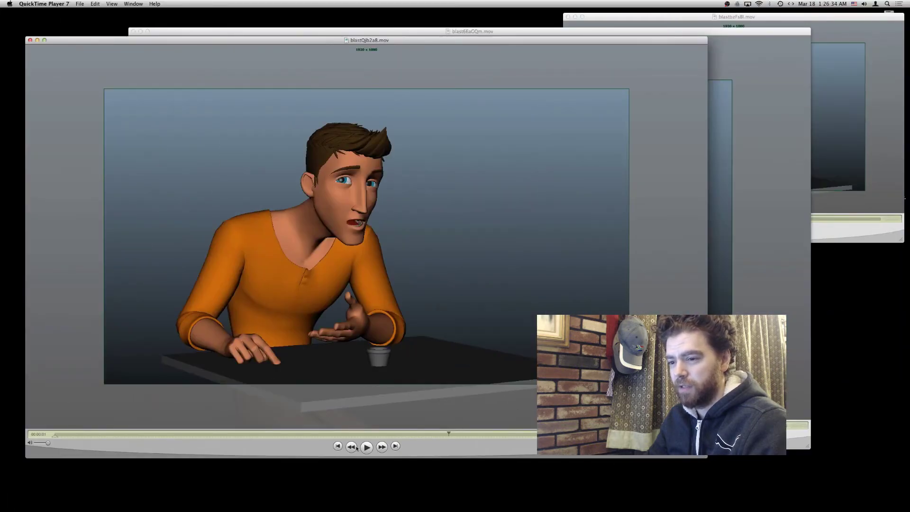
{"action": "left_click", "coordinate": [337, 446]}
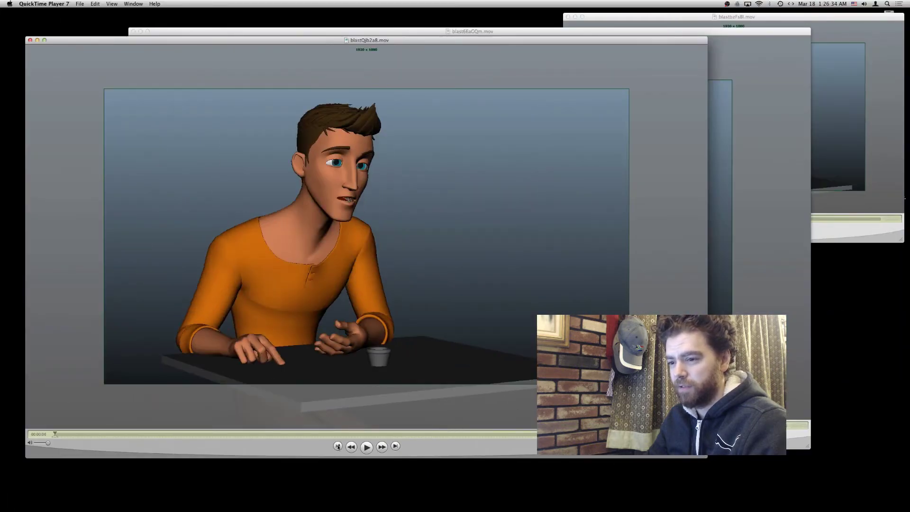
{"action": "left_click", "coordinate": [367, 447]}
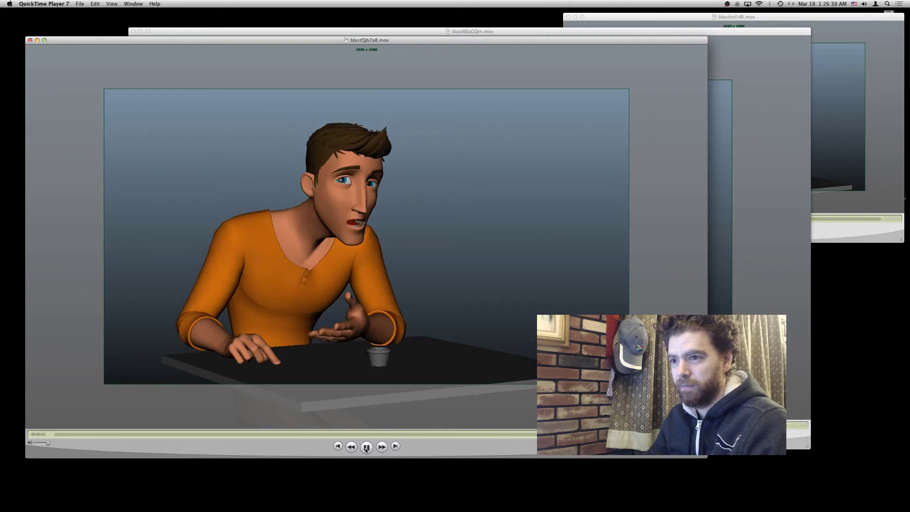
{"action": "key", "text": "super+Tab"}
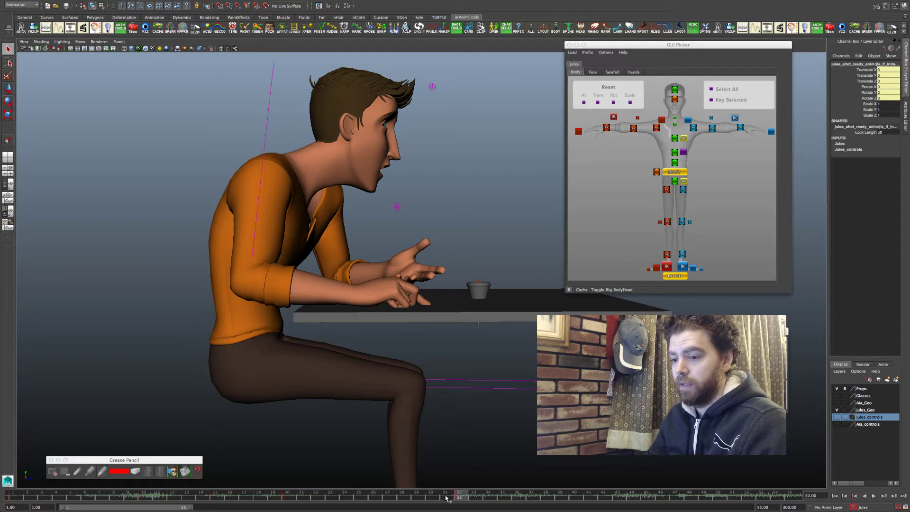
{"action": "left_click_drag", "start_coordinate": [446, 497], "coordinate": [287, 498]}
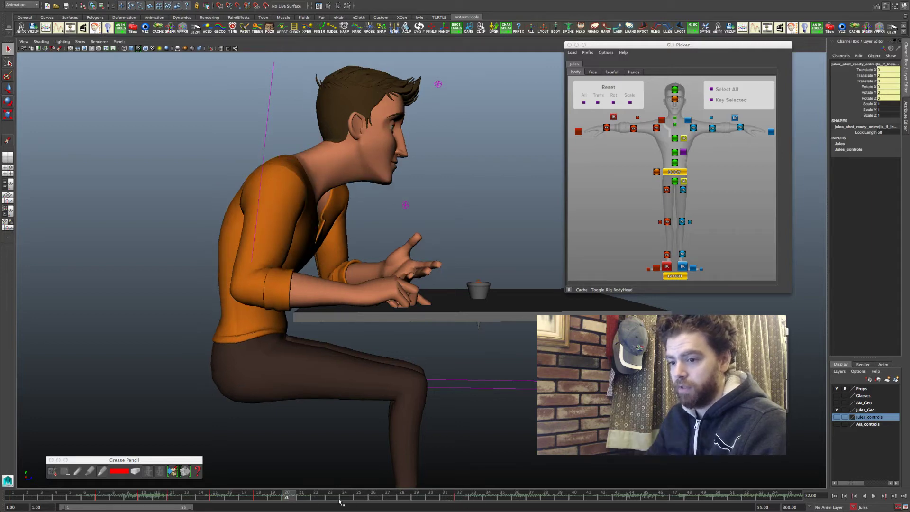
{"action": "left_click", "coordinate": [458, 500]}
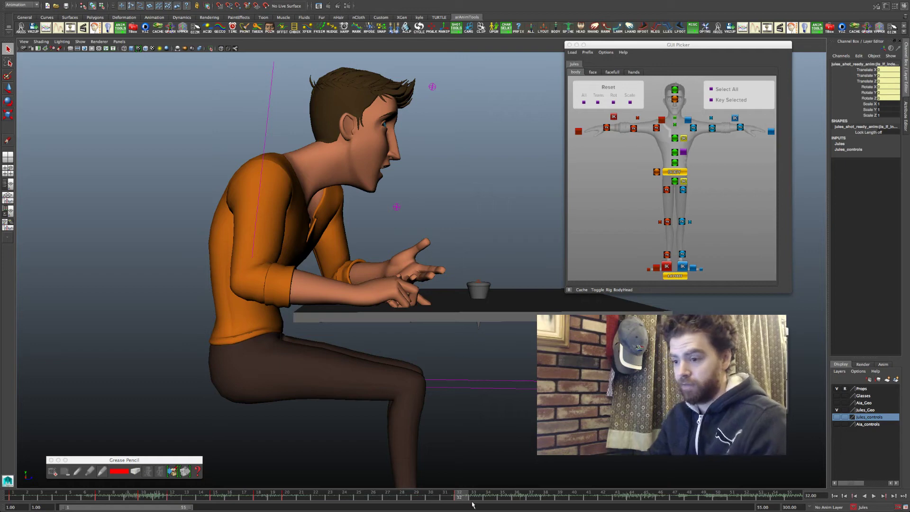
Step: Try adjusting the COG control's Breath value at frame 28, undo the change, and delete the key on that frame
{"action": "left_click", "coordinate": [401, 498]}
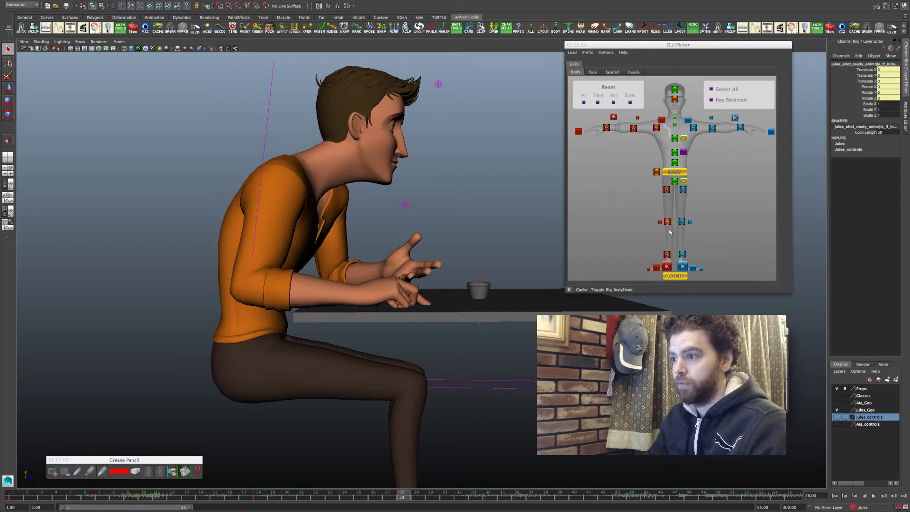
{"action": "left_click", "coordinate": [675, 172]}
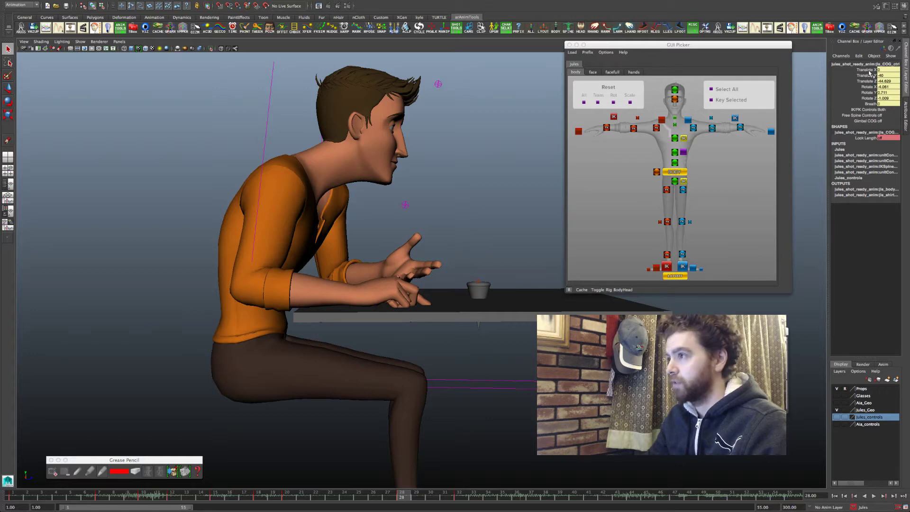
{"action": "left_click", "coordinate": [871, 104]}
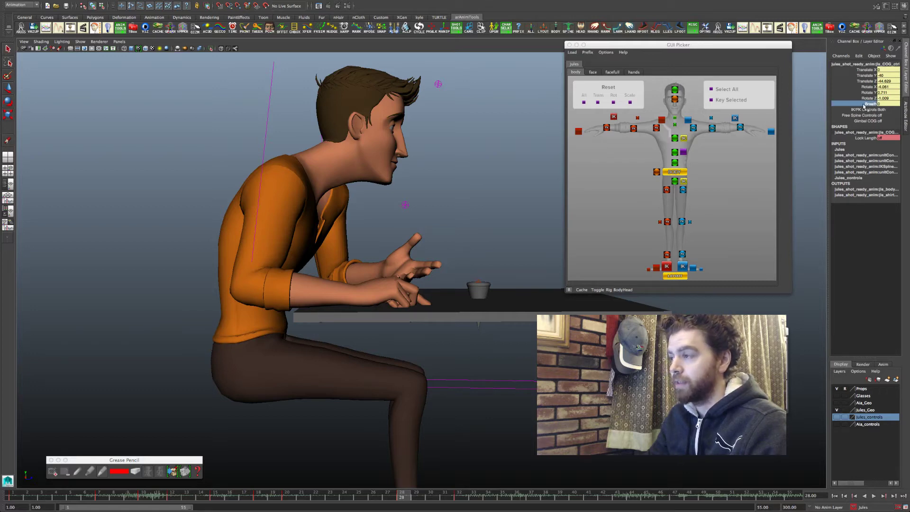
{"action": "middle_click_drag", "start_coordinate": [468, 197], "coordinate": [379, 214]}
{"action": "key", "text": "ctrl+z"}
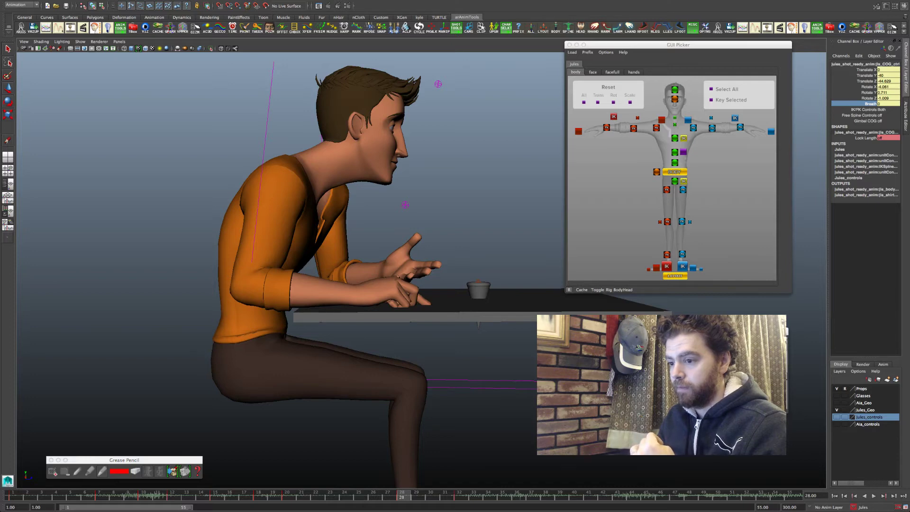
{"action": "right_click", "coordinate": [401, 496]}
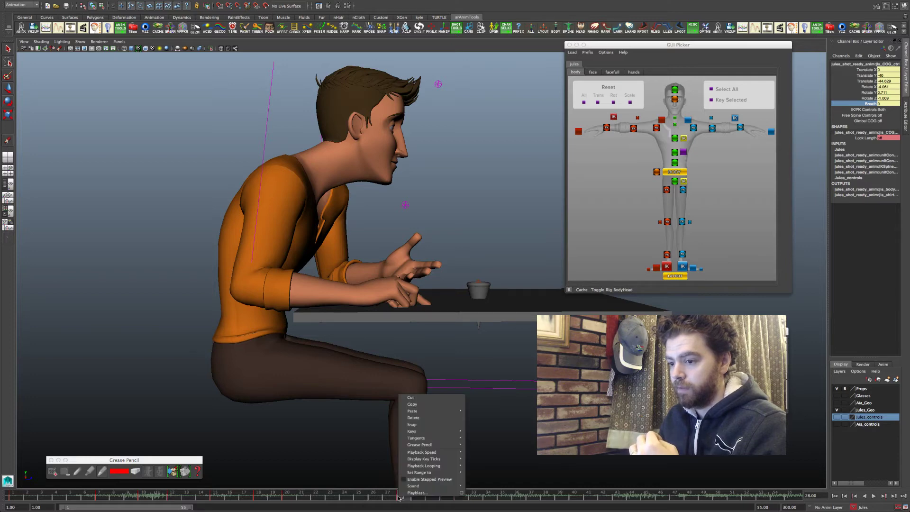
{"action": "left_click", "coordinate": [428, 418]}
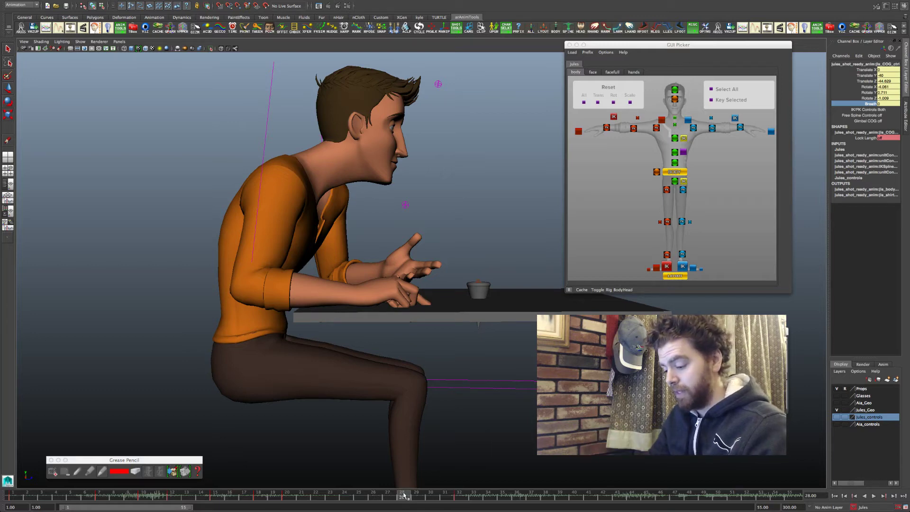
Step: Go to frame 24, select the COG control and open the TweenKey tool beside the character
{"action": "left_click_drag", "start_coordinate": [401, 495], "coordinate": [356, 502]}
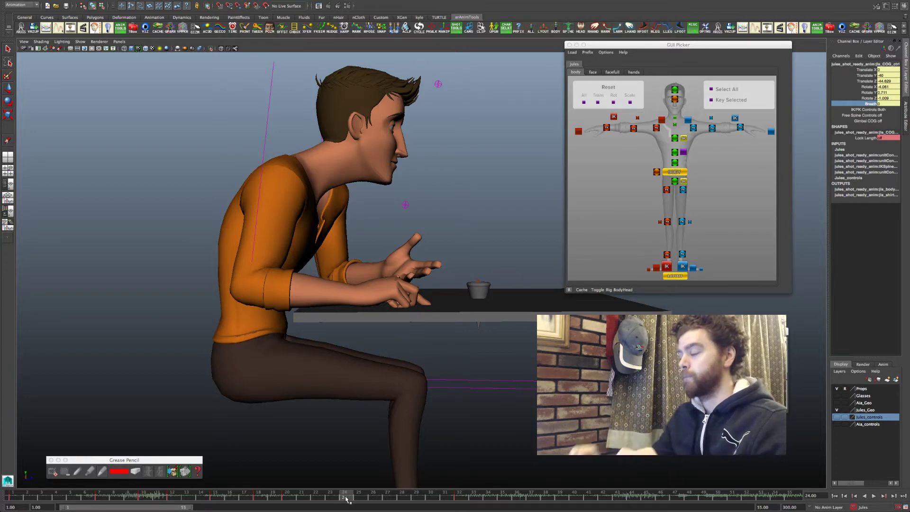
{"action": "left_click", "coordinate": [674, 173]}
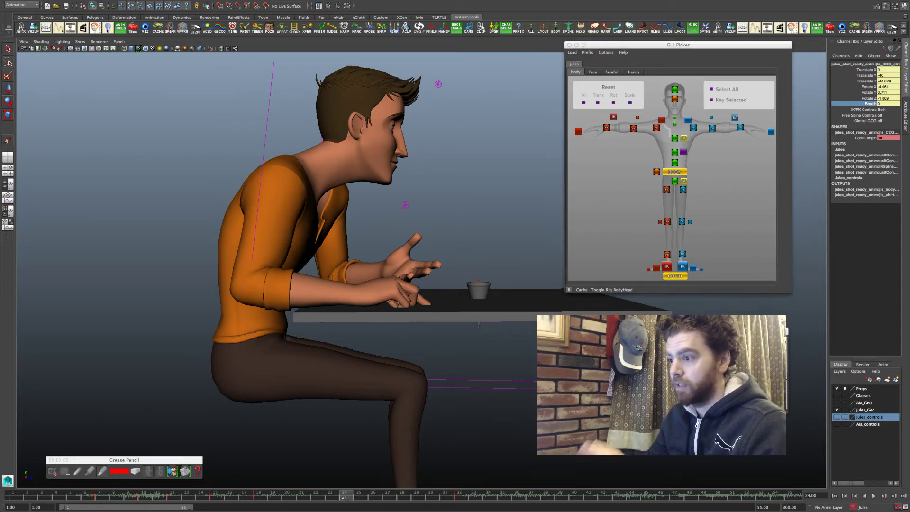
{"action": "key", "text": "t"}
{"action": "left_click_drag", "start_coordinate": [406, 327], "coordinate": [378, 335]}
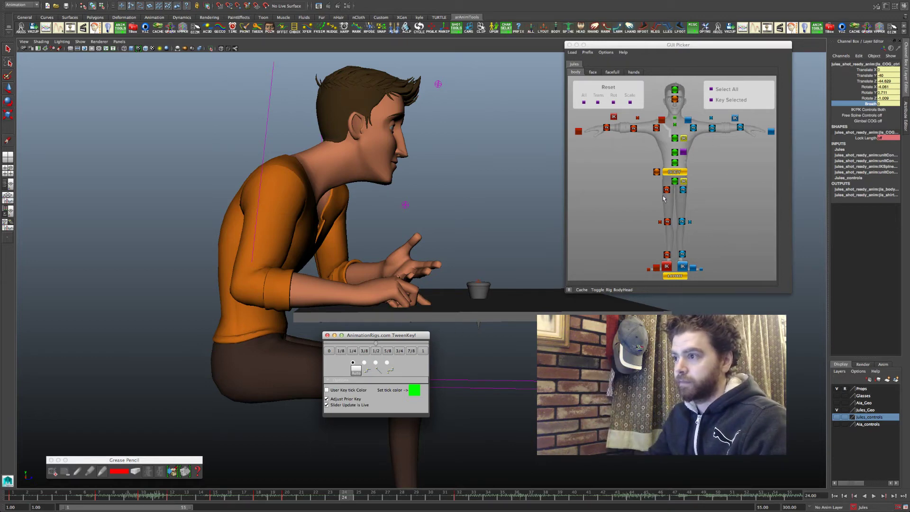
{"action": "left_click", "coordinate": [674, 173]}
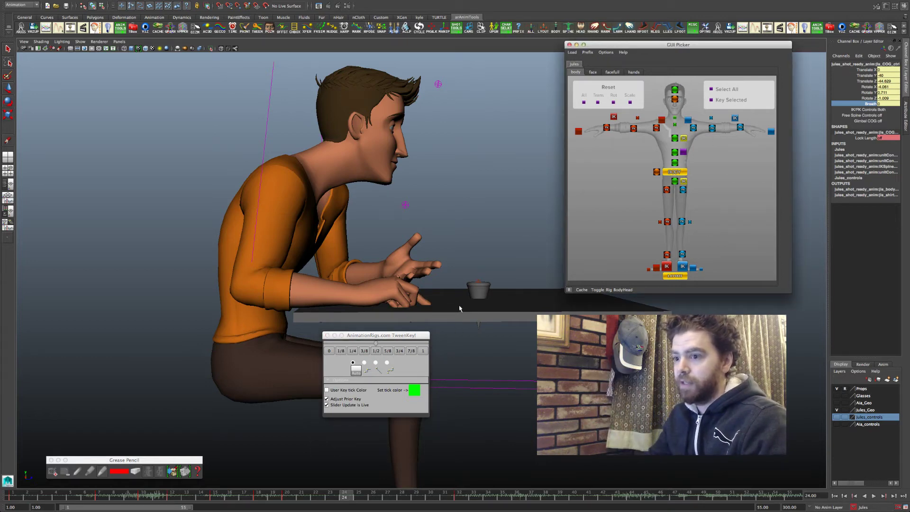
{"action": "left_click", "coordinate": [374, 336]}
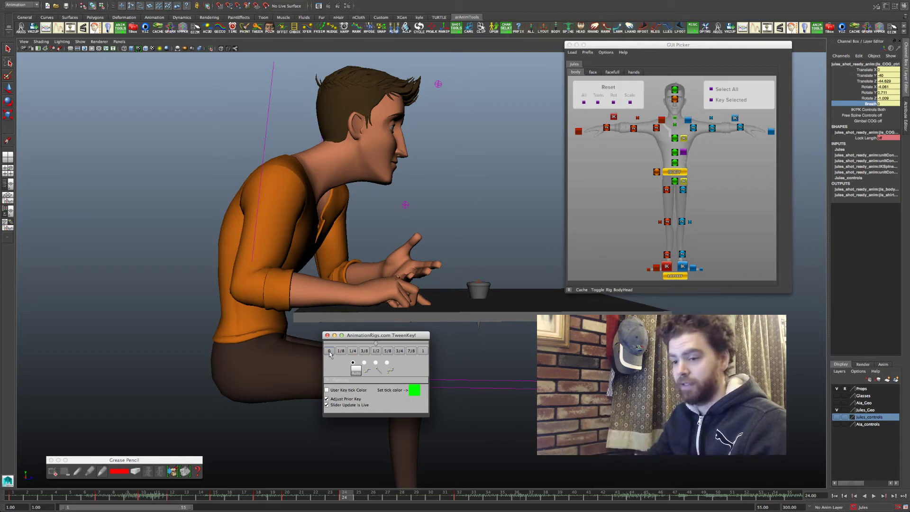
Step: Select the COG, spine, neck, head, clavicle and left arm controls and apply a 0 tween at frame 24
{"action": "left_click", "coordinate": [666, 166]}
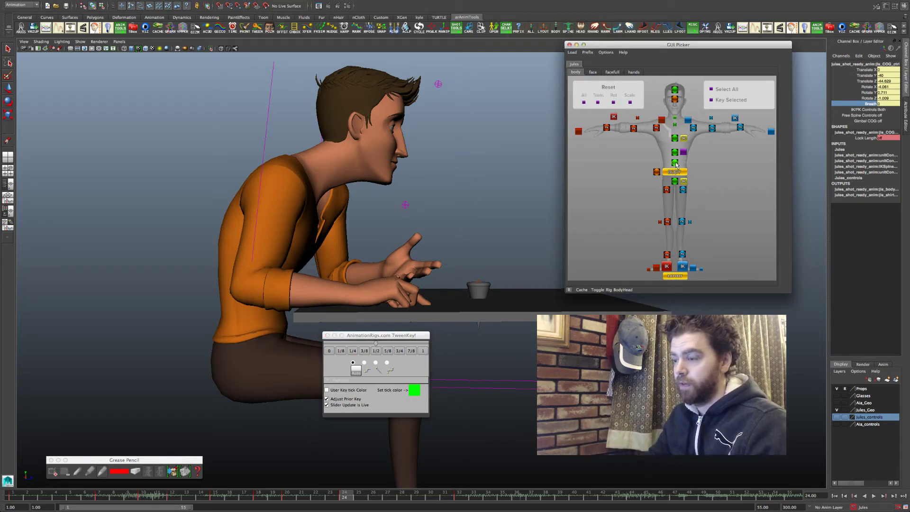
{"action": "left_click", "coordinate": [675, 139]}
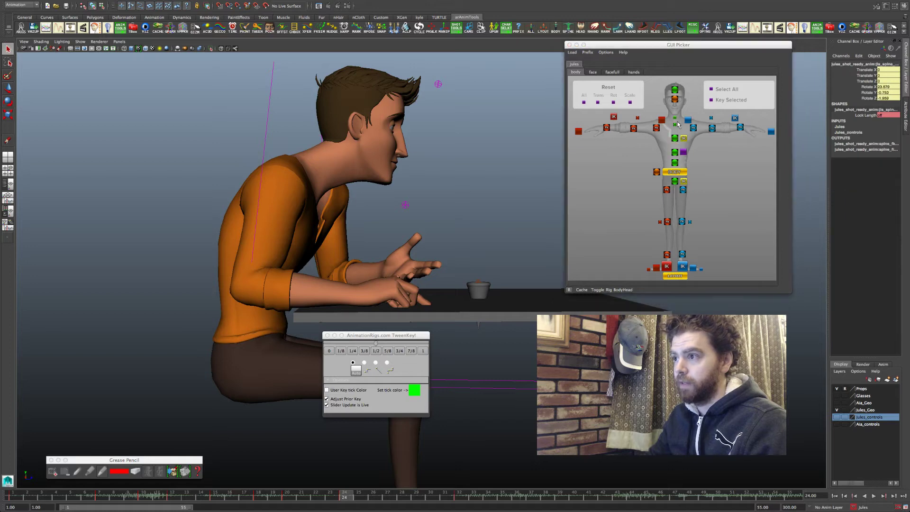
{"action": "left_click", "coordinate": [676, 119]}
{"action": "left_click", "coordinate": [675, 90]}
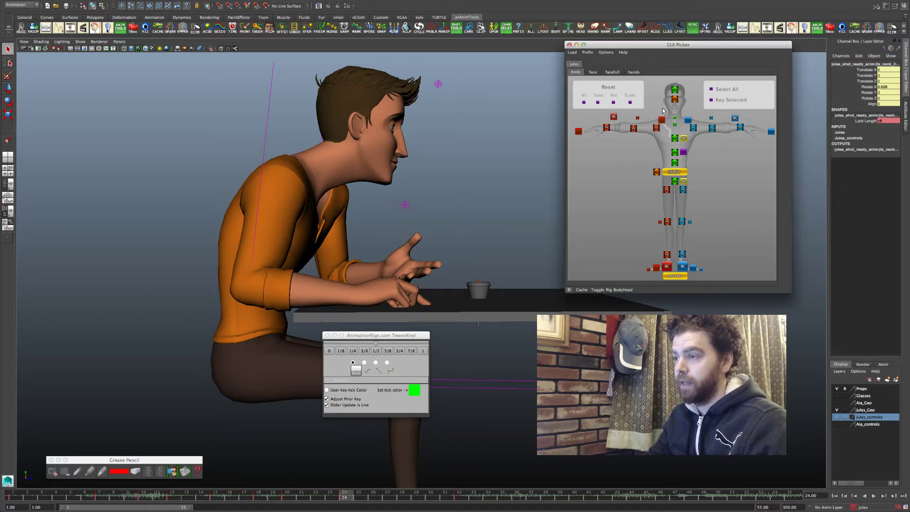
{"action": "left_click", "coordinate": [662, 121]}
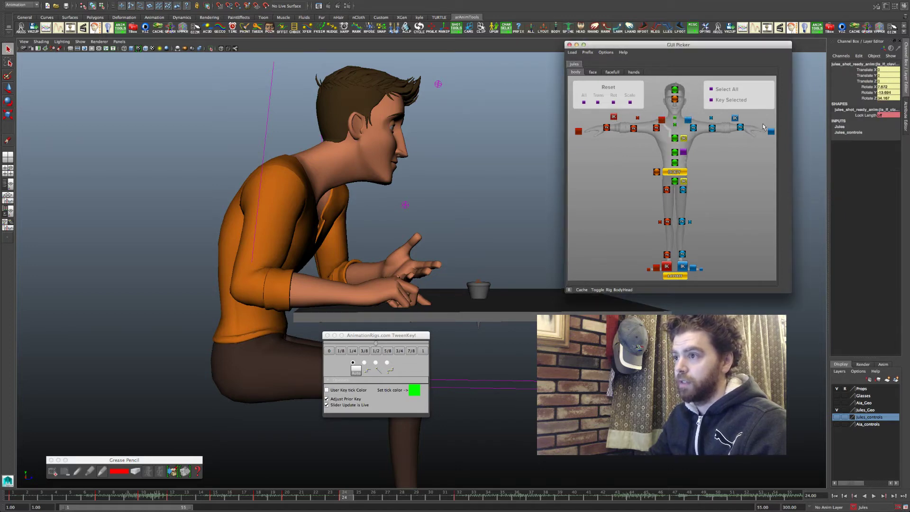
{"action": "left_click", "coordinate": [734, 118]}
{"action": "left_click", "coordinate": [734, 118]}
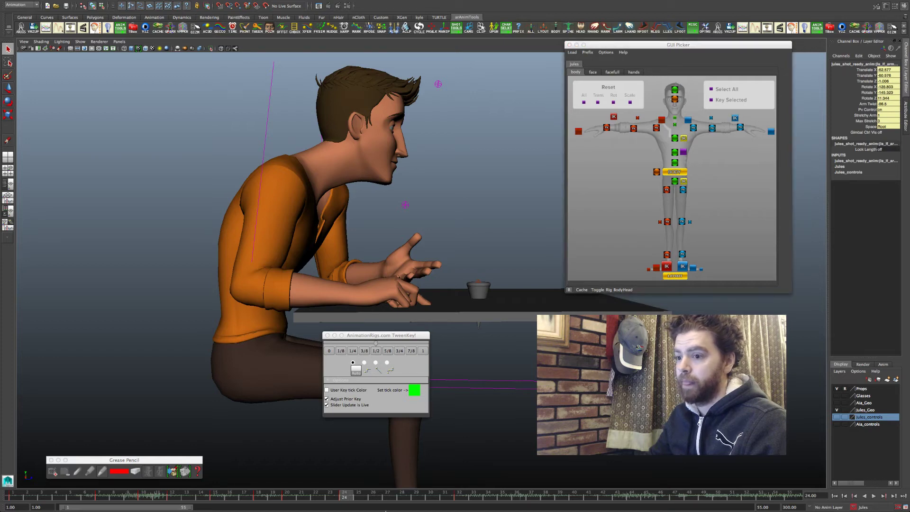
{"action": "left_click", "coordinate": [330, 351]}
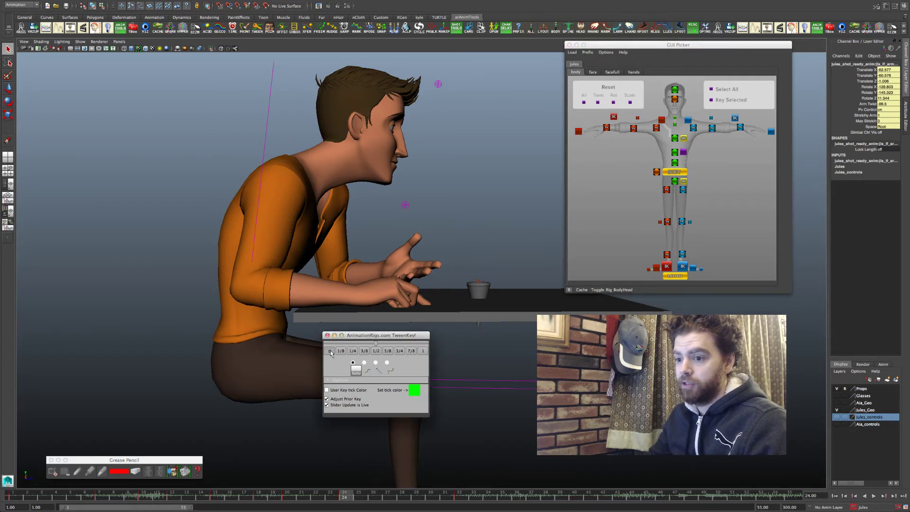
Step: Flip between frames 20 and 24 to compare the held pose from the side
{"action": "left_click", "coordinate": [289, 498]}
{"action": "mouse_move", "coordinate": [359, 504]}
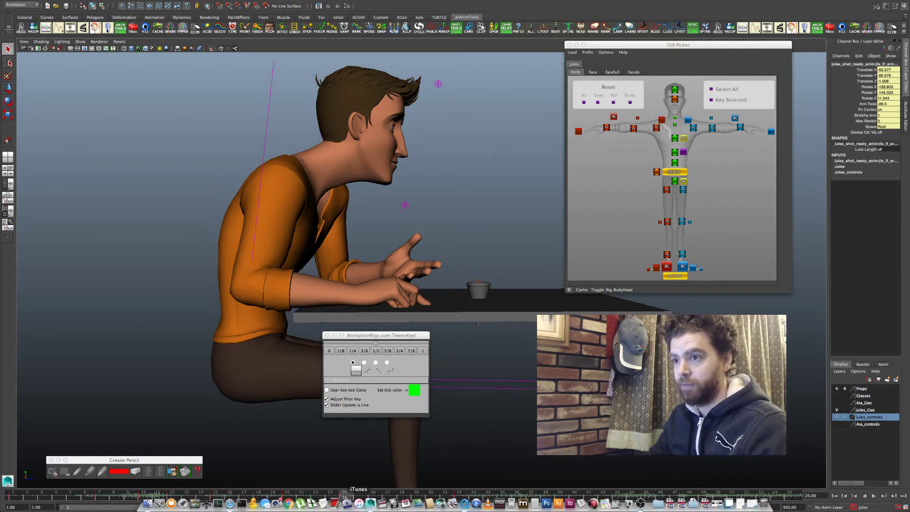
{"action": "key", "text": "comma"}
{"action": "key", "text": "period"}
{"action": "key", "text": "comma"}
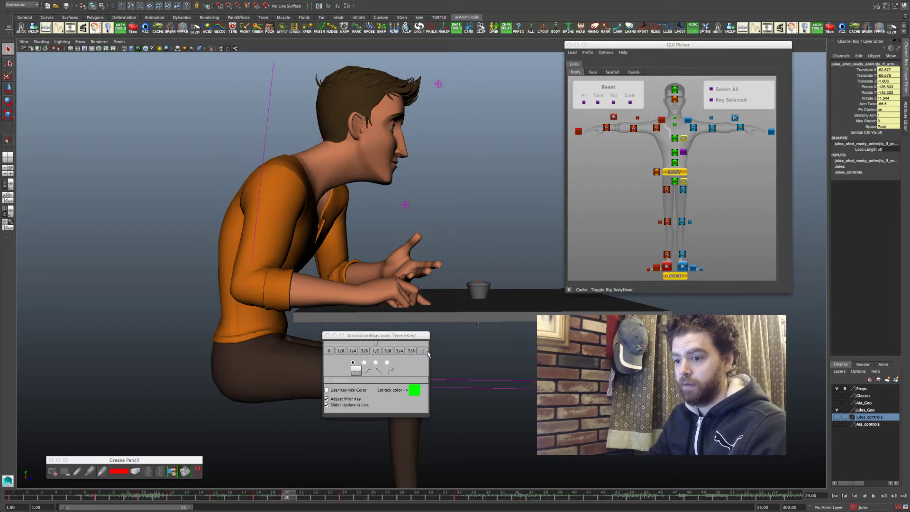
{"action": "key", "text": "period"}
{"action": "key", "text": "comma"}
{"action": "key", "text": "period"}
{"action": "key", "text": "comma"}
{"action": "key", "text": "period"}
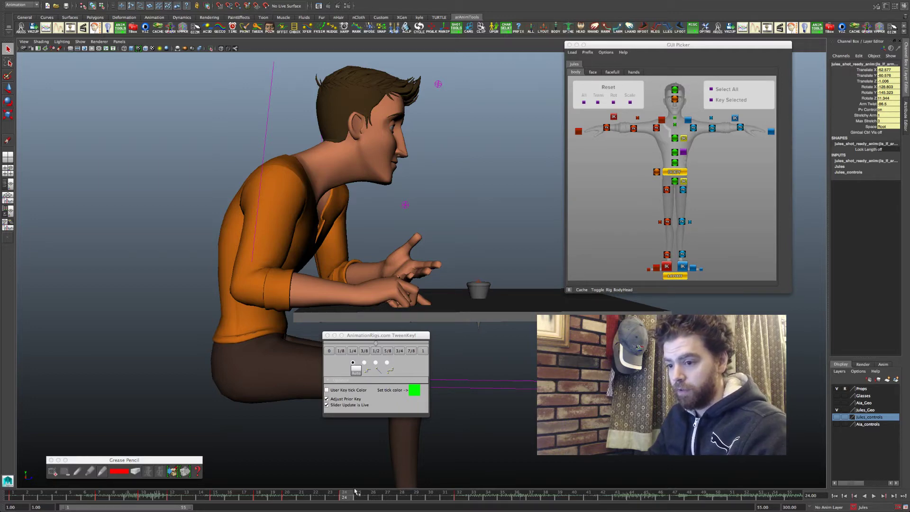
Step: Step through to frame 28, jump to frame 32 and turn off the sound waveform on the timeline
{"action": "key", "text": "alt+period"}
{"action": "key", "text": "alt+period"}
{"action": "key", "text": "alt+period"}
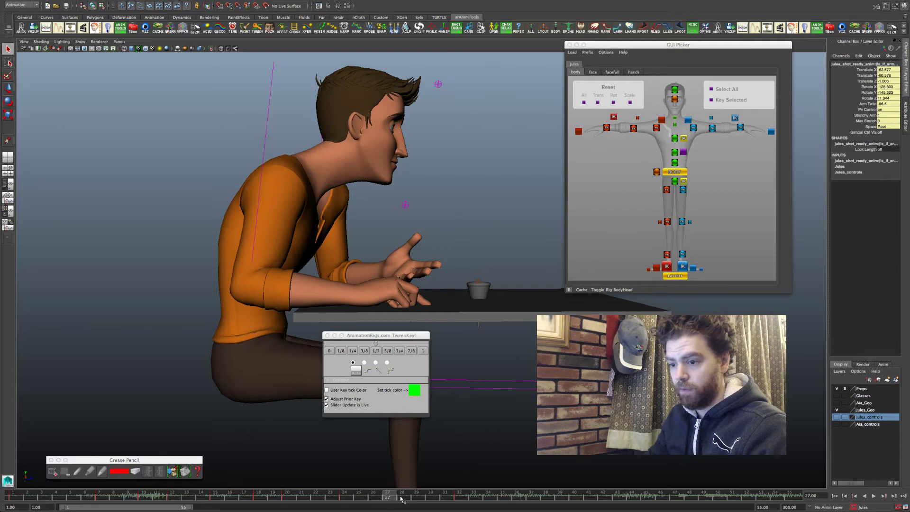
{"action": "key", "text": "alt+period"}
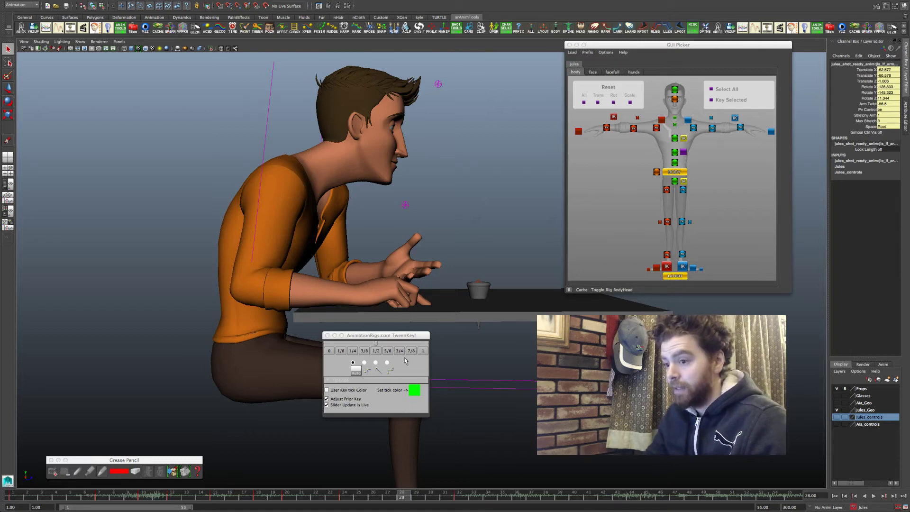
{"action": "left_click", "coordinate": [460, 498]}
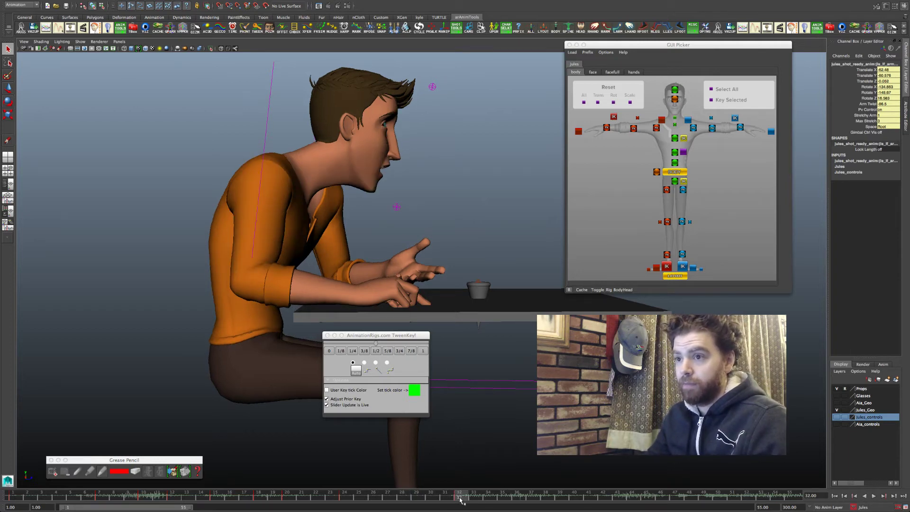
{"action": "right_click", "coordinate": [480, 496]}
{"action": "mouse_move", "coordinate": [497, 486]}
{"action": "left_click", "coordinate": [550, 487]}
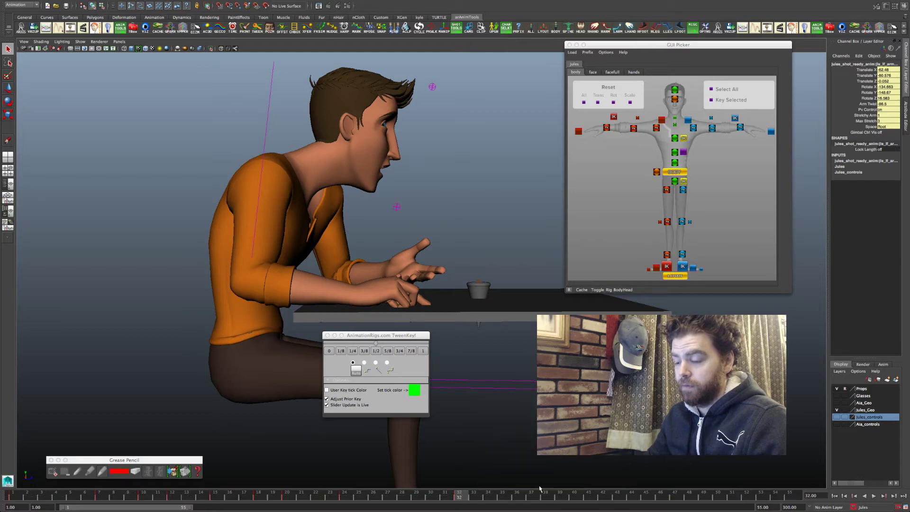
Step: Compare the character's side poses at frames 24, 28 and 32, ending on frame 28
{"action": "left_click", "coordinate": [406, 499]}
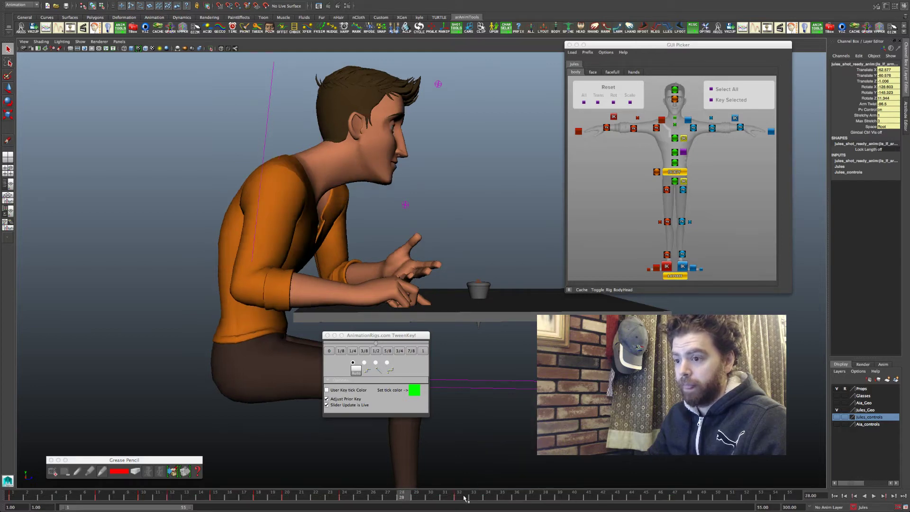
{"action": "left_click", "coordinate": [460, 497]}
{"action": "left_click", "coordinate": [406, 498]}
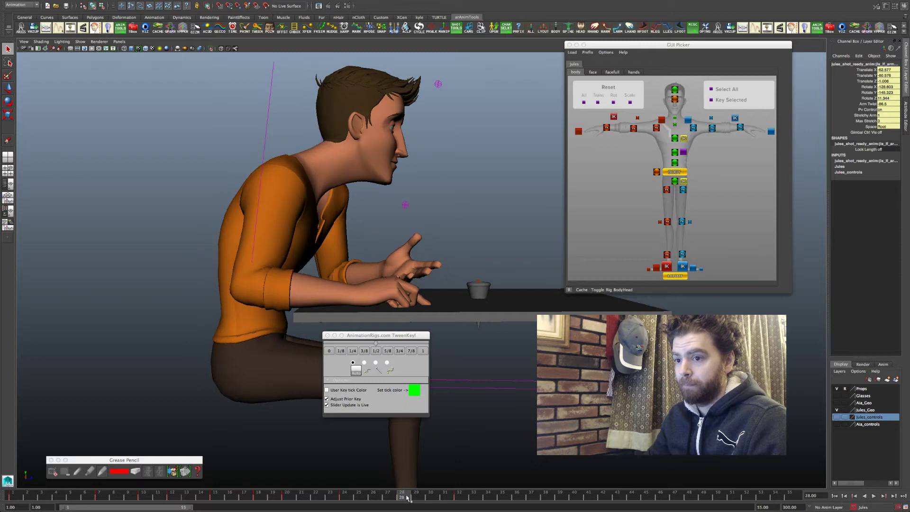
{"action": "left_click", "coordinate": [345, 497]}
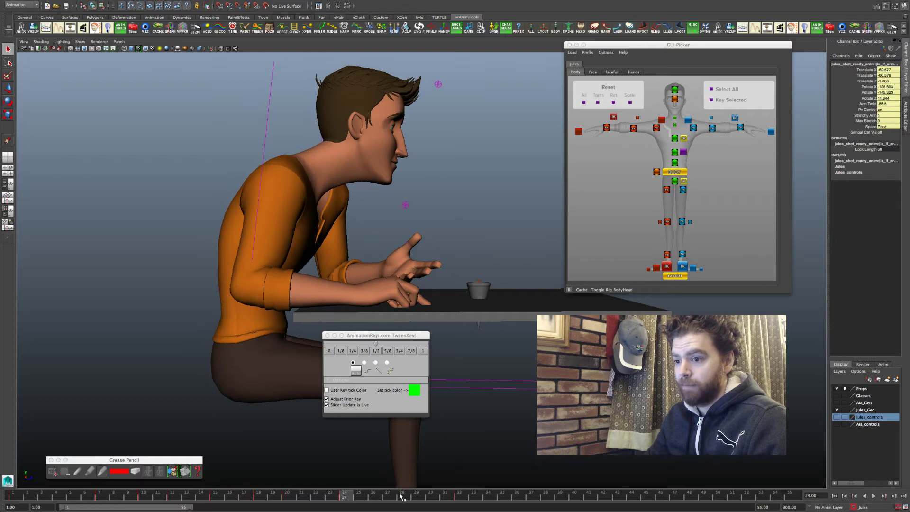
{"action": "left_click", "coordinate": [401, 496]}
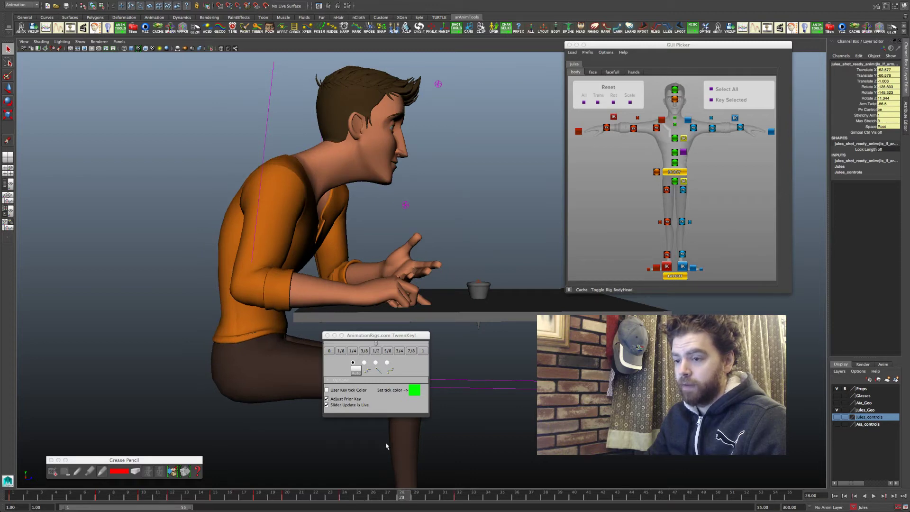
Step: Select the COG control for rotation and flip between its keys at frames 24 and 32
{"action": "left_click", "coordinate": [675, 172]}
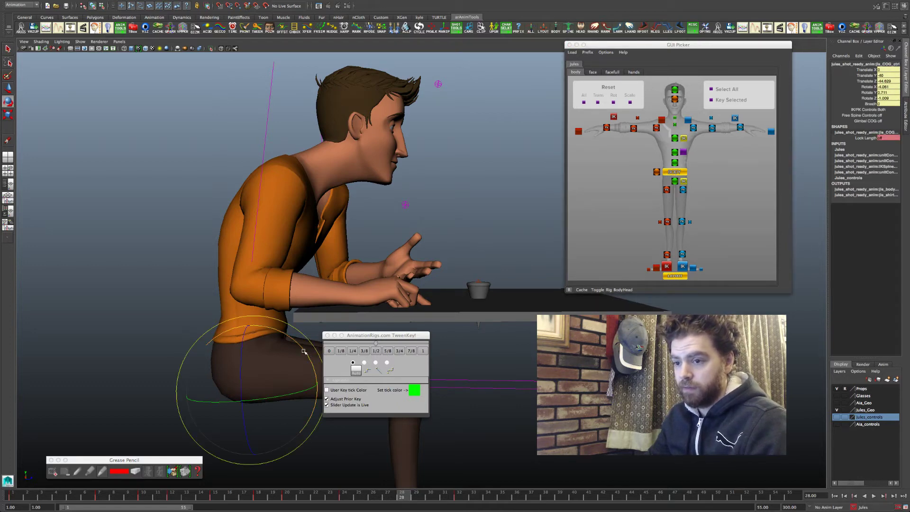
{"action": "key", "text": "period"}
{"action": "key", "text": "comma"}
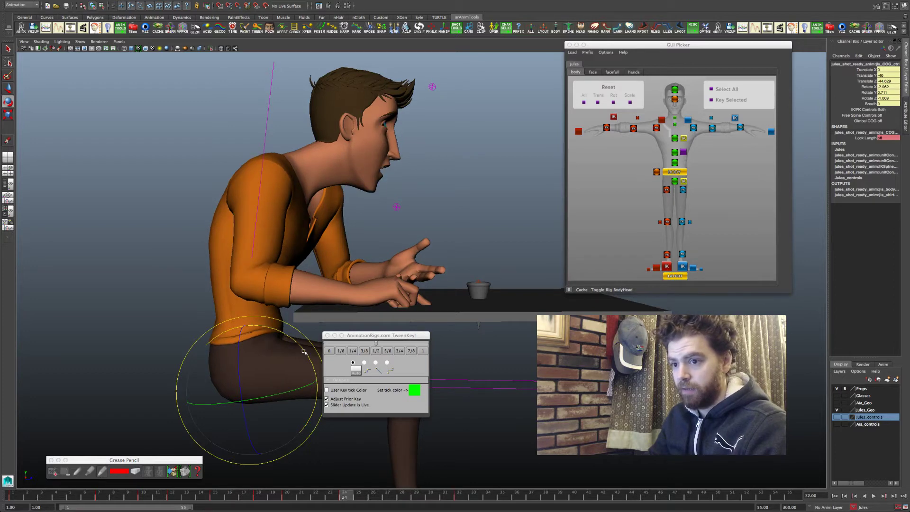
{"action": "key", "text": "comma"}
{"action": "key", "text": "period"}
{"action": "key", "text": "period"}
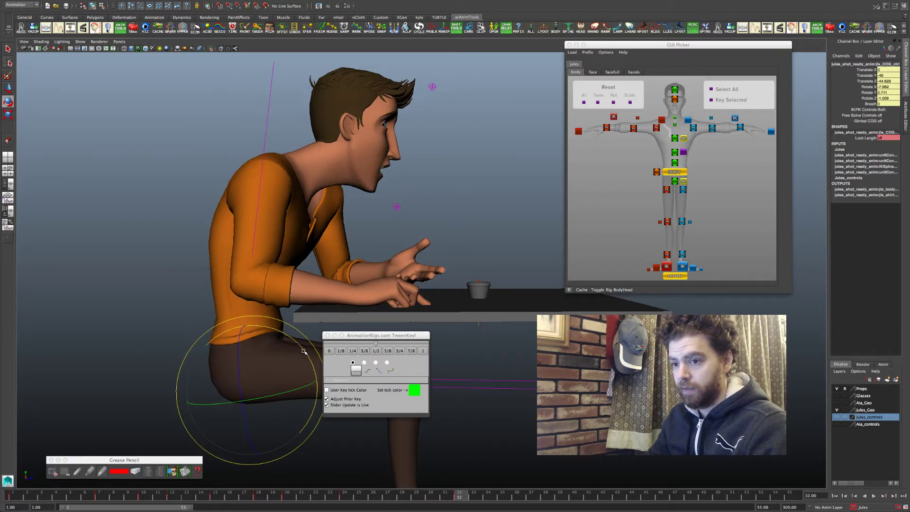
{"action": "key", "text": "comma"}
{"action": "key", "text": "period"}
{"action": "key", "text": "comma"}
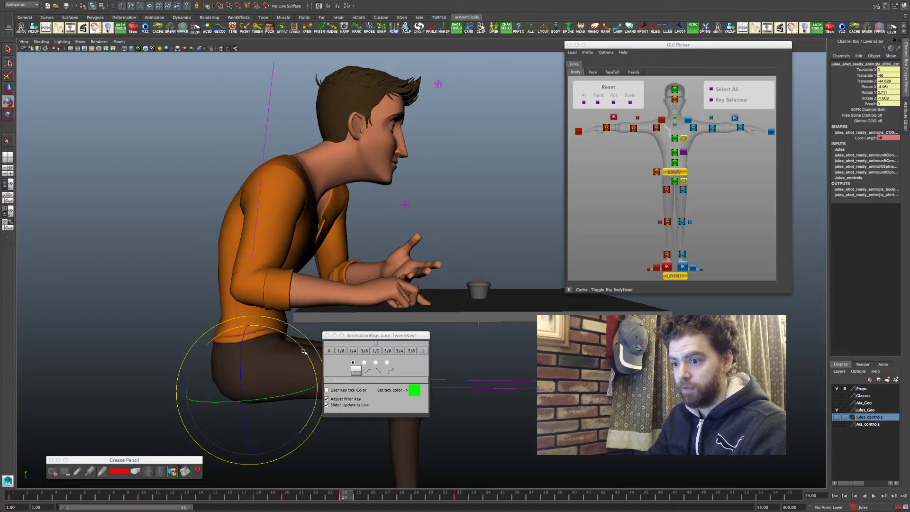
Step: Key the COG control's rotation at frame 28 and step through the keys from frame 24 to 32
{"action": "left_click", "coordinate": [401, 497]}
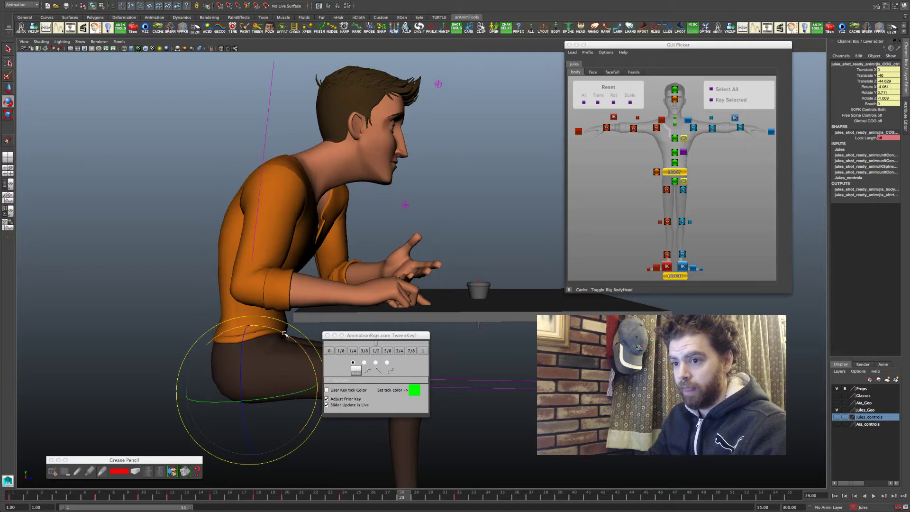
{"action": "left_click_drag", "start_coordinate": [286, 335], "coordinate": [287, 336]}
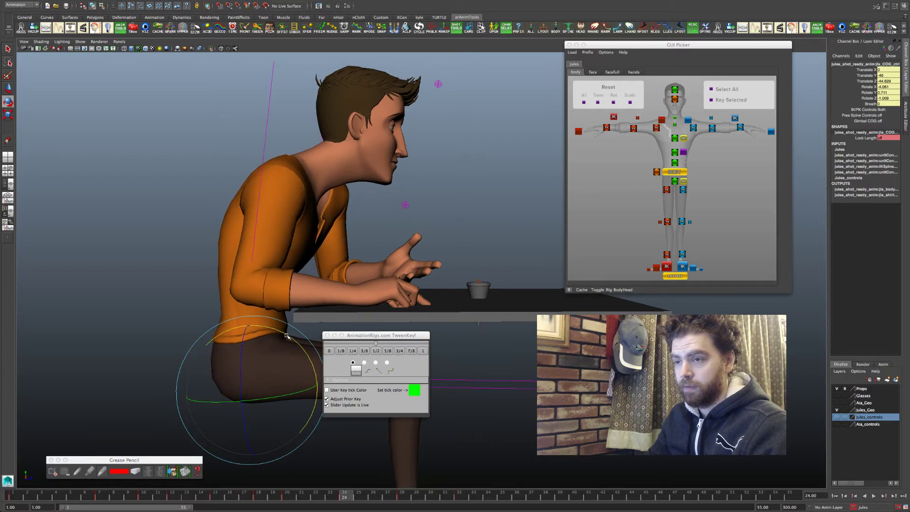
{"action": "key", "text": "."}
{"action": "key", "text": "."}
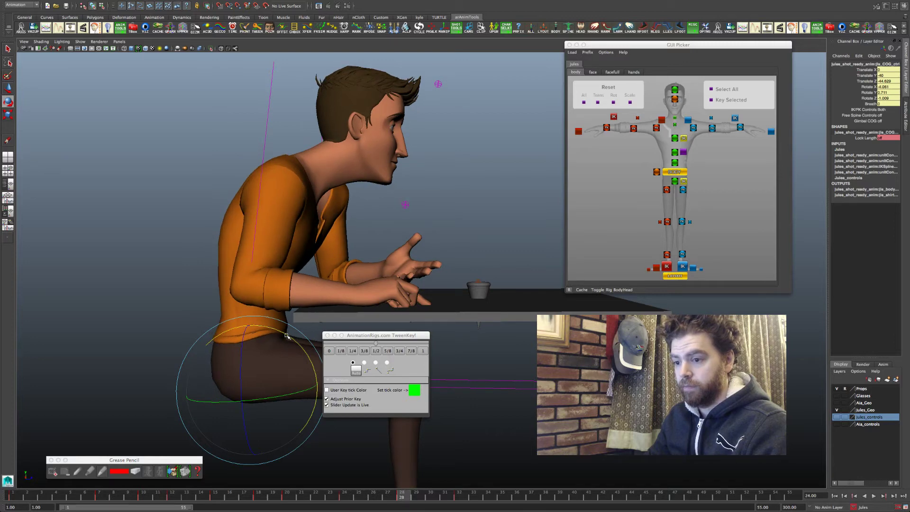
{"action": "key", "text": "."}
{"action": "key", "text": "."}
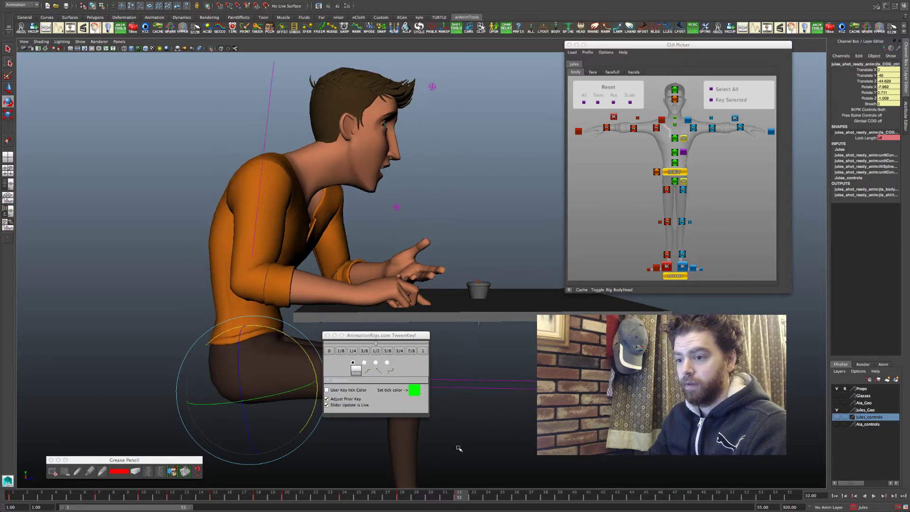
Step: Return to the shot camera view, move the TweenKey window off the character and go to frame 1
{"action": "key", "text": "space"}
{"action": "key", "text": "space"}
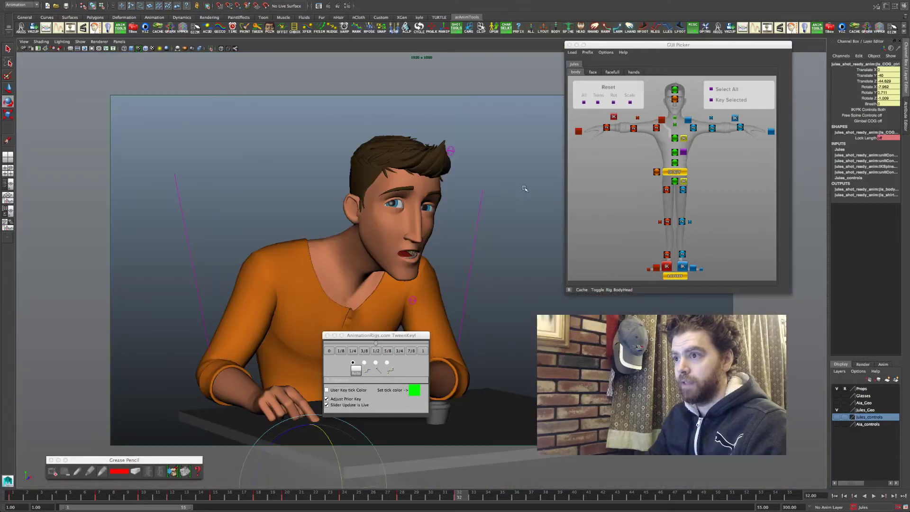
{"action": "key", "text": "q"}
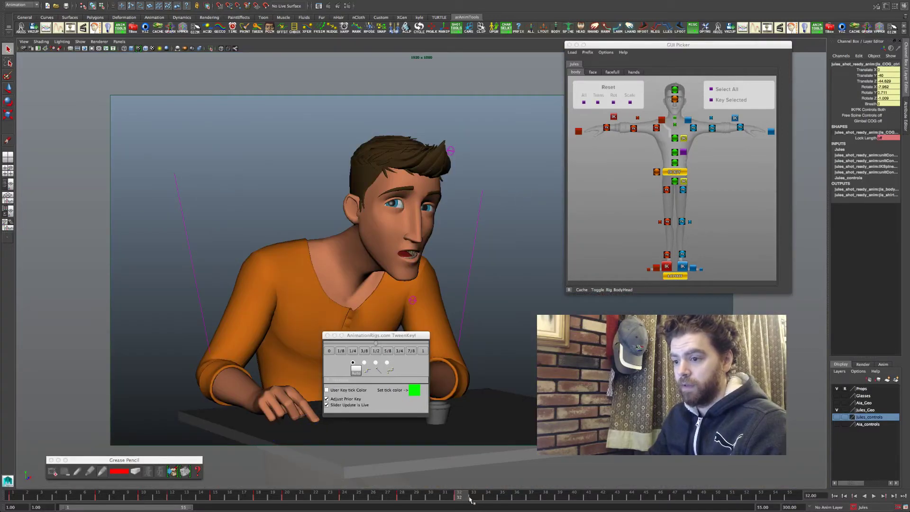
{"action": "key", "text": "alt+period"}
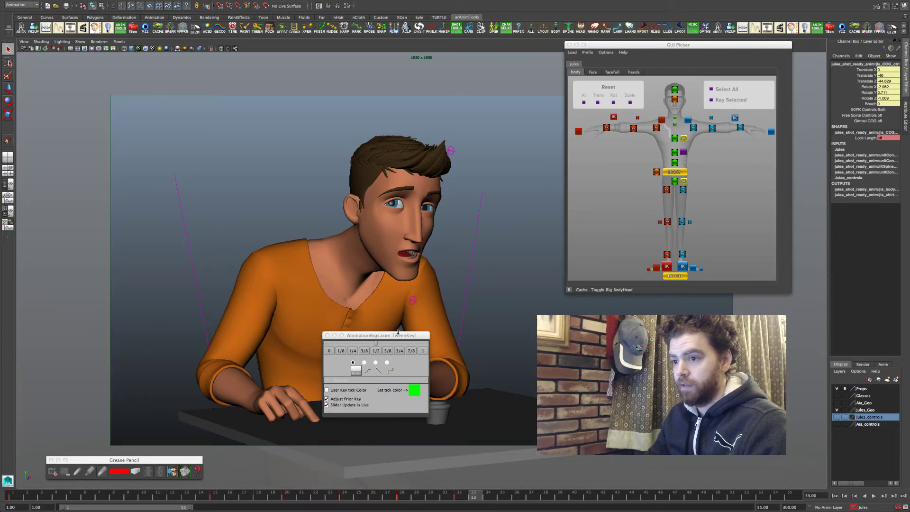
{"action": "left_click_drag", "start_coordinate": [399, 335], "coordinate": [909, 365]}
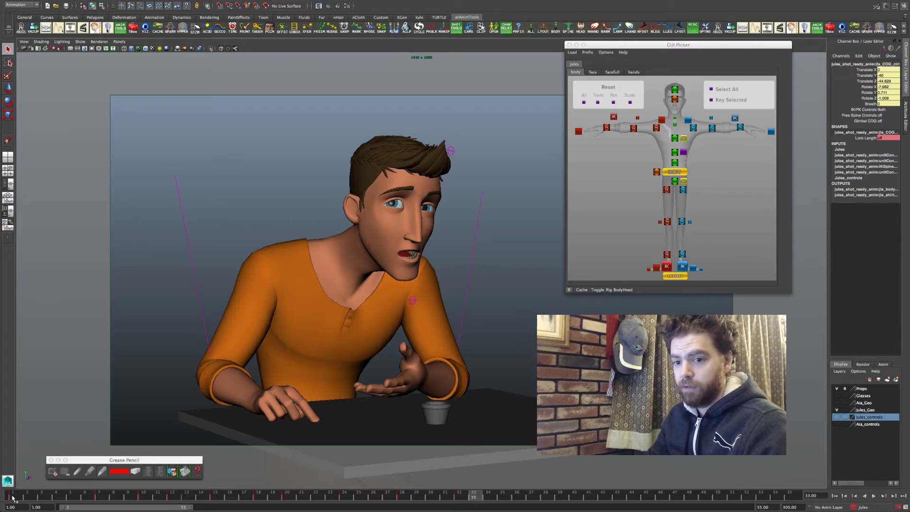
{"action": "left_click", "coordinate": [13, 496]}
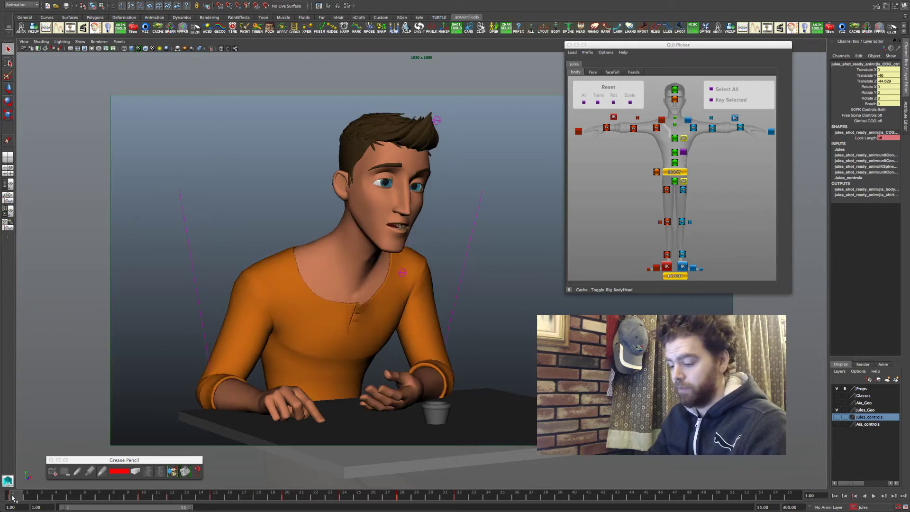
Step: Step through the character's keyed poses in the shot camera view from frame 1 to frame 28
{"action": "key", "text": "period"}
{"action": "key", "text": "period"}
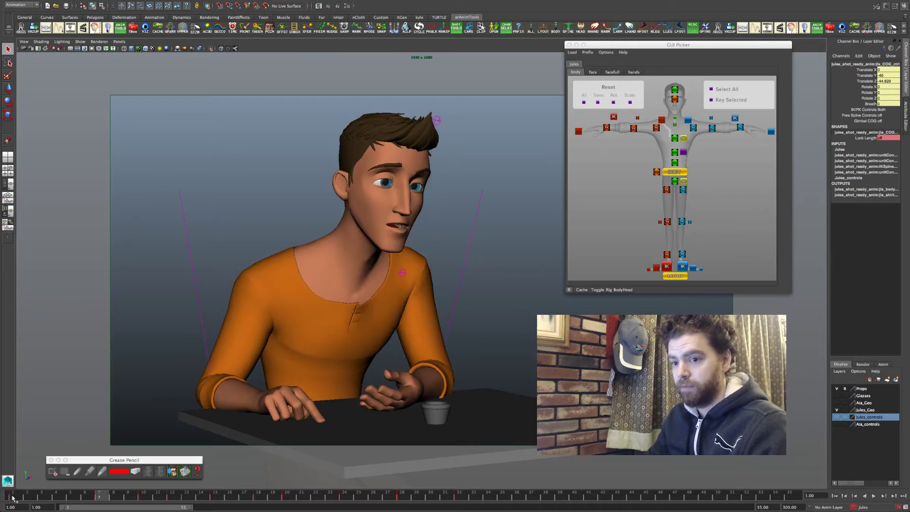
{"action": "key", "text": "period"}
{"action": "key", "text": "period"}
{"action": "key", "text": "period"}
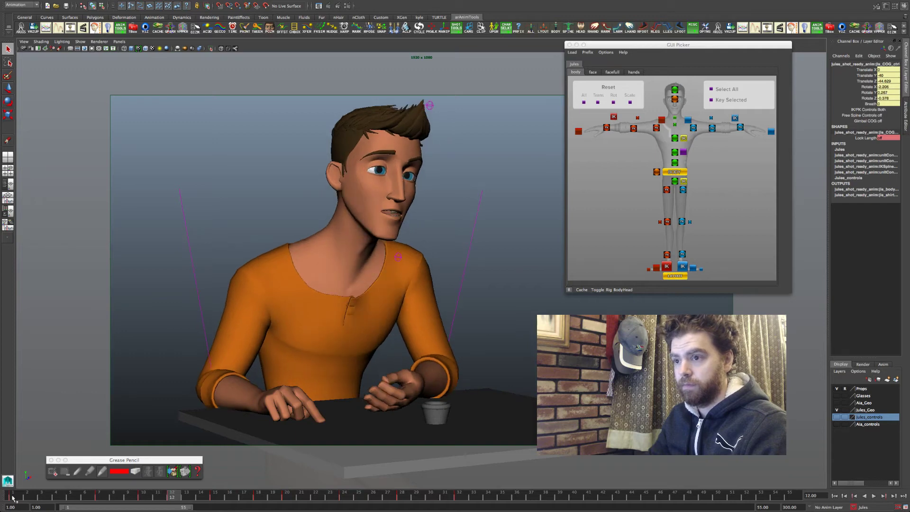
{"action": "key", "text": "period"}
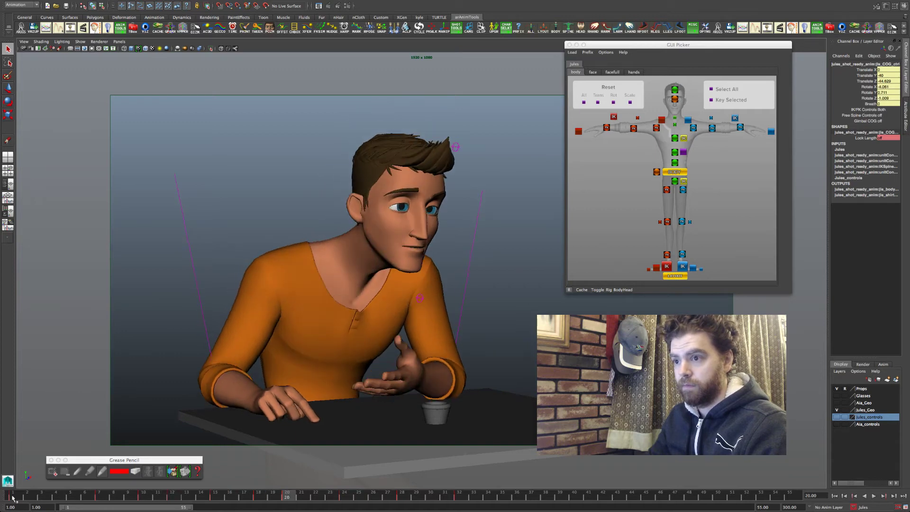
{"action": "key", "text": "period"}
{"action": "key", "text": "period"}
{"action": "key", "text": "period"}
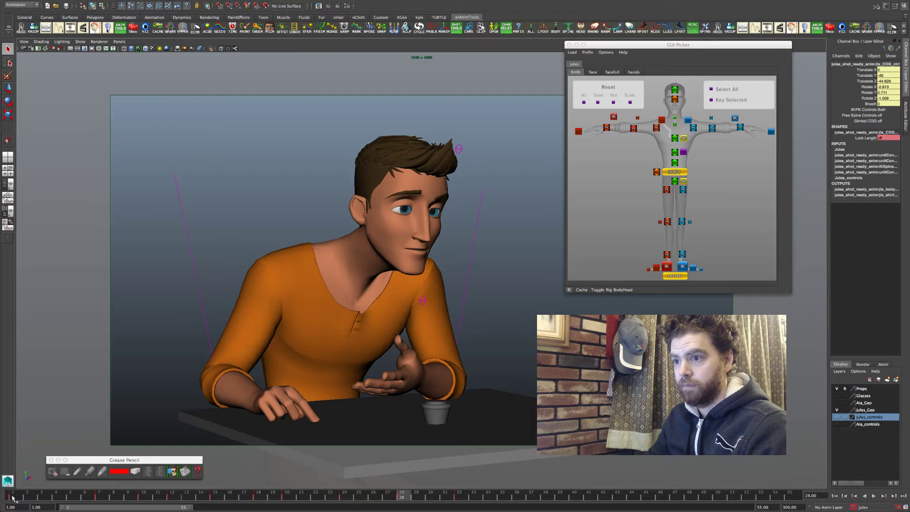
Step: Compare the poses at frames 24, 28 and 32 in the shot camera view, stepping back to frame 18
{"action": "key", "text": "comma"}
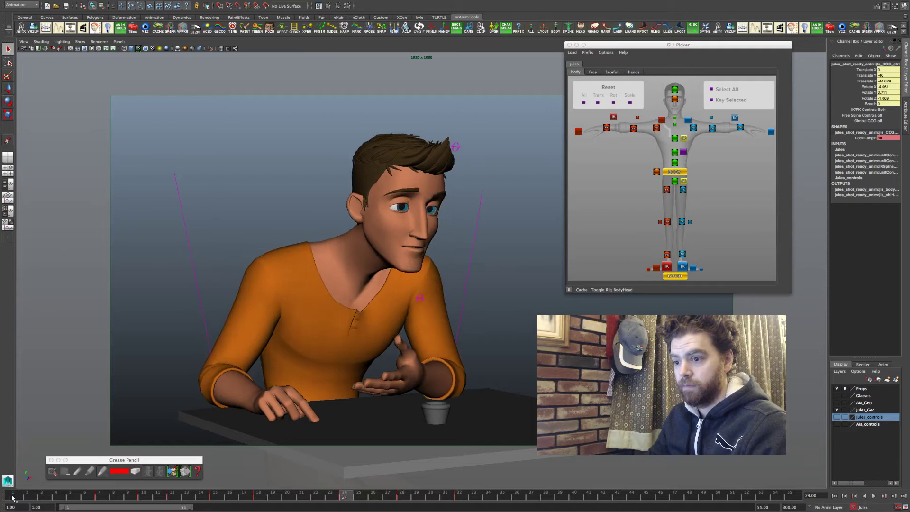
{"action": "key", "text": "period"}
{"action": "key", "text": "period"}
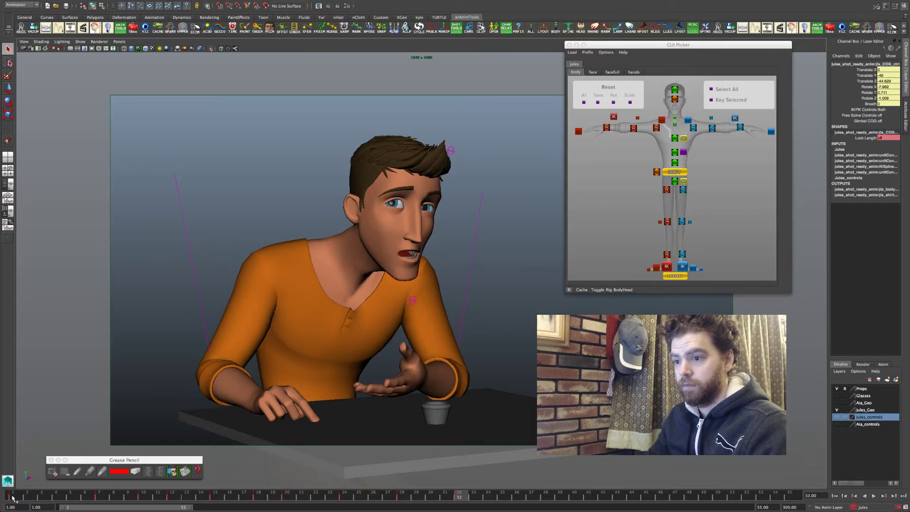
{"action": "key", "text": "comma"}
{"action": "key", "text": "comma"}
{"action": "key", "text": "period"}
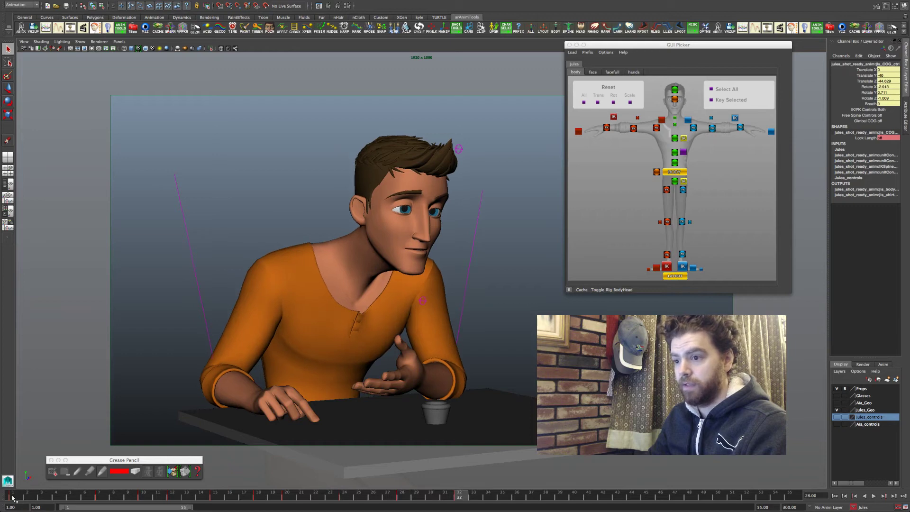
{"action": "key", "text": "comma"}
{"action": "key", "text": "comma"}
{"action": "key", "text": "comma"}
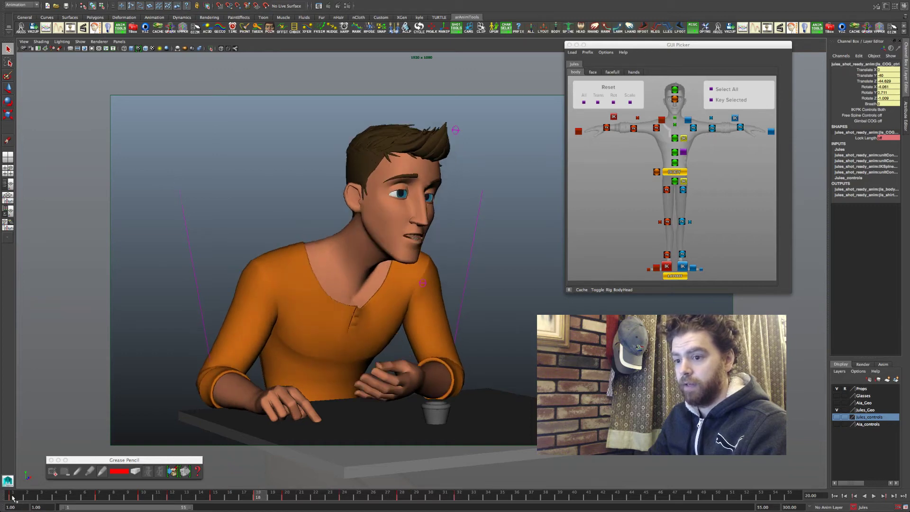
Step: Review the keyed poses forward from frame 18 to frame 32 and end on frame 28
{"action": "key", "text": "period"}
{"action": "key", "text": "period"}
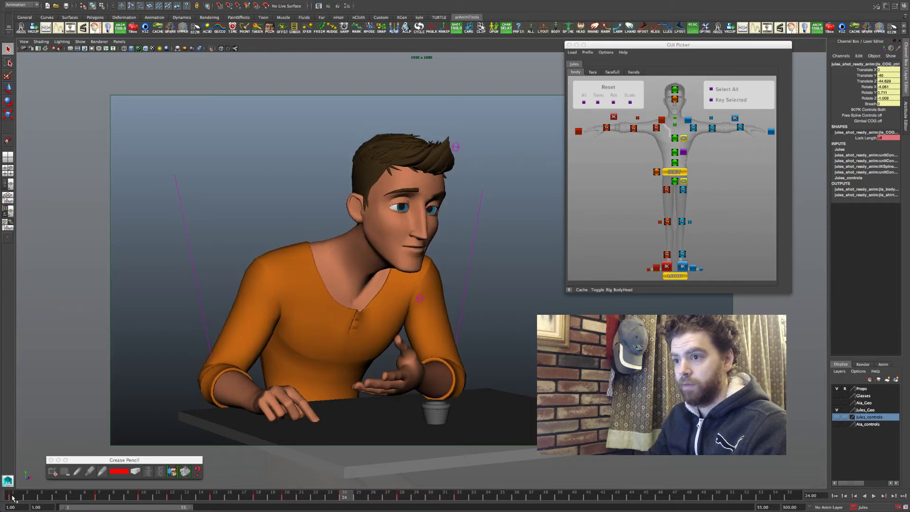
{"action": "key", "text": "period"}
{"action": "key", "text": "period"}
{"action": "key", "text": "comma"}
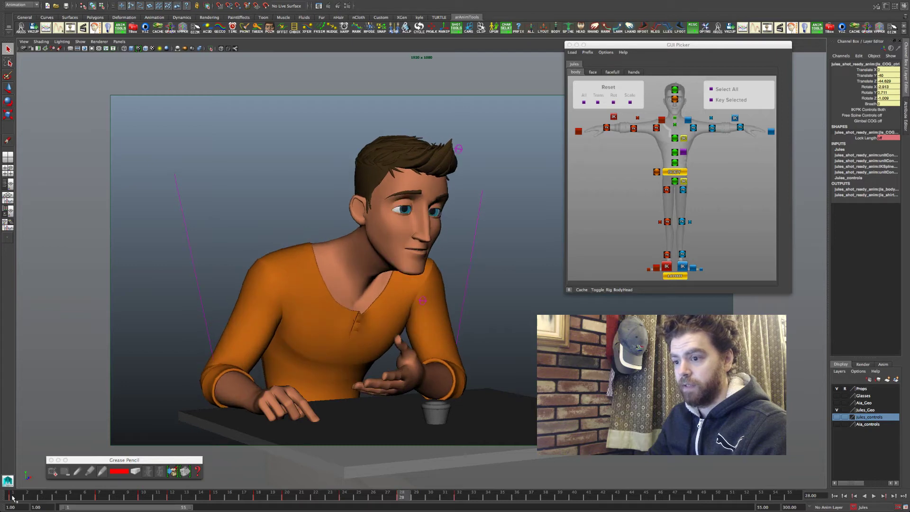
{"action": "key", "text": "comma"}
{"action": "key", "text": "period"}
{"action": "key", "text": "period"}
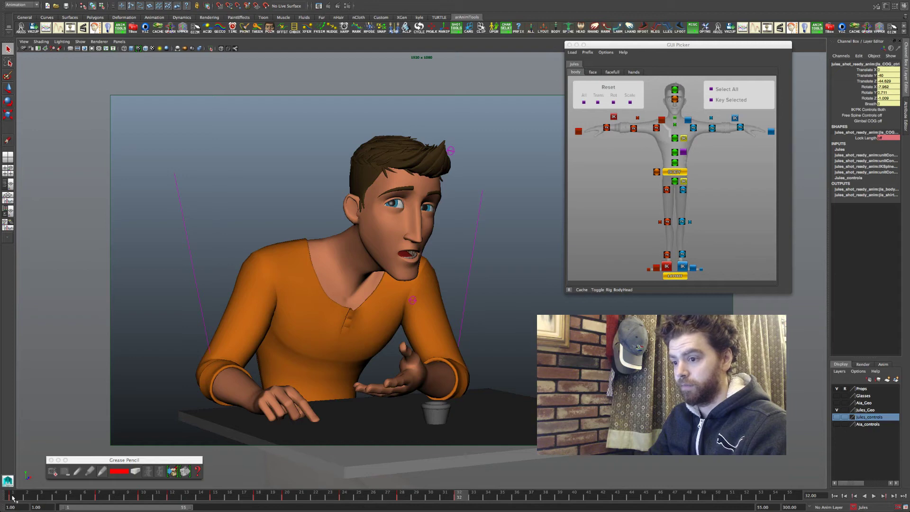
{"action": "key", "text": "comma"}
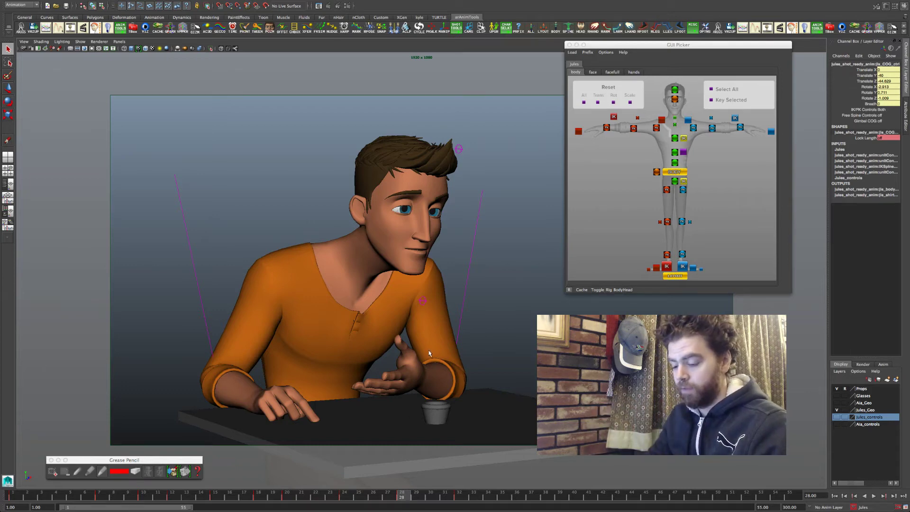
Step: Show the side view full size and compare the body poses at frames 24, 28 and 32, ending on frame 28
{"action": "key", "text": "space"}
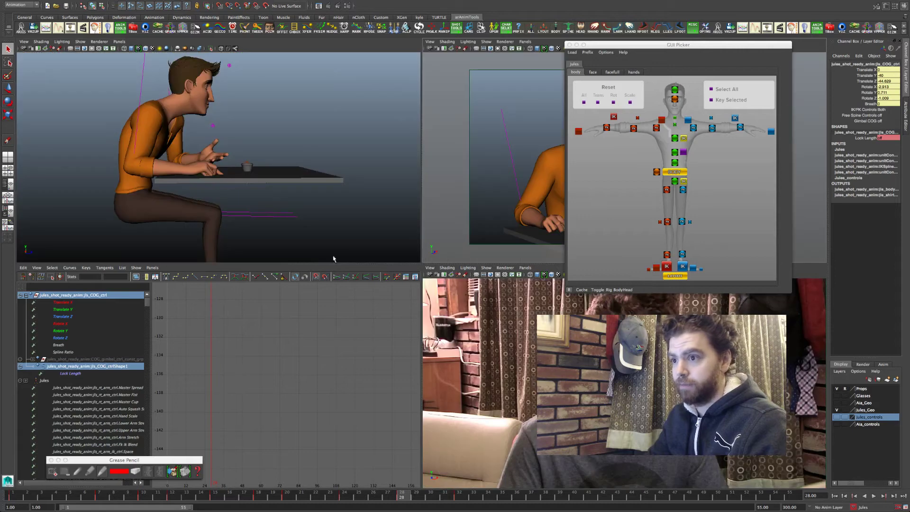
{"action": "key", "text": "space"}
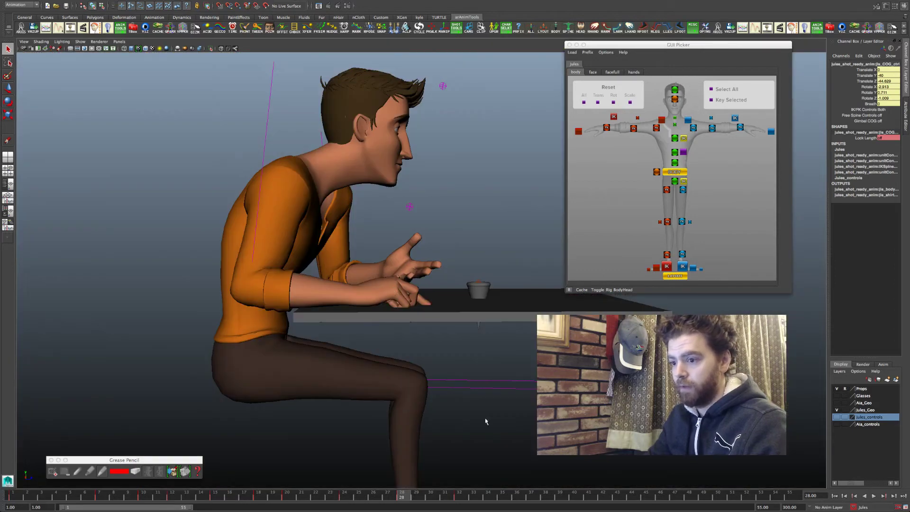
{"action": "key", "text": "comma"}
{"action": "key", "text": "period"}
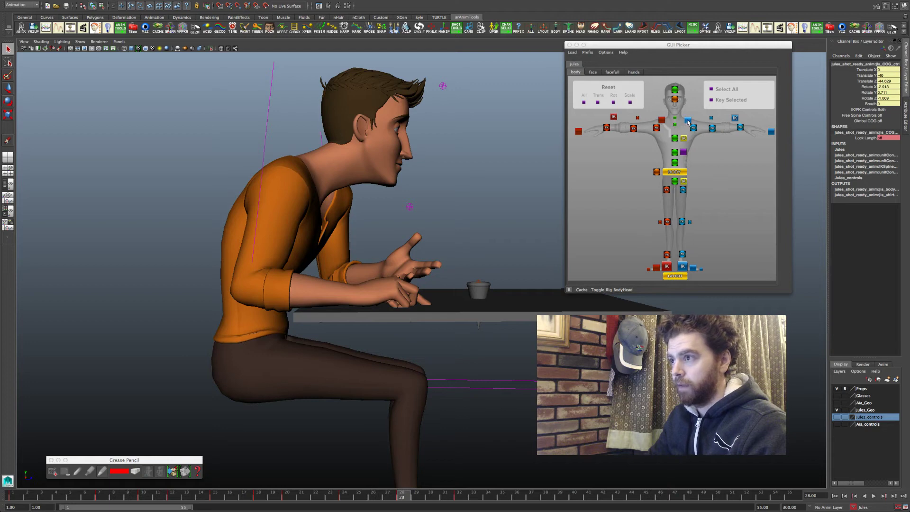
{"action": "key", "text": "period"}
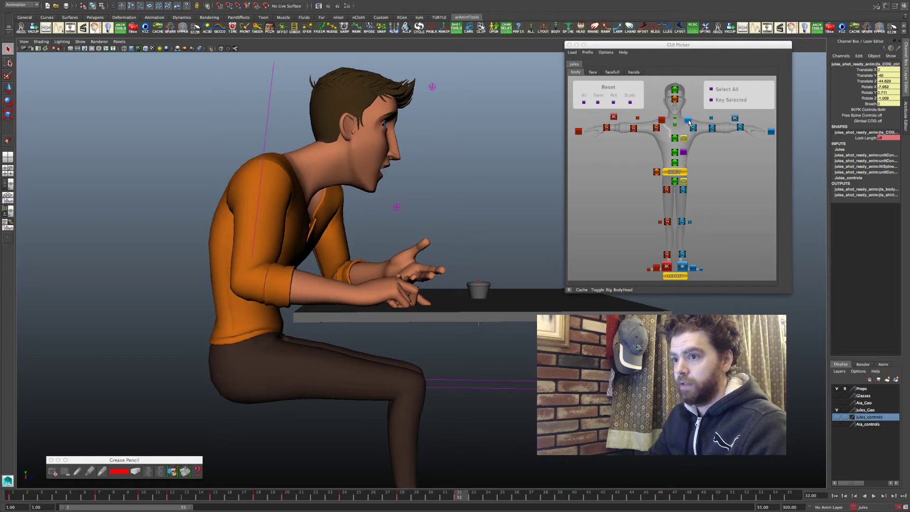
{"action": "key", "text": "comma"}
{"action": "key", "text": "period"}
{"action": "key", "text": "comma"}
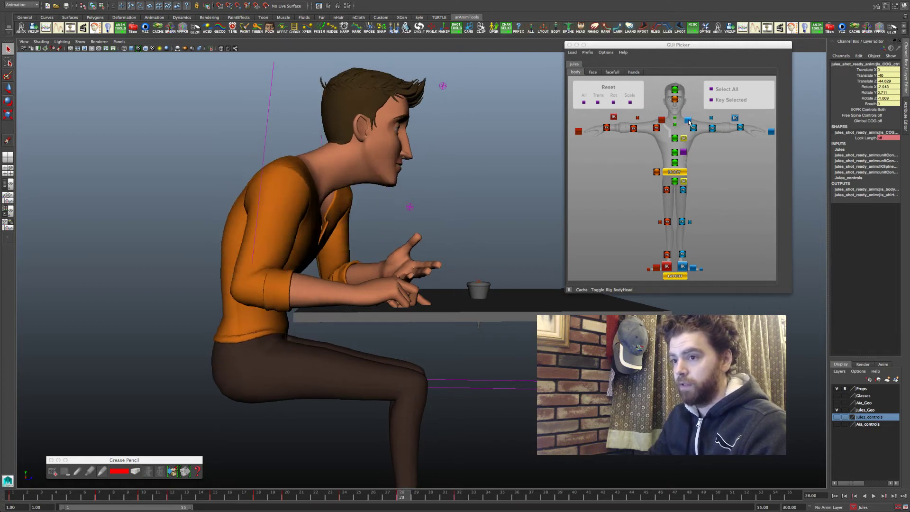
{"action": "key", "text": "comma"}
{"action": "key", "text": "period"}
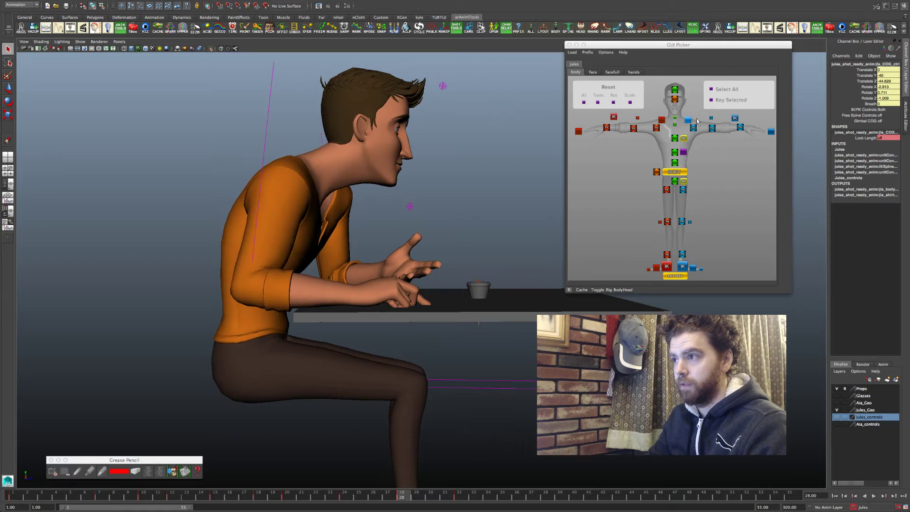
Step: Select the left arm IK control for moving and check the hand's positions between frames 18 and 32, ending on frame 24
{"action": "left_click", "coordinate": [734, 118]}
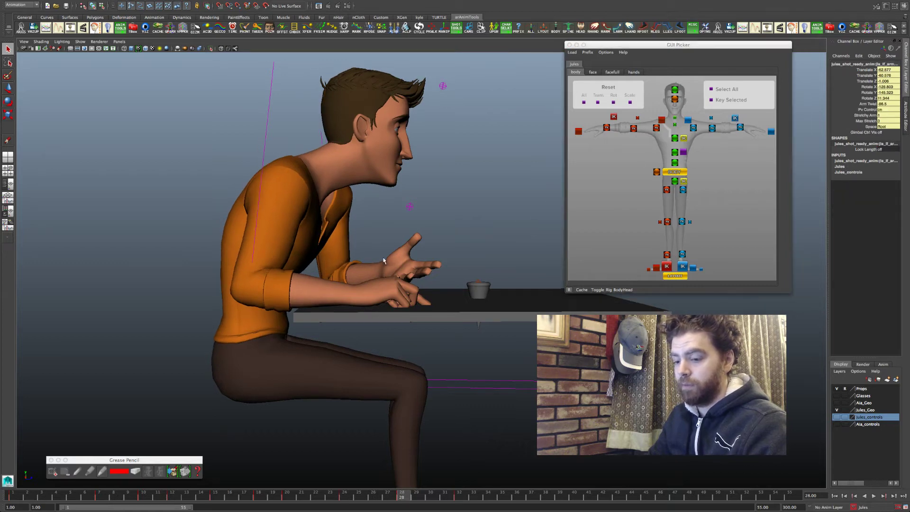
{"action": "key", "text": "e"}
{"action": "key", "text": "w"}
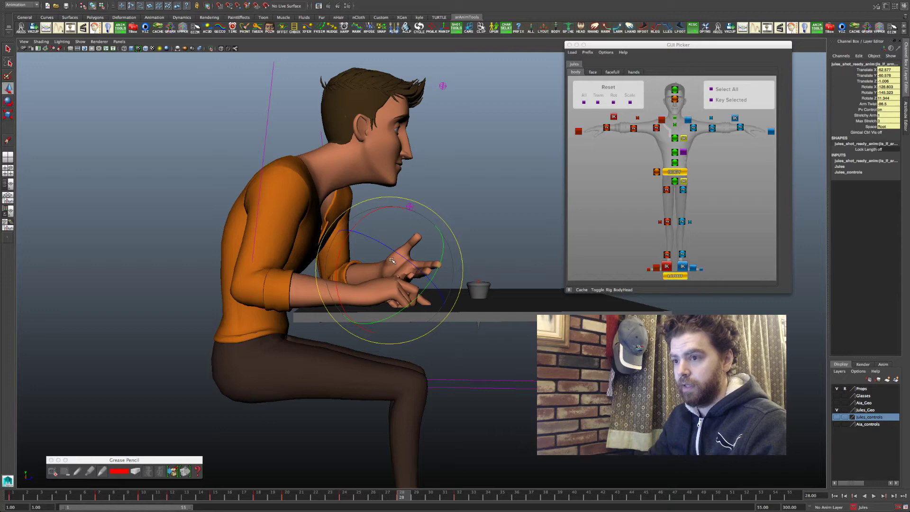
{"action": "key", "text": "comma"}
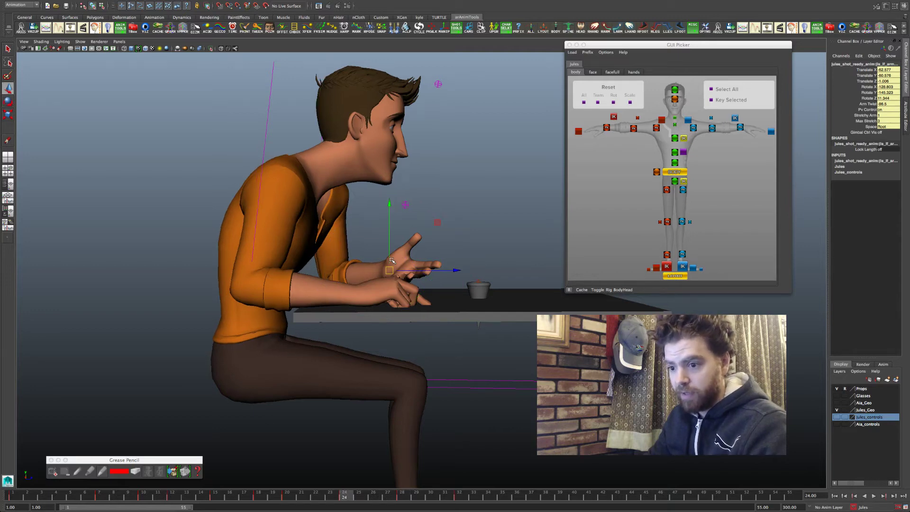
{"action": "key", "text": "comma"}
{"action": "key", "text": "comma"}
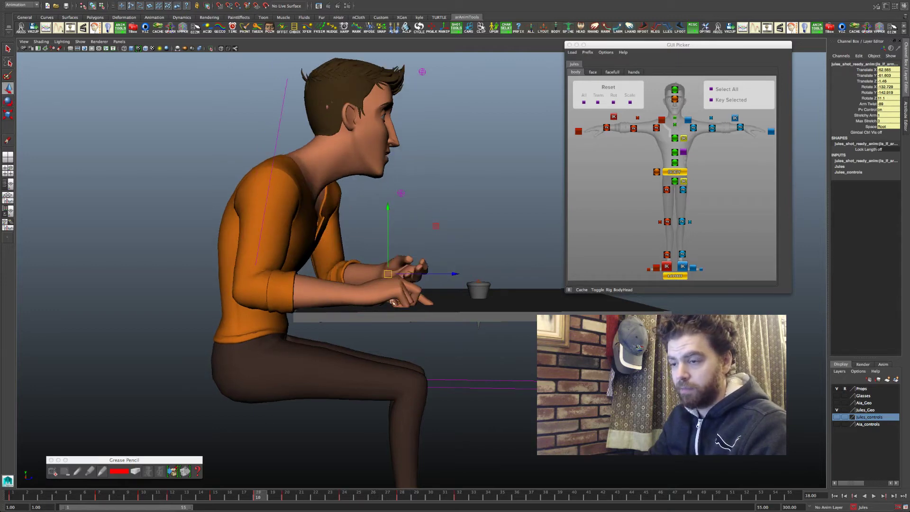
{"action": "key", "text": "period"}
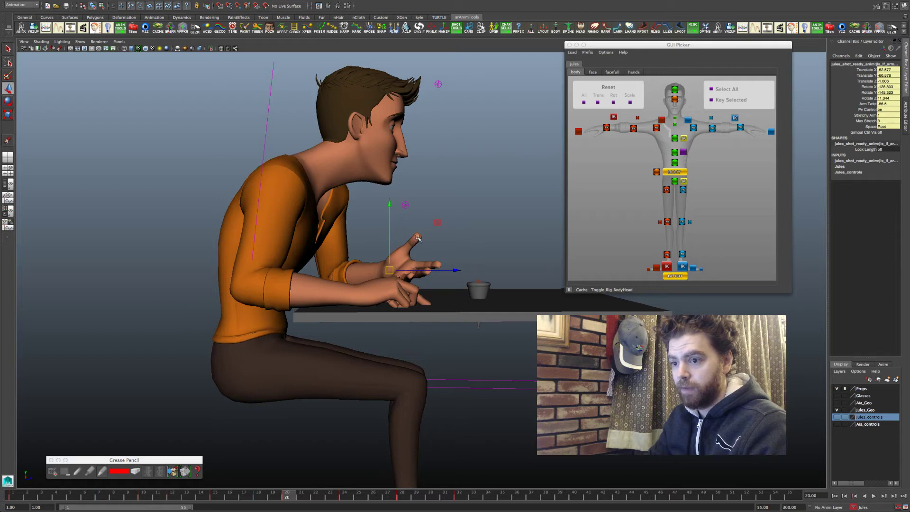
{"action": "key", "text": "period"}
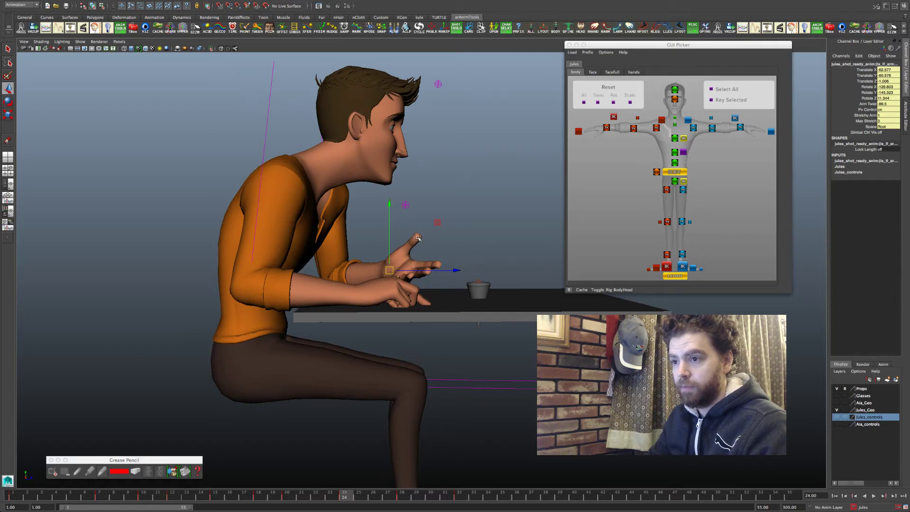
{"action": "key", "text": "period"}
{"action": "key", "text": "period"}
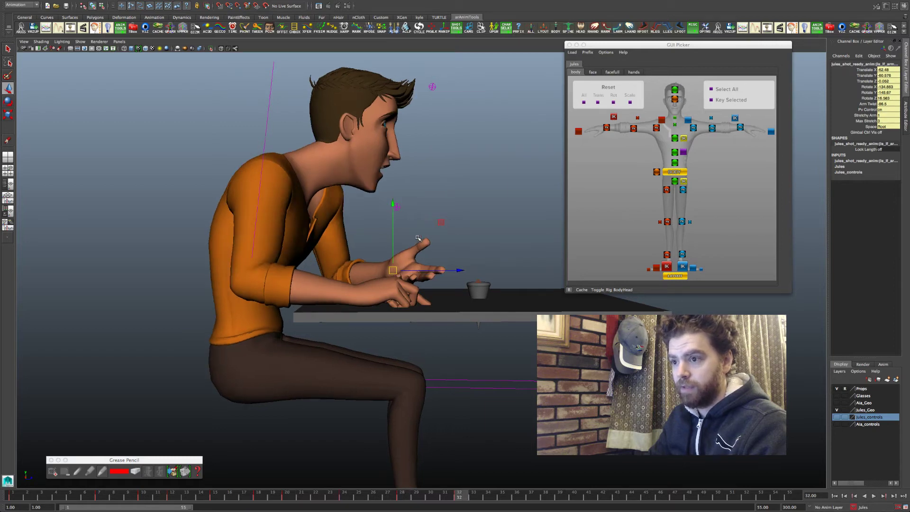
{"action": "key", "text": "comma"}
{"action": "key", "text": "comma"}
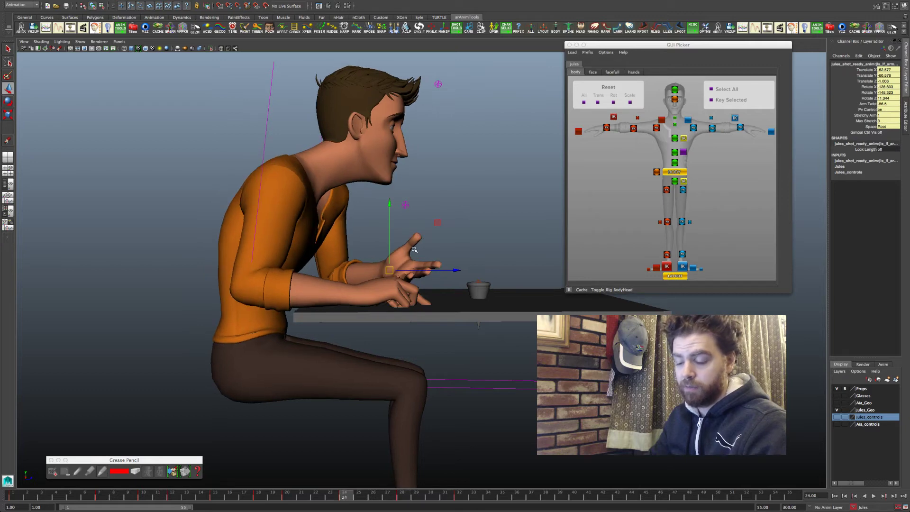
Step: Add a Grease Pencil frame at frame 15 over a close side view of the character's left hand
{"action": "left_click_drag", "start_coordinate": [407, 264], "coordinate": [463, 264], "text": "alt"}
{"action": "middle_click_drag", "start_coordinate": [464, 264], "coordinate": [395, 274], "text": "alt"}
{"action": "mouse_move", "coordinate": [395, 273]}
{"action": "left_mouse_down", "text": "alt"}
{"action": "mouse_move", "coordinate": [379, 277]}
{"action": "mouse_move", "coordinate": [400, 279]}
{"action": "left_mouse_up", "text": "alt"}
{"action": "right_click_drag", "start_coordinate": [401, 279], "coordinate": [459, 283], "text": "alt"}
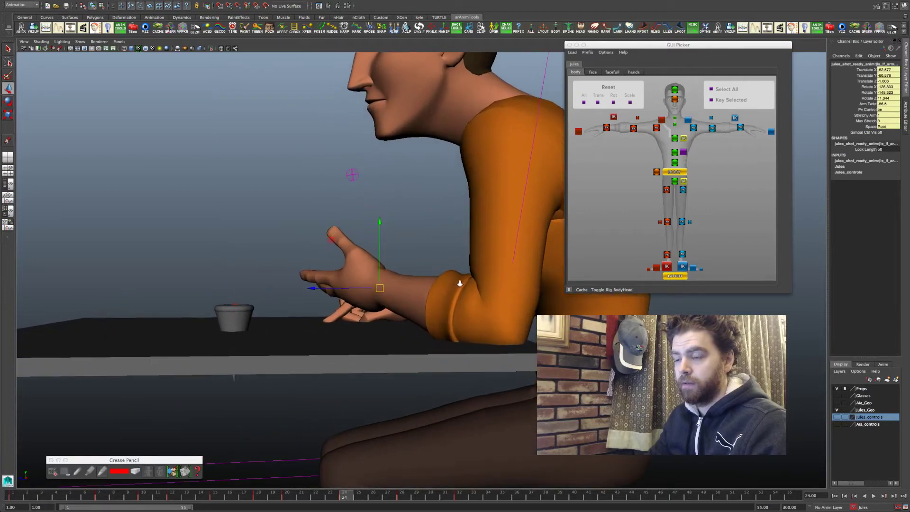
{"action": "mouse_move", "coordinate": [430, 279]}
{"action": "middle_mouse_down", "text": "alt"}
{"action": "mouse_move", "coordinate": [440, 266]}
{"action": "mouse_move", "coordinate": [440, 283]}
{"action": "middle_mouse_up", "text": "alt"}
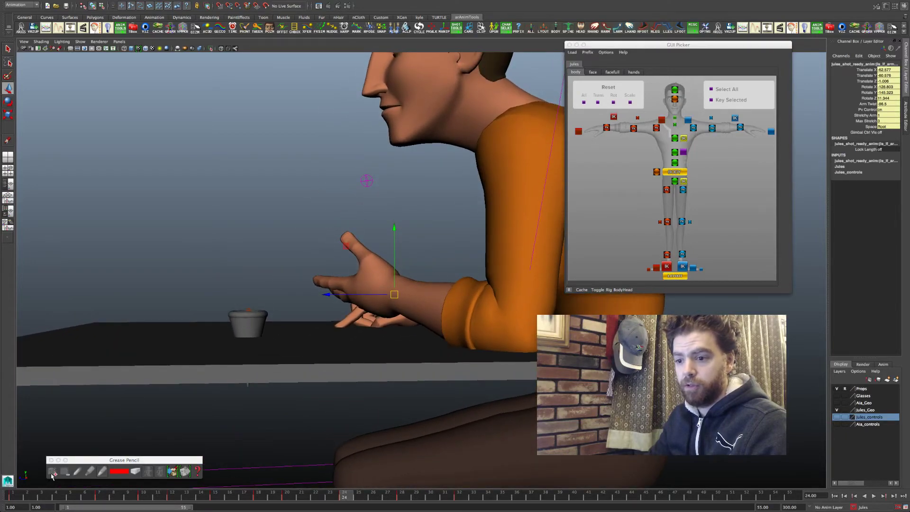
{"action": "key", "text": "comma"}
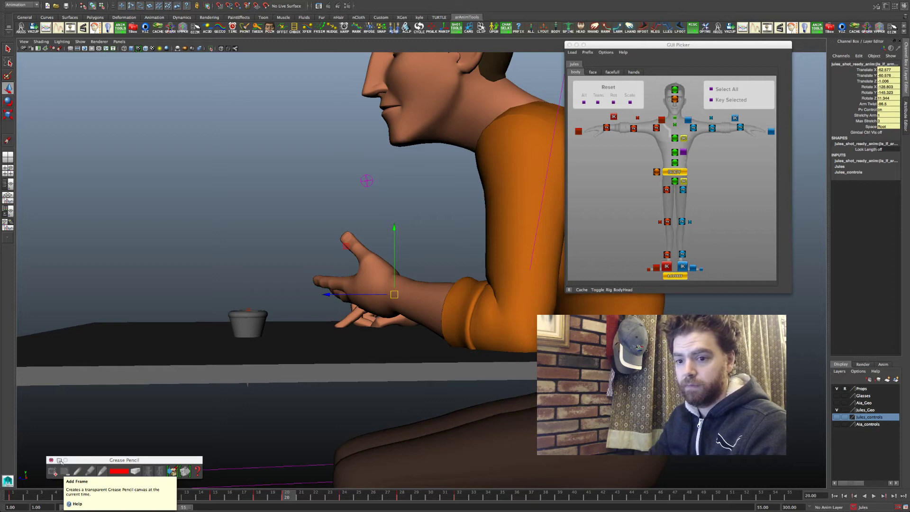
{"action": "key", "text": "comma"}
{"action": "key", "text": "comma"}
{"action": "key", "text": "comma"}
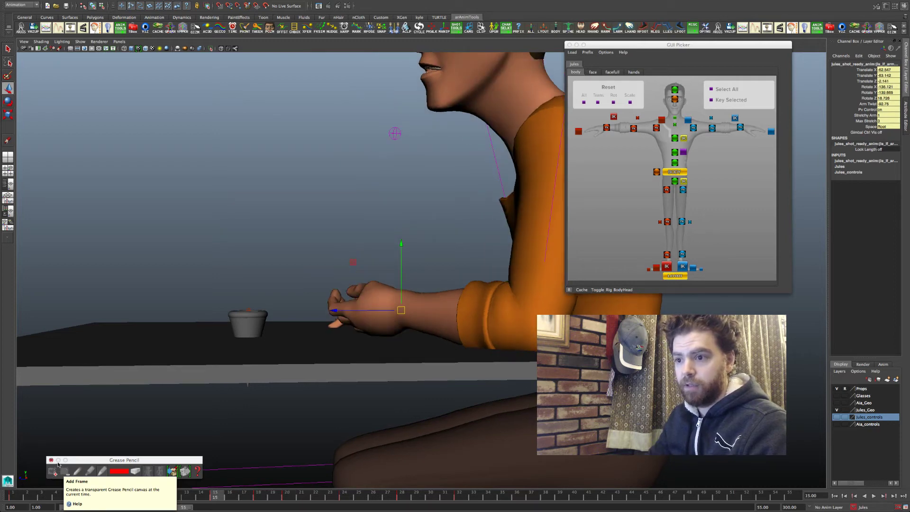
{"action": "left_click", "coordinate": [53, 472]}
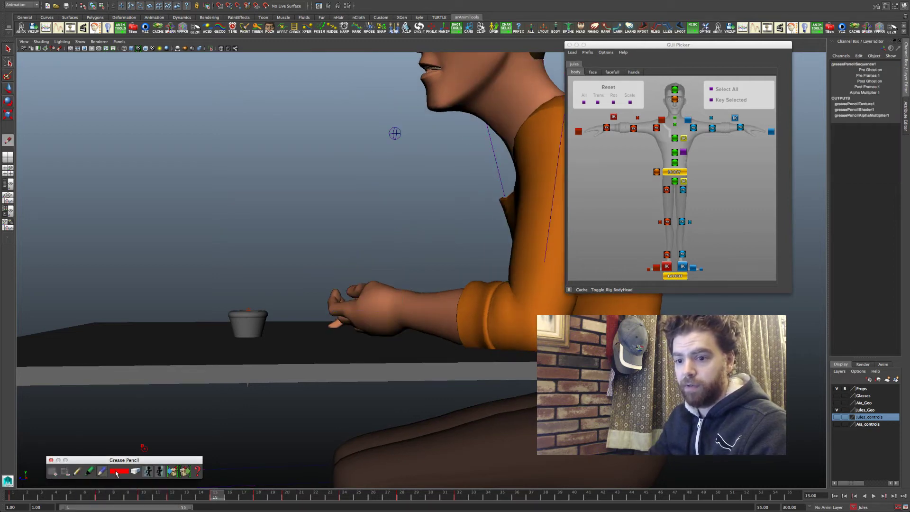
Step: Set the Grease Pencil colour to cyan and draw a circle around the left hand at frame 15
{"action": "left_click", "coordinate": [118, 471]}
{"action": "left_click", "coordinate": [114, 453]}
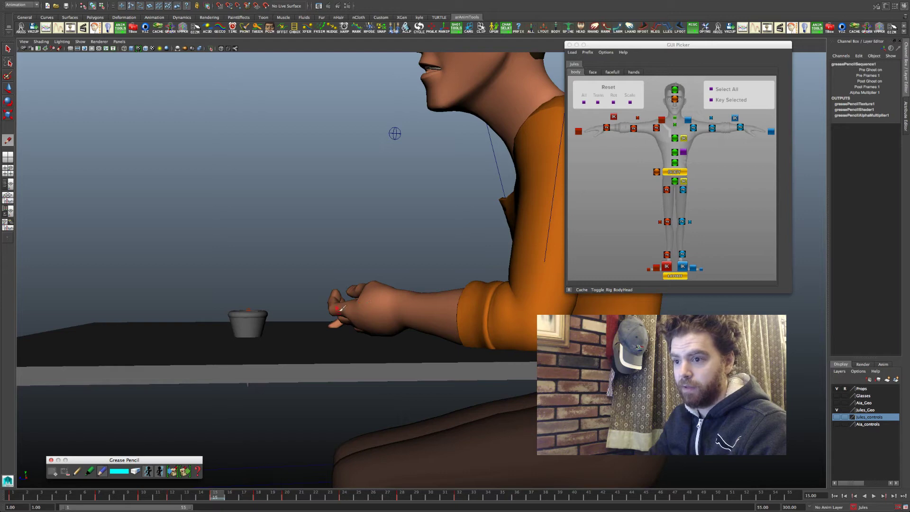
{"action": "mouse_move", "coordinate": [378, 289]}
{"action": "left_mouse_down"}
{"action": "mouse_move", "coordinate": [395, 325]}
{"action": "mouse_move", "coordinate": [372, 289]}
{"action": "left_mouse_up"}
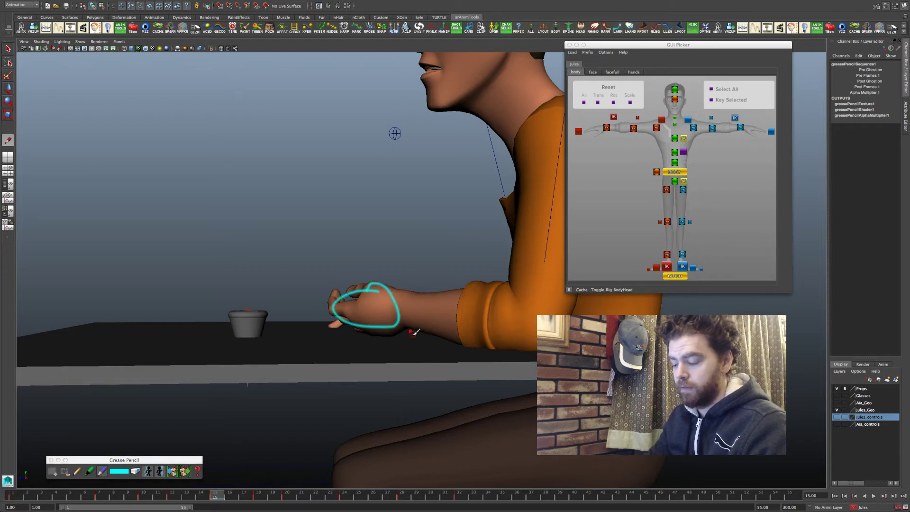
Step: Draw a cyan circle over the left hand's position at frame 18 and advance to frame 24
{"action": "key", "text": "period"}
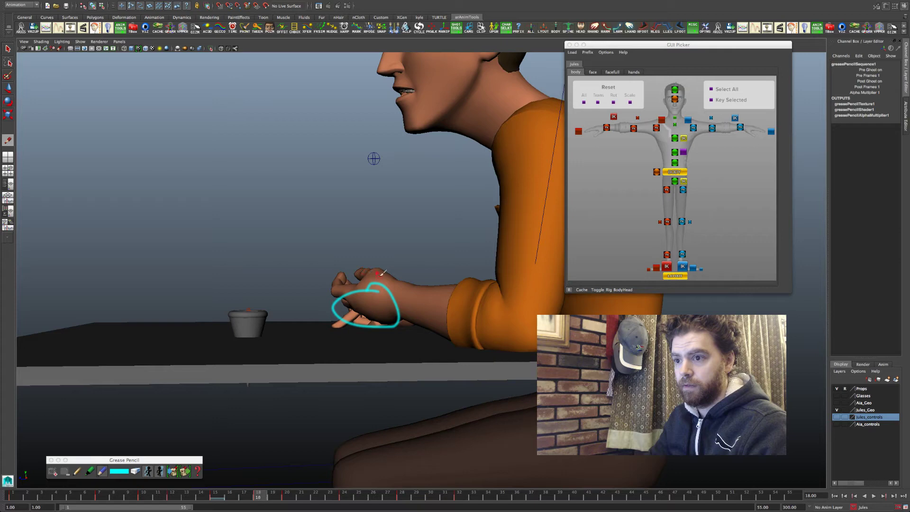
{"action": "mouse_move", "coordinate": [378, 274]}
{"action": "left_mouse_down"}
{"action": "mouse_move", "coordinate": [342, 281]}
{"action": "mouse_move", "coordinate": [353, 310]}
{"action": "mouse_move", "coordinate": [392, 299]}
{"action": "mouse_move", "coordinate": [357, 264]}
{"action": "mouse_move", "coordinate": [355, 300]}
{"action": "mouse_move", "coordinate": [390, 299]}
{"action": "mouse_move", "coordinate": [380, 256]}
{"action": "left_mouse_up"}
{"action": "key", "text": "period"}
{"action": "key", "text": "period"}
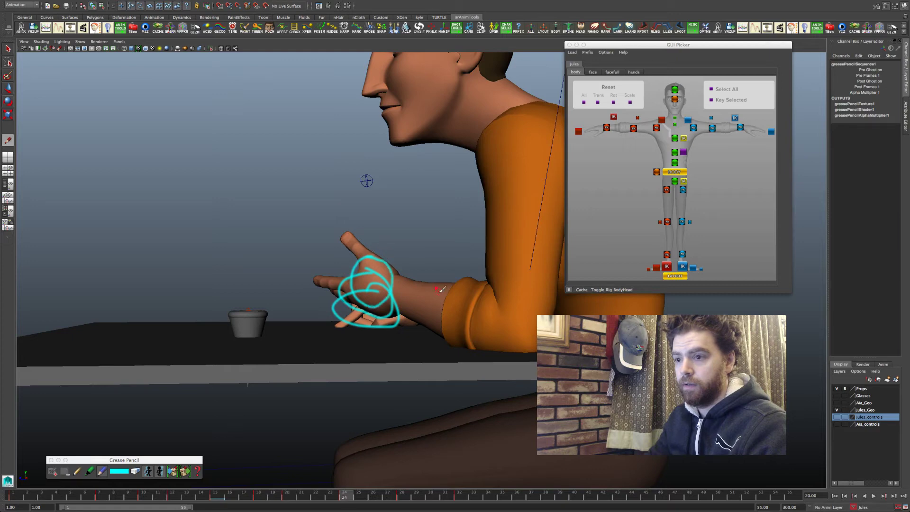
Step: Draw a green Grease Pencil circle around the left hand at frame 32 and set the pencil colour to red
{"action": "key", "text": "period"}
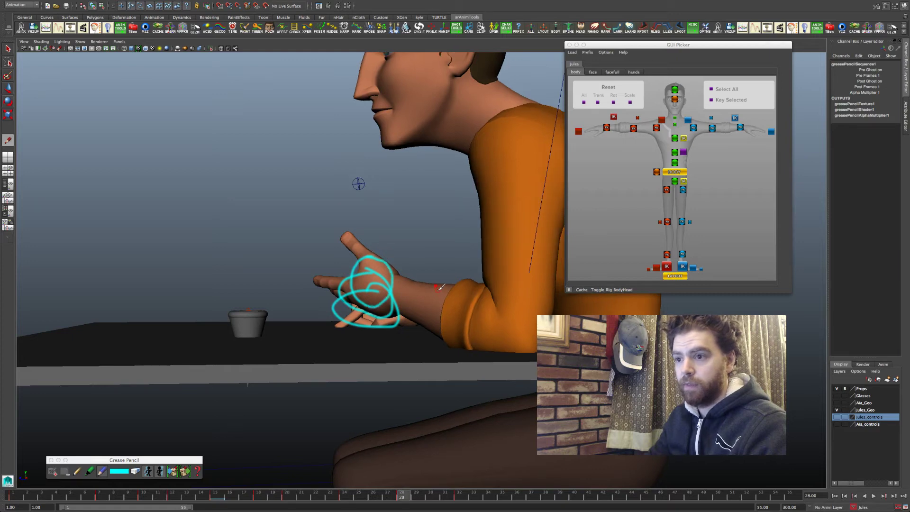
{"action": "key", "text": "period"}
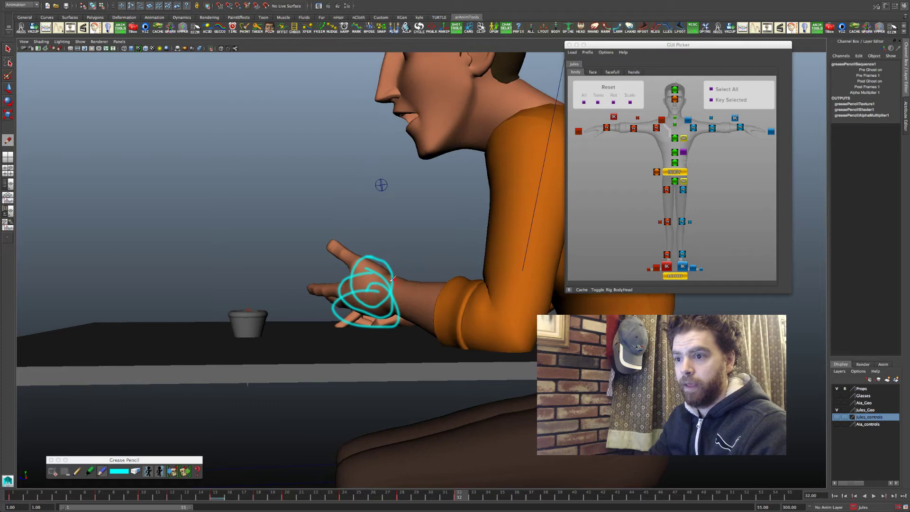
{"action": "left_click", "coordinate": [123, 471]}
{"action": "left_click", "coordinate": [110, 455]}
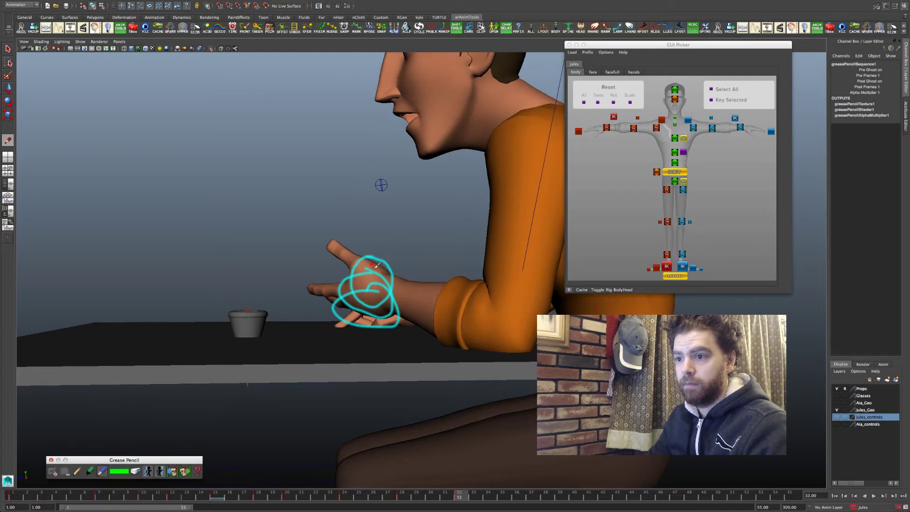
{"action": "mouse_move", "coordinate": [377, 271]}
{"action": "left_mouse_down"}
{"action": "mouse_move", "coordinate": [349, 266]}
{"action": "mouse_move", "coordinate": [326, 298]}
{"action": "mouse_move", "coordinate": [345, 316]}
{"action": "mouse_move", "coordinate": [380, 277]}
{"action": "left_mouse_up"}
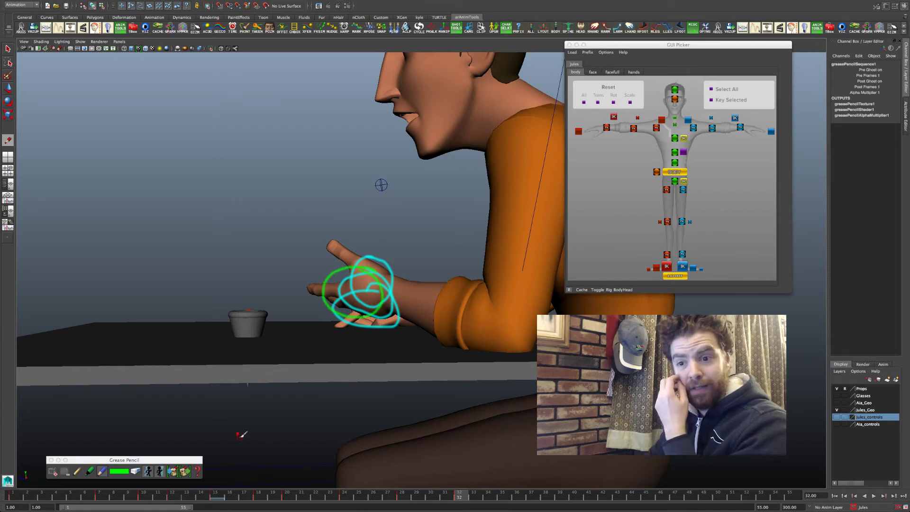
{"action": "left_click", "coordinate": [121, 471]}
{"action": "left_click", "coordinate": [96, 453]}
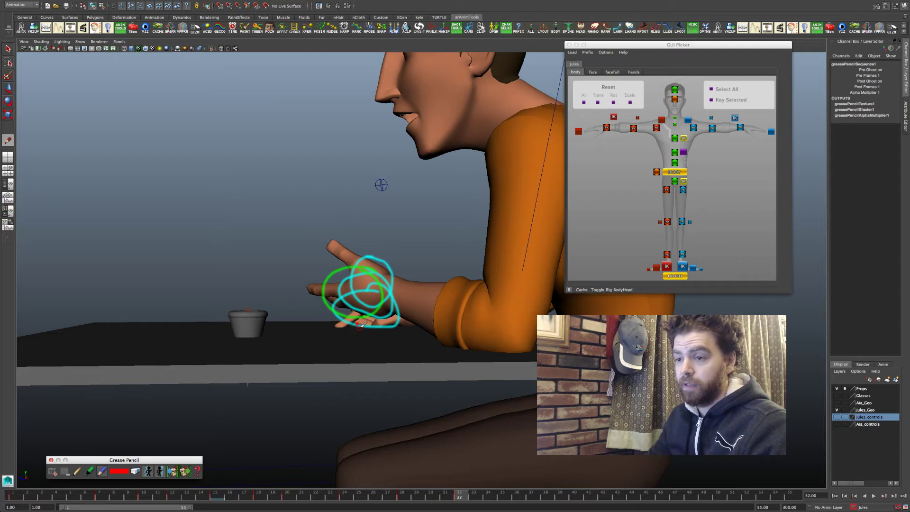
Step: Step through the key poses between frames 12 and 32 to examine the left hand's path against the pencil marks
{"action": "key", "text": "comma"}
{"action": "key", "text": "comma"}
{"action": "key", "text": "comma"}
{"action": "key", "text": "comma"}
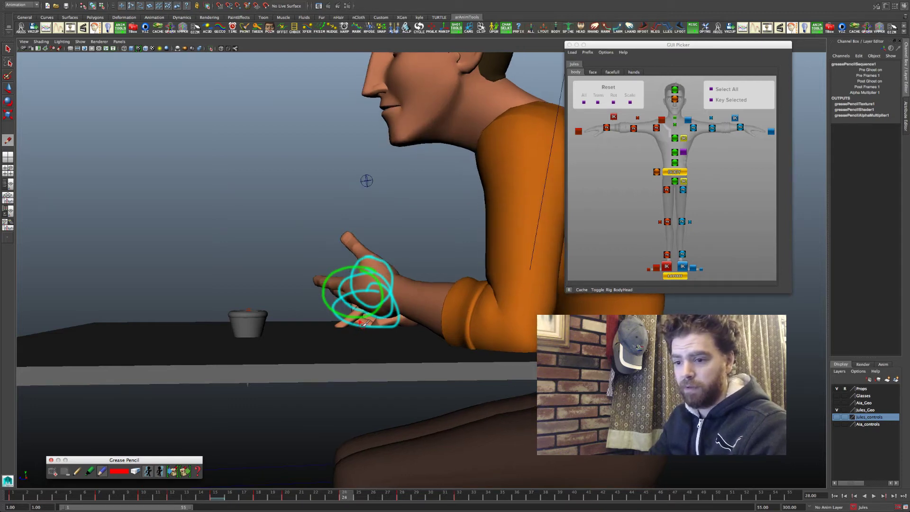
{"action": "key", "text": "comma"}
{"action": "key", "text": "comma"}
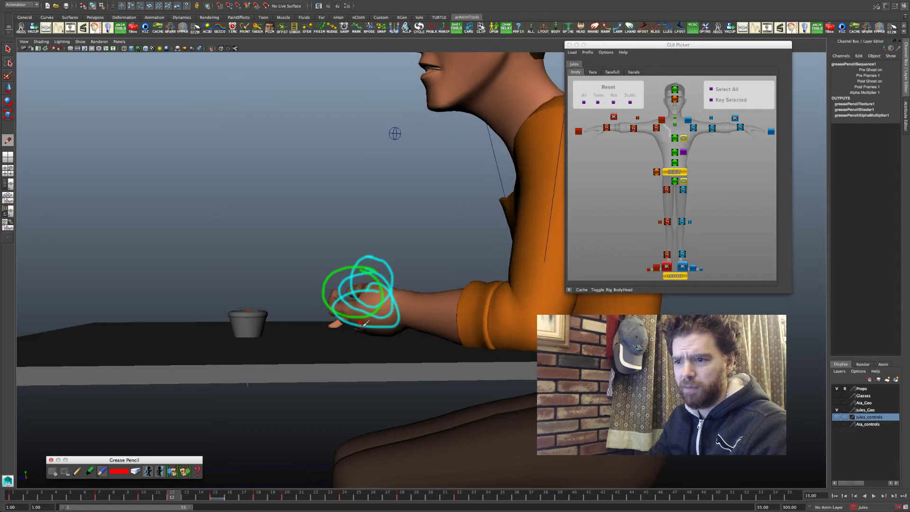
{"action": "key", "text": "period"}
{"action": "key", "text": "period"}
{"action": "key", "text": "period"}
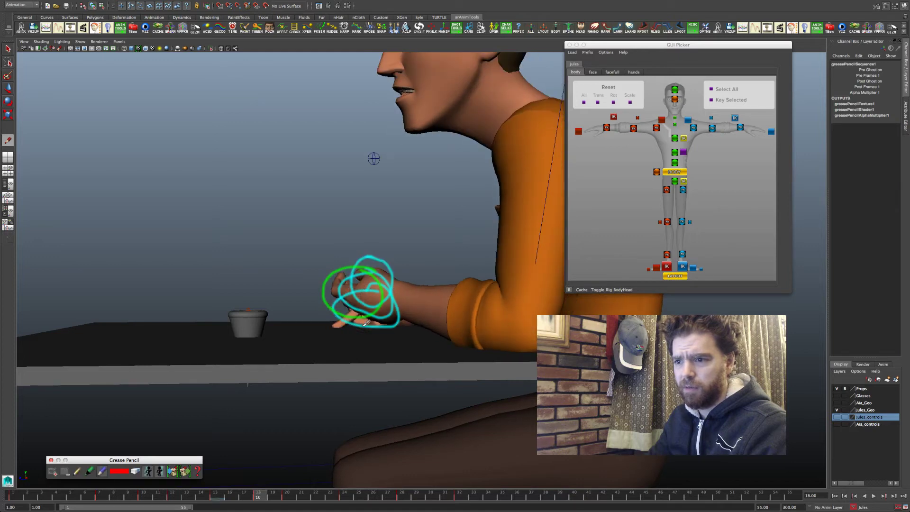
{"action": "key", "text": "period"}
{"action": "key", "text": "period"}
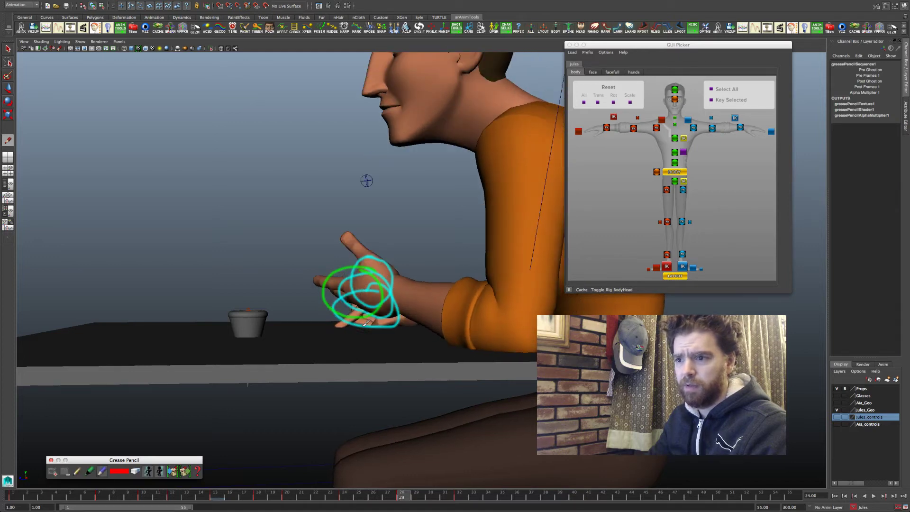
{"action": "key", "text": "period"}
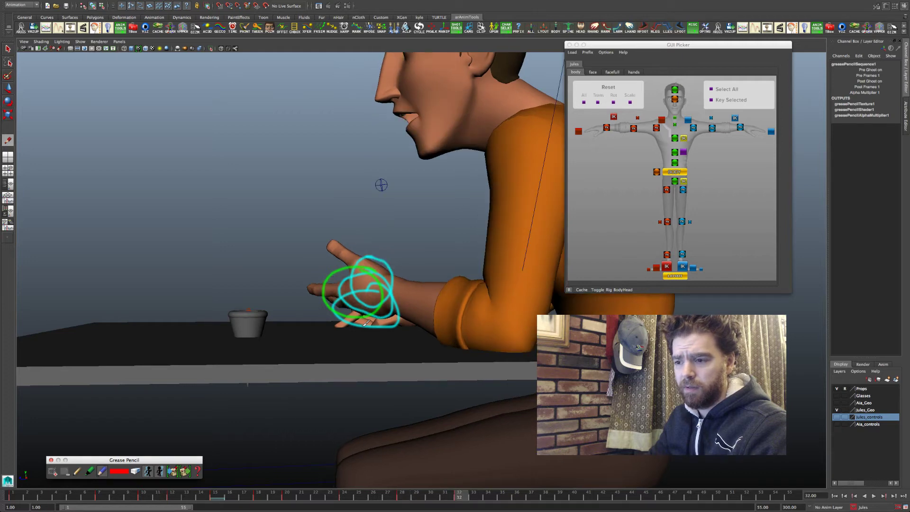
Step: Go to frame 20 and draw a red arc over the marked circles to trace the left hand's intended path
{"action": "key", "text": "comma"}
{"action": "key", "text": "comma"}
{"action": "key", "text": "comma"}
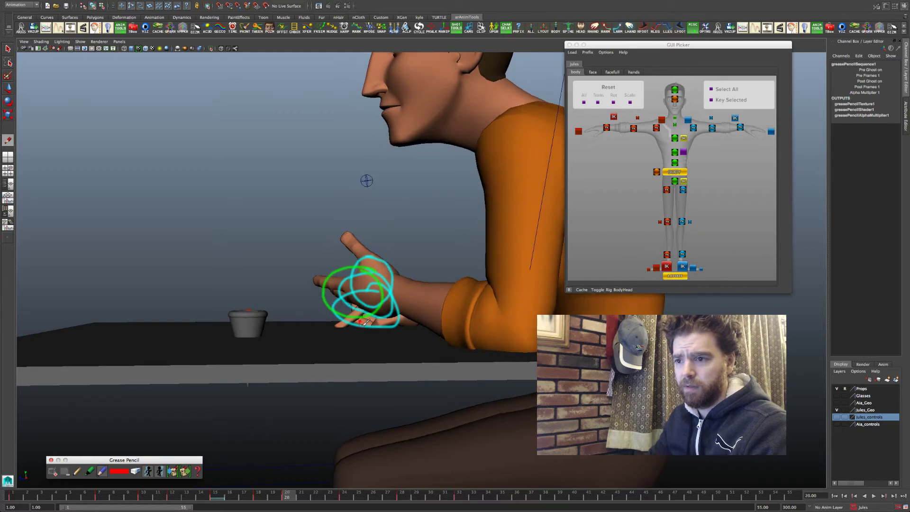
{"action": "key", "text": "period"}
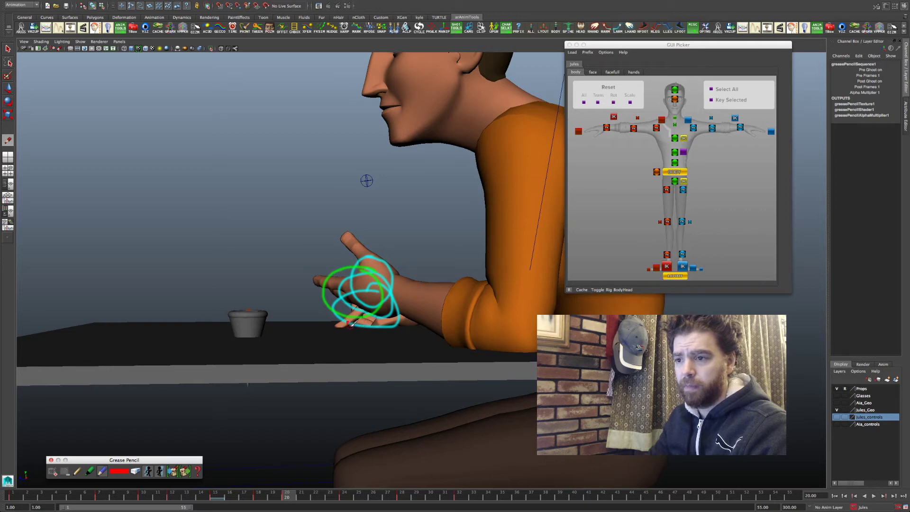
{"action": "mouse_move", "coordinate": [350, 324]}
{"action": "left_mouse_down"}
{"action": "mouse_move", "coordinate": [363, 315]}
{"action": "mouse_move", "coordinate": [377, 265]}
{"action": "mouse_move", "coordinate": [352, 255]}
{"action": "mouse_move", "coordinate": [314, 300]}
{"action": "left_mouse_up"}
Step: Compare the left hand's poses between frames 18 and 32 with the red arc, ending on frame 24
{"action": "key", "text": "comma"}
{"action": "key", "text": "comma"}
{"action": "key", "text": "comma"}
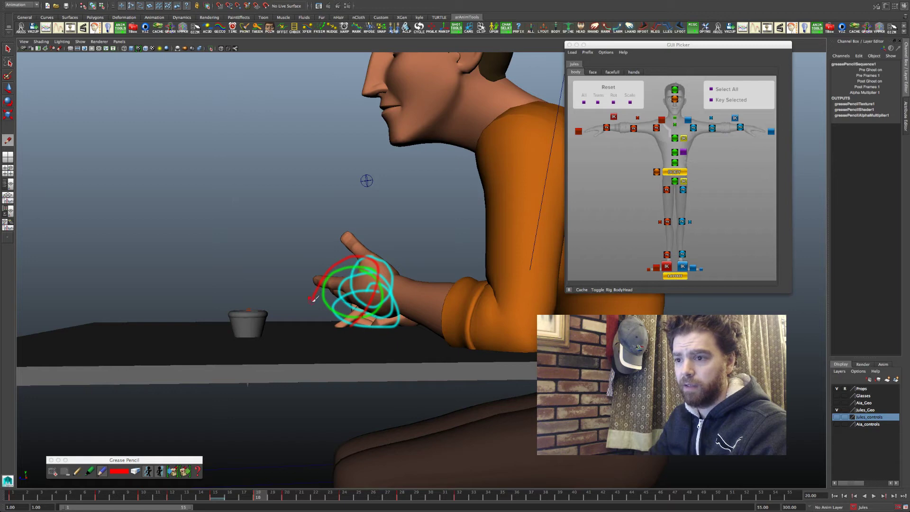
{"action": "key", "text": "period"}
{"action": "key", "text": "period"}
{"action": "key", "text": "period"}
{"action": "key", "text": "period"}
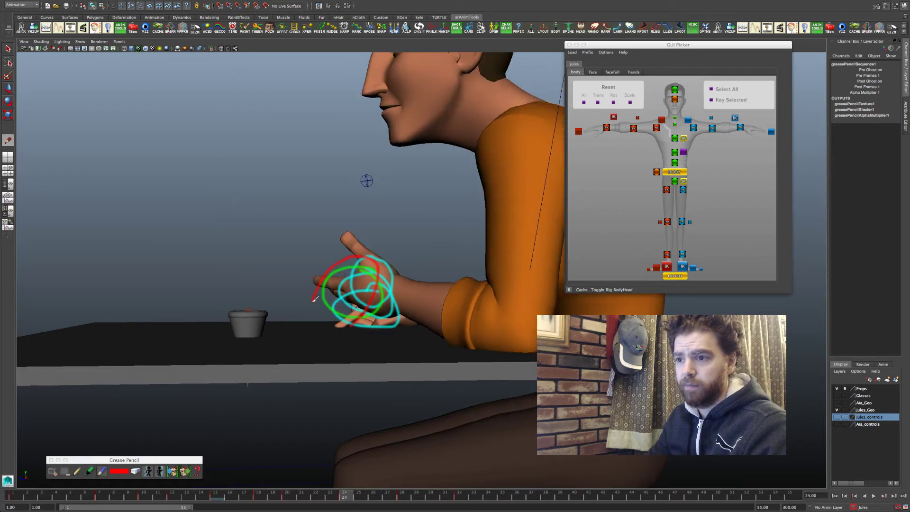
{"action": "key", "text": "period"}
{"action": "key", "text": "period"}
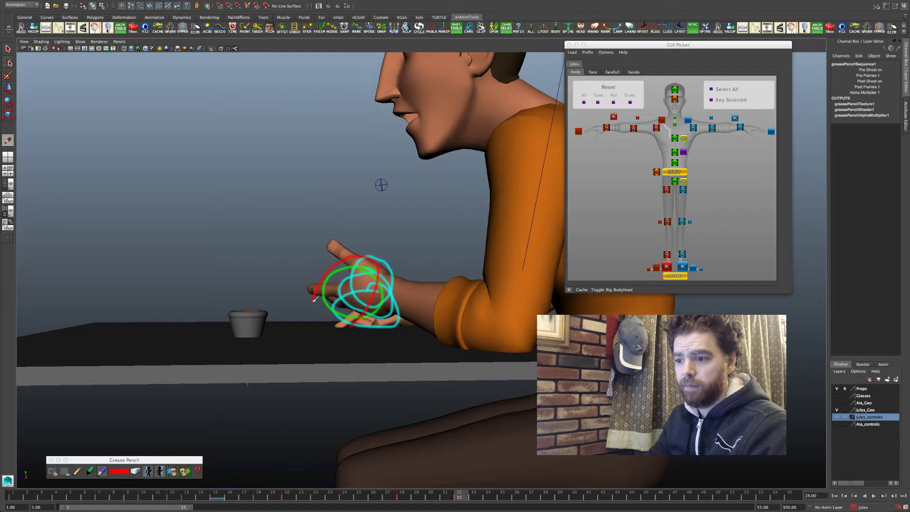
{"action": "key", "text": "comma"}
{"action": "key", "text": "comma"}
{"action": "key", "text": "comma"}
{"action": "key", "text": "comma"}
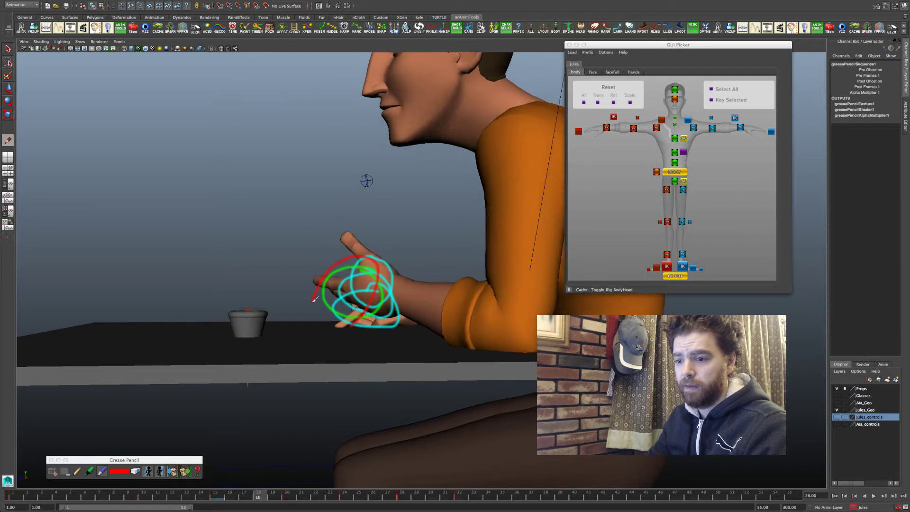
{"action": "key", "text": "comma"}
{"action": "key", "text": "period"}
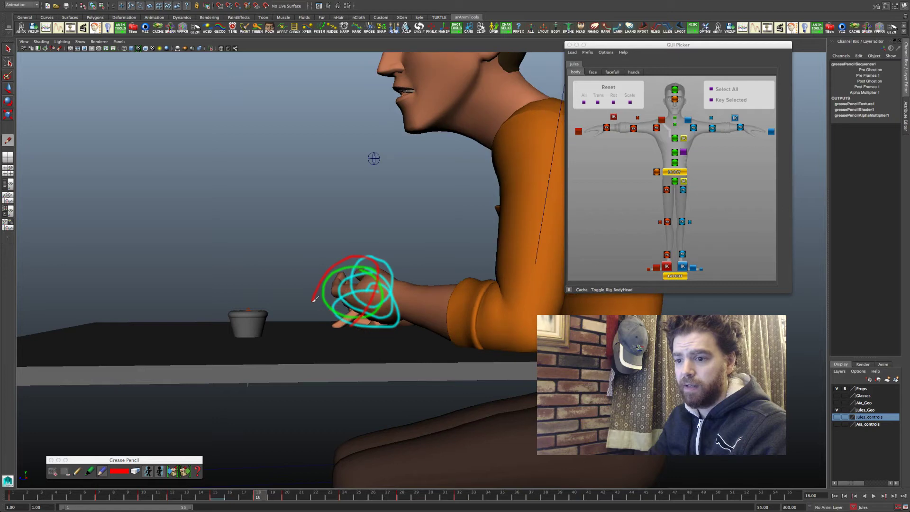
{"action": "key", "text": "period"}
{"action": "key", "text": "period"}
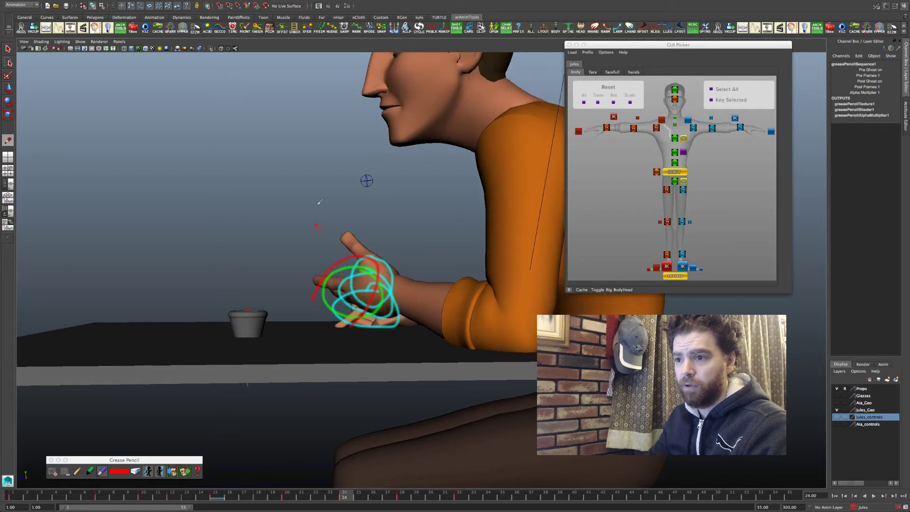
Step: Select the left arm IK control for moving and check the hand's position between frames 15 and 24, ending on frame 18
{"action": "left_click", "coordinate": [732, 118]}
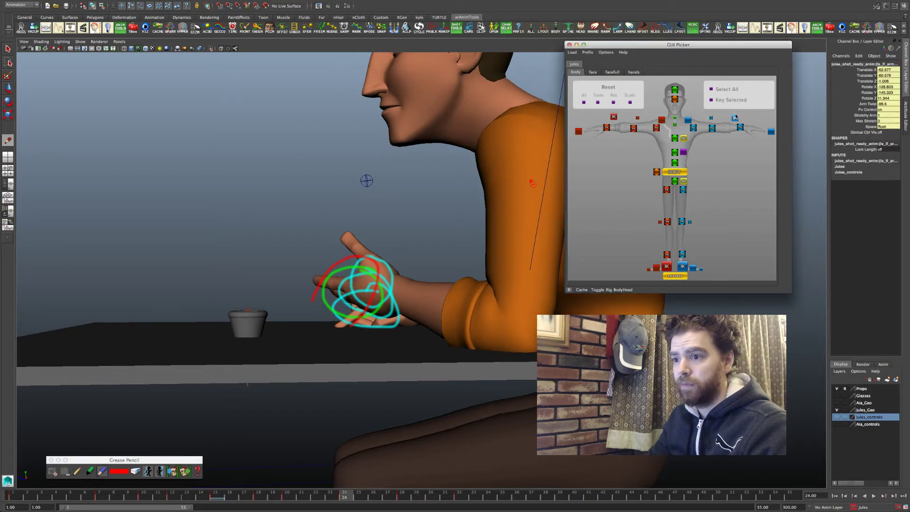
{"action": "key", "text": "w"}
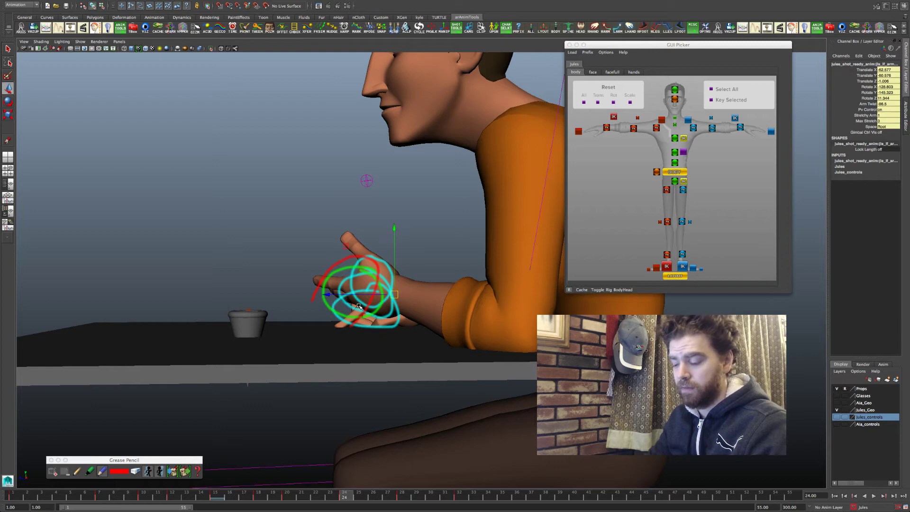
{"action": "key", "text": "comma"}
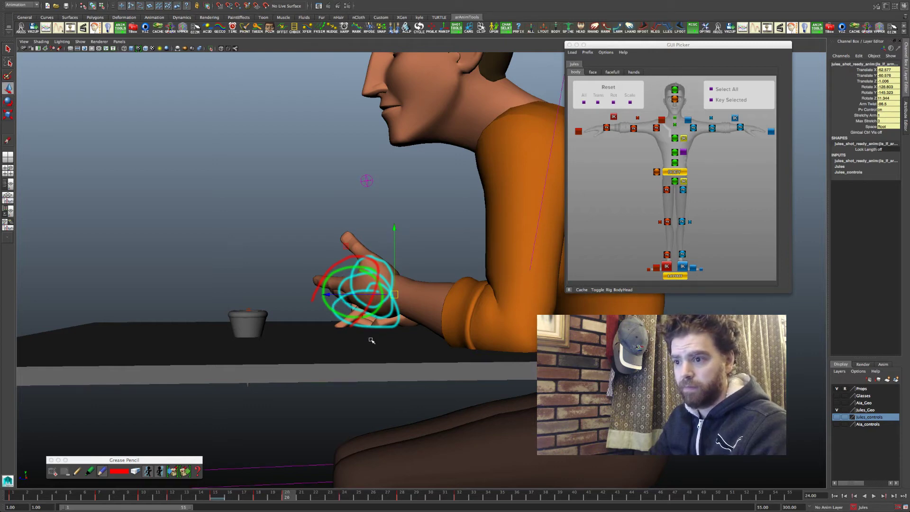
{"action": "key", "text": "comma"}
{"action": "key", "text": "comma"}
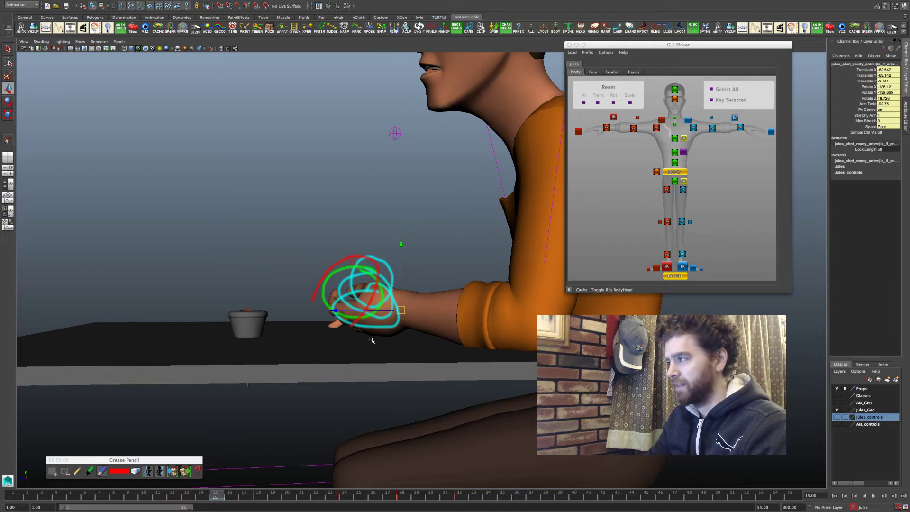
{"action": "key", "text": "comma"}
{"action": "key", "text": "period"}
{"action": "key", "text": "period"}
{"action": "key", "text": "period"}
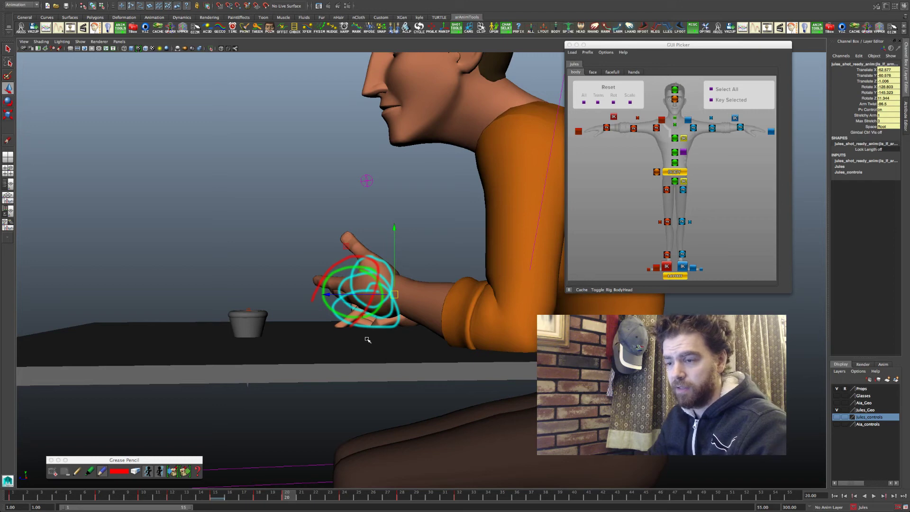
{"action": "key", "text": "period"}
{"action": "key", "text": "comma"}
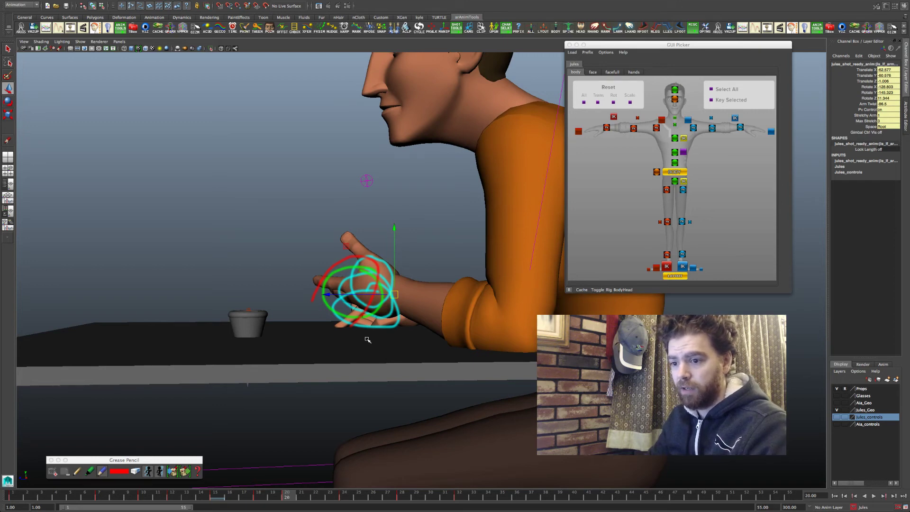
{"action": "key", "text": "comma"}
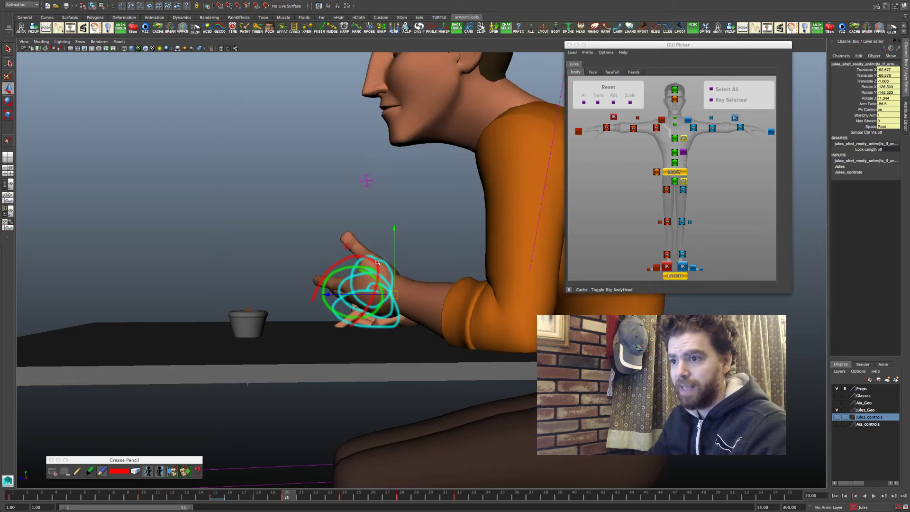
{"action": "key", "text": "comma"}
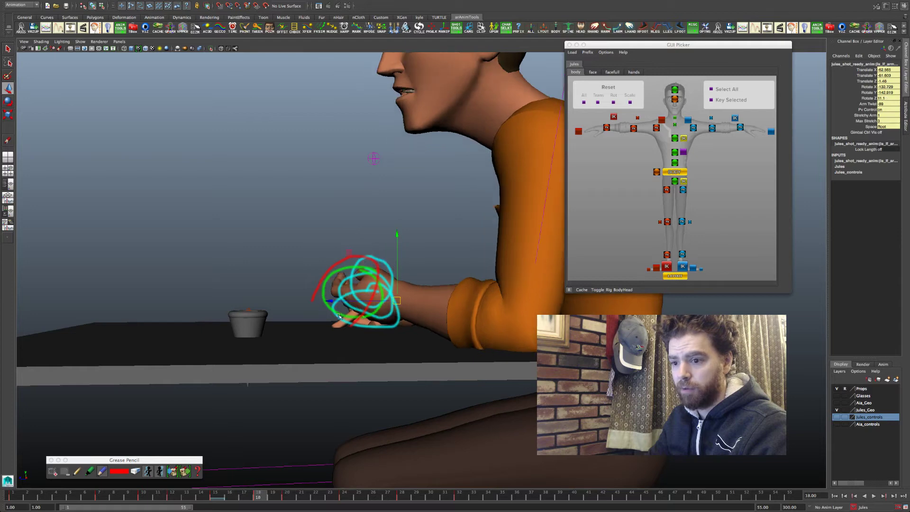
Step: Flip between frames 18 and 20 to compare the left hand's position against the red arc
{"action": "key", "text": "period"}
{"action": "key", "text": "comma"}
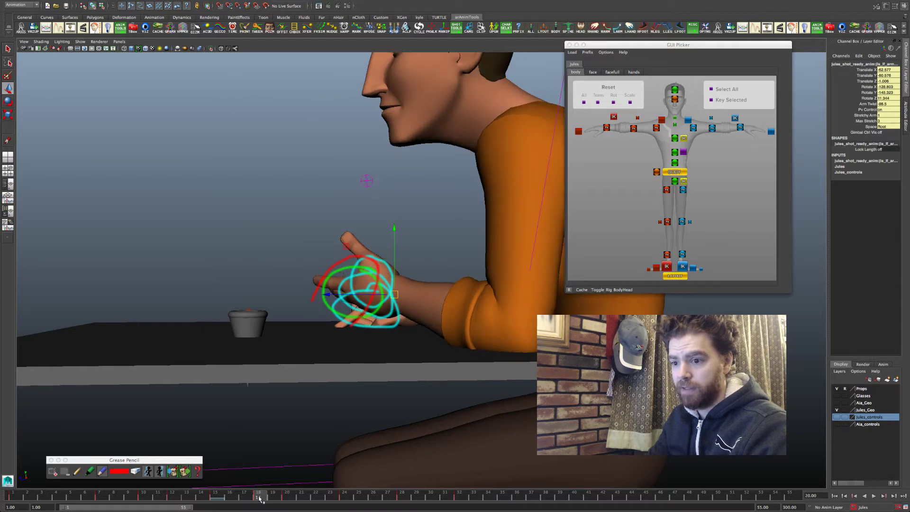
{"action": "key", "text": "period"}
{"action": "key", "text": "comma"}
{"action": "key", "text": "period"}
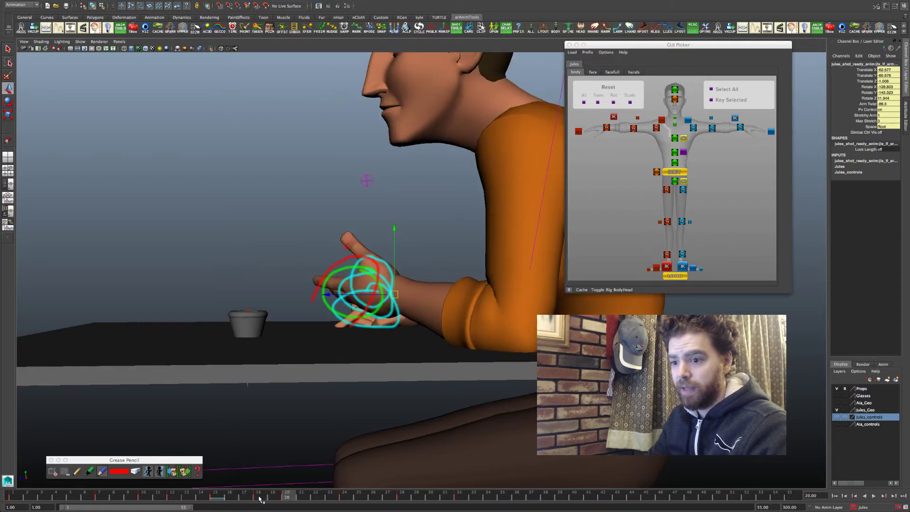
{"action": "key", "text": "comma"}
{"action": "key", "text": "period"}
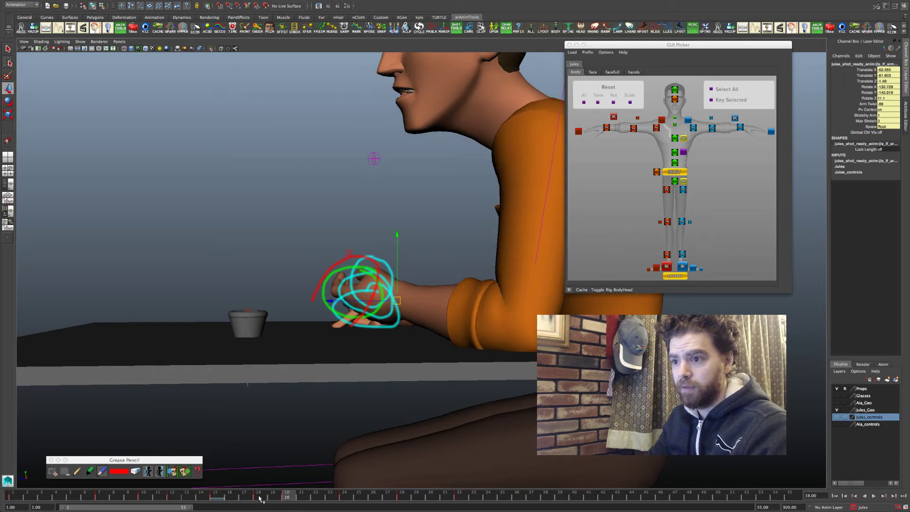
Step: Raise the left arm IK control to Translate Y about -60.3 at frame 24 and lower it to about -60.7 at frame 20
{"action": "left_click", "coordinate": [347, 497]}
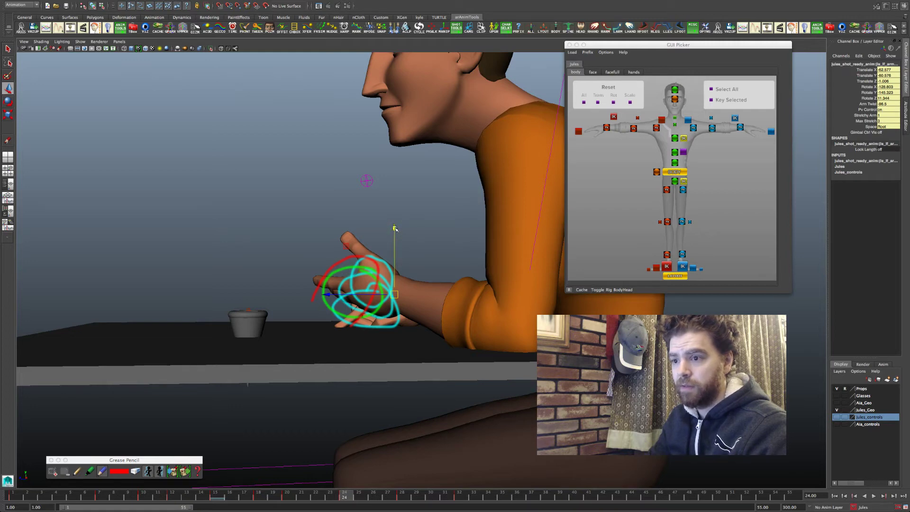
{"action": "left_click_drag", "start_coordinate": [394, 229], "coordinate": [394, 227]}
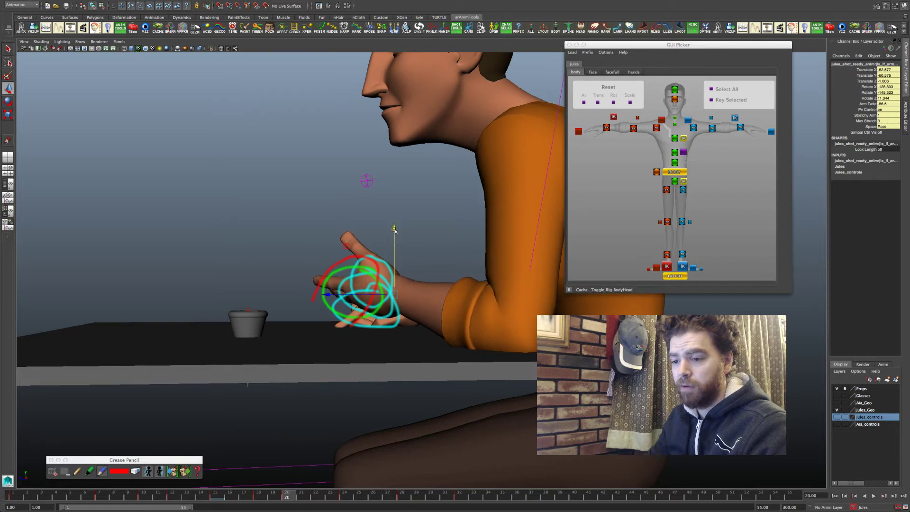
{"action": "left_click_drag", "start_coordinate": [394, 229], "coordinate": [395, 228]}
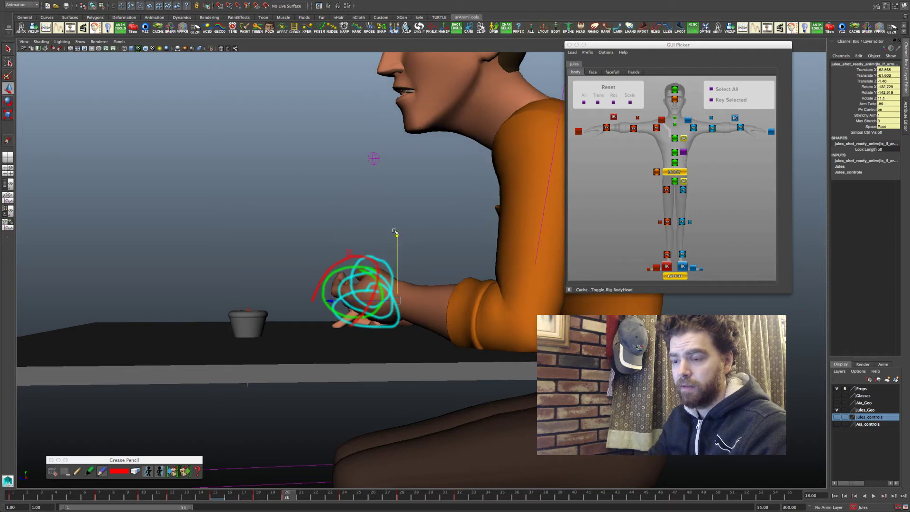
Step: Step through the poses from frame 18 onward to check the adjusted left hand's path, ending on frame 28
{"action": "key", "text": "."}
{"action": "key", "text": "alt+."}
{"action": "key", "text": "alt+."}
{"action": "key", "text": "alt+."}
{"action": "key", "text": "alt+."}
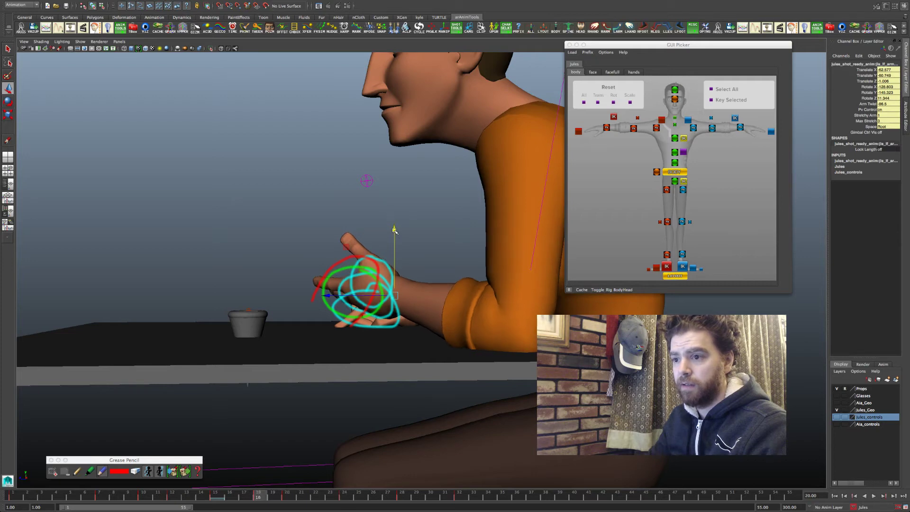
{"action": "key", "text": "."}
{"action": "key", "text": "."}
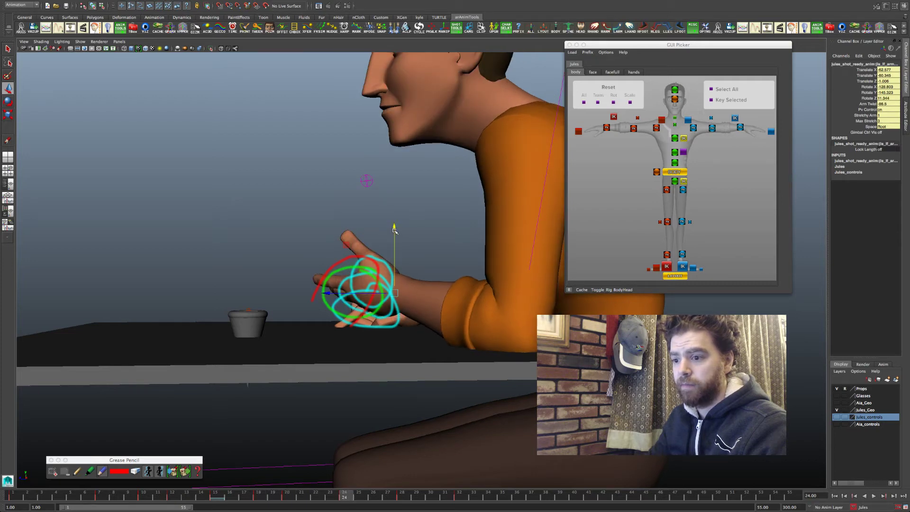
{"action": "key", "text": "."}
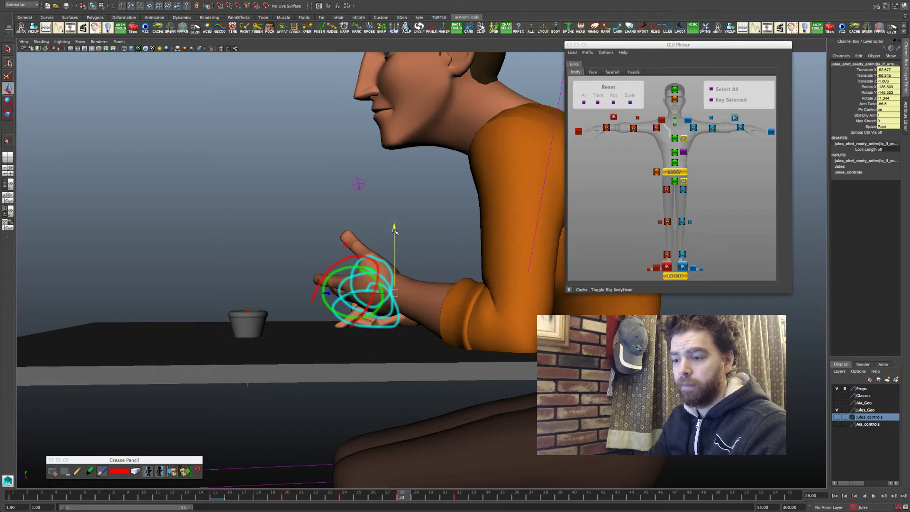
Step: Flip through frames 18 to 28 and raise the left arm IK control at frame 28 to Translate Y about -59.8
{"action": "key", "text": "."}
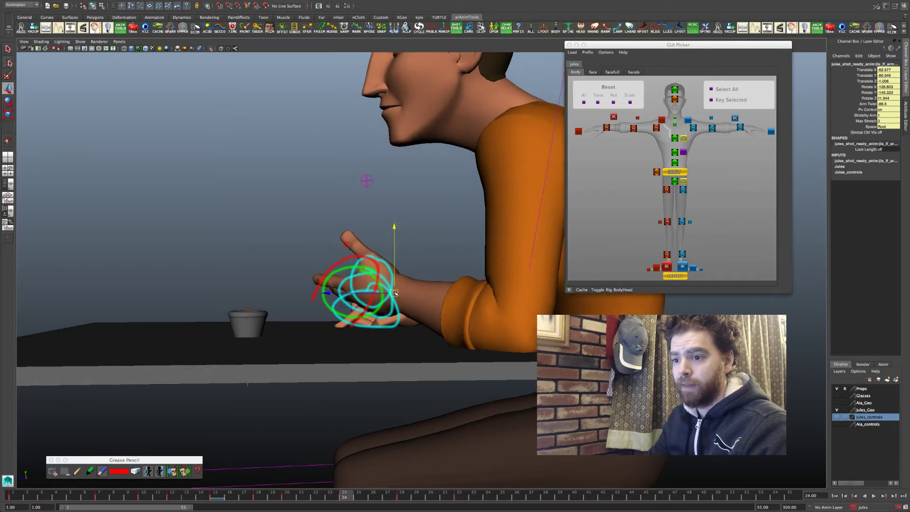
{"action": "key", "text": "."}
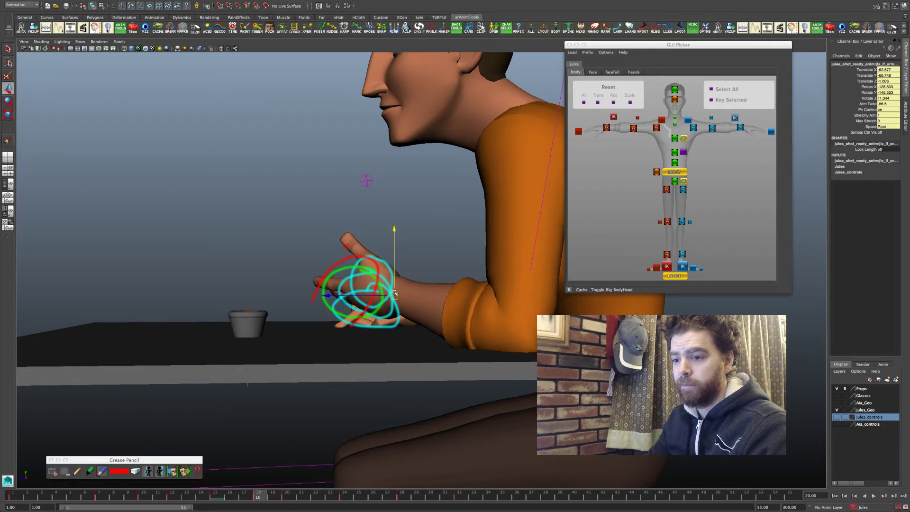
{"action": "key", "text": "."}
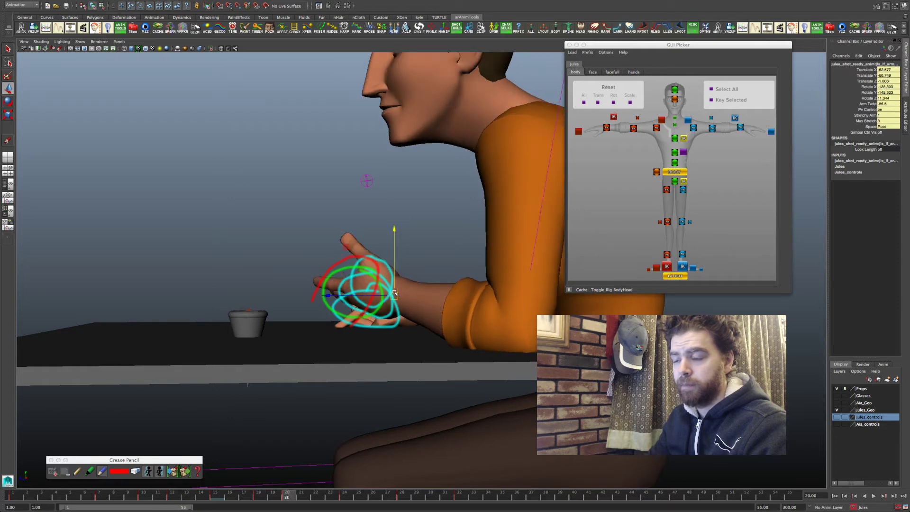
{"action": "key", "text": "."}
{"action": "key", "text": "."}
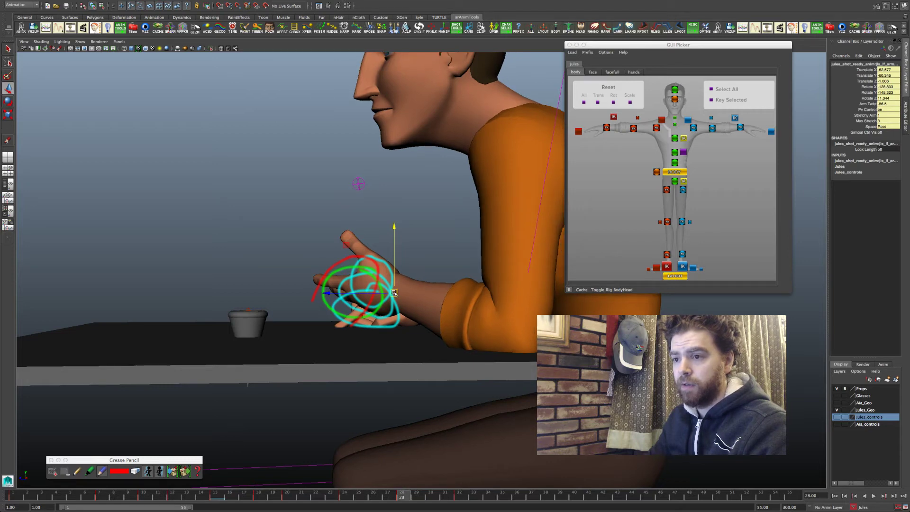
{"action": "left_click_drag", "start_coordinate": [394, 293], "coordinate": [392, 290]}
Step: Check the hand's path from frame 18 to 32 and nudge the left arm IK control slightly forward at frame 32
{"action": "key", "text": "comma"}
{"action": "key", "text": "comma"}
{"action": "key", "text": "comma"}
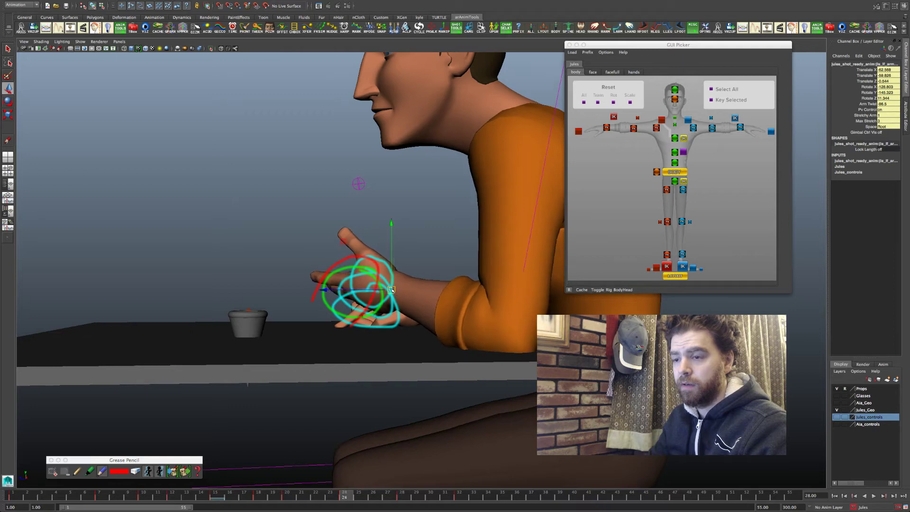
{"action": "key", "text": "period"}
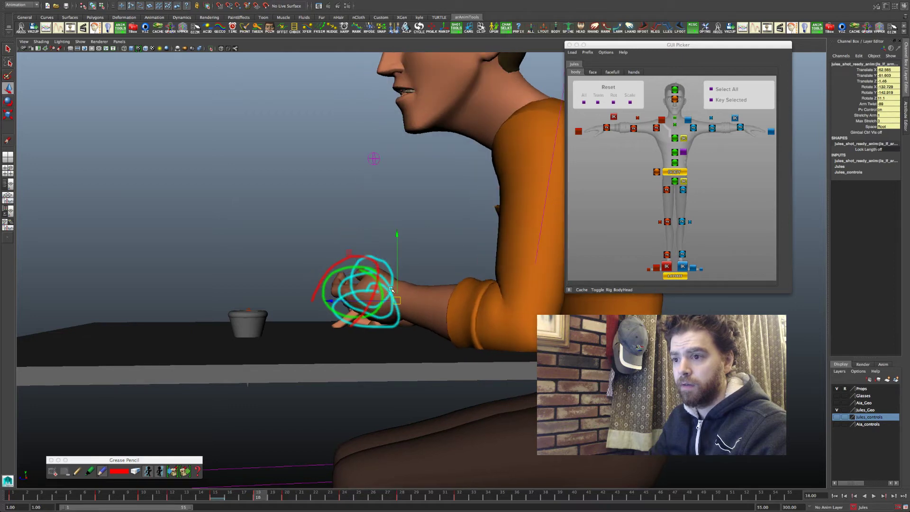
{"action": "key", "text": "period"}
{"action": "key", "text": "period"}
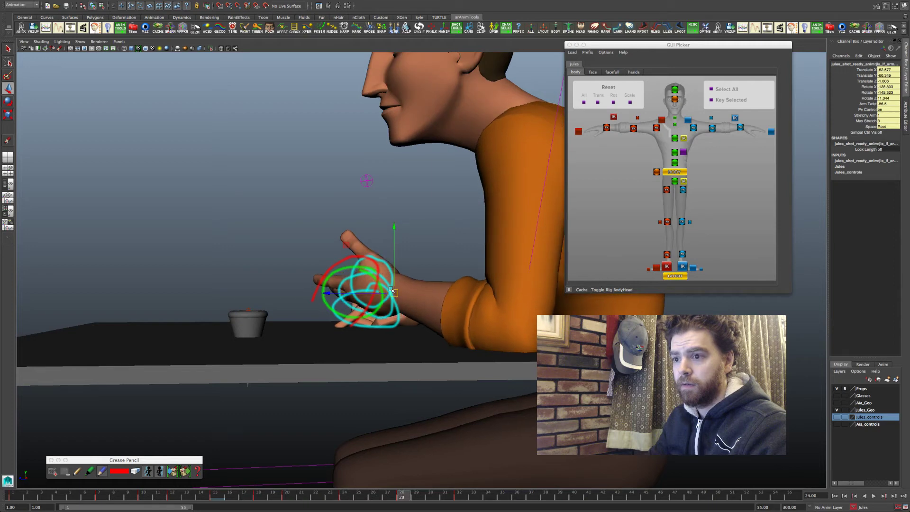
{"action": "key", "text": "period"}
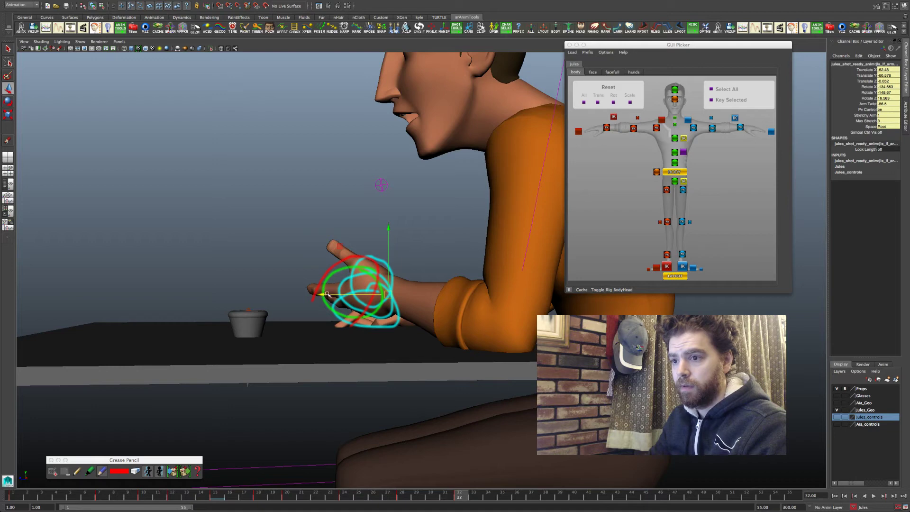
{"action": "left_click_drag", "start_coordinate": [322, 295], "coordinate": [319, 294]}
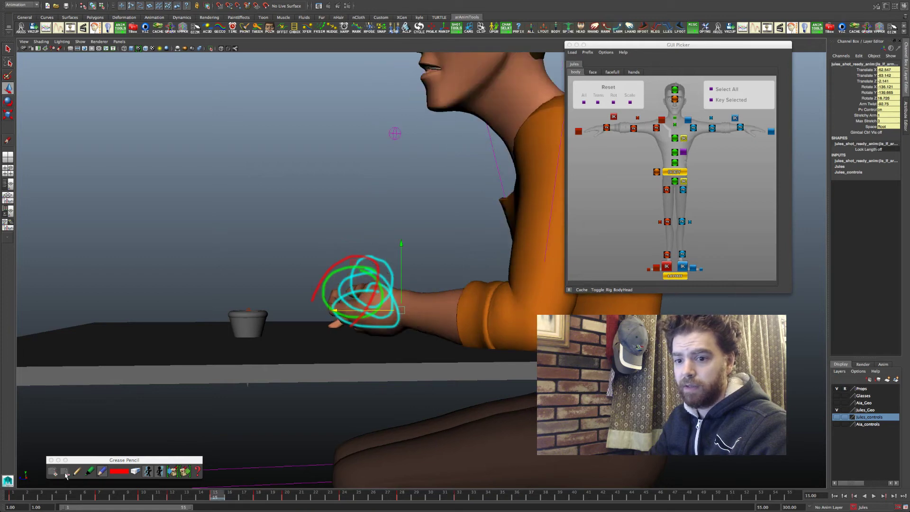
Step: Clear the old Grease Pencil arcs at frame 15 and trace the left wrist in red at frames 15, 18, 20, 24, 28 and 32
{"action": "left_click", "coordinate": [65, 476]}
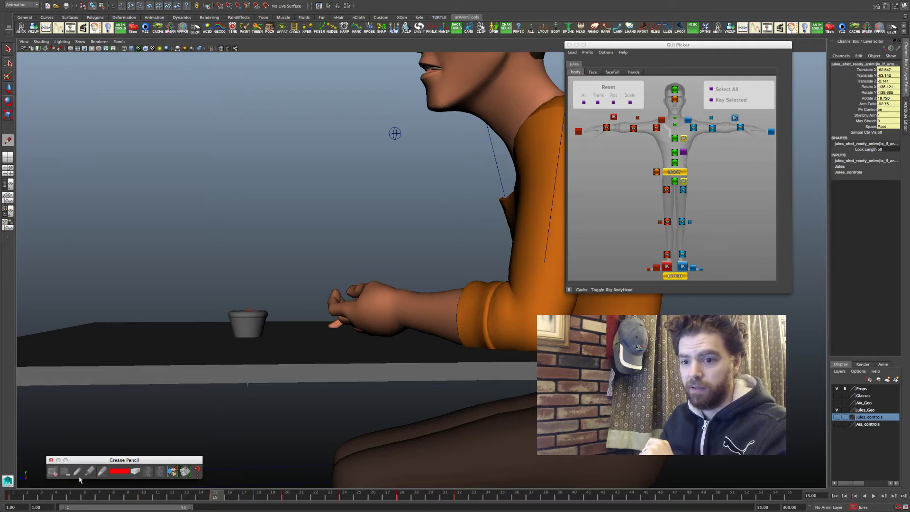
{"action": "left_click_drag", "start_coordinate": [397, 292], "coordinate": [405, 325]}
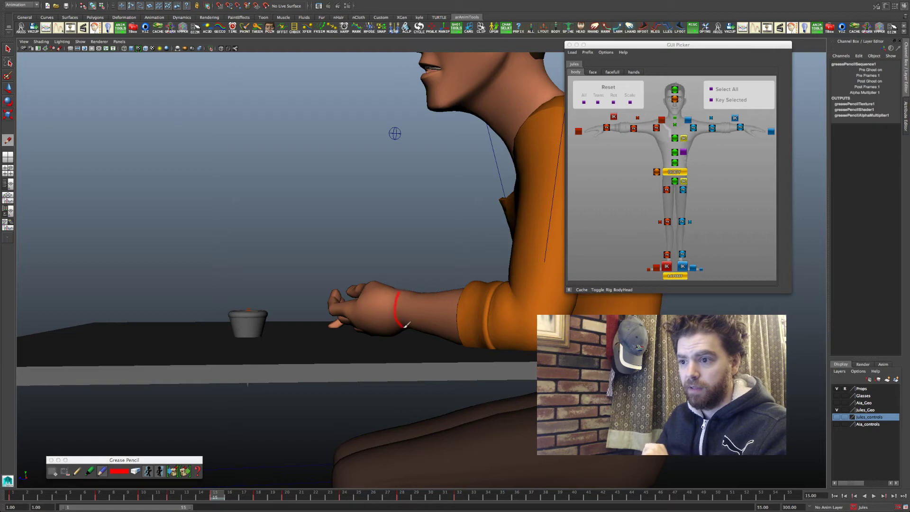
{"action": "key", "text": "period"}
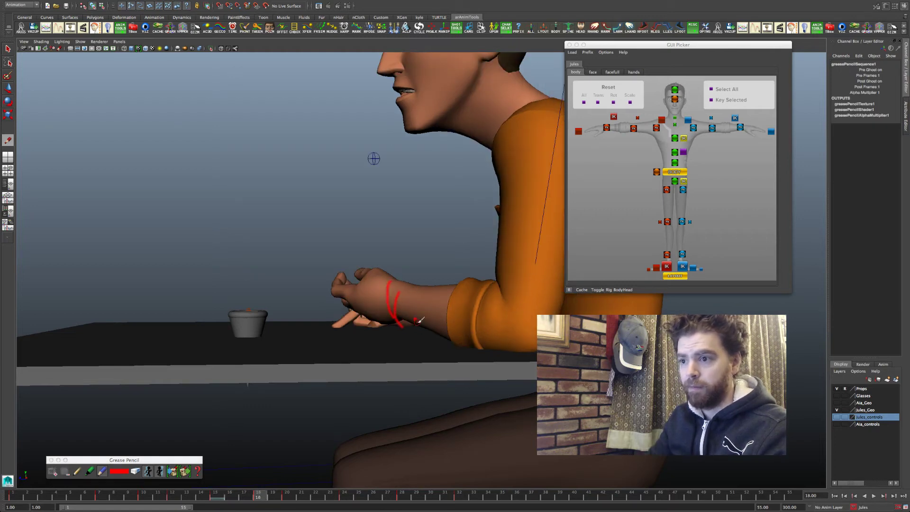
{"action": "key", "text": "period"}
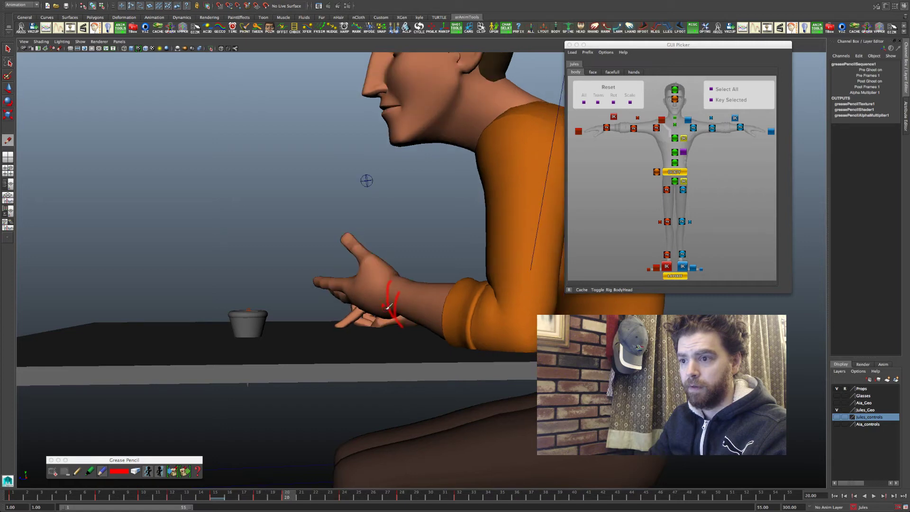
{"action": "left_click_drag", "start_coordinate": [382, 285], "coordinate": [392, 274]}
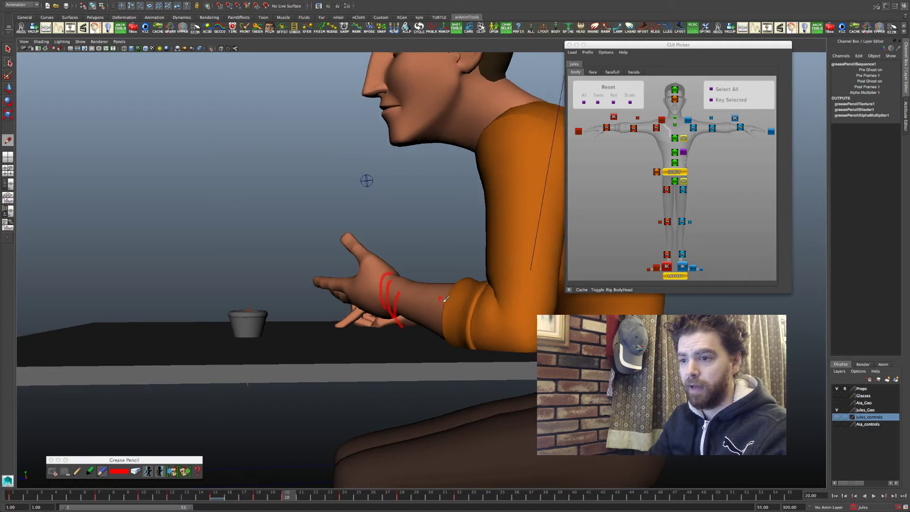
{"action": "key", "text": "period"}
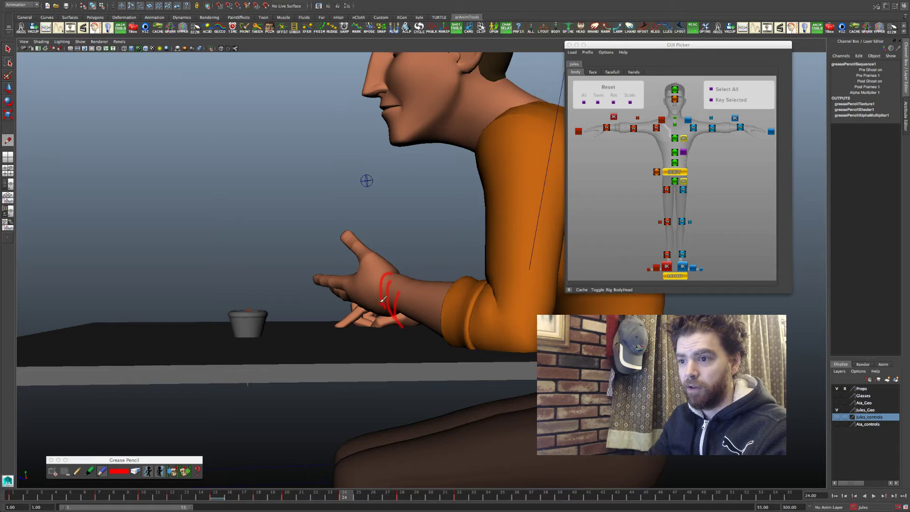
{"action": "key", "text": "period"}
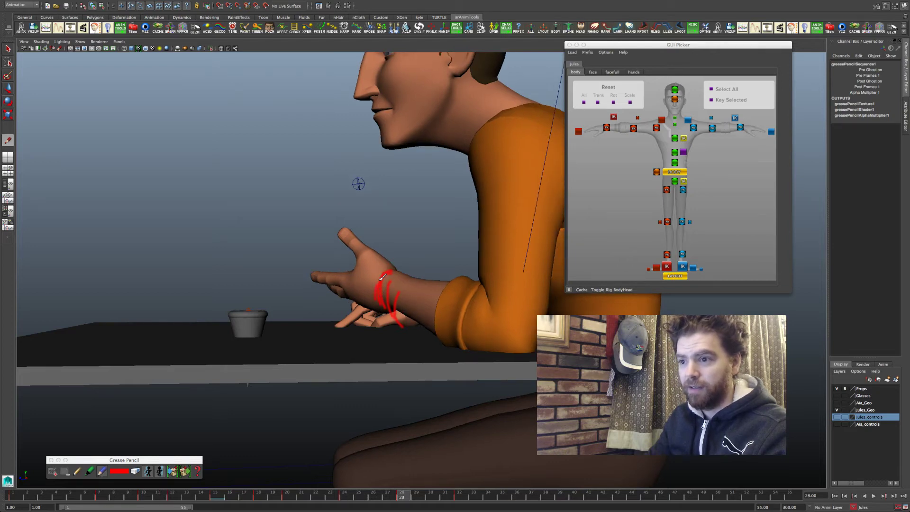
{"action": "key", "text": "period"}
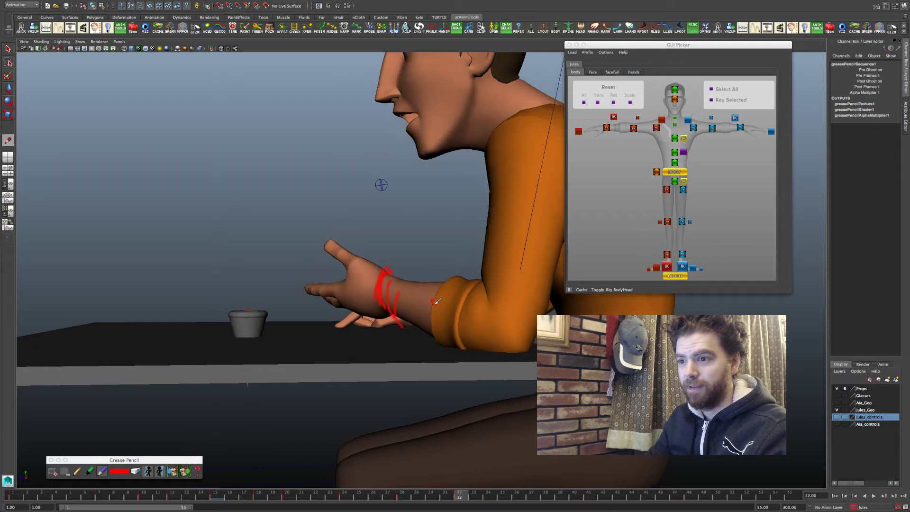
{"action": "left_click_drag", "start_coordinate": [378, 310], "coordinate": [378, 268]}
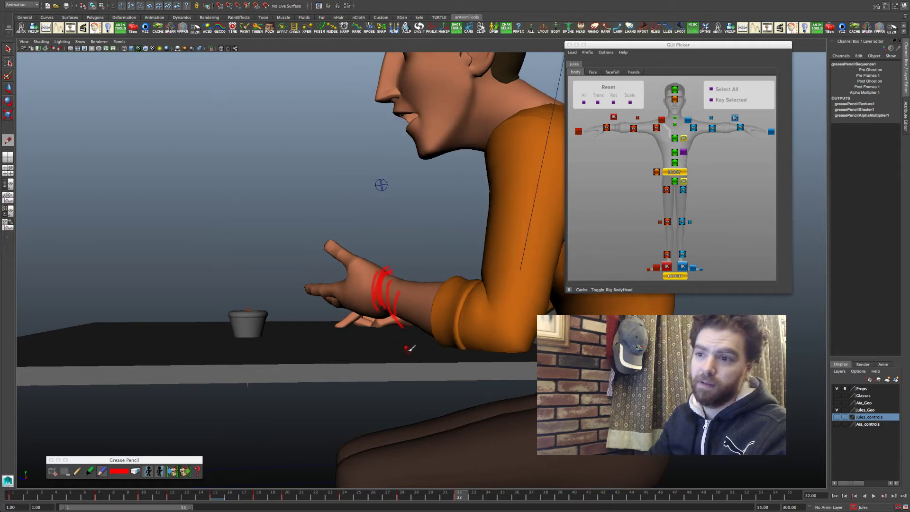
Step: Flip back and forth between frames 12 and 32 to compare the wrist's spacing against the red marks, ending on frame 28
{"action": "key", "text": "comma"}
{"action": "key", "text": "comma"}
{"action": "key", "text": "comma"}
{"action": "key", "text": "comma"}
{"action": "key", "text": "comma"}
{"action": "key", "text": "comma"}
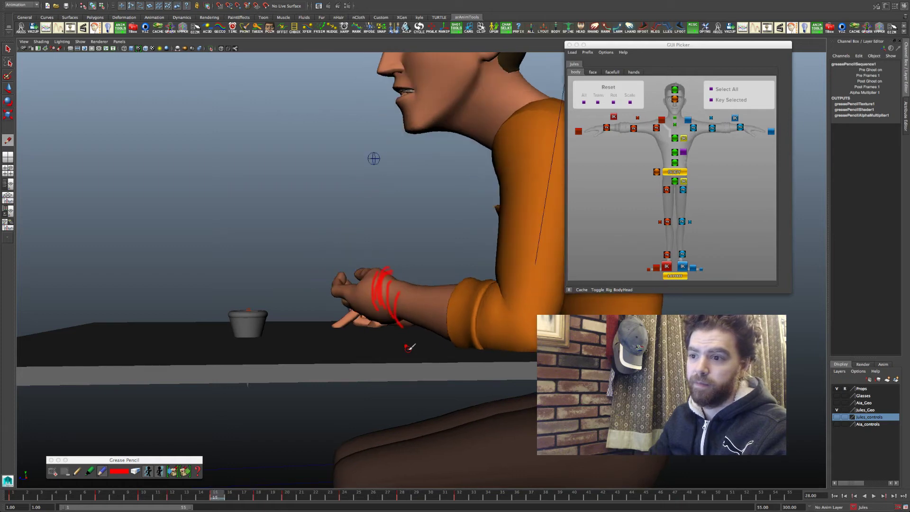
{"action": "key", "text": "period"}
{"action": "key", "text": "period"}
{"action": "key", "text": "period"}
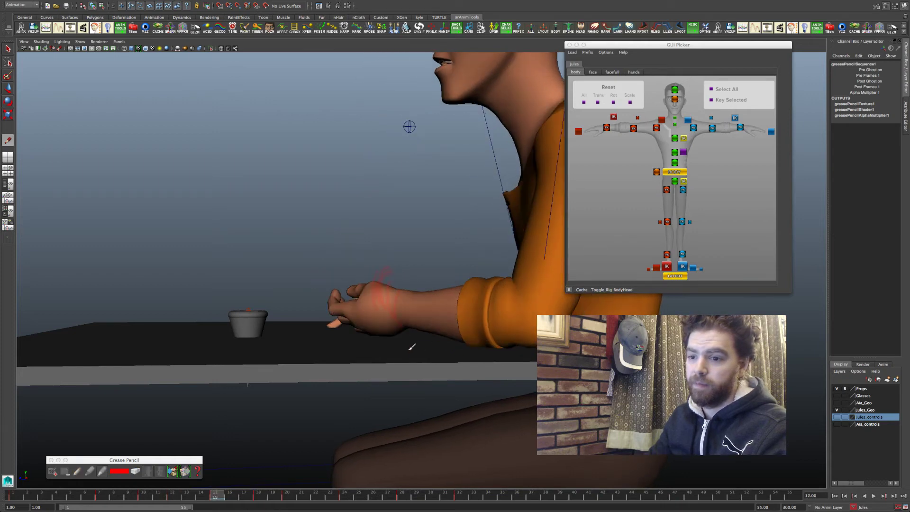
{"action": "key", "text": "period"}
{"action": "key", "text": "period"}
{"action": "key", "text": "period"}
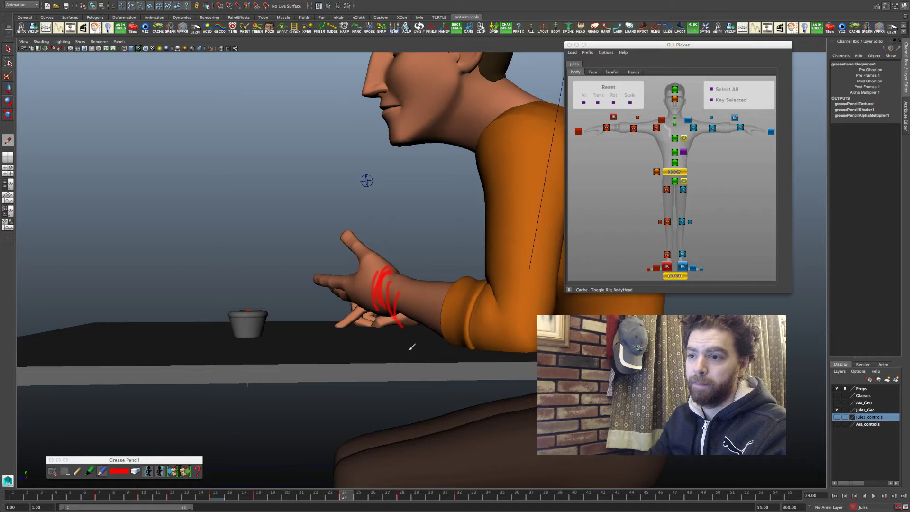
{"action": "key", "text": "period"}
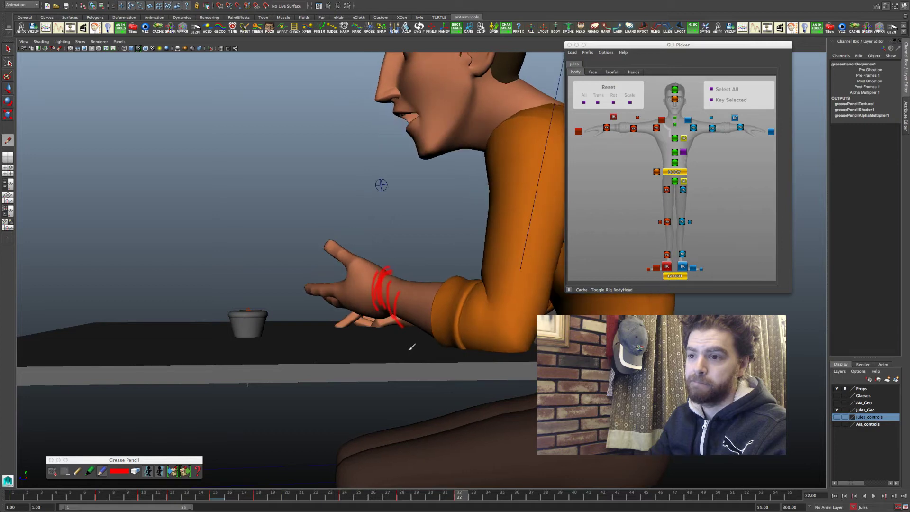
{"action": "key", "text": "comma"}
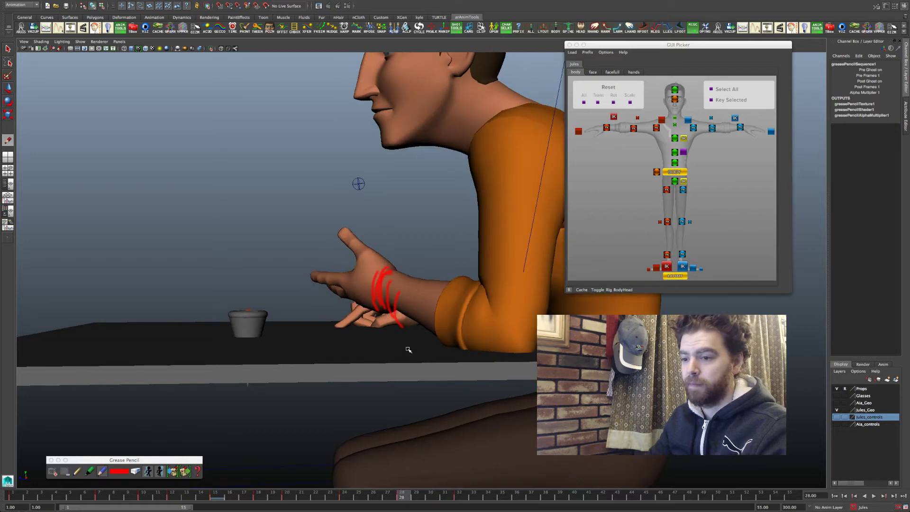
Step: Return to frame 15 and delete the red Grease Pencil wrist marks
{"action": "key", "text": "w"}
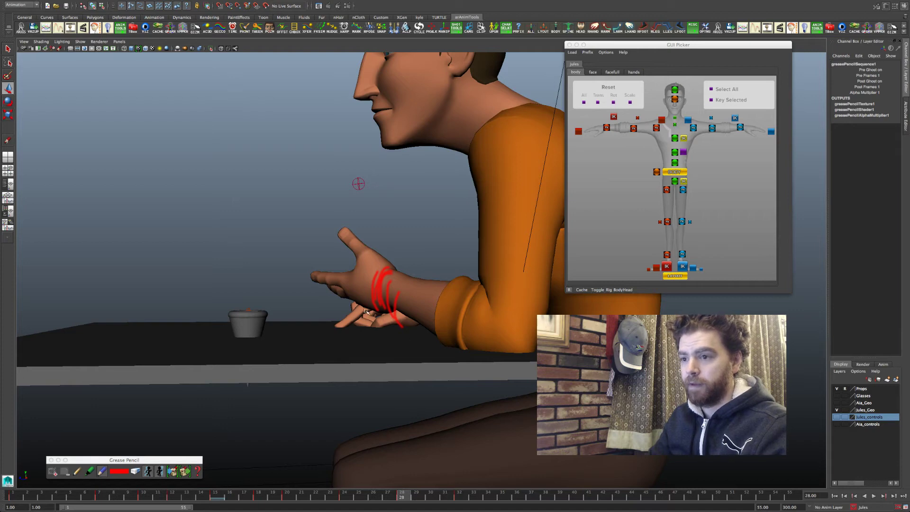
{"action": "left_click", "coordinate": [217, 497]}
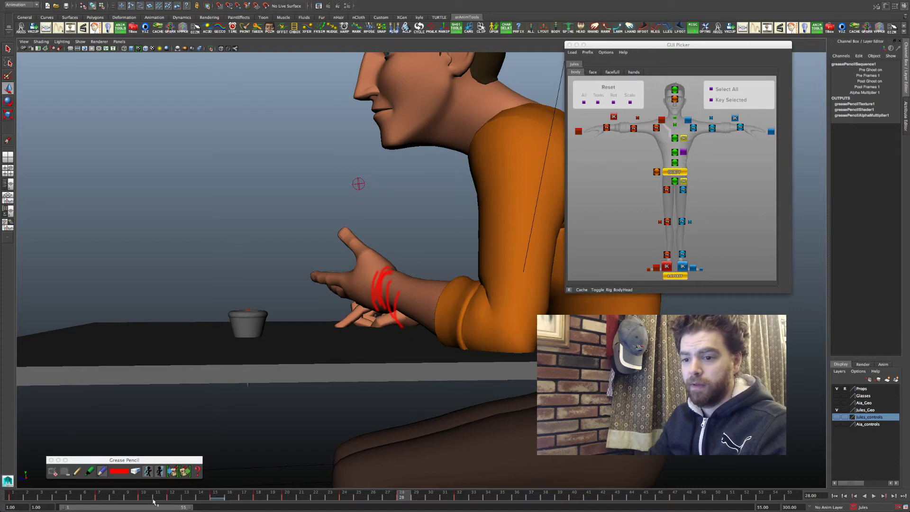
{"action": "left_click", "coordinate": [65, 472]}
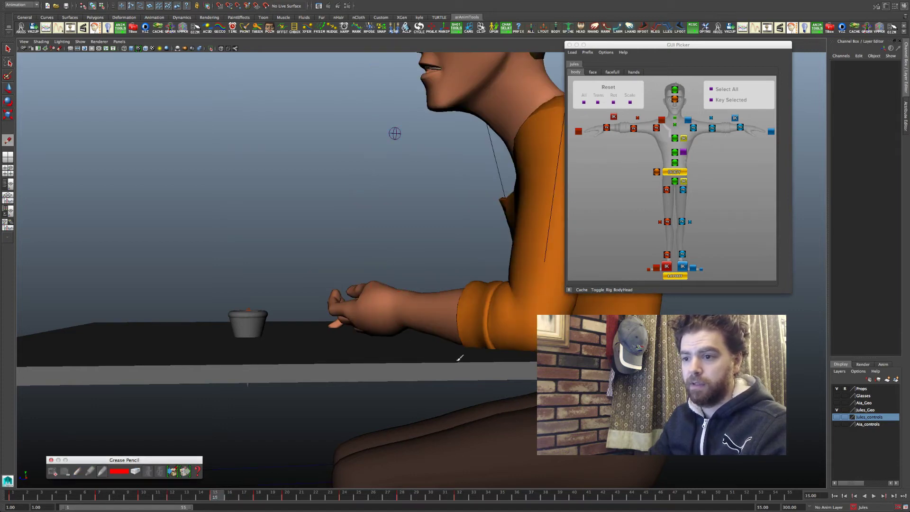
Step: Switch to the shot camera view and flip through the poses between frames 12 and 32 to review the overall motion
{"action": "key", "text": "space"}
{"action": "key", "text": "space"}
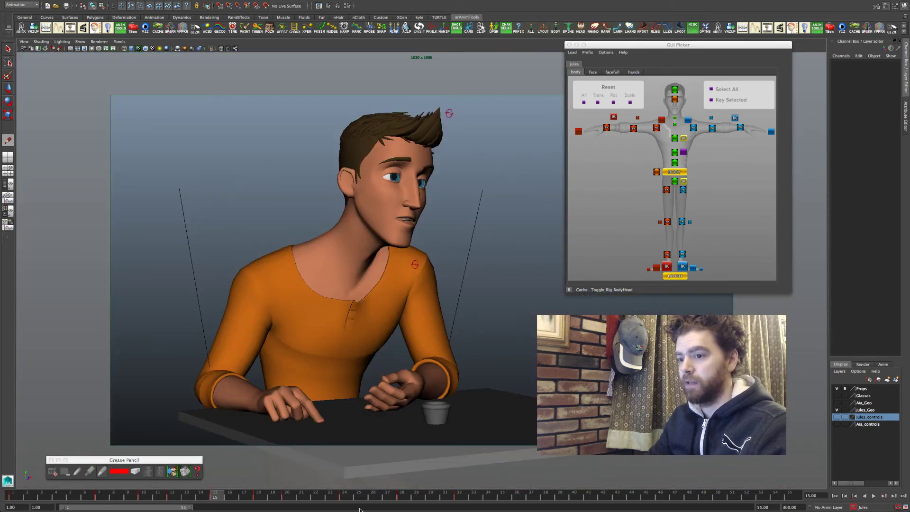
{"action": "key", "text": "period"}
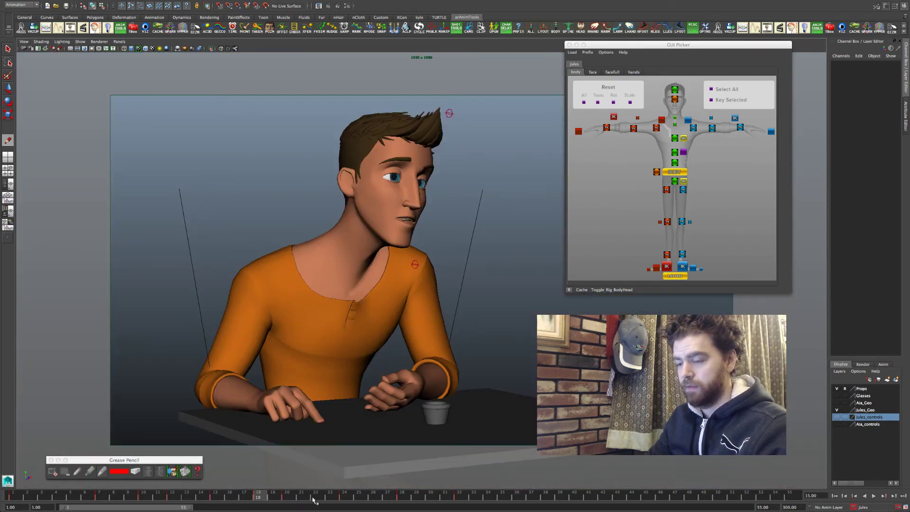
{"action": "key", "text": "period"}
{"action": "key", "text": "period"}
{"action": "key", "text": "period"}
{"action": "key", "text": "period"}
{"action": "key", "text": "period"}
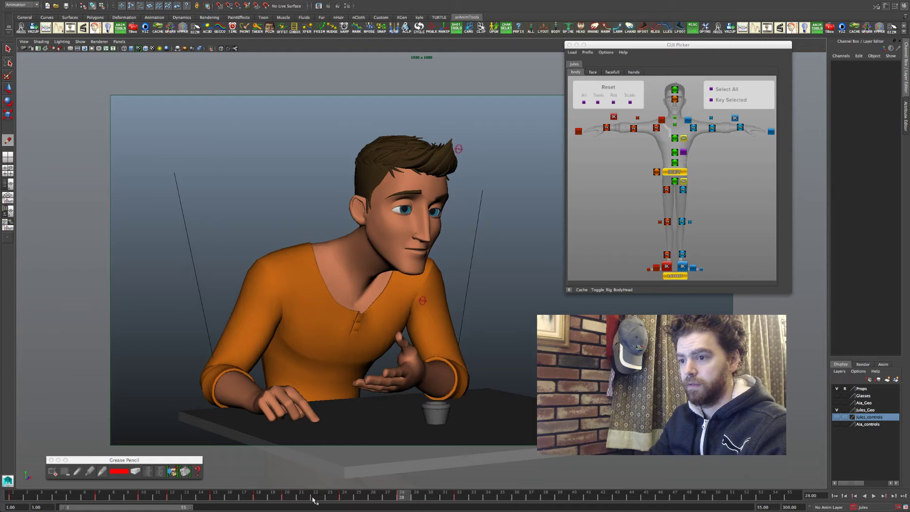
{"action": "key", "text": "comma"}
{"action": "key", "text": "comma"}
{"action": "key", "text": "comma"}
{"action": "key", "text": "comma"}
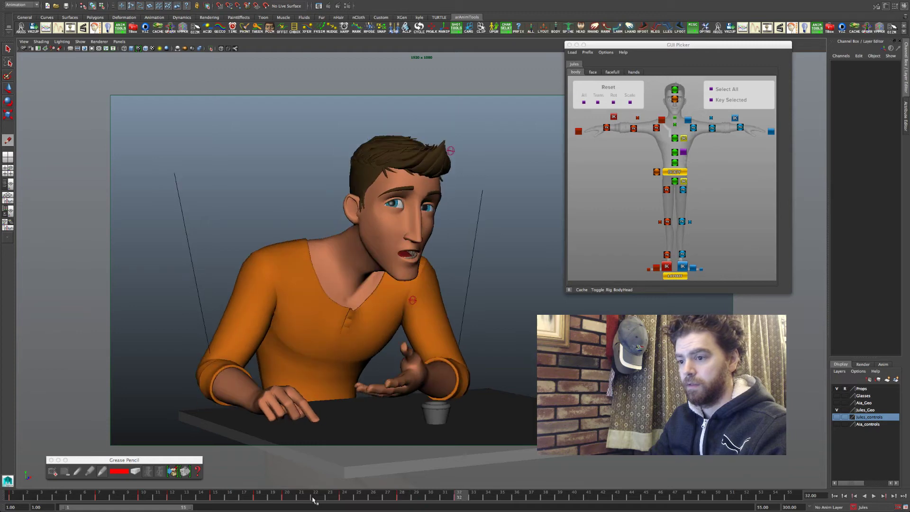
{"action": "key", "text": "comma"}
{"action": "key", "text": "period"}
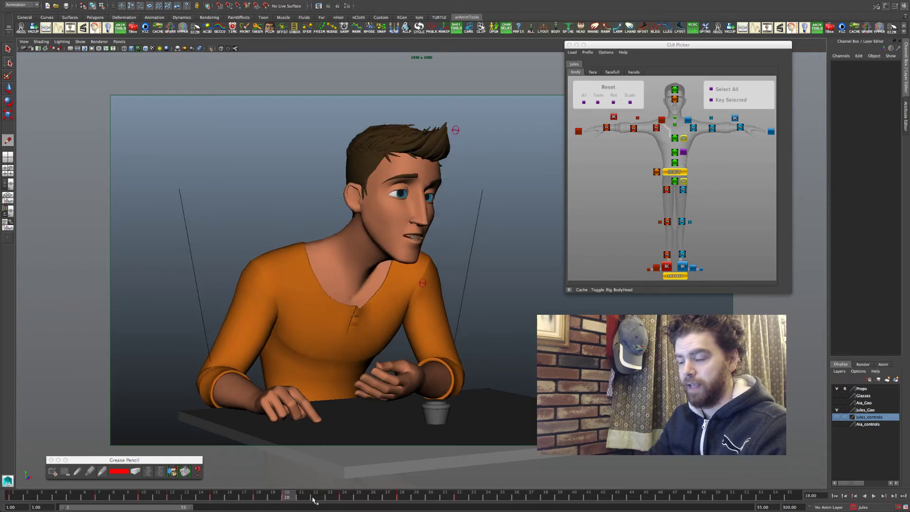
{"action": "key", "text": "period"}
{"action": "key", "text": "period"}
{"action": "key", "text": "period"}
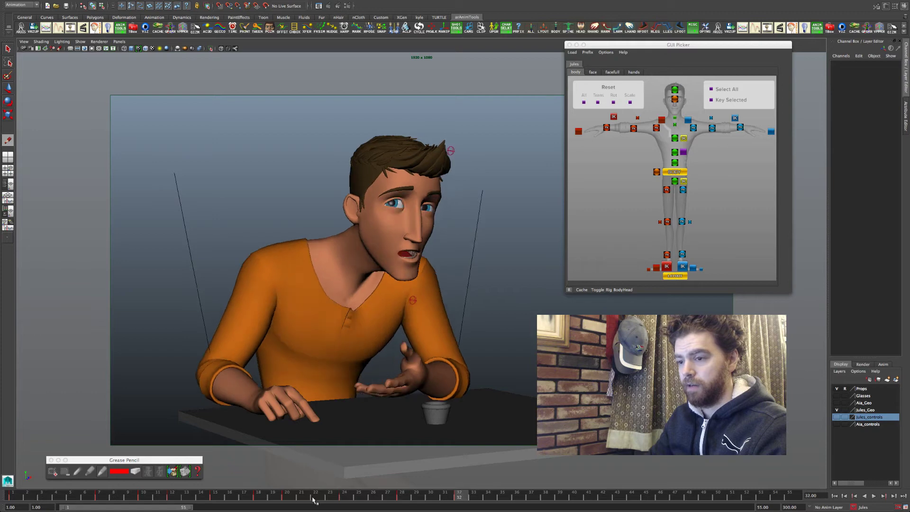
{"action": "key", "text": "comma"}
{"action": "key", "text": "comma"}
{"action": "key", "text": "comma"}
{"action": "key", "text": "comma"}
{"action": "key", "text": "comma"}
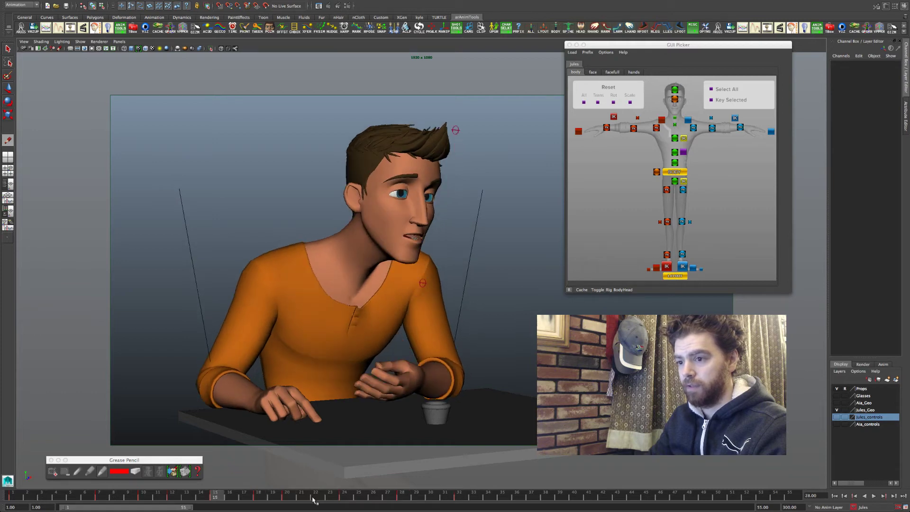
{"action": "key", "text": "comma"}
{"action": "key", "text": "period"}
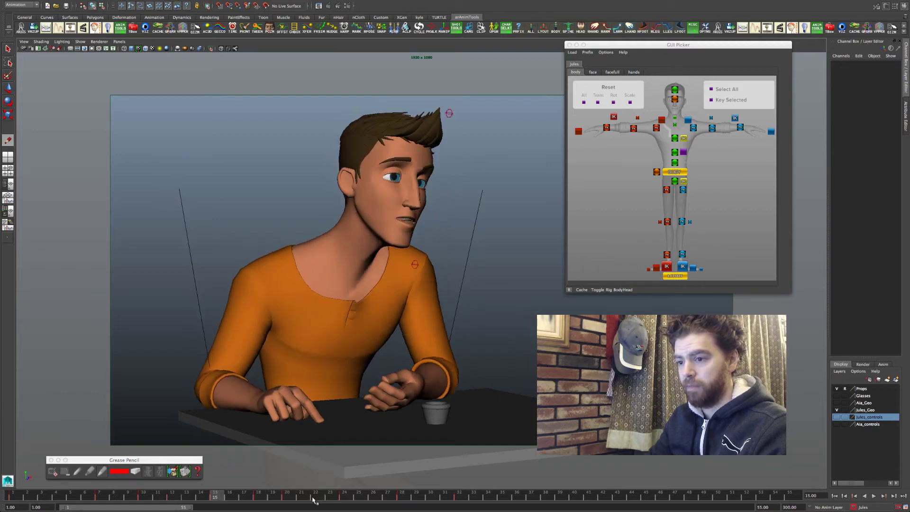
{"action": "key", "text": "period"}
{"action": "key", "text": "comma"}
{"action": "key", "text": "comma"}
{"action": "key", "text": "comma"}
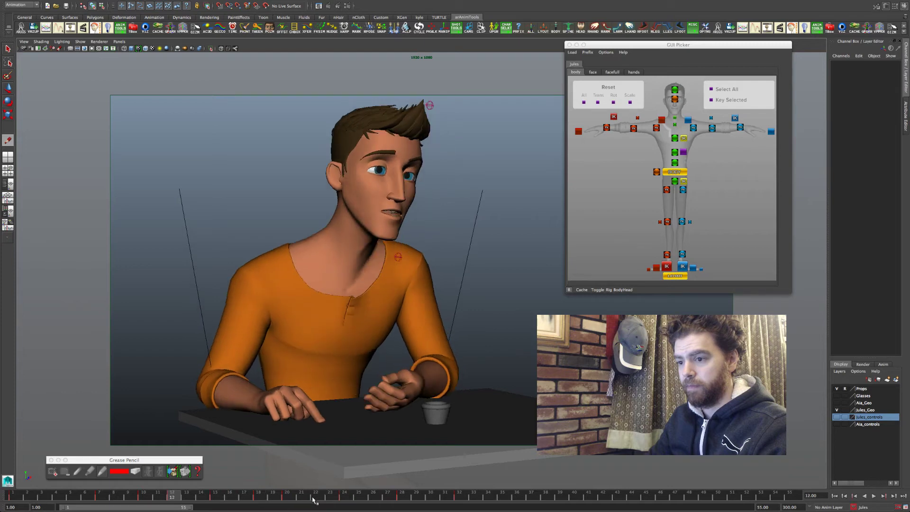
Step: Flip between frames 12 and 15 to compare the character's poses, ending on frame 15
{"action": "key", "text": "period"}
{"action": "key", "text": "period"}
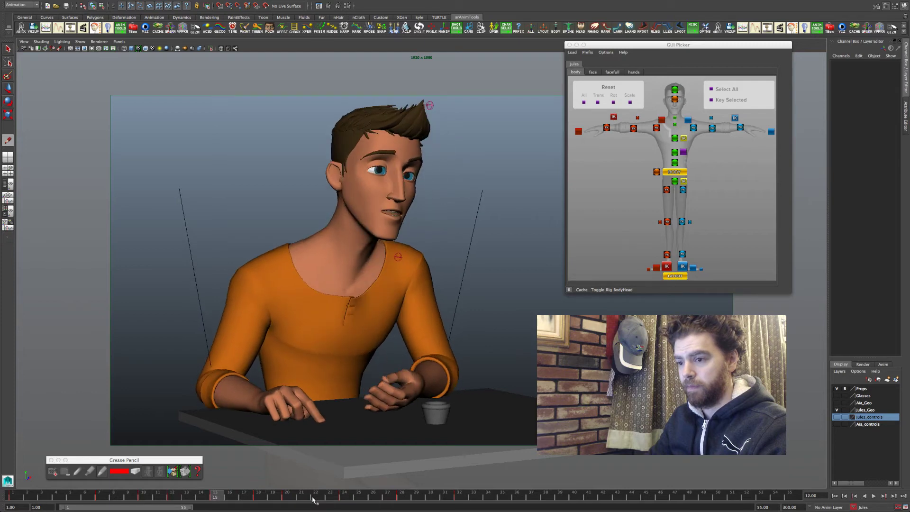
{"action": "key", "text": "comma"}
{"action": "key", "text": "period"}
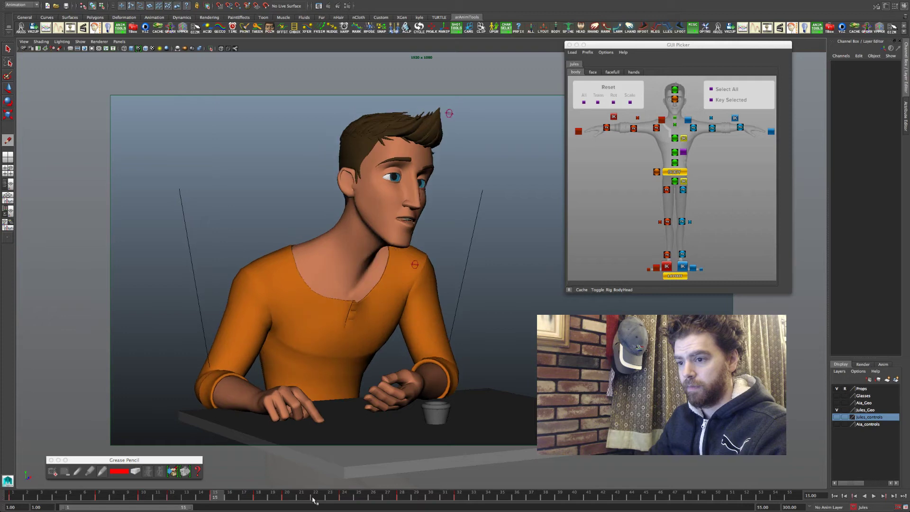
{"action": "key", "text": "comma"}
{"action": "key", "text": "period"}
{"action": "key", "text": "w"}
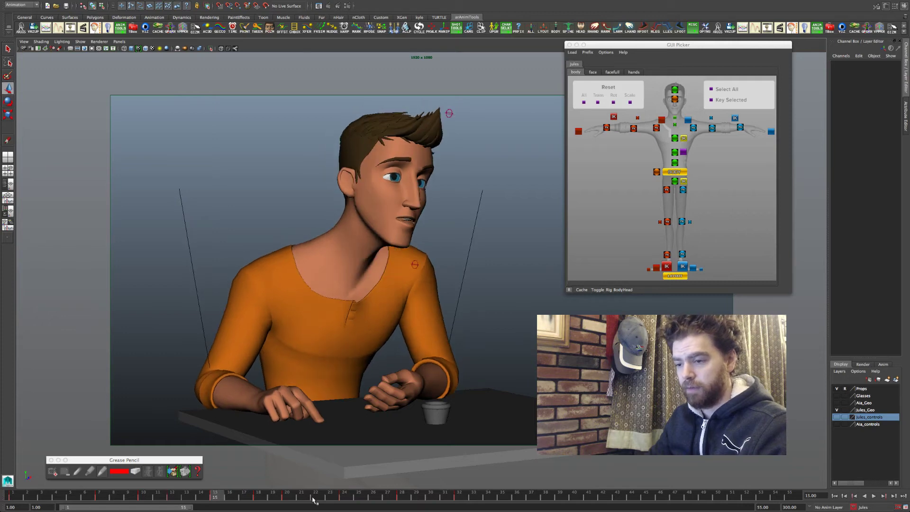
{"action": "key", "text": "e"}
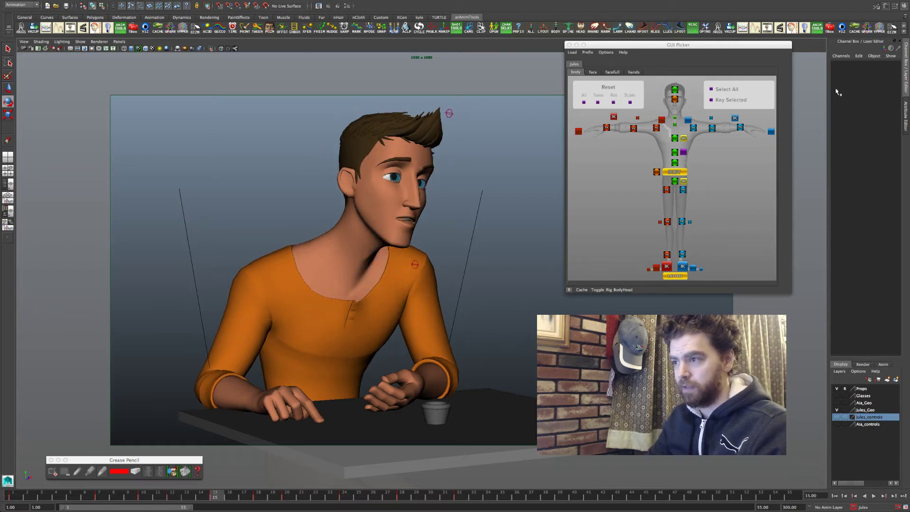
Step: Select the left hand IK control and compare its position across frames 10, 12, 15 and 18, ending on frame 15
{"action": "left_click", "coordinate": [735, 118]}
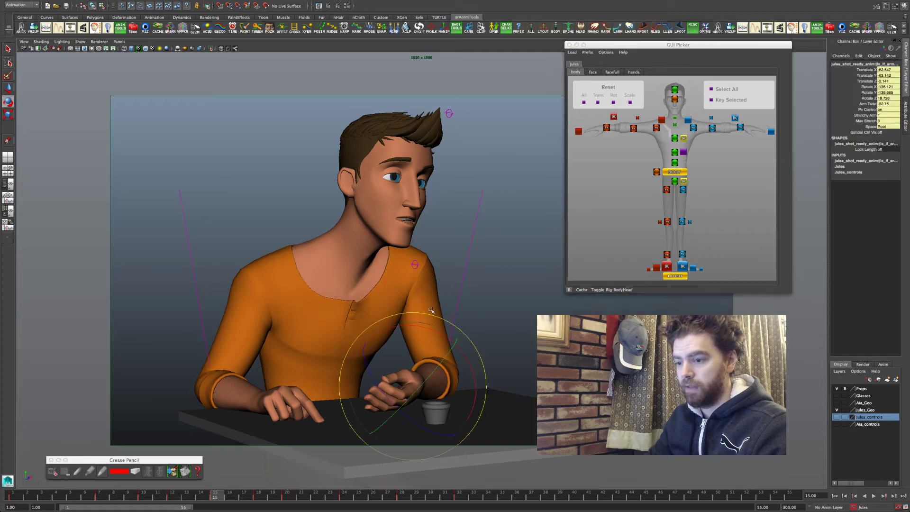
{"action": "key", "text": "w"}
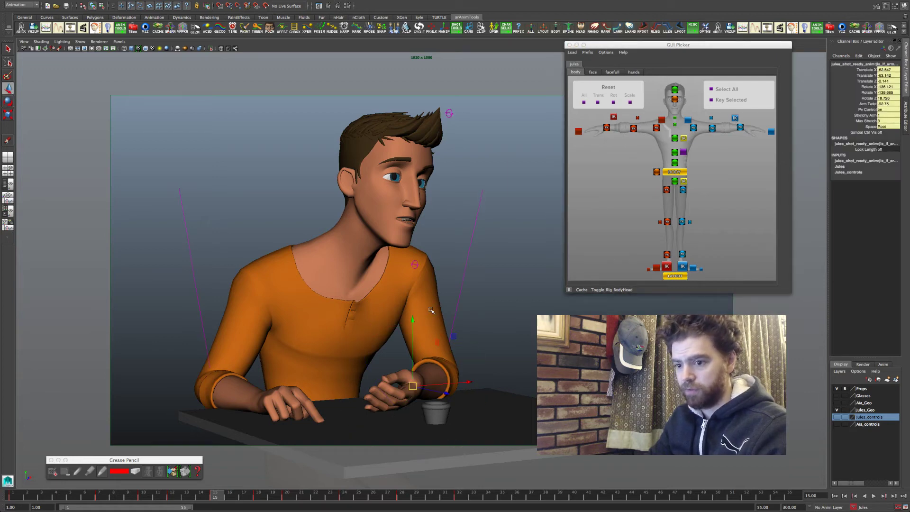
{"action": "key", "text": "comma"}
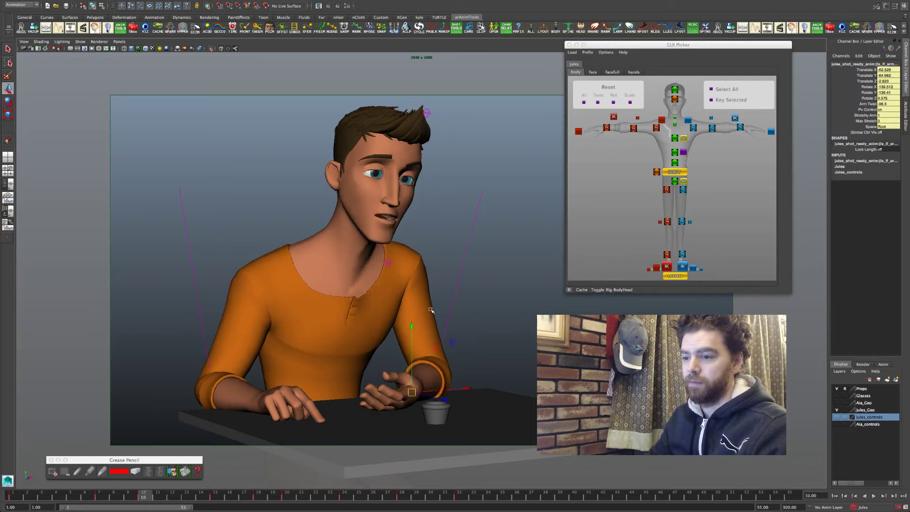
{"action": "key", "text": "comma"}
{"action": "key", "text": "period"}
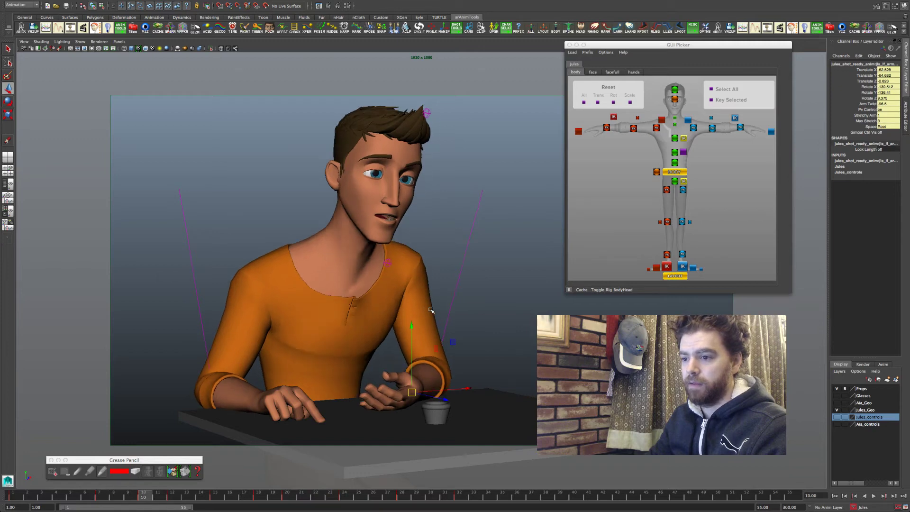
{"action": "key", "text": "period"}
{"action": "key", "text": "period"}
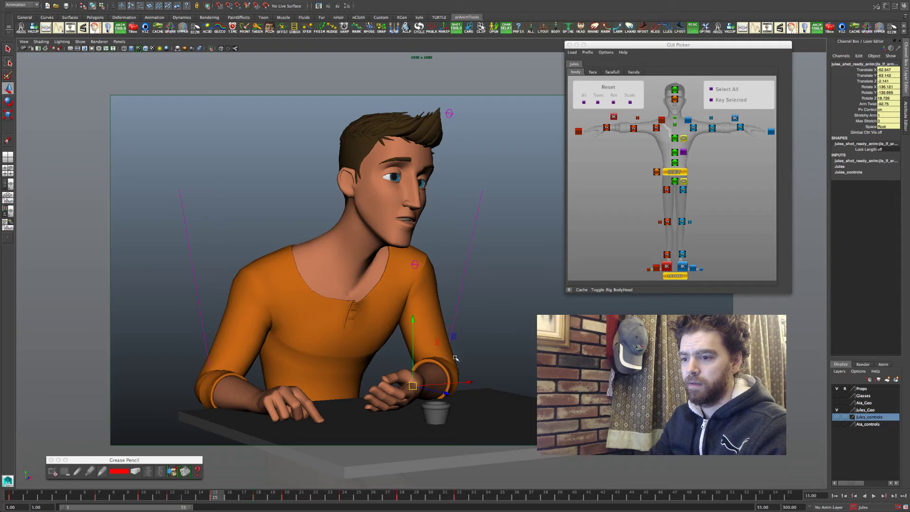
{"action": "key", "text": "period"}
{"action": "key", "text": "comma"}
{"action": "key", "text": "comma"}
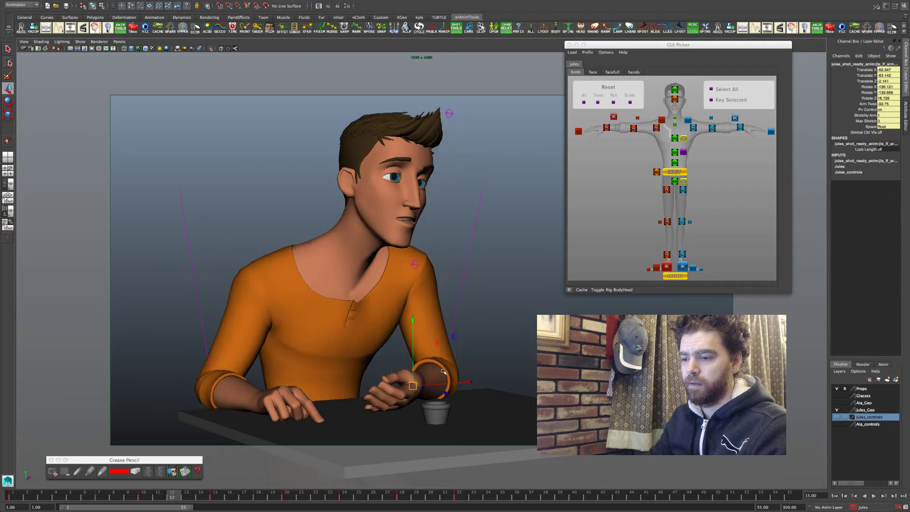
{"action": "key", "text": "period"}
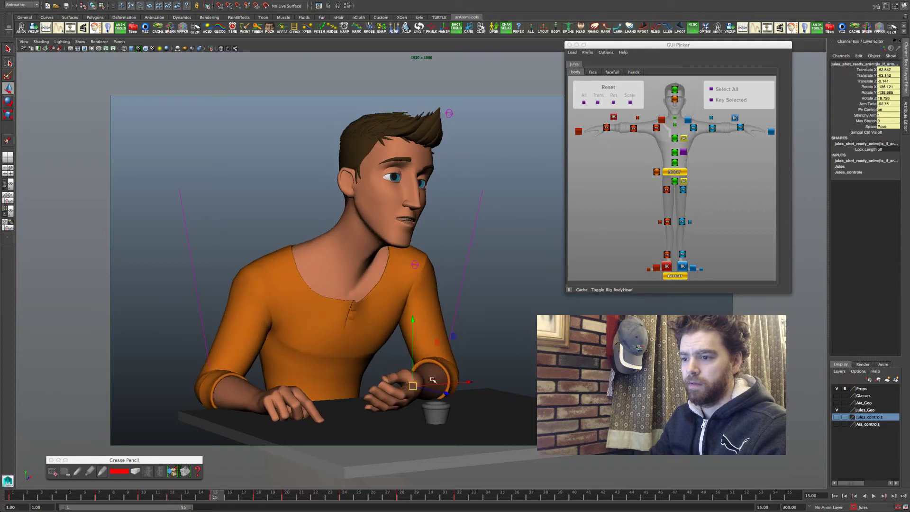
Step: At frame 15, rotate the left hand IK control slightly and lower it, checking the motion against the neighbouring poses
{"action": "key", "text": "e"}
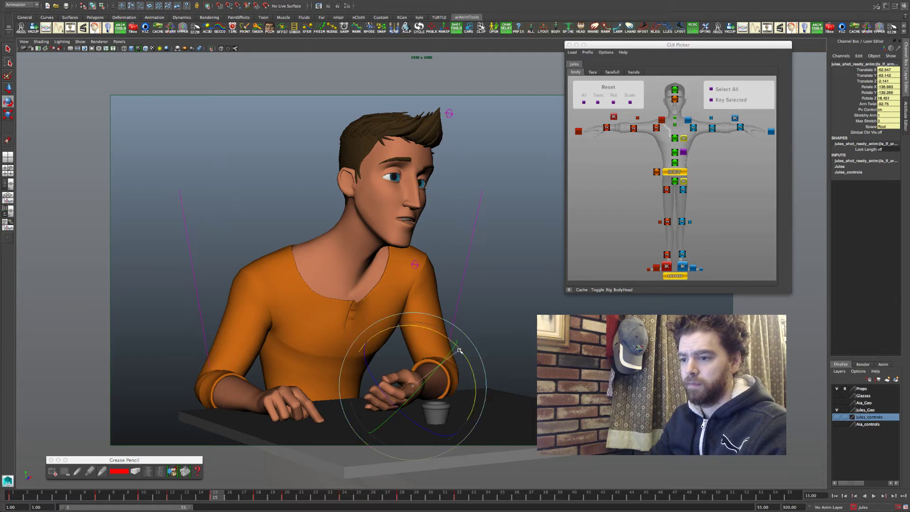
{"action": "left_click_drag", "start_coordinate": [460, 351], "coordinate": [462, 380]}
{"action": "key", "text": "w"}
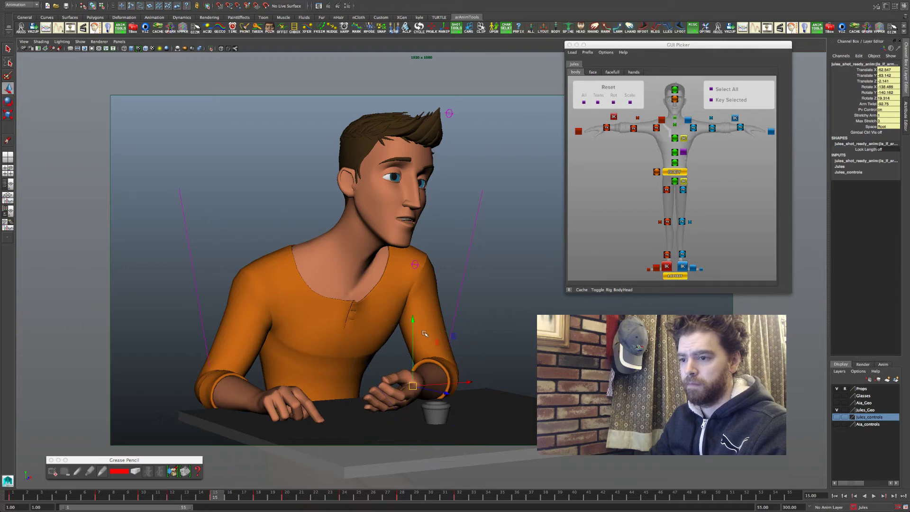
{"action": "left_click_drag", "start_coordinate": [414, 322], "coordinate": [414, 325]}
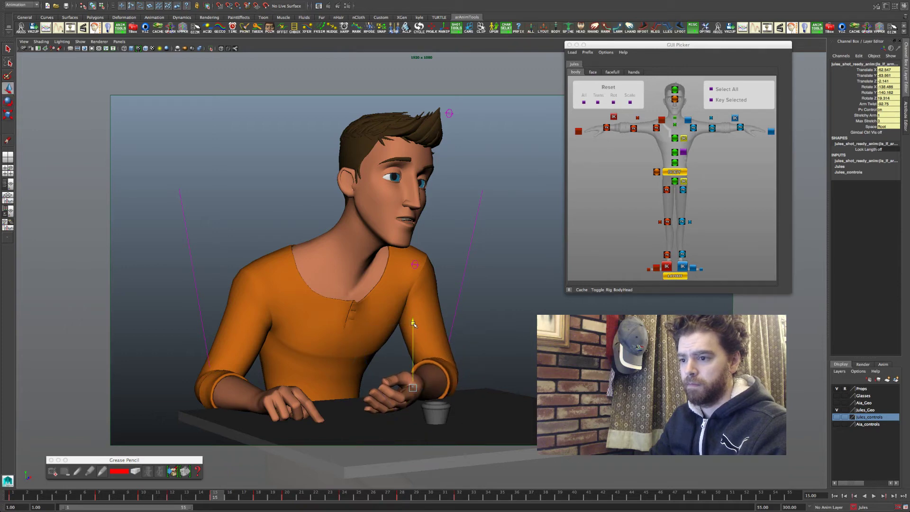
{"action": "key", "text": "comma"}
{"action": "key", "text": "comma"}
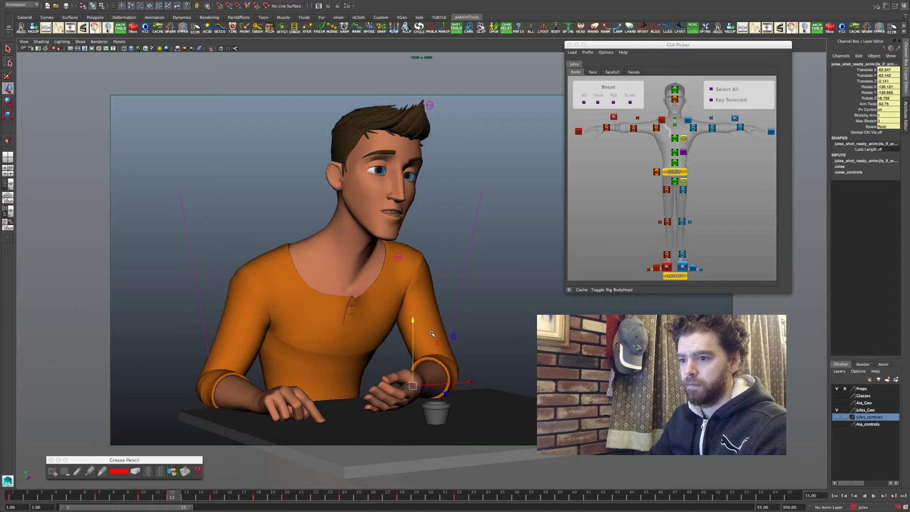
{"action": "key", "text": "period"}
{"action": "key", "text": "period"}
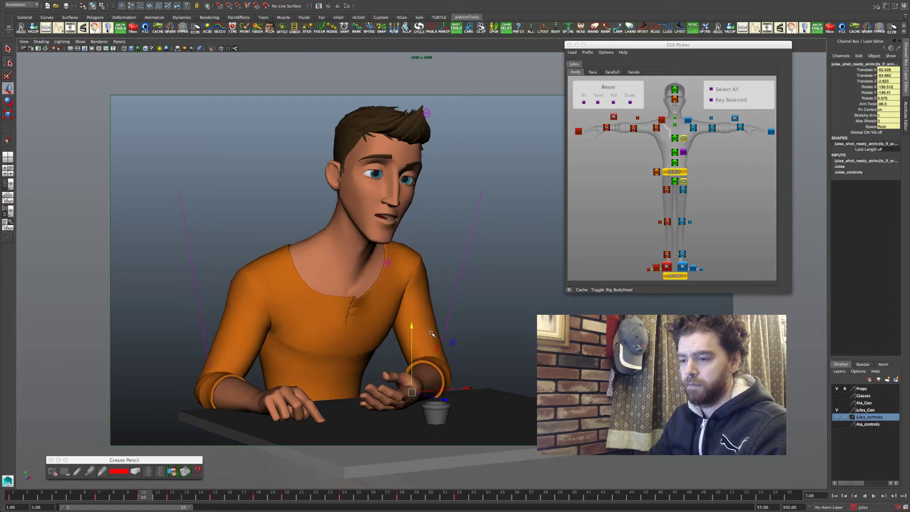
{"action": "key", "text": "period"}
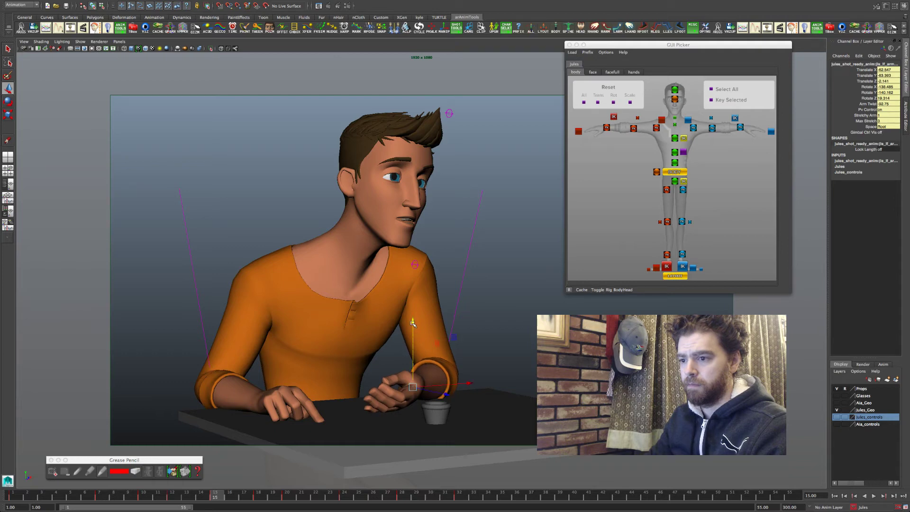
Step: Fine-tune the left hand's height at frame 15 with a small vertical move, comparing it with frames 12 and 18
{"action": "key", "text": "comma"}
{"action": "key", "text": "period"}
{"action": "left_click_drag", "start_coordinate": [413, 323], "coordinate": [413, 324]}
{"action": "key", "text": "comma"}
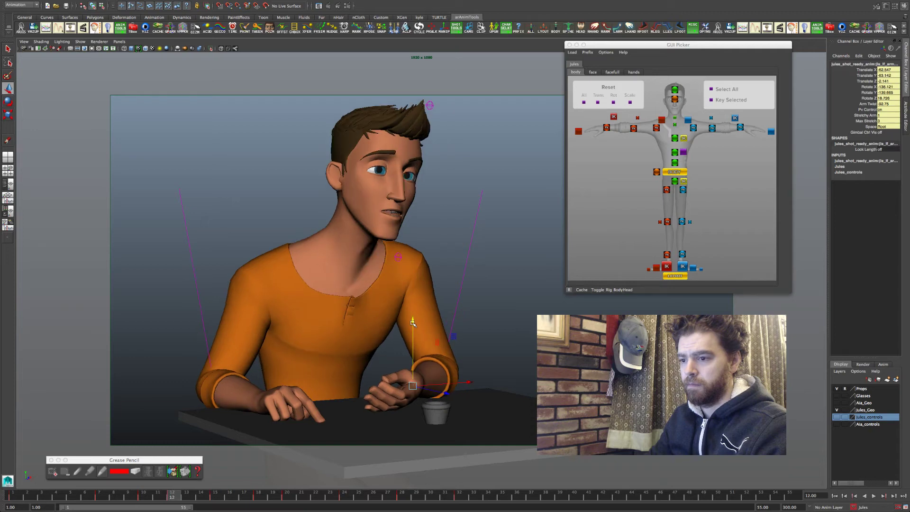
{"action": "key", "text": "period"}
{"action": "key", "text": "period"}
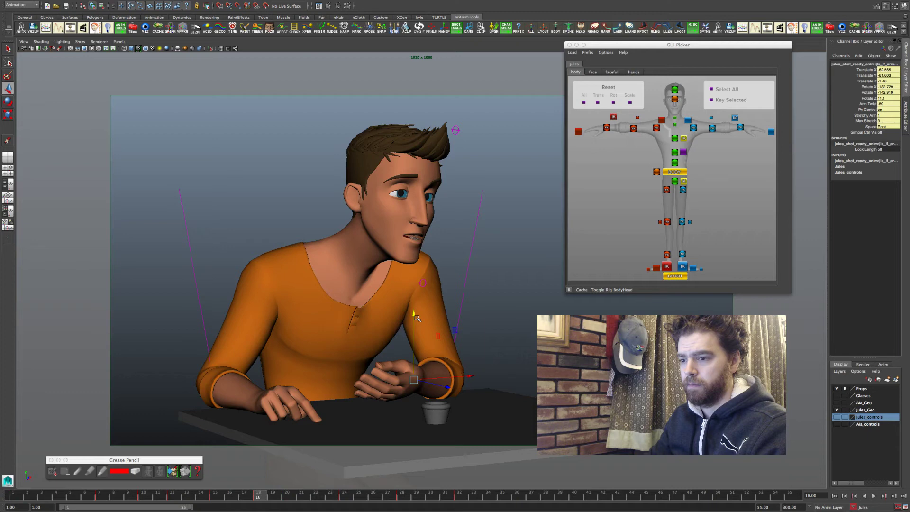
Step: Raise the left hand IK control slightly at frame 24 and compare it with frame 20
{"action": "key", "text": "period"}
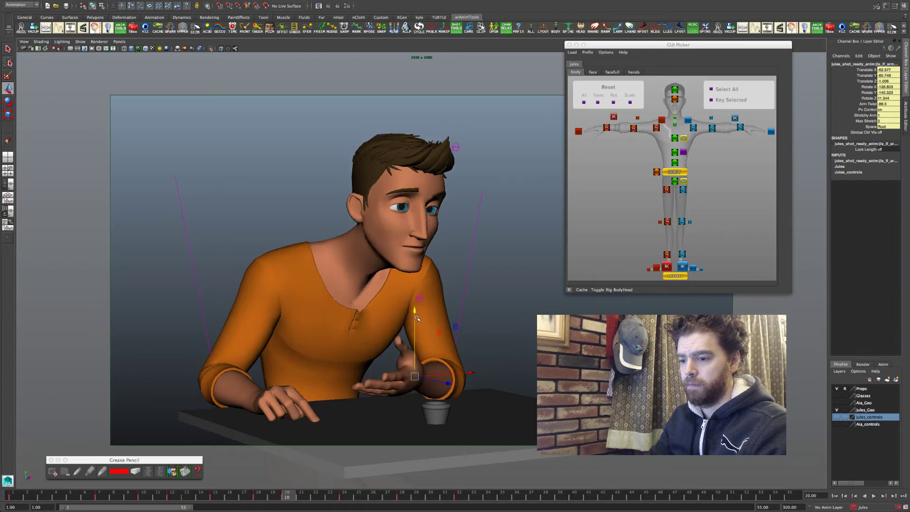
{"action": "key", "text": "period"}
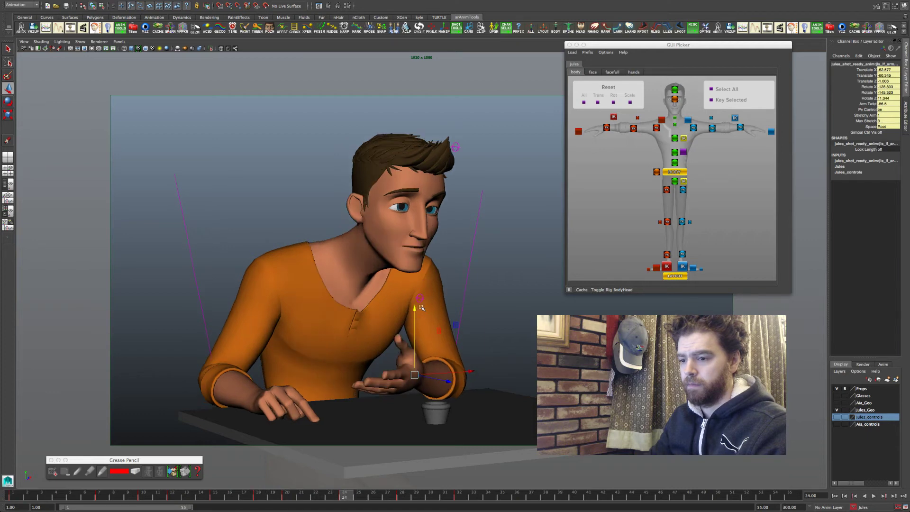
{"action": "key", "text": "comma"}
{"action": "key", "text": "comma"}
{"action": "key", "text": "period"}
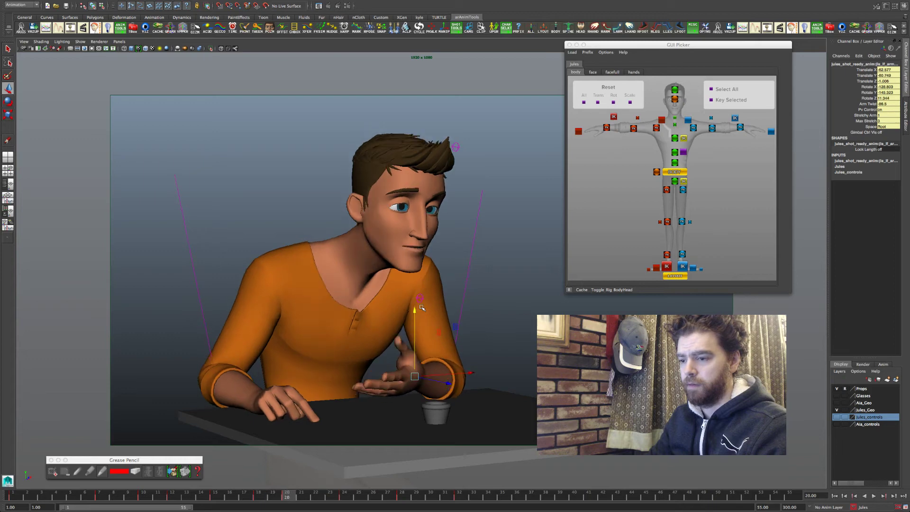
{"action": "key", "text": "period"}
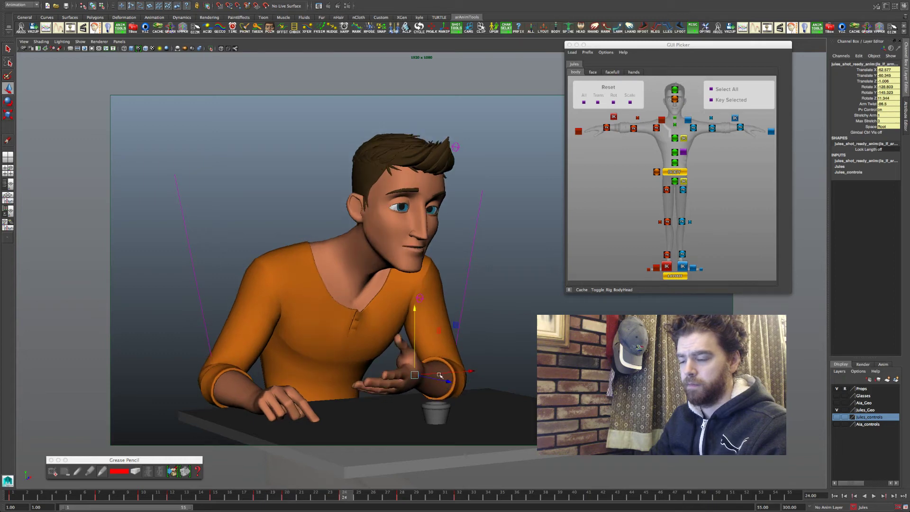
Step: Shift the left hand IK control slightly along Z at frame 24, checking its drift from frame 20
{"action": "left_click_drag", "start_coordinate": [435, 374], "coordinate": [437, 379]}
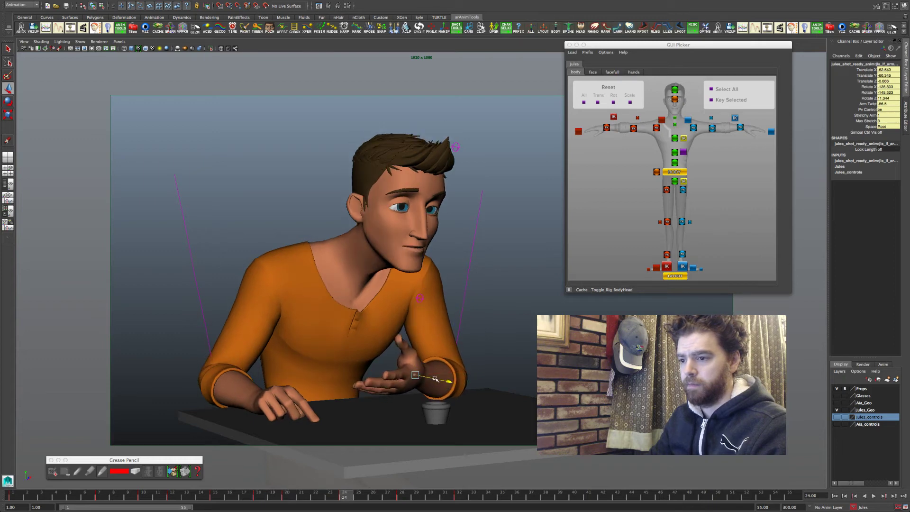
{"action": "key", "text": "comma"}
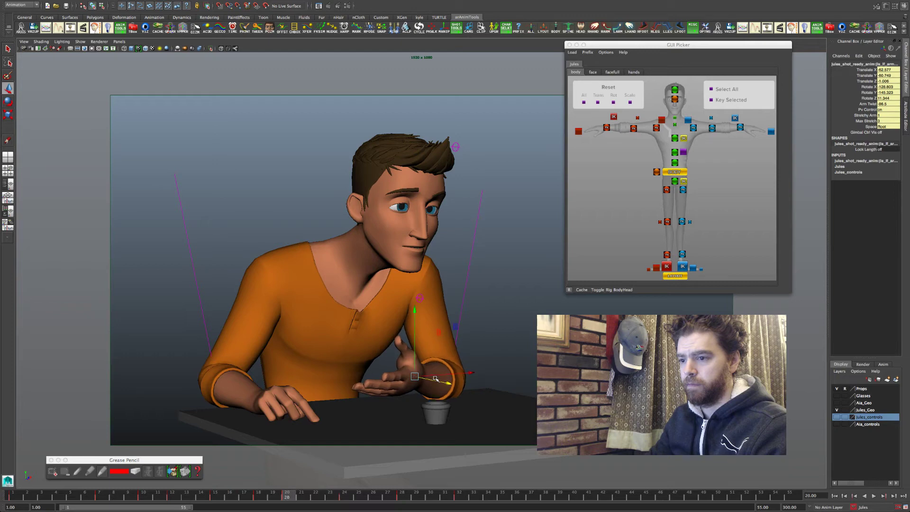
{"action": "key", "text": "comma"}
{"action": "key", "text": "period"}
{"action": "key", "text": "period"}
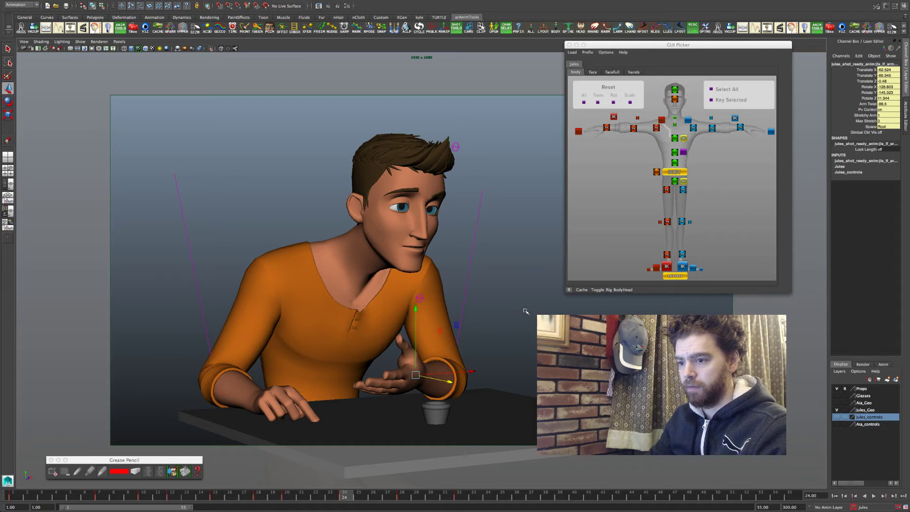
Step: Nudge the left hand IK control along Z at frame 28 after comparing it with frames 24 and 32
{"action": "key", "text": "period"}
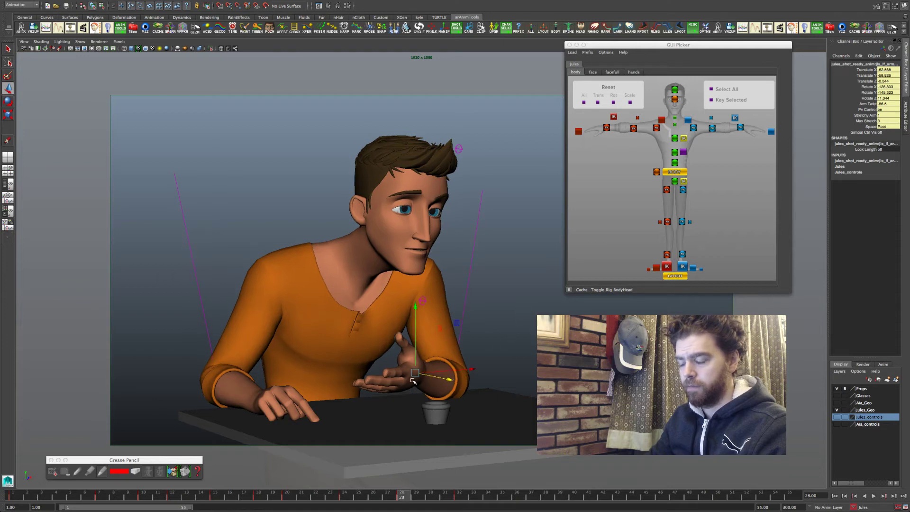
{"action": "key", "text": "period"}
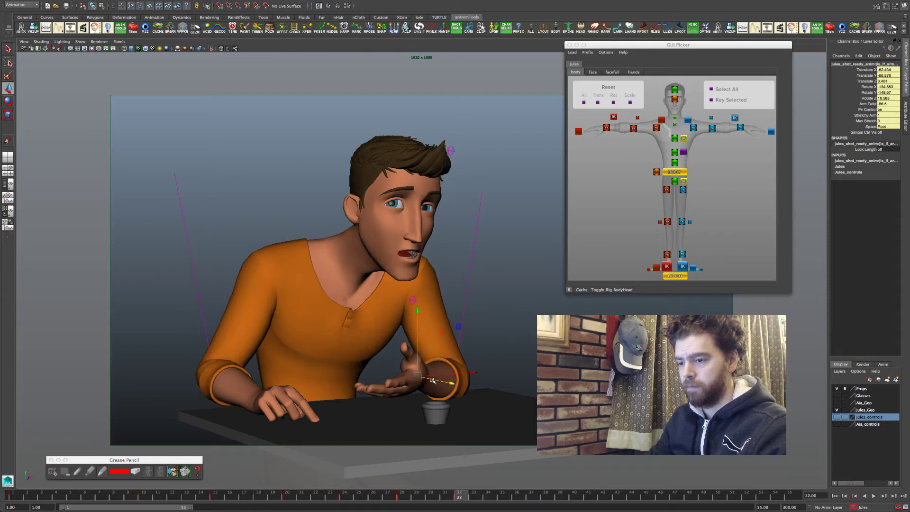
{"action": "key", "text": "comma"}
{"action": "key", "text": "comma"}
{"action": "key", "text": "period"}
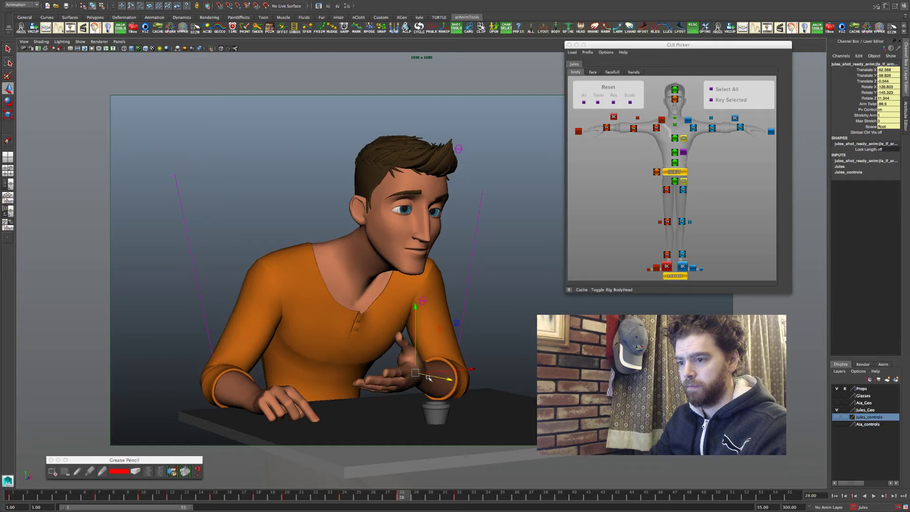
{"action": "left_click_drag", "start_coordinate": [449, 379], "coordinate": [451, 380]}
Step: Step through the poses from frame 20 to frame 32 to review the left hand's adjusted spacing
{"action": "key", "text": "comma"}
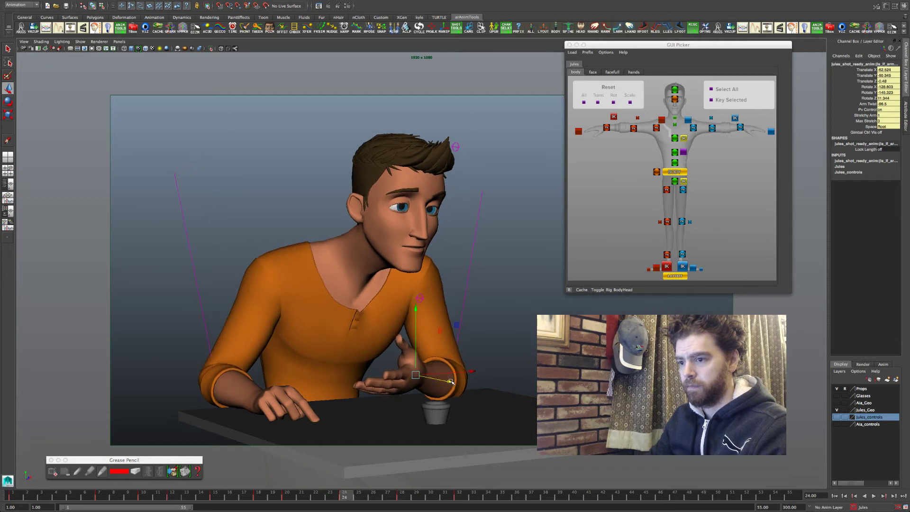
{"action": "key", "text": "comma"}
{"action": "key", "text": "comma"}
{"action": "key", "text": "period"}
{"action": "key", "text": "period"}
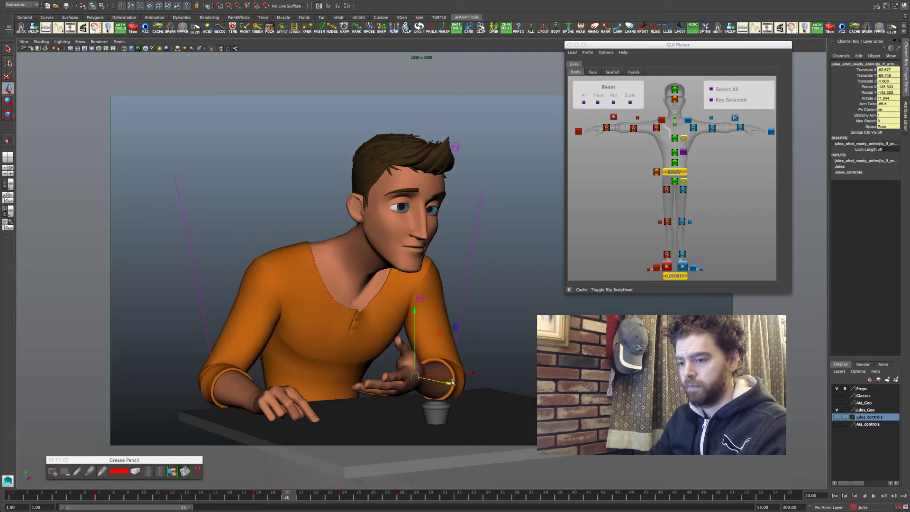
{"action": "key", "text": "period"}
{"action": "key", "text": "period"}
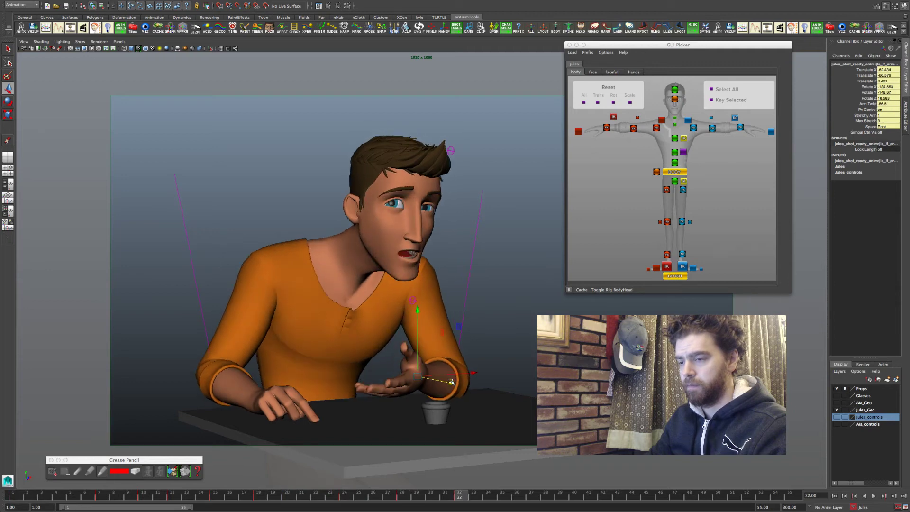
{"action": "key", "text": "period"}
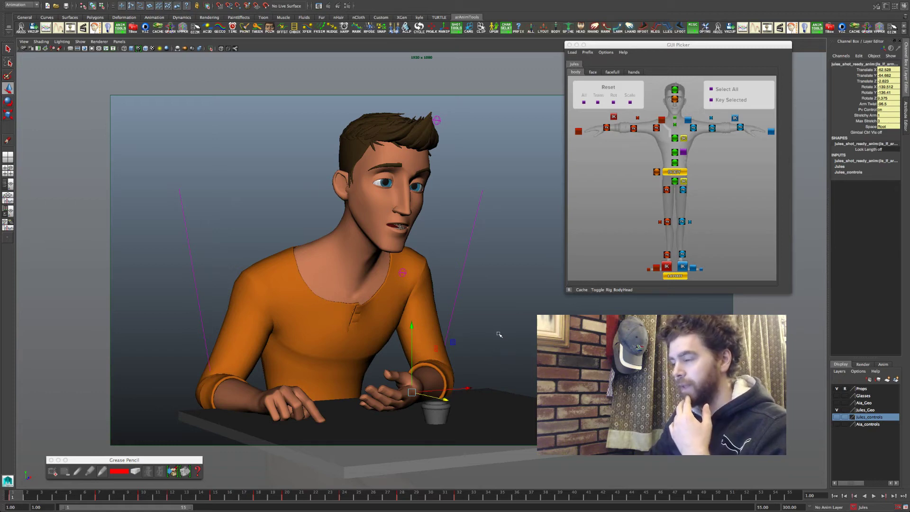
Step: Deselect the left hand control, enable the February competition sound on the timeline and playblast the shot
{"action": "left_click", "coordinate": [427, 475]}
{"action": "right_click", "coordinate": [420, 494]}
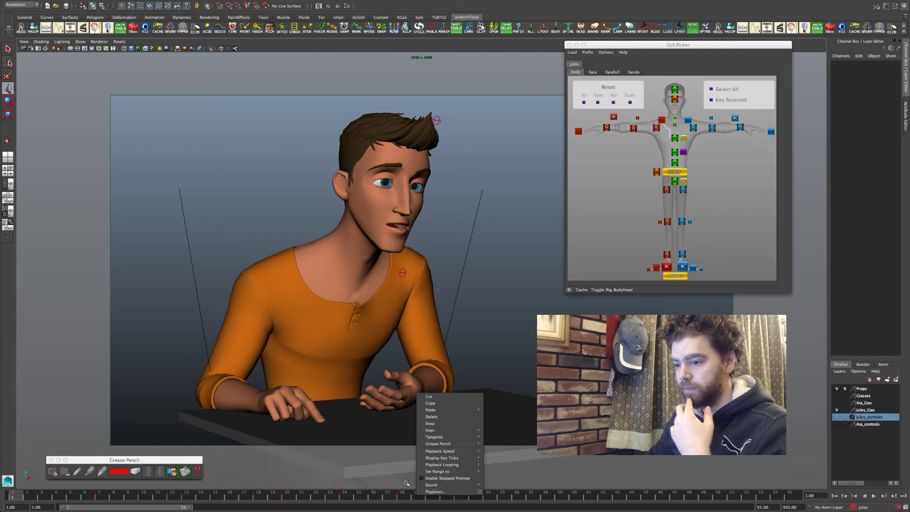
{"action": "mouse_move", "coordinate": [440, 485]}
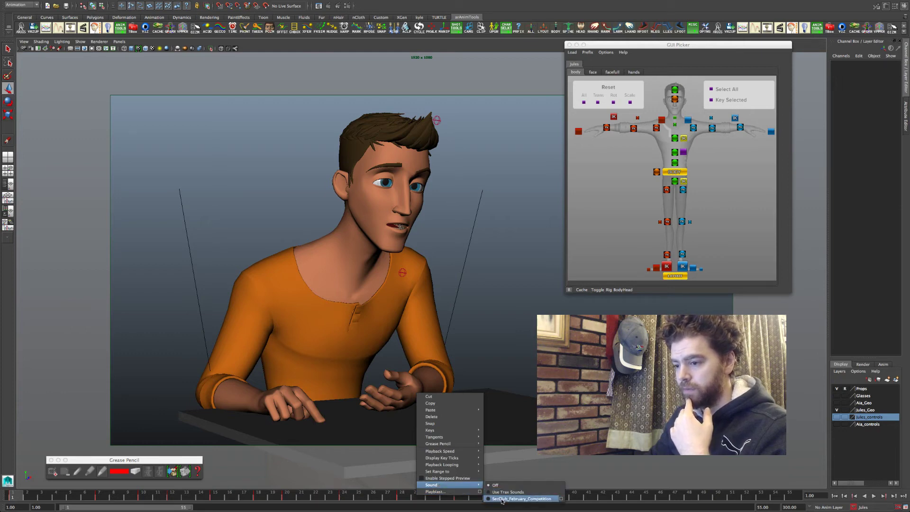
{"action": "left_click", "coordinate": [501, 493]}
{"action": "right_click", "coordinate": [434, 494]}
{"action": "left_click", "coordinate": [435, 492]}
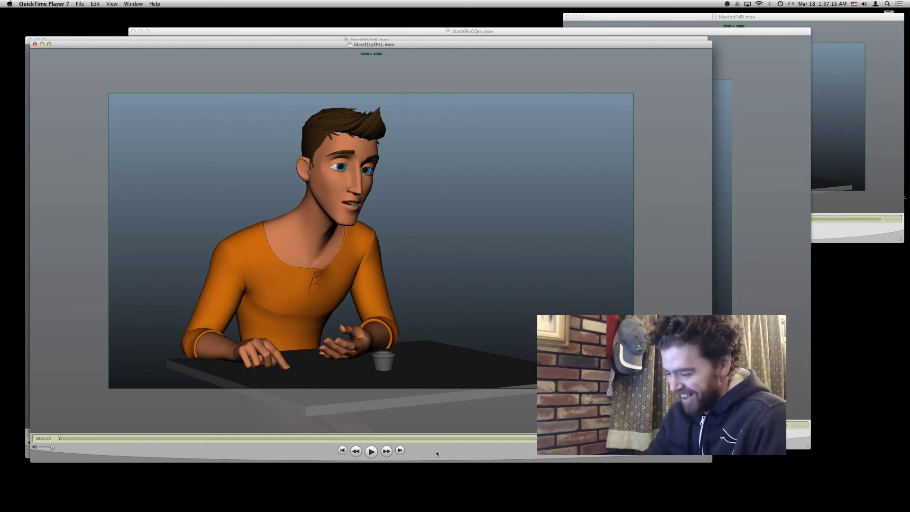
Step: Play the playblast movie in QuickTime Player 7, mute the system audio and replay it silently
{"action": "key", "text": "space"}
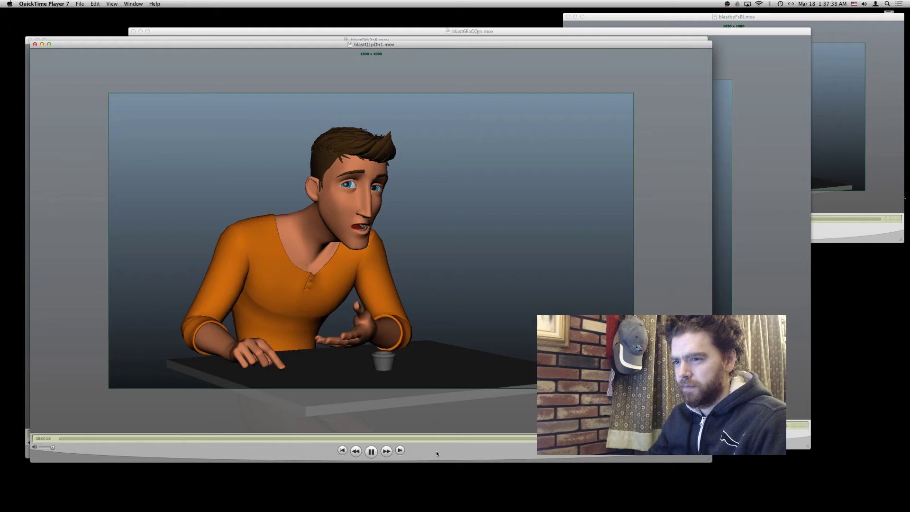
{"action": "key", "text": "space"}
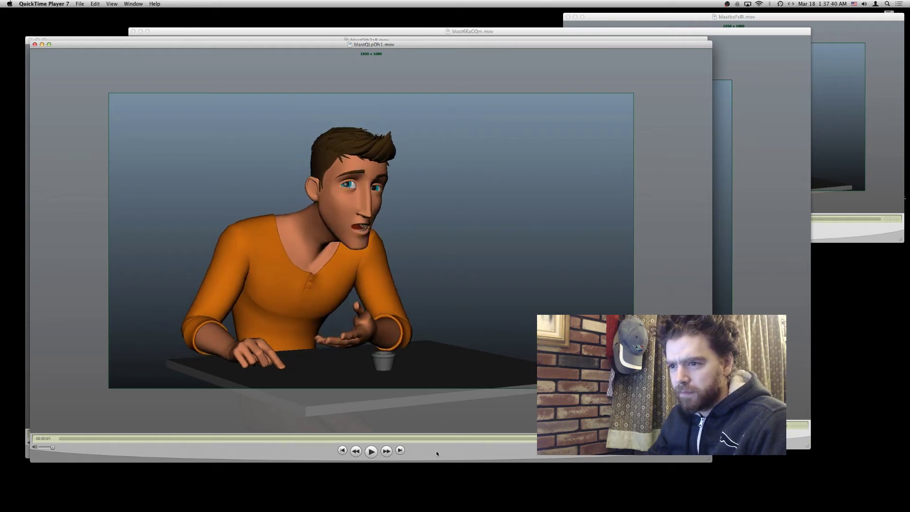
{"action": "key", "text": "XF86AudioMute"}
{"action": "key", "text": "space"}
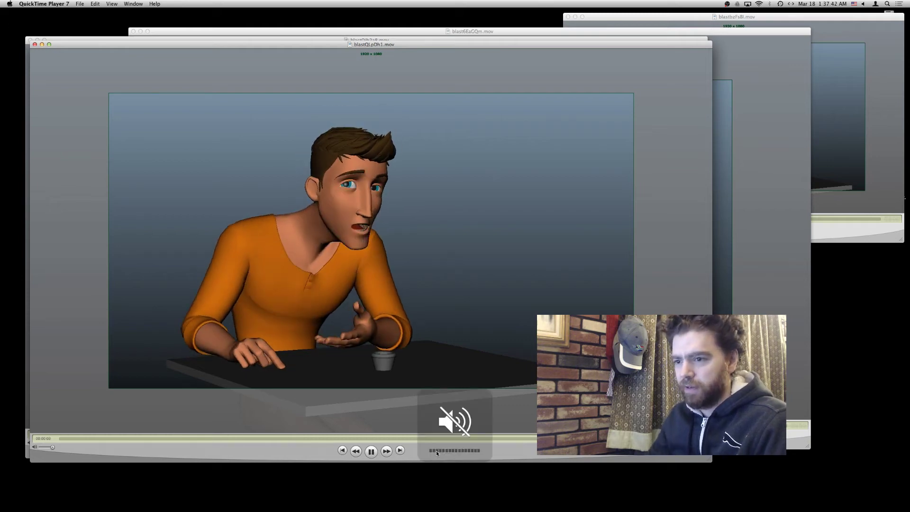
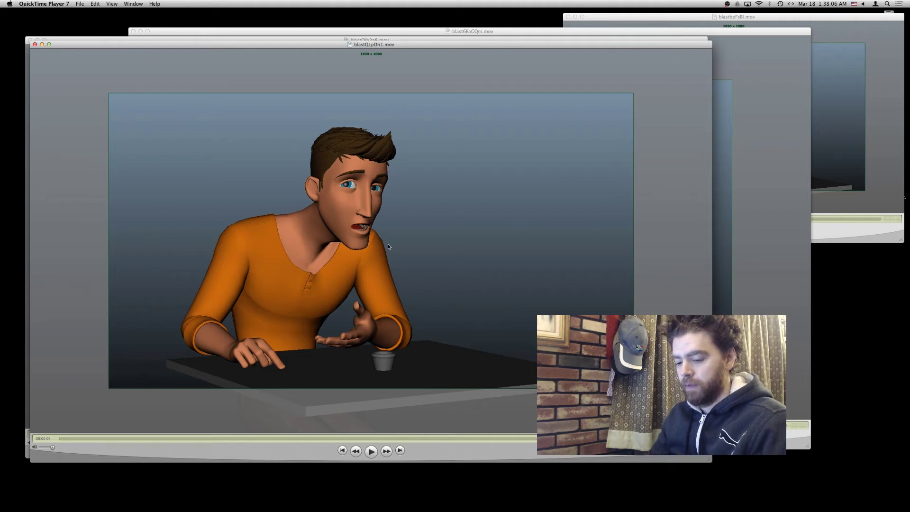
Step: Switch back to Maya, select the left hand IK control and step back through its poses to frame 12
{"action": "key", "text": "super+Tab"}
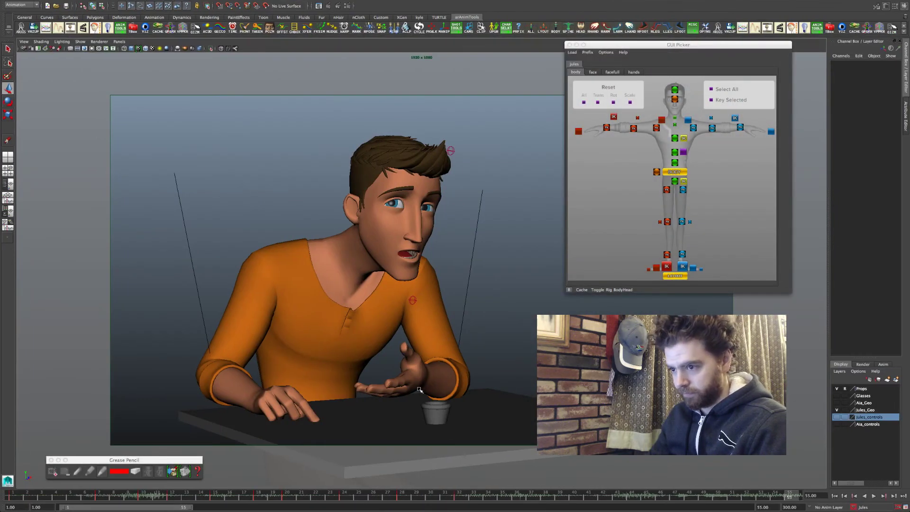
{"action": "left_click", "coordinate": [736, 118]}
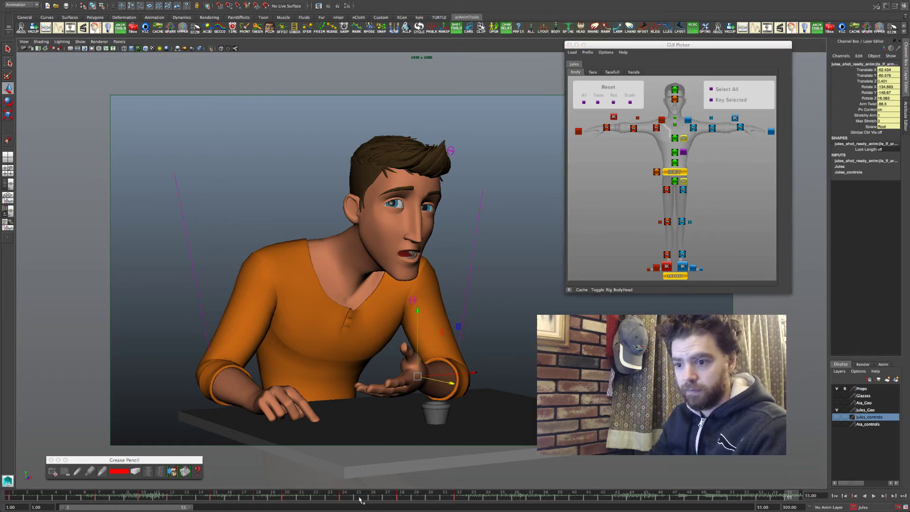
{"action": "key", "text": "comma"}
{"action": "key", "text": "comma"}
{"action": "key", "text": "comma"}
{"action": "key", "text": "comma"}
{"action": "key", "text": "comma"}
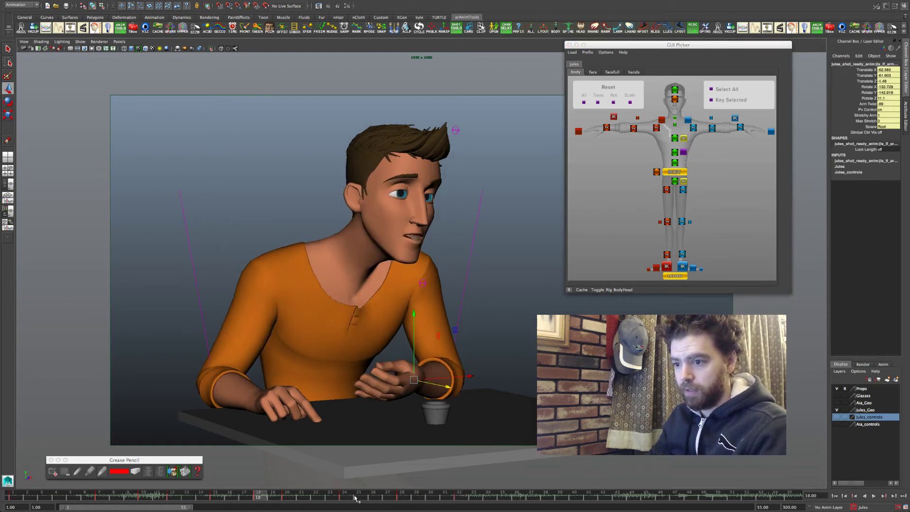
{"action": "key", "text": "comma"}
{"action": "key", "text": "comma"}
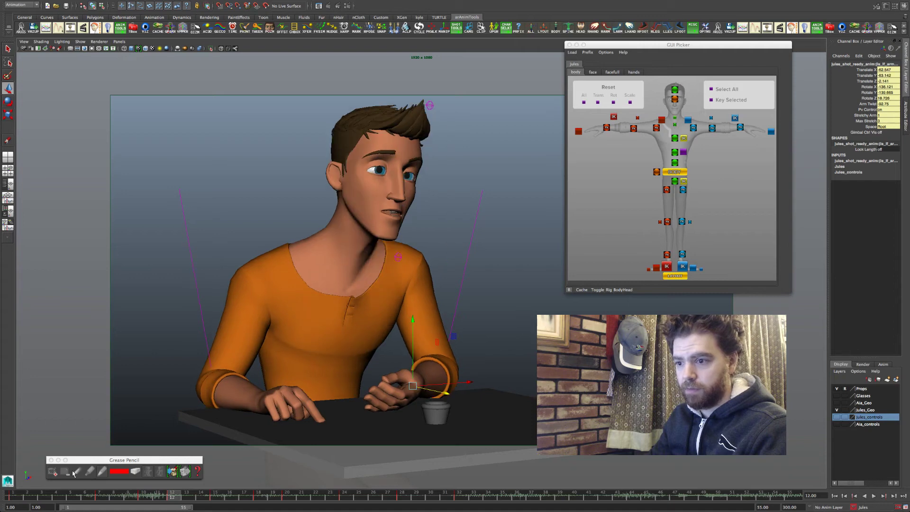
Step: Compare the left hand's pose at frames 12 and 15 by flipping between them
{"action": "key", "text": "period"}
{"action": "key", "text": "comma"}
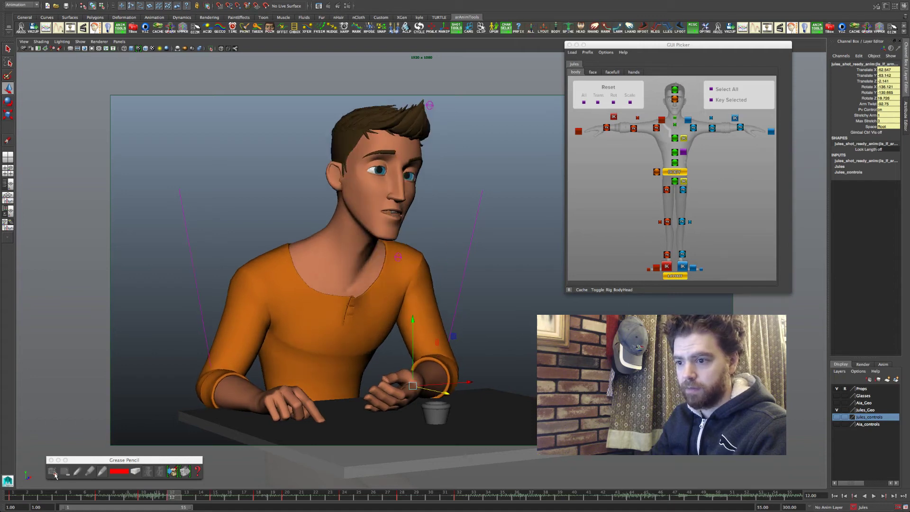
{"action": "key", "text": "comma"}
{"action": "key", "text": "period"}
{"action": "key", "text": "period"}
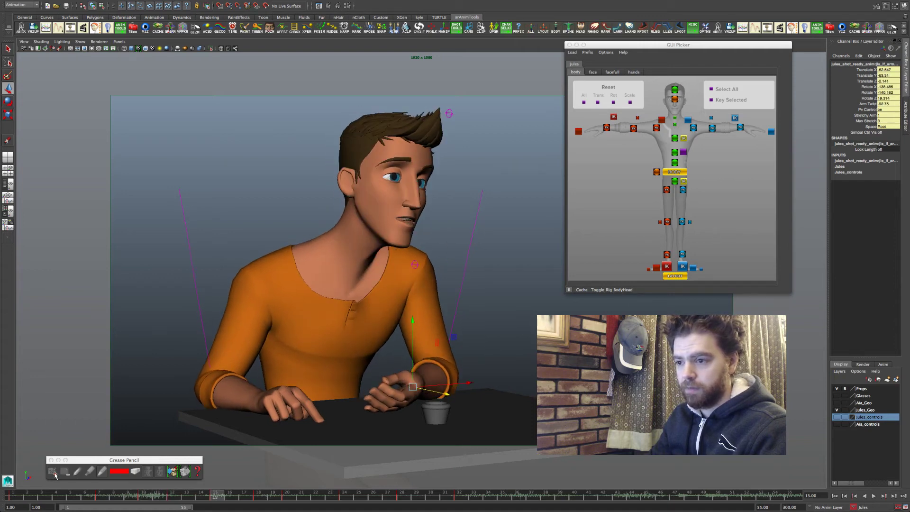
{"action": "key", "text": "comma"}
{"action": "key", "text": "period"}
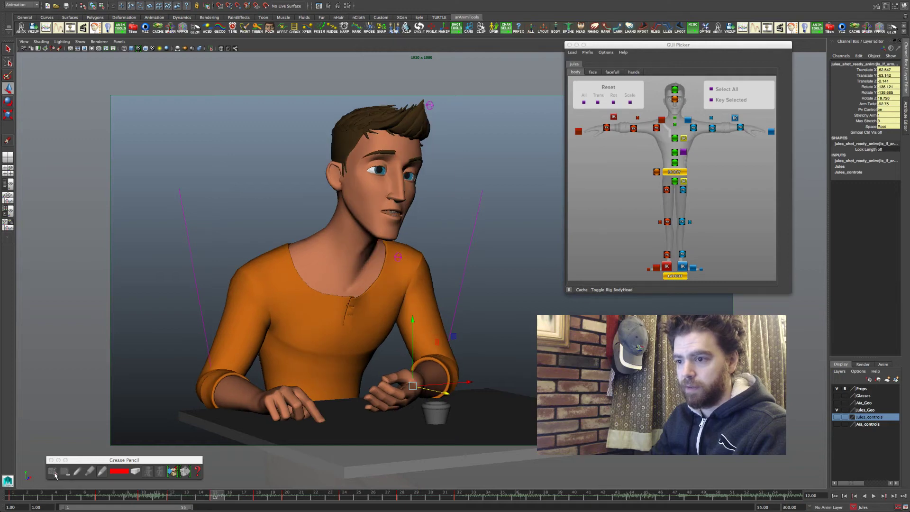
{"action": "key", "text": "period"}
{"action": "key", "text": "comma"}
{"action": "key", "text": "comma"}
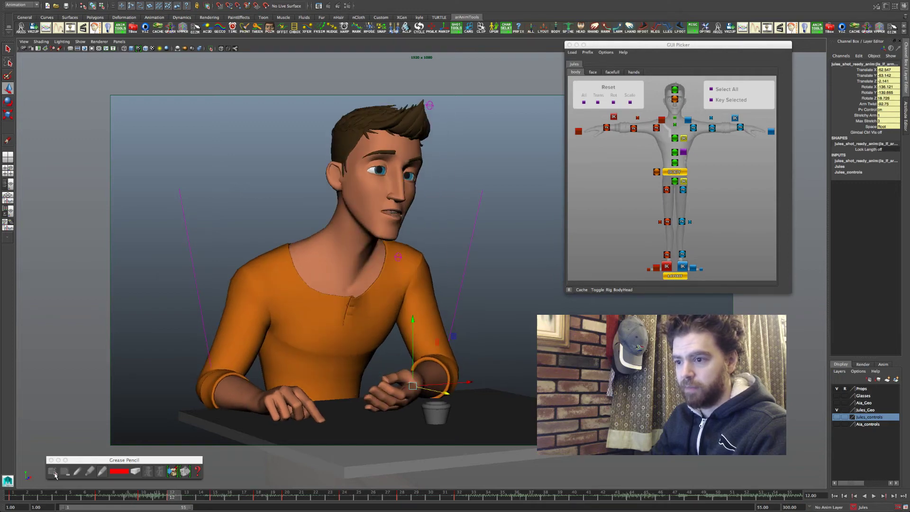
{"action": "key", "text": "period"}
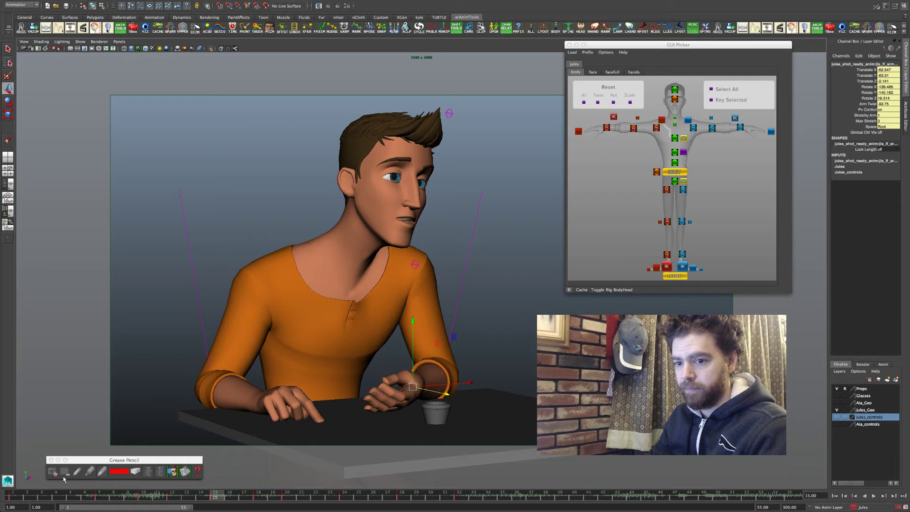
Step: Add a Grease Pencil frame at frame 15 and draw a cyan curve along the left hand and wrist
{"action": "left_click", "coordinate": [53, 472]}
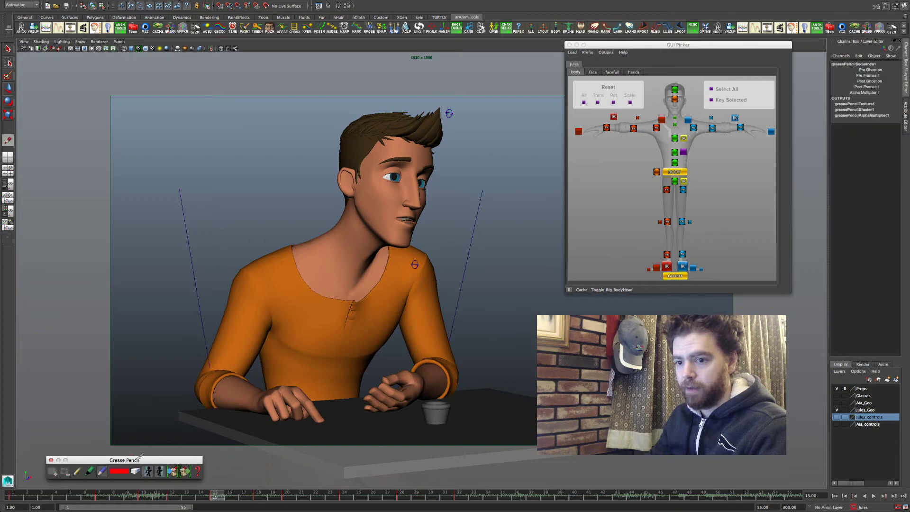
{"action": "left_click", "coordinate": [122, 472]}
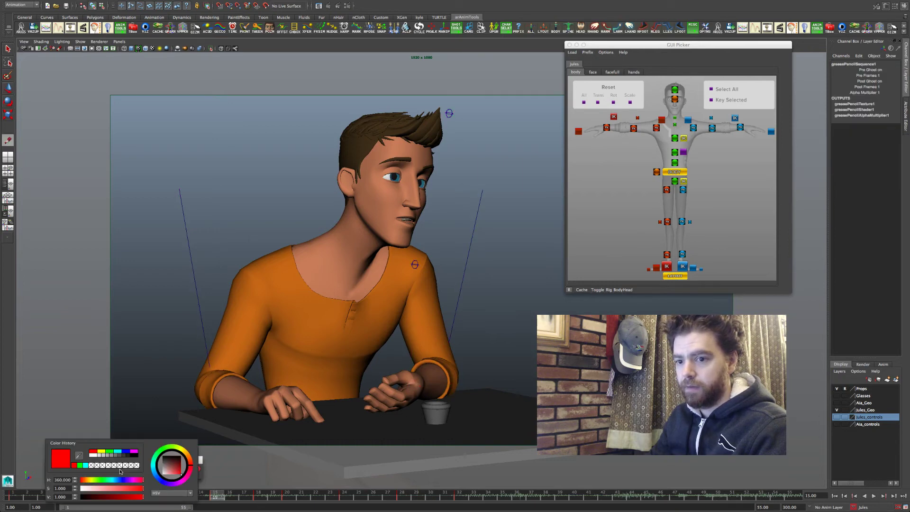
{"action": "left_click", "coordinate": [117, 453]}
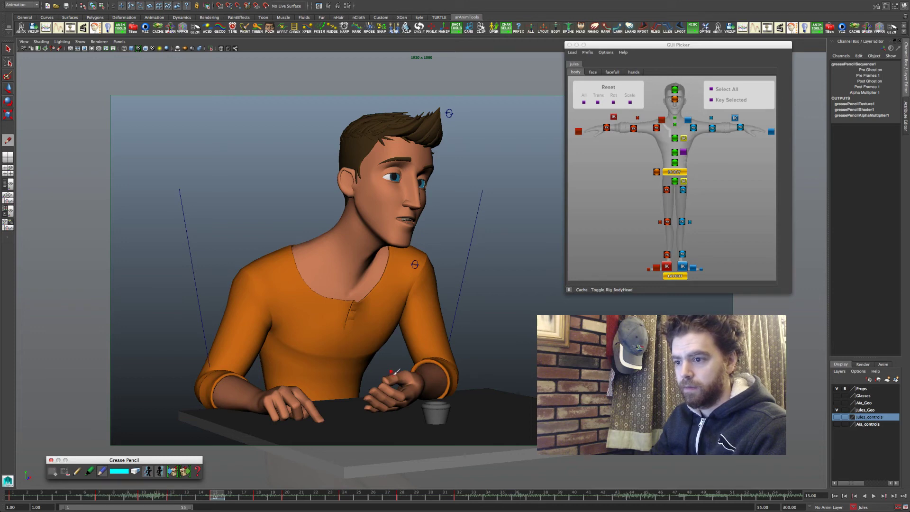
{"action": "left_click_drag", "start_coordinate": [393, 374], "coordinate": [427, 388]}
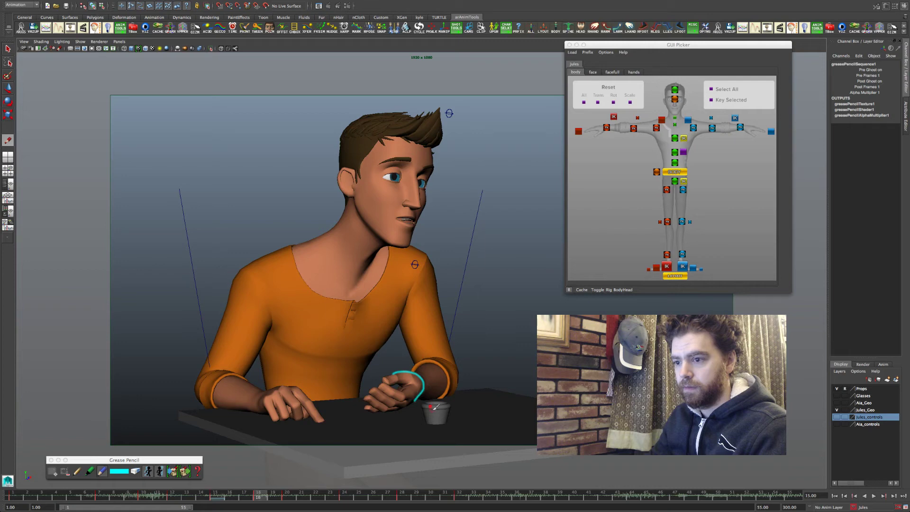
Step: Draw further cyan Grease Pencil curves along the left hand and wrist at the successive poses from frame 18 onward
{"action": "key", "text": "."}
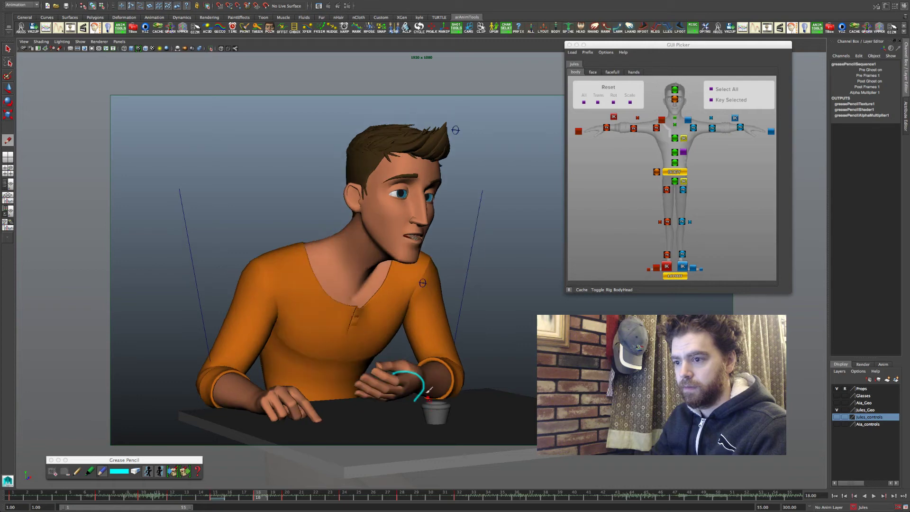
{"action": "left_click_drag", "start_coordinate": [406, 359], "coordinate": [427, 376]}
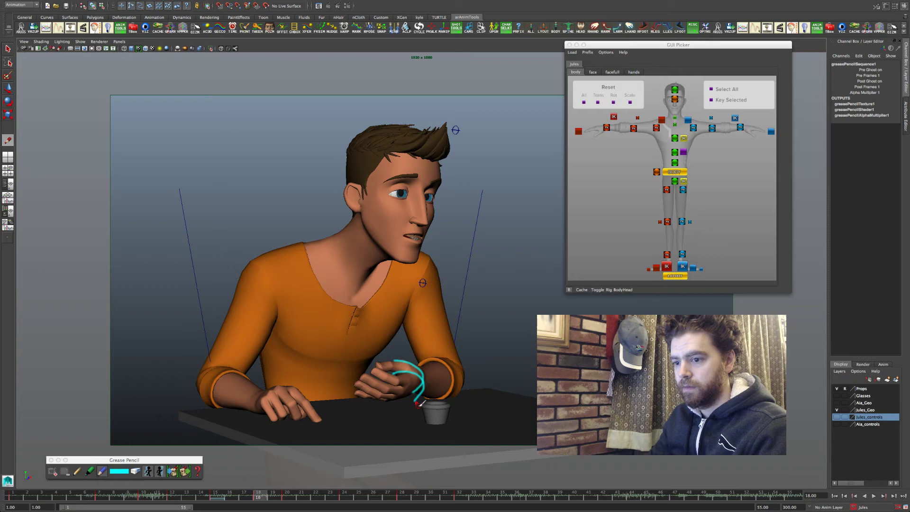
{"action": "key", "text": "."}
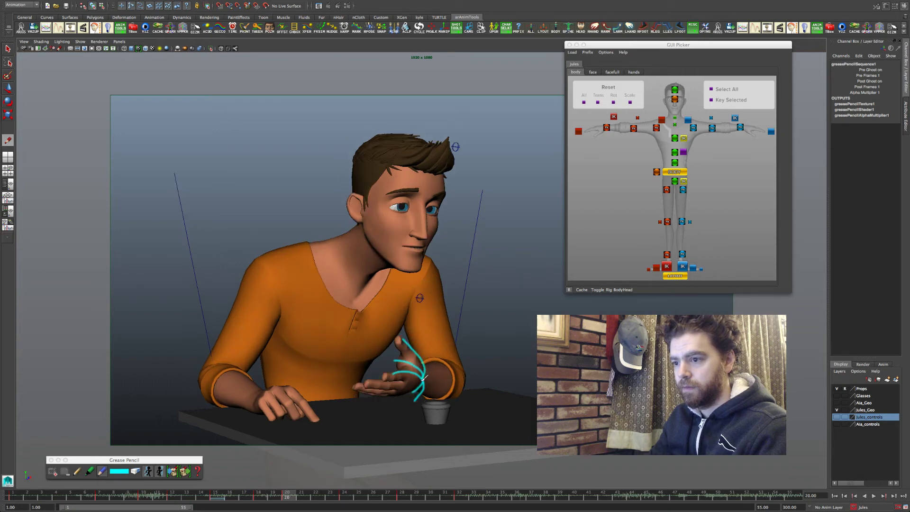
{"action": "key", "text": "."}
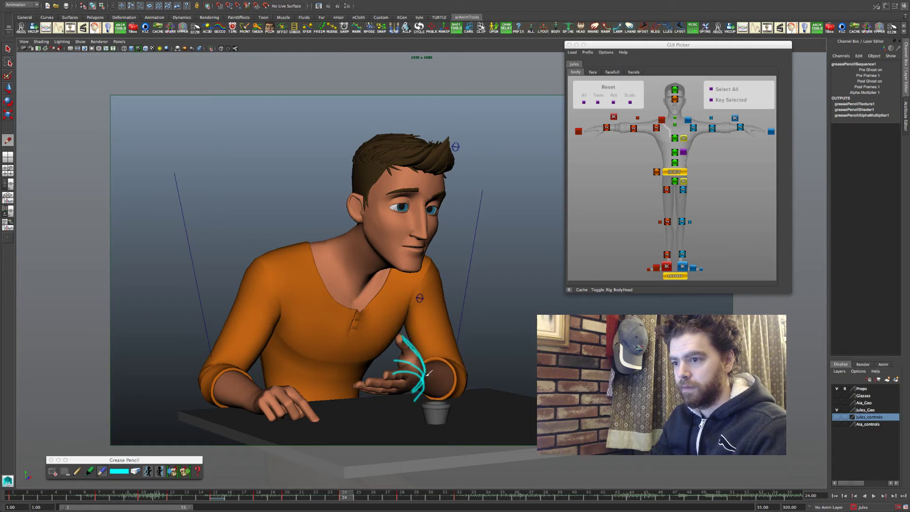
{"action": "key", "text": "."}
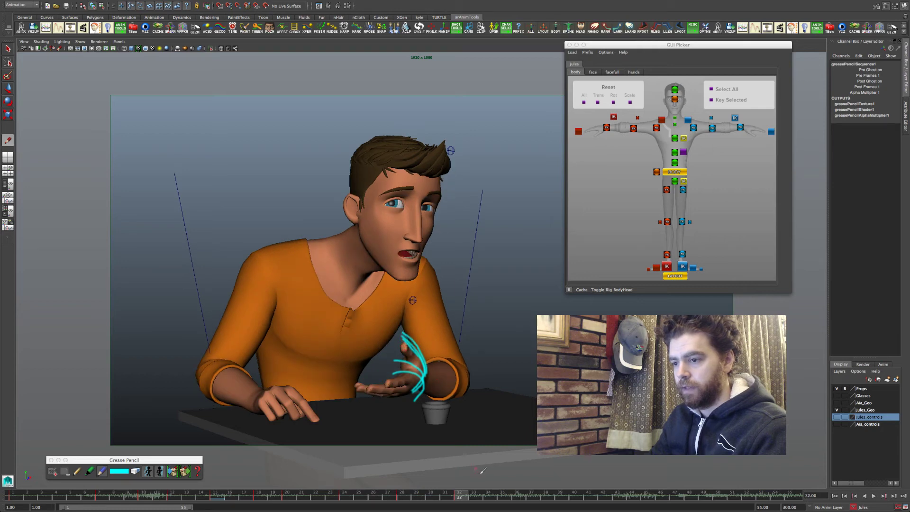
Step: Step through the left hand's poses around frames 18, 20 and 24 to examine its spacing against the drawn curves
{"action": "key", "text": "comma"}
{"action": "key", "text": "comma"}
{"action": "key", "text": "comma"}
{"action": "key", "text": "comma"}
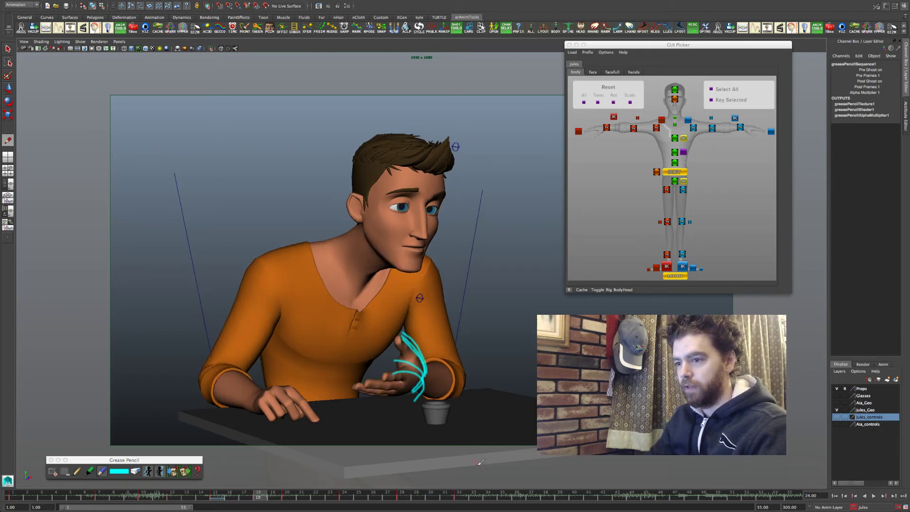
{"action": "key", "text": "period"}
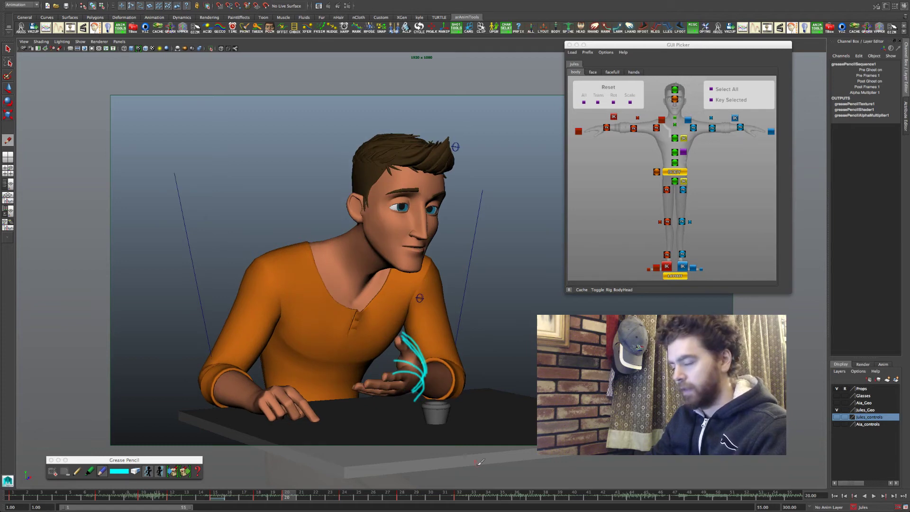
{"action": "key", "text": "comma"}
{"action": "key", "text": "comma"}
{"action": "key", "text": "period"}
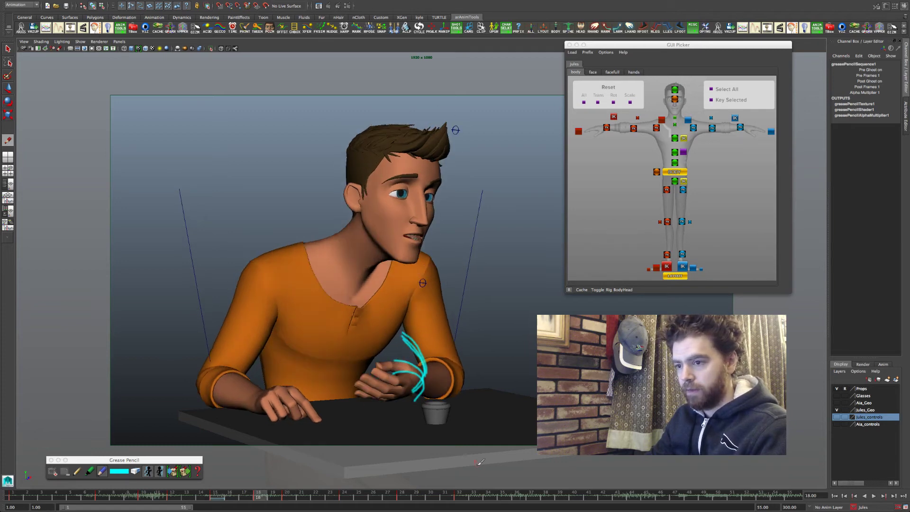
{"action": "key", "text": "period"}
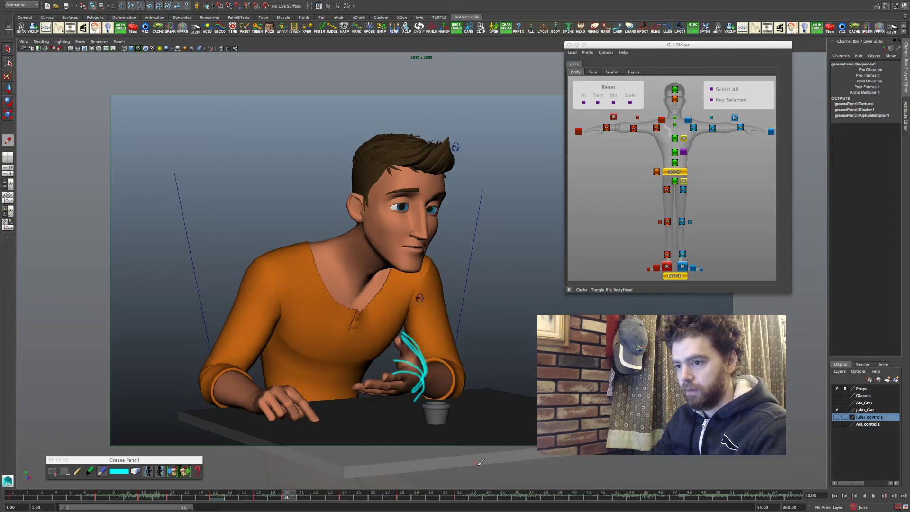
{"action": "key", "text": "period"}
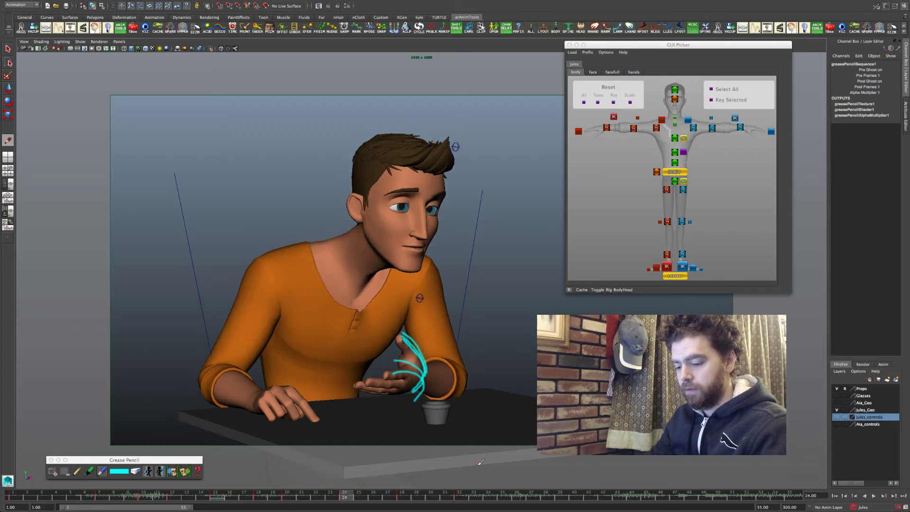
Step: Select the left arm's IK control with the Move tool active and compare its poses at frames 20 and 24
{"action": "key", "text": "w"}
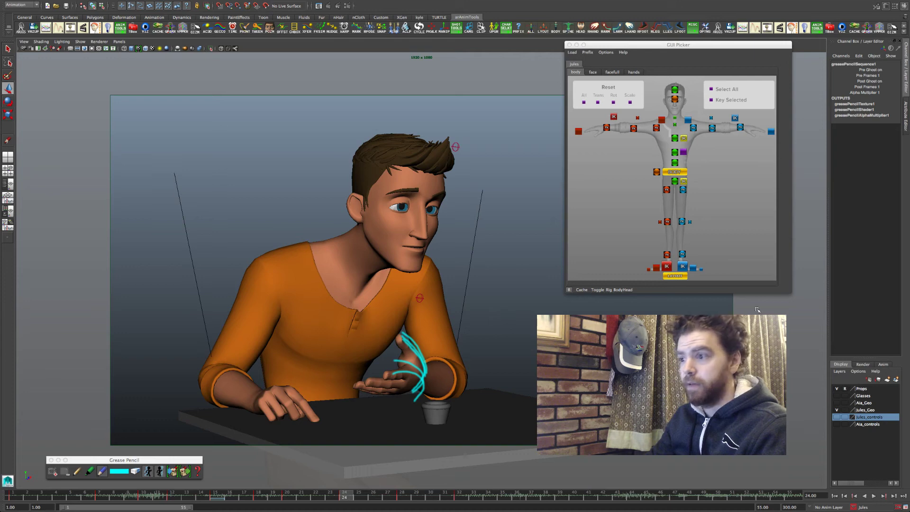
{"action": "left_click", "coordinate": [735, 118]}
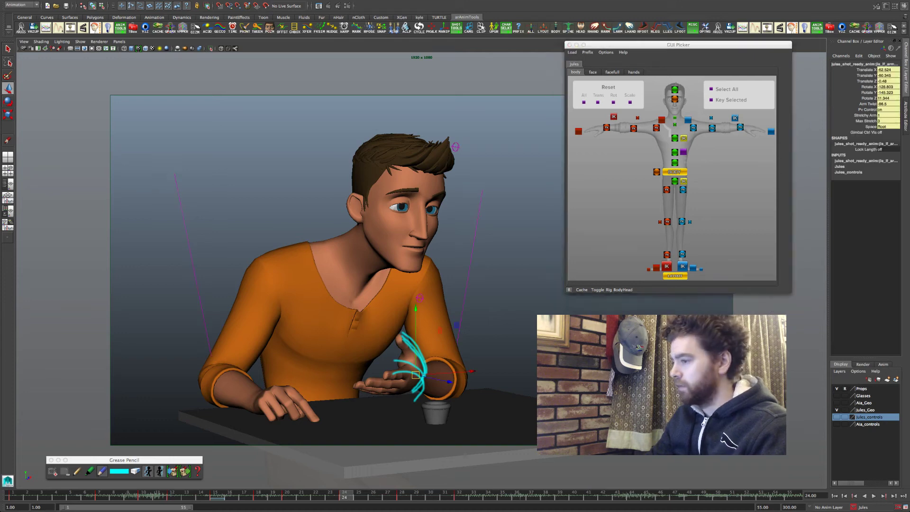
{"action": "left_click", "coordinate": [258, 27]}
{"action": "left_click_drag", "start_coordinate": [424, 270], "coordinate": [691, 327]}
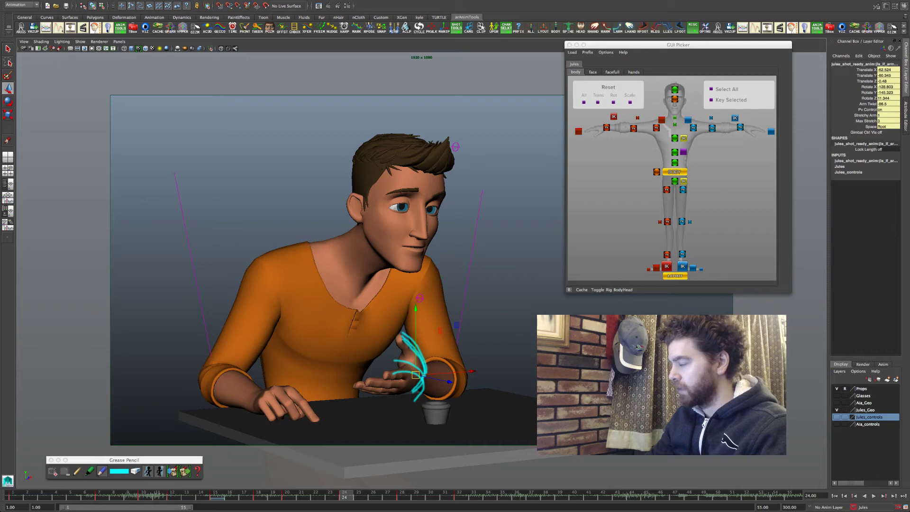
{"action": "key", "text": "comma"}
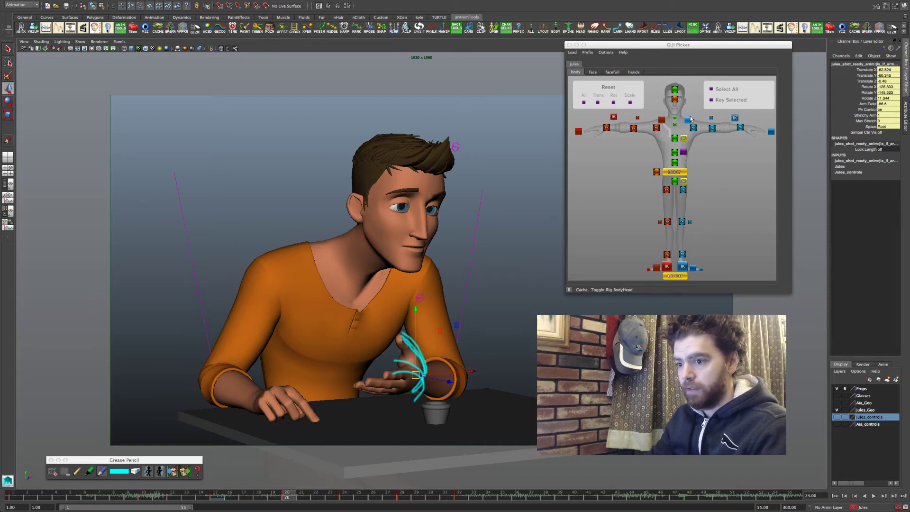
{"action": "key", "text": "comma"}
{"action": "key", "text": "period"}
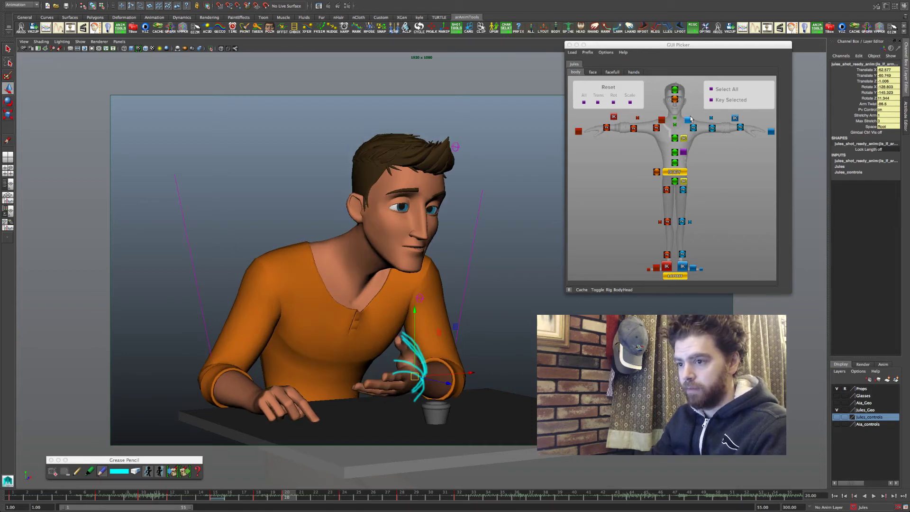
{"action": "key", "text": "period"}
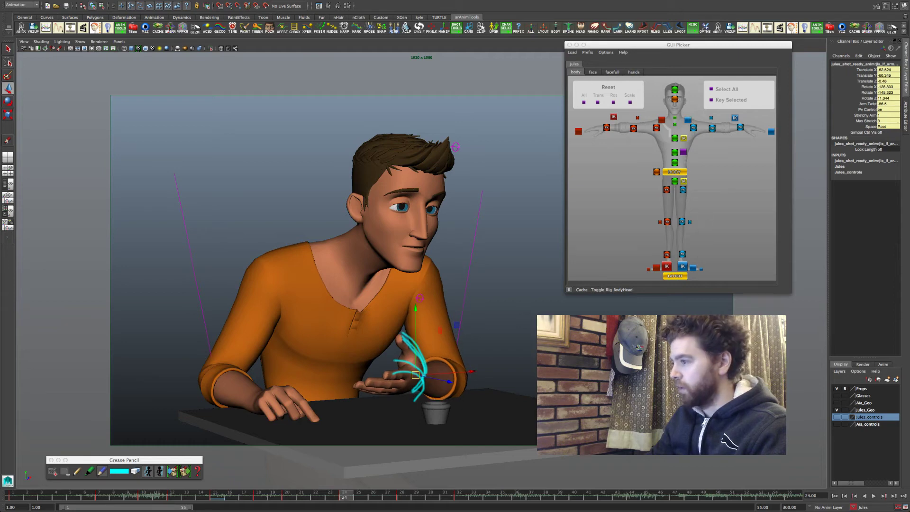
Step: Try a 1/8 TweenKey blend on the left arm's IK control at frame 24, and undo it
{"action": "key", "text": "t"}
{"action": "left_click_drag", "start_coordinate": [522, 308], "coordinate": [462, 264]}
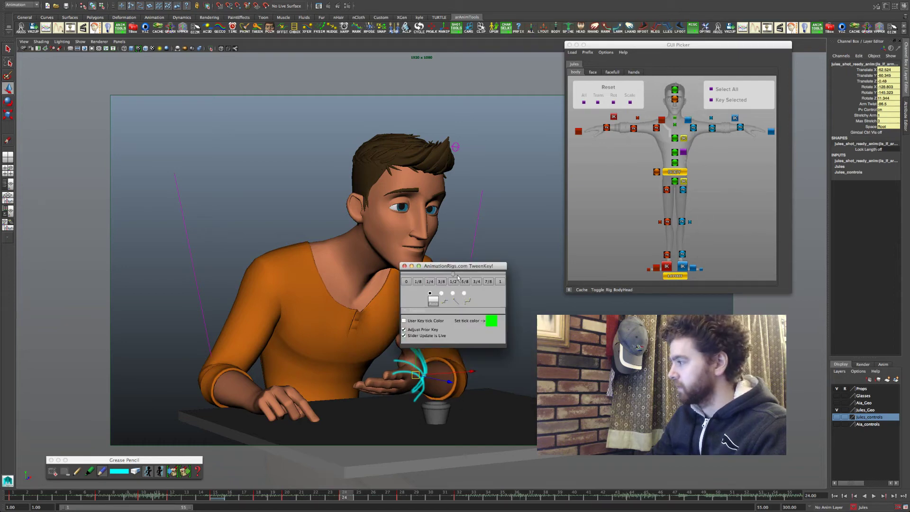
{"action": "left_click", "coordinate": [416, 281]}
{"action": "key", "text": "t"}
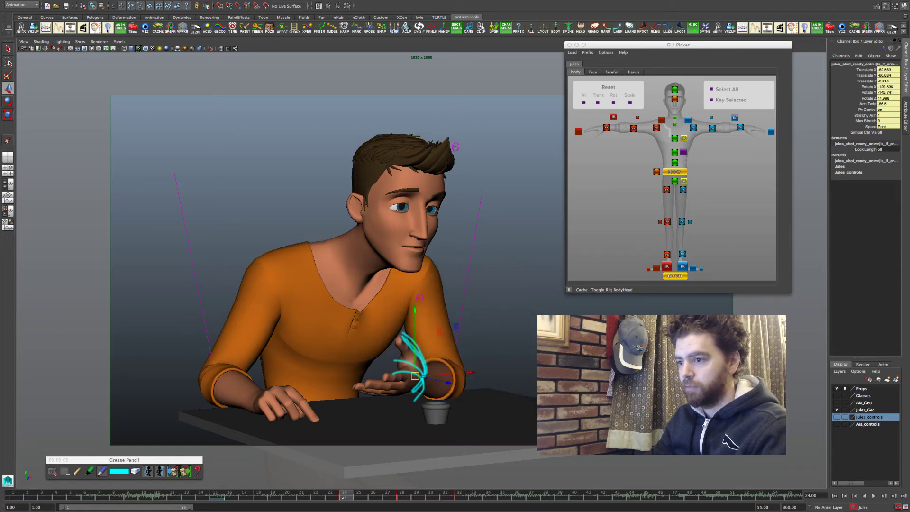
{"action": "key", "text": "z"}
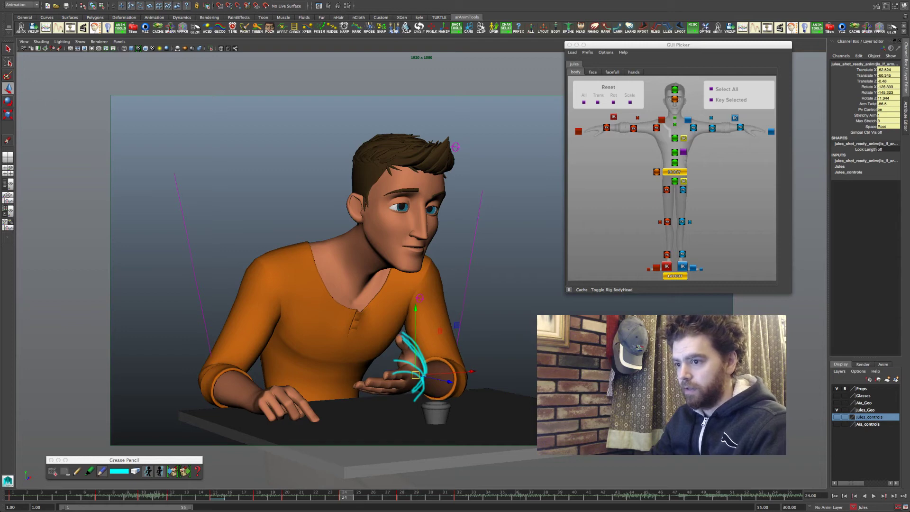
Step: Reopen TweenKey, place it clear of the character, and apply a 1/8 blend to the left arm's IK control at frame 24
{"action": "key", "text": "t"}
{"action": "left_click_drag", "start_coordinate": [582, 337], "coordinate": [148, 337]}
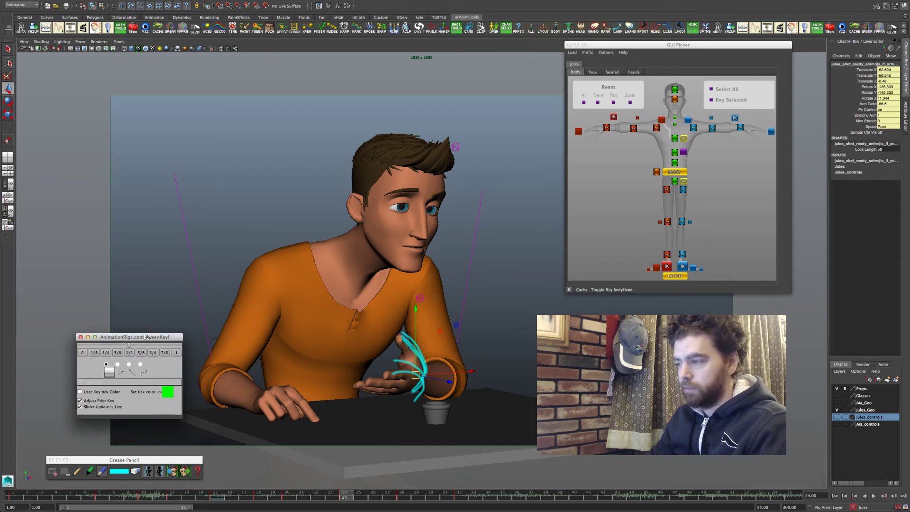
{"action": "left_click", "coordinate": [96, 353]}
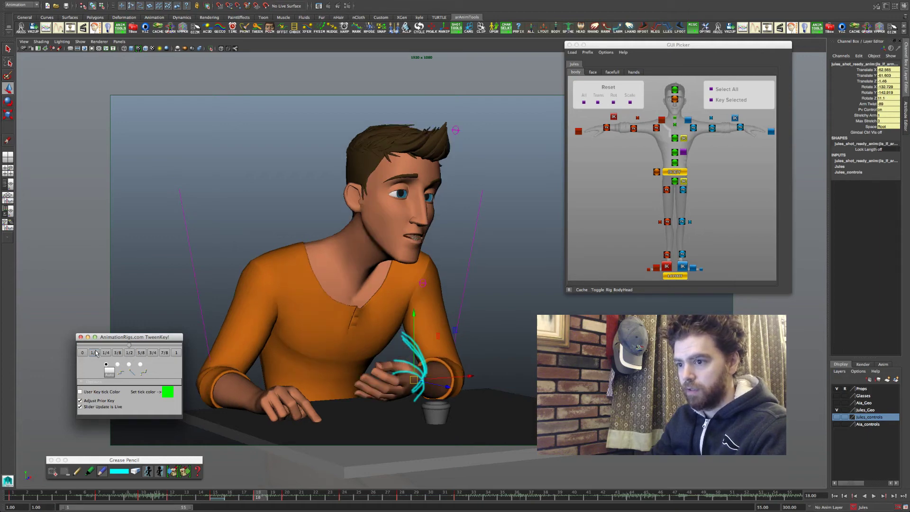
Step: Step through the keyed poses around frames 18 to 28 to examine how the left hand follows the drawn arc
{"action": "key", "text": "."}
{"action": "key", "text": "."}
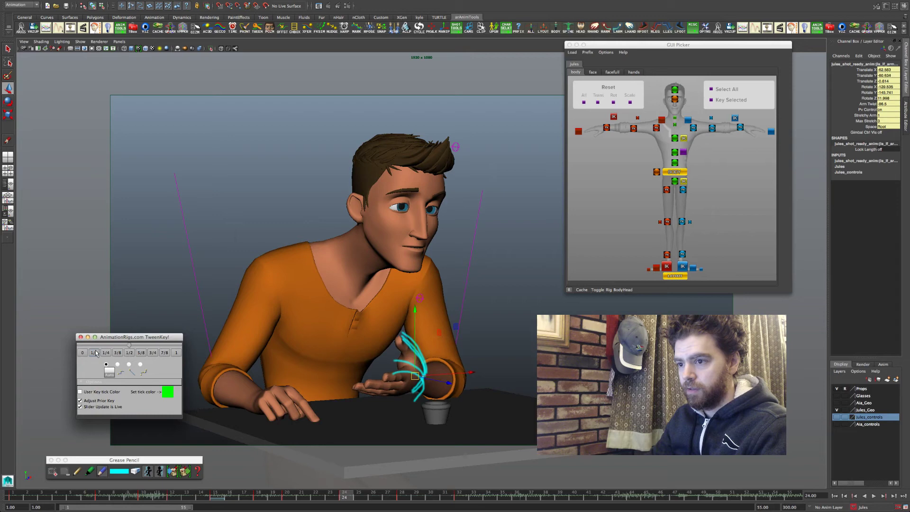
{"action": "key", "text": "."}
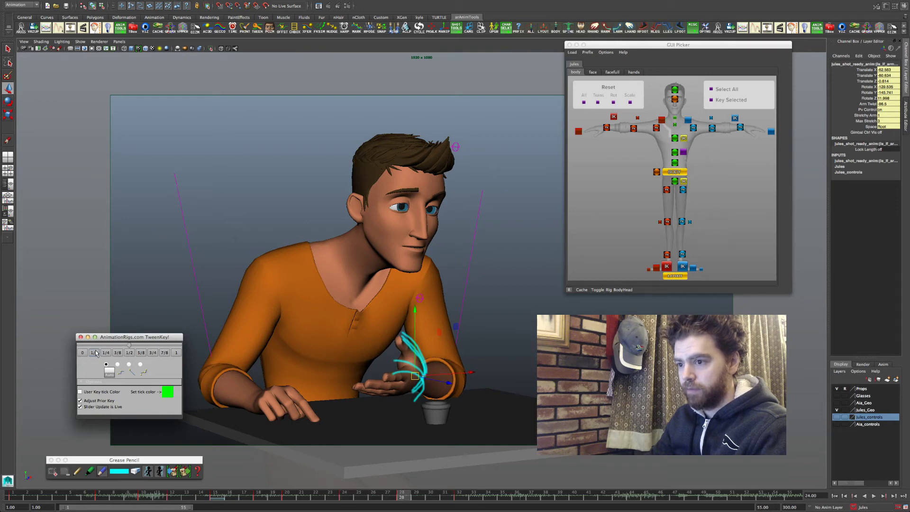
{"action": "key", "text": "."}
{"action": "key", "text": "."}
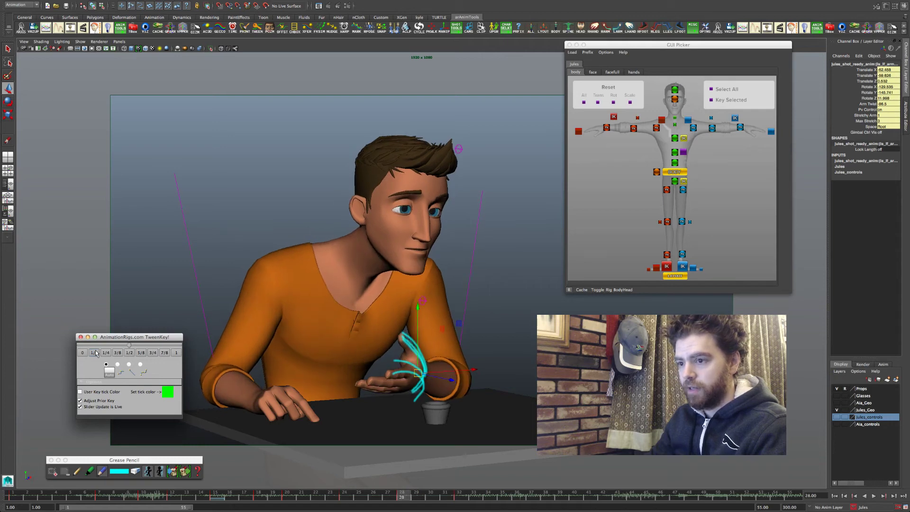
{"action": "key", "text": "."}
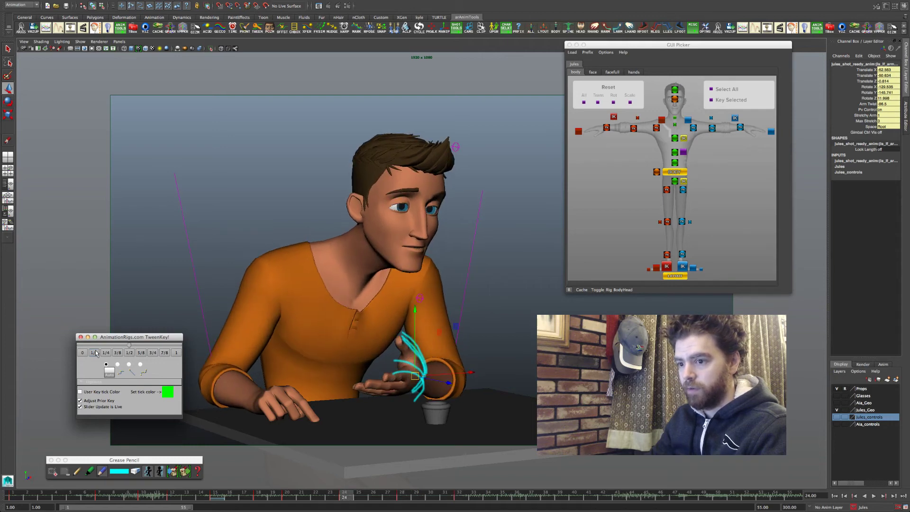
{"action": "key", "text": "."}
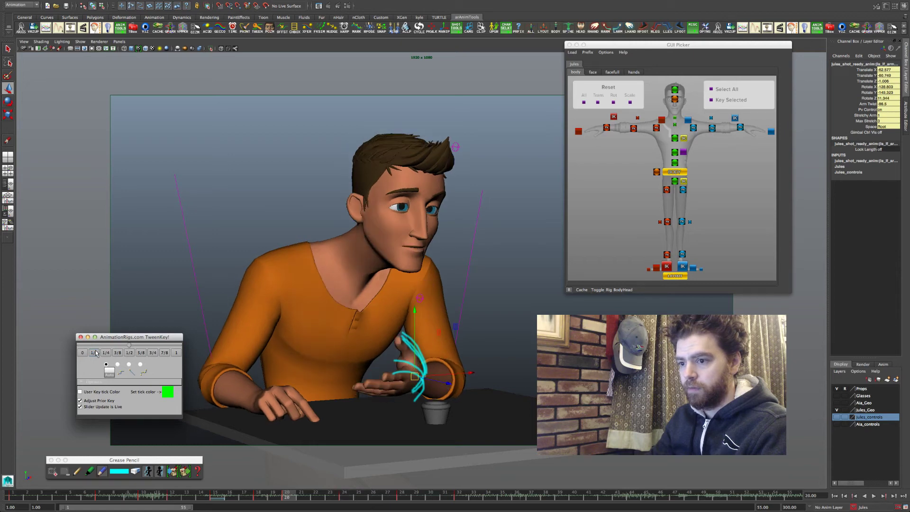
{"action": "key", "text": "."}
{"action": "key", "text": "."}
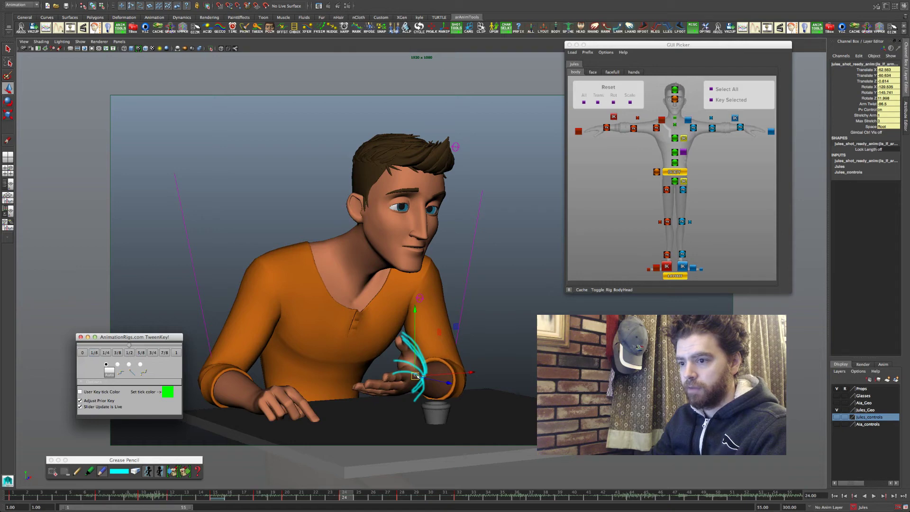
Step: Nudge the left arm's IK control slightly toward the character's torso at frame 24 and compare it with the neighbouring poses
{"action": "left_click_drag", "start_coordinate": [416, 375], "coordinate": [414, 375]}
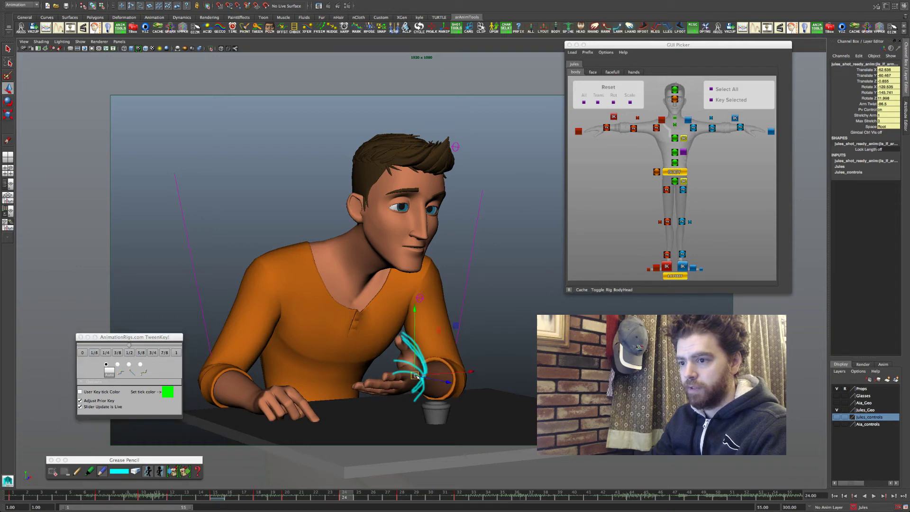
{"action": "key", "text": "."}
{"action": "key", "text": "."}
{"action": "key", "text": "."}
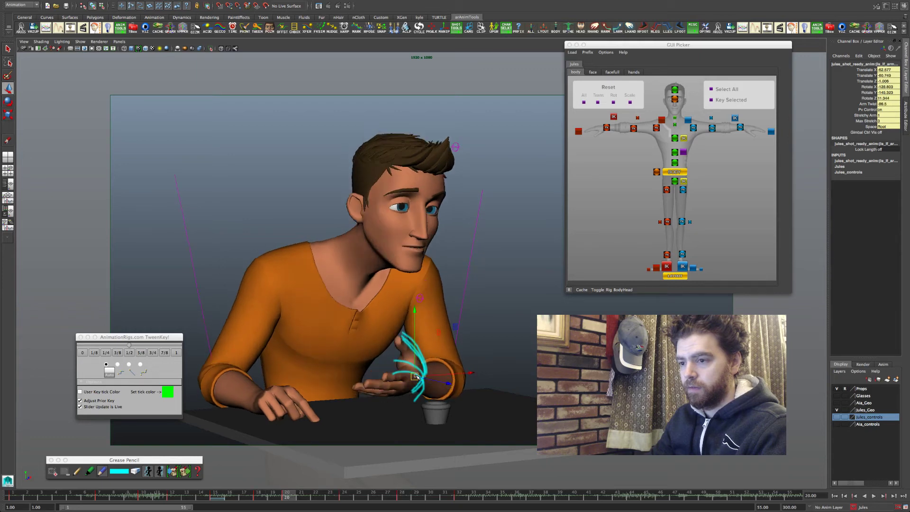
{"action": "key", "text": "."}
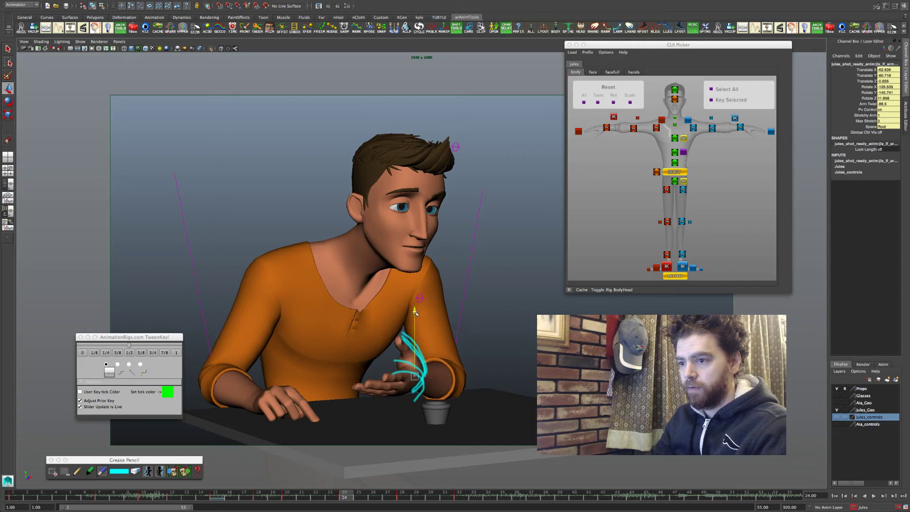
Step: Lower the left arm's IK control slightly along Y at frame 24 and check it against the adjacent keyed poses
{"action": "left_click_drag", "start_coordinate": [415, 310], "coordinate": [416, 313]}
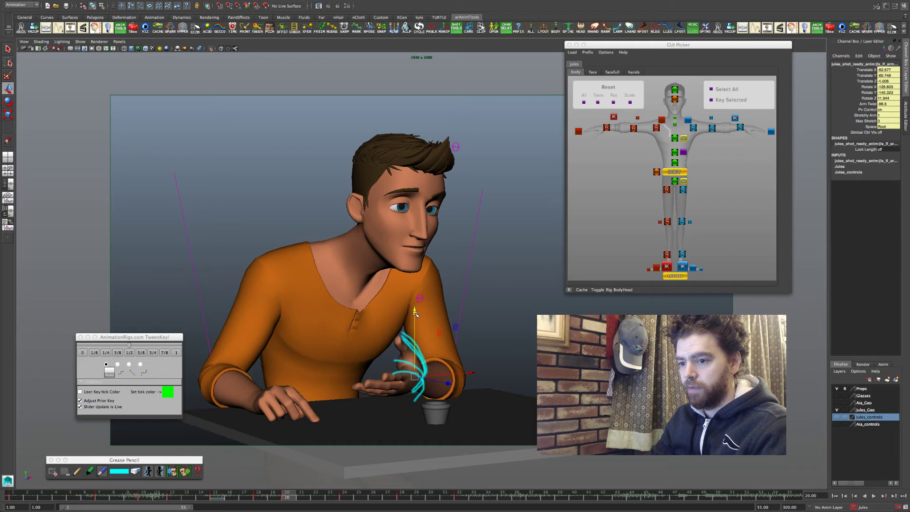
{"action": "key", "text": "."}
{"action": "key", "text": "."}
{"action": "key", "text": "."}
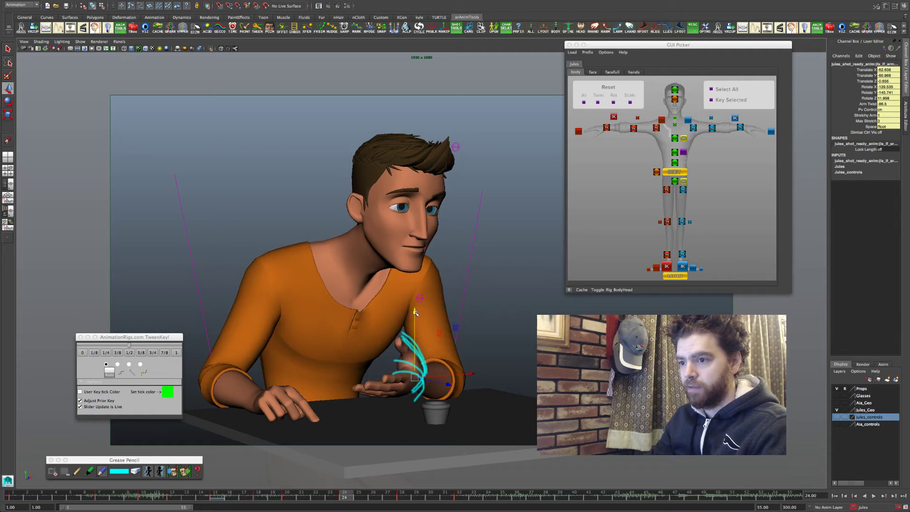
Step: Delete the Grease Pencil arc drawing at frame 15 and step forward through the keyed poses without it
{"action": "left_click", "coordinate": [215, 495]}
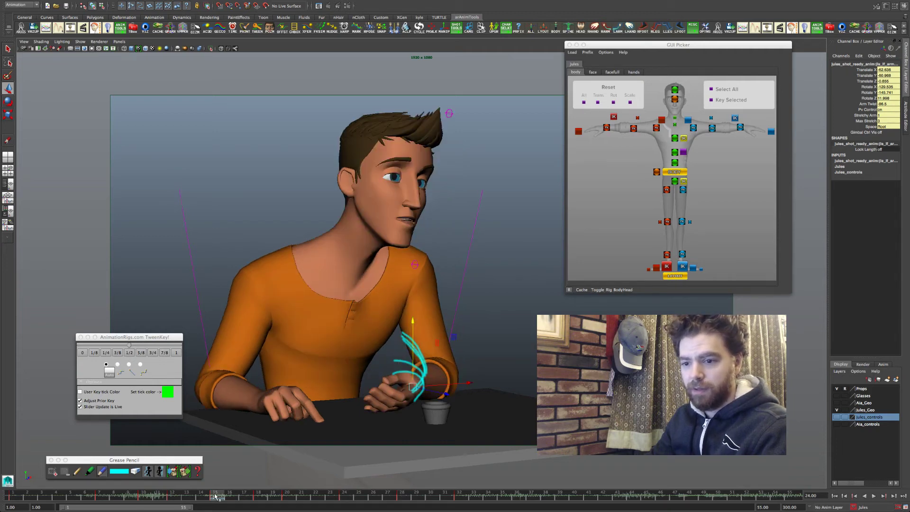
{"action": "left_click", "coordinate": [66, 473]}
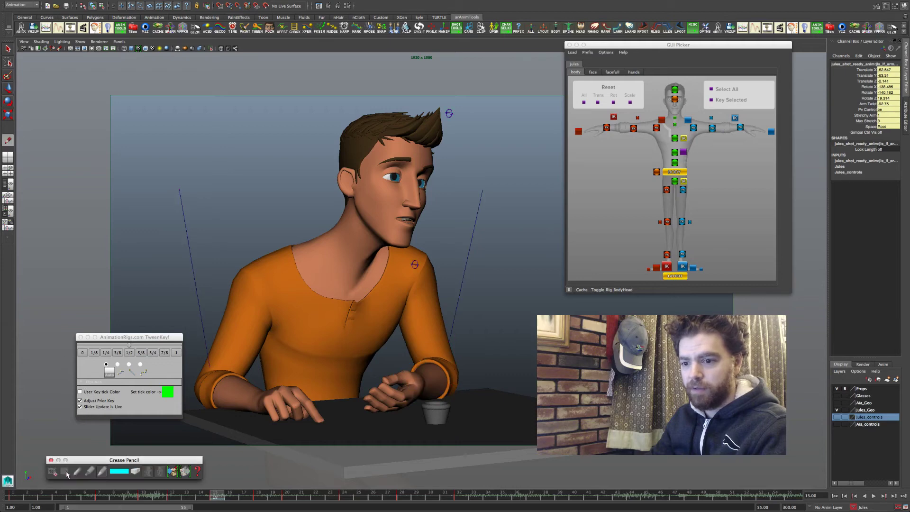
{"action": "key", "text": "period"}
{"action": "key", "text": "period"}
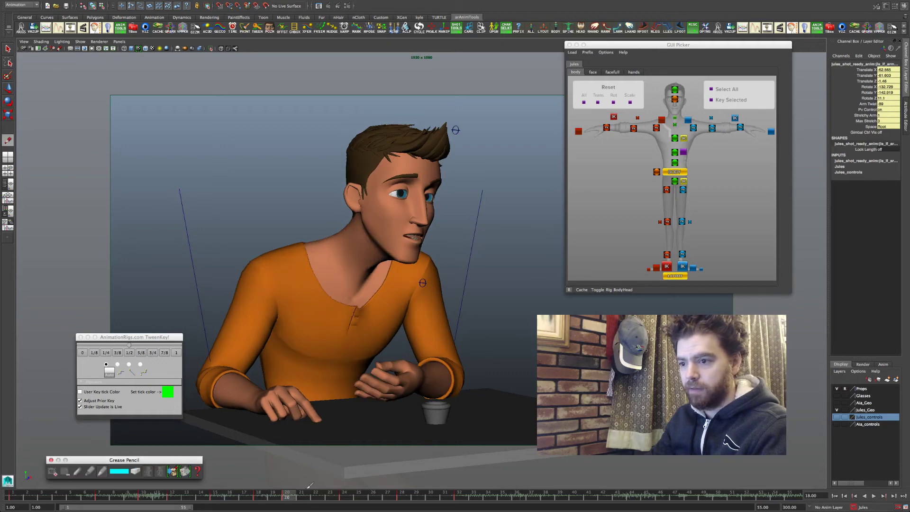
{"action": "key", "text": "period"}
{"action": "key", "text": "period"}
{"action": "key", "text": "period"}
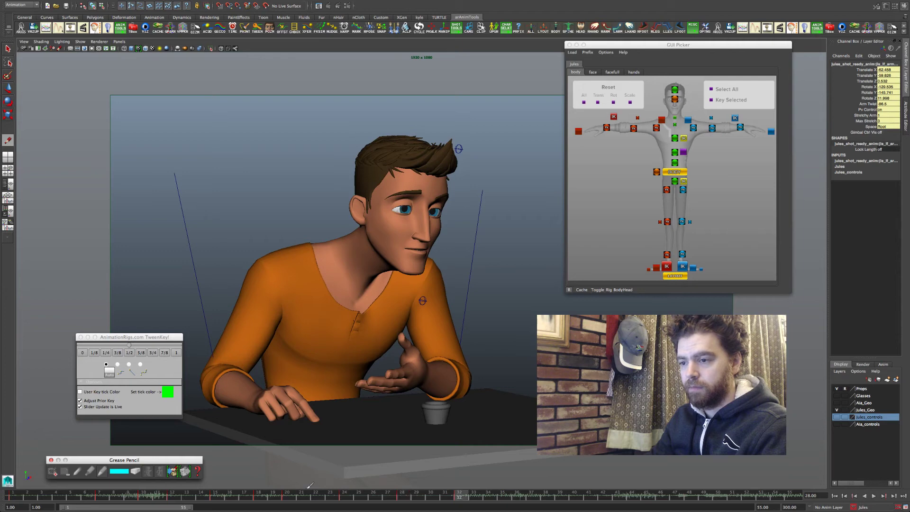
Step: Nudge the left arm's IK control slightly outward at frame 28 and compare the pose with the preceding keys
{"action": "key", "text": "comma"}
{"action": "key", "text": "comma"}
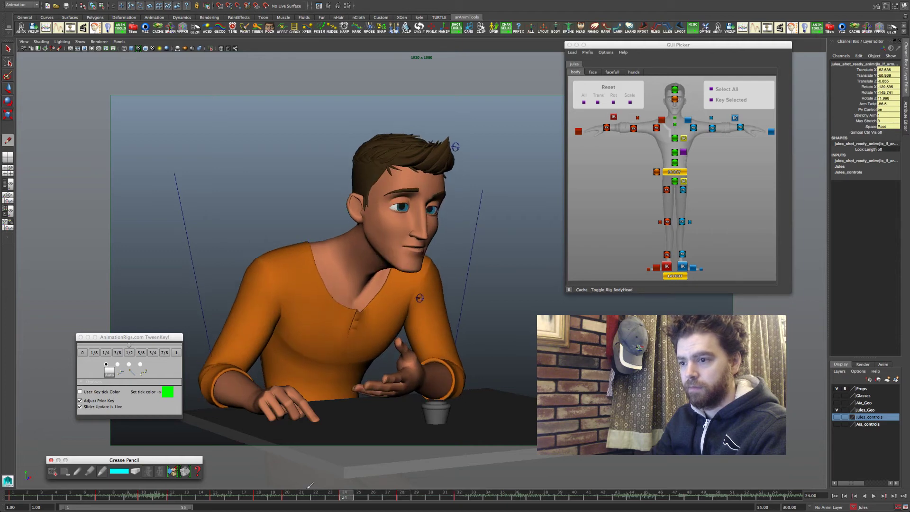
{"action": "key", "text": "period"}
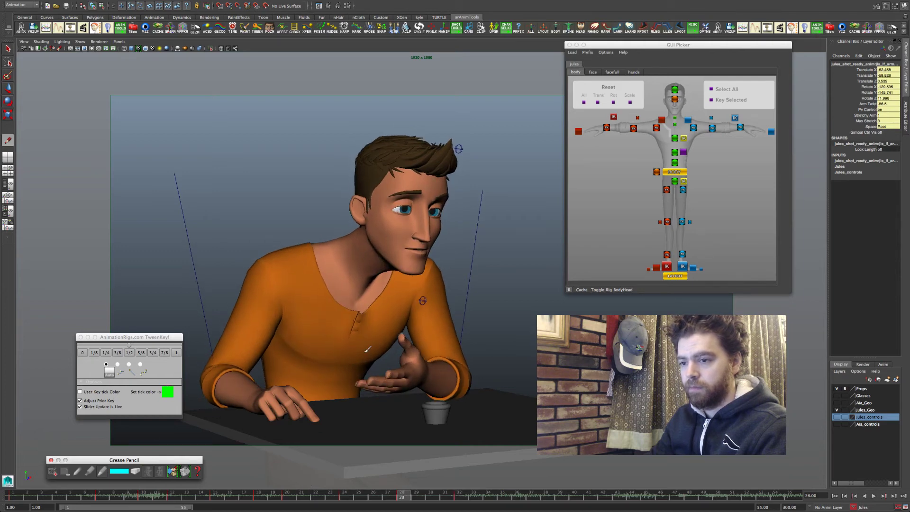
{"action": "key", "text": "w"}
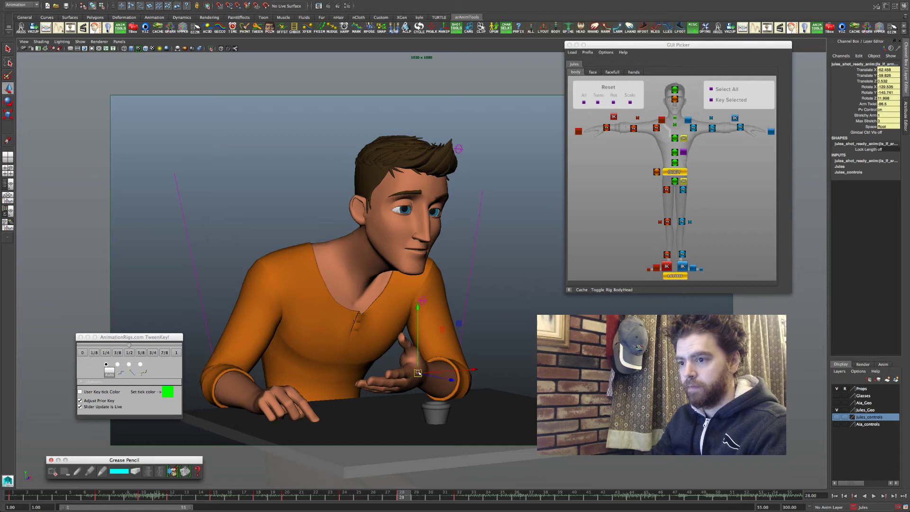
{"action": "left_click_drag", "start_coordinate": [417, 372], "coordinate": [419, 373]}
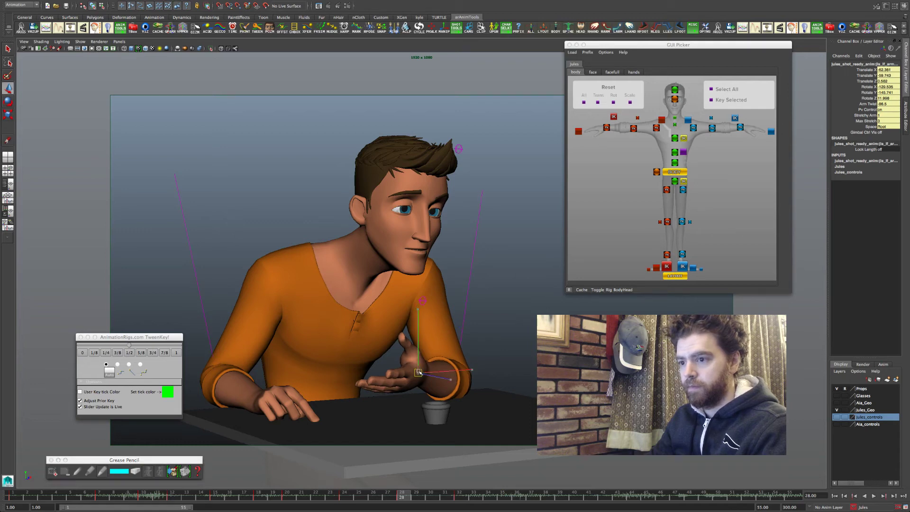
{"action": "key", "text": "comma"}
{"action": "key", "text": "comma"}
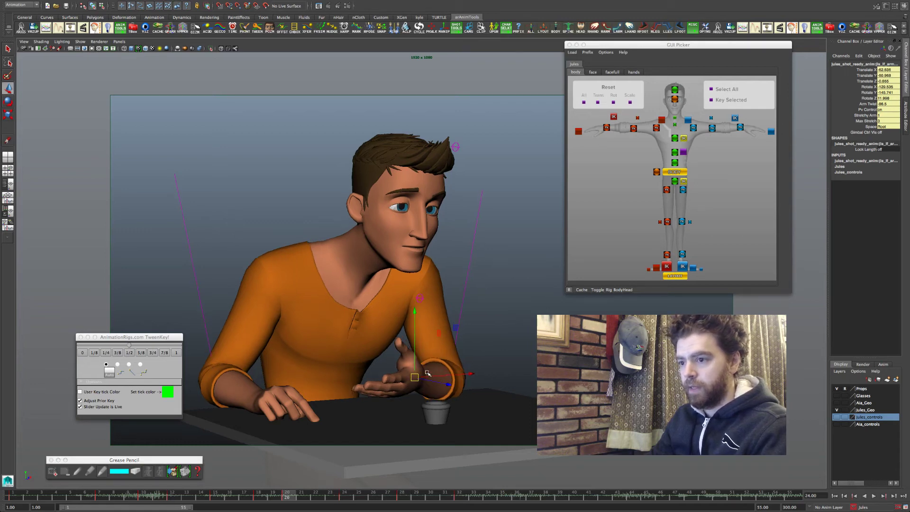
{"action": "key", "text": "comma"}
Step: Select the left thumb's base control among the hand controls and return to the keyed pose at frame 15
{"action": "key", "text": "period"}
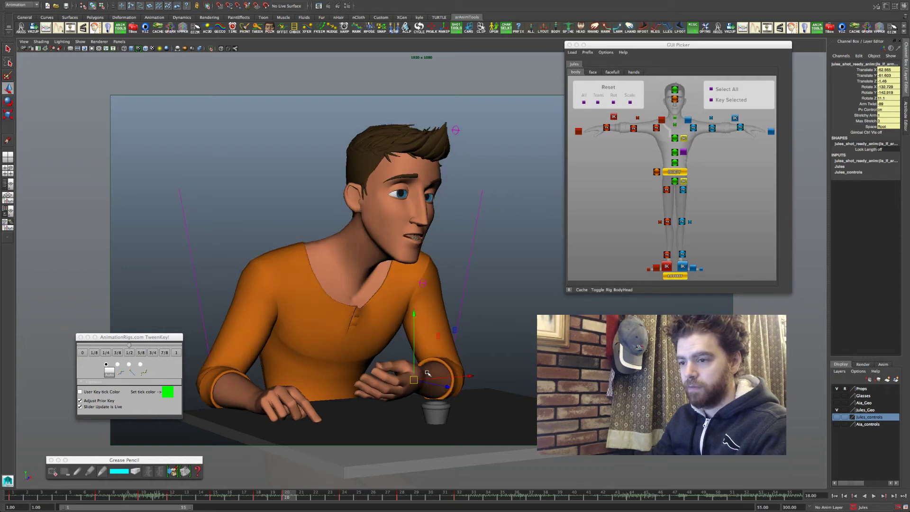
{"action": "key", "text": "period"}
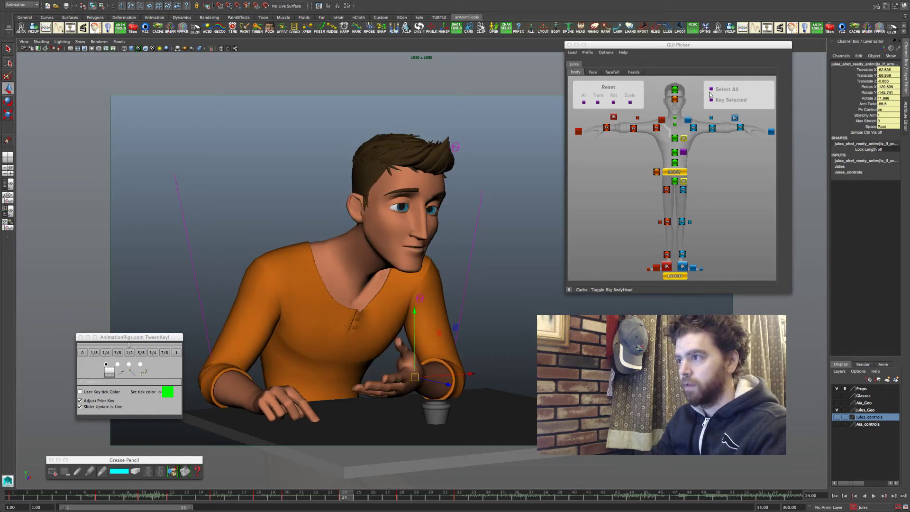
{"action": "left_click", "coordinate": [635, 72]}
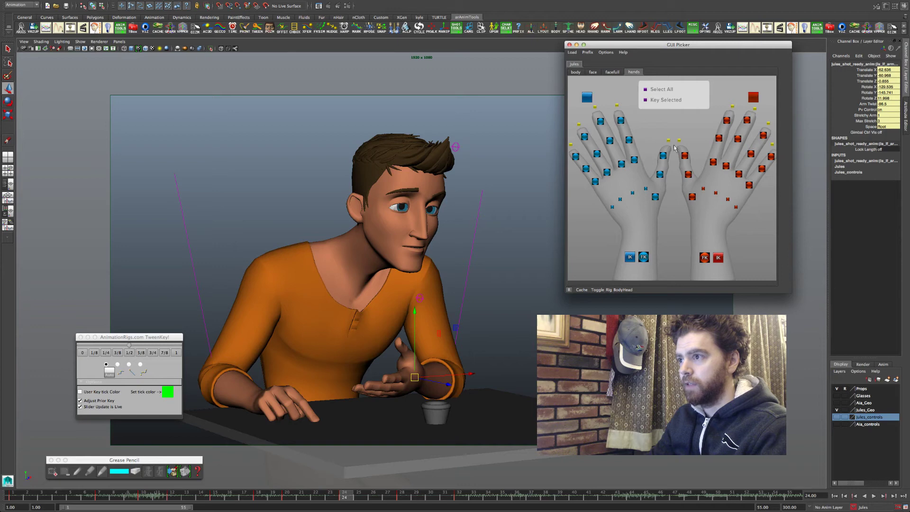
{"action": "left_click", "coordinate": [655, 196]}
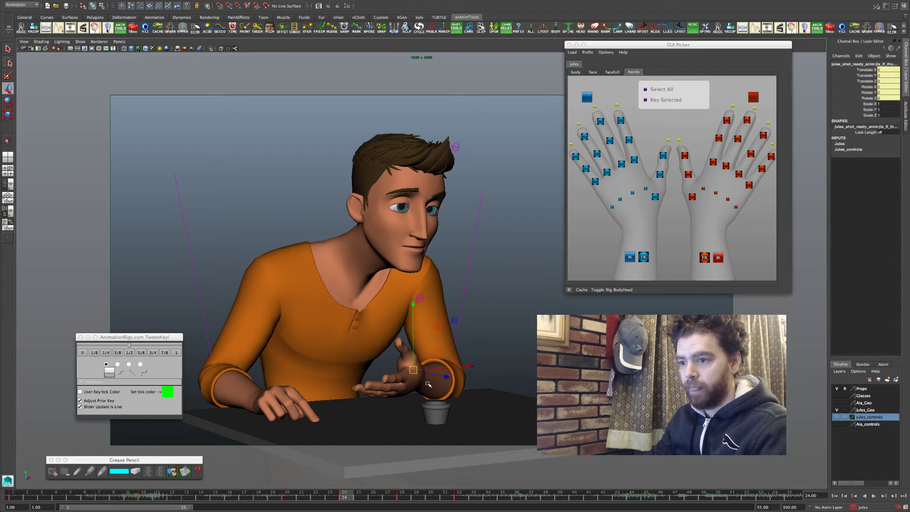
{"action": "key", "text": "comma"}
{"action": "key", "text": "comma"}
{"action": "key", "text": "comma"}
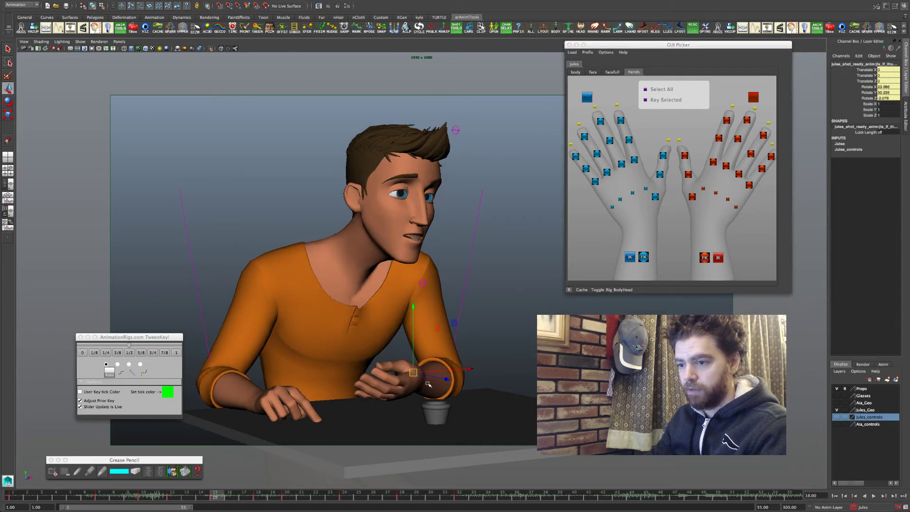
{"action": "key", "text": "period"}
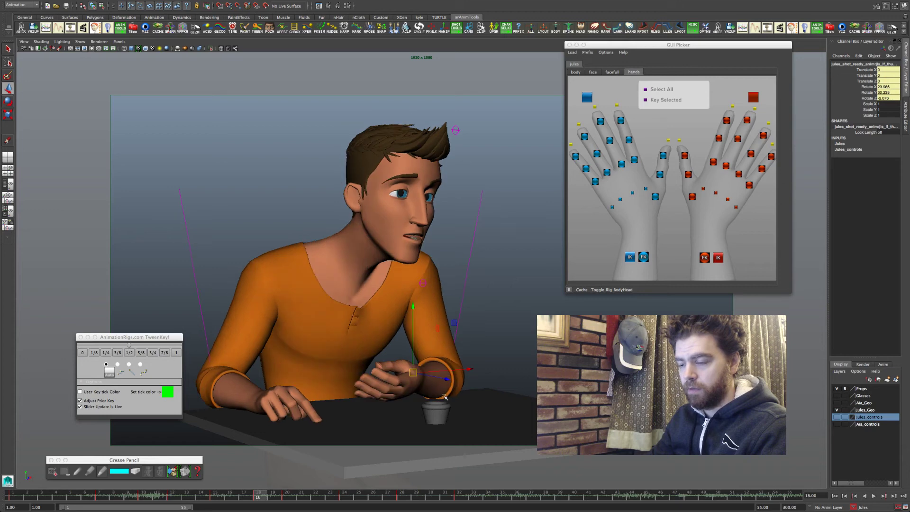
{"action": "key", "text": "comma"}
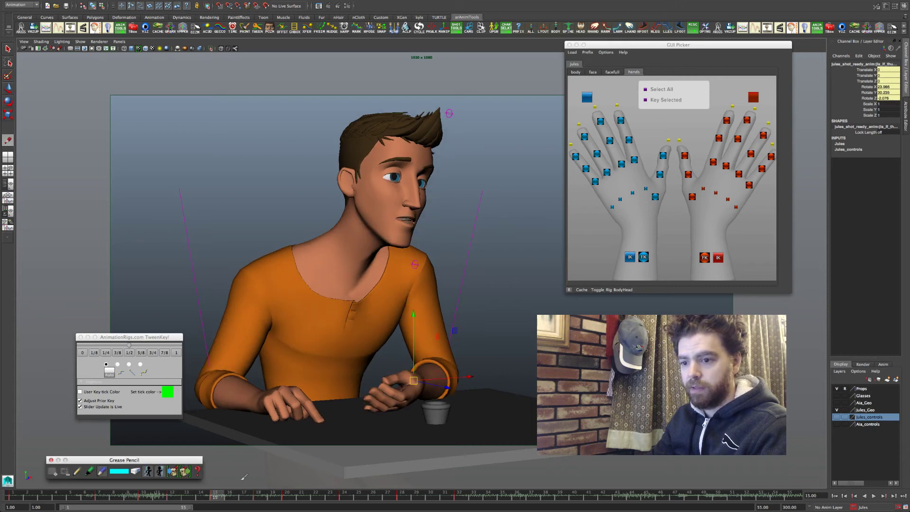
Step: Mark the left thumb's position with cyan Grease Pencil strokes on the keyed poses from frame 15 up to frame 24
{"action": "mouse_move", "coordinate": [411, 374]}
{"action": "left_mouse_down"}
{"action": "mouse_move", "coordinate": [382, 379]}
{"action": "mouse_move", "coordinate": [407, 365]}
{"action": "mouse_move", "coordinate": [386, 364]}
{"action": "mouse_move", "coordinate": [413, 359]}
{"action": "mouse_move", "coordinate": [399, 338]}
{"action": "left_mouse_up"}
{"action": "key", "text": "period"}
{"action": "key", "text": "period"}
{"action": "key", "text": "period"}
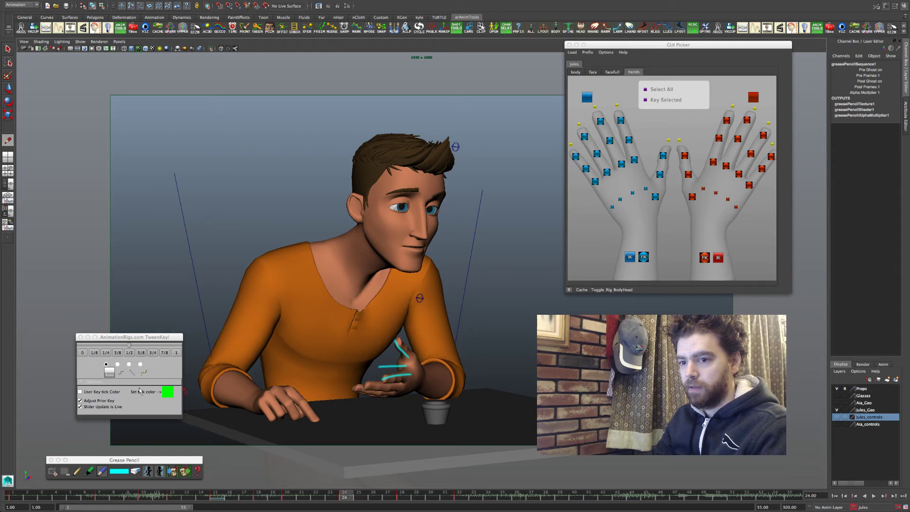
Step: Change the Grease Pencil colour to red and mark the left thumb's position at frame 24
{"action": "left_click", "coordinate": [119, 471]}
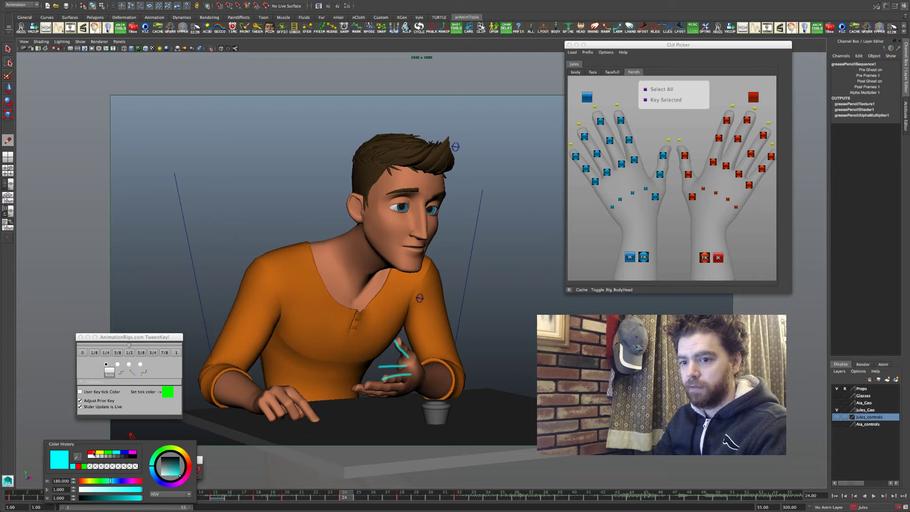
{"action": "left_click", "coordinate": [92, 453]}
{"action": "left_click_drag", "start_coordinate": [399, 340], "coordinate": [403, 346]}
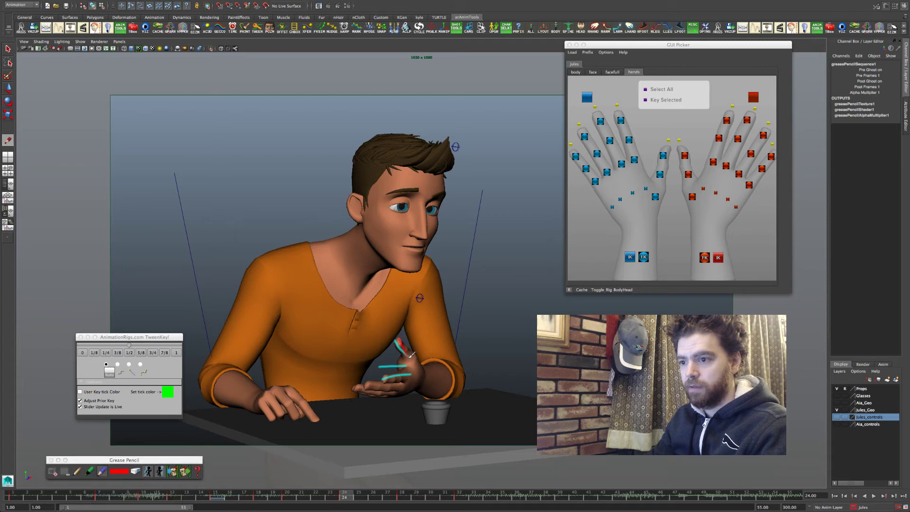
{"action": "key", "text": "period"}
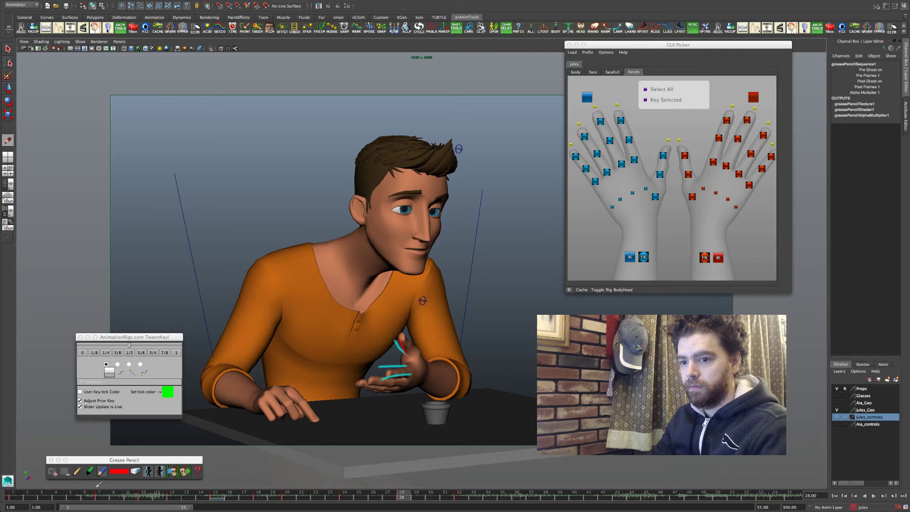
Step: Change the Grease Pencil colour to yellow and trace the left thumb's position at frame 28
{"action": "left_click", "coordinate": [118, 472]}
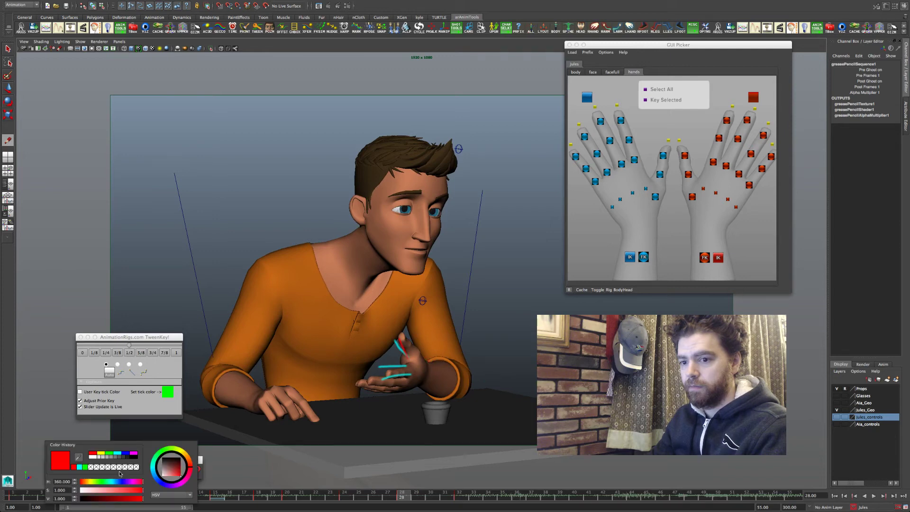
{"action": "left_click", "coordinate": [101, 454]}
{"action": "left_click_drag", "start_coordinate": [402, 333], "coordinate": [417, 352]}
{"action": "key", "text": "."}
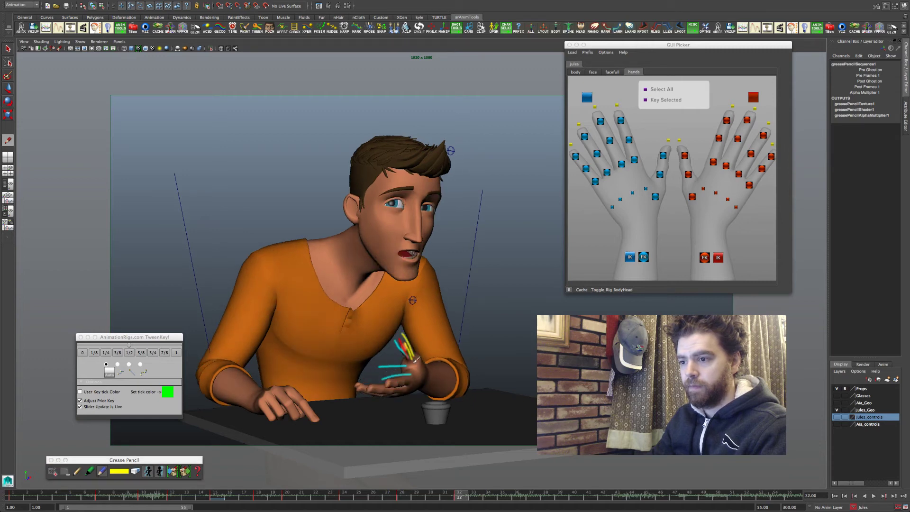
Step: Examine the left thumb's path against the coloured marks by stepping back and forth through the keyed poses from frame 15 to 28
{"action": "key", "text": "comma"}
{"action": "key", "text": "comma"}
{"action": "key", "text": "comma"}
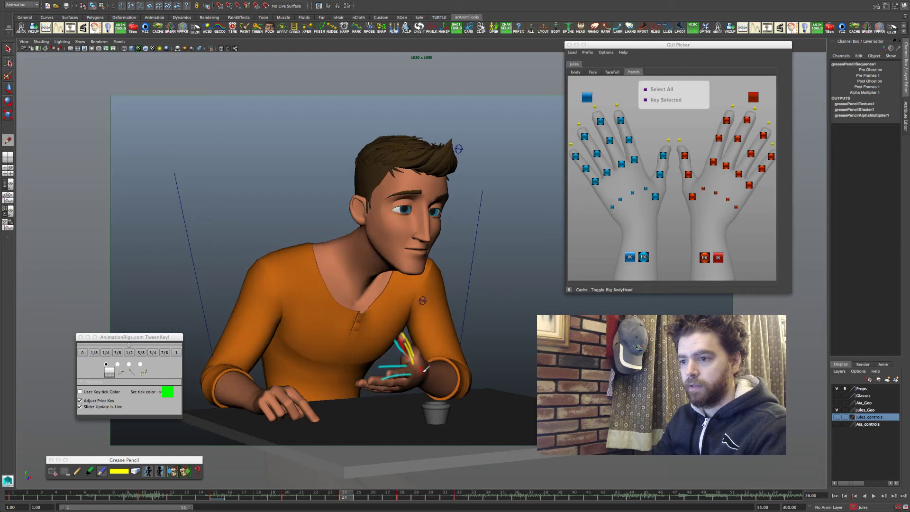
{"action": "key", "text": "."}
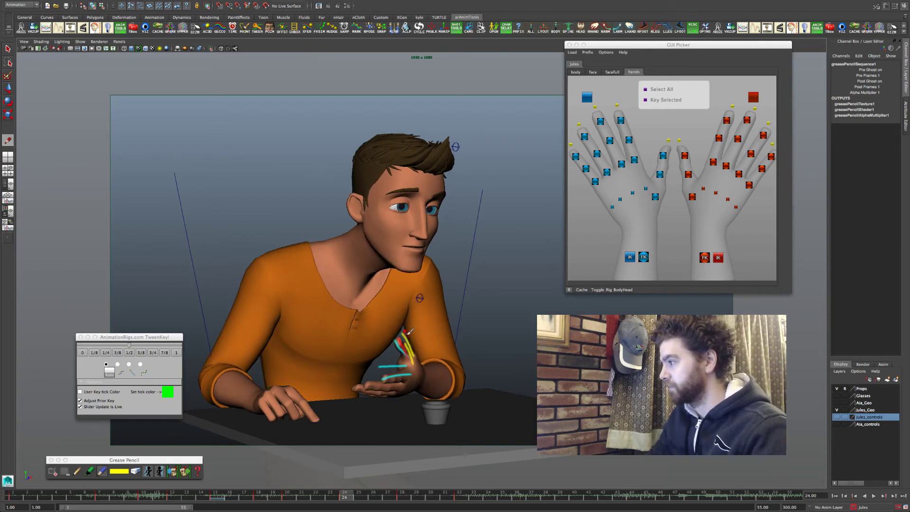
{"action": "key", "text": "comma"}
{"action": "key", "text": "comma"}
{"action": "key", "text": "comma"}
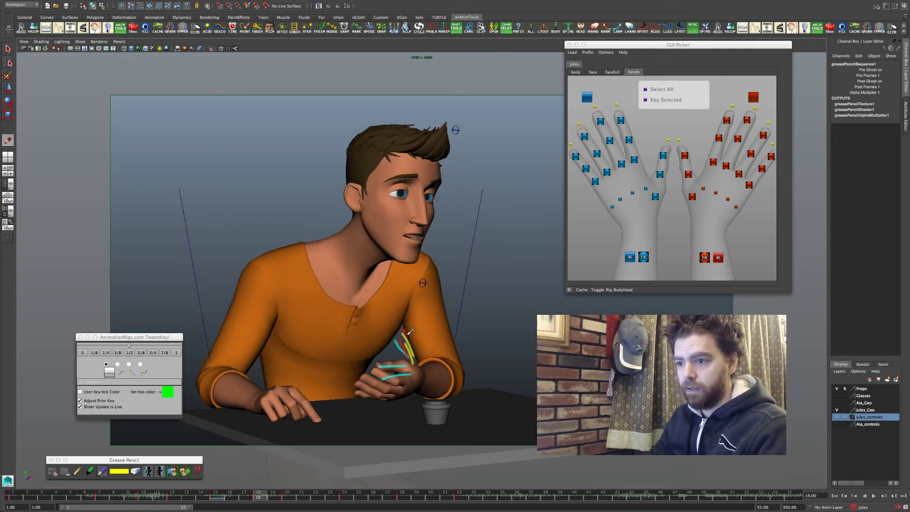
{"action": "key", "text": "period"}
{"action": "key", "text": "period"}
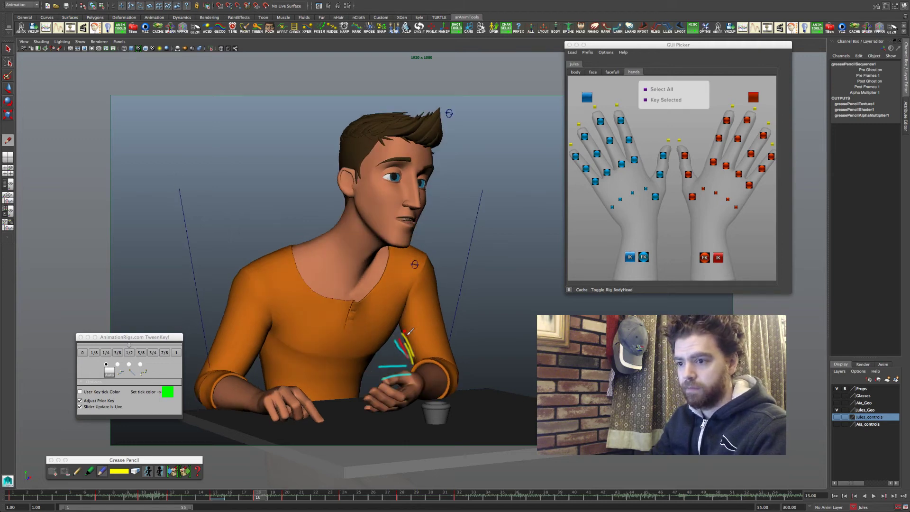
{"action": "key", "text": "comma"}
{"action": "key", "text": "comma"}
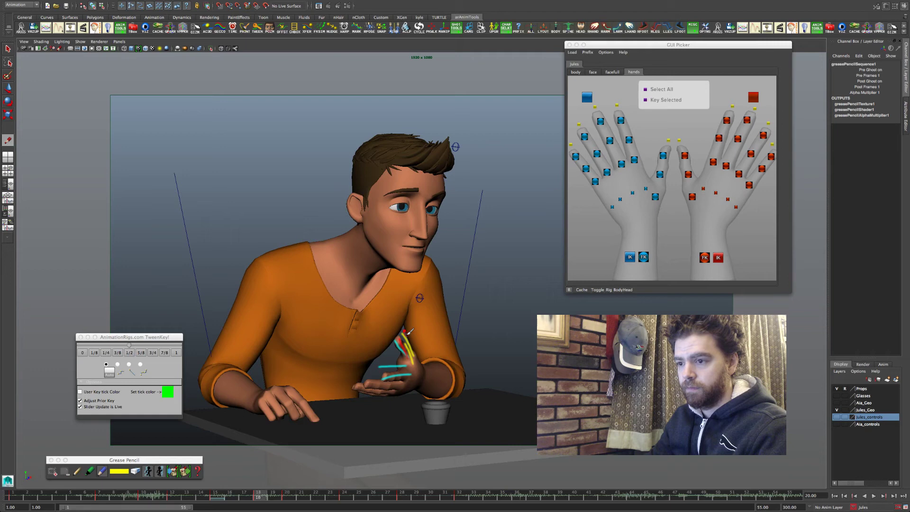
{"action": "key", "text": "period"}
{"action": "key", "text": "period"}
{"action": "key", "text": "period"}
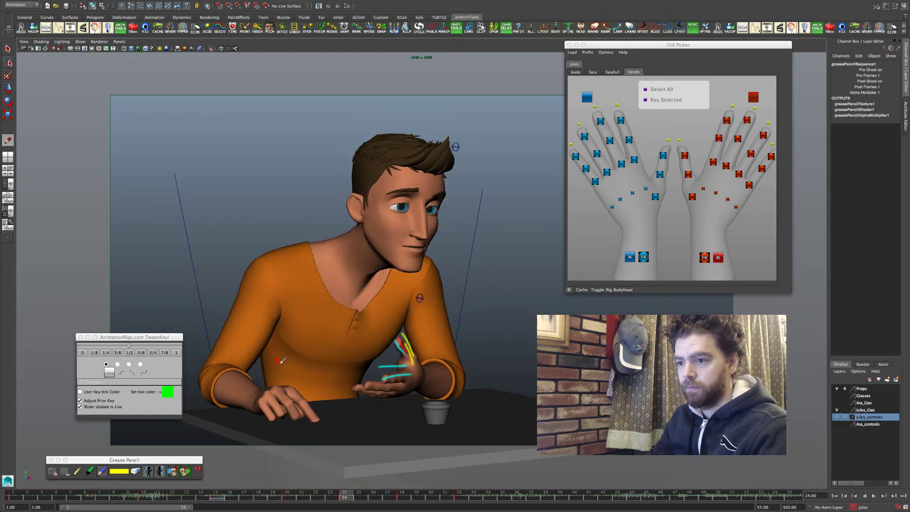
Step: Reselect the left thumb's base control and rotate it slightly at frame 24, comparing the pose with the preceding keys
{"action": "left_click", "coordinate": [617, 199]}
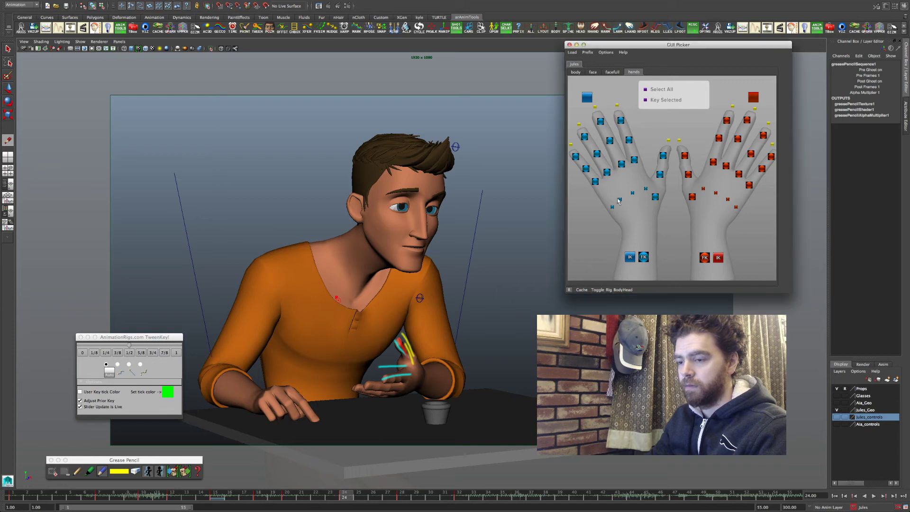
{"action": "left_click", "coordinate": [619, 200]}
{"action": "key", "text": "e"}
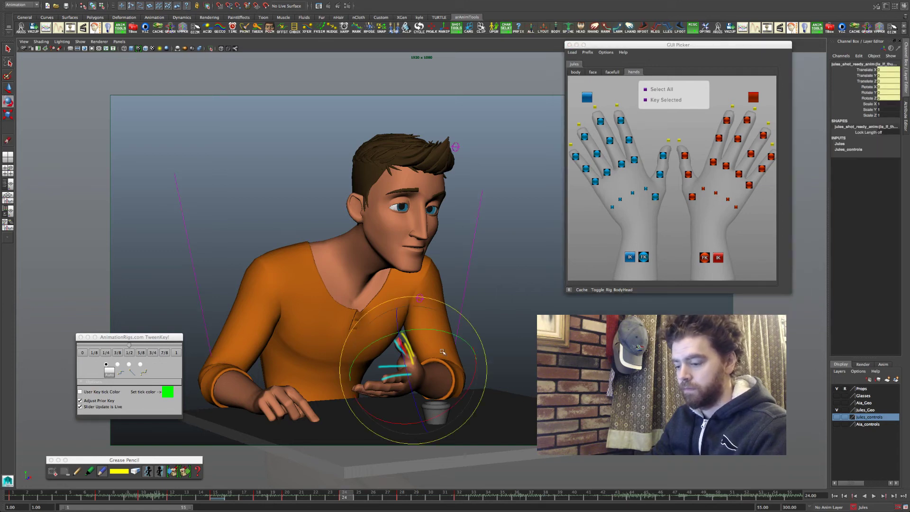
{"action": "key", "text": "comma"}
{"action": "key", "text": "comma"}
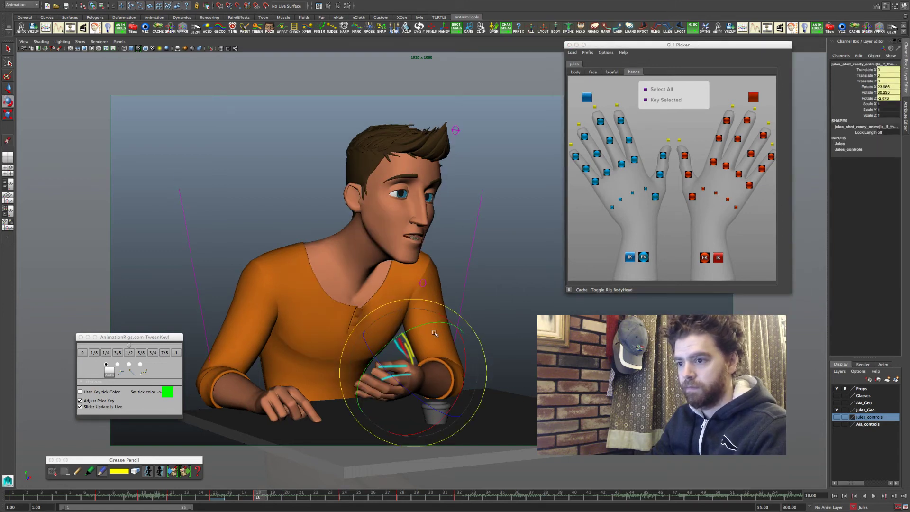
{"action": "key", "text": "period"}
{"action": "key", "text": "period"}
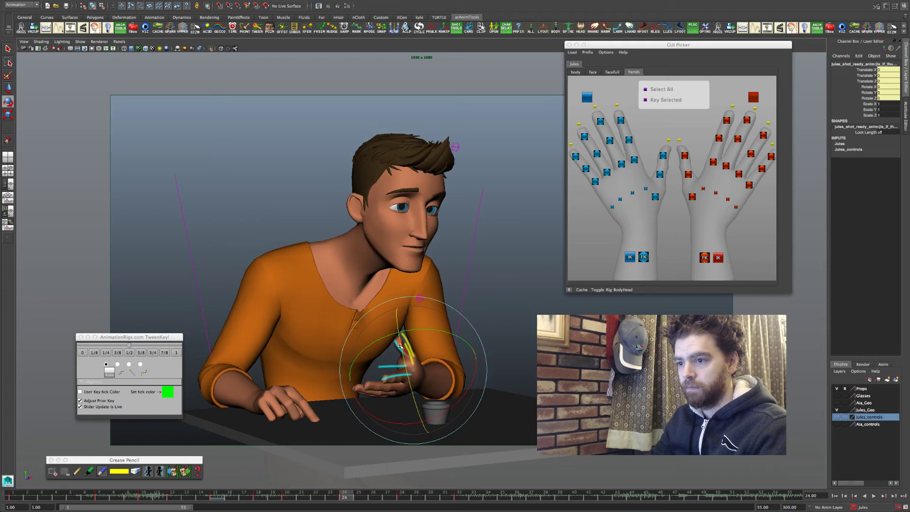
{"action": "key", "text": "comma"}
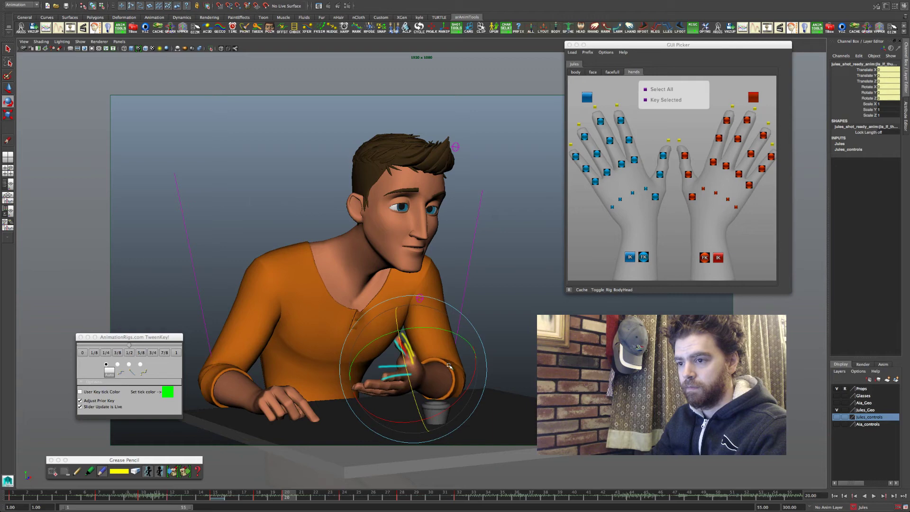
{"action": "key", "text": "period"}
{"action": "key", "text": "comma"}
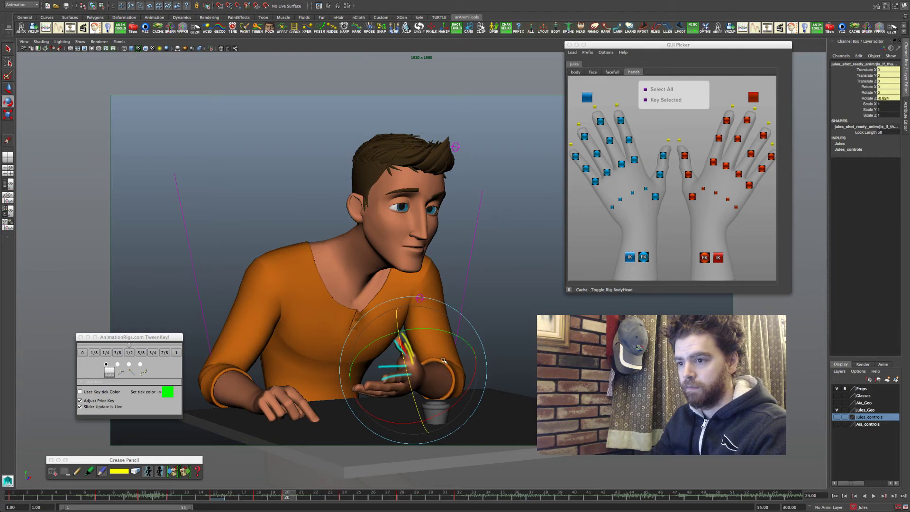
{"action": "key", "text": "comma"}
{"action": "key", "text": "period"}
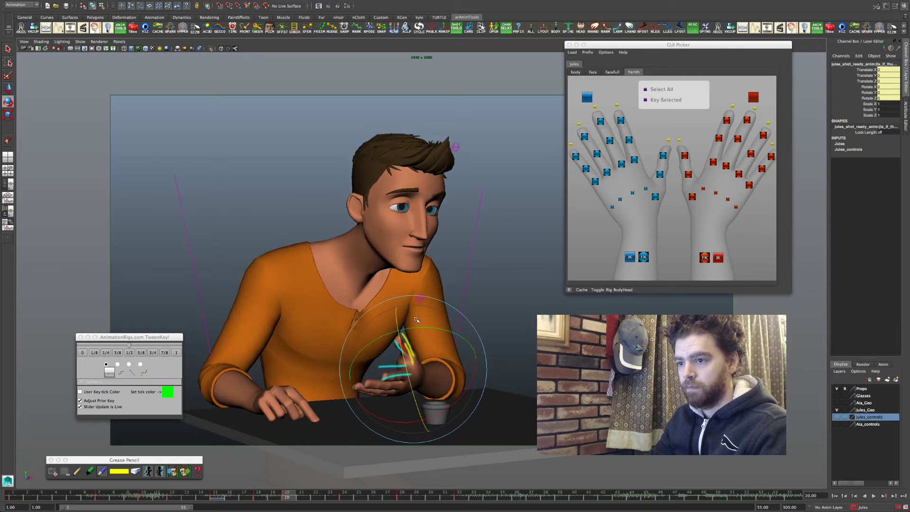
Step: Rotate the left thumb's base control slightly at frame 20 and check it against the neighbouring keyed poses
{"action": "left_click_drag", "start_coordinate": [416, 319], "coordinate": [415, 320]}
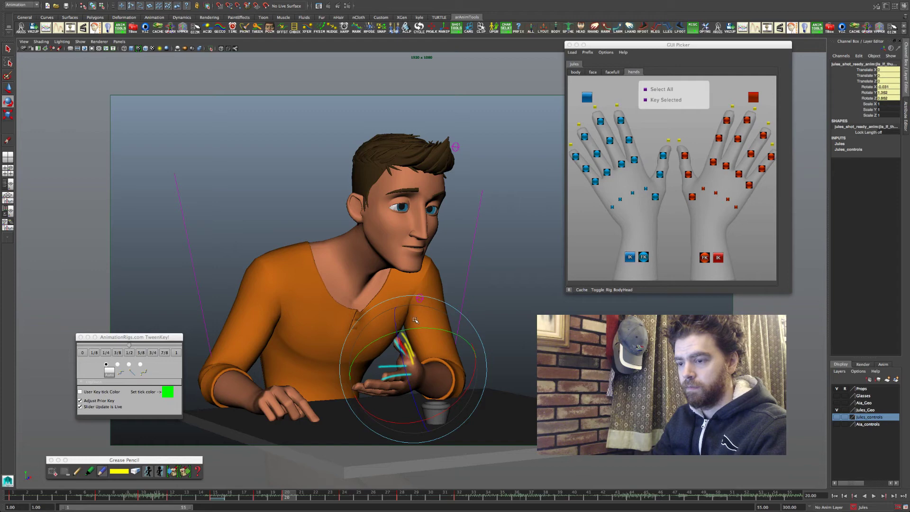
{"action": "key", "text": "comma"}
{"action": "key", "text": "period"}
{"action": "key", "text": "period"}
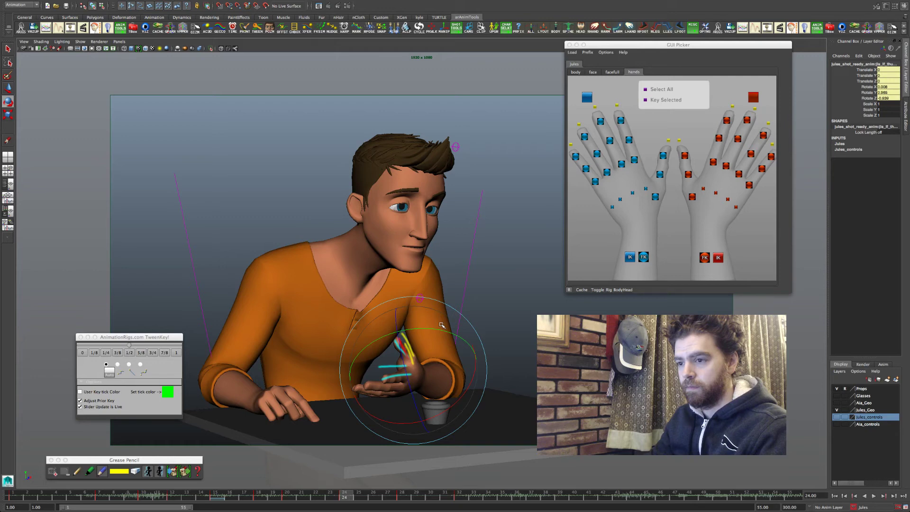
Step: Examine the thumb's motion across the keyed poses from frame 20 to 32 against the Grease Pencil marks
{"action": "key", "text": "comma"}
{"action": "key", "text": "comma"}
{"action": "key", "text": "period"}
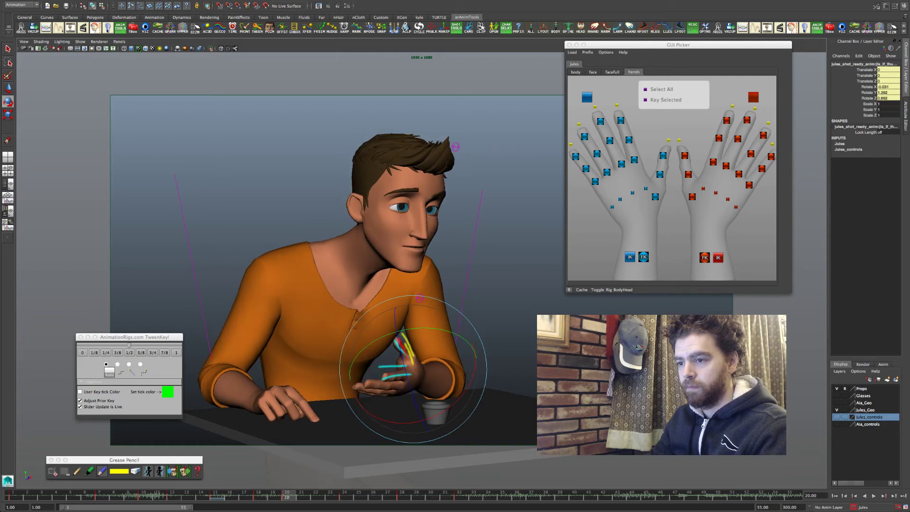
{"action": "key", "text": "period"}
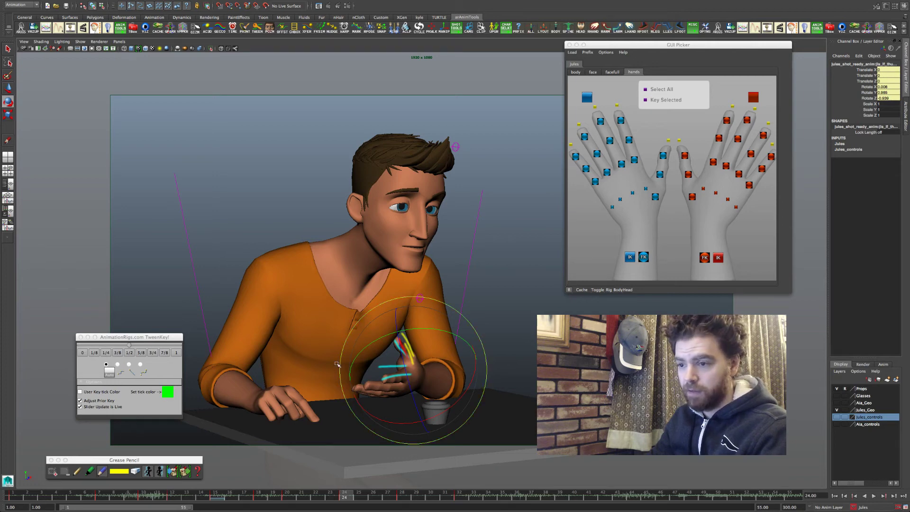
{"action": "key", "text": "period"}
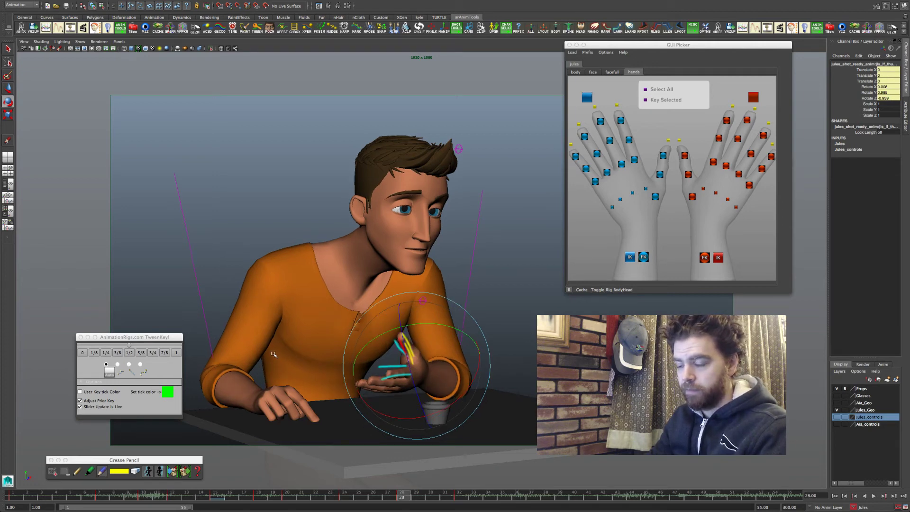
{"action": "key", "text": "comma"}
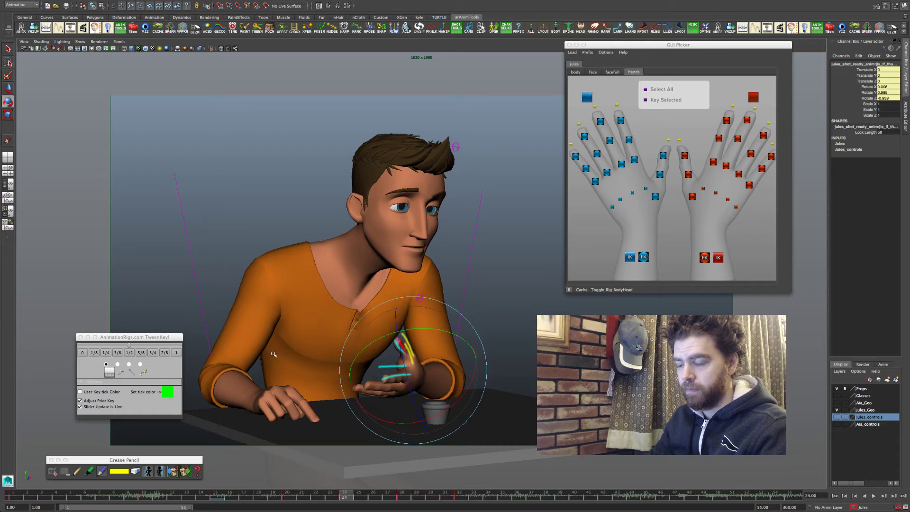
{"action": "key", "text": "period"}
{"action": "key", "text": "period"}
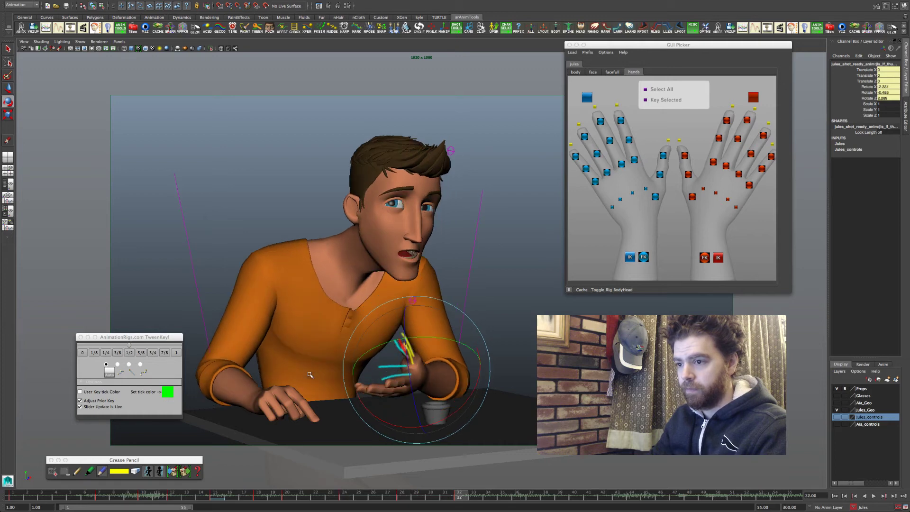
{"action": "key", "text": "comma"}
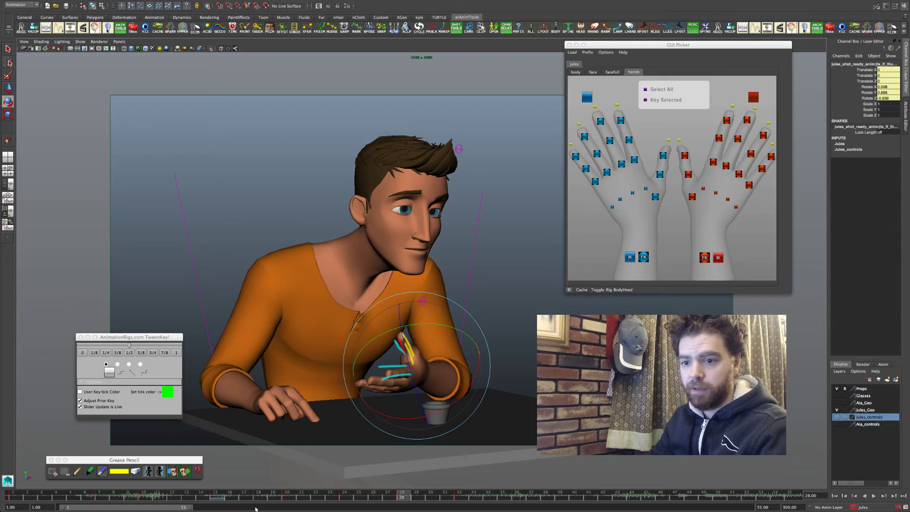
Step: Delete the Grease Pencil frame holding the thumb marks at frame 15
{"action": "left_click", "coordinate": [217, 496]}
{"action": "left_click", "coordinate": [70, 474]}
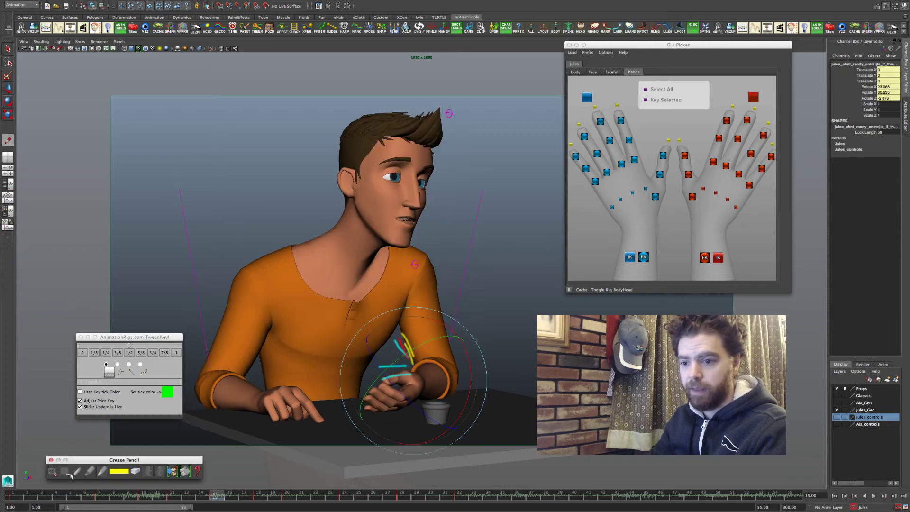
Step: Clear the remaining Grease Pencil marks and mark the left thumb tip on a new Grease Pencil frame for the keyed poses from frame 15 to 32
{"action": "left_click", "coordinate": [70, 475]}
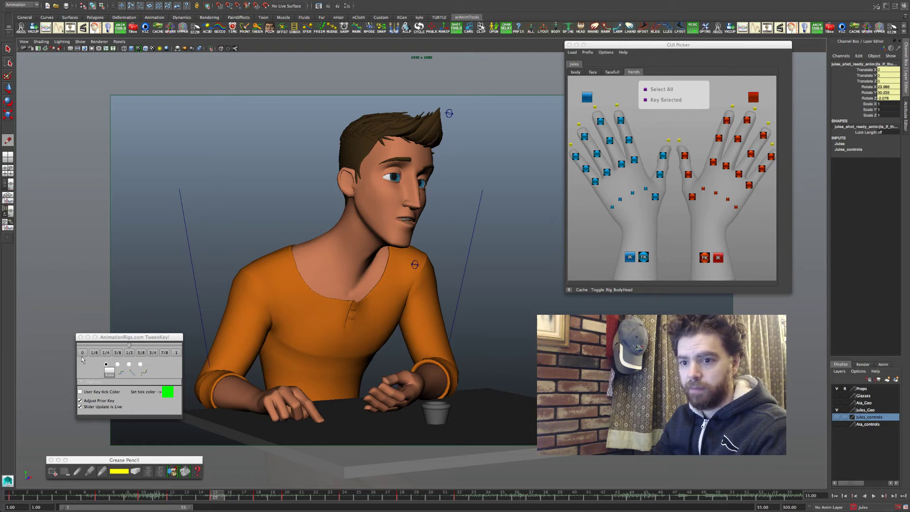
{"action": "left_click", "coordinate": [54, 473]}
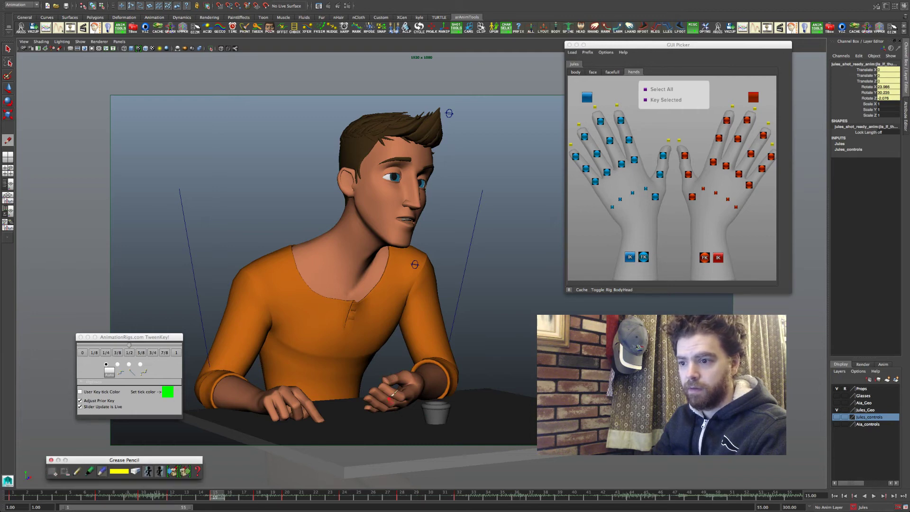
{"action": "key", "text": "period"}
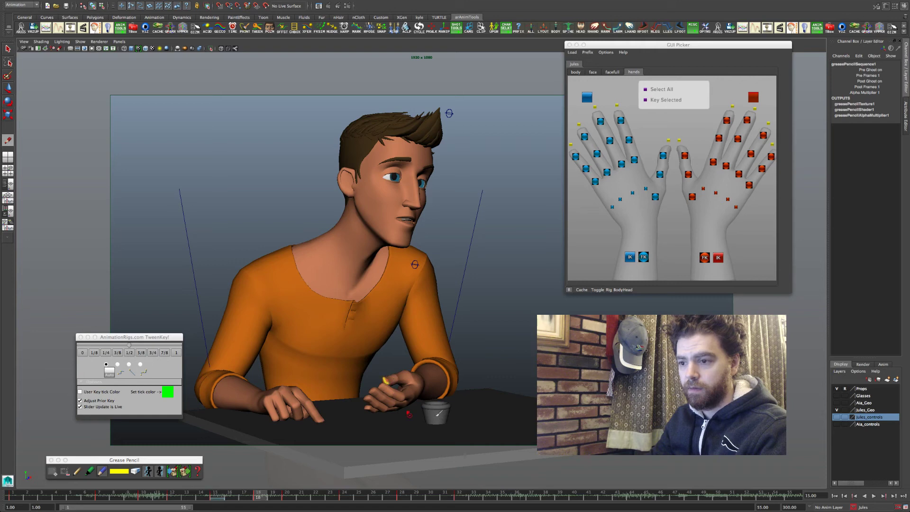
{"action": "key", "text": "period"}
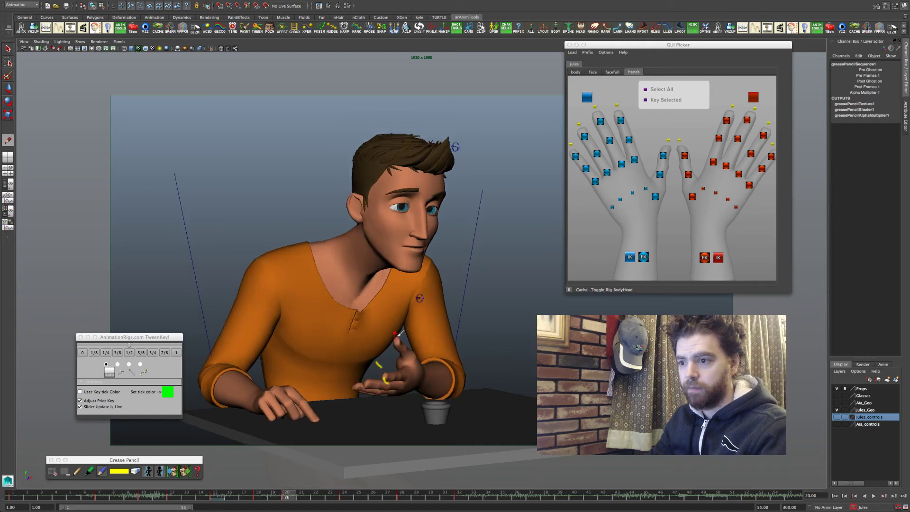
{"action": "left_click_drag", "start_coordinate": [396, 336], "coordinate": [399, 342]}
{"action": "key", "text": "period"}
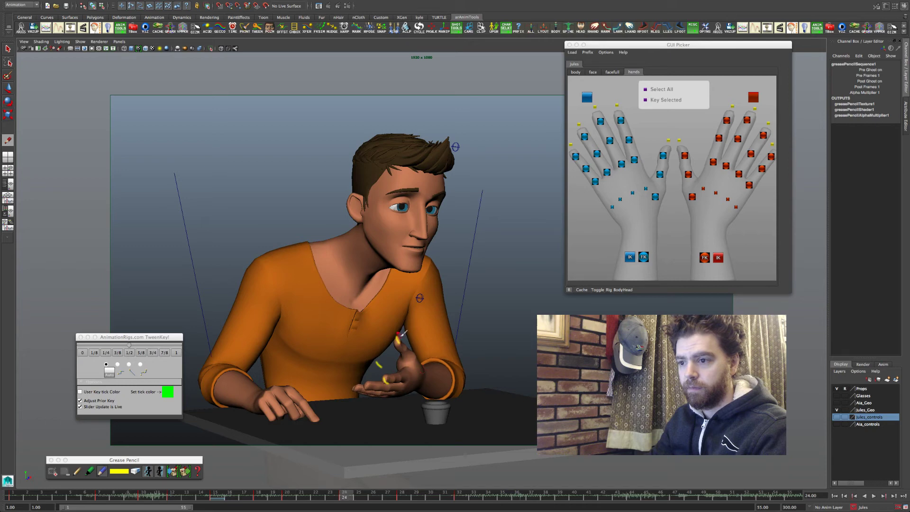
{"action": "key", "text": "period"}
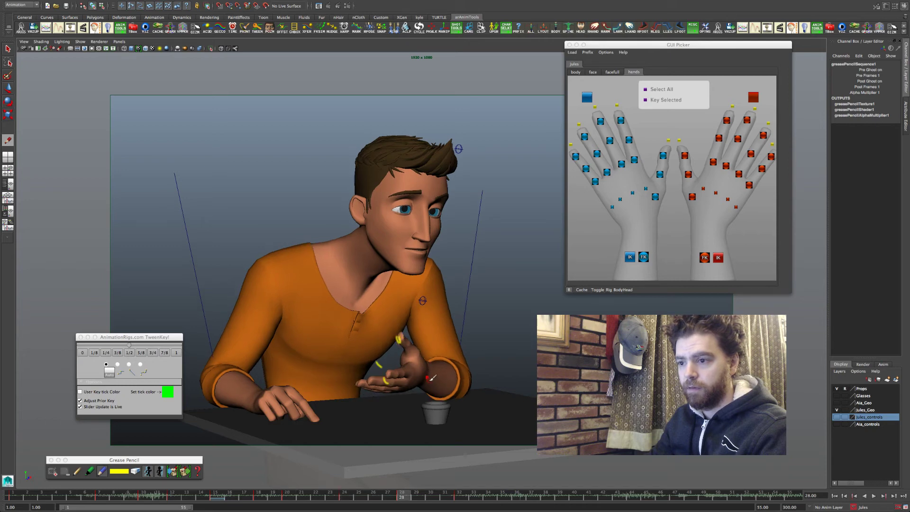
{"action": "key", "text": "period"}
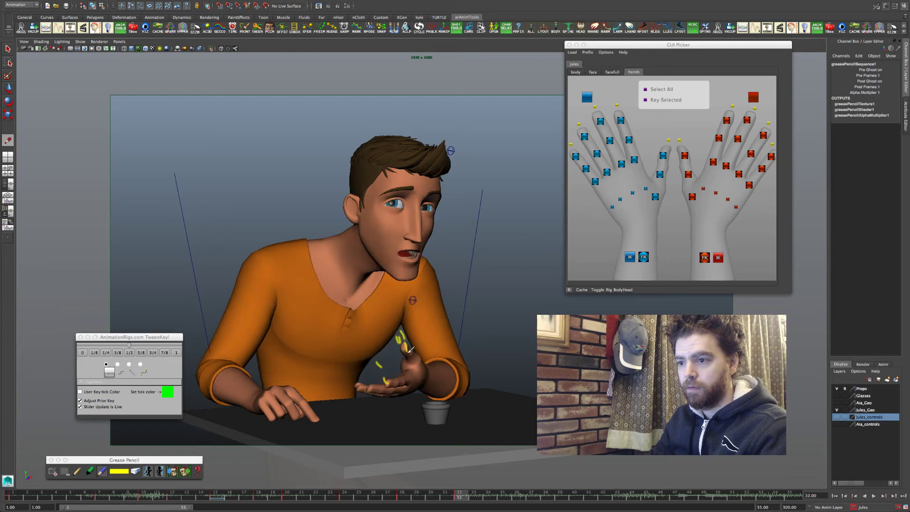
Step: Move and slightly rotate the left hand's IK control at frame 32 to follow the marked arc, comparing it with the frame 24 and 28 poses
{"action": "key", "text": "comma"}
{"action": "key", "text": "comma"}
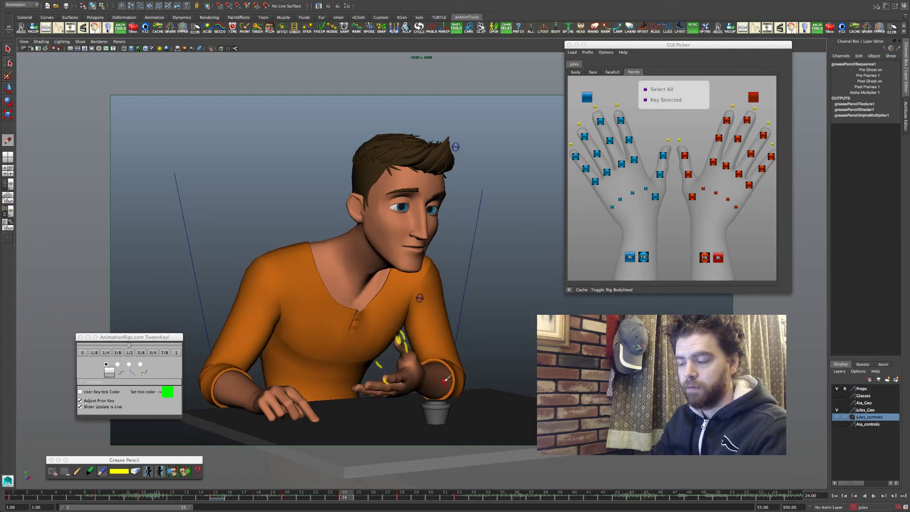
{"action": "key", "text": "period"}
{"action": "key", "text": "period"}
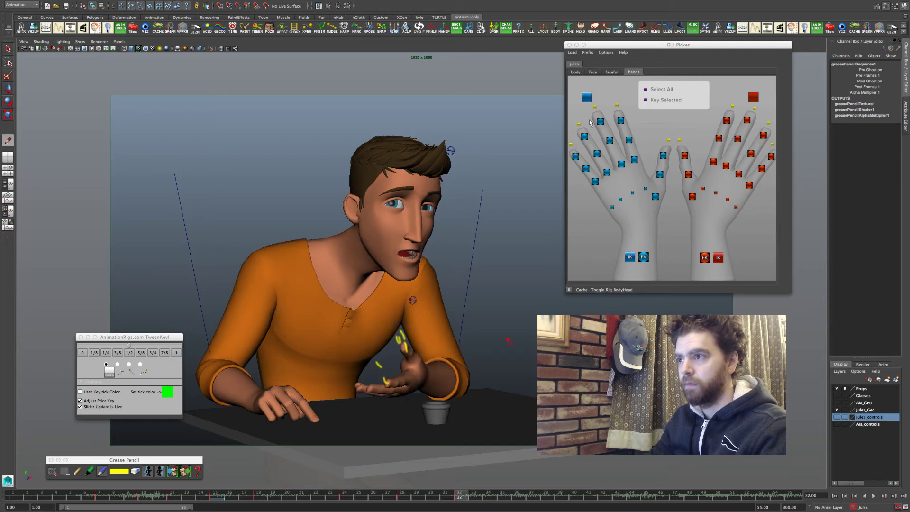
{"action": "left_click", "coordinate": [588, 97]}
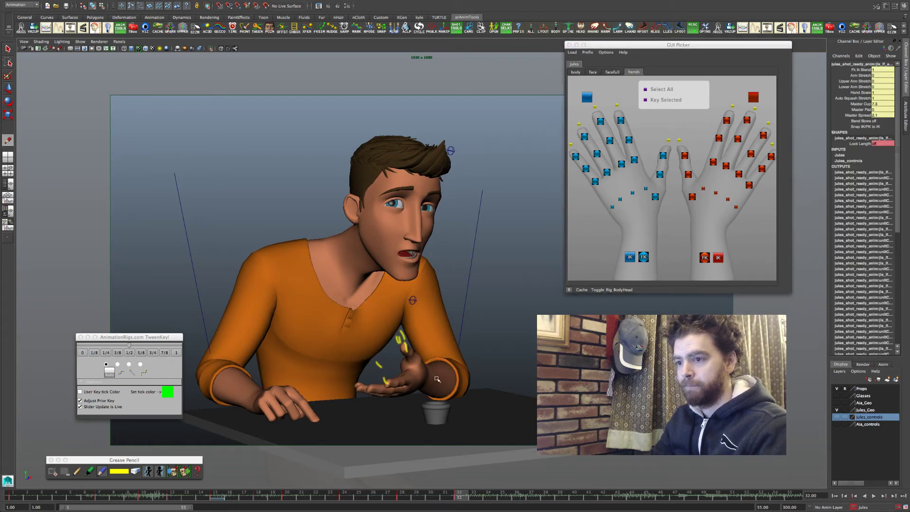
{"action": "key", "text": "e"}
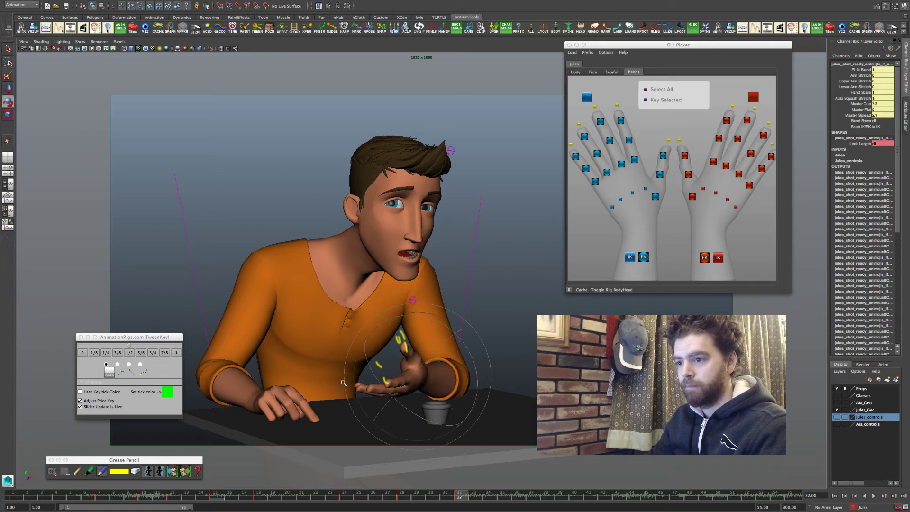
{"action": "left_click", "coordinate": [630, 259]}
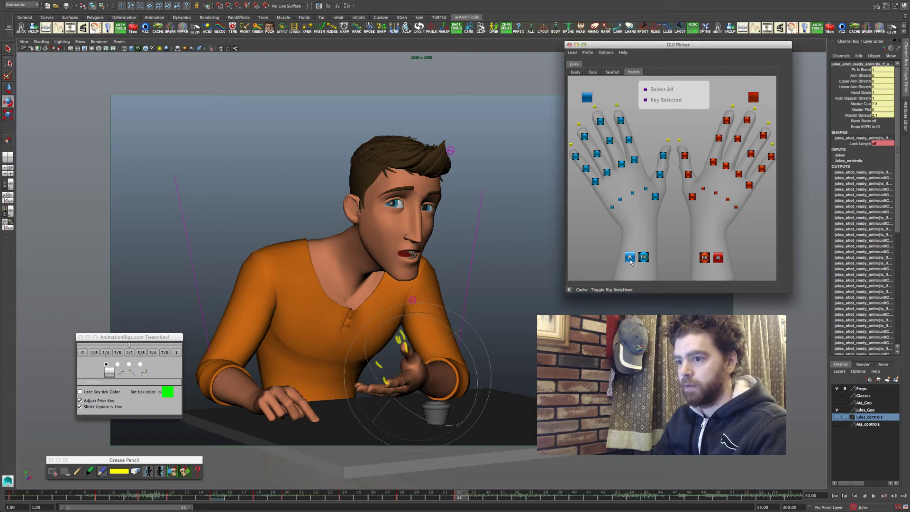
{"action": "left_click", "coordinate": [630, 258]}
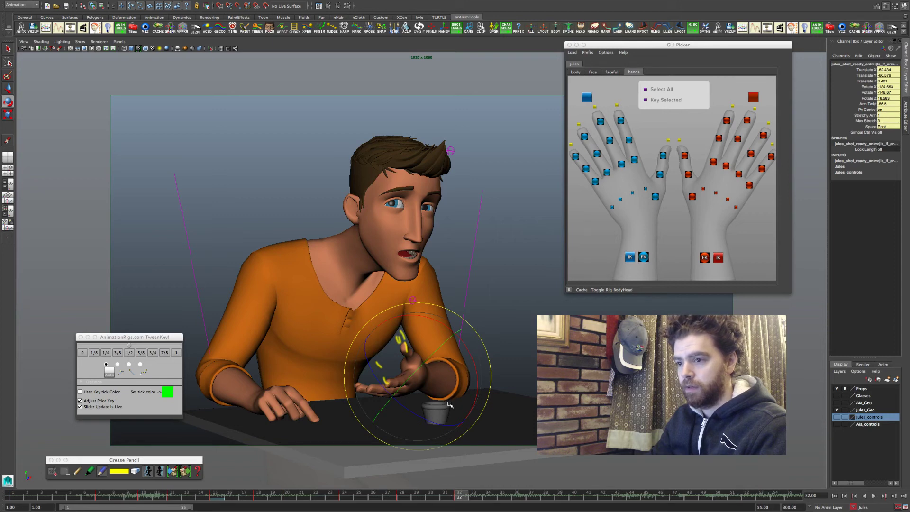
{"action": "key", "text": "w"}
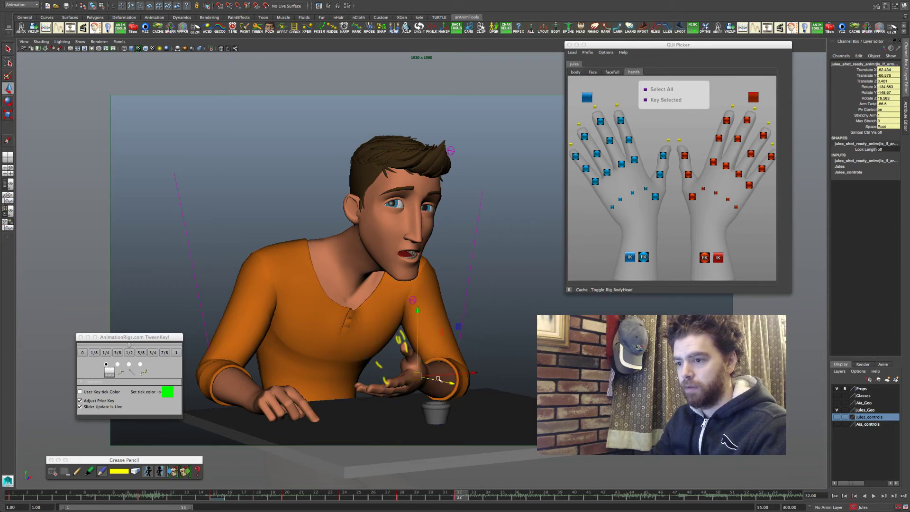
{"action": "left_click_drag", "start_coordinate": [423, 380], "coordinate": [453, 368]}
{"action": "key", "text": "e"}
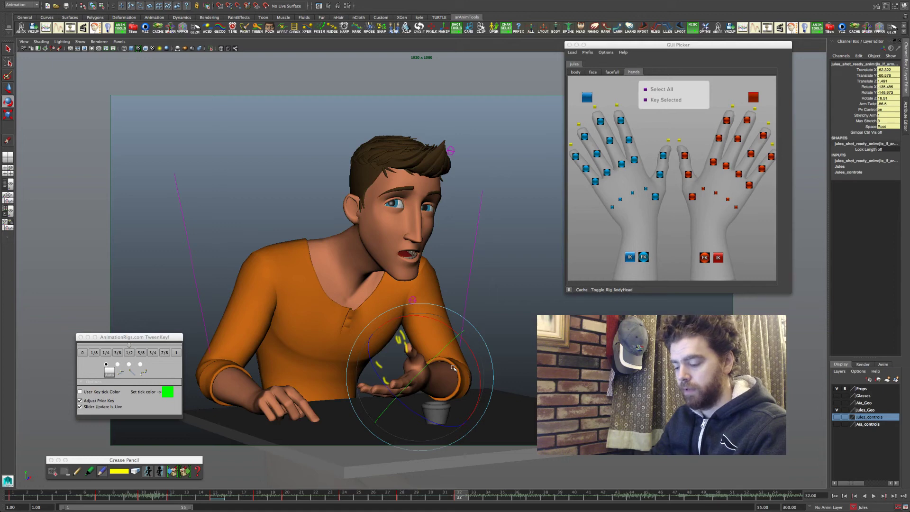
{"action": "key", "text": "."}
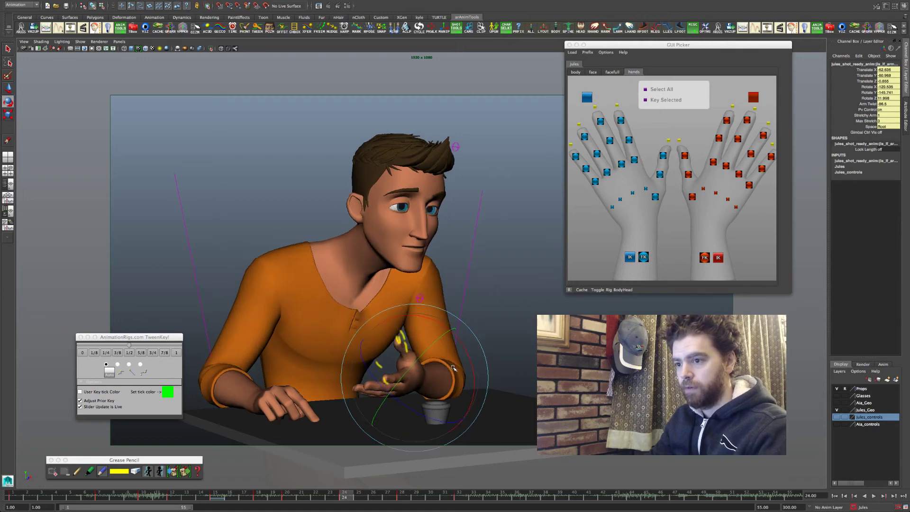
{"action": "key", "text": "."}
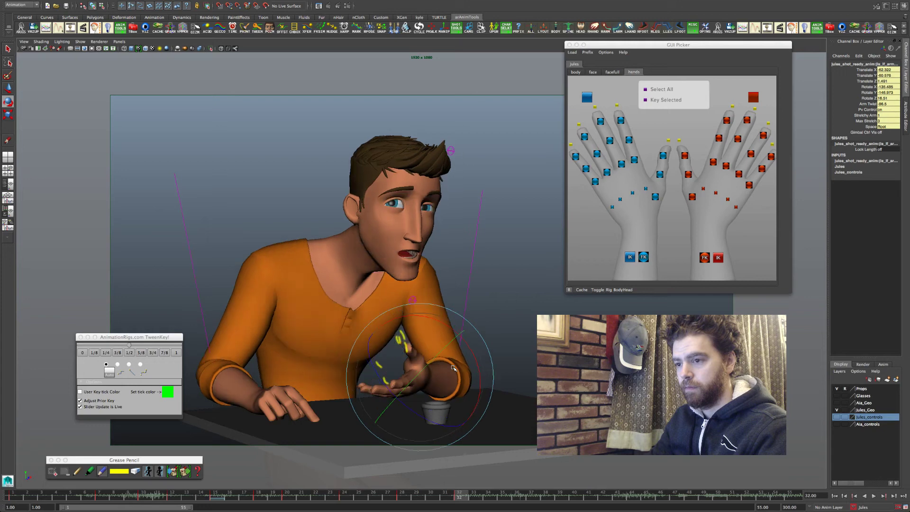
{"action": "key", "text": "."}
{"action": "key", "text": "."}
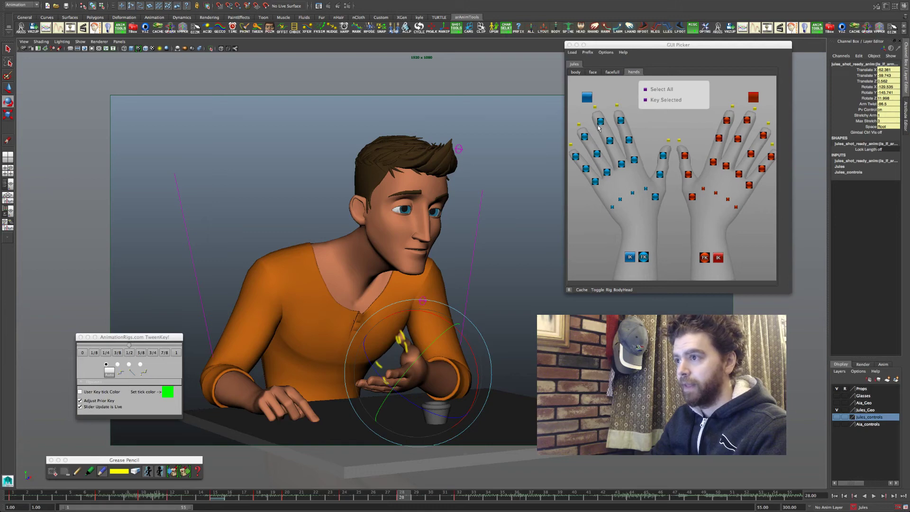
Step: Rotate the left thumb's base control slightly at frame 28 and check it against the pose at frame 32
{"action": "left_click", "coordinate": [655, 197]}
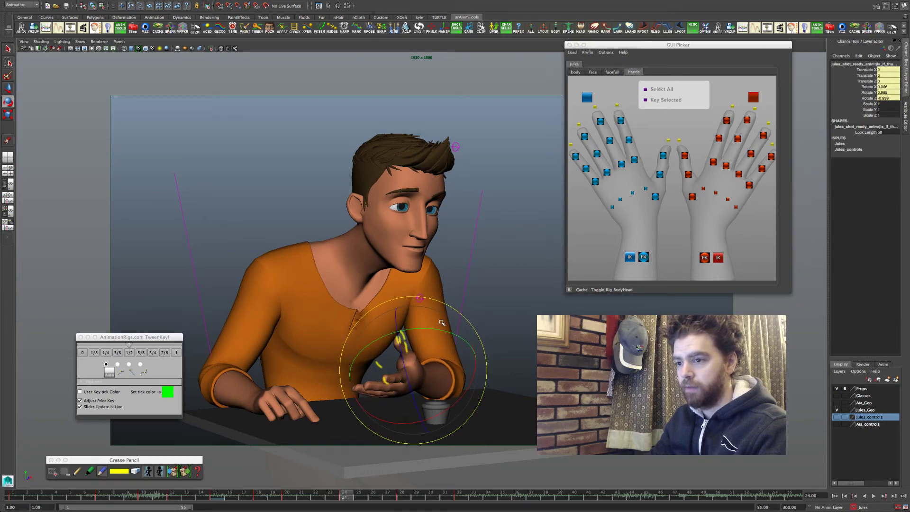
{"action": "key", "text": "."}
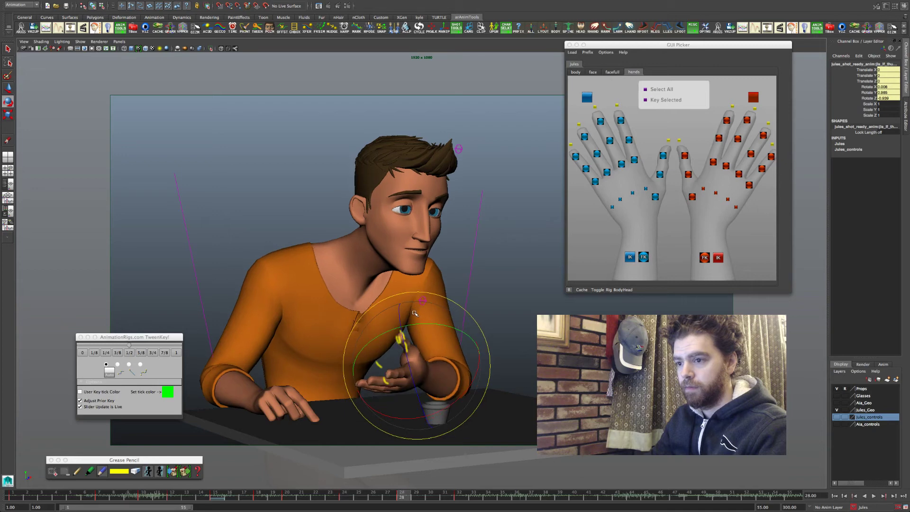
{"action": "left_click_drag", "start_coordinate": [416, 313], "coordinate": [413, 315]}
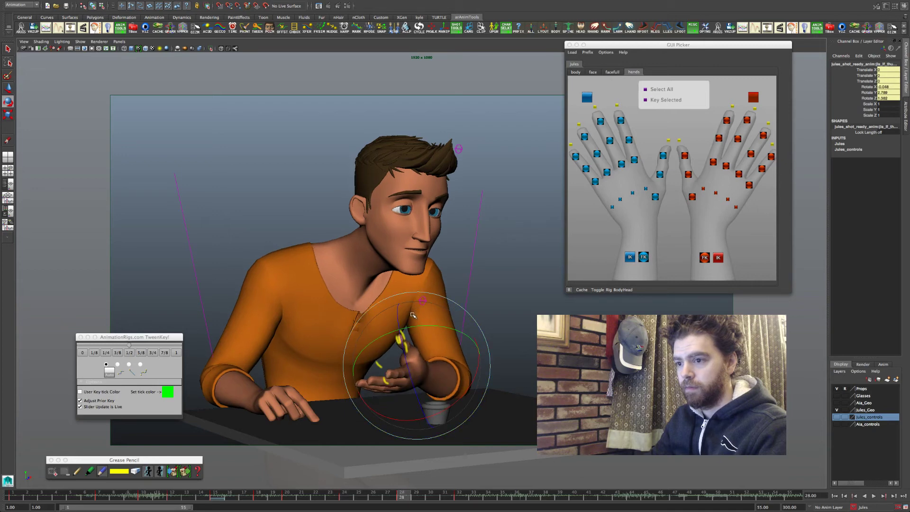
{"action": "key", "text": "."}
{"action": "key", "text": "."}
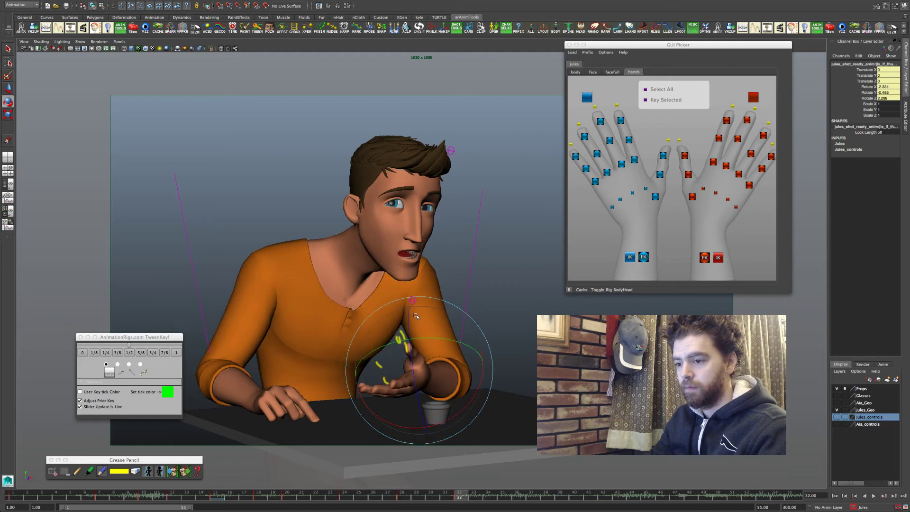
Step: Delete the Grease Pencil frame with the thumb marks at frame 15 and playblast the shot
{"action": "left_click", "coordinate": [221, 494]}
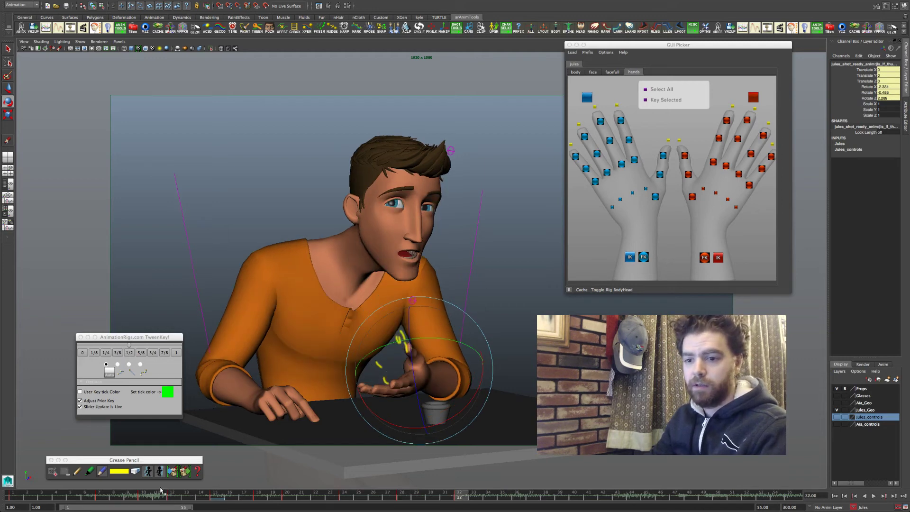
{"action": "left_click", "coordinate": [78, 472]}
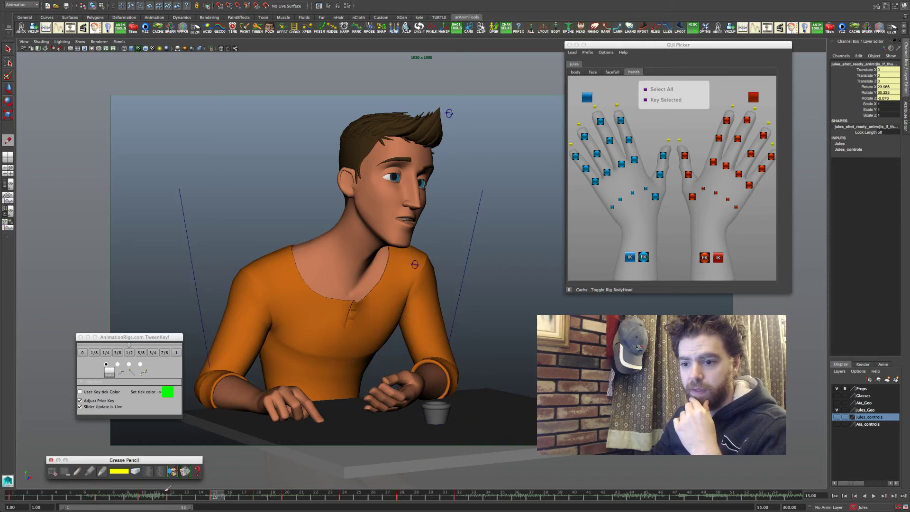
{"action": "right_click", "coordinate": [378, 499]}
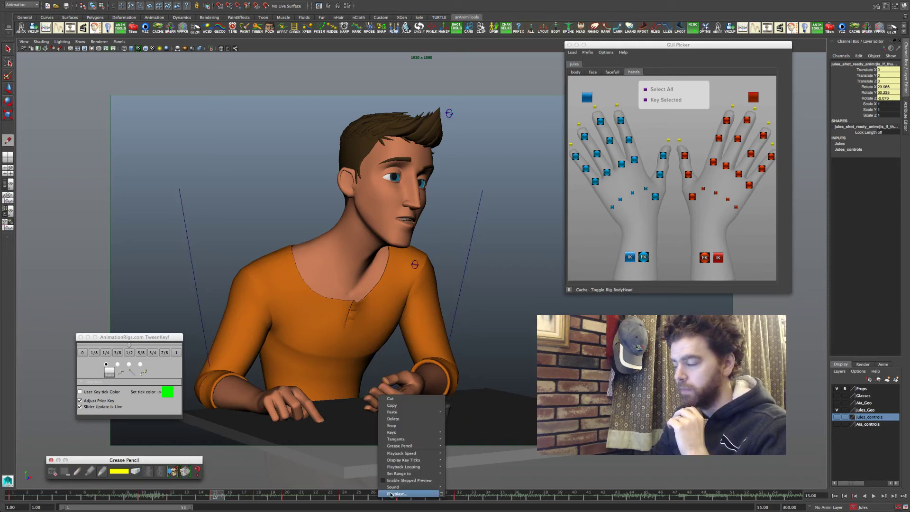
{"action": "left_click", "coordinate": [390, 494]}
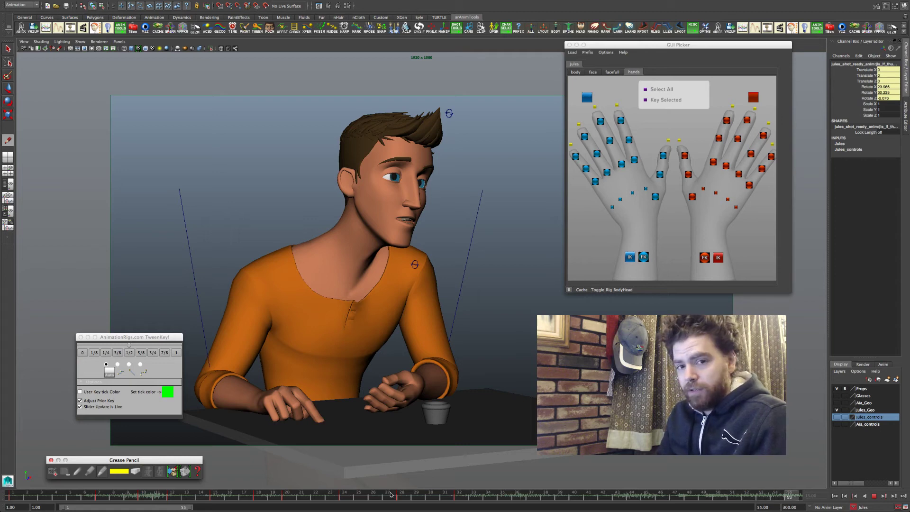
Step: Switch to QuickTime Player, mute the sound and play the new playblast to review the left hand's motion
{"action": "key", "text": "ctrl+Left"}
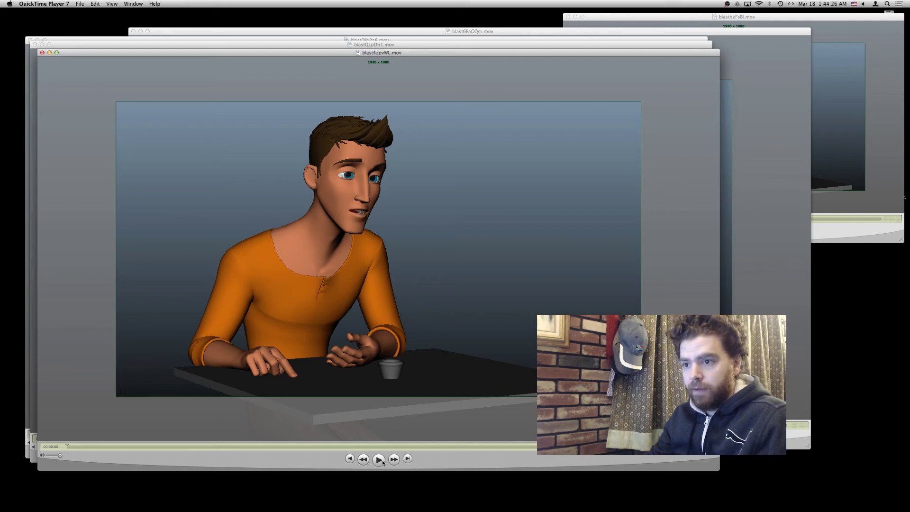
{"action": "key", "text": "XF86AudioRaiseVolume"}
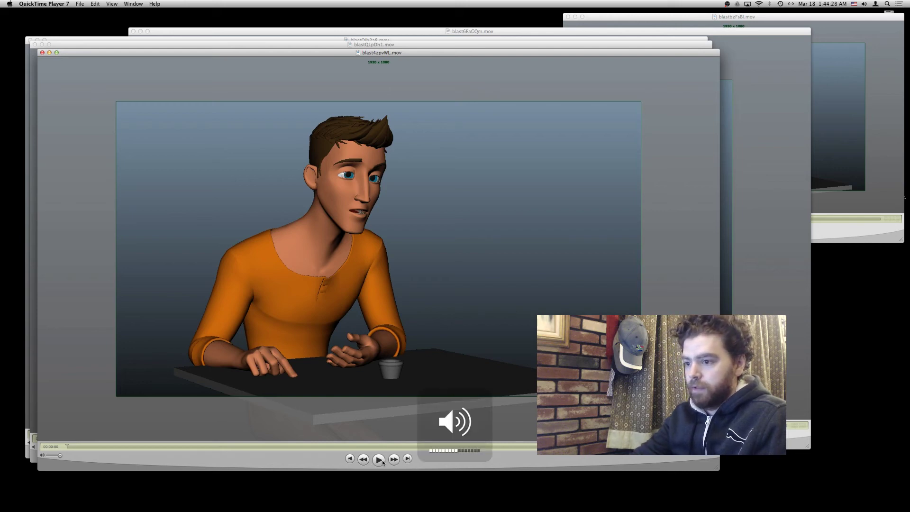
{"action": "key", "text": "XF86AudioMute"}
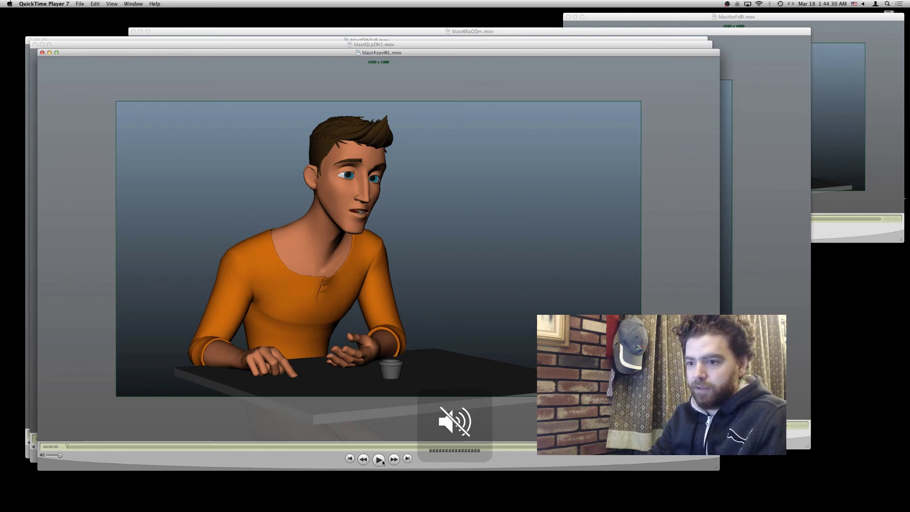
{"action": "left_click", "coordinate": [383, 462]}
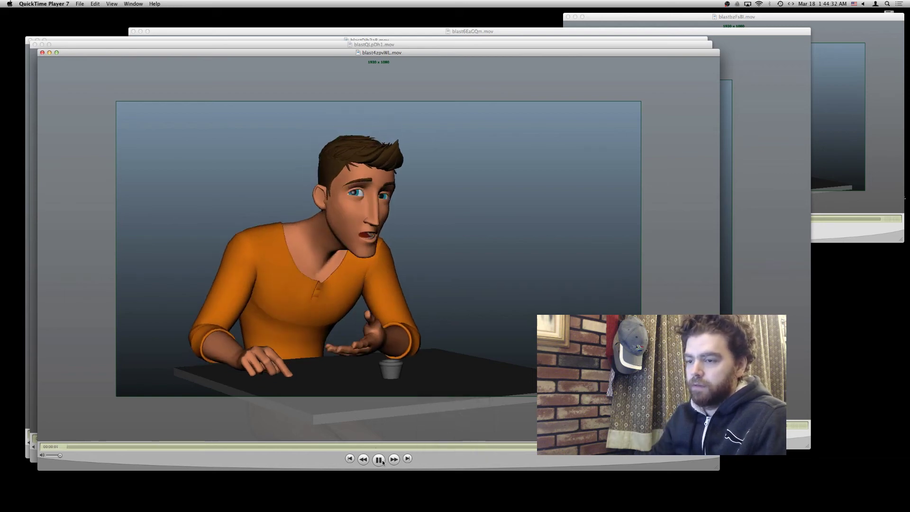
{"action": "left_click", "coordinate": [380, 459]}
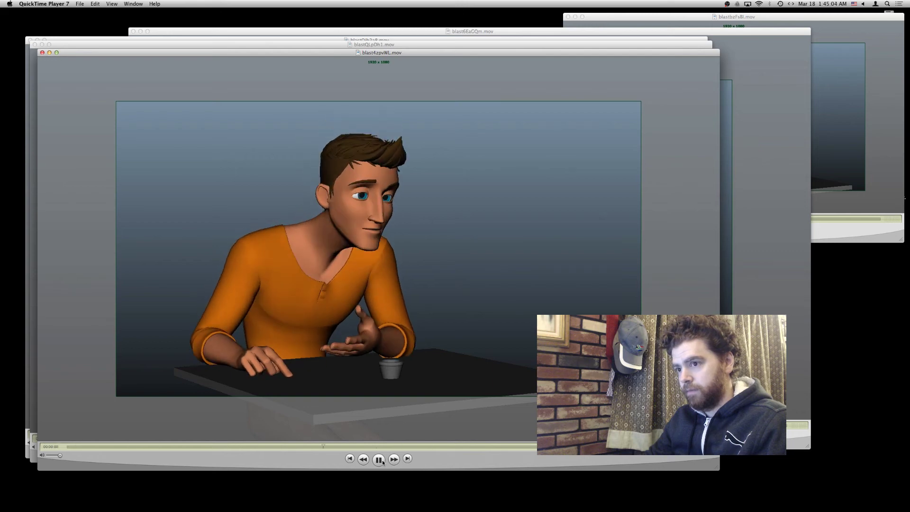
{"action": "left_click", "coordinate": [379, 460]}
Step: Switch to Maya and match the left hand IK control's Translate Y at frame 24 to its previous key using TweenKey at 0
{"action": "key", "text": "super+Tab"}
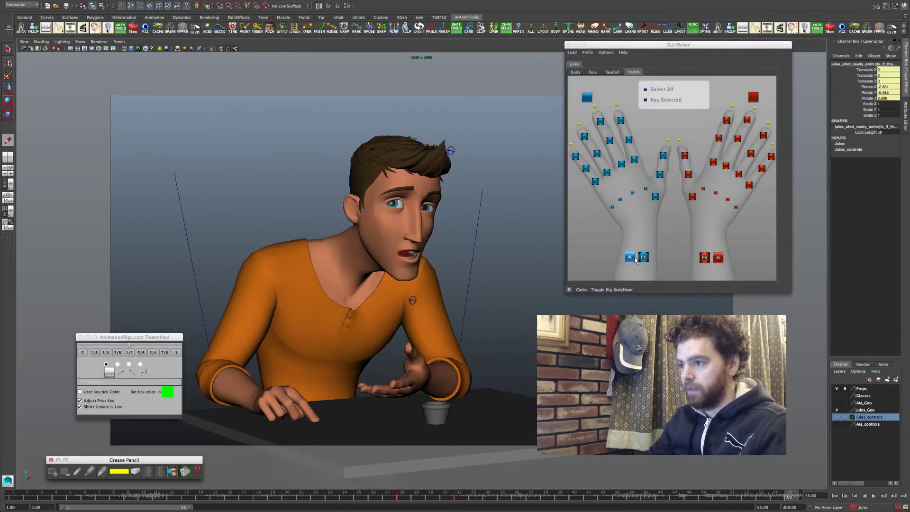
{"action": "left_click", "coordinate": [634, 258]}
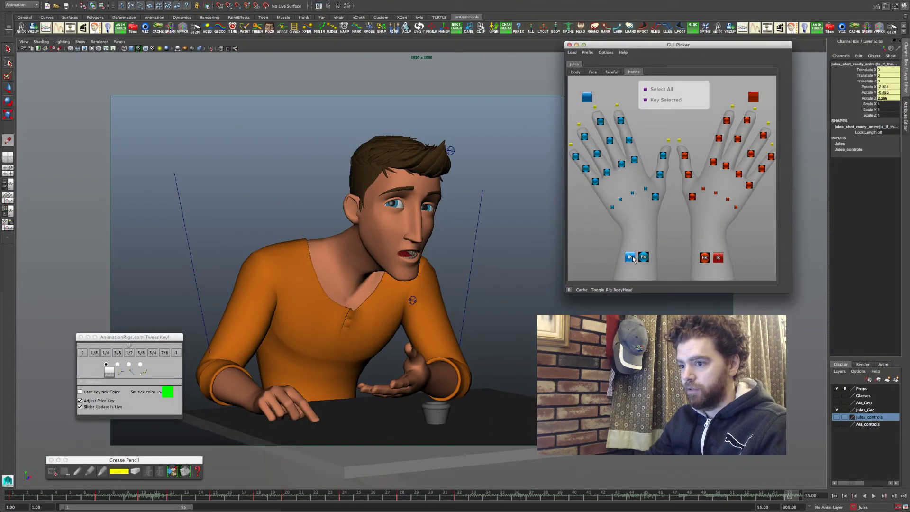
{"action": "left_click", "coordinate": [402, 499]}
{"action": "key", "text": "comma"}
{"action": "key", "text": "comma"}
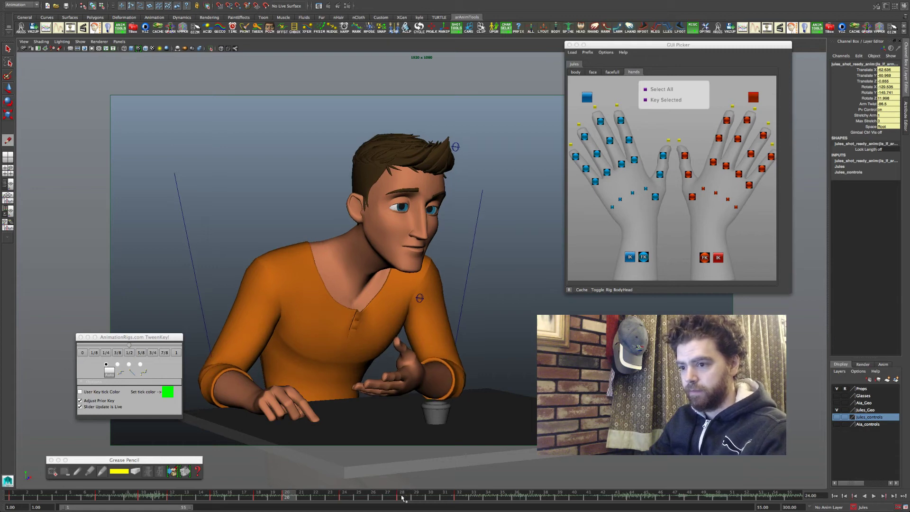
{"action": "key", "text": "comma"}
{"action": "key", "text": "period"}
{"action": "key", "text": "period"}
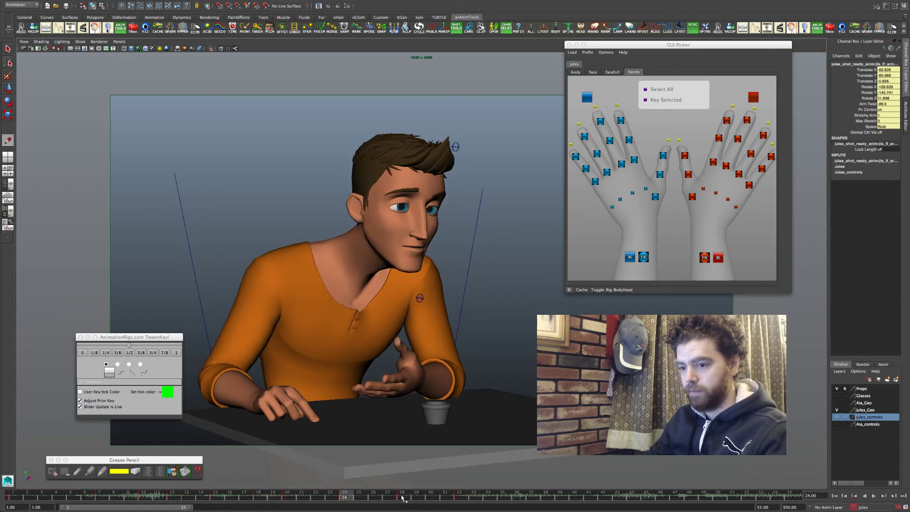
{"action": "key", "text": "comma"}
{"action": "key", "text": "period"}
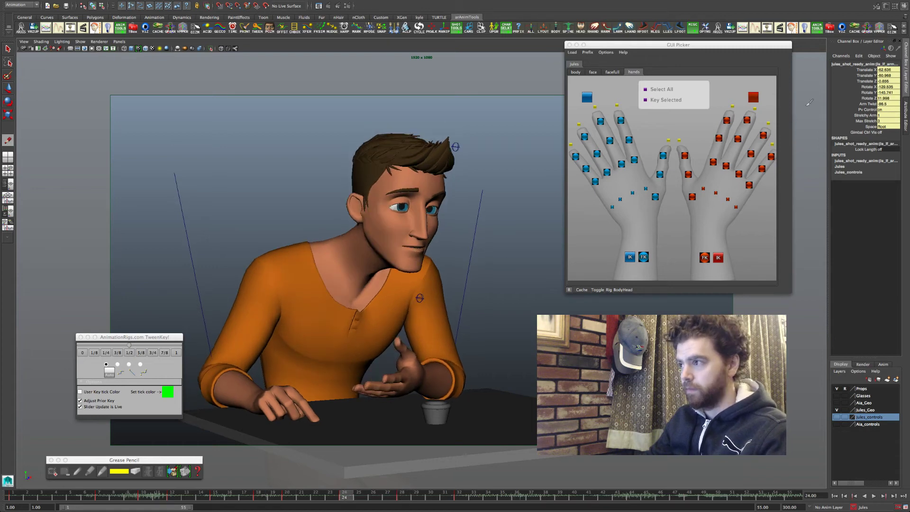
{"action": "left_click", "coordinate": [866, 75]}
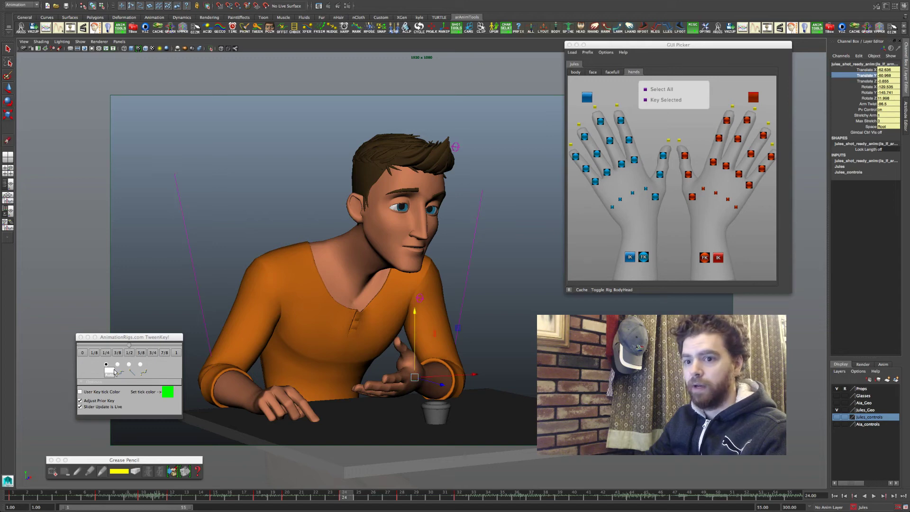
{"action": "left_click", "coordinate": [82, 353]}
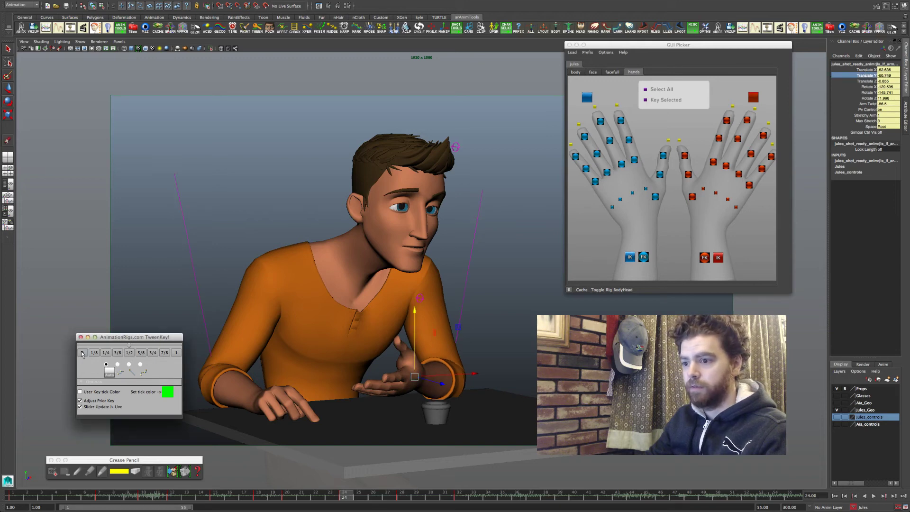
Step: Compare the left hand's adjusted pose at frame 24 with the neighbouring key poses before and after it
{"action": "key", "text": "comma"}
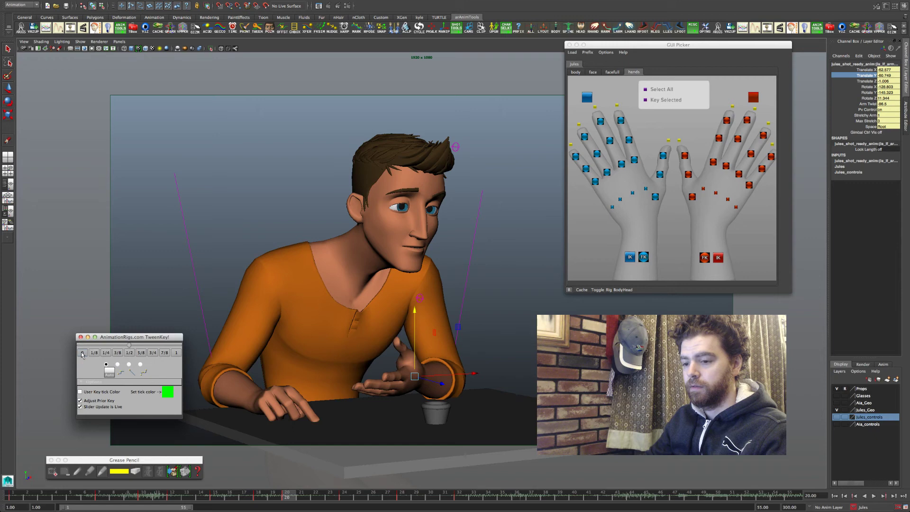
{"action": "key", "text": "comma"}
{"action": "key", "text": "period"}
{"action": "key", "text": "period"}
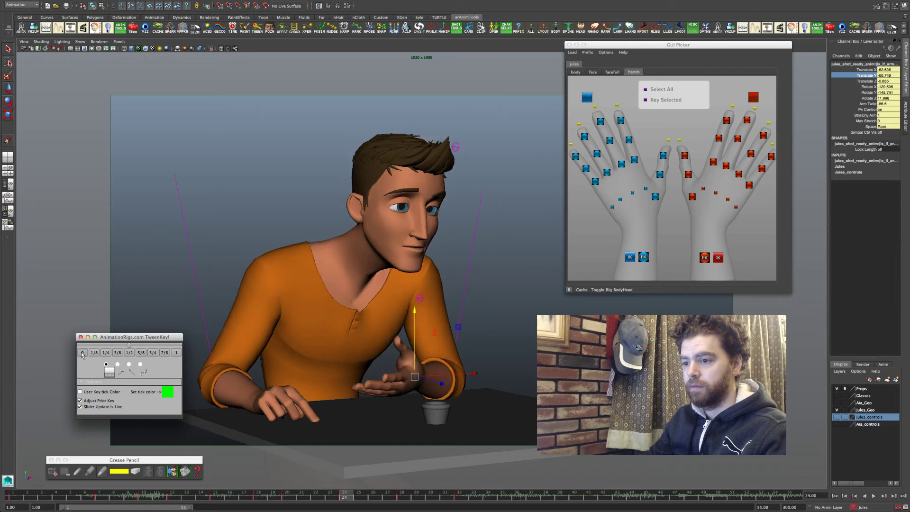
{"action": "key", "text": "period"}
{"action": "key", "text": "comma"}
Step: Playblast the shot and play the new movie in QuickTime Player to review the left hand's motion
{"action": "right_click", "coordinate": [327, 498]}
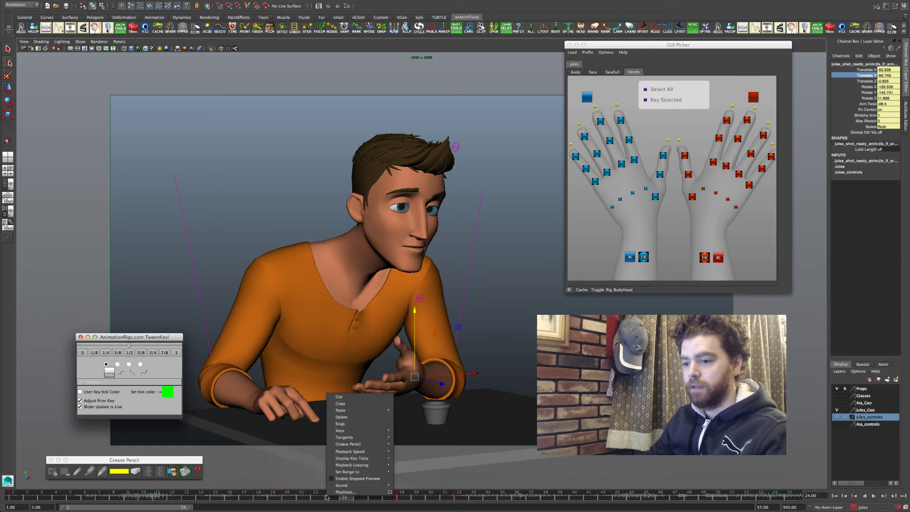
{"action": "left_click", "coordinate": [344, 492]}
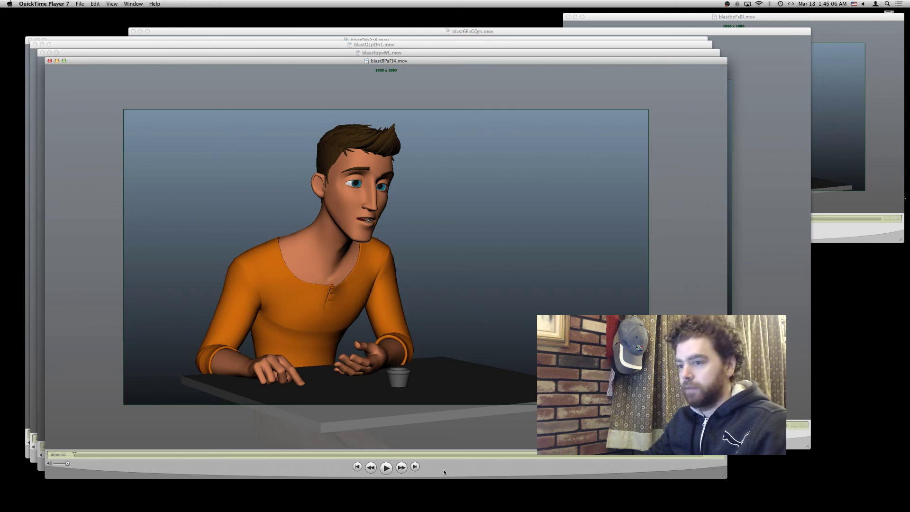
{"action": "key", "text": "space"}
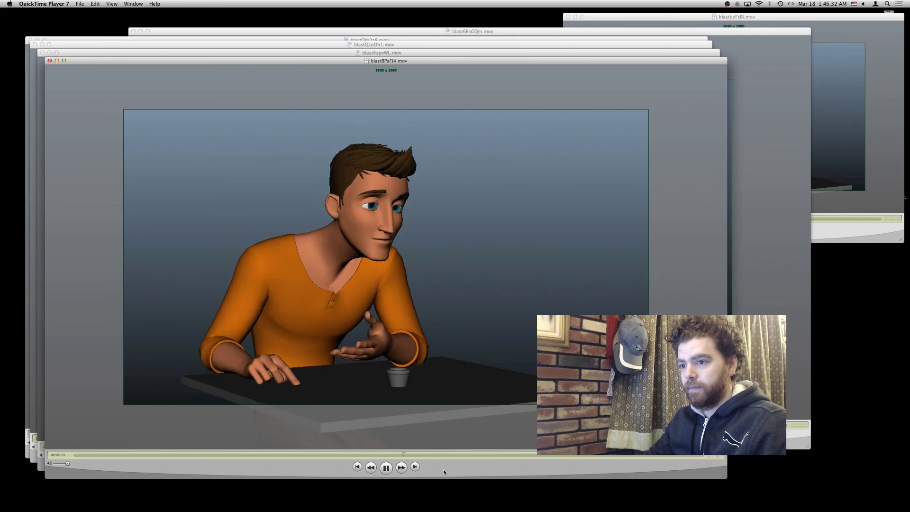
{"action": "key", "text": "space"}
Step: Return to Maya at frame 24, show the body controls in the picker, and maximize a side perspective view of the character with nothing selected
{"action": "key", "text": "super+Tab"}
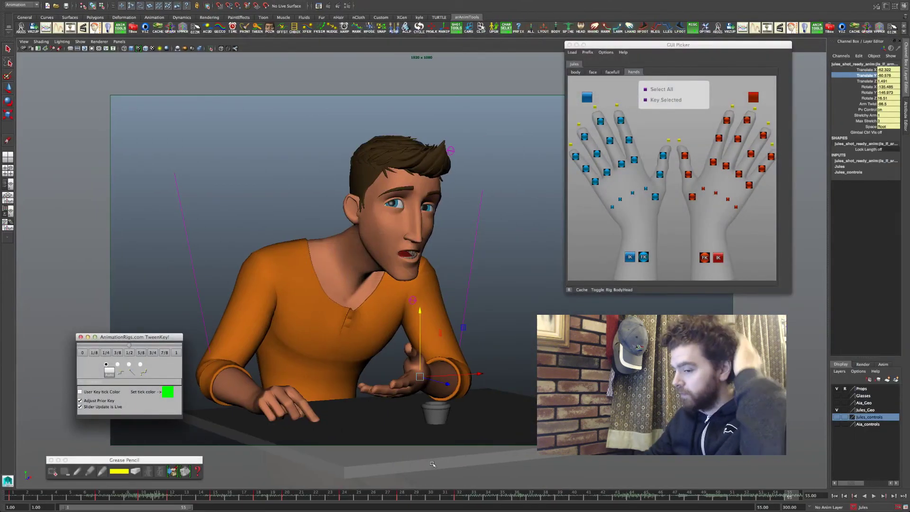
{"action": "left_click", "coordinate": [344, 496]}
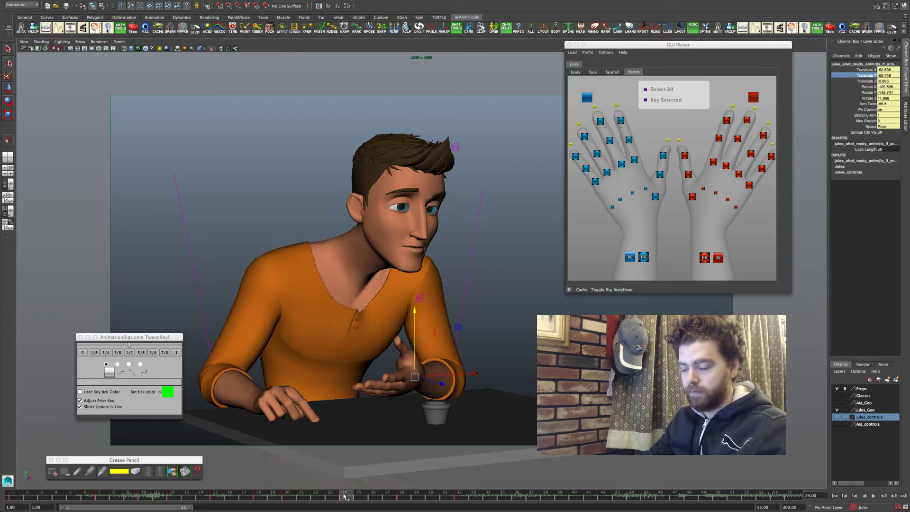
{"action": "left_click", "coordinate": [577, 72]}
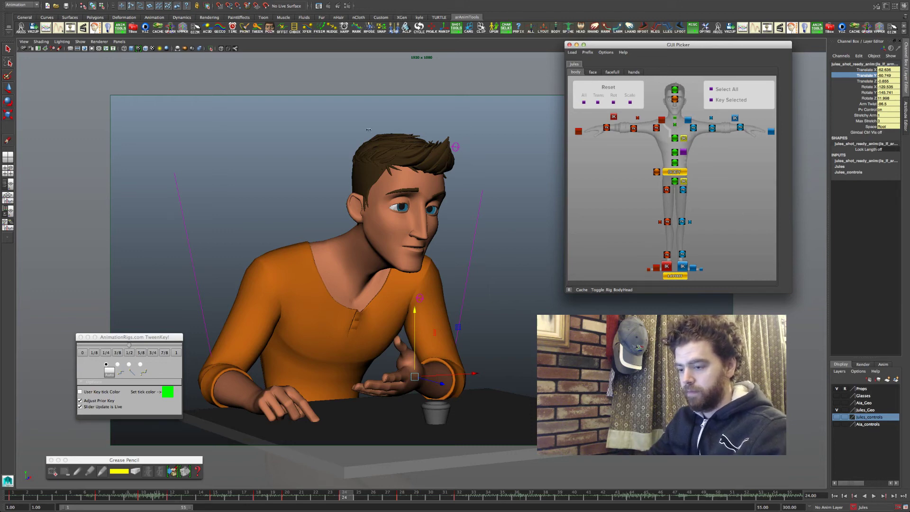
{"action": "key", "text": "space"}
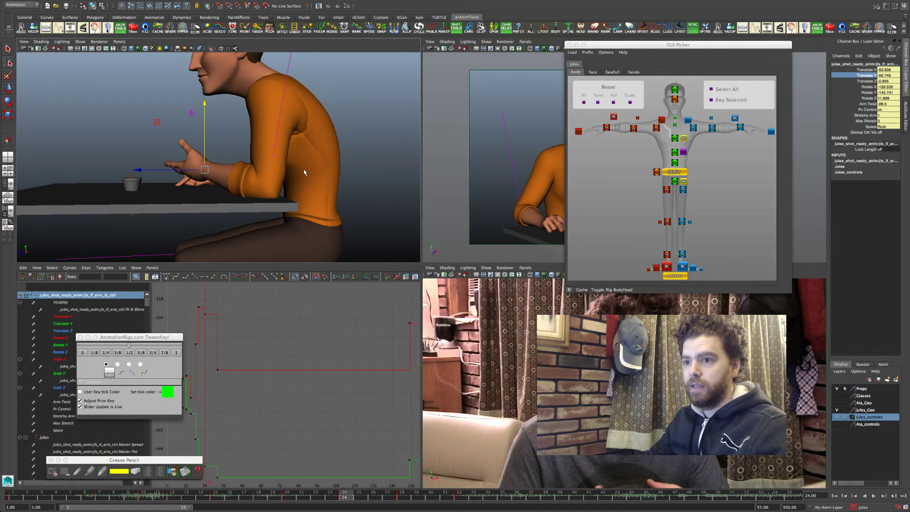
{"action": "key", "text": "q"}
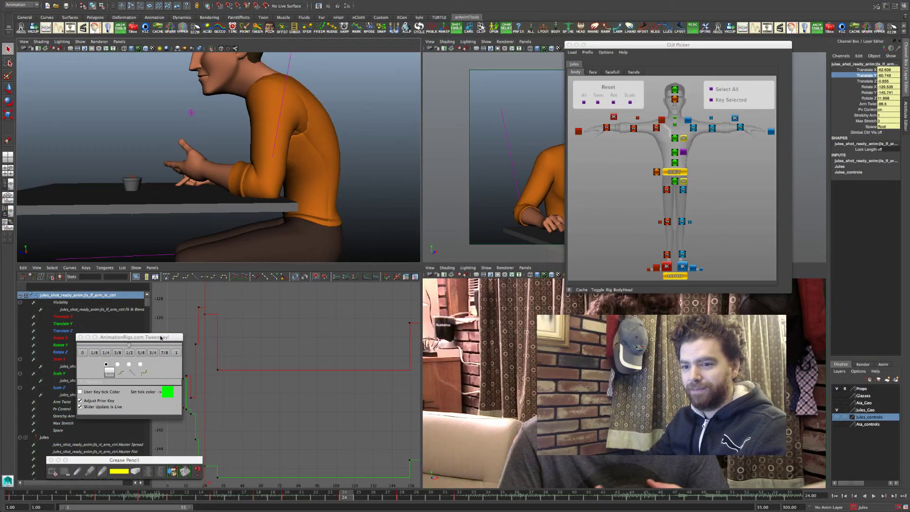
{"action": "right_click_drag", "start_coordinate": [333, 160], "coordinate": [195, 176], "text": "alt"}
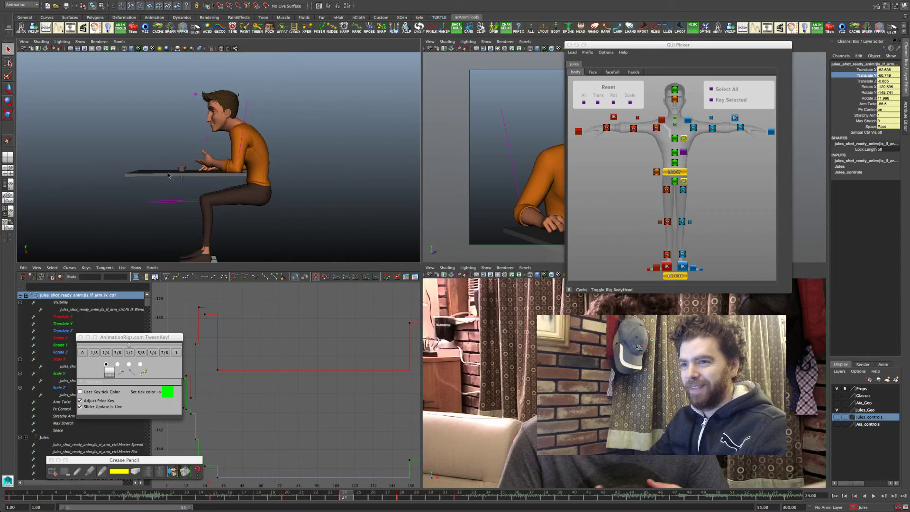
{"action": "left_click_drag", "start_coordinate": [194, 175], "coordinate": [292, 179], "text": "alt"}
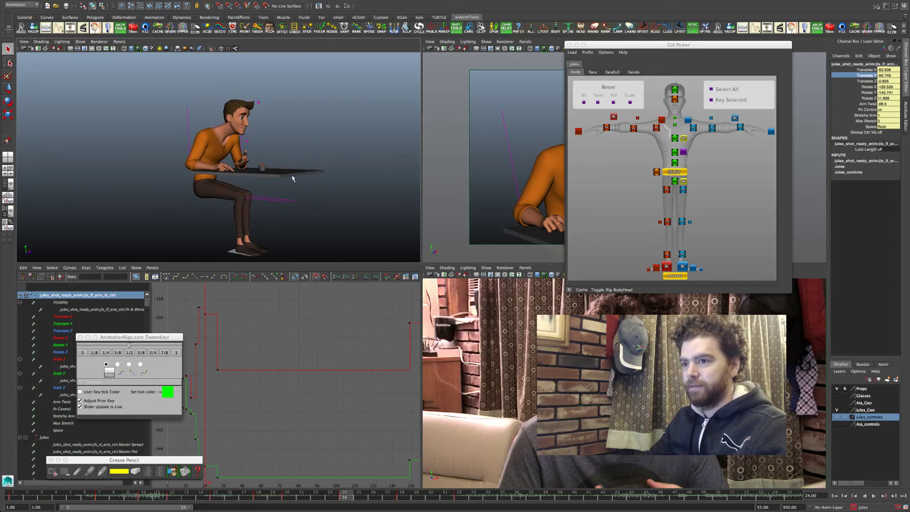
{"action": "key", "text": "super+Tab"}
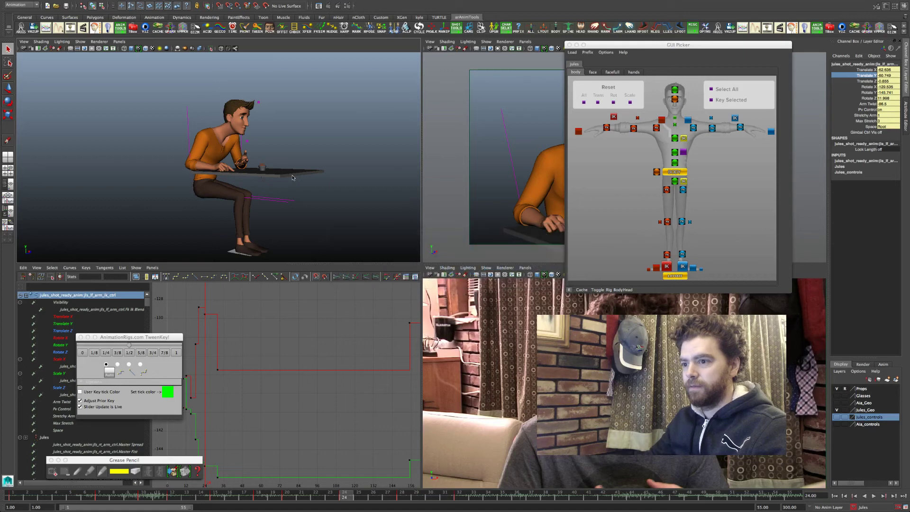
{"action": "left_click", "coordinate": [276, 96]}
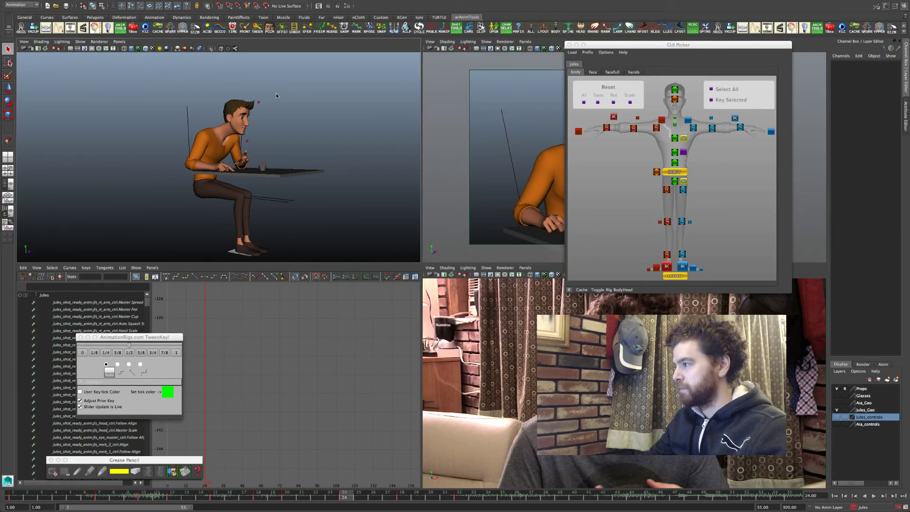
{"action": "left_click_drag", "start_coordinate": [285, 131], "coordinate": [318, 133], "text": "alt"}
{"action": "key", "text": "space"}
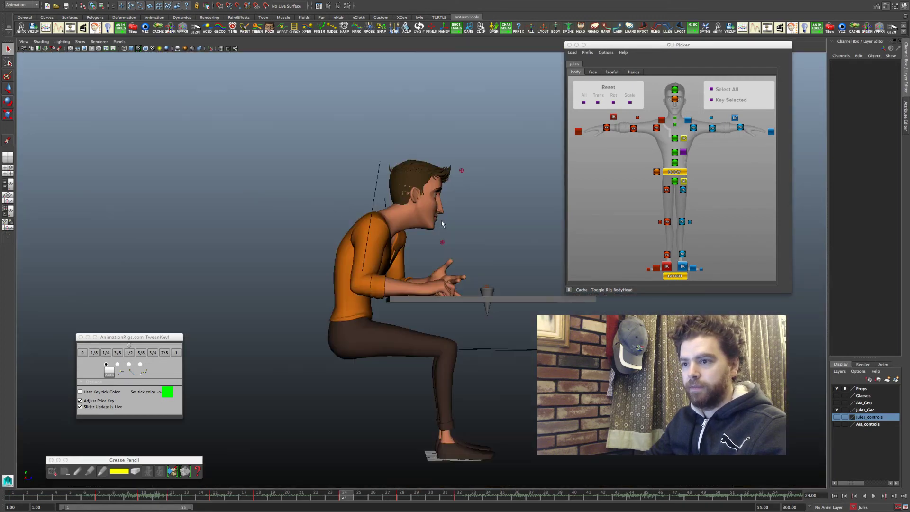
Step: Frame the seated character's upper body from the side and step through the key poses up to frame 32
{"action": "middle_click_drag", "start_coordinate": [441, 224], "coordinate": [338, 218], "text": "alt"}
{"action": "left_click_drag", "start_coordinate": [338, 217], "coordinate": [346, 231], "text": "alt"}
{"action": "right_click_drag", "start_coordinate": [347, 231], "coordinate": [378, 213], "text": "alt"}
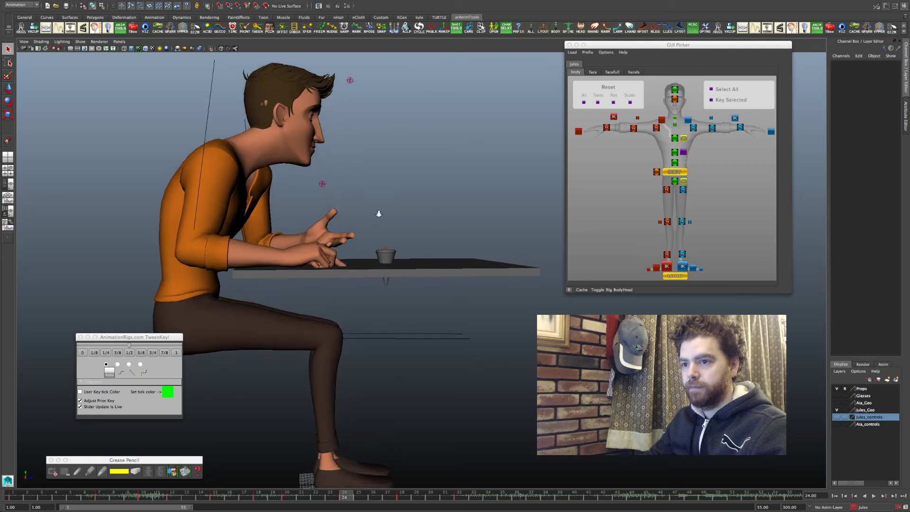
{"action": "middle_click_drag", "start_coordinate": [377, 214], "coordinate": [419, 209], "text": "alt"}
{"action": "left_click_drag", "start_coordinate": [420, 209], "coordinate": [378, 209], "text": "alt"}
{"action": "key", "text": "comma"}
{"action": "key", "text": "comma"}
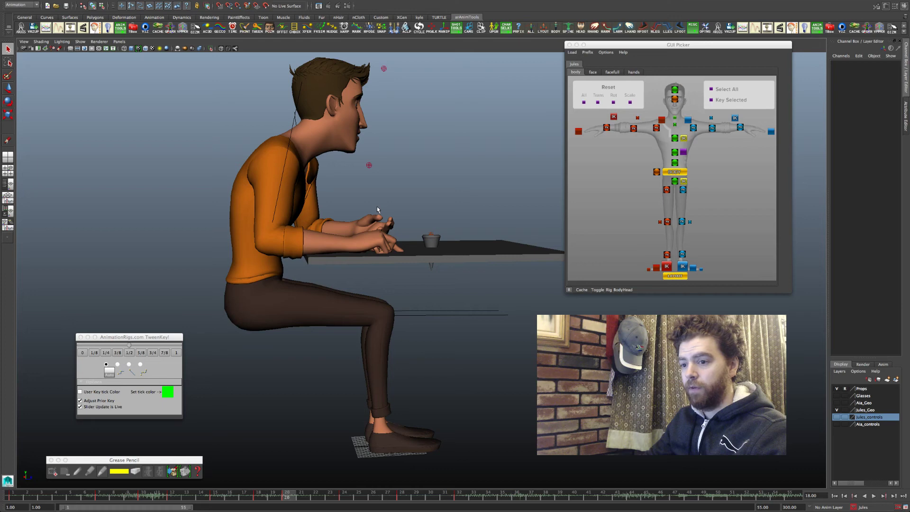
{"action": "key", "text": "period"}
{"action": "key", "text": "period"}
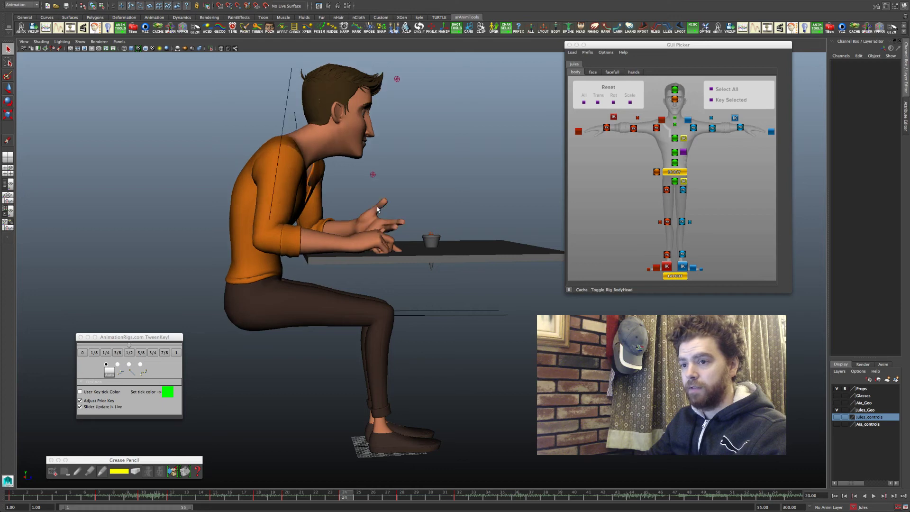
{"action": "key", "text": "period"}
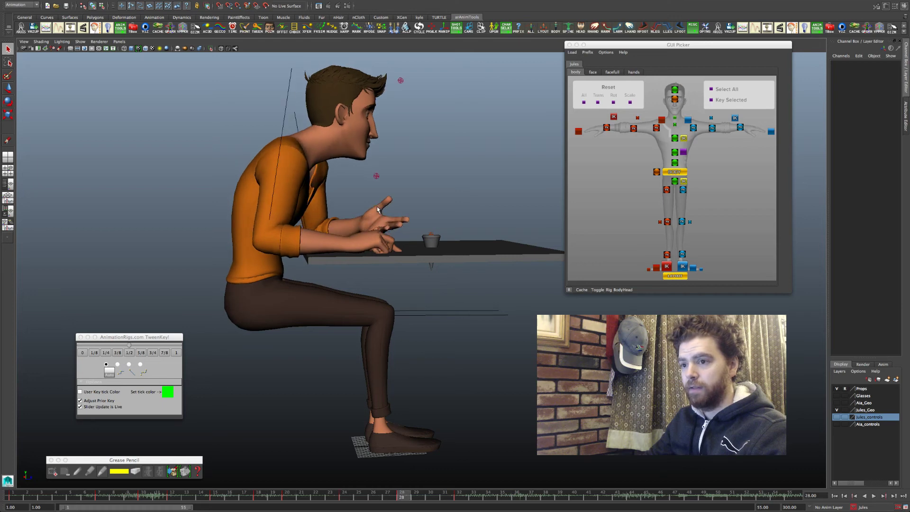
{"action": "key", "text": "period"}
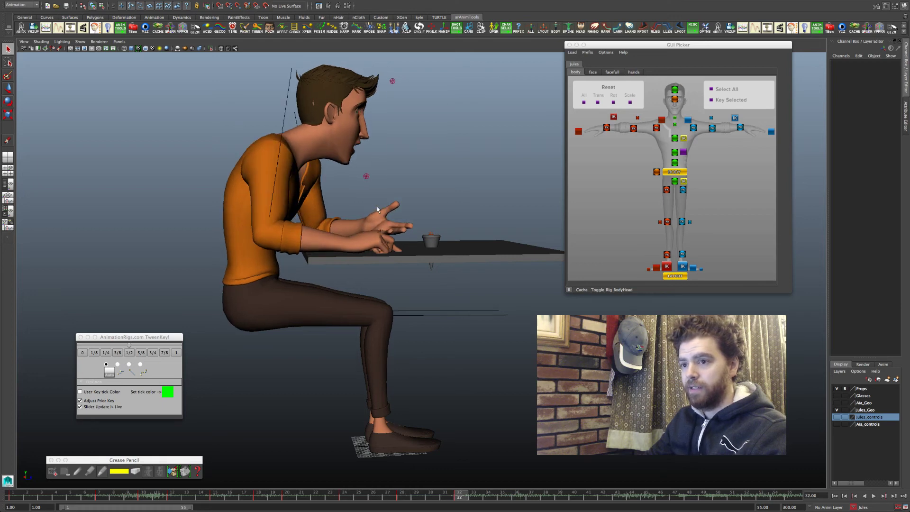
Step: Compare the torso, head and left hand poses at frames 24, 28 and 32 repeatedly from the side view
{"action": "key", "text": "comma"}
{"action": "key", "text": "comma"}
{"action": "key", "text": "period"}
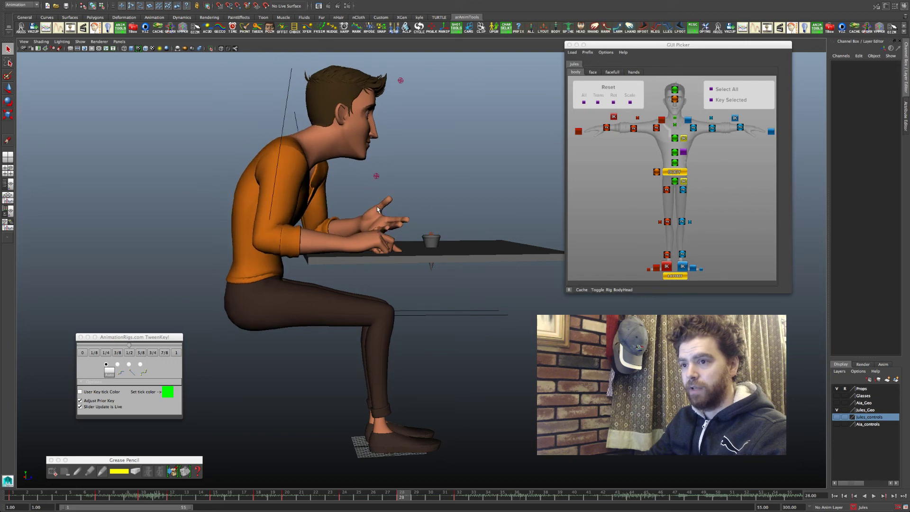
{"action": "key", "text": "comma"}
{"action": "key", "text": "period"}
{"action": "key", "text": "period"}
{"action": "key", "text": "comma"}
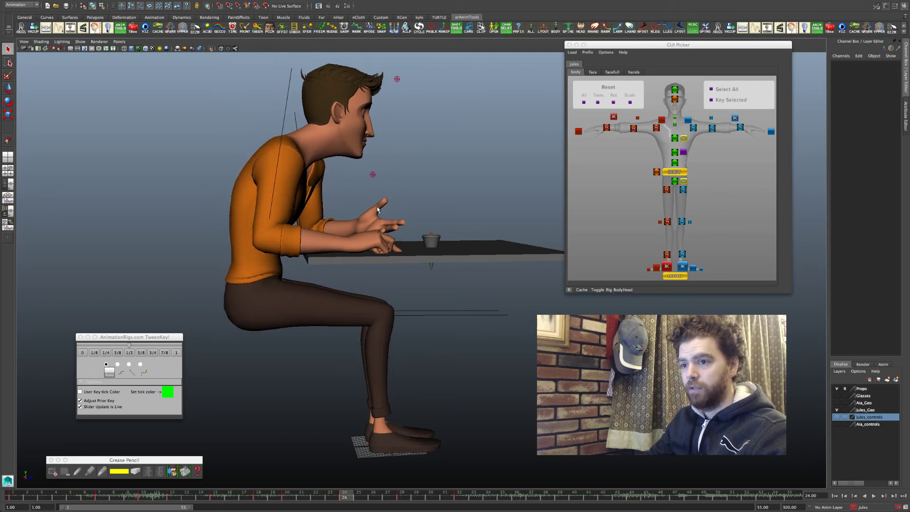
{"action": "key", "text": "period"}
{"action": "key", "text": "comma"}
{"action": "key", "text": "period"}
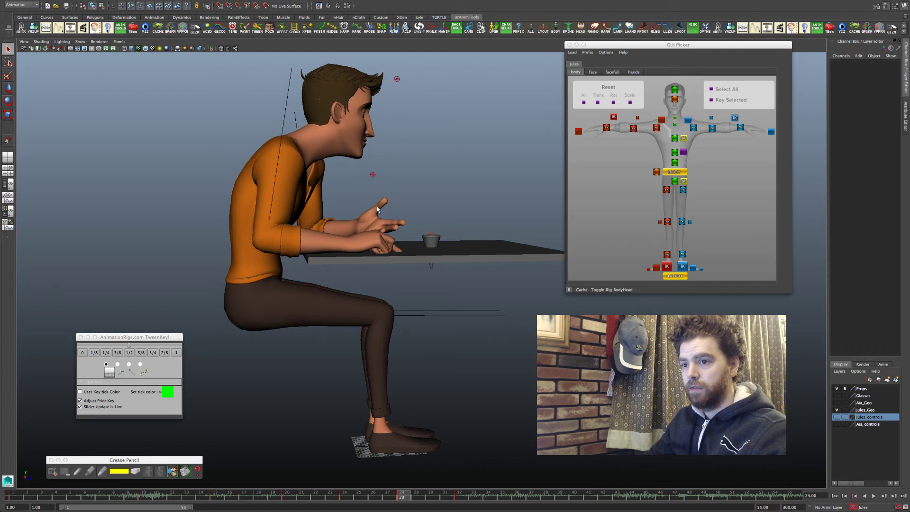
{"action": "key", "text": "comma"}
{"action": "key", "text": "period"}
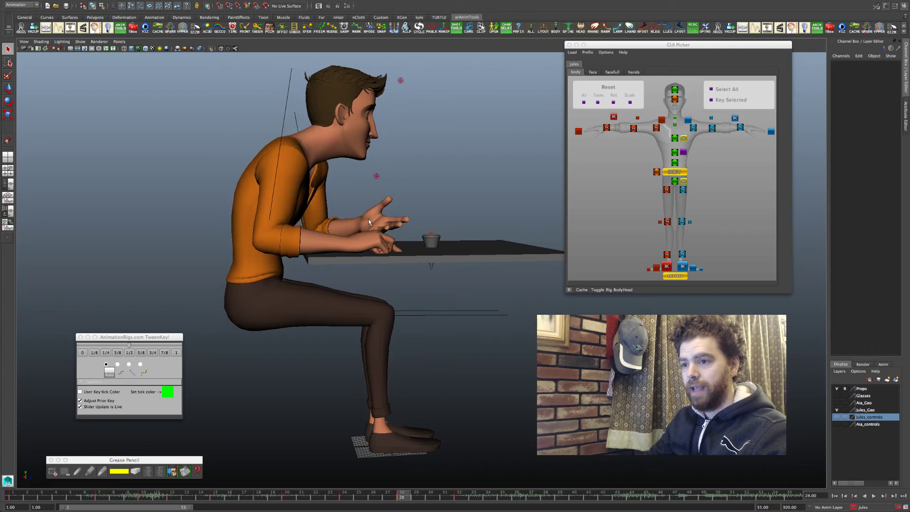
{"action": "key", "text": "comma"}
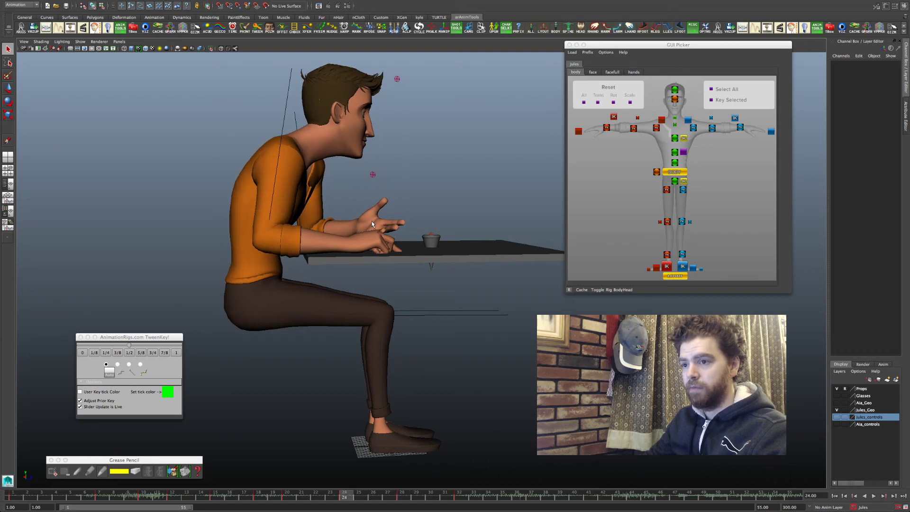
{"action": "key", "text": "period"}
{"action": "key", "text": "period"}
{"action": "key", "text": "comma"}
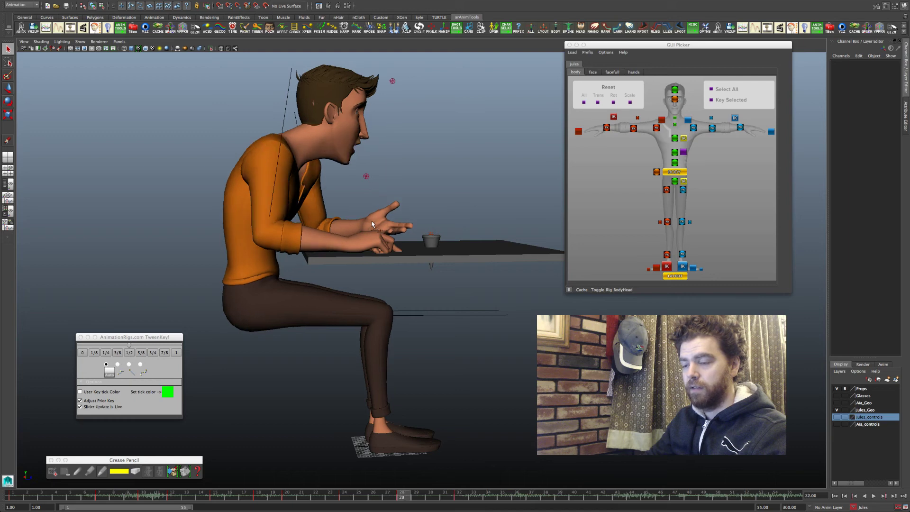
{"action": "key", "text": "comma"}
{"action": "key", "text": "period"}
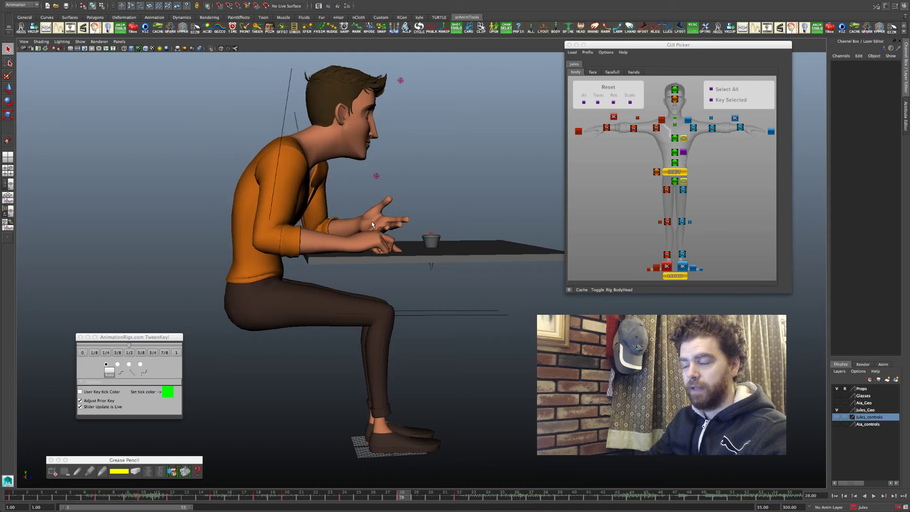
{"action": "key", "text": "comma"}
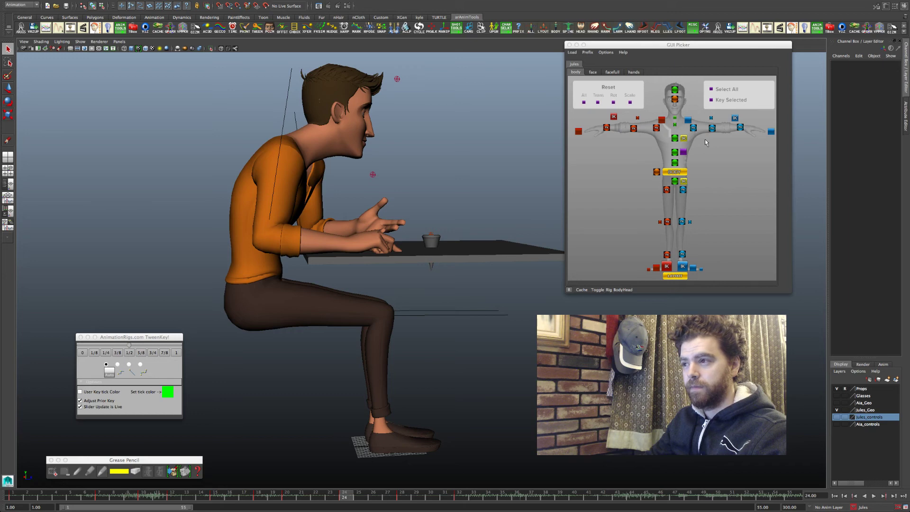
Step: Select the spine FK shoulder control at frame 24 and examine its curves in the Graph Editor
{"action": "key", "text": "period"}
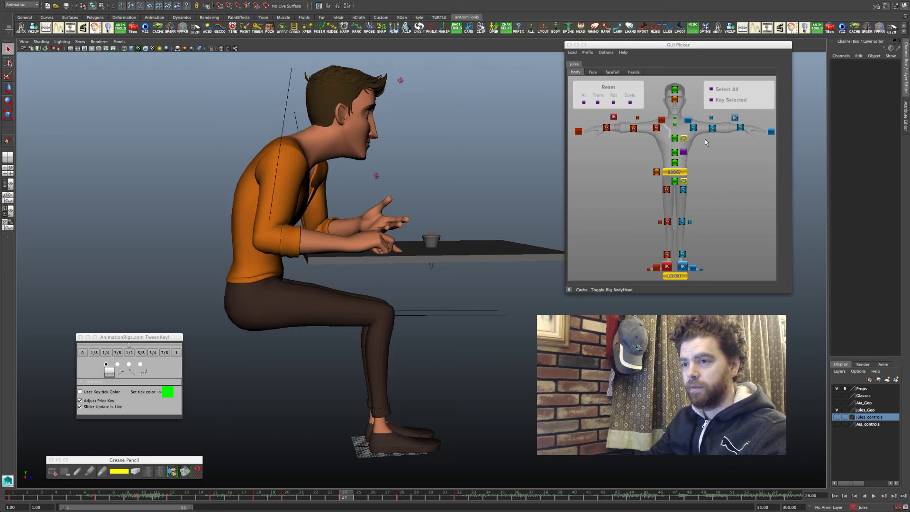
{"action": "key", "text": "comma"}
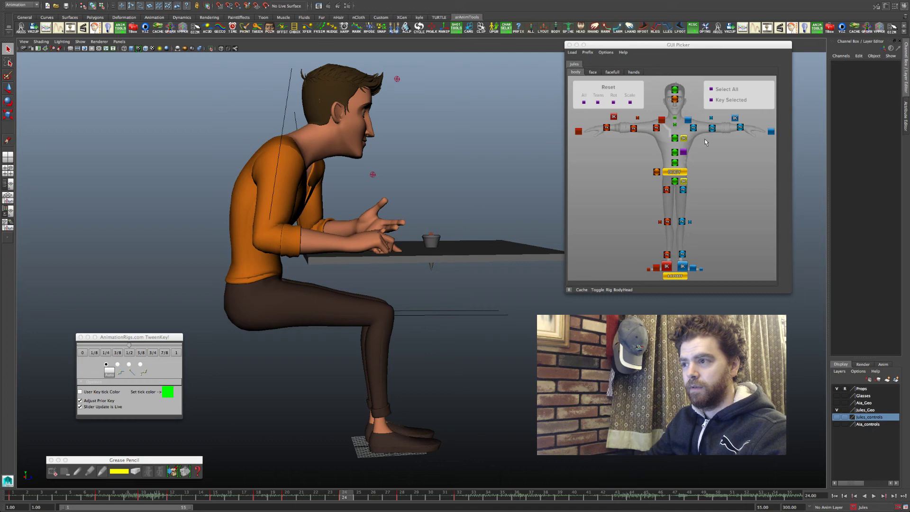
{"action": "left_click", "coordinate": [674, 138]}
{"action": "key", "text": "space"}
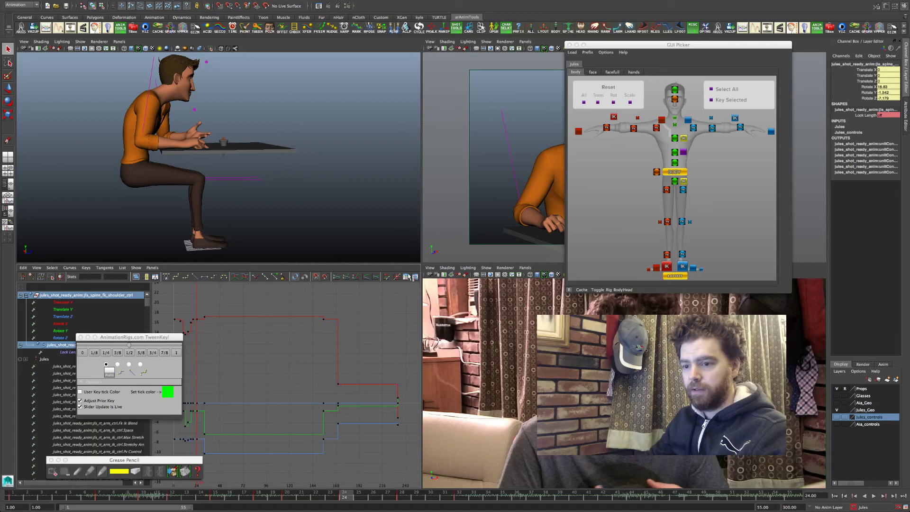
{"action": "key", "text": "space"}
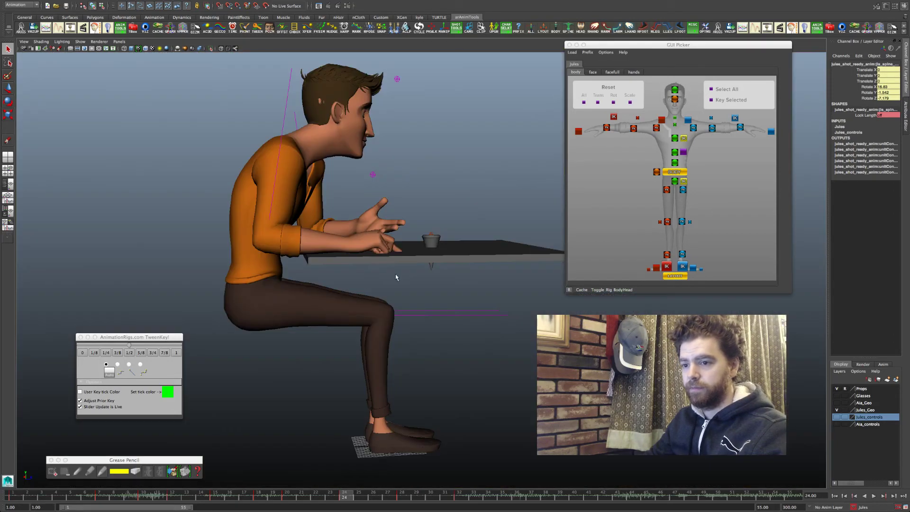
Step: Compare the seated character's torso poses at frames 24, 28 and 32 in the maximized side view
{"action": "key", "text": "comma"}
{"action": "key", "text": "period"}
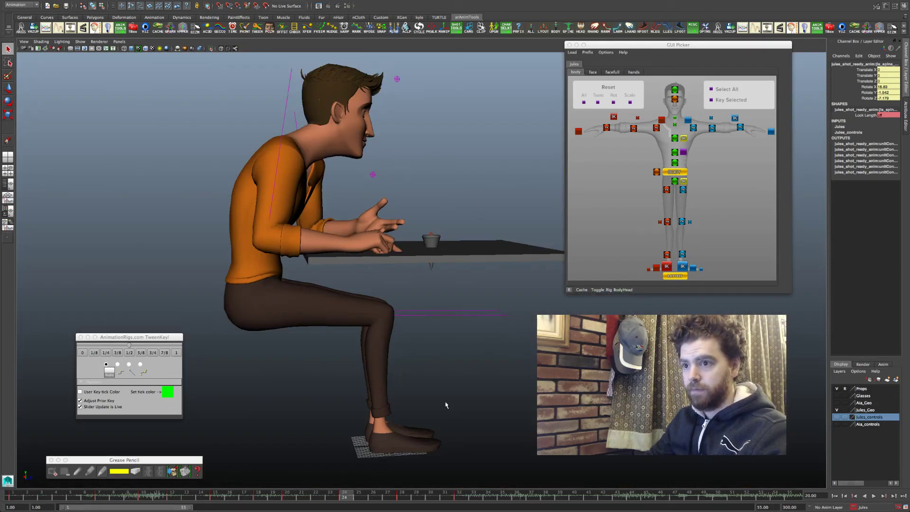
{"action": "key", "text": "period"}
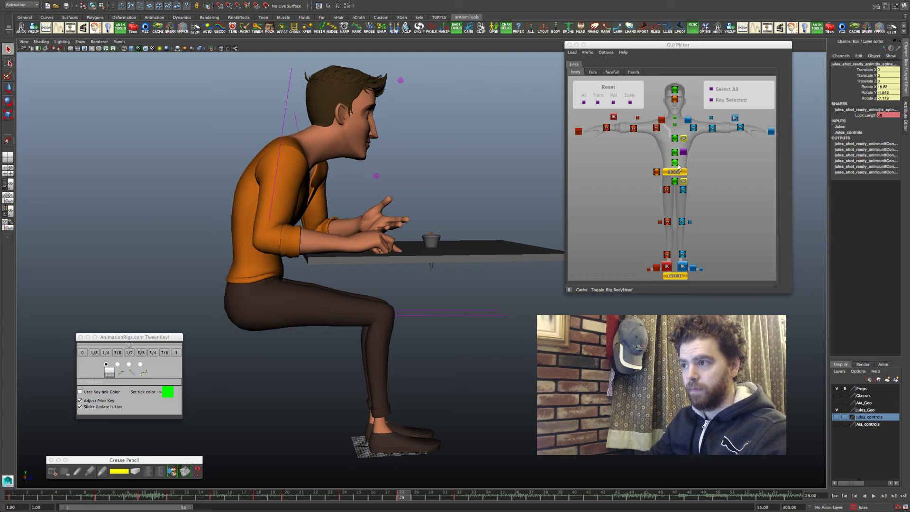
{"action": "key", "text": "comma"}
{"action": "key", "text": "period"}
{"action": "key", "text": "period"}
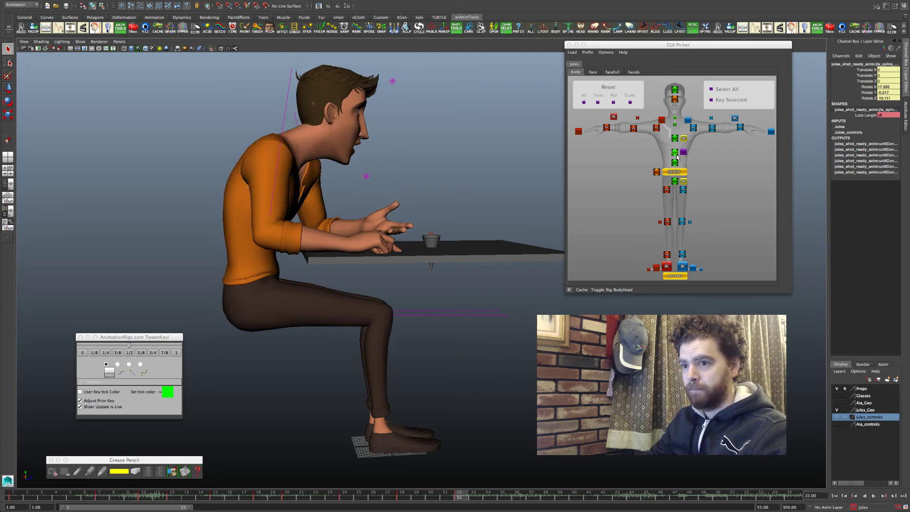
{"action": "key", "text": "comma"}
Step: Select the lower spine FK control at frame 28 and clear the TweenKey and Grease Pencil windows off the Graph Editor to show its curves
{"action": "left_click", "coordinate": [675, 138]}
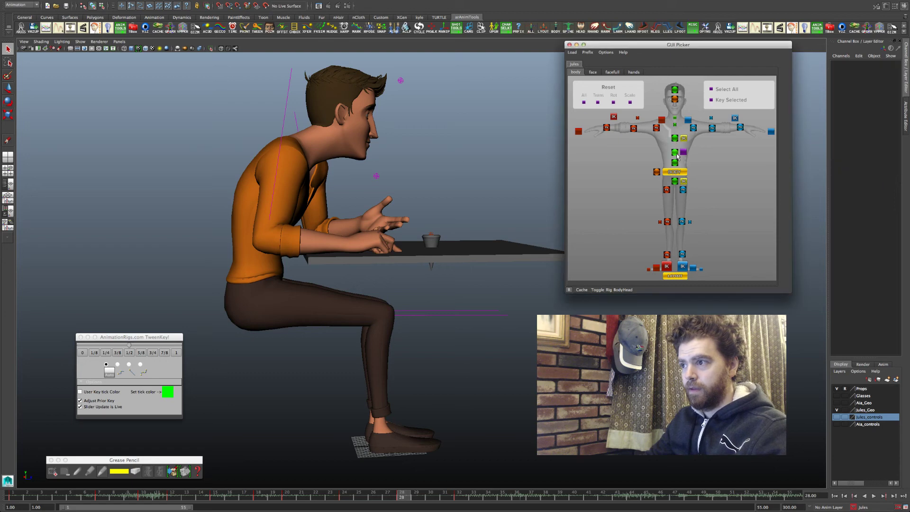
{"action": "key", "text": "space"}
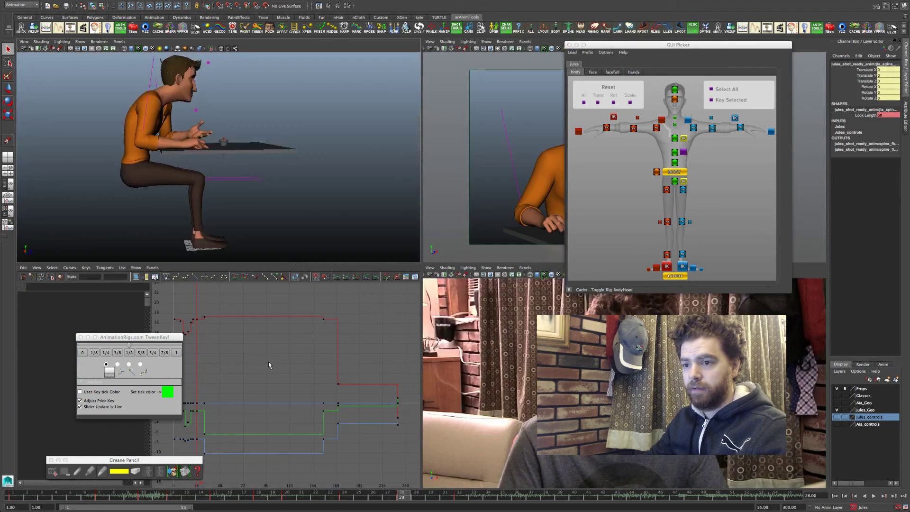
{"action": "left_click_drag", "start_coordinate": [144, 337], "coordinate": [644, 361]}
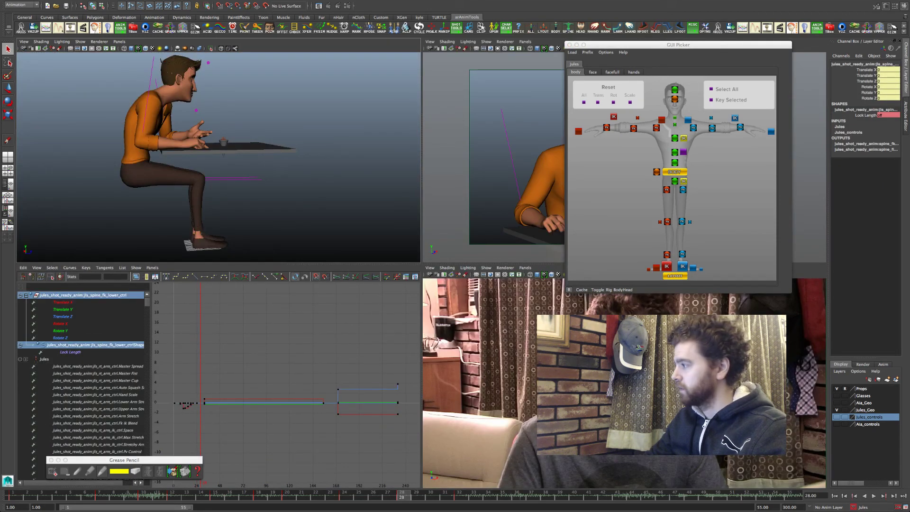
{"action": "mouse_move", "coordinate": [124, 460]}
{"action": "left_mouse_down"}
{"action": "mouse_move", "coordinate": [619, 460]}
{"action": "mouse_move", "coordinate": [740, 379]}
{"action": "left_mouse_up"}
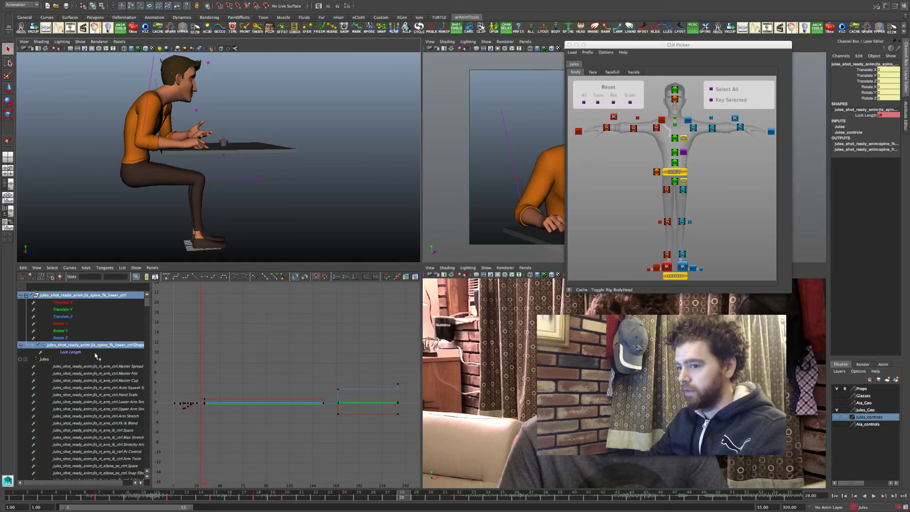
{"action": "key", "text": "a"}
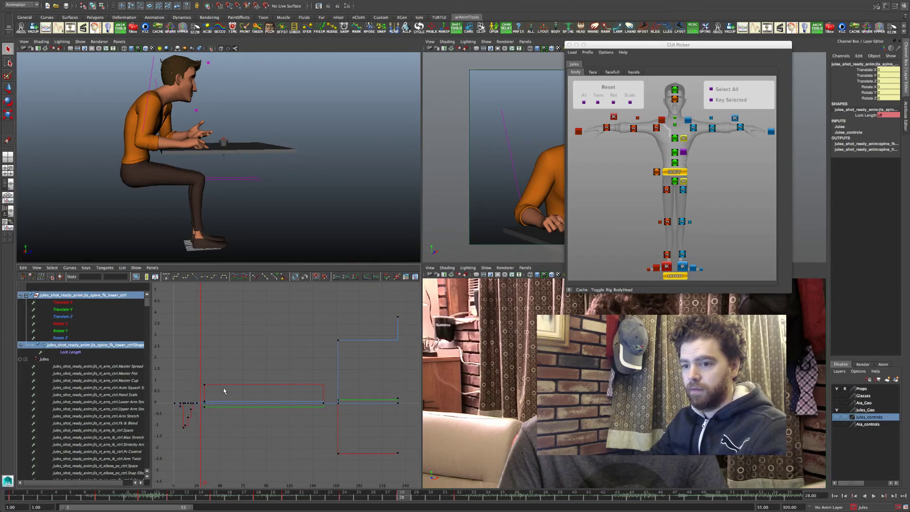
Step: Isolate the lower spine control's Rotate X curve and frame its early keys up to frame 24
{"action": "left_click_drag", "start_coordinate": [241, 440], "coordinate": [241, 440]}
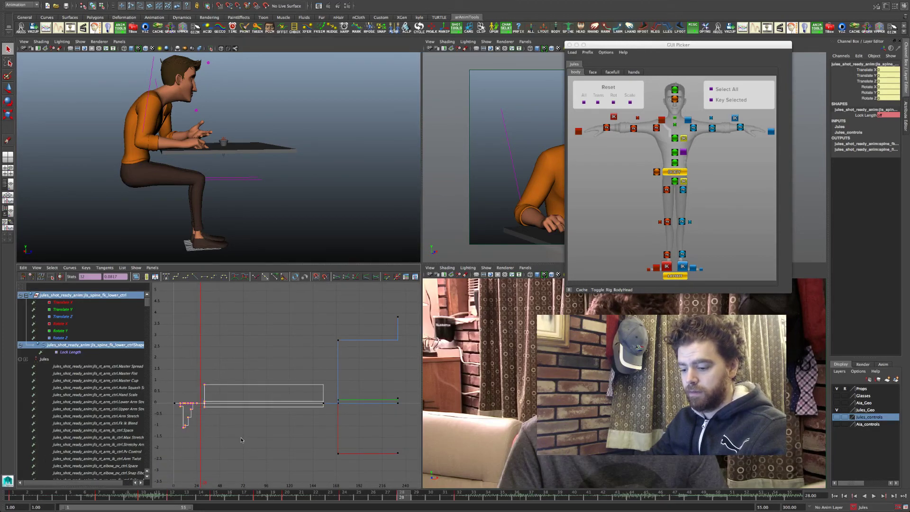
{"action": "key", "text": "f"}
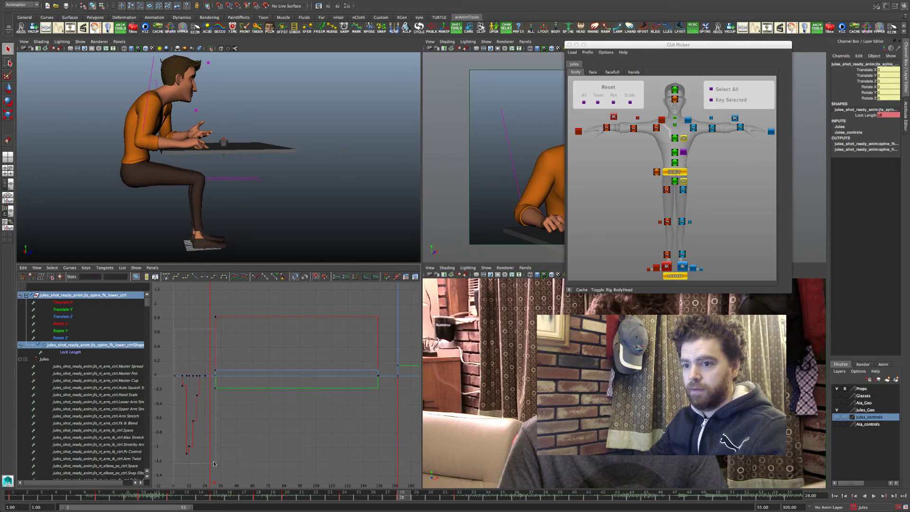
{"action": "left_click_drag", "start_coordinate": [216, 463], "coordinate": [216, 463]}
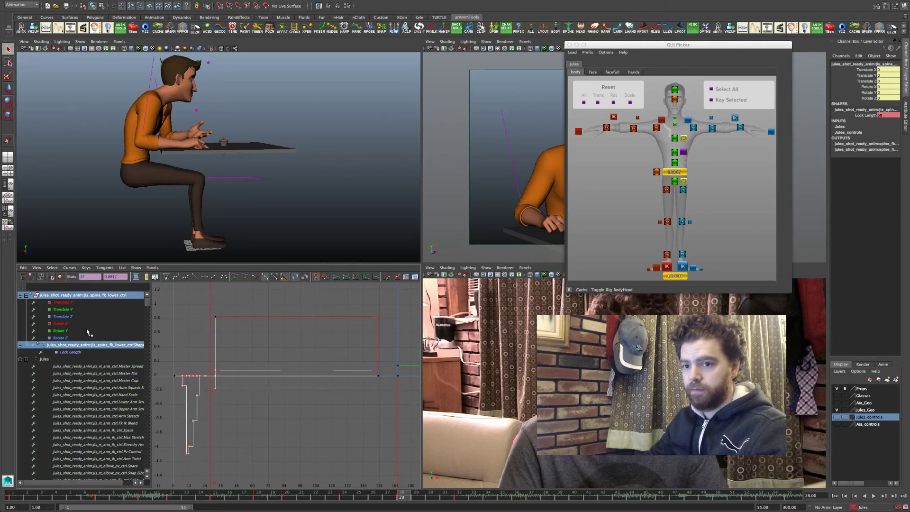
{"action": "left_click", "coordinate": [56, 324]}
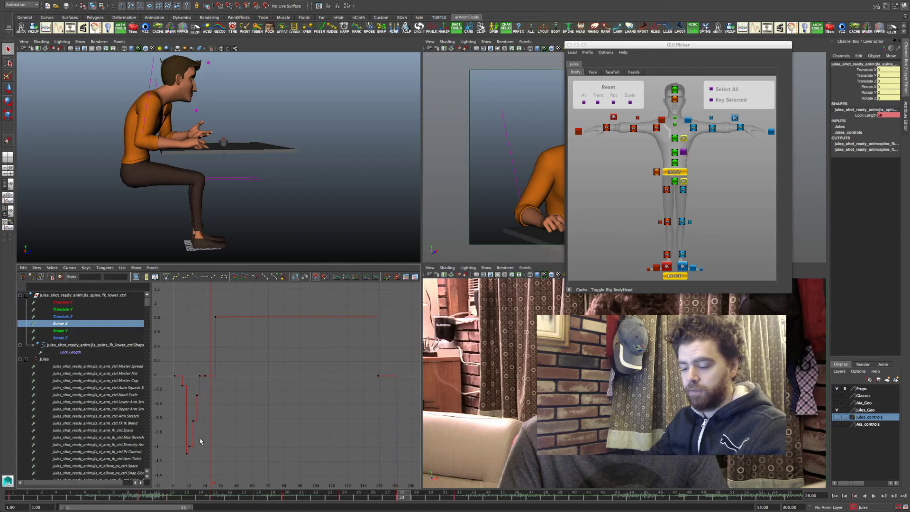
{"action": "left_click_drag", "start_coordinate": [173, 314], "coordinate": [209, 467]}
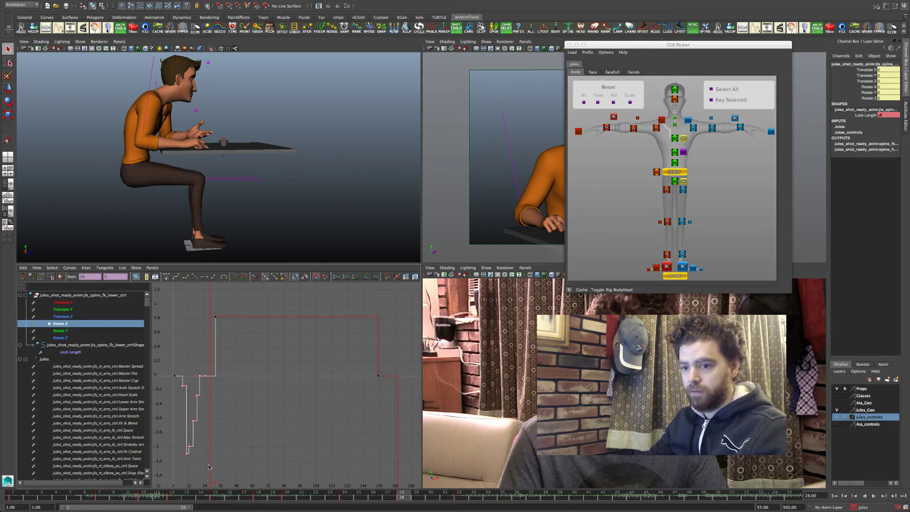
{"action": "key", "text": "f"}
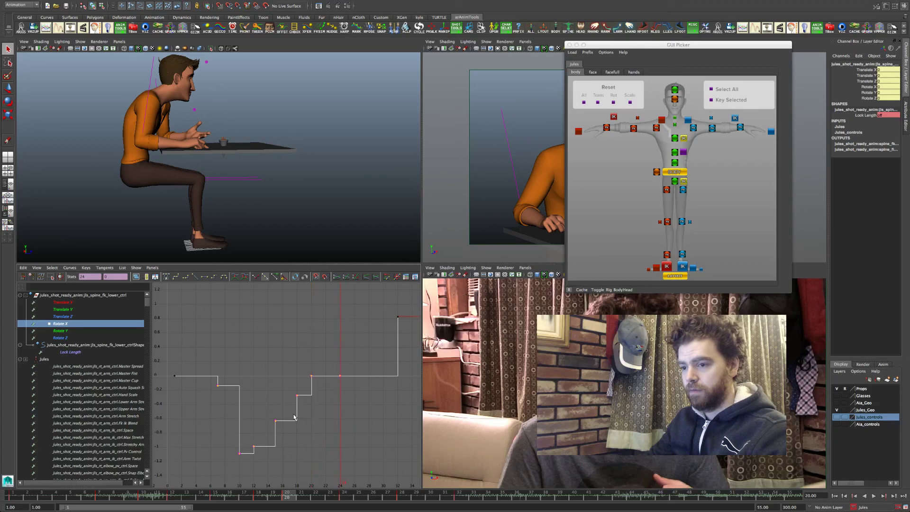
Step: Step between frames 20 and 32 to compare the body poses against the lower spine's Rotate X curve, ending on frame 28
{"action": "key", "text": "."}
{"action": "key", "text": "comma"}
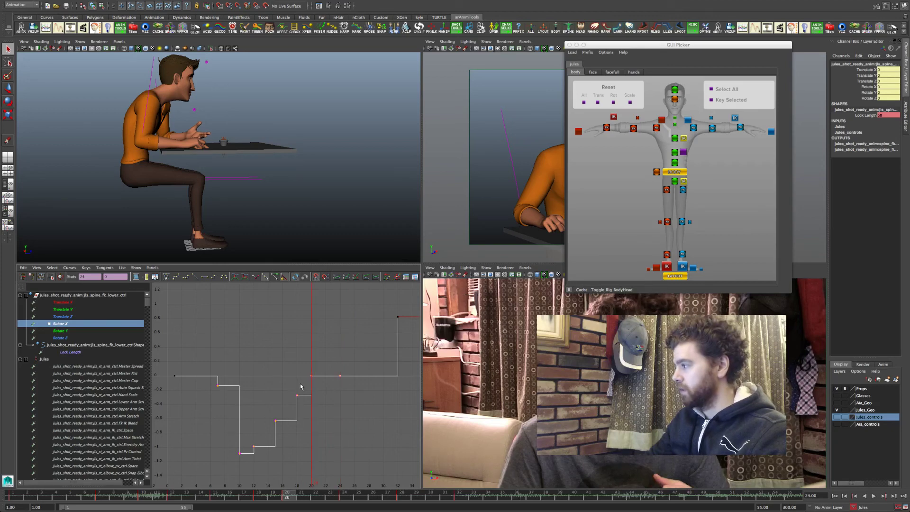
{"action": "key", "text": "comma"}
{"action": "key", "text": "comma"}
{"action": "key", "text": "period"}
{"action": "key", "text": "period"}
{"action": "key", "text": "period"}
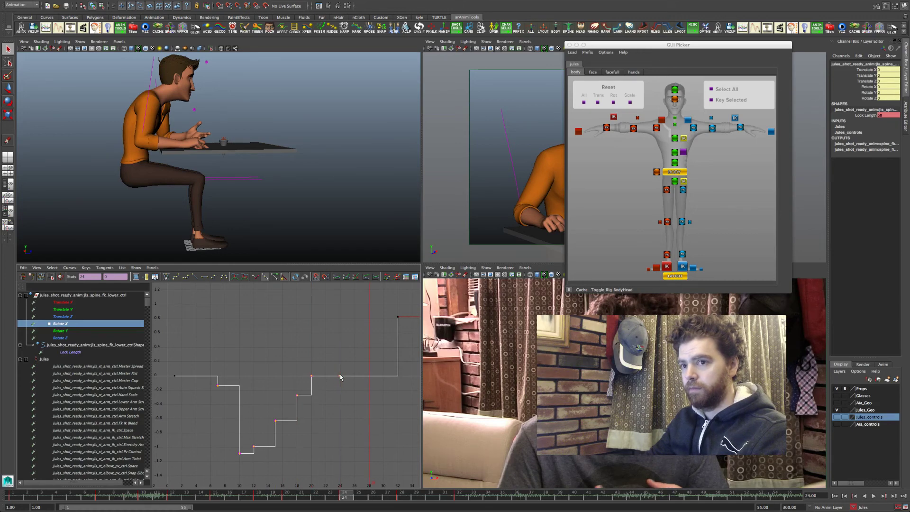
{"action": "key", "text": "period"}
{"action": "key", "text": "comma"}
{"action": "key", "text": "period"}
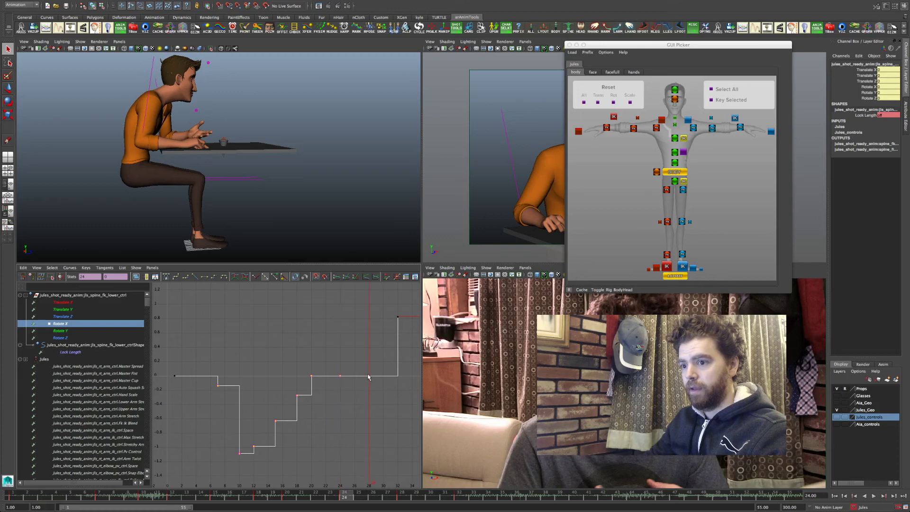
{"action": "key", "text": "period"}
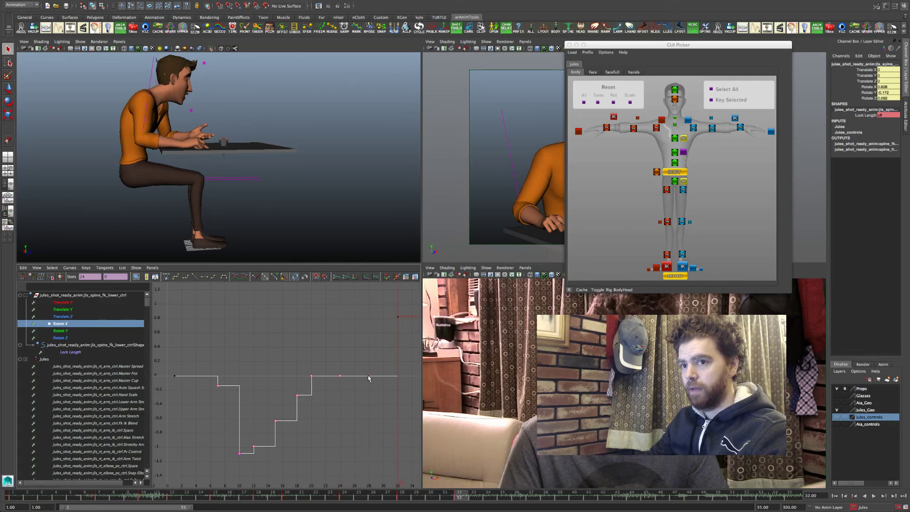
{"action": "key", "text": "comma"}
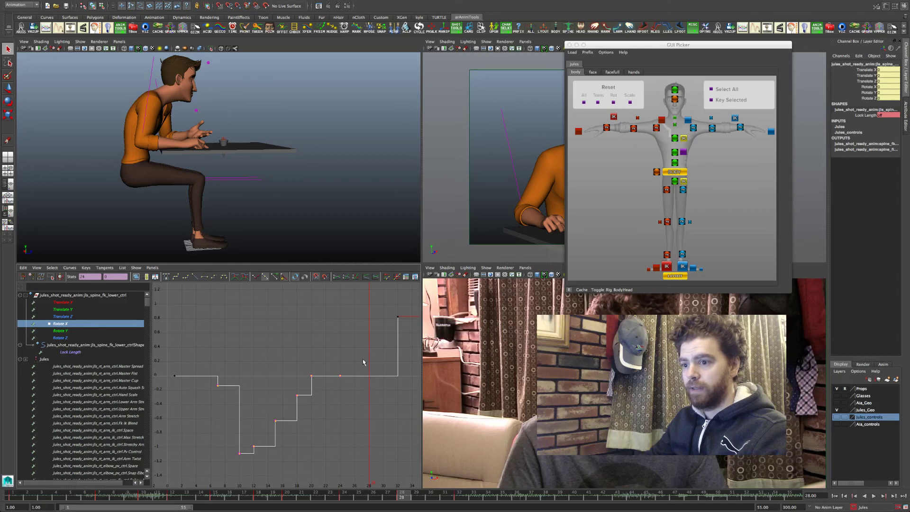
Step: Insert a key on the lower spine's Rotate X curve at frame 28
{"action": "left_click_drag", "start_coordinate": [374, 408], "coordinate": [375, 408]}
{"action": "key", "text": "i"}
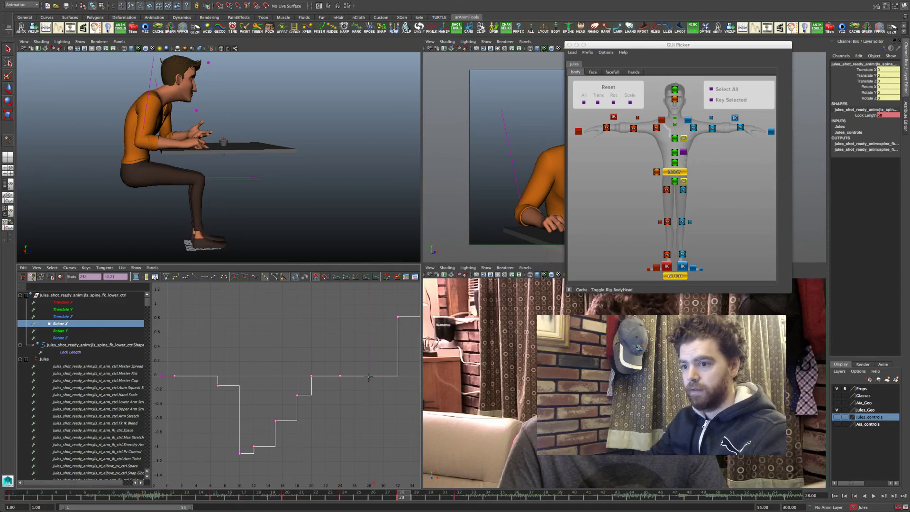
{"action": "middle_click", "coordinate": [369, 375]}
{"action": "key", "text": "q"}
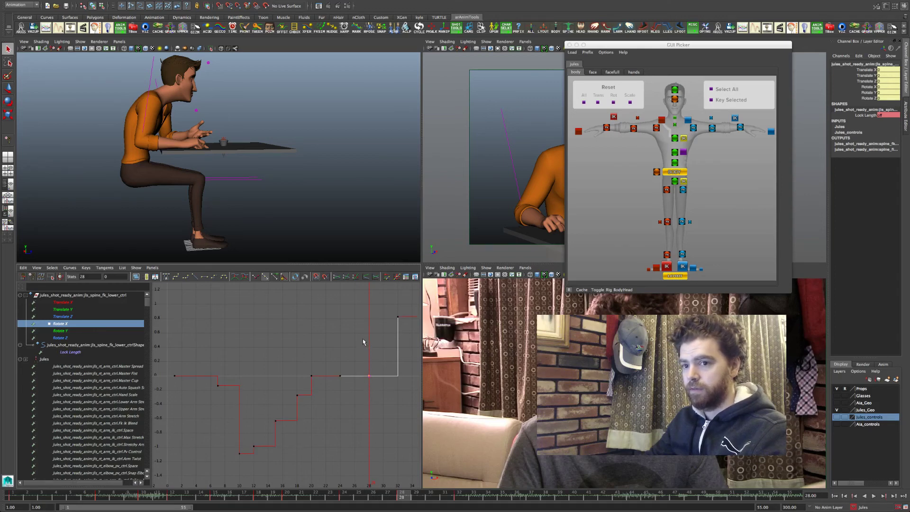
Step: Try lowering the Rotate X key at frame 28 to about -1.143, and delete that key from the curve
{"action": "left_click_drag", "start_coordinate": [378, 421], "coordinate": [378, 421]}
{"action": "key", "text": "w"}
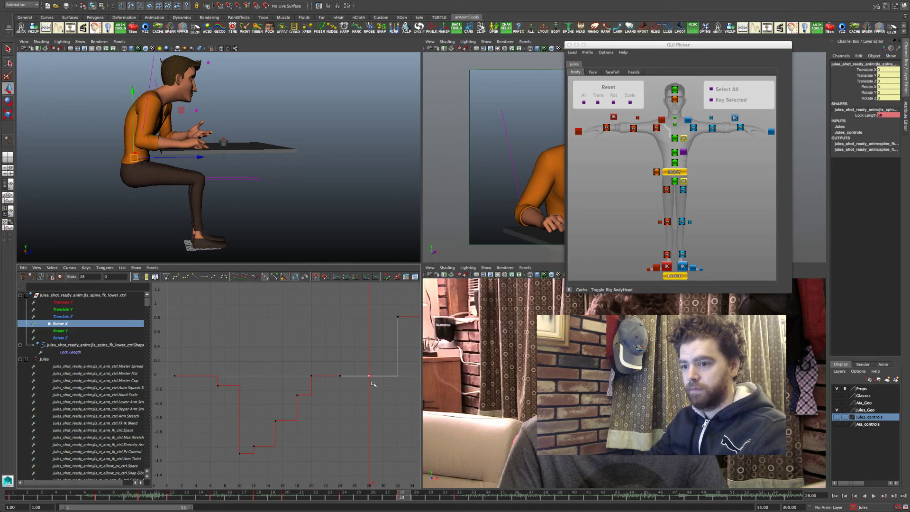
{"action": "key", "text": "e"}
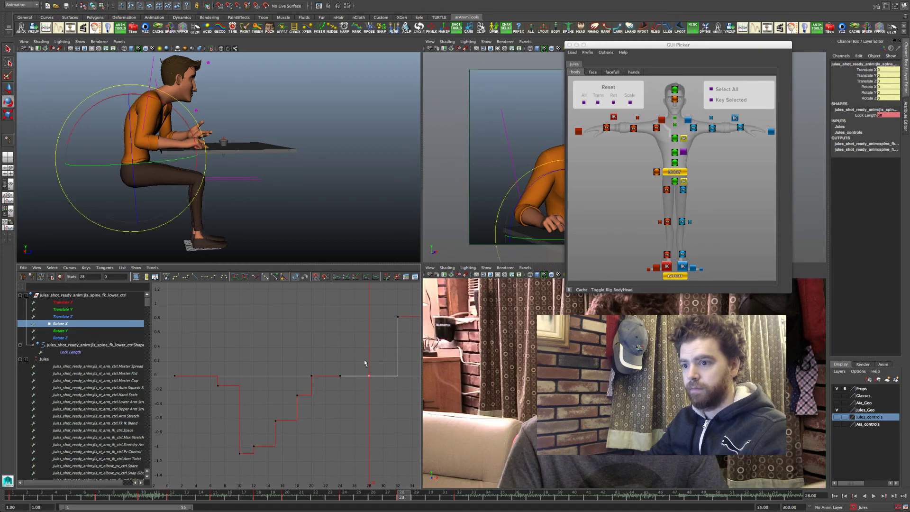
{"action": "key", "text": "w"}
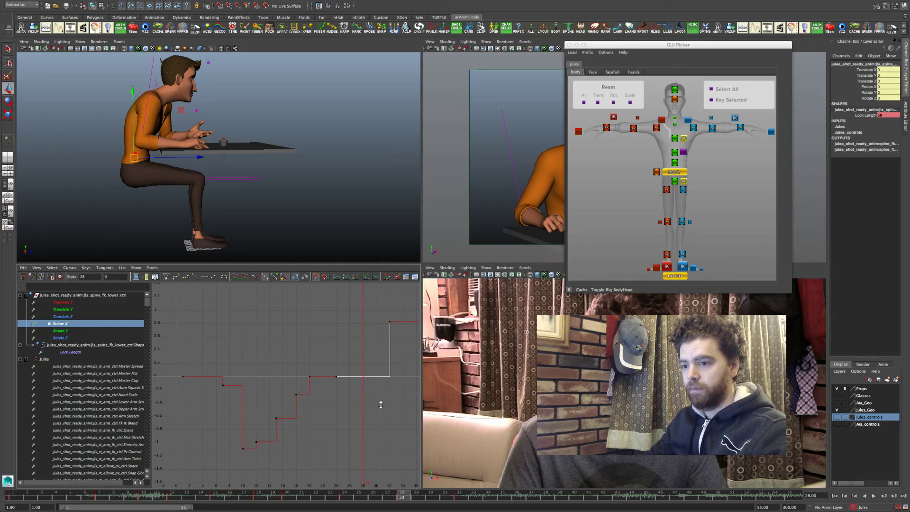
{"action": "middle_click_drag", "start_coordinate": [364, 373], "coordinate": [363, 403], "text": "shift"}
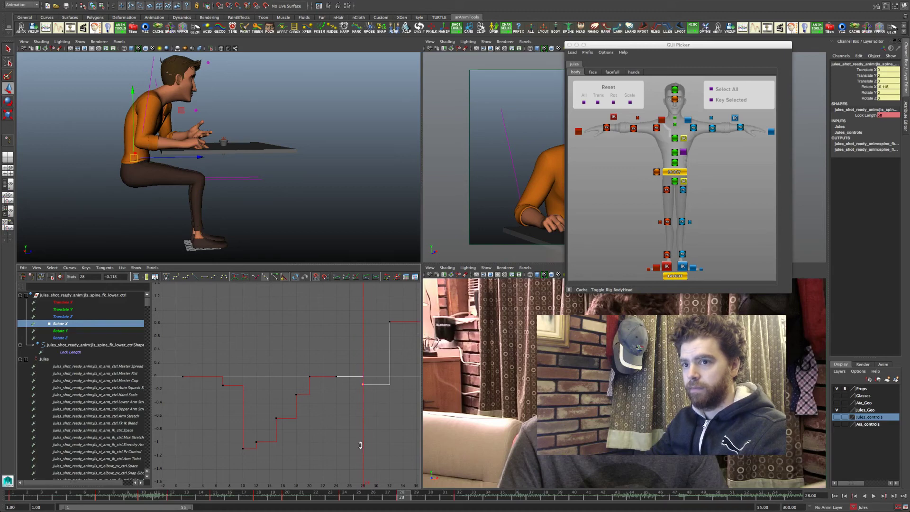
{"action": "middle_click_drag", "start_coordinate": [361, 446], "coordinate": [358, 470], "text": "shift"}
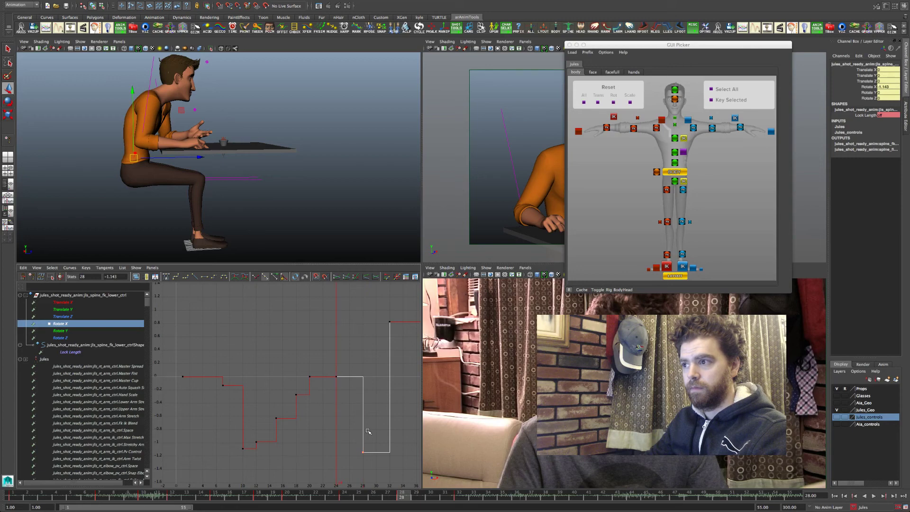
{"action": "key", "text": "e"}
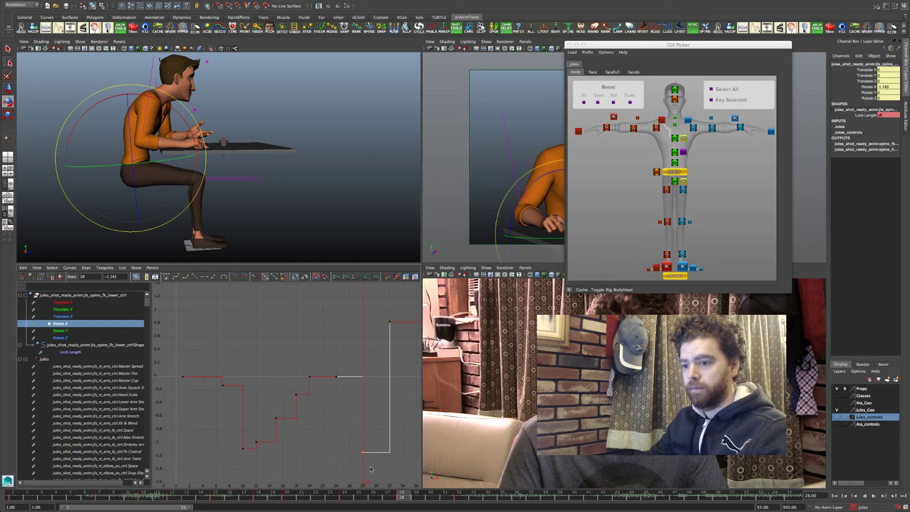
{"action": "key", "text": "Delete"}
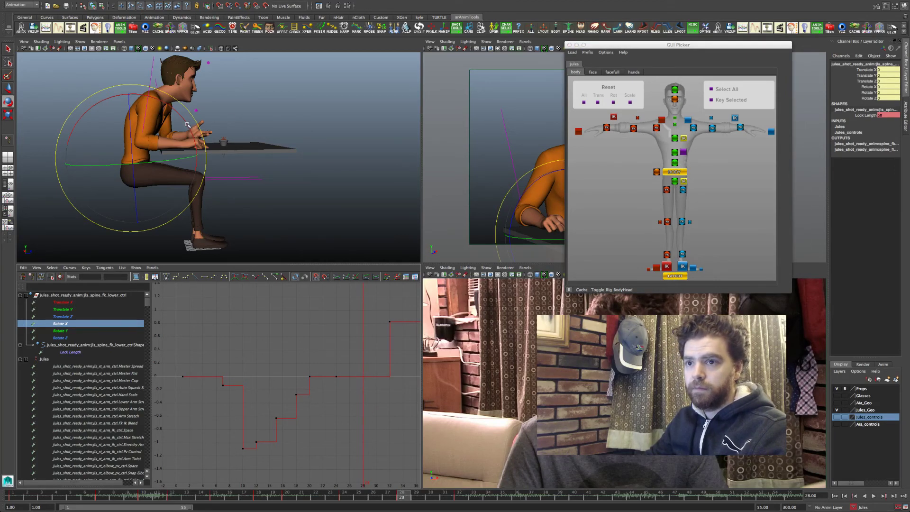
Step: Reduce Rotate X slightly on the lower, upper and shoulder spine controls at frame 28, bringing the shoulder control to about 16.017
{"action": "left_click_drag", "start_coordinate": [187, 125], "coordinate": [185, 121]}
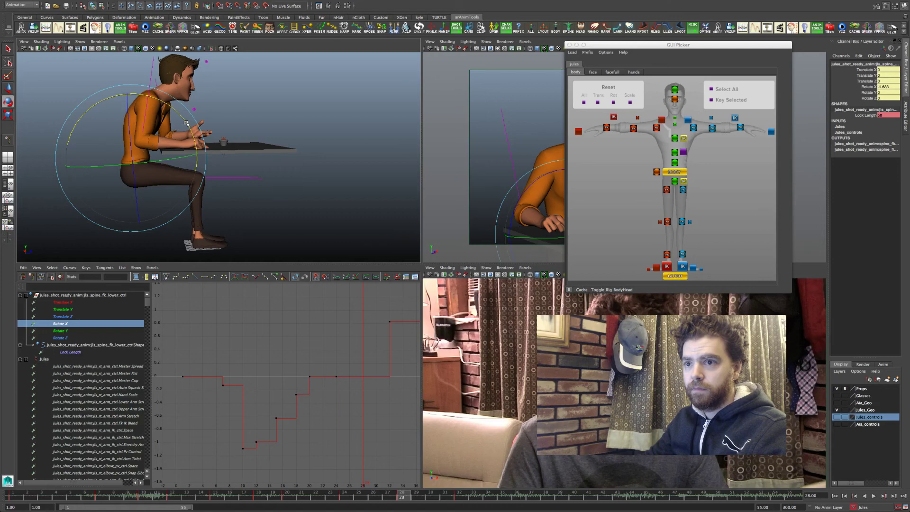
{"action": "left_click", "coordinate": [675, 152]}
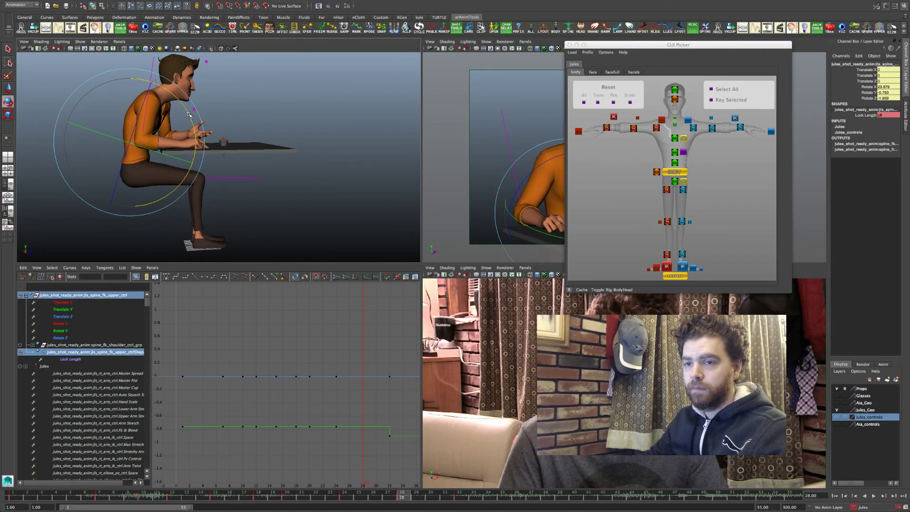
{"action": "left_click_drag", "start_coordinate": [188, 113], "coordinate": [188, 114]}
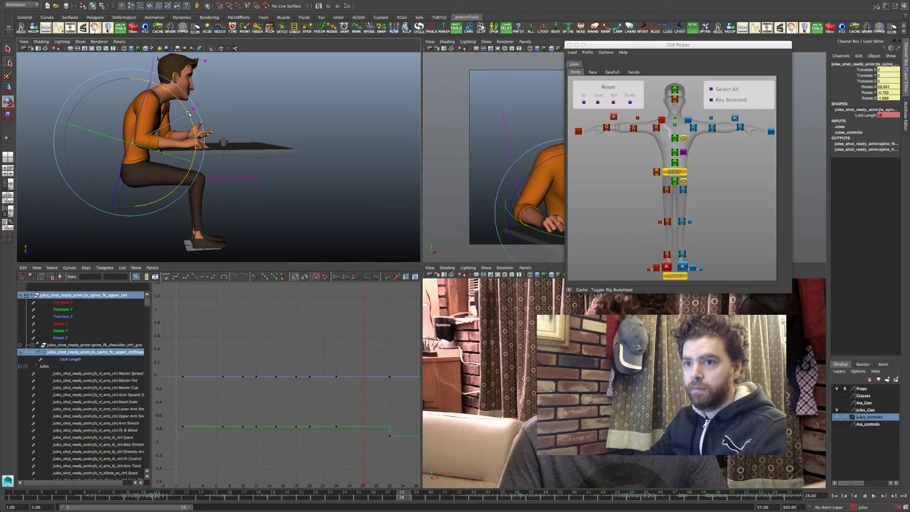
{"action": "left_click", "coordinate": [675, 138]}
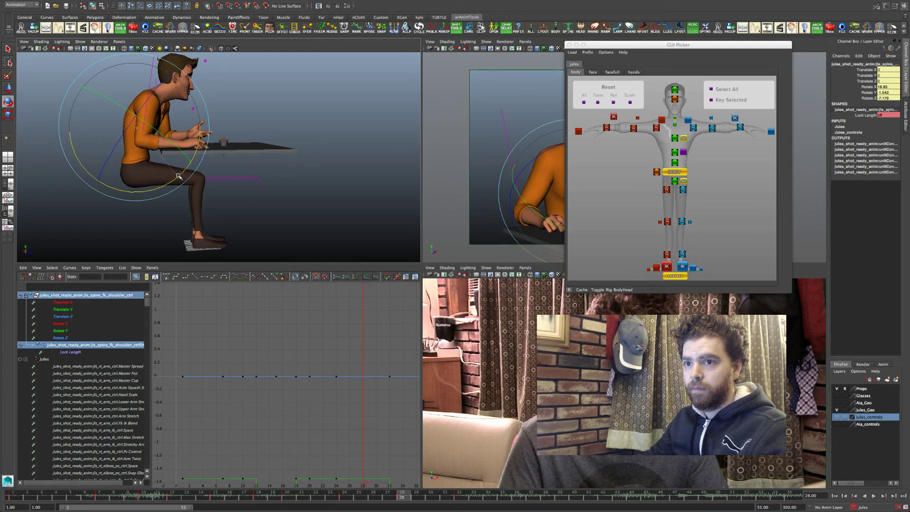
{"action": "left_click_drag", "start_coordinate": [179, 176], "coordinate": [180, 177]}
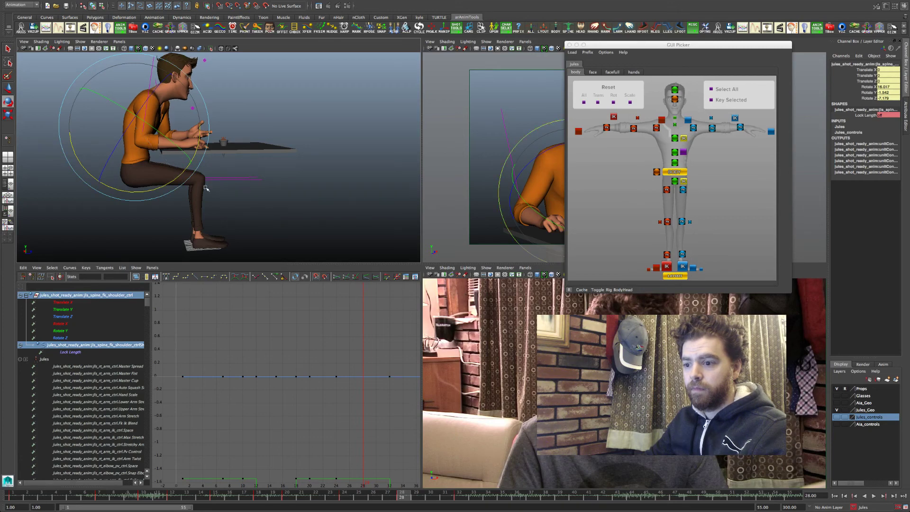
Step: Step through the keyed poses between frames 20 and 32 to check the torso motion against the new frame 28 pose
{"action": "key", "text": "comma"}
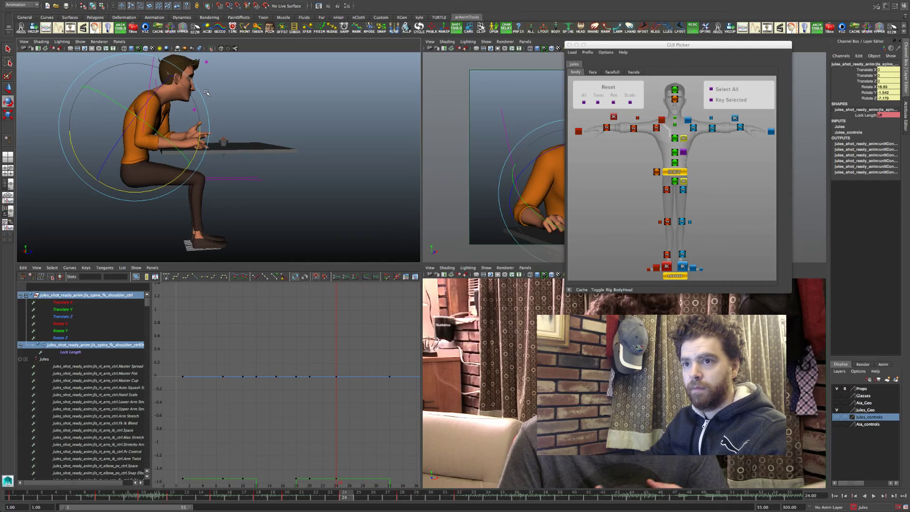
{"action": "key", "text": "period"}
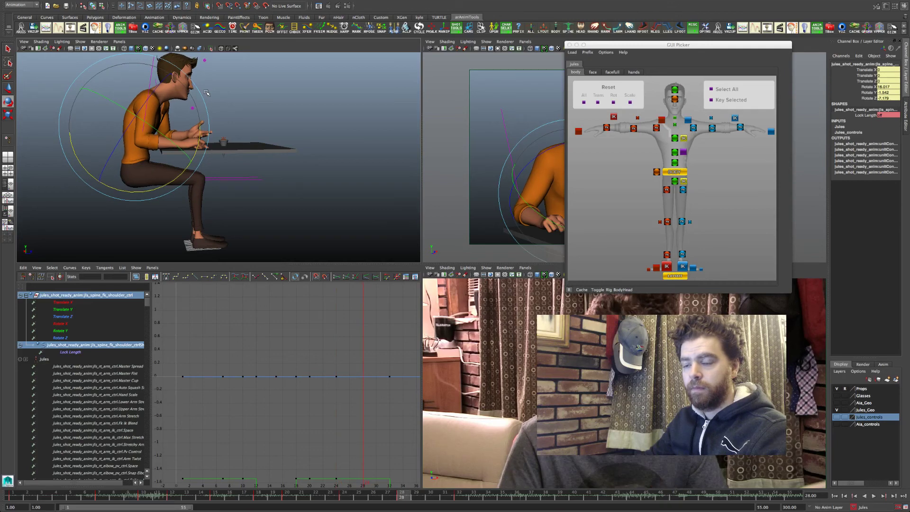
{"action": "key", "text": "period"}
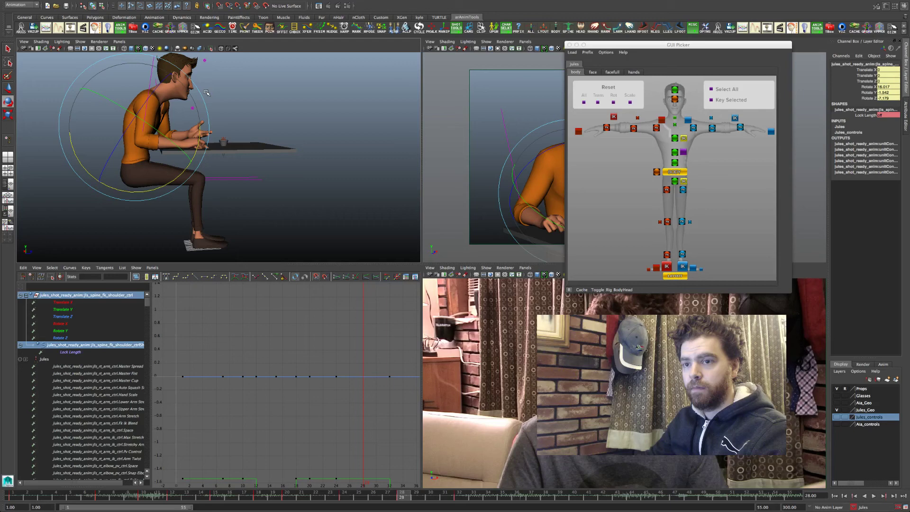
{"action": "key", "text": "period"}
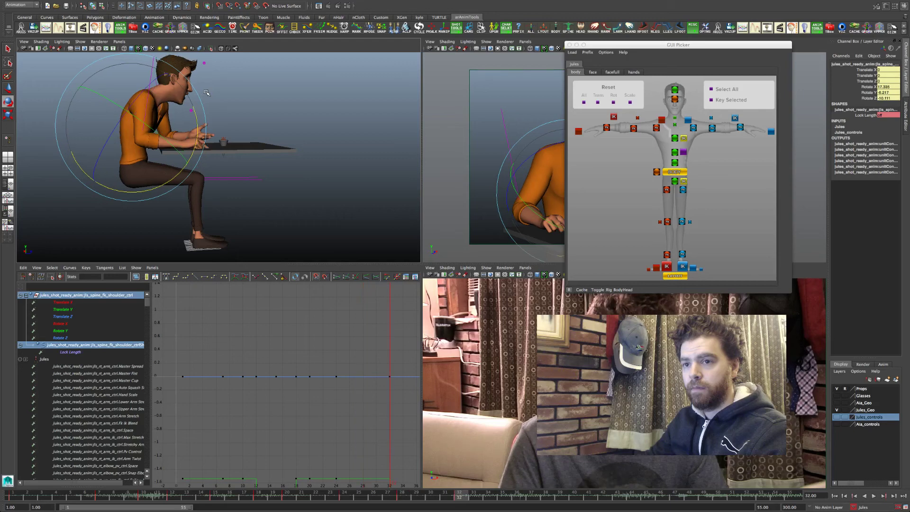
{"action": "key", "text": "comma"}
{"action": "key", "text": "period"}
{"action": "key", "text": "comma"}
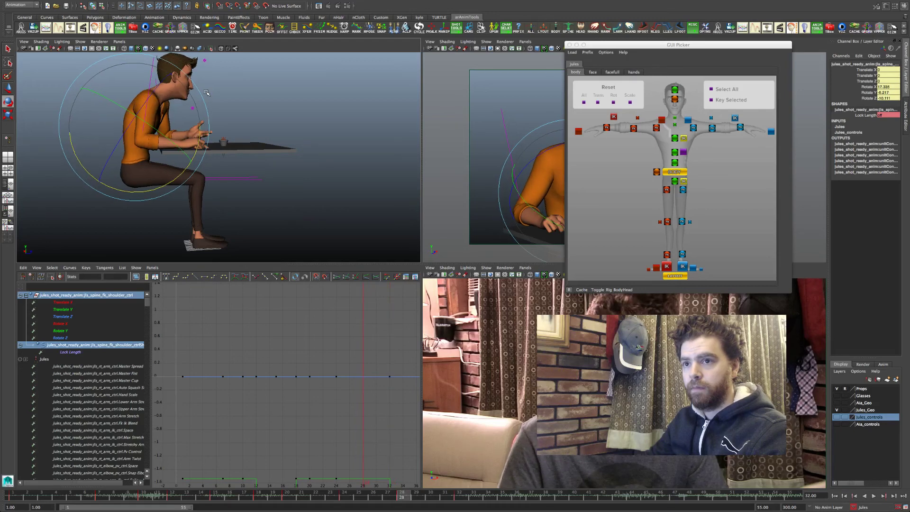
{"action": "key", "text": "comma"}
{"action": "key", "text": "period"}
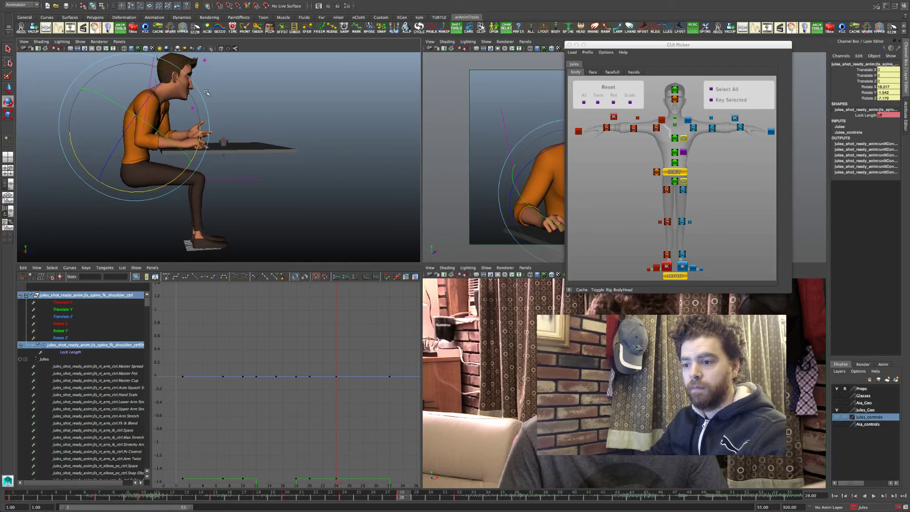
{"action": "key", "text": "comma"}
Step: Enlarge the side view and compare the torso and head arc between frames 18 and 32, ending on frame 28
{"action": "key", "text": "space"}
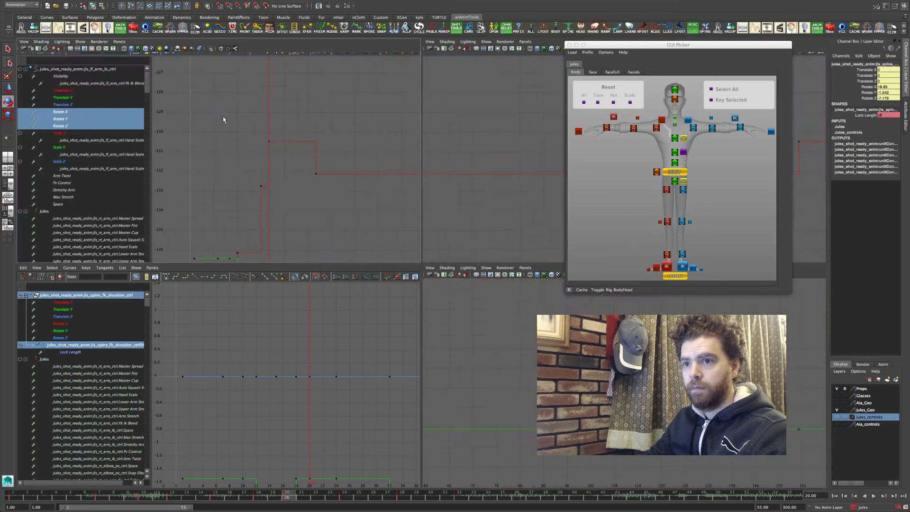
{"action": "key", "text": "comma"}
{"action": "left_click_drag", "start_coordinate": [490, 297], "coordinate": [447, 295], "text": "alt"}
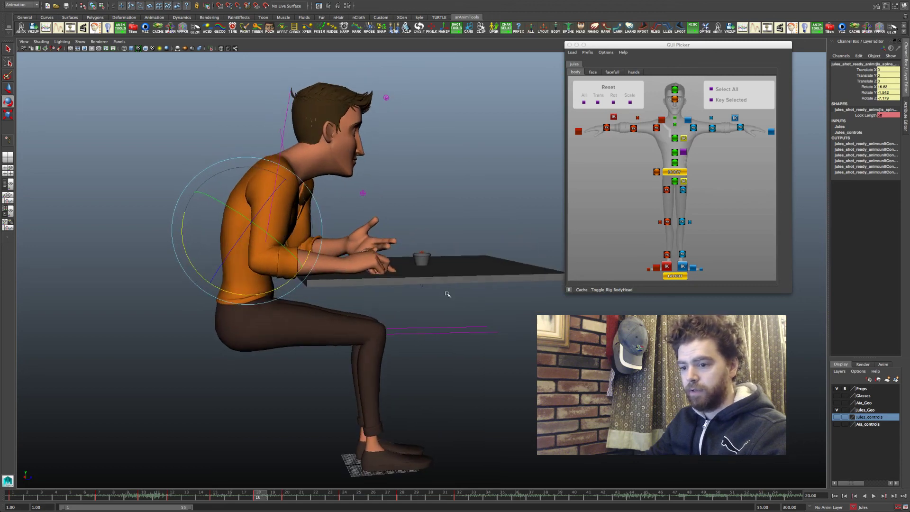
{"action": "key", "text": "comma"}
{"action": "key", "text": "period"}
{"action": "key", "text": "period"}
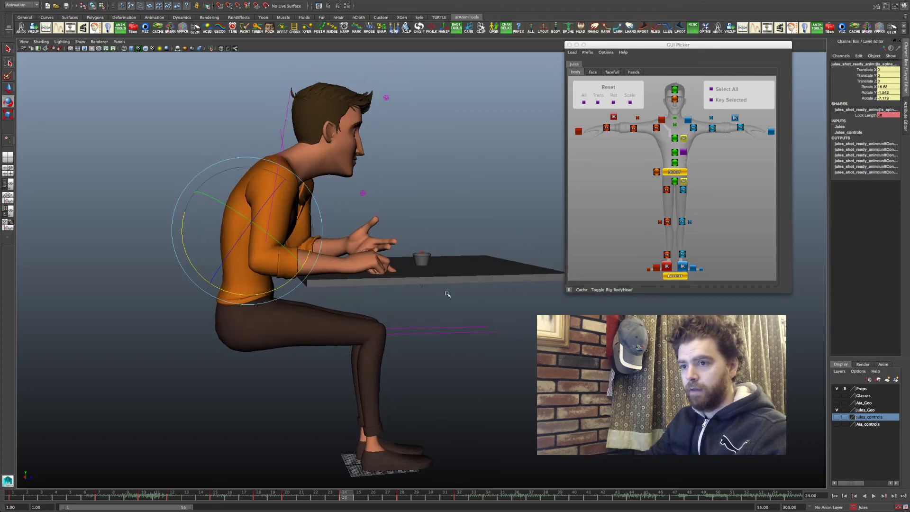
{"action": "key", "text": "period"}
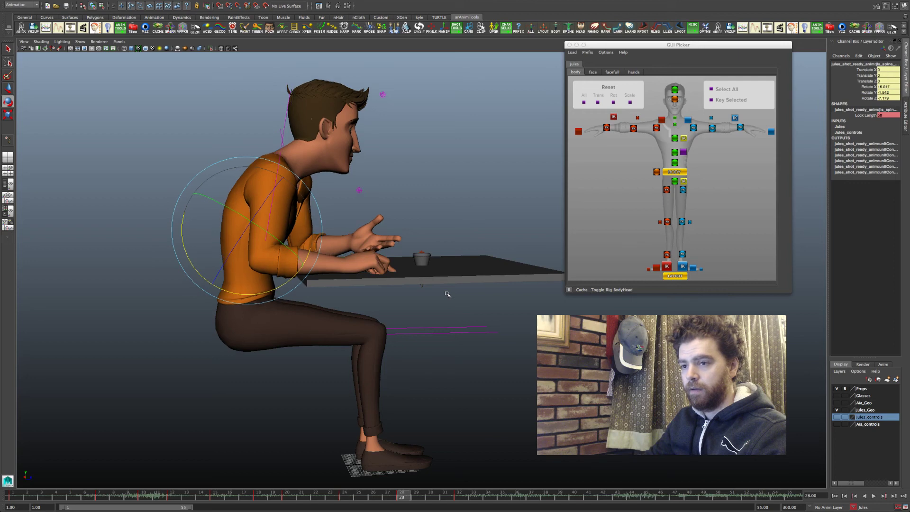
{"action": "key", "text": "period"}
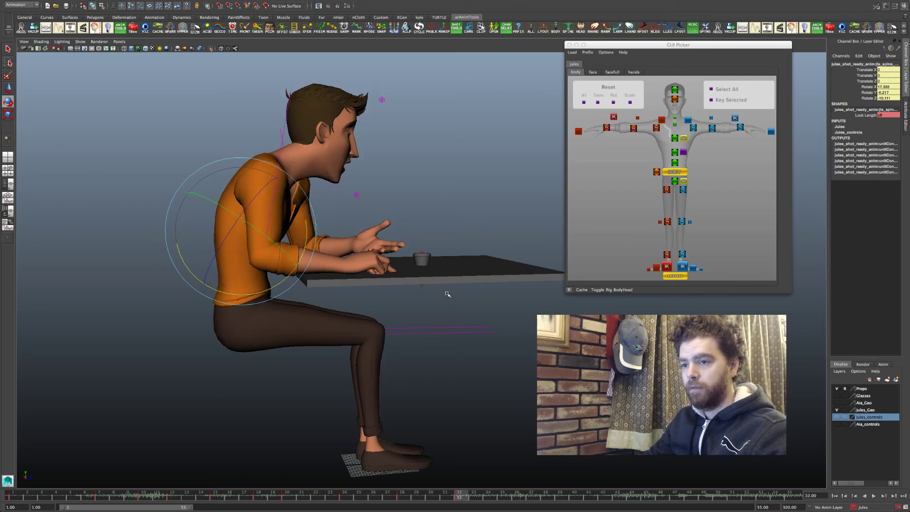
{"action": "key", "text": "comma"}
{"action": "key", "text": "period"}
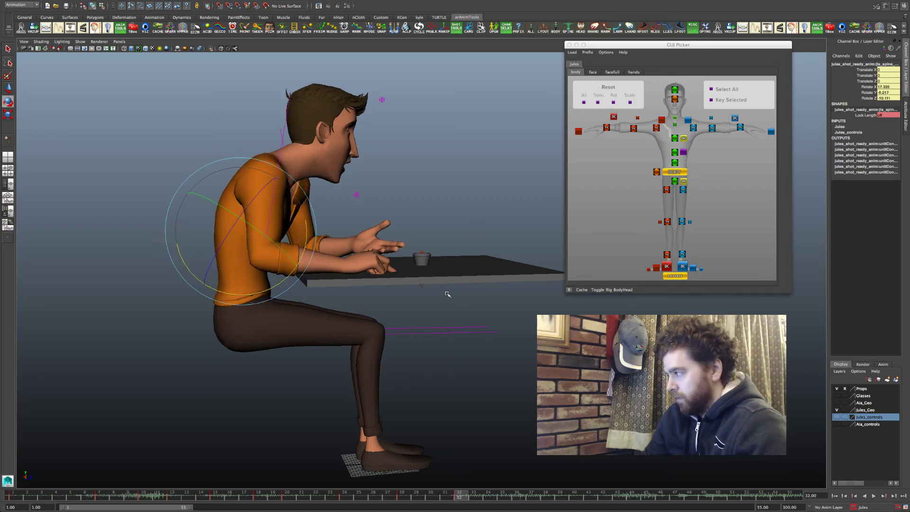
{"action": "key", "text": "comma"}
{"action": "key", "text": "comma"}
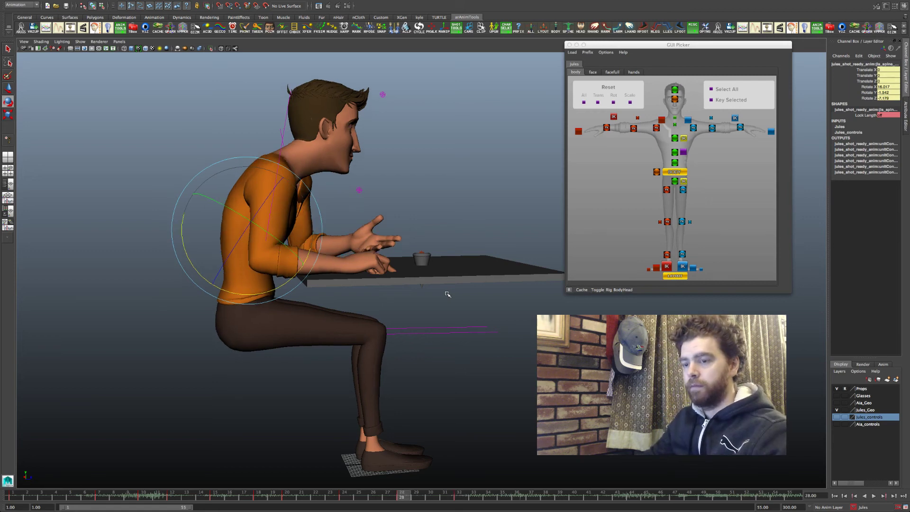
{"action": "key", "text": "period"}
{"action": "key", "text": "comma"}
{"action": "key", "text": "comma"}
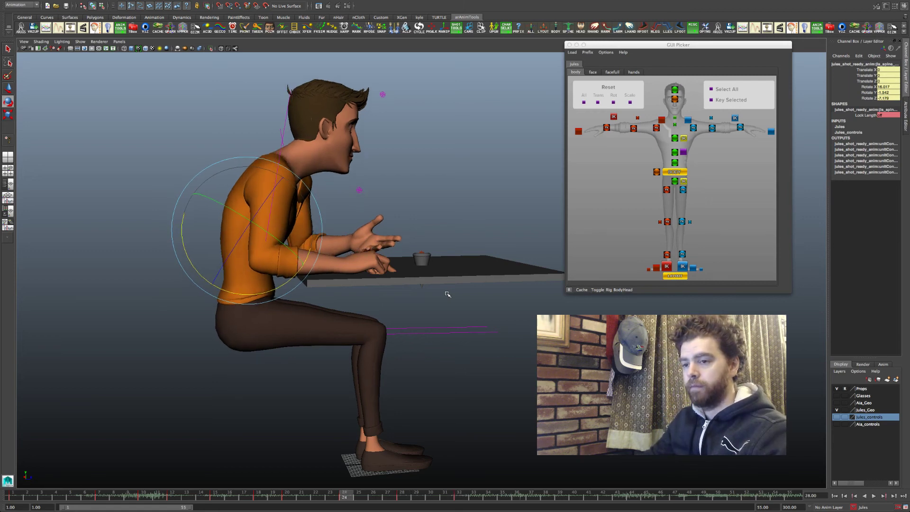
{"action": "key", "text": "period"}
{"action": "key", "text": "period"}
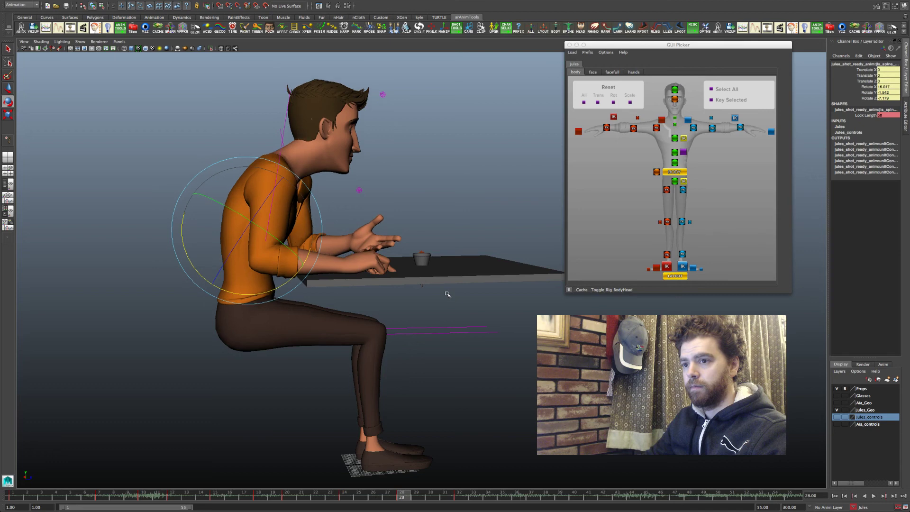
{"action": "key", "text": "period"}
{"action": "key", "text": "comma"}
{"action": "key", "text": "comma"}
{"action": "key", "text": "comma"}
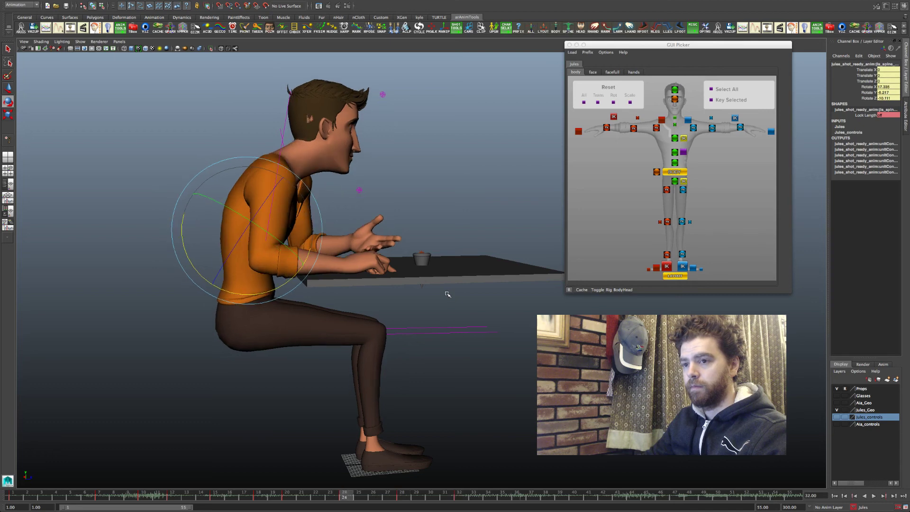
{"action": "key", "text": "period"}
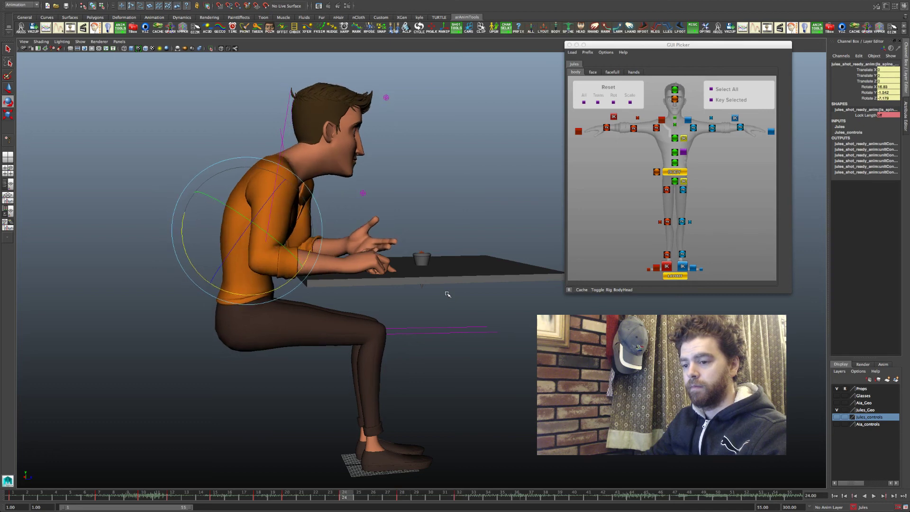
{"action": "key", "text": "period"}
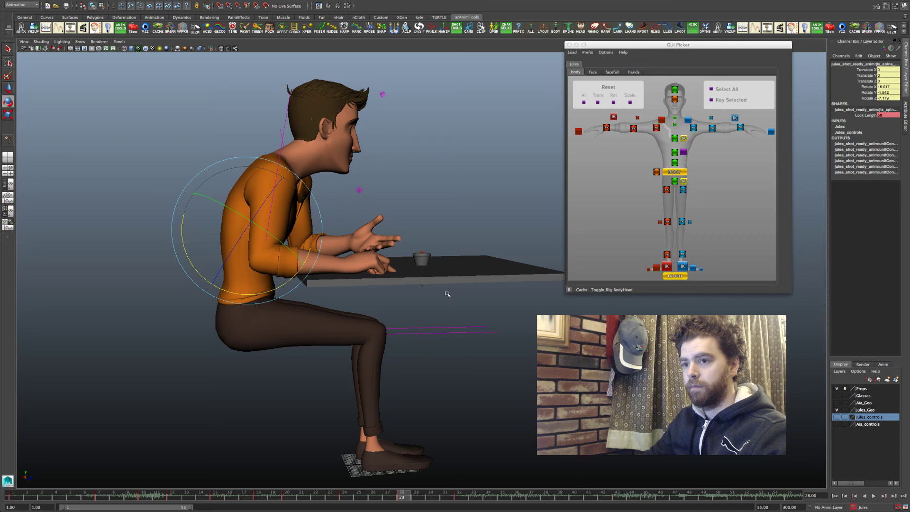
{"action": "key", "text": "period"}
{"action": "key", "text": "comma"}
Step: Select the right and then the left clavicle control, and examine the shoulders from the front and opposite side across frames 24 to 32
{"action": "left_click", "coordinate": [661, 120]}
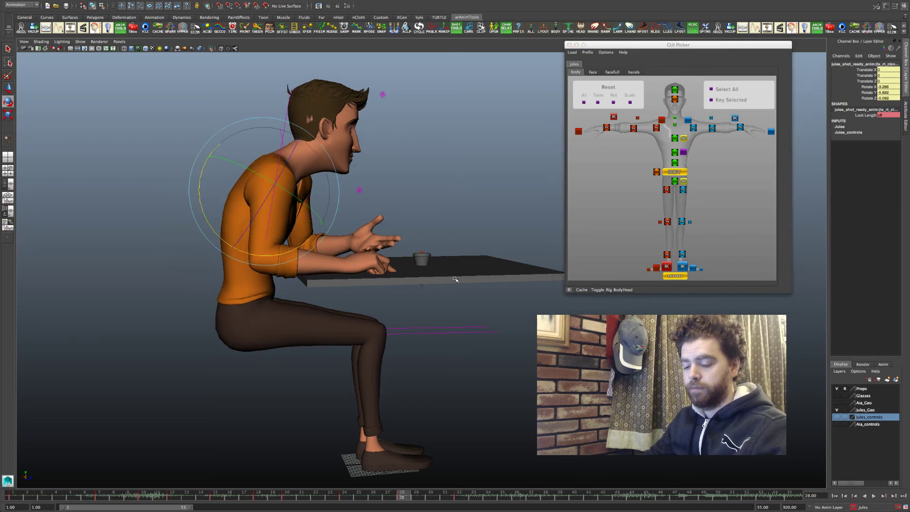
{"action": "left_click_drag", "start_coordinate": [449, 285], "coordinate": [423, 272], "text": "alt"}
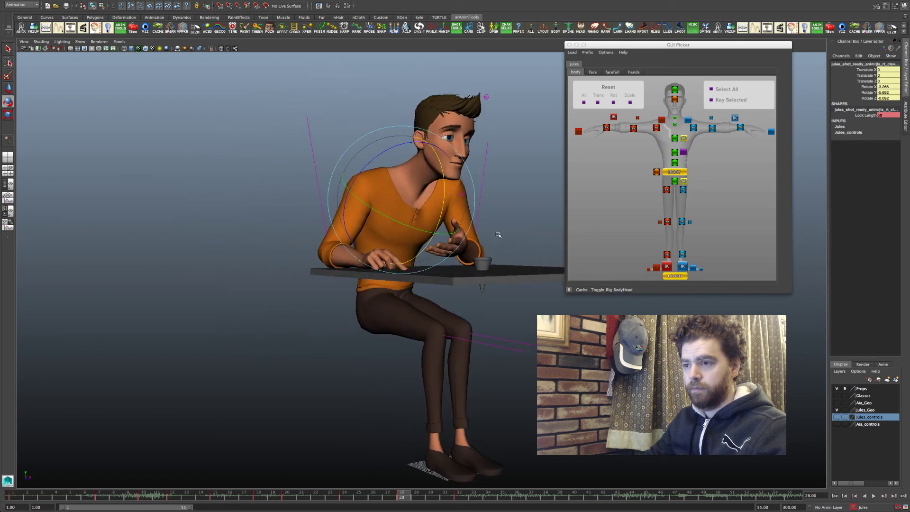
{"action": "left_click_drag", "start_coordinate": [496, 236], "coordinate": [567, 211], "text": "alt"}
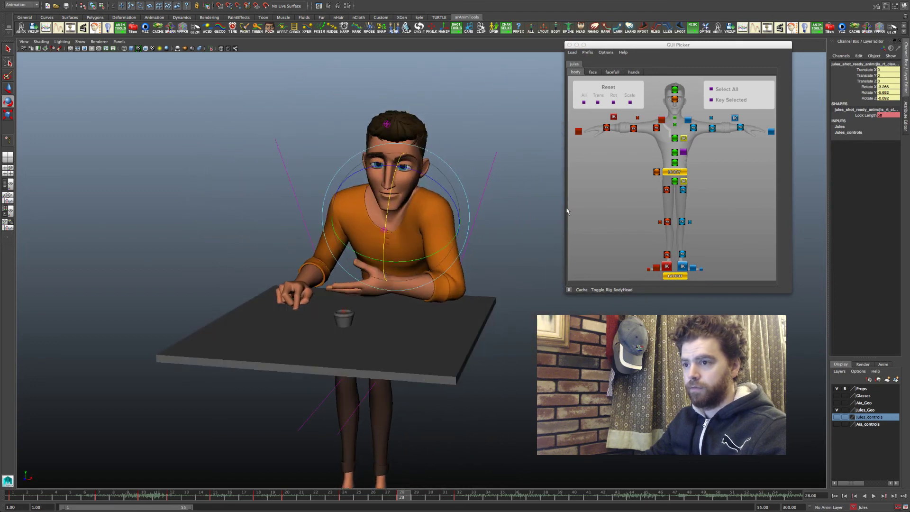
{"action": "left_click", "coordinate": [693, 128]}
{"action": "left_click_drag", "start_coordinate": [399, 309], "coordinate": [419, 296], "text": "alt"}
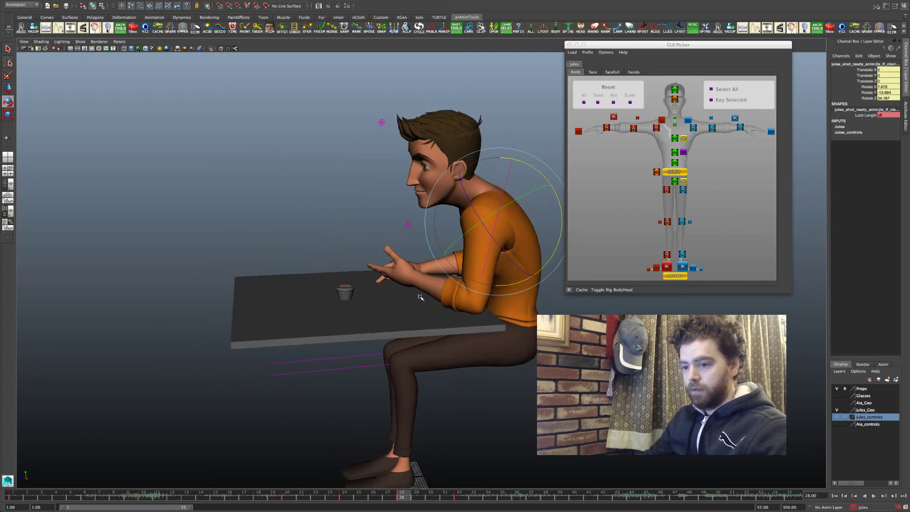
{"action": "key", "text": "."}
{"action": "key", "text": "."}
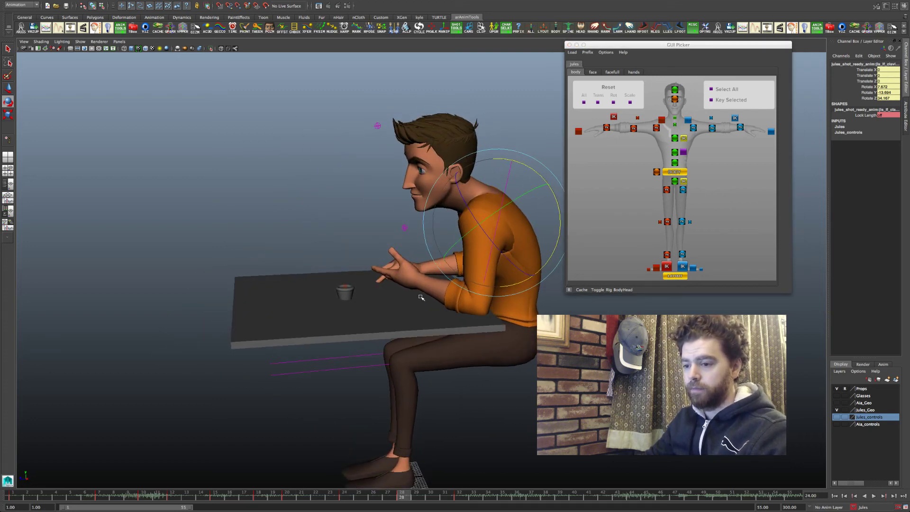
{"action": "key", "text": "."}
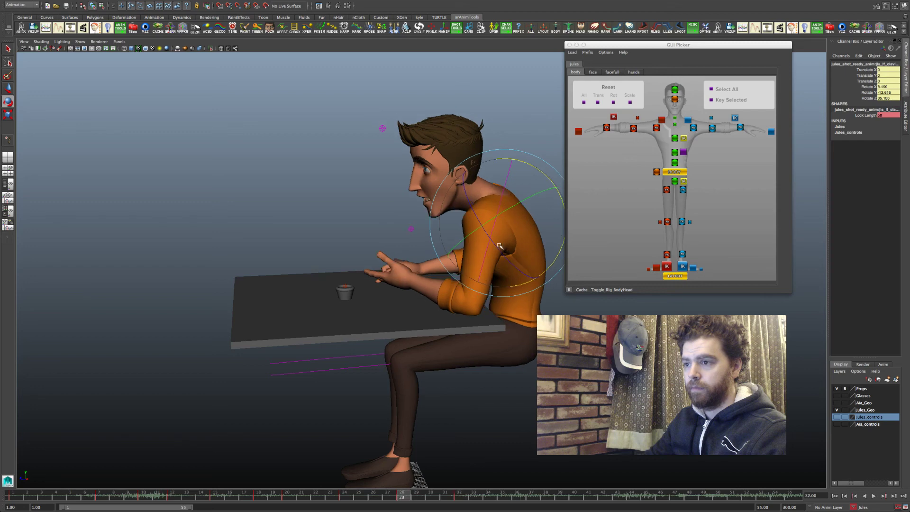
{"action": "key", "text": "."}
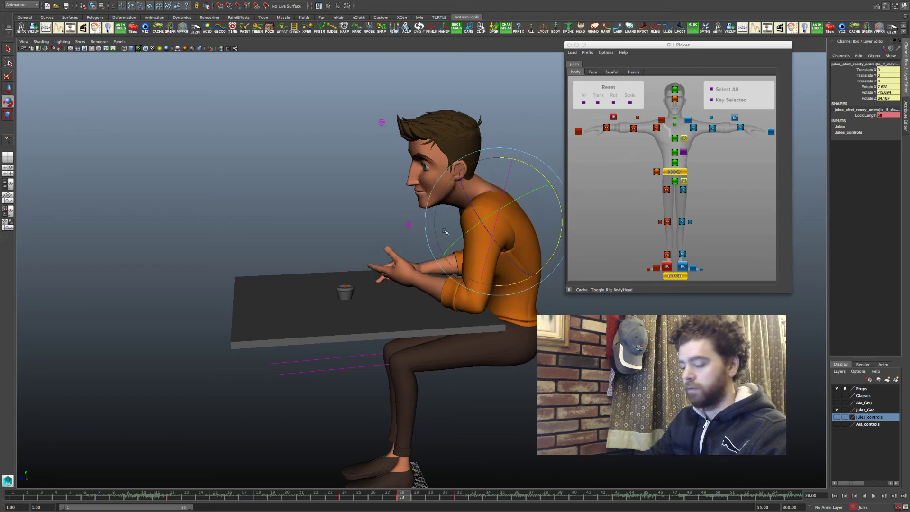
Step: Rotate the left clavicle control at frame 28 to bring its Rotate Z to about 33, checking the shoulder up close against neighbouring poses
{"action": "middle_click_drag", "start_coordinate": [444, 230], "coordinate": [339, 224], "text": "alt"}
{"action": "right_click_drag", "start_coordinate": [383, 220], "coordinate": [587, 193], "text": "alt"}
{"action": "right_click_drag", "start_coordinate": [358, 233], "coordinate": [375, 231], "text": "alt"}
{"action": "middle_click_drag", "start_coordinate": [379, 208], "coordinate": [375, 254], "text": "alt"}
{"action": "left_click_drag", "start_coordinate": [349, 270], "coordinate": [362, 264], "text": "alt"}
{"action": "right_click_drag", "start_coordinate": [361, 264], "coordinate": [368, 267], "text": "alt"}
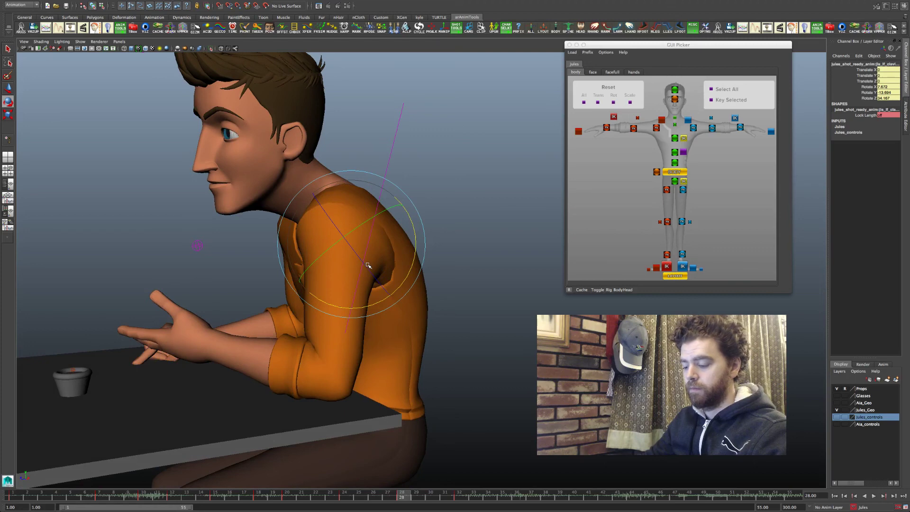
{"action": "key", "text": "comma"}
{"action": "key", "text": "period"}
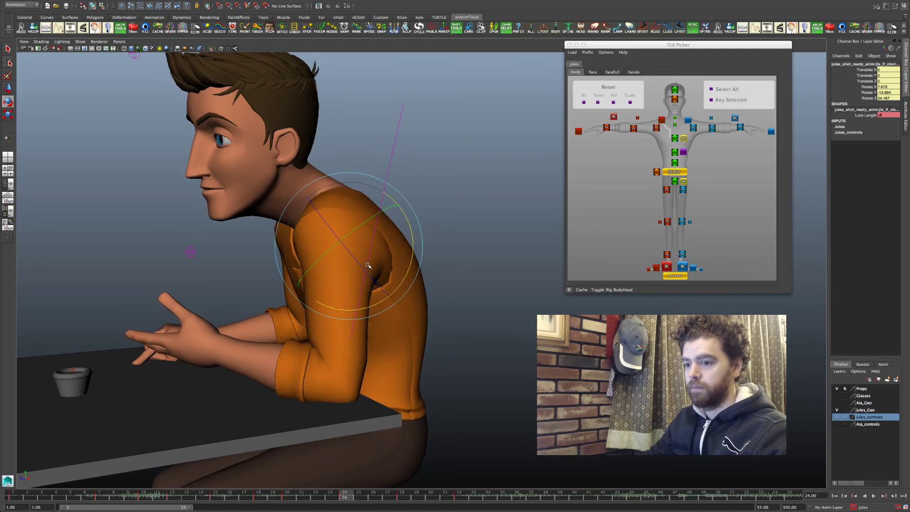
{"action": "key", "text": "period"}
{"action": "key", "text": "period"}
{"action": "key", "text": "comma"}
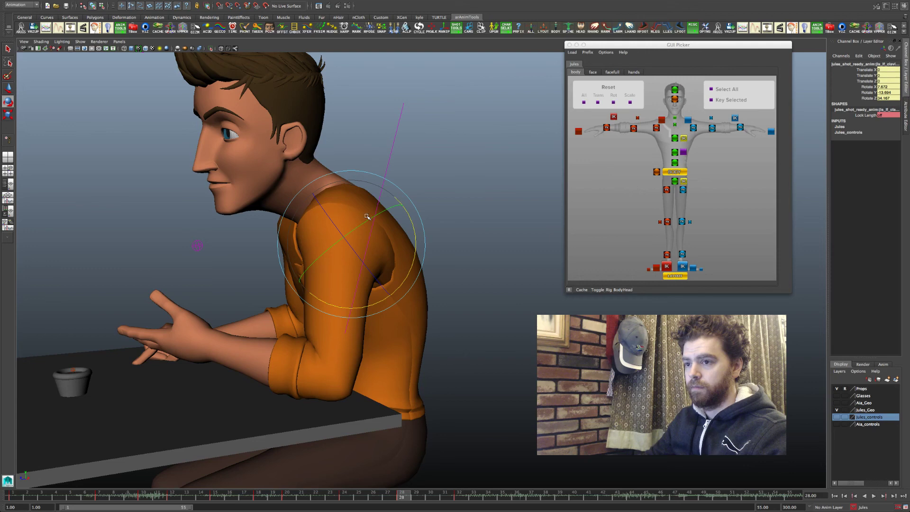
{"action": "left_click_drag", "start_coordinate": [365, 215], "coordinate": [330, 303]}
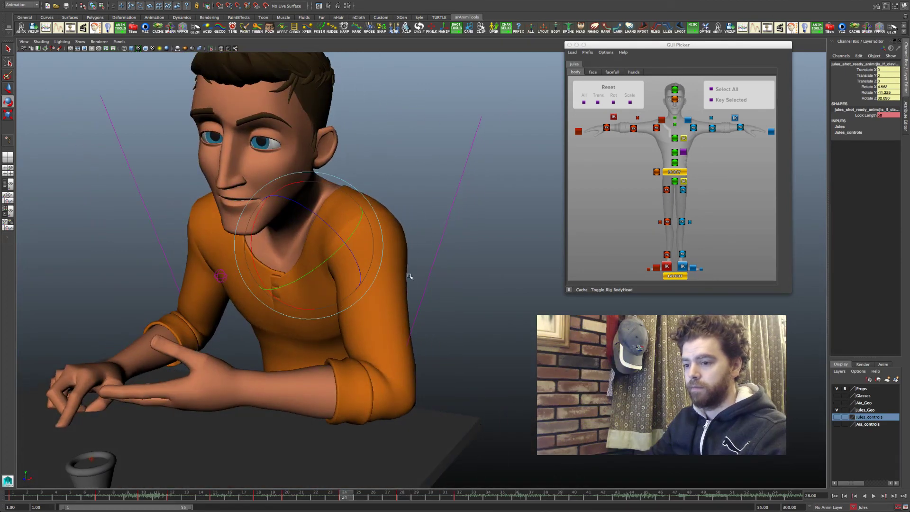
{"action": "key", "text": "."}
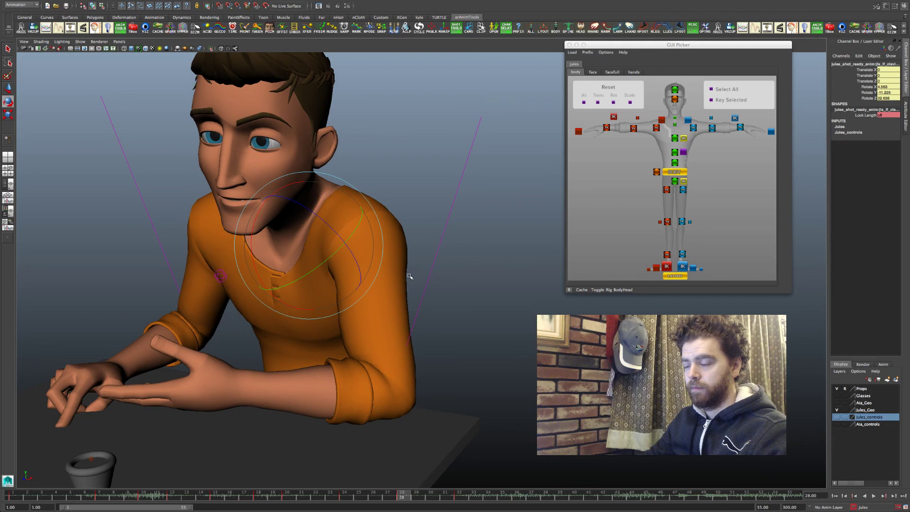
Step: Rotate the left clavicle control at frame 28 to a Rotate Y of about -7, comparing the shoulder with frames 24 and 32
{"action": "left_click_drag", "start_coordinate": [369, 238], "coordinate": [370, 240]}
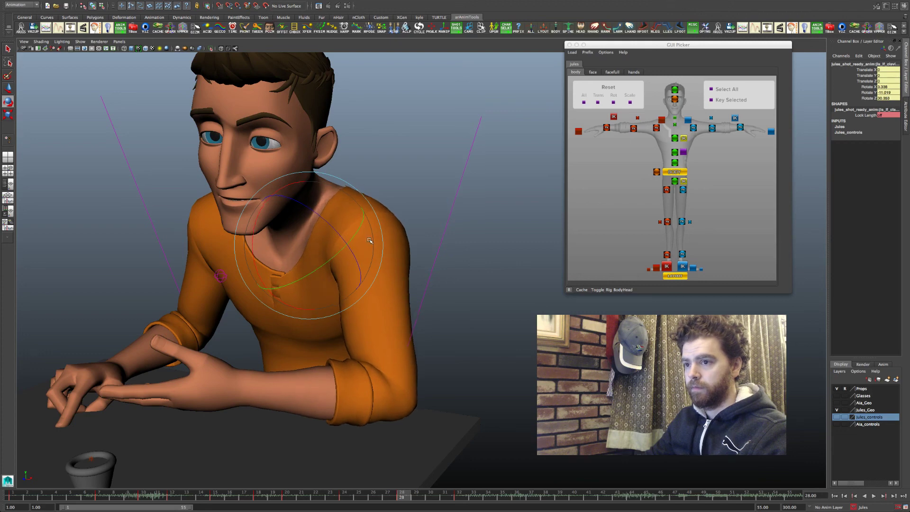
{"action": "key", "text": "."}
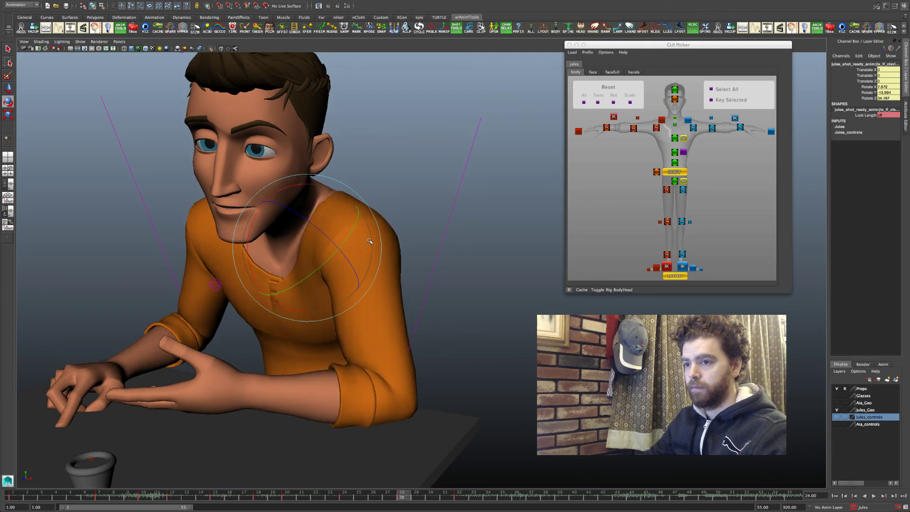
{"action": "key", "text": "."}
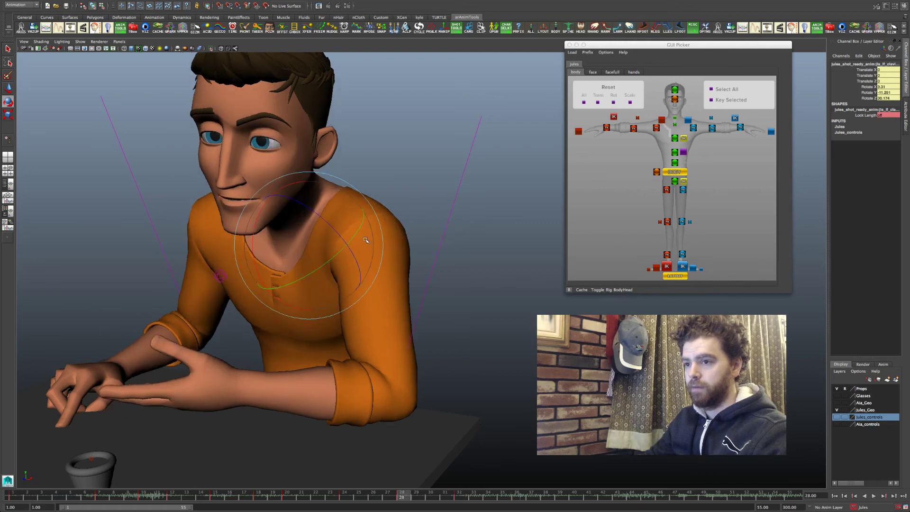
{"action": "left_click_drag", "start_coordinate": [365, 240], "coordinate": [364, 235]}
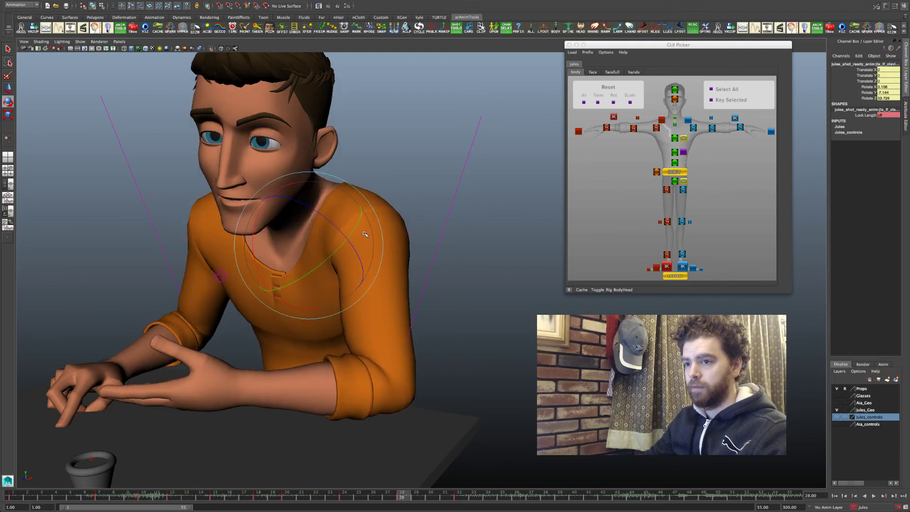
{"action": "key", "text": "."}
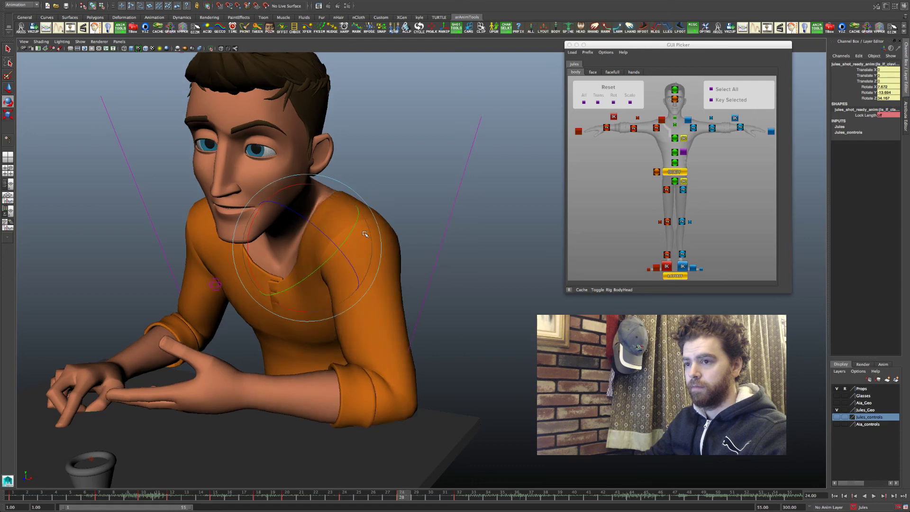
{"action": "key", "text": "."}
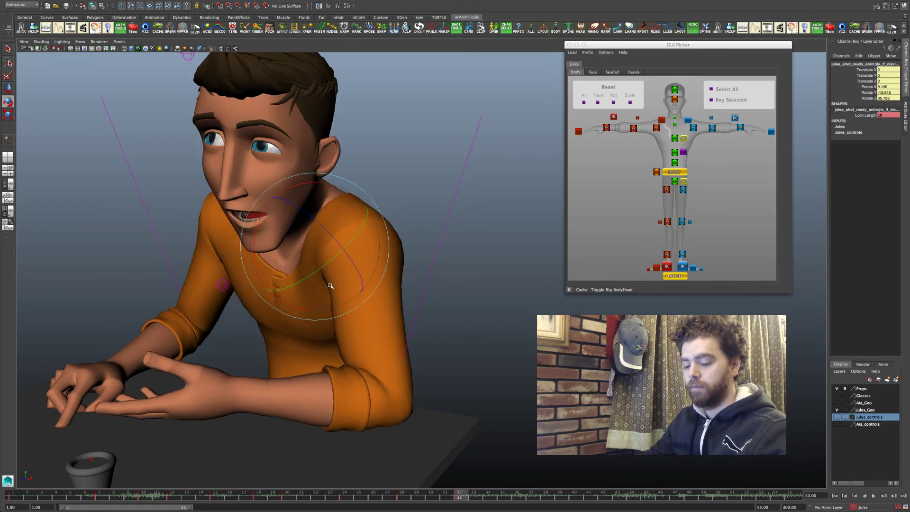
Step: Select the right clavicle control and examine that shoulder from the opposite side and the front across frames 24 to 32
{"action": "left_click_drag", "start_coordinate": [365, 234], "coordinate": [432, 287], "text": "alt"}
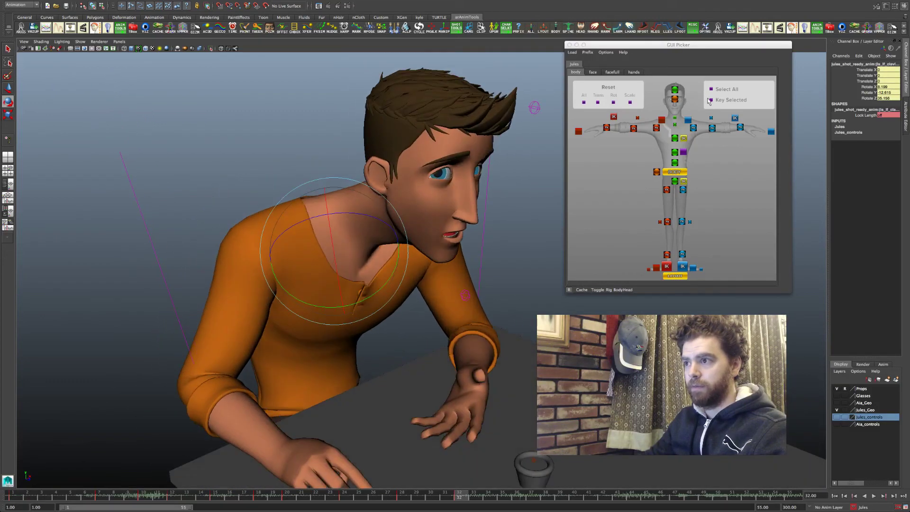
{"action": "left_click", "coordinate": [662, 120]}
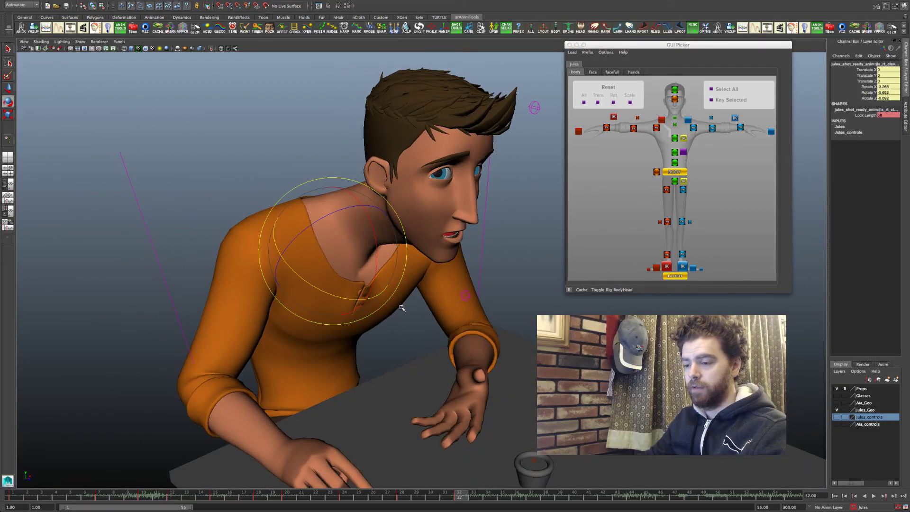
{"action": "left_click_drag", "start_coordinate": [402, 308], "coordinate": [378, 341], "text": "alt"}
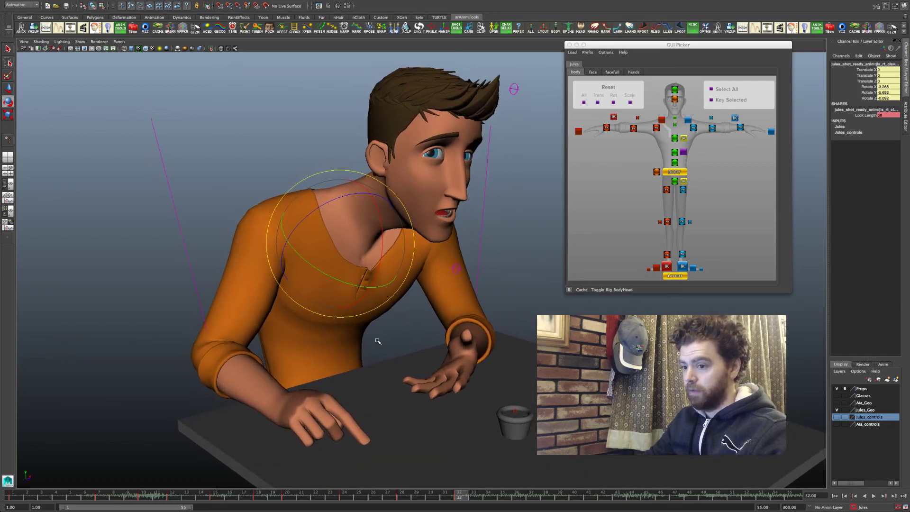
{"action": "key", "text": "comma"}
{"action": "key", "text": "comma"}
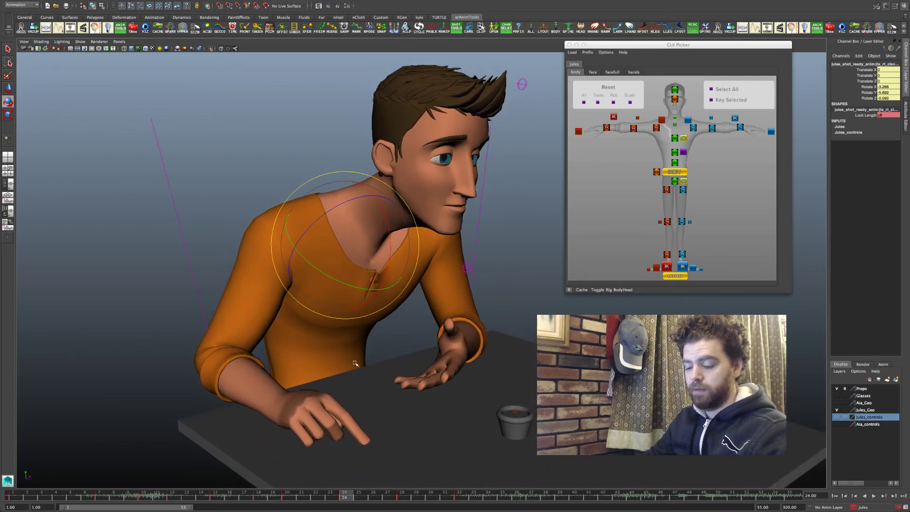
{"action": "mouse_move", "coordinate": [355, 363]}
{"action": "left_mouse_down", "text": "alt"}
{"action": "mouse_move", "coordinate": [371, 358]}
{"action": "mouse_move", "coordinate": [353, 358]}
{"action": "left_mouse_up", "text": "alt"}
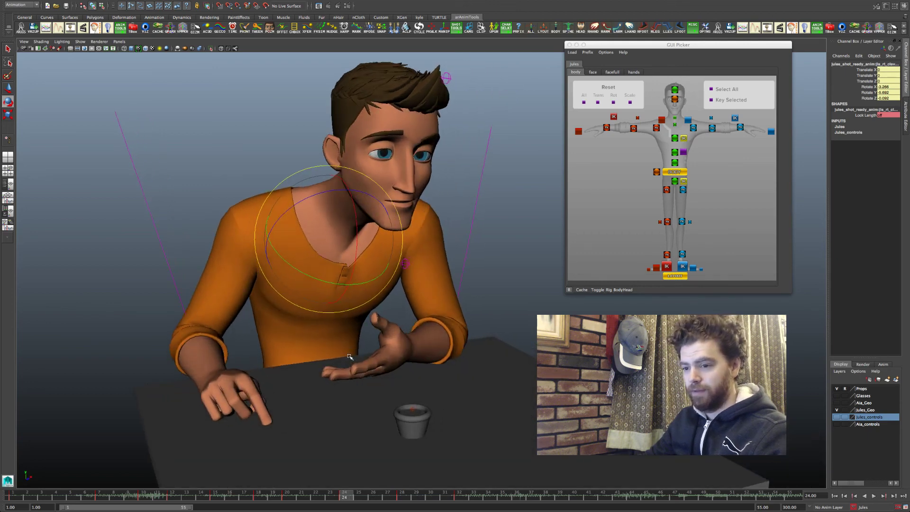
{"action": "key", "text": "comma"}
{"action": "key", "text": "period"}
{"action": "key", "text": "period"}
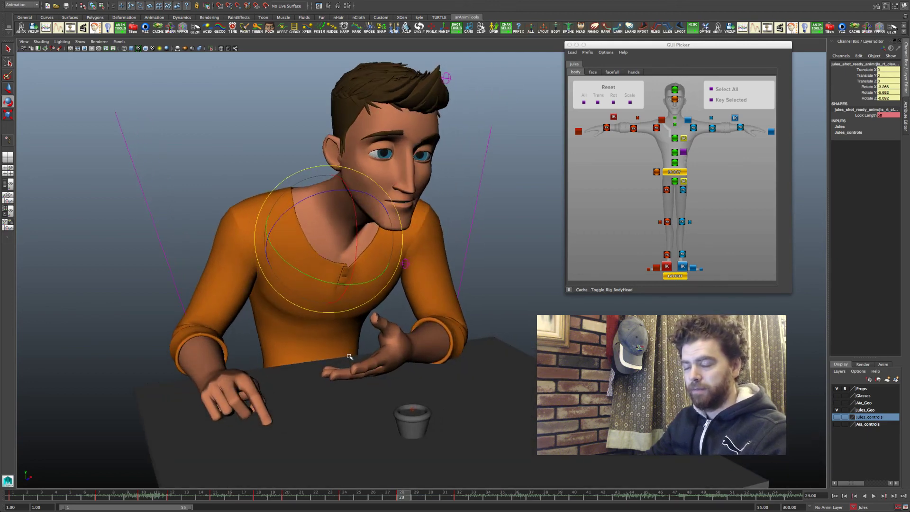
{"action": "key", "text": "period"}
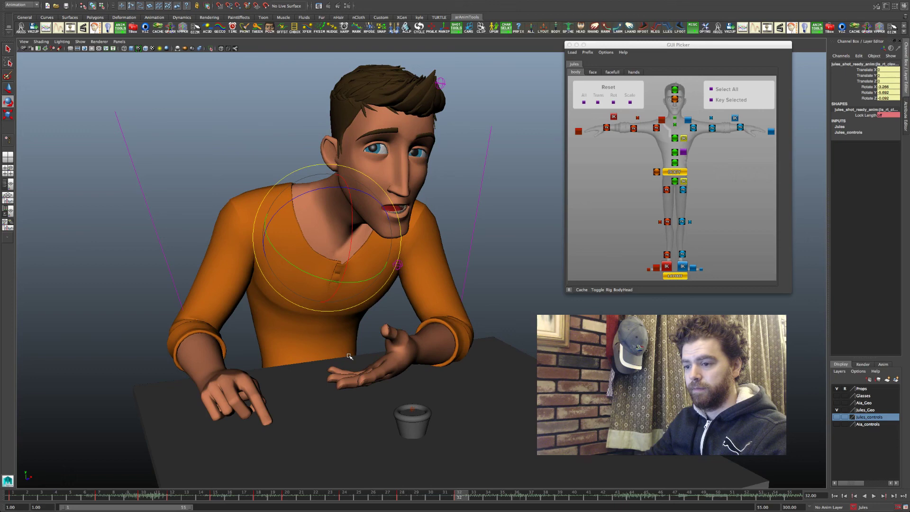
{"action": "key", "text": "comma"}
{"action": "key", "text": "comma"}
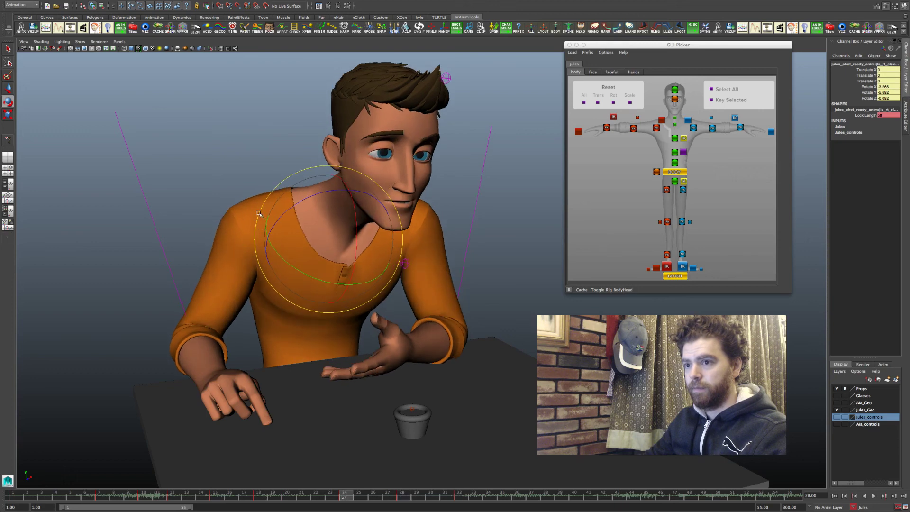
Step: Rotate the right clavicle control at frame 28 to about -4.2, -6.7 and -1.2 in X, Y and Z, checking against frame 24
{"action": "key", "text": "period"}
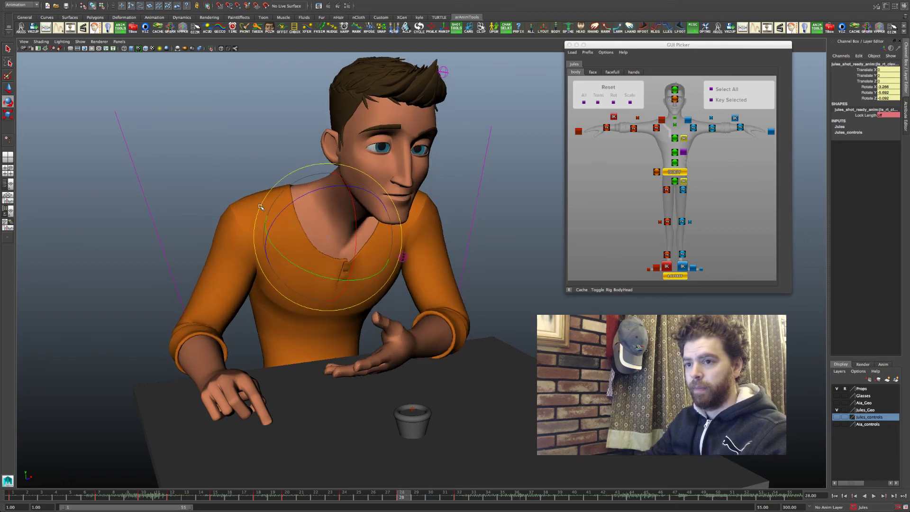
{"action": "left_click_drag", "start_coordinate": [260, 207], "coordinate": [261, 209]}
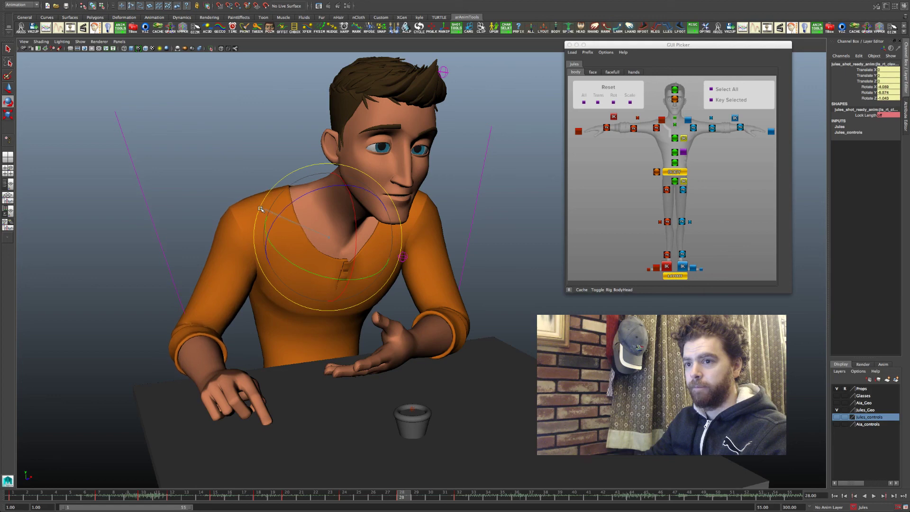
{"action": "key", "text": "comma"}
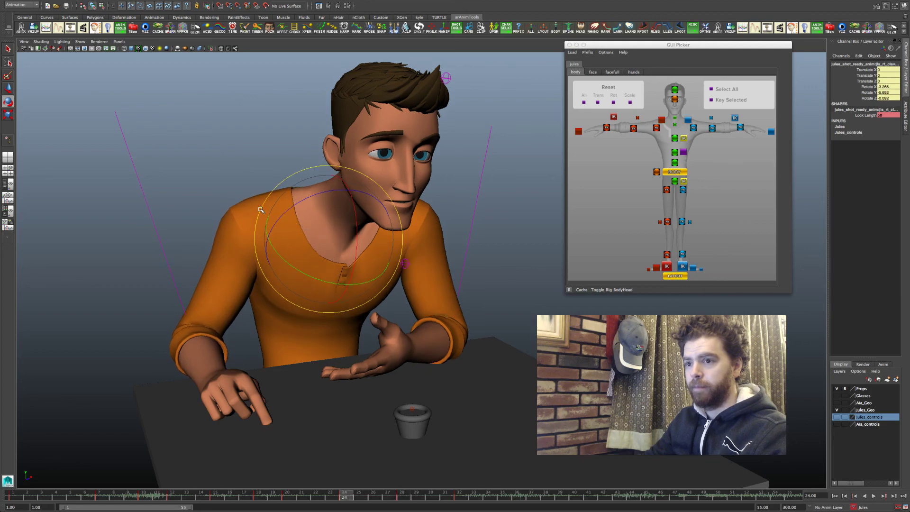
{"action": "key", "text": "period"}
{"action": "key", "text": "comma"}
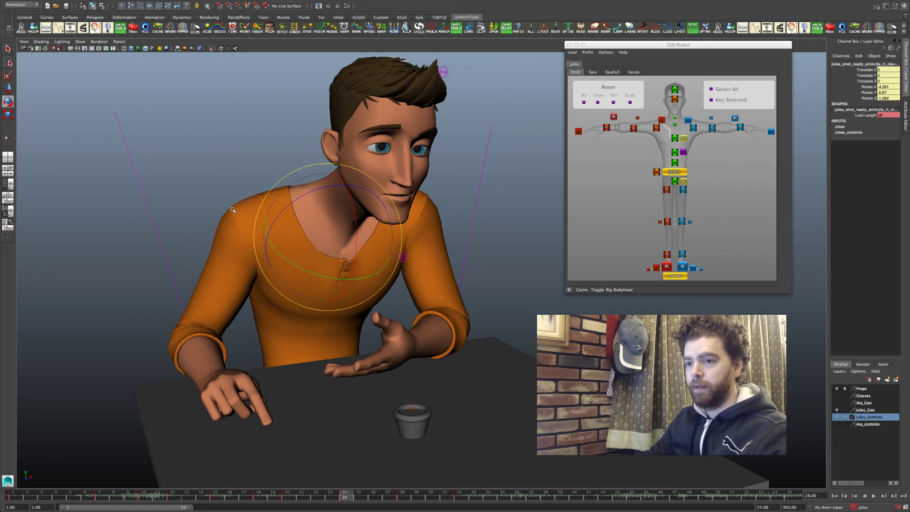
{"action": "key", "text": "period"}
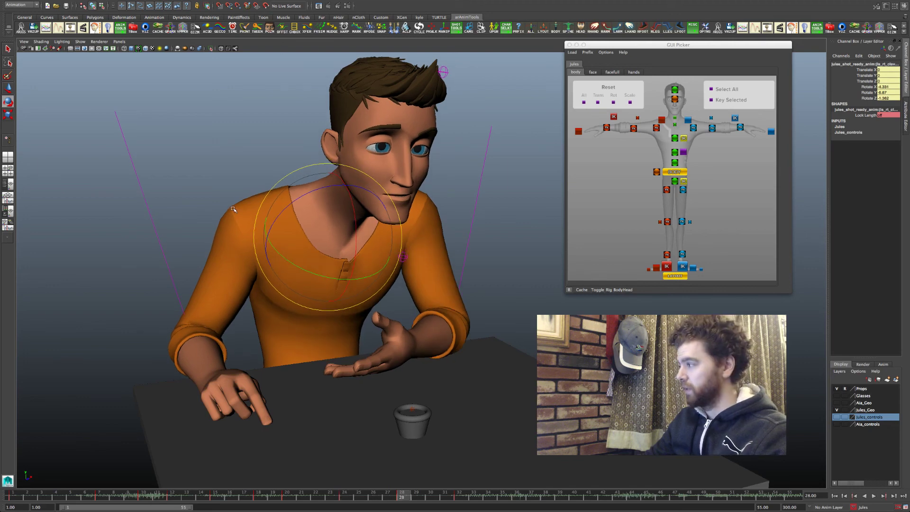
{"action": "key", "text": "comma"}
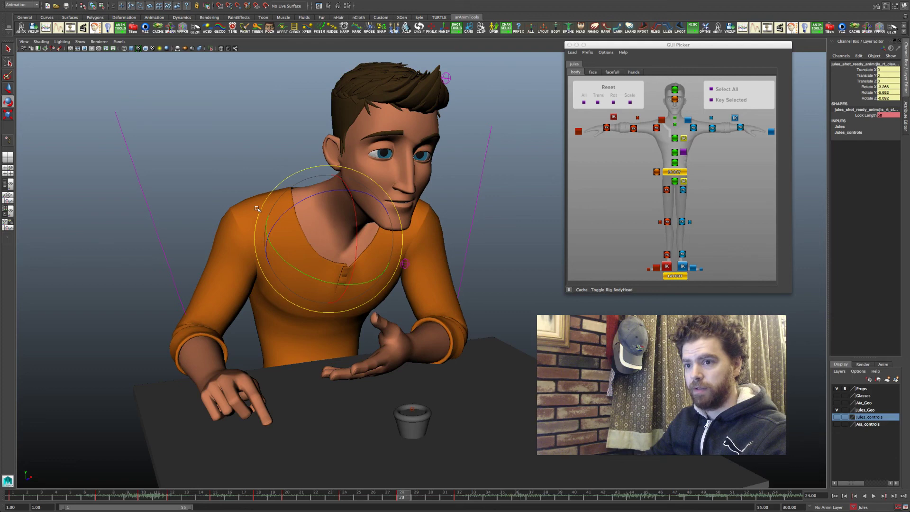
{"action": "key", "text": "period"}
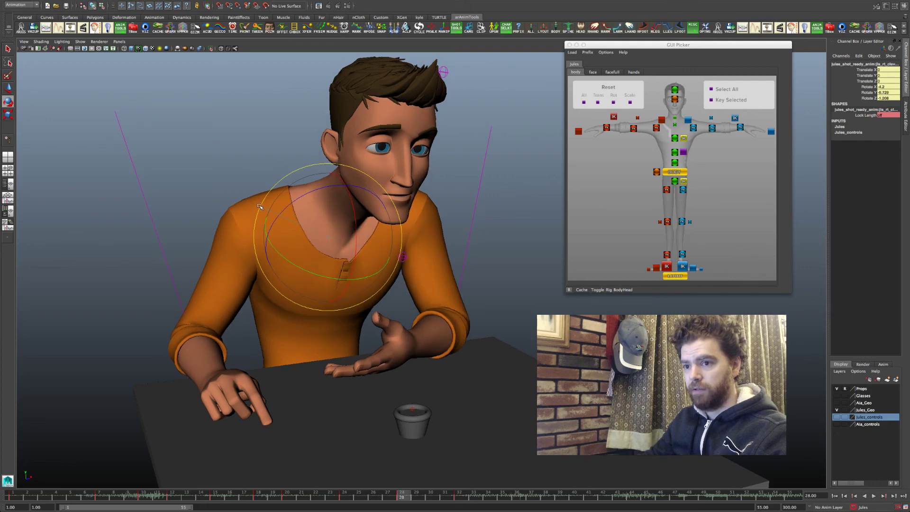
{"action": "key", "text": "comma"}
{"action": "key", "text": "period"}
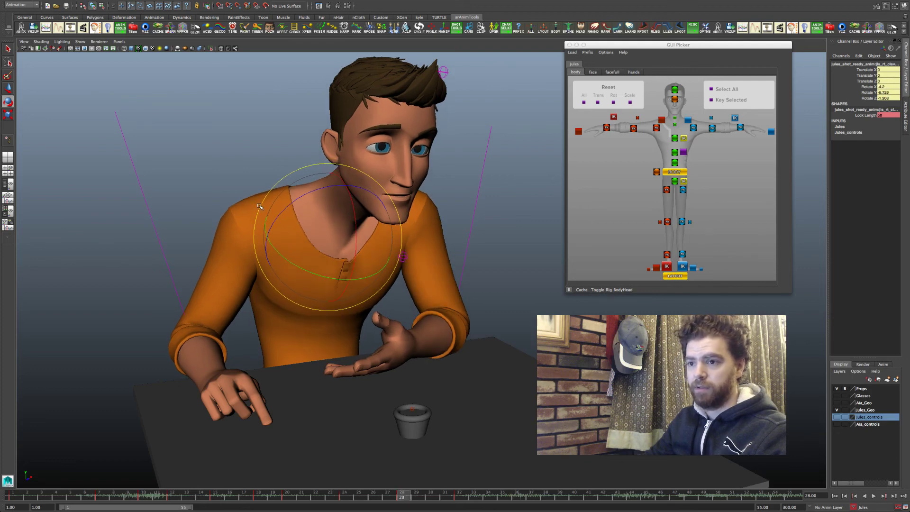
Step: Return to the shot camera with the rotation manipulator hidden, and step through the poses between frames 18 and 28
{"action": "key", "text": "space"}
{"action": "key", "text": "space"}
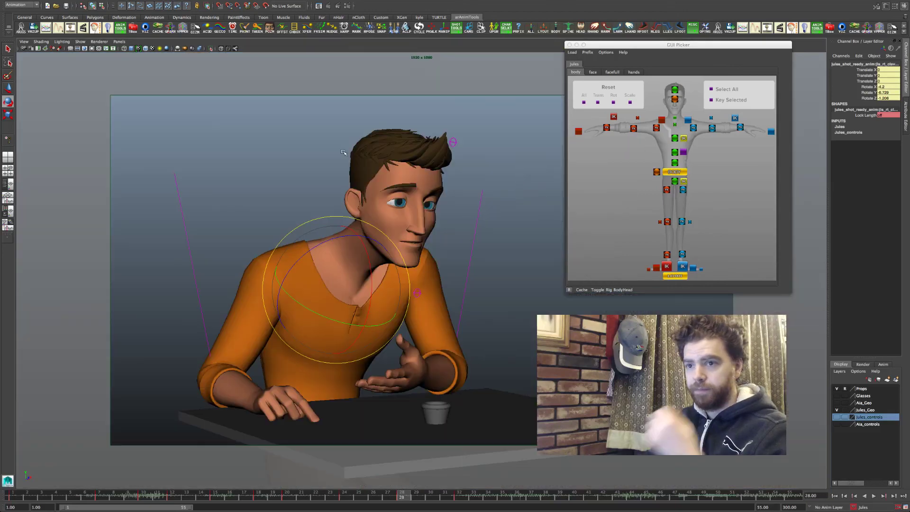
{"action": "left_click", "coordinate": [8, 49]}
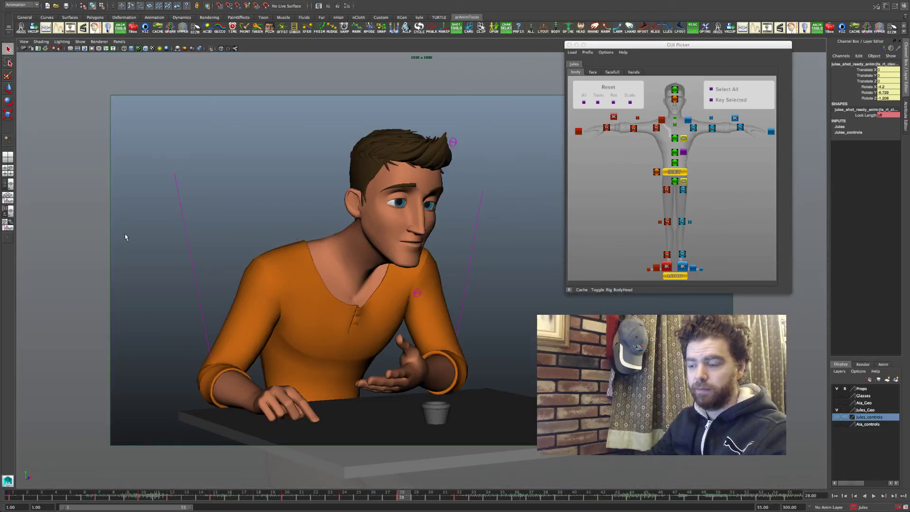
{"action": "key", "text": "comma"}
{"action": "key", "text": "comma"}
{"action": "key", "text": "comma"}
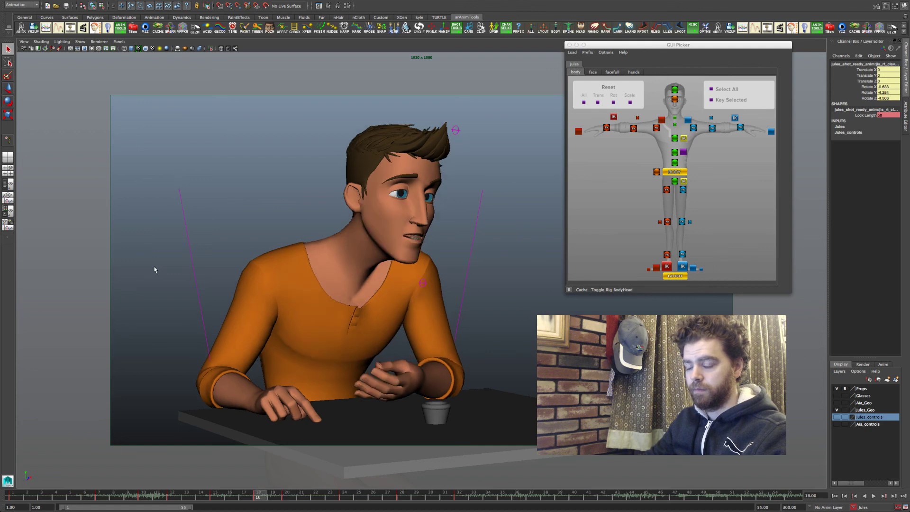
{"action": "key", "text": "period"}
{"action": "key", "text": "comma"}
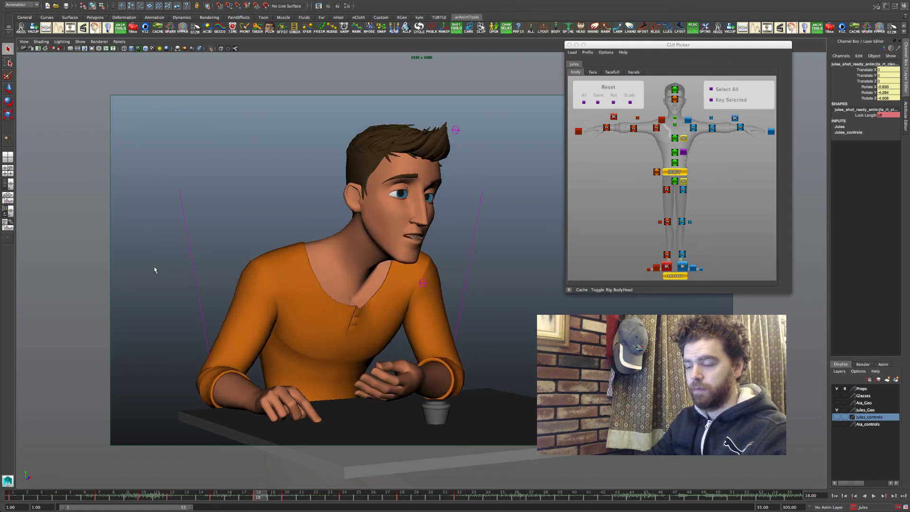
{"action": "key", "text": "comma"}
{"action": "key", "text": "period"}
{"action": "key", "text": "period"}
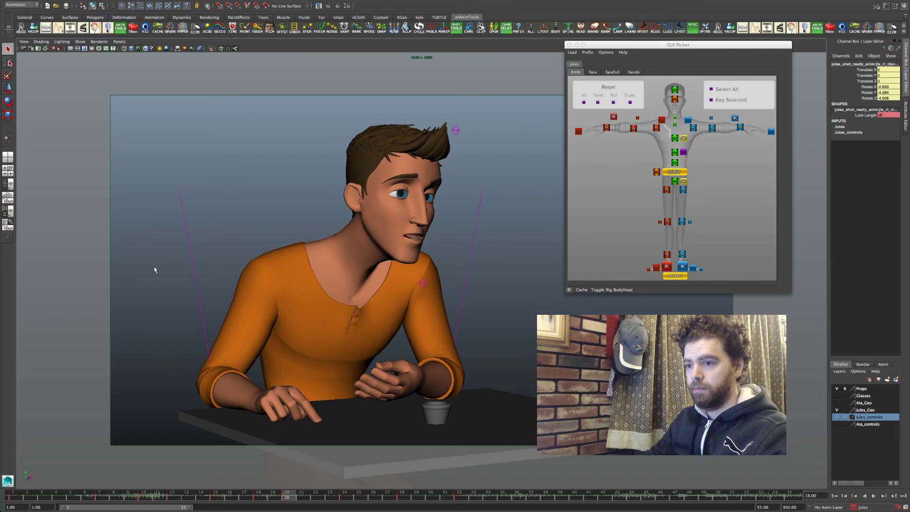
{"action": "key", "text": "period"}
{"action": "key", "text": "period"}
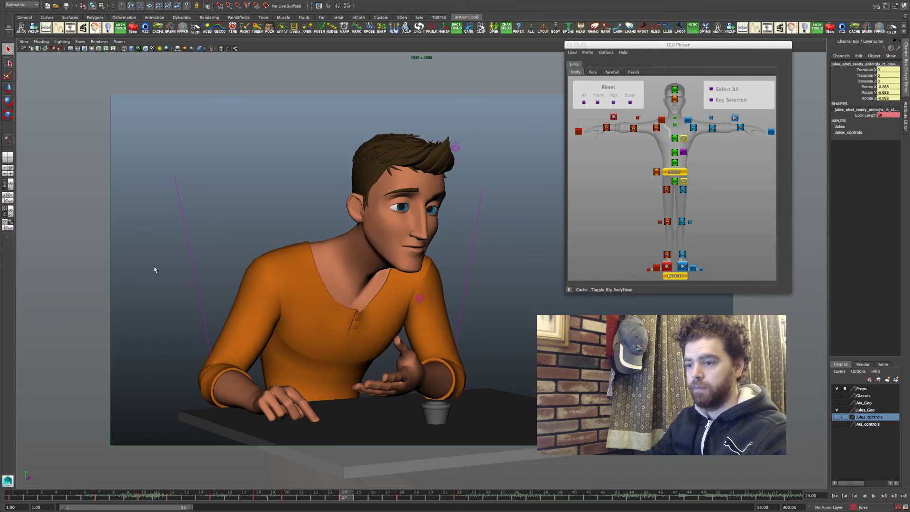
{"action": "key", "text": "period"}
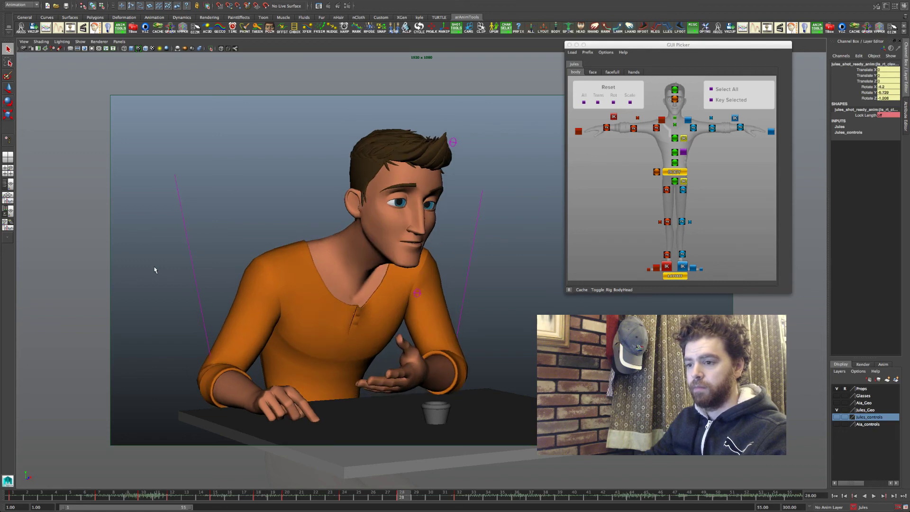
Step: Flip back and forth between the poses around frame 28 to judge the shoulder and torso motion in the shot camera
{"action": "key", "text": "period"}
{"action": "key", "text": "comma"}
{"action": "key", "text": "comma"}
{"action": "key", "text": "period"}
{"action": "key", "text": "comma"}
{"action": "key", "text": "period"}
{"action": "key", "text": "comma"}
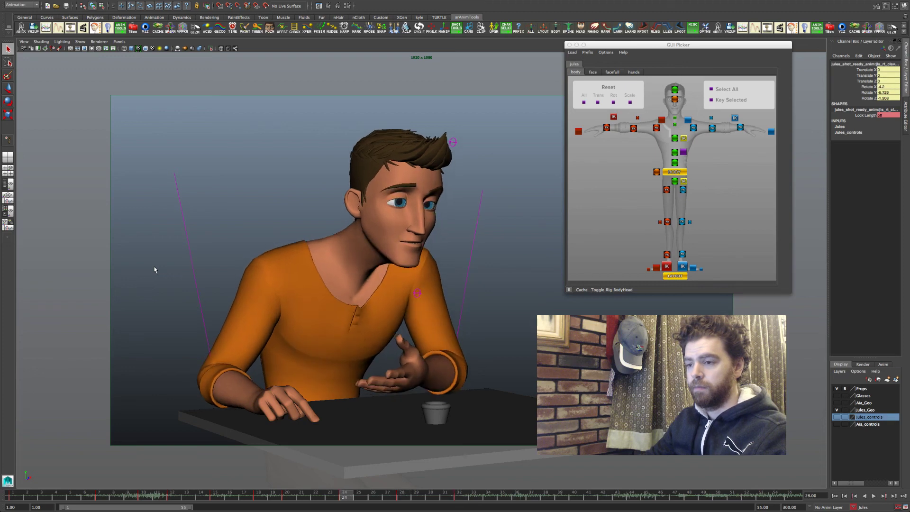
{"action": "key", "text": "comma"}
{"action": "key", "text": "period"}
{"action": "key", "text": "period"}
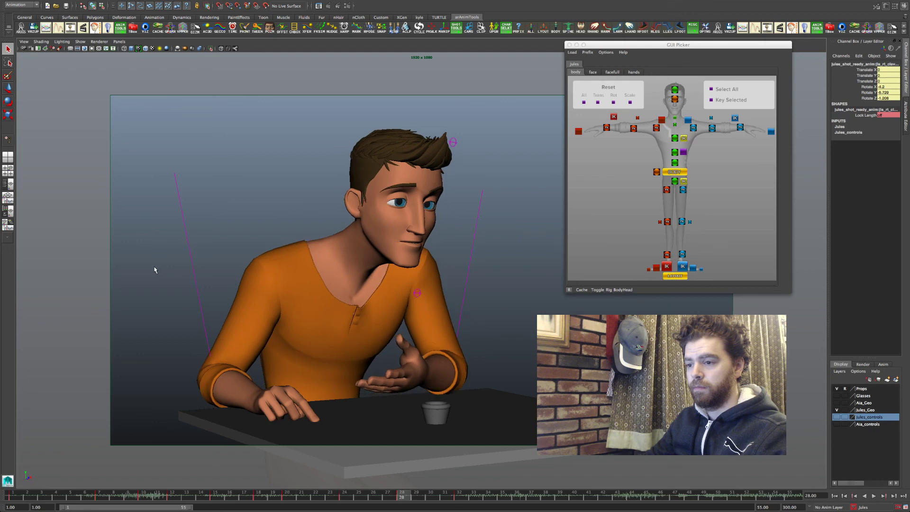
{"action": "key", "text": "period"}
{"action": "key", "text": "comma"}
{"action": "key", "text": "comma"}
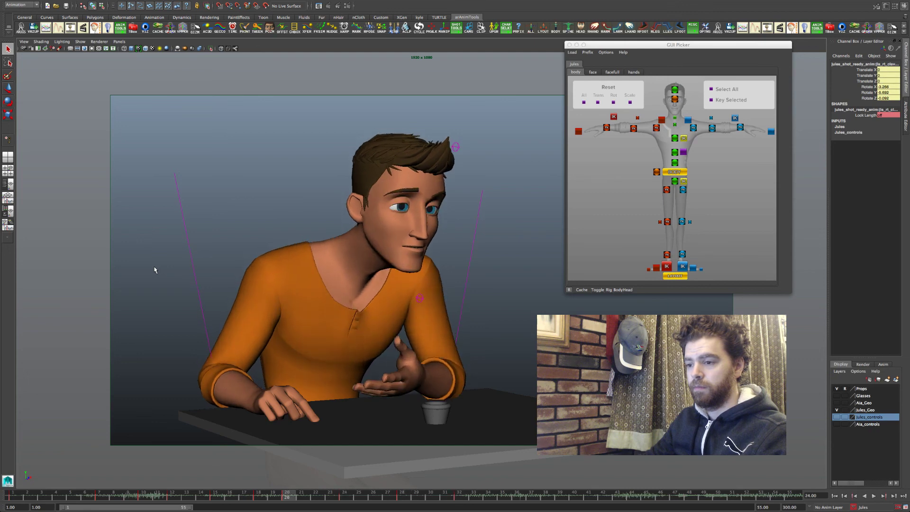
{"action": "key", "text": "period"}
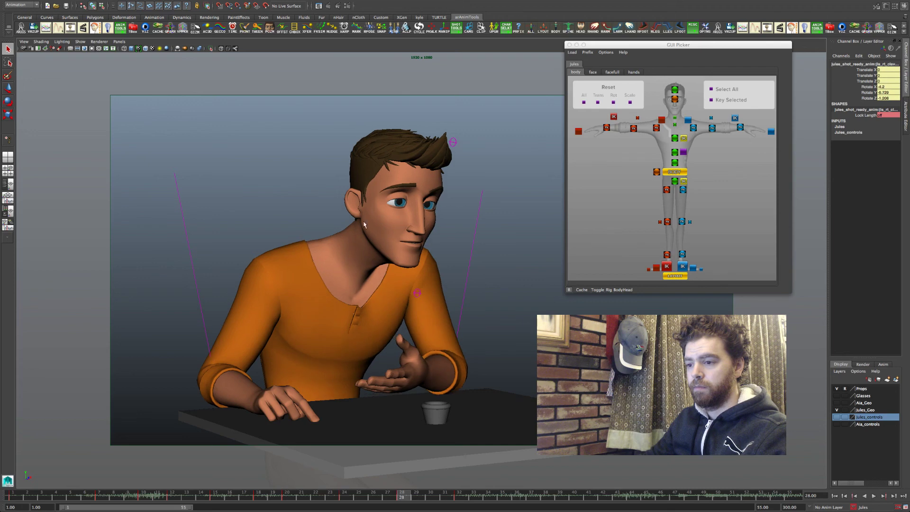
Step: Select the left hand IK control and nudge its Arm Twist at frame 28, checking against frame 24
{"action": "left_click", "coordinate": [735, 117]}
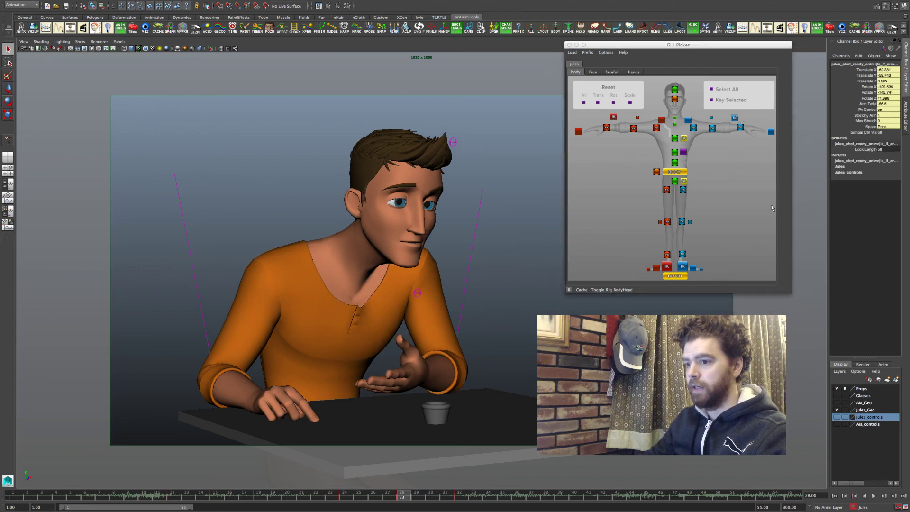
{"action": "left_click", "coordinate": [869, 103]}
{"action": "middle_click_drag", "start_coordinate": [486, 345], "coordinate": [484, 346]}
{"action": "key", "text": "comma"}
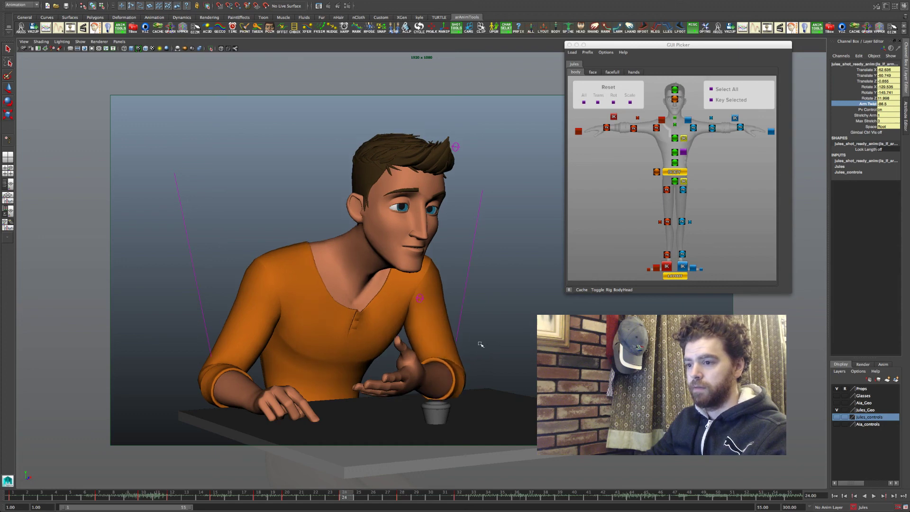
{"action": "key", "text": "period"}
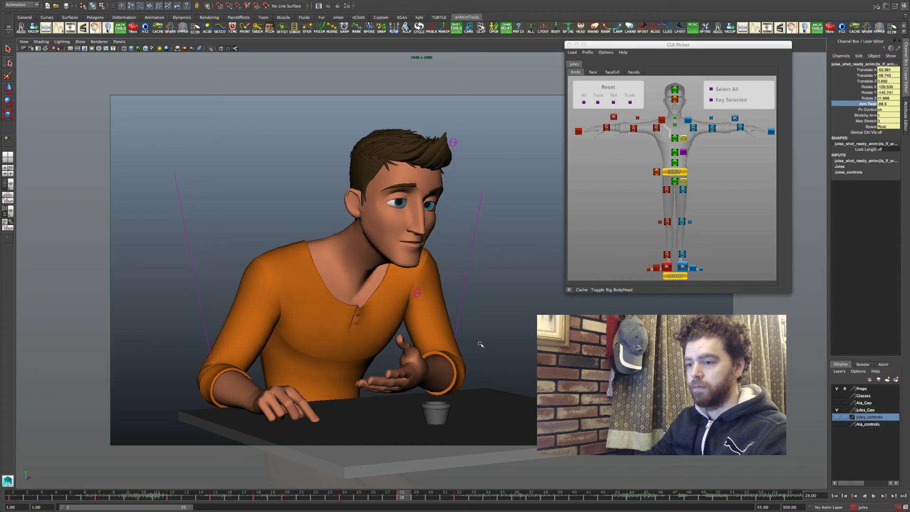
Step: Flip back and forth through the key poses between frames 15 and 28 to examine the left elbow and shoulder motion
{"action": "key", "text": "period"}
{"action": "key", "text": "comma"}
{"action": "key", "text": "comma"}
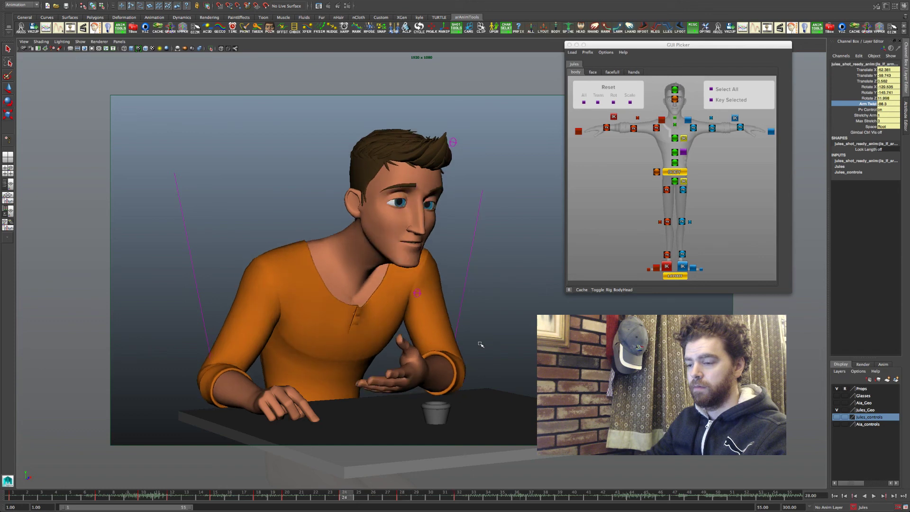
{"action": "key", "text": "comma"}
{"action": "key", "text": "period"}
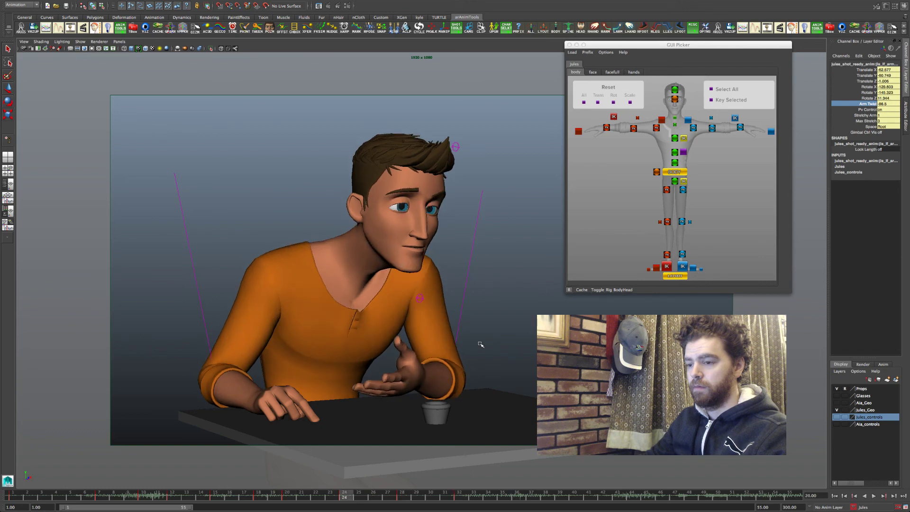
{"action": "key", "text": "comma"}
{"action": "key", "text": "comma"}
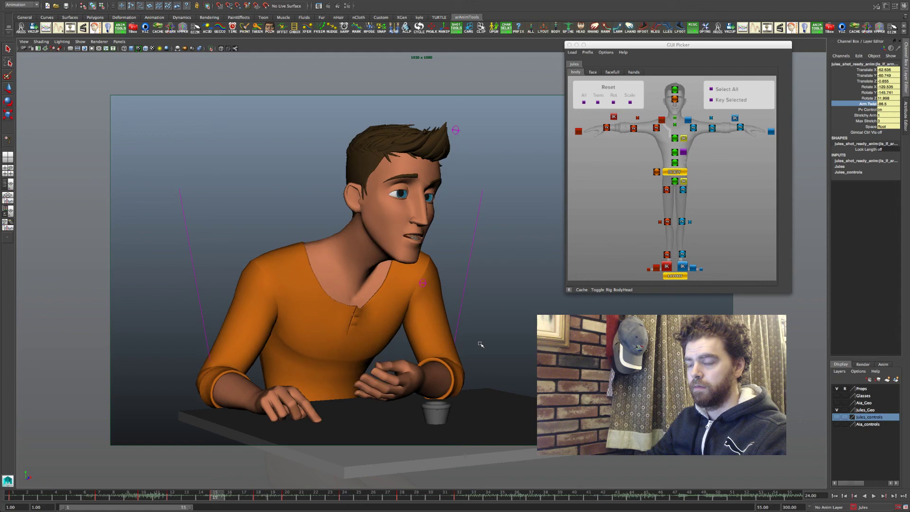
{"action": "key", "text": "period"}
{"action": "key", "text": "period"}
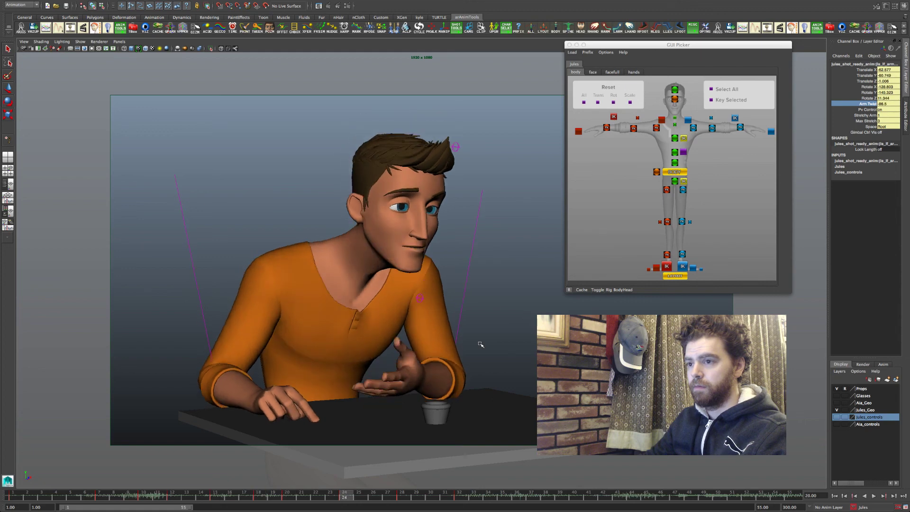
{"action": "key", "text": "period"}
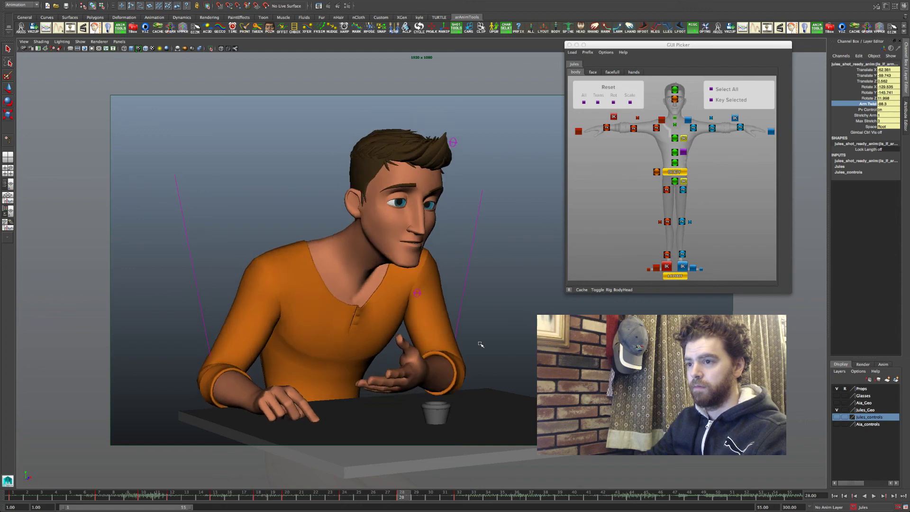
Step: Rotate the left clavicle control at frame 28 to about -11.8 in Y and 32.9 in Z
{"action": "left_click", "coordinate": [688, 120]}
{"action": "key", "text": "e"}
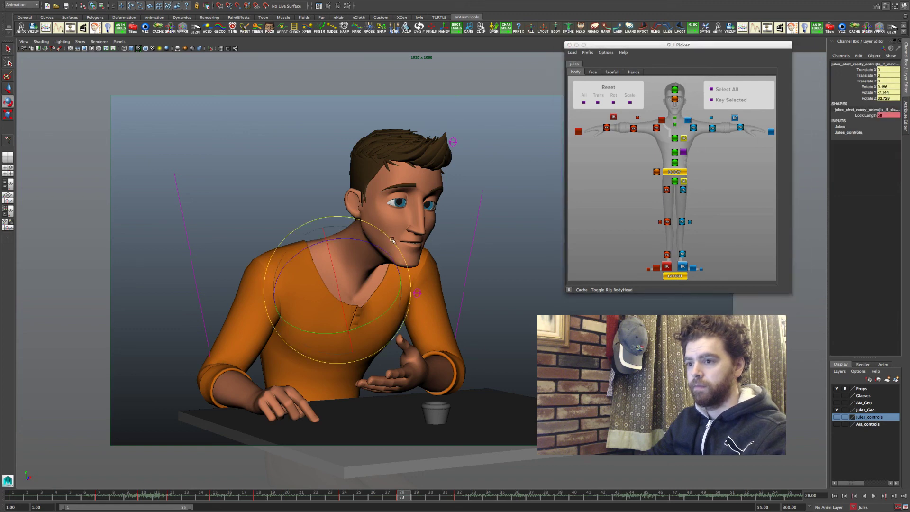
{"action": "left_click_drag", "start_coordinate": [392, 240], "coordinate": [394, 243]}
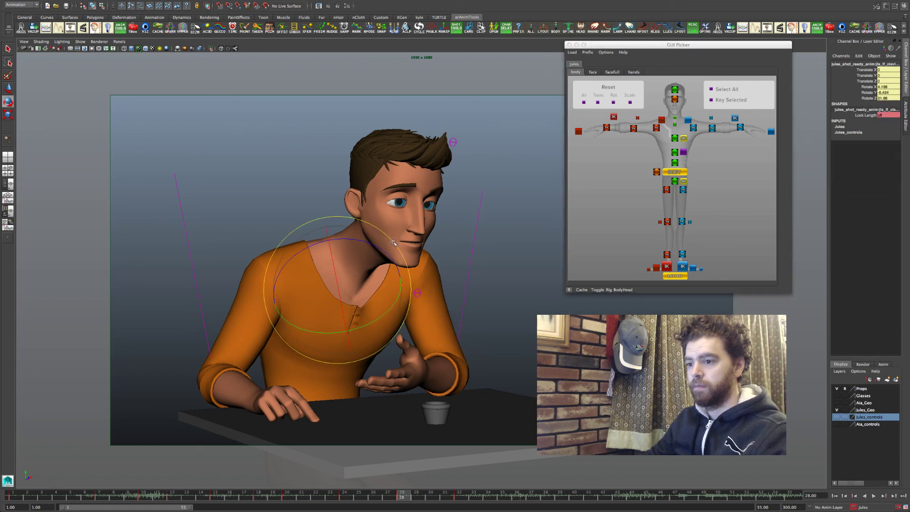
{"action": "left_click_drag", "start_coordinate": [391, 288], "coordinate": [376, 323]}
{"action": "left_click_drag", "start_coordinate": [402, 257], "coordinate": [404, 260]}
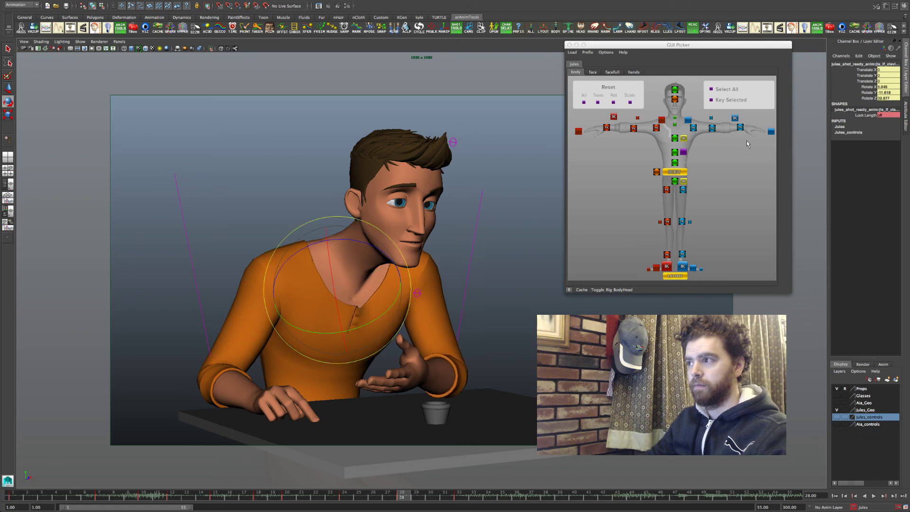
Step: Reselect the left hand IK control and fine-tune its Arm Twist at frame 28, comparing with the poses at frames 20 and 24
{"action": "left_click", "coordinate": [733, 118]}
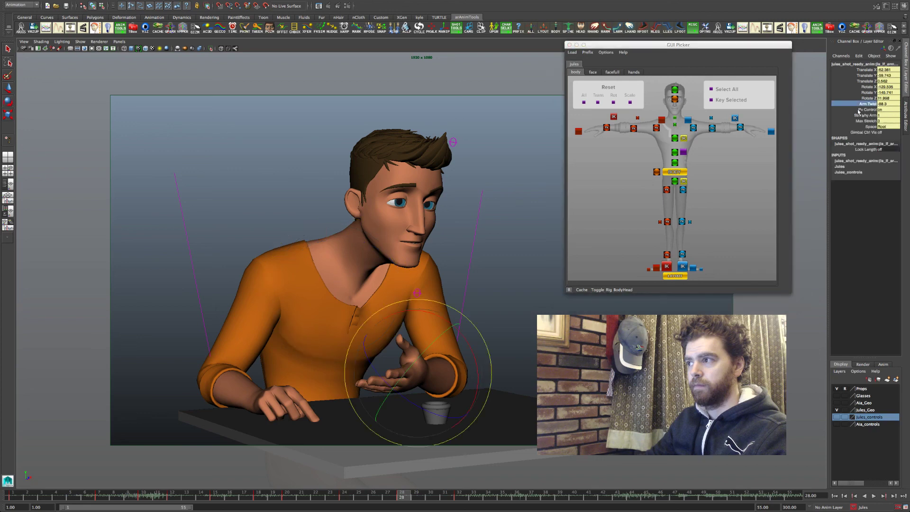
{"action": "key", "text": "comma"}
{"action": "key", "text": "comma"}
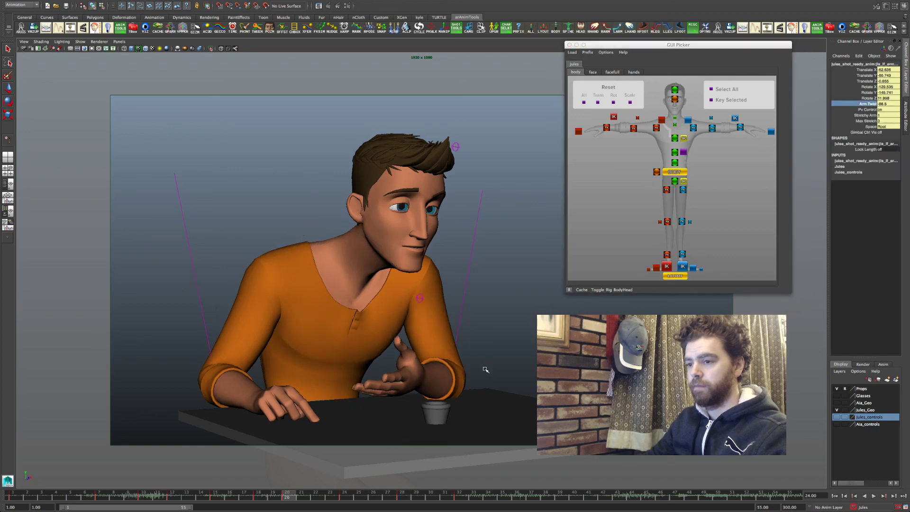
{"action": "key", "text": "period"}
{"action": "key", "text": "period"}
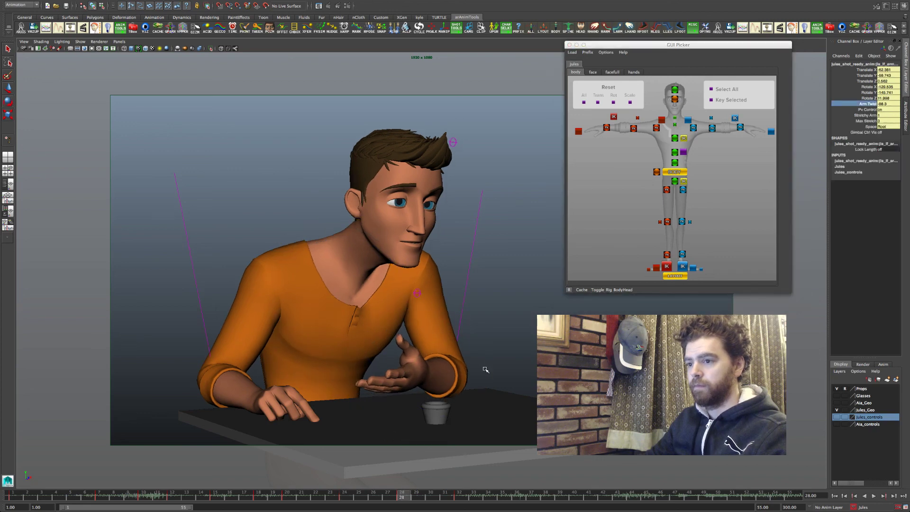
{"action": "key", "text": "comma"}
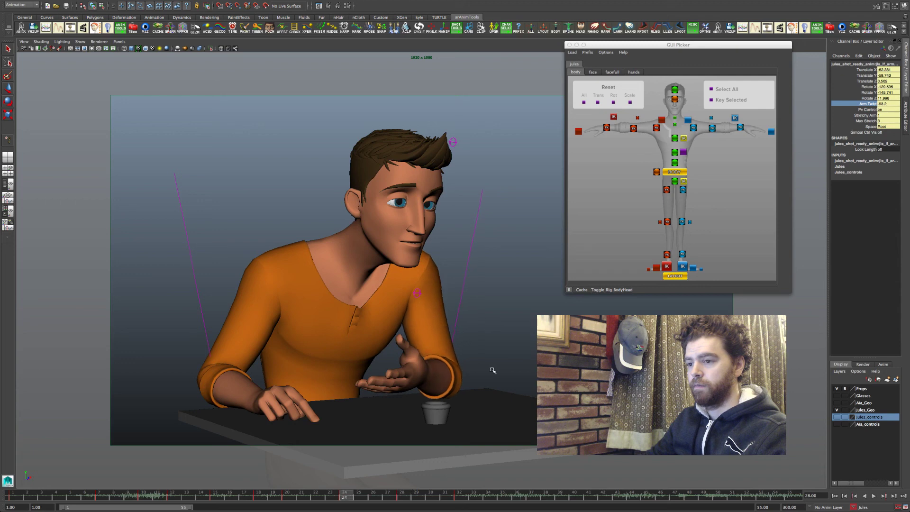
{"action": "key", "text": "comma"}
{"action": "key", "text": "period"}
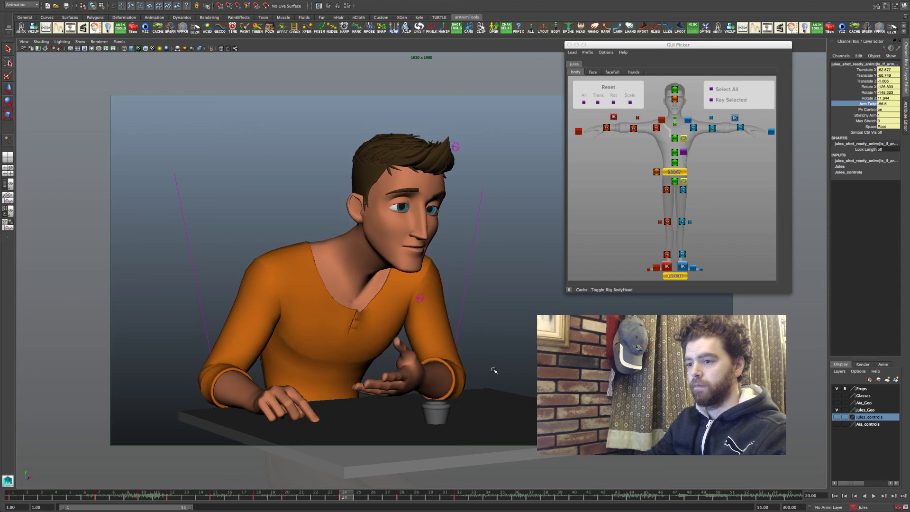
{"action": "key", "text": "period"}
{"action": "middle_click_drag", "start_coordinate": [493, 369], "coordinate": [504, 367]}
{"action": "key", "text": "comma"}
{"action": "key", "text": "period"}
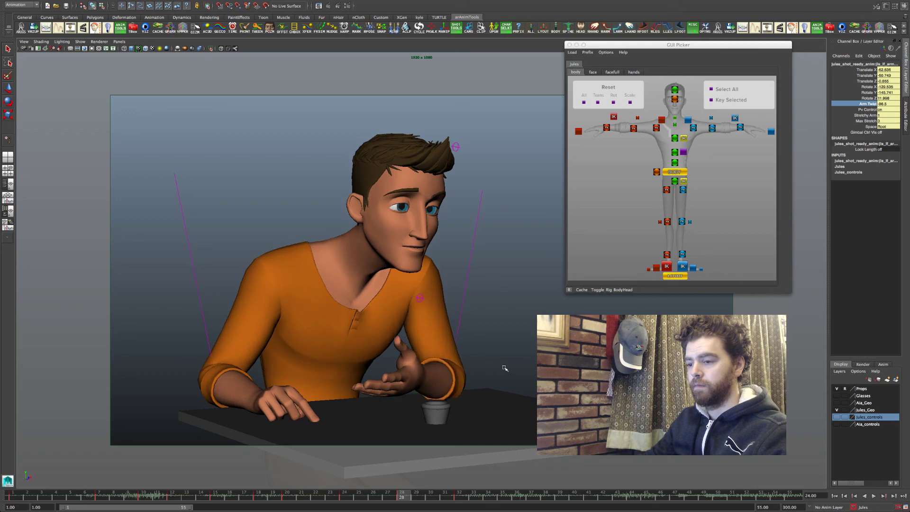
Step: Adjust the left hand IK control's Arm Twist slightly at frame 32, checking the motion from frame 24
{"action": "key", "text": "period"}
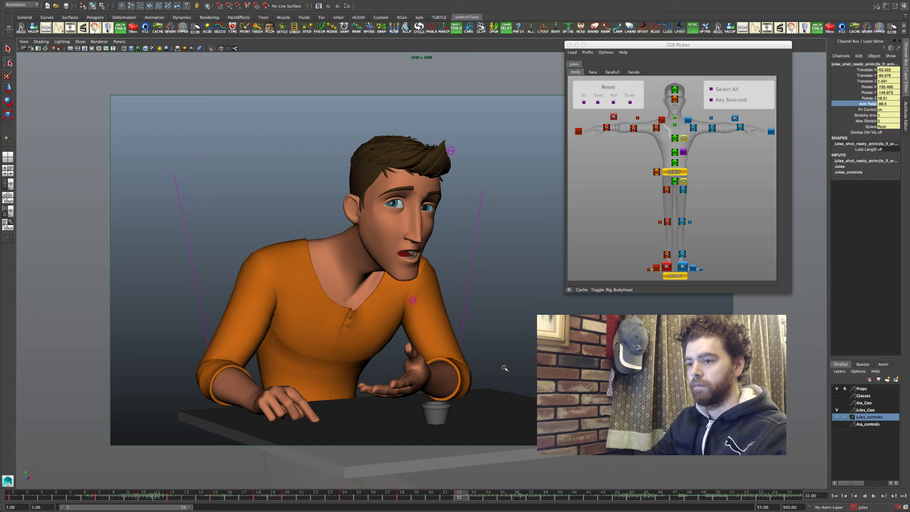
{"action": "middle_click_drag", "start_coordinate": [506, 368], "coordinate": [498, 367]}
{"action": "key", "text": "comma"}
{"action": "key", "text": "comma"}
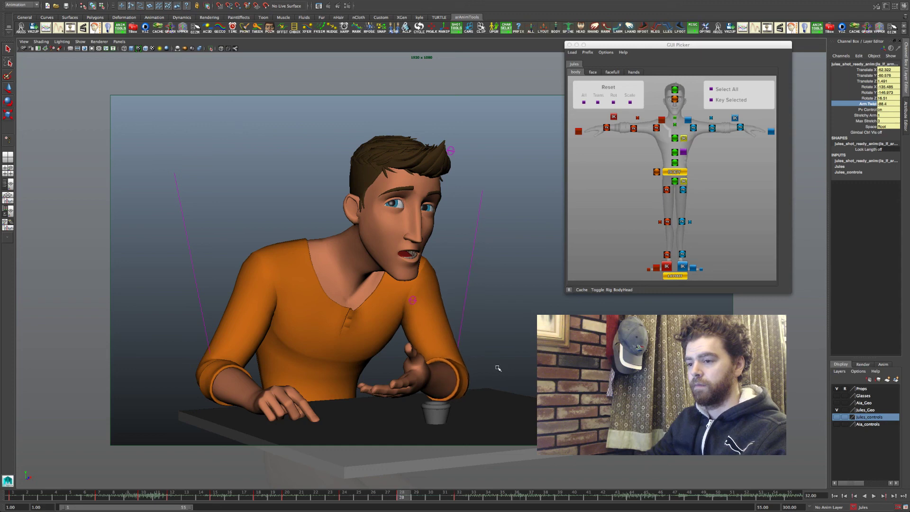
{"action": "key", "text": "period"}
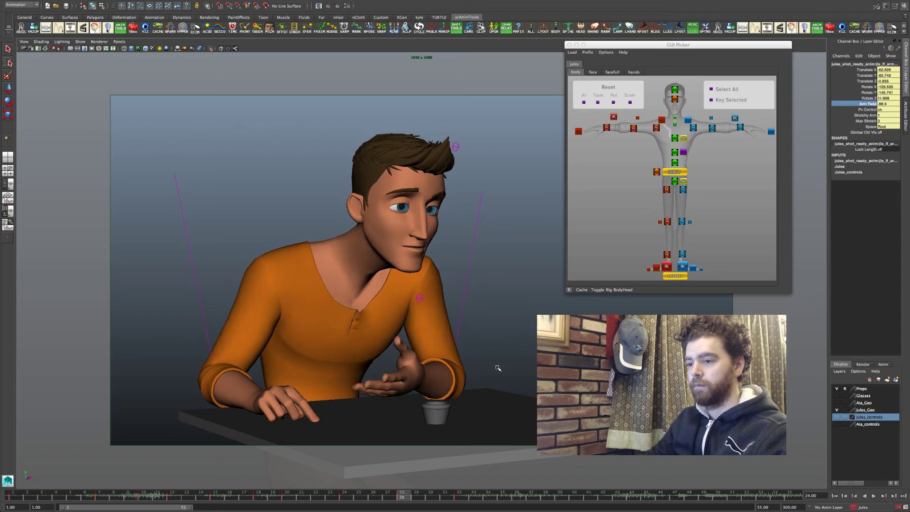
{"action": "key", "text": "period"}
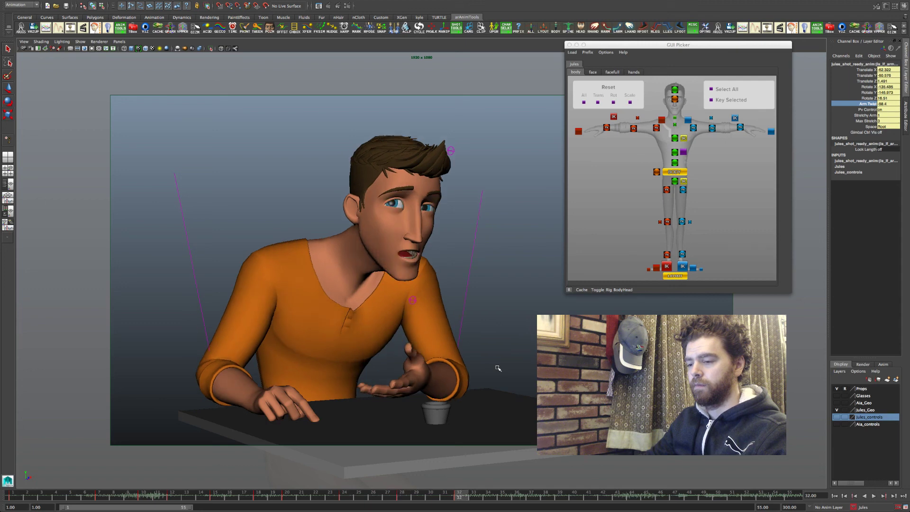
{"action": "key", "text": "comma"}
{"action": "key", "text": "comma"}
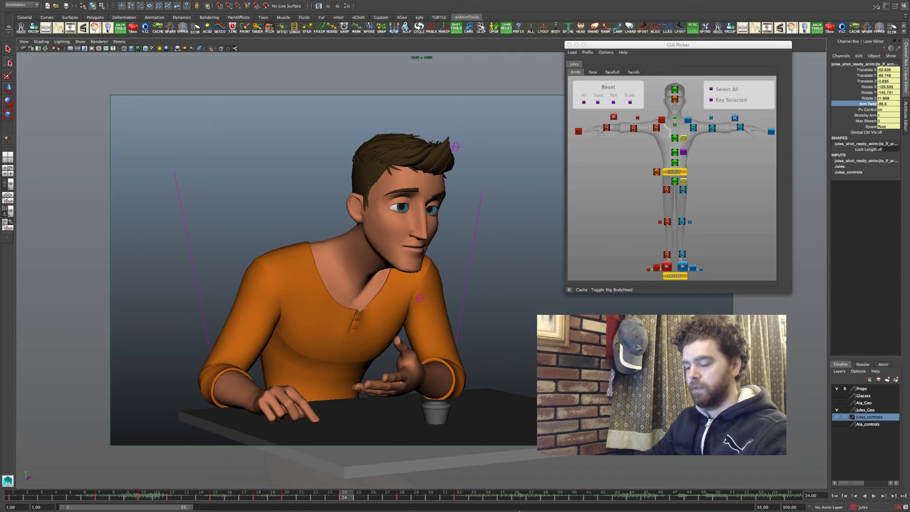
Step: Playblast the shot and review the movie in QuickTime Player 7
{"action": "right_click", "coordinate": [411, 496]}
{"action": "left_click", "coordinate": [413, 493]}
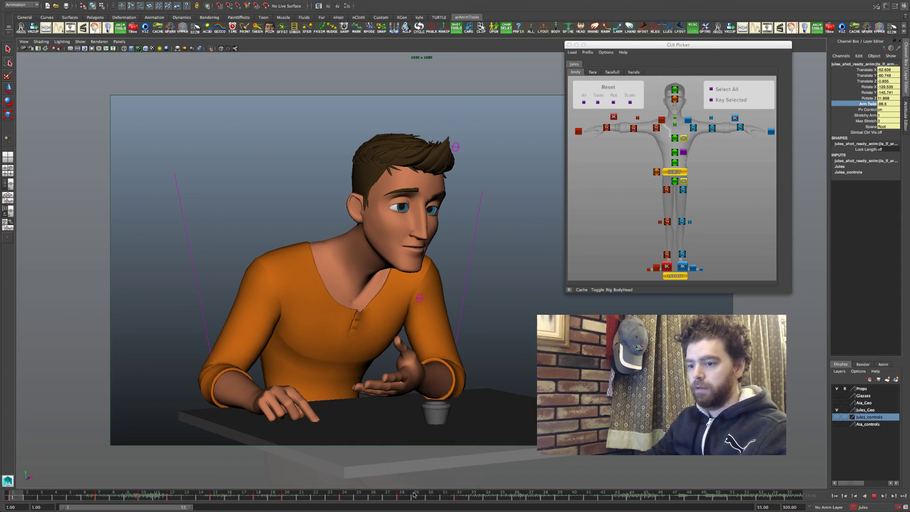
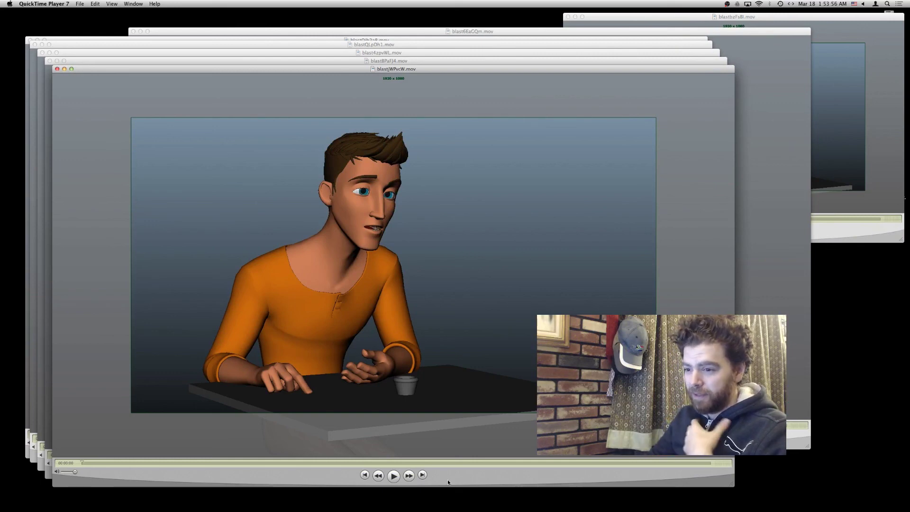
{"action": "left_click", "coordinate": [393, 476]}
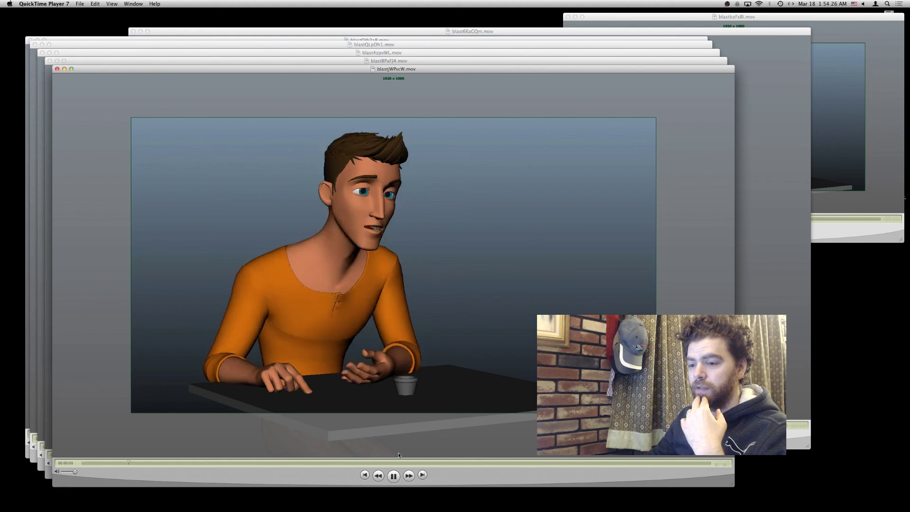
{"action": "left_click", "coordinate": [394, 477]}
Step: Switch back to Maya and rotate the right clavicle control at frame 32 to about -5.3, -7.3 and -2.7 in X, Y and Z
{"action": "key", "text": "super+Tab"}
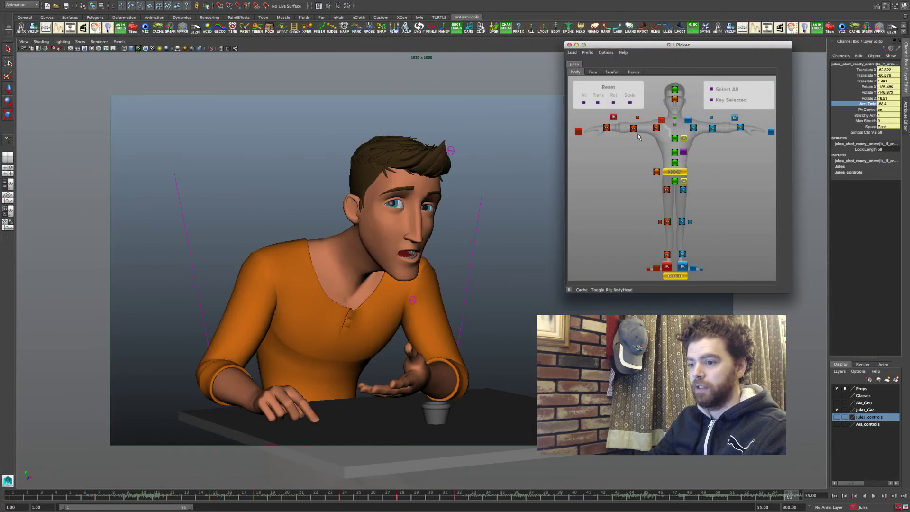
{"action": "left_click", "coordinate": [662, 120]}
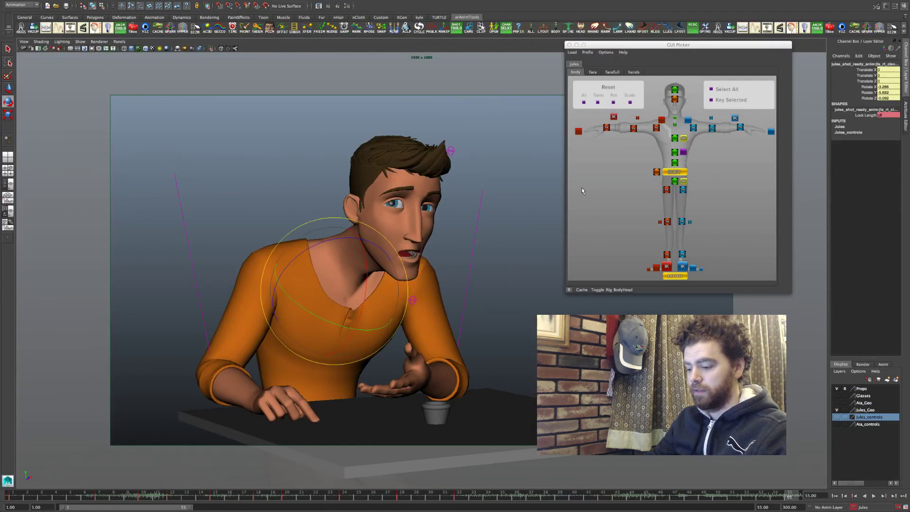
{"action": "left_click", "coordinate": [466, 496]}
{"action": "key", "text": "comma"}
{"action": "key", "text": "period"}
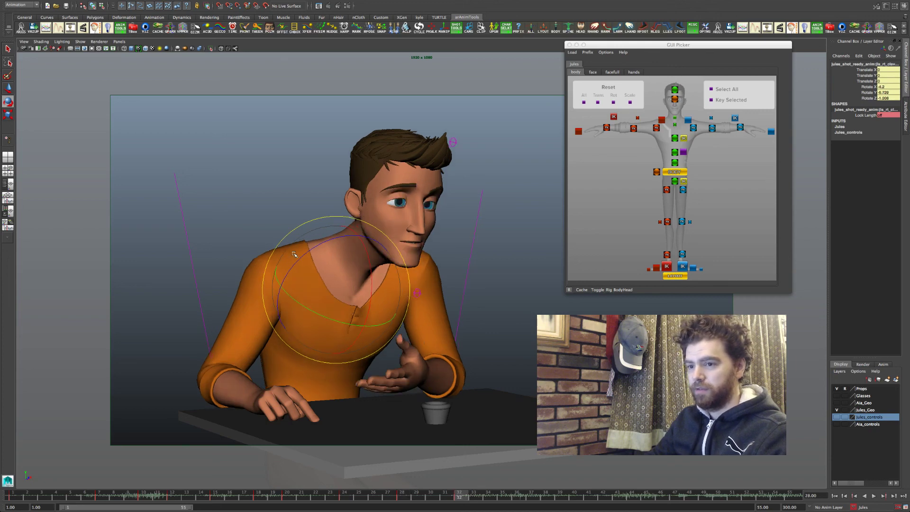
{"action": "left_click_drag", "start_coordinate": [279, 244], "coordinate": [276, 250]}
{"action": "key", "text": "comma"}
{"action": "key", "text": "period"}
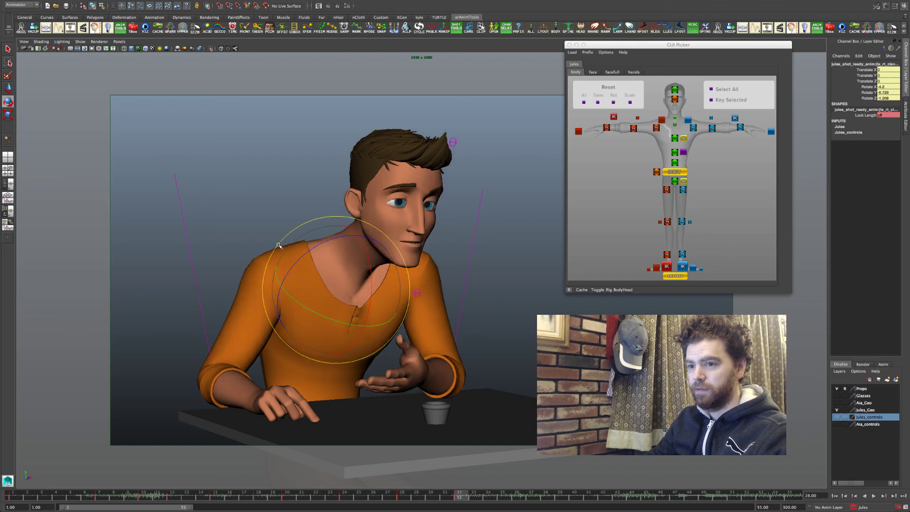
Step: Rotate the right clavicle control at frame 28 to about -5.6, -4.1 and -2.9 in X, Y and Z, checking the neighbouring poses
{"action": "key", "text": "comma"}
{"action": "key", "text": "comma"}
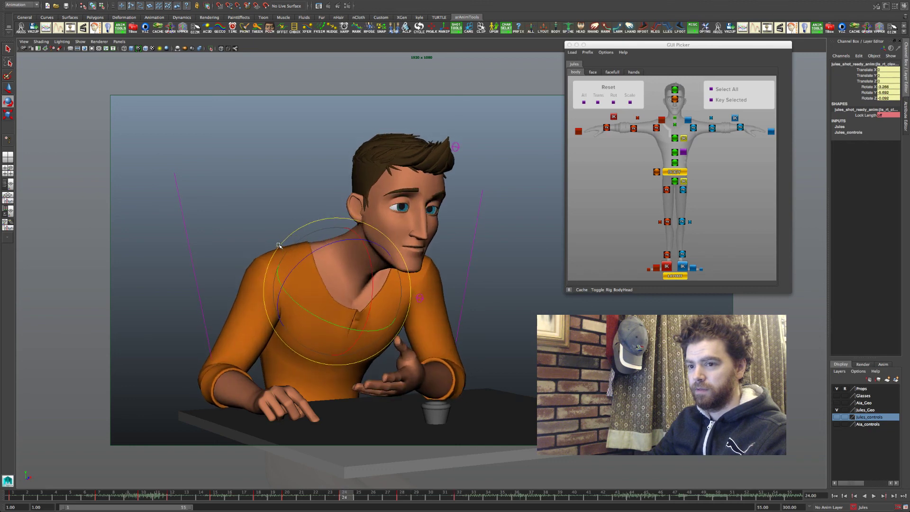
{"action": "key", "text": "period"}
{"action": "left_click_drag", "start_coordinate": [287, 257], "coordinate": [286, 257]}
{"action": "key", "text": "comma"}
{"action": "key", "text": "period"}
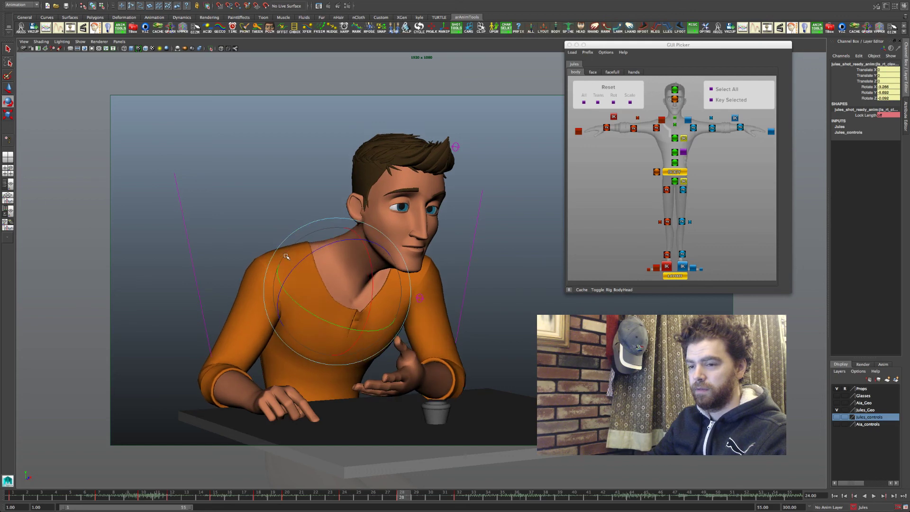
{"action": "key", "text": "period"}
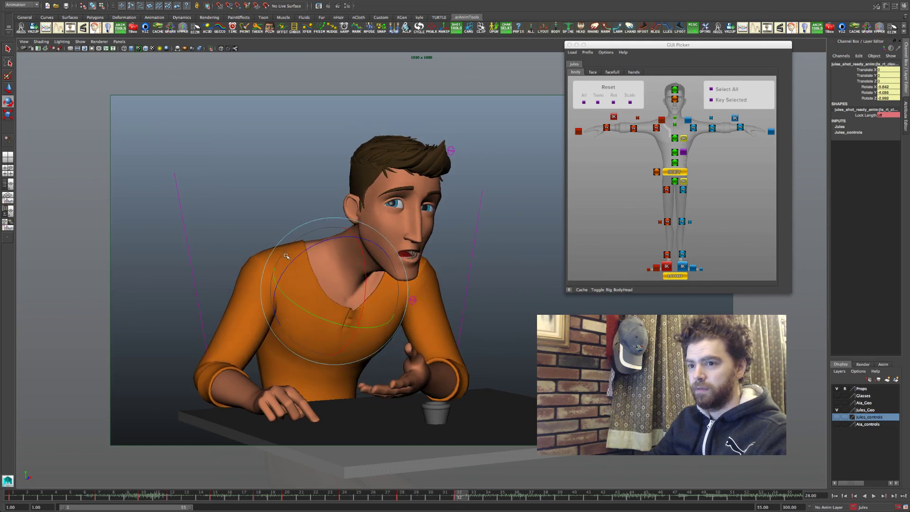
Step: Flip through the key poses between frames 20 and 32 to examine the right shoulder's motion
{"action": "key", "text": "comma"}
{"action": "key", "text": "comma"}
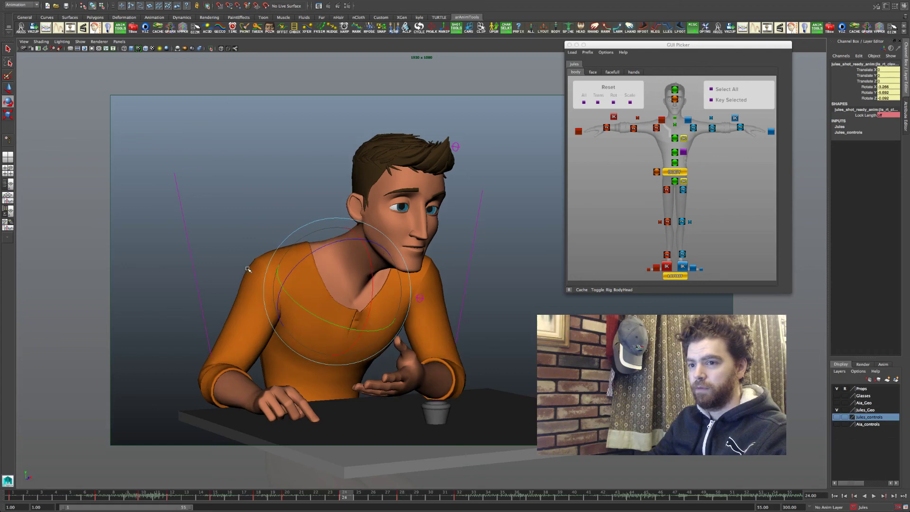
{"action": "key", "text": "period"}
{"action": "key", "text": "period"}
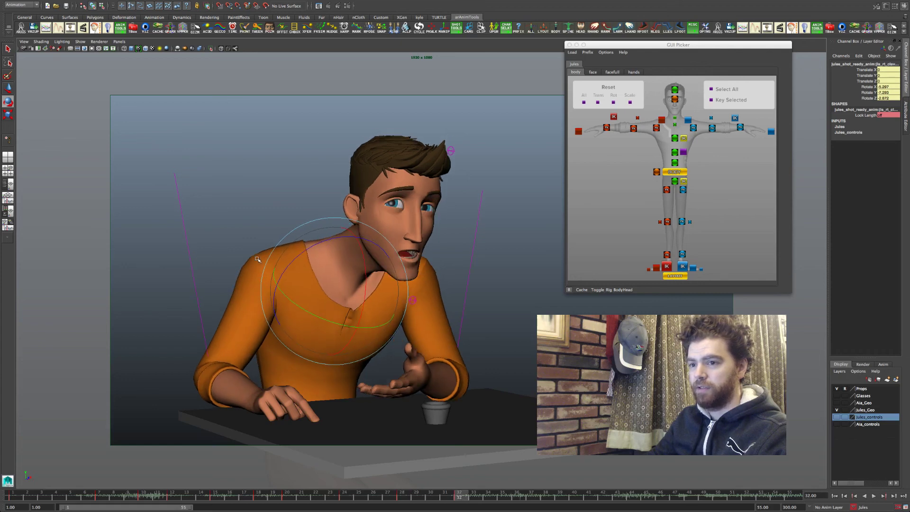
{"action": "key", "text": "comma"}
{"action": "key", "text": "comma"}
{"action": "key", "text": "comma"}
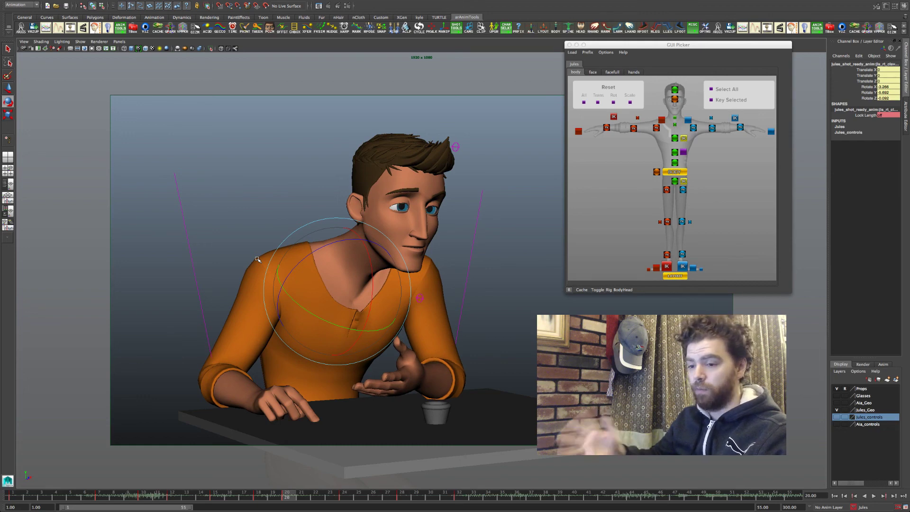
{"action": "key", "text": "period"}
{"action": "key", "text": "period"}
{"action": "key", "text": "period"}
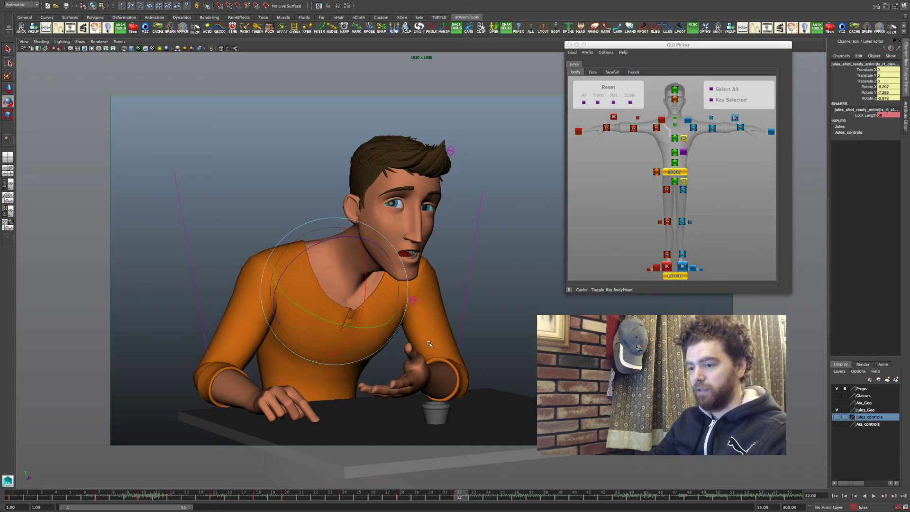
{"action": "key", "text": "comma"}
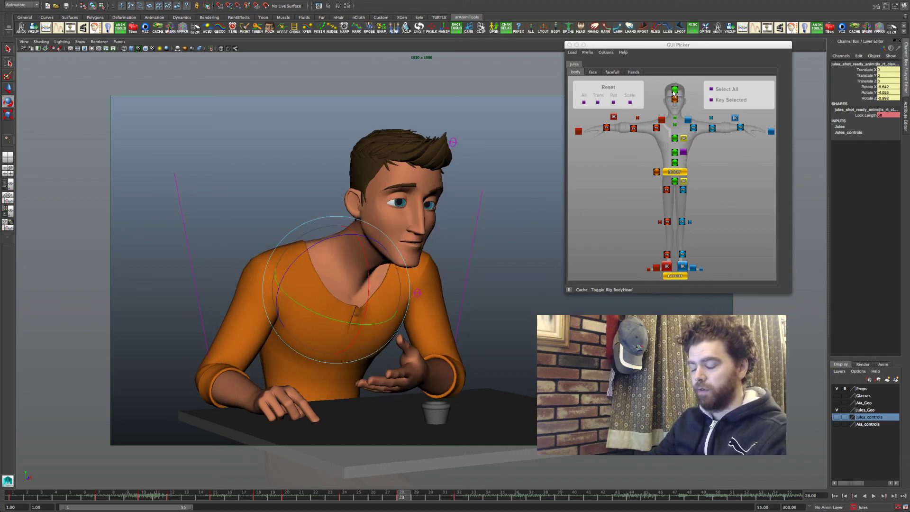